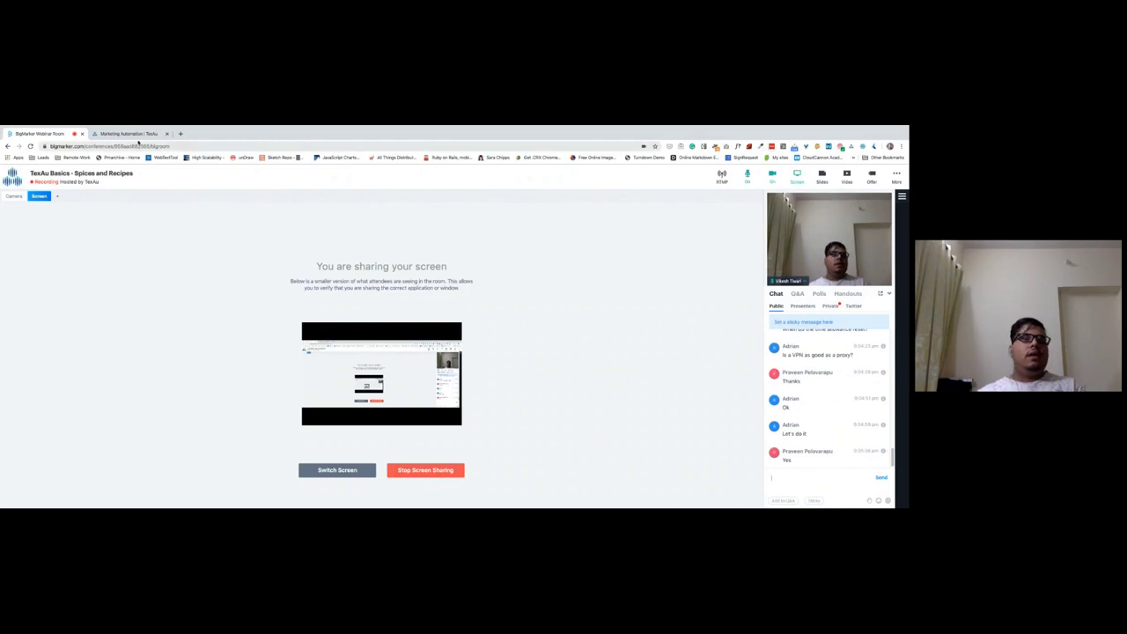
Browse the TexAu Spices grid from Email Verifier down to the Medium spices, then switch to BigMarker.
left_click(127, 133)
scroll(186, 331, "down", 2)
scroll(185, 331, "up", 2)
scroll(186, 331, "down", 2)
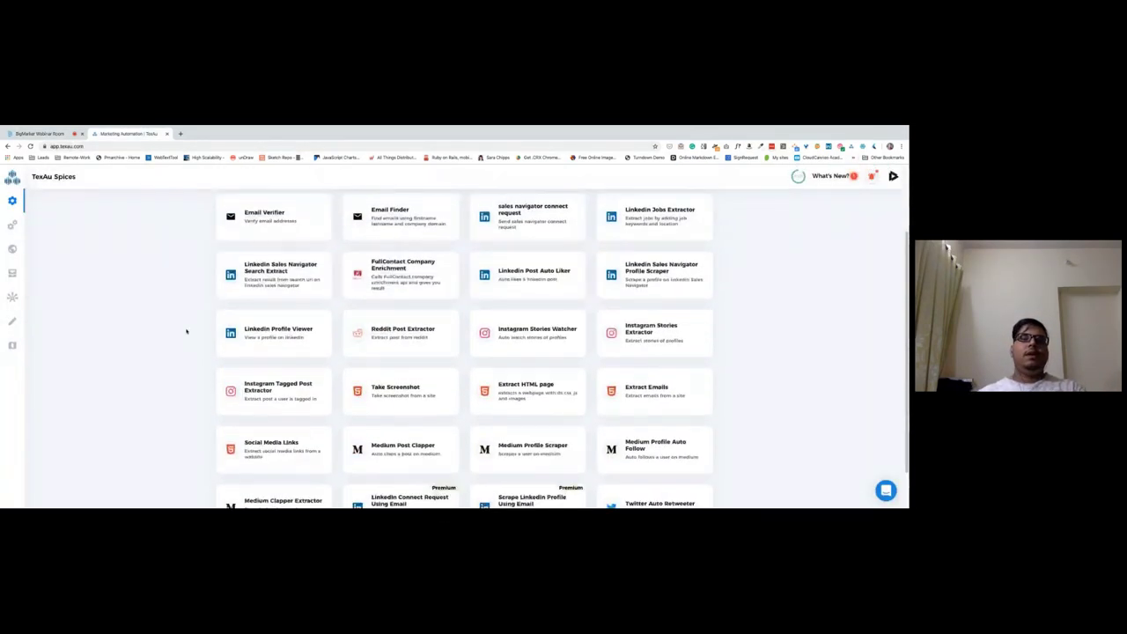
scroll(186, 331, "up", 2)
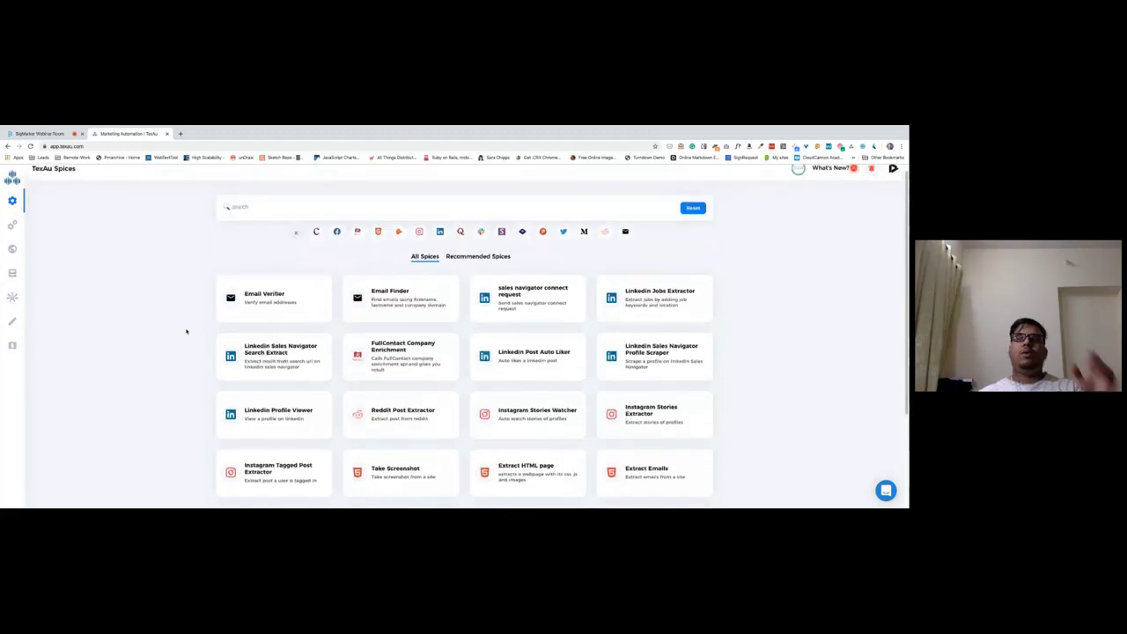
scroll(186, 331, "up", 1)
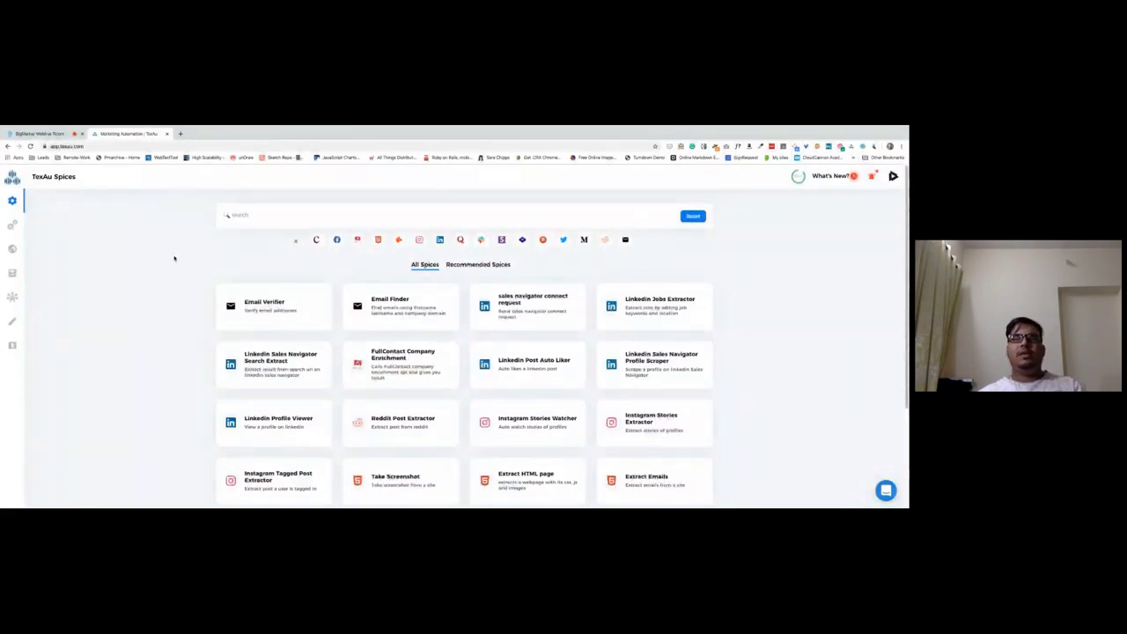
scroll(174, 258, "down", 1)
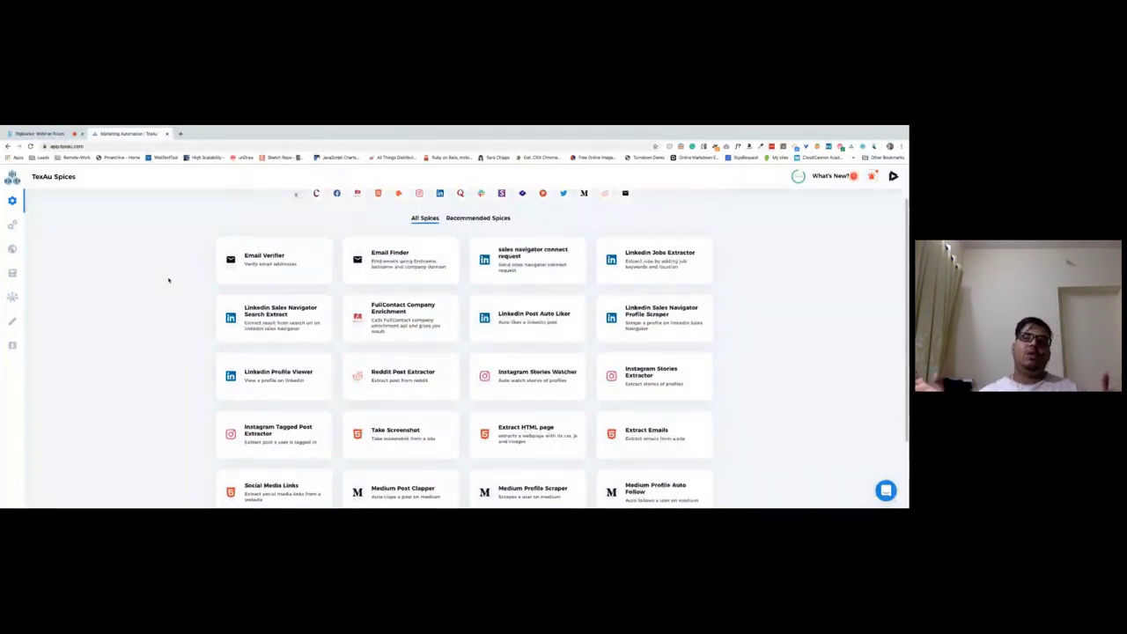
scroll(168, 280, "down", 1)
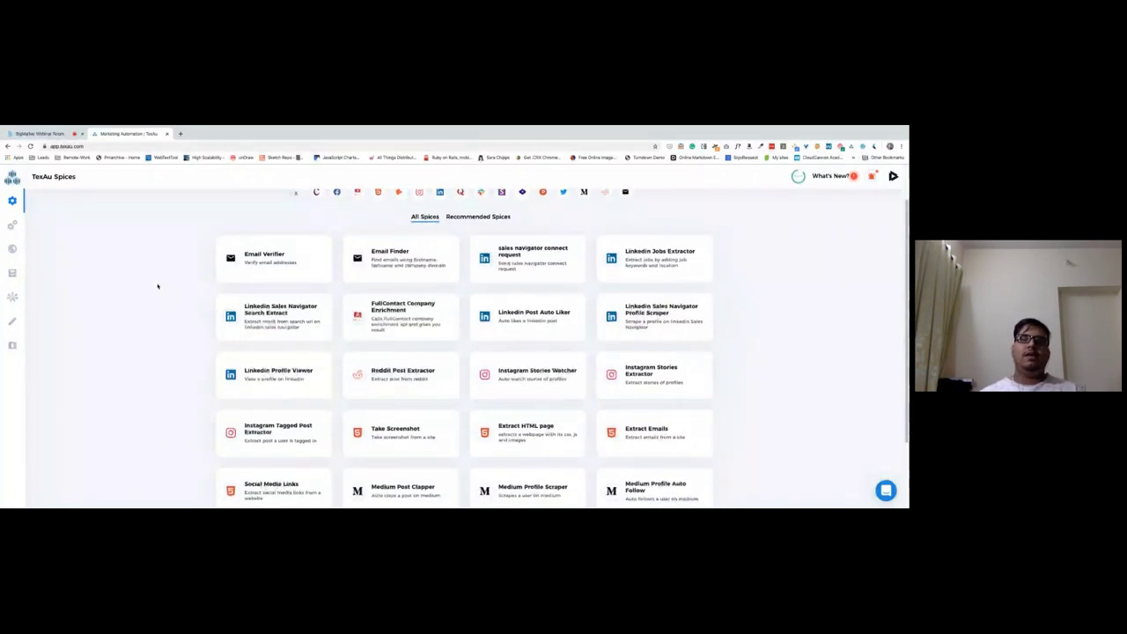
scroll(158, 287, "down", 1)
scroll(158, 286, "up", 2)
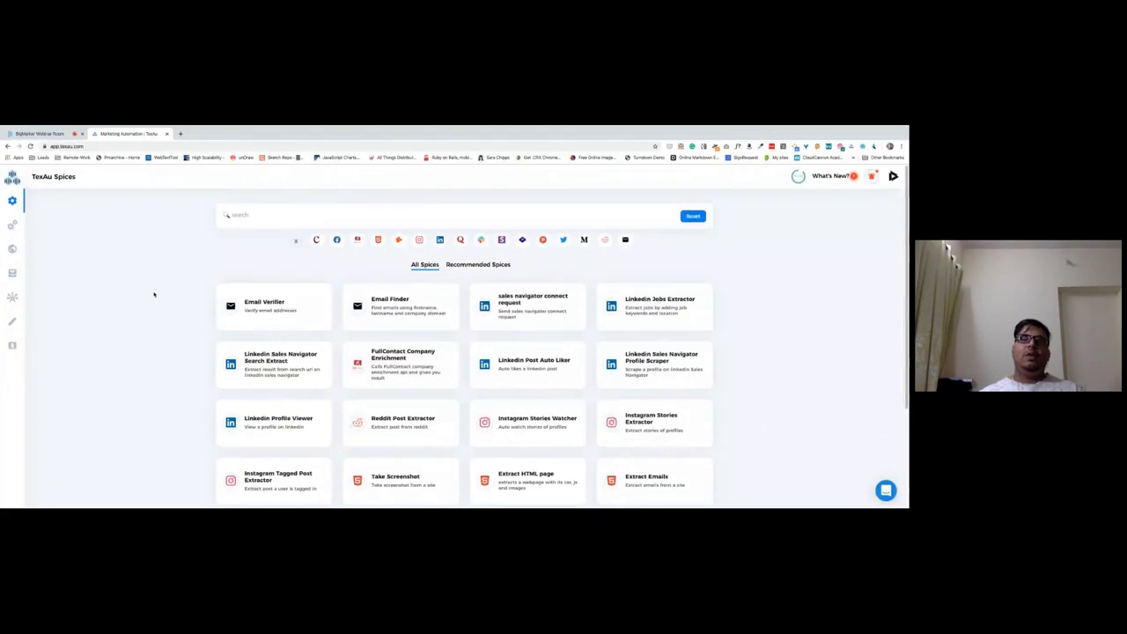
scroll(150, 274, "down", 1)
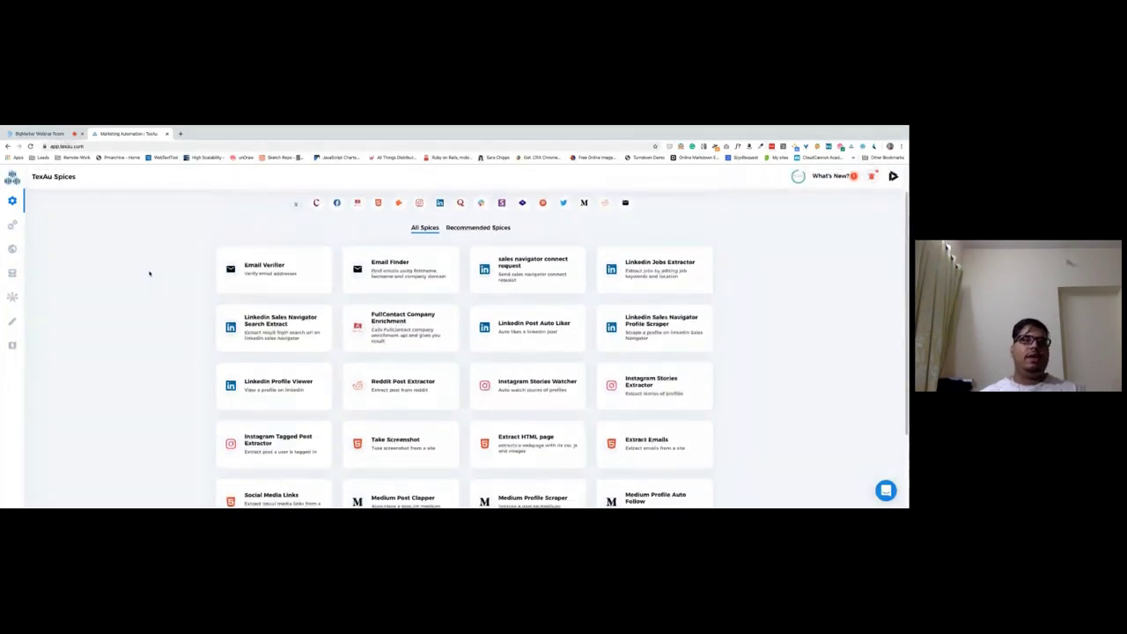
left_click(31, 135)
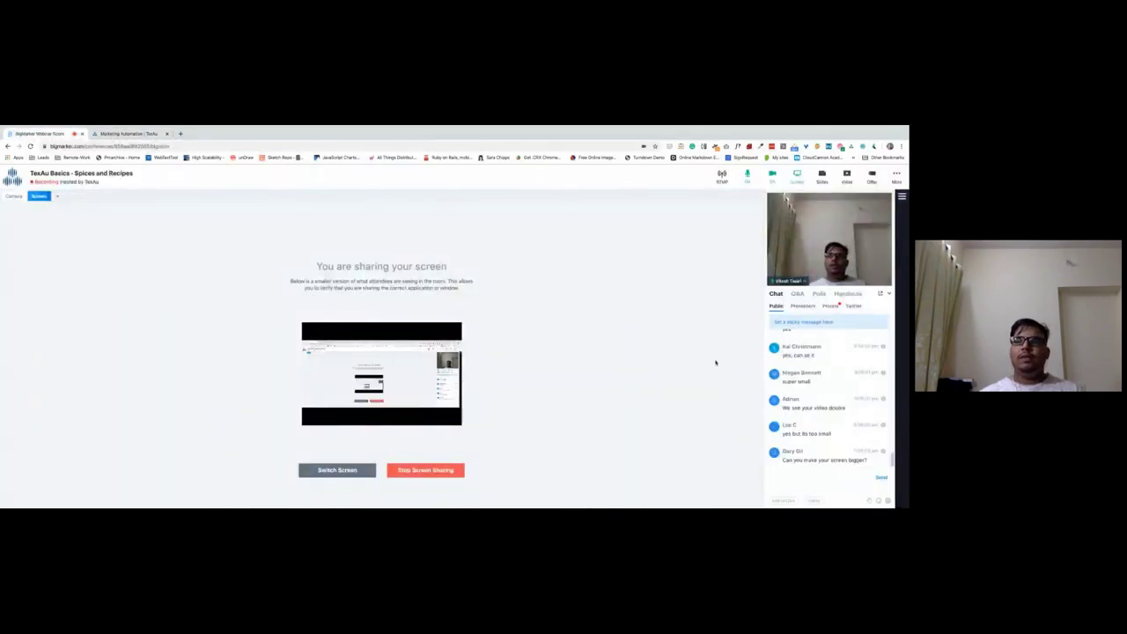
Turn off the presenter's webcam with Turn Cam Off in the camera options.
left_click(814, 468)
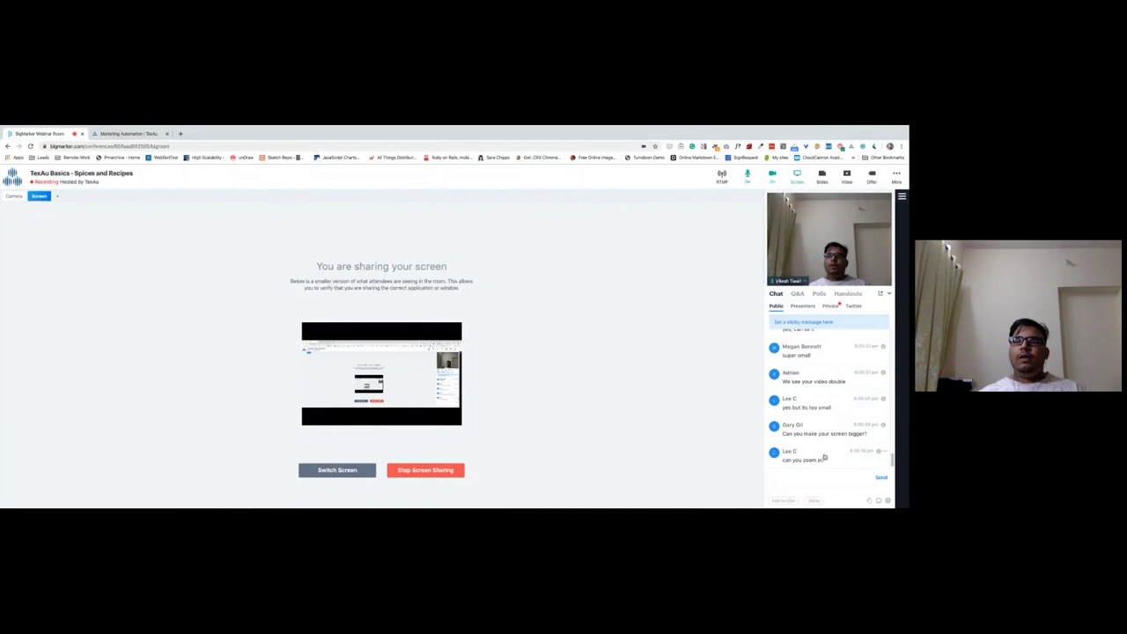
left_click(355, 376)
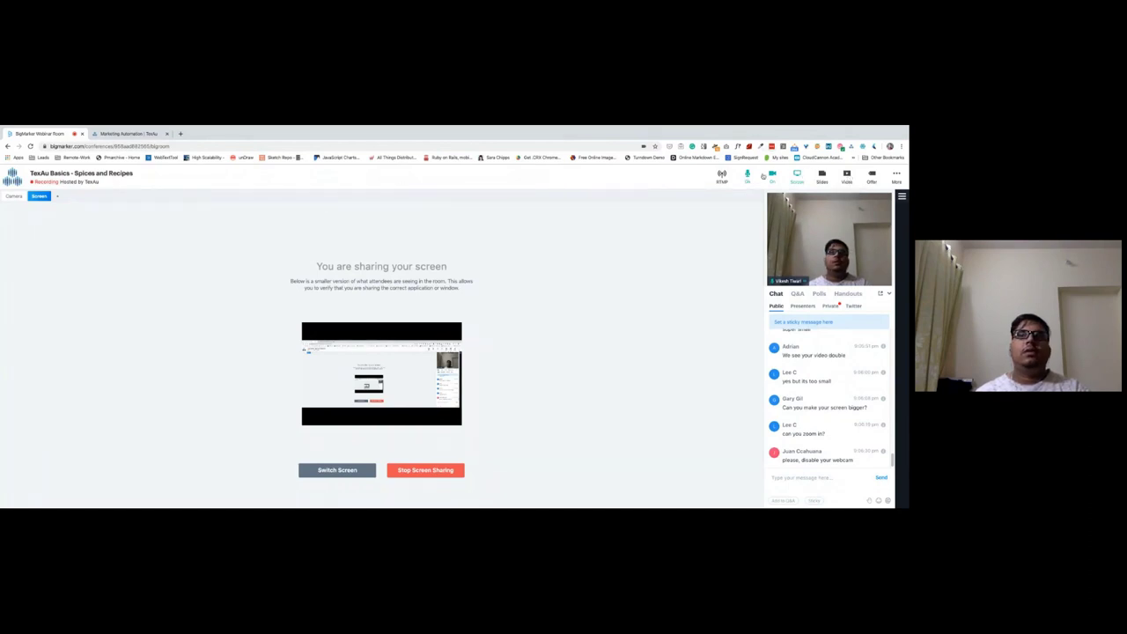
left_click(773, 178)
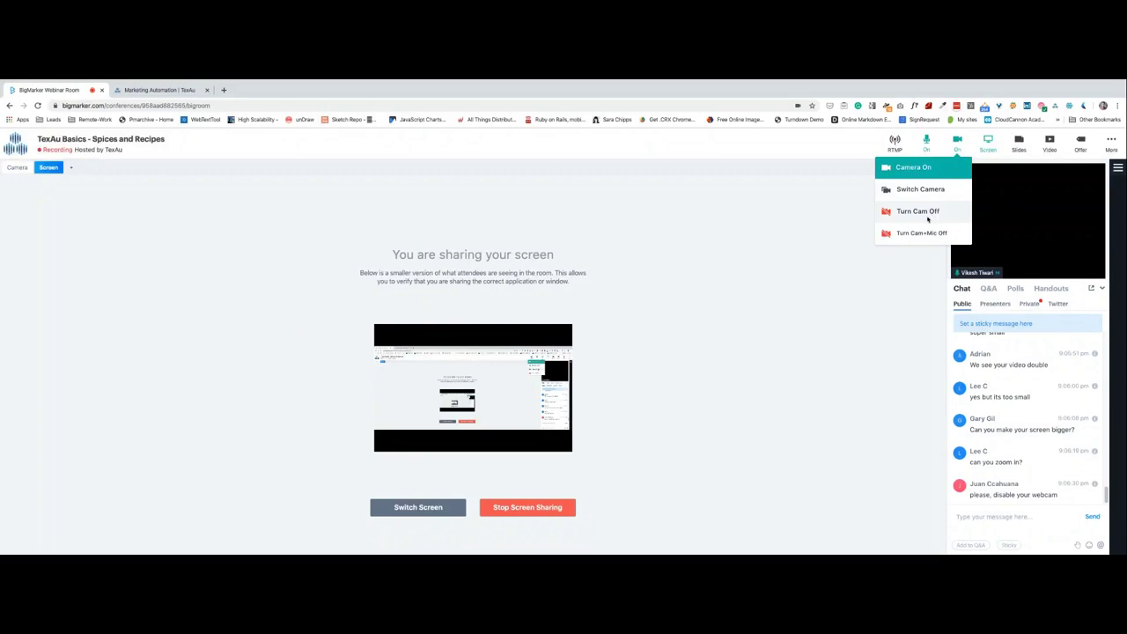
left_click(752, 234)
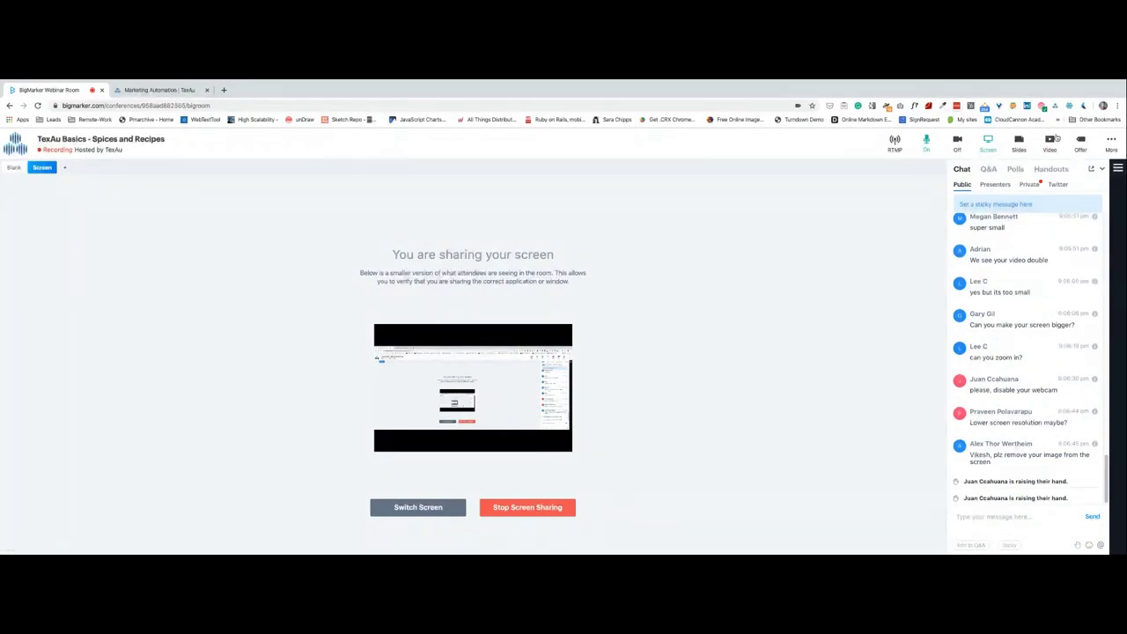
Toggle the chat between Private and Public, then go back to the TexAu Spices page.
left_click(966, 198)
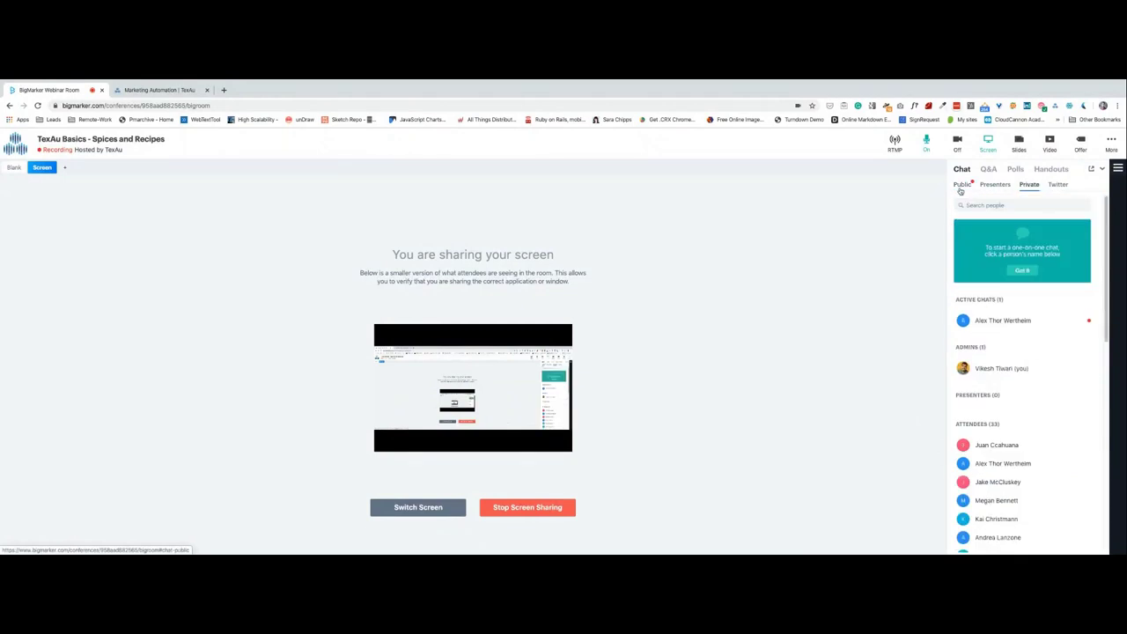
left_click(960, 185)
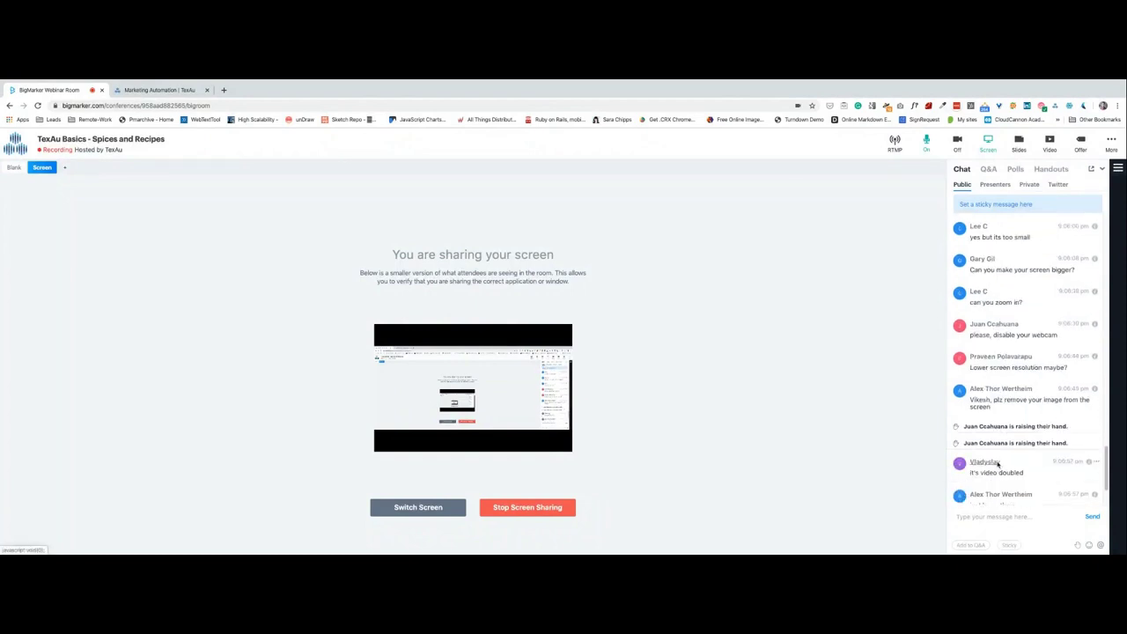
left_click(161, 90)
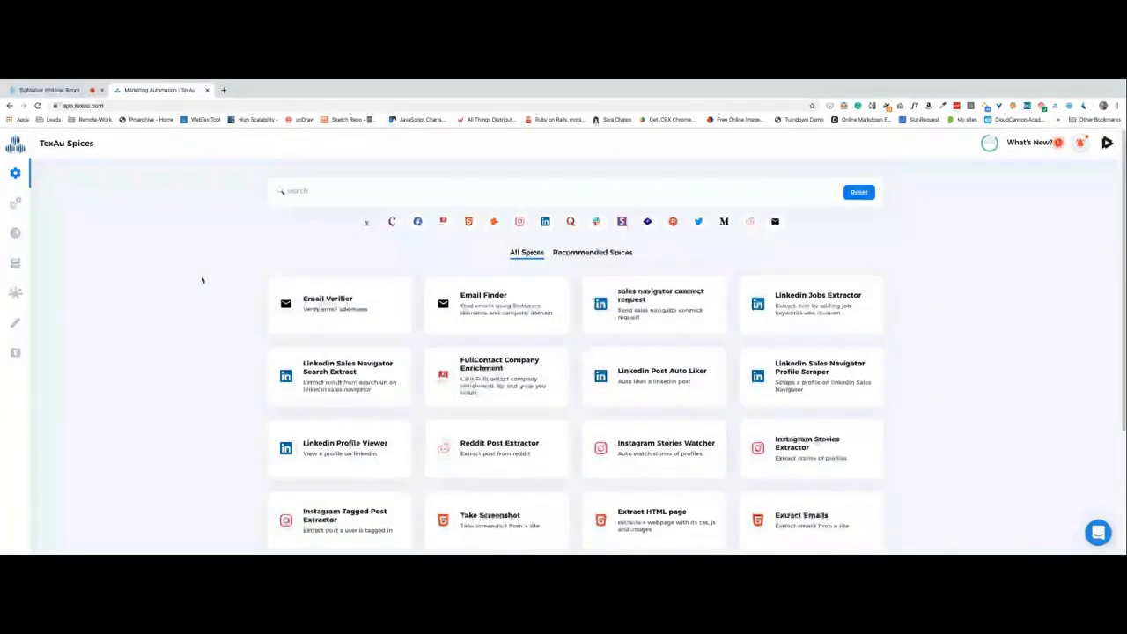
Scroll the Spices list, then load the Trello product roadmap in a new tab.
scroll(211, 279, "down", 4)
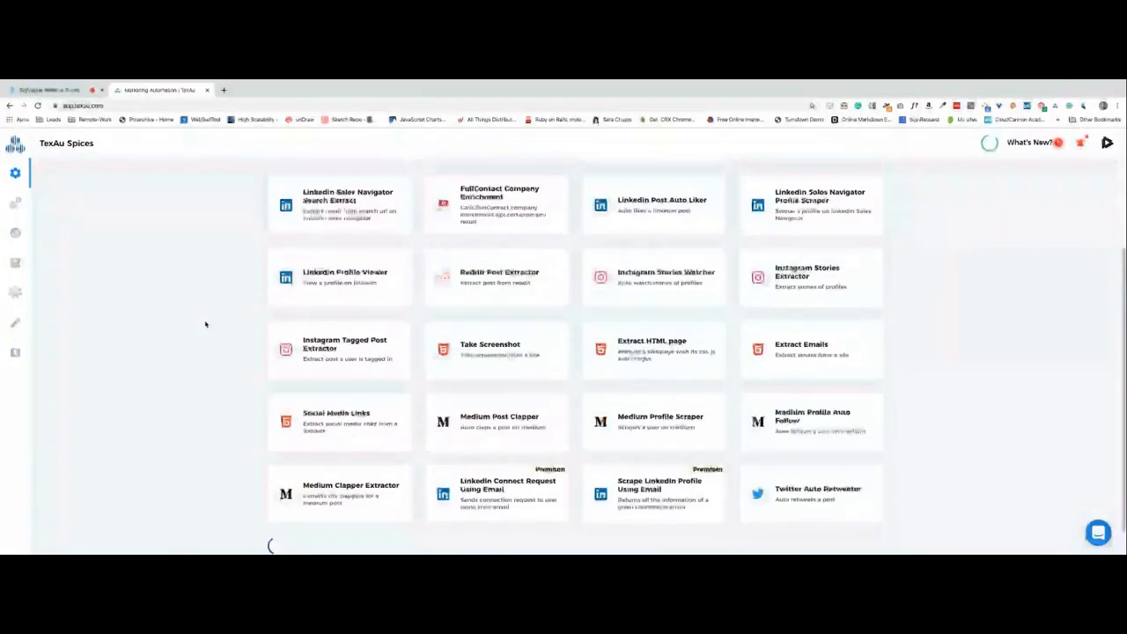
scroll(205, 324, "up", 4)
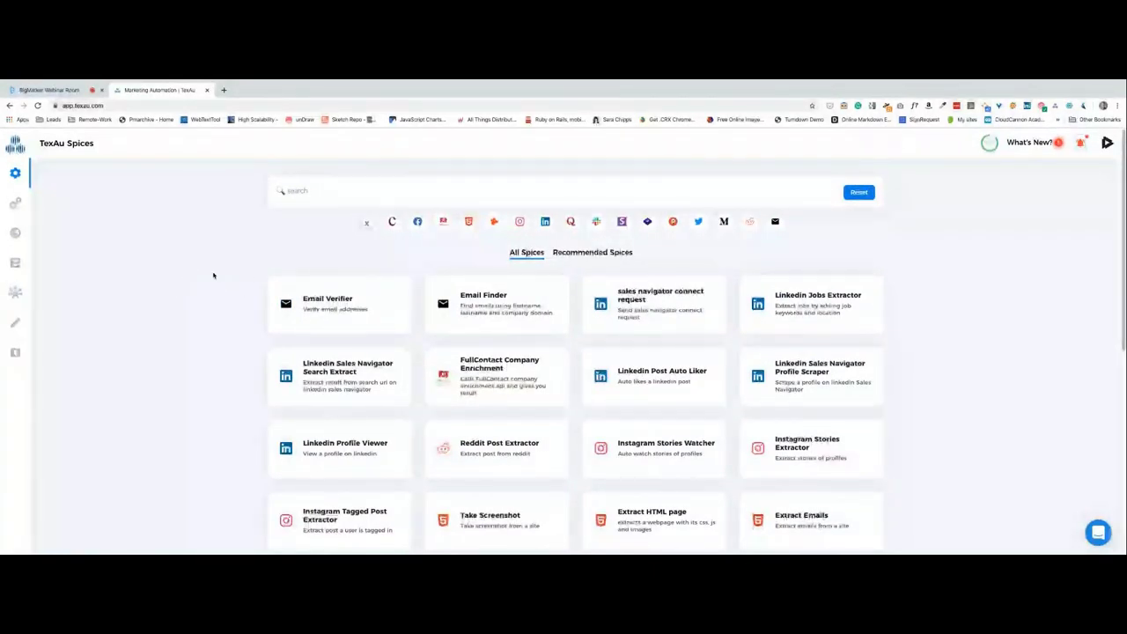
scroll(213, 276, "down", 8)
scroll(218, 385, "down", 2)
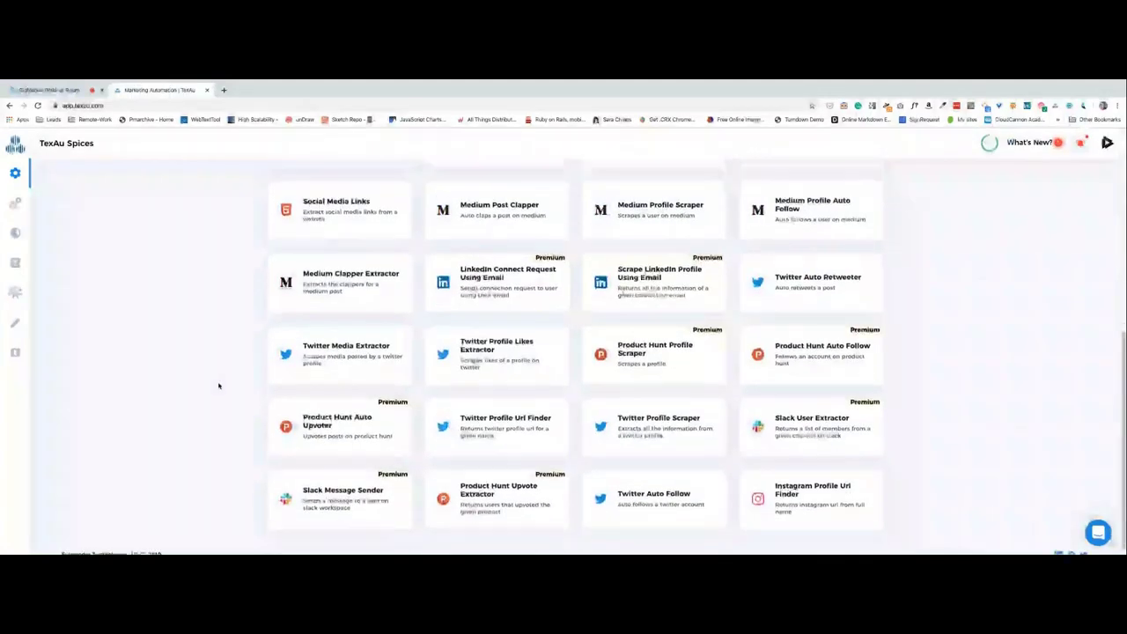
scroll(219, 384, "up", 7)
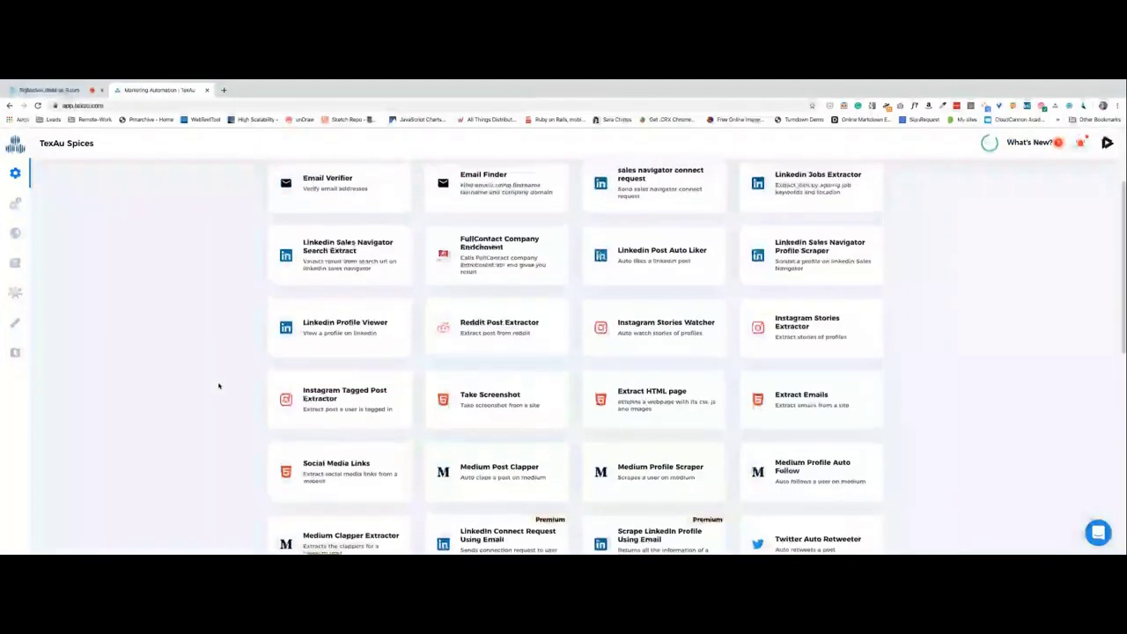
scroll(218, 385, "up", 3)
left_click(224, 90)
type("trello")
key("Return")
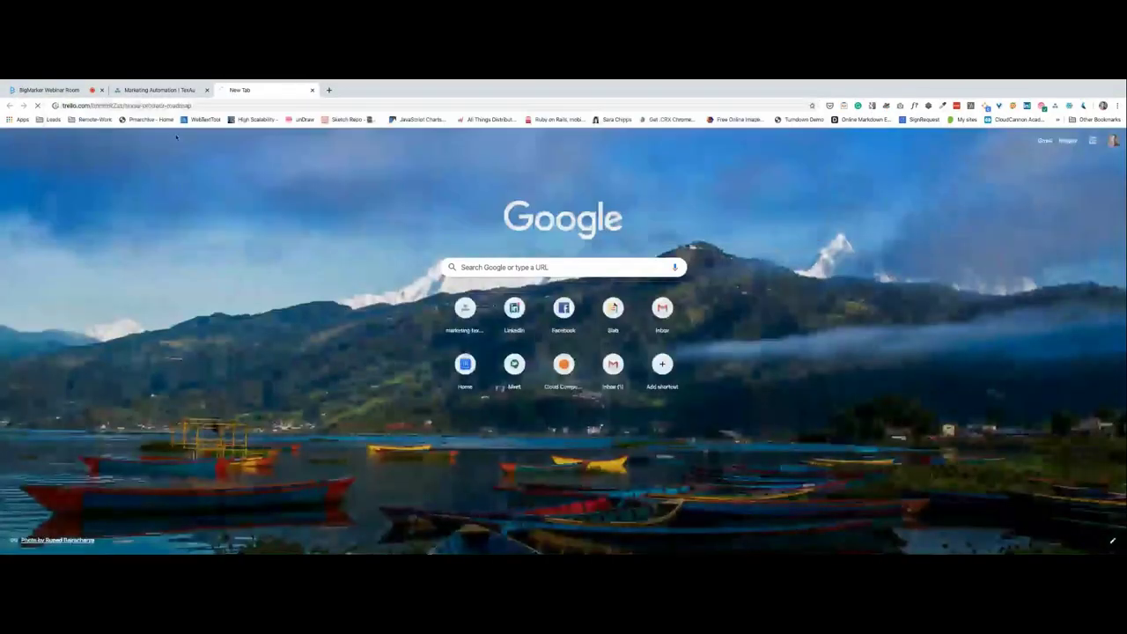
Back in TexAu, go to the home Quick Start page.
left_click(167, 90)
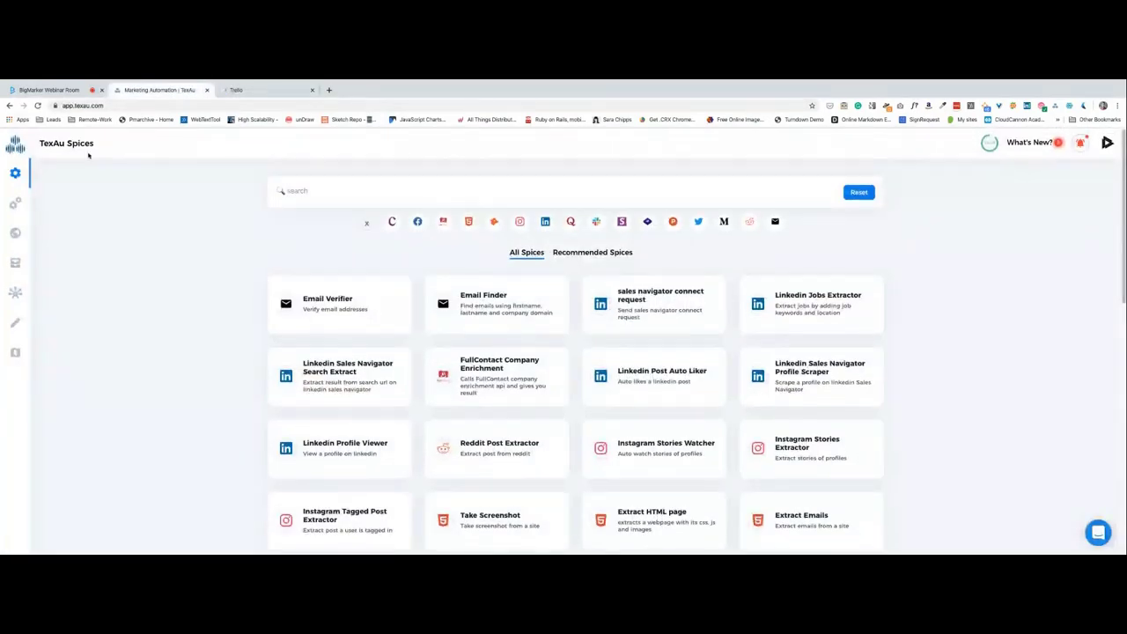
scroll(141, 282, "down", 5)
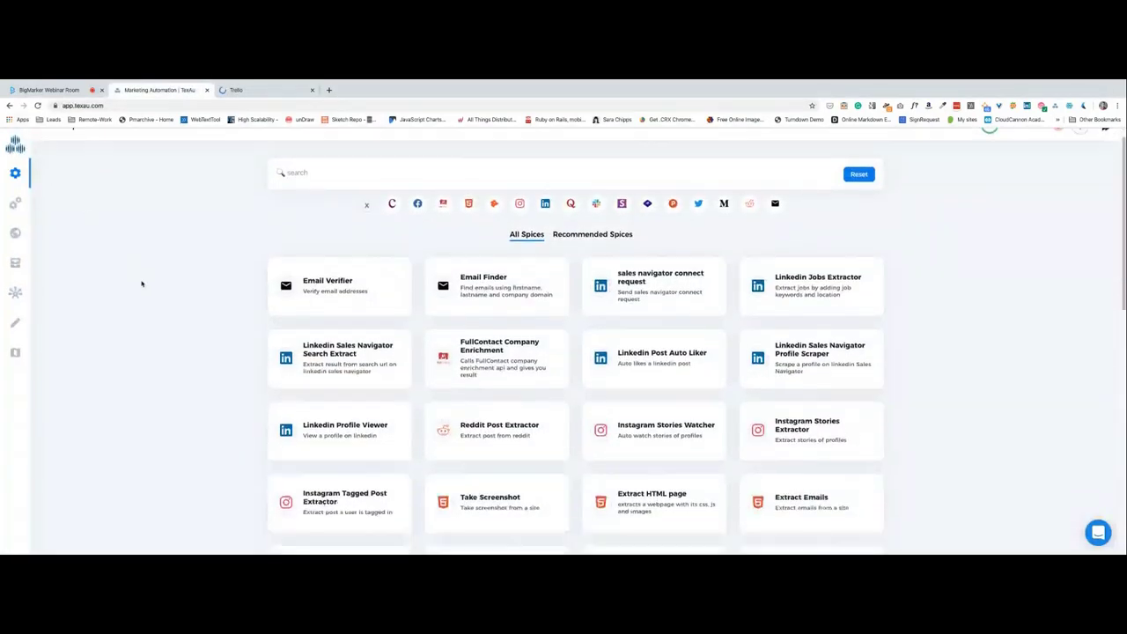
scroll(141, 282, "up", 5)
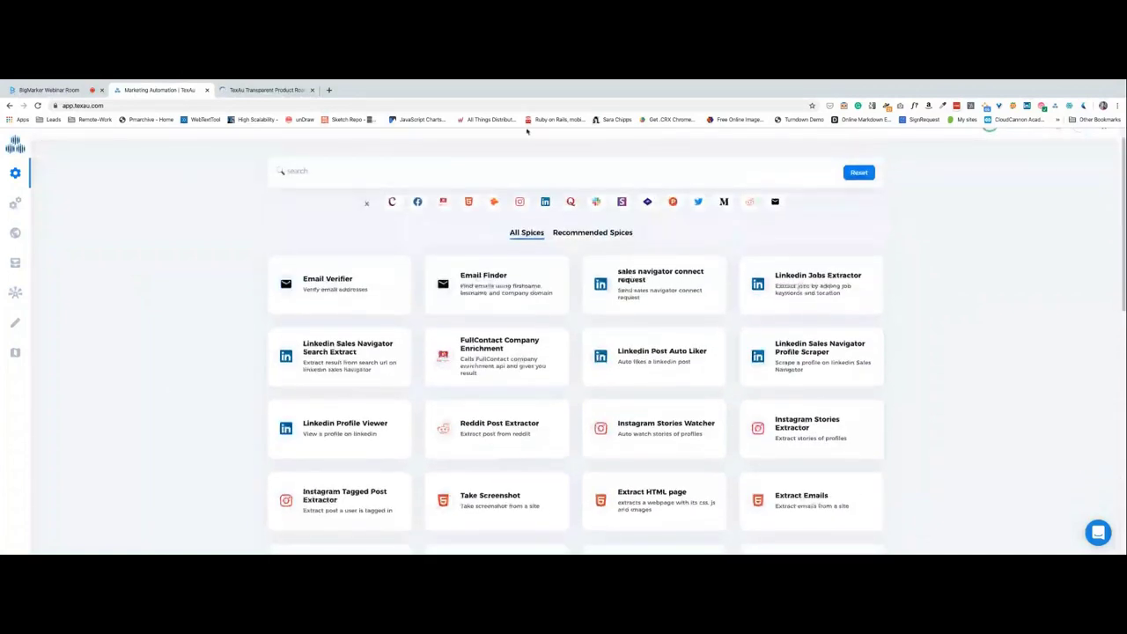
left_click(349, 213)
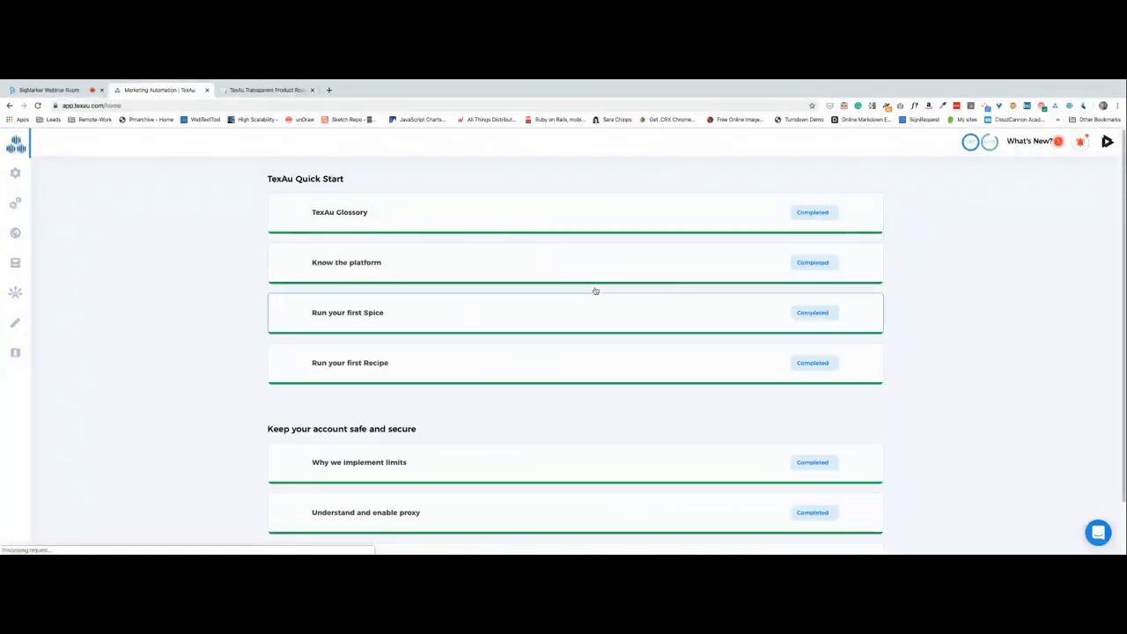
Expand the TexAu Glossary to show its terms and video, then switch to the webinar room.
left_click(359, 226)
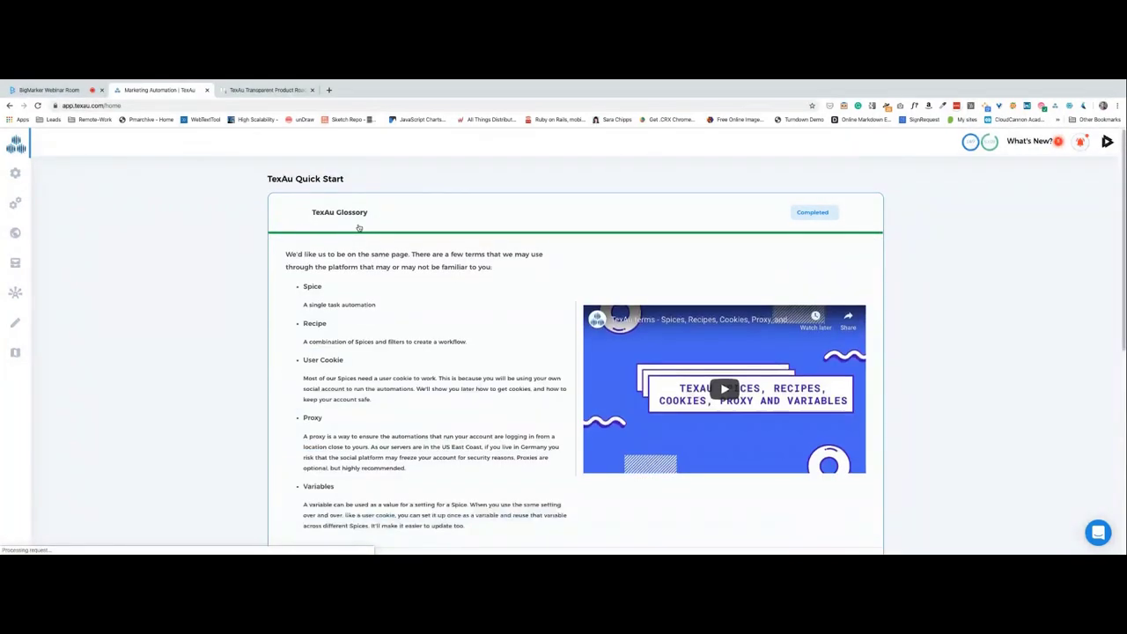
mouse_move(972, 150)
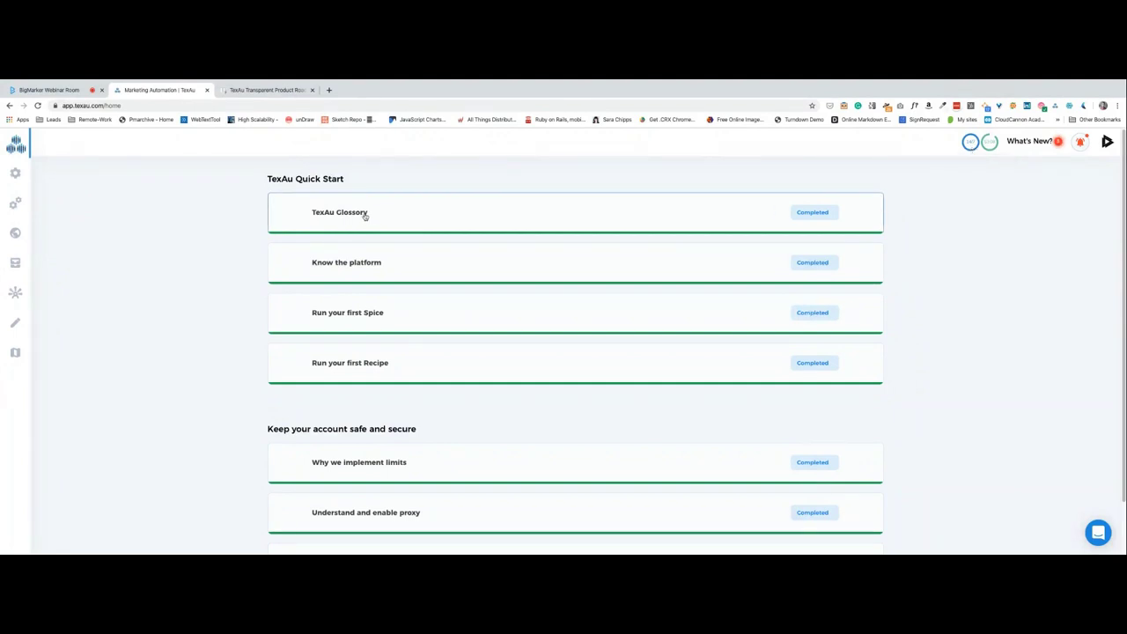
left_click(475, 216)
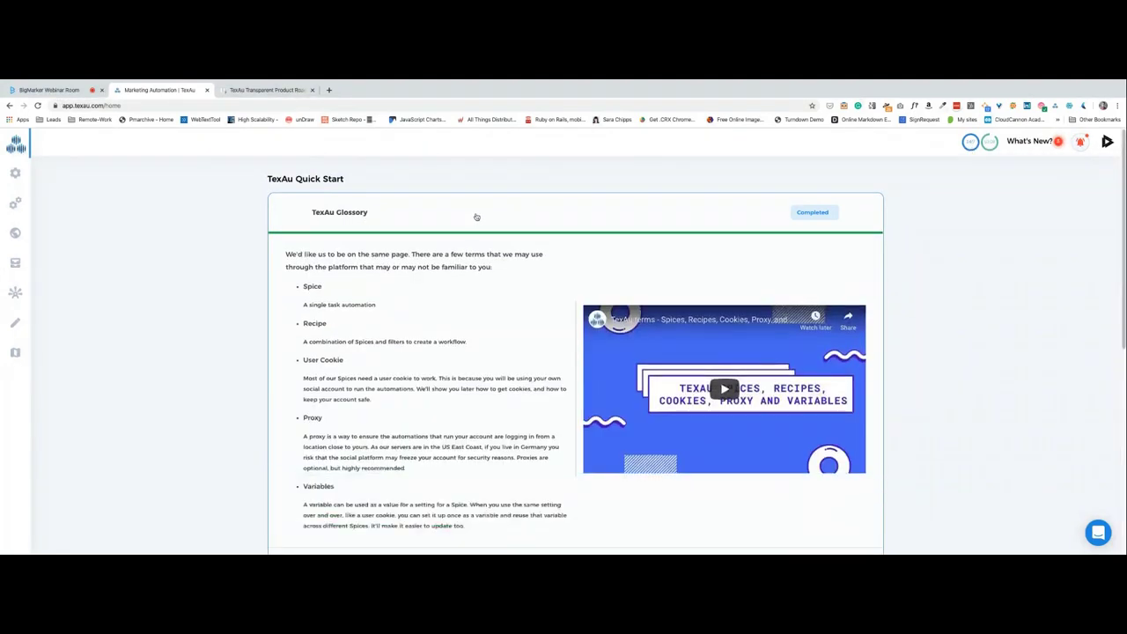
key("ctrl+1")
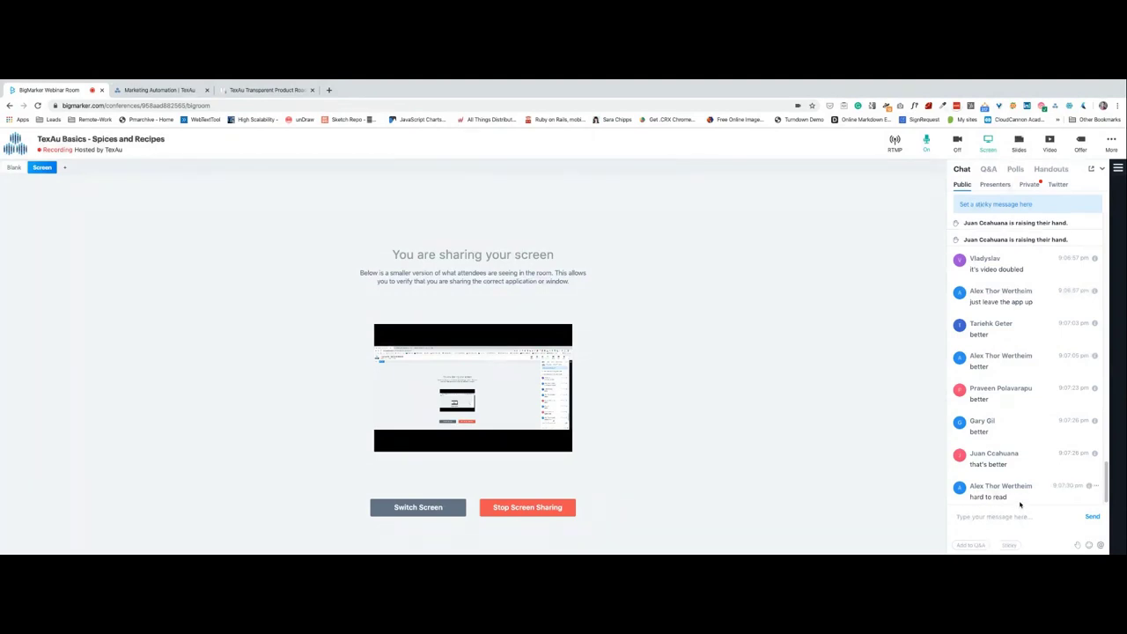
Zoom in on the TexAu Quick Start page, then return to the BigMarker webinar room.
key("ctrl+Tab")
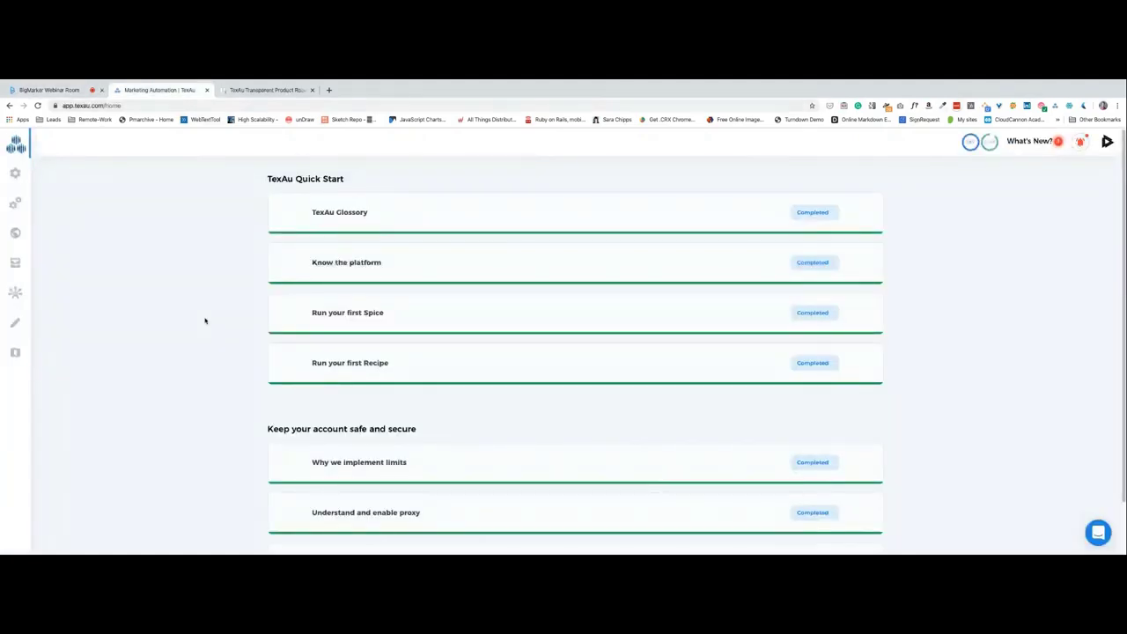
key("ctrl+plus")
key("ctrl+plus")
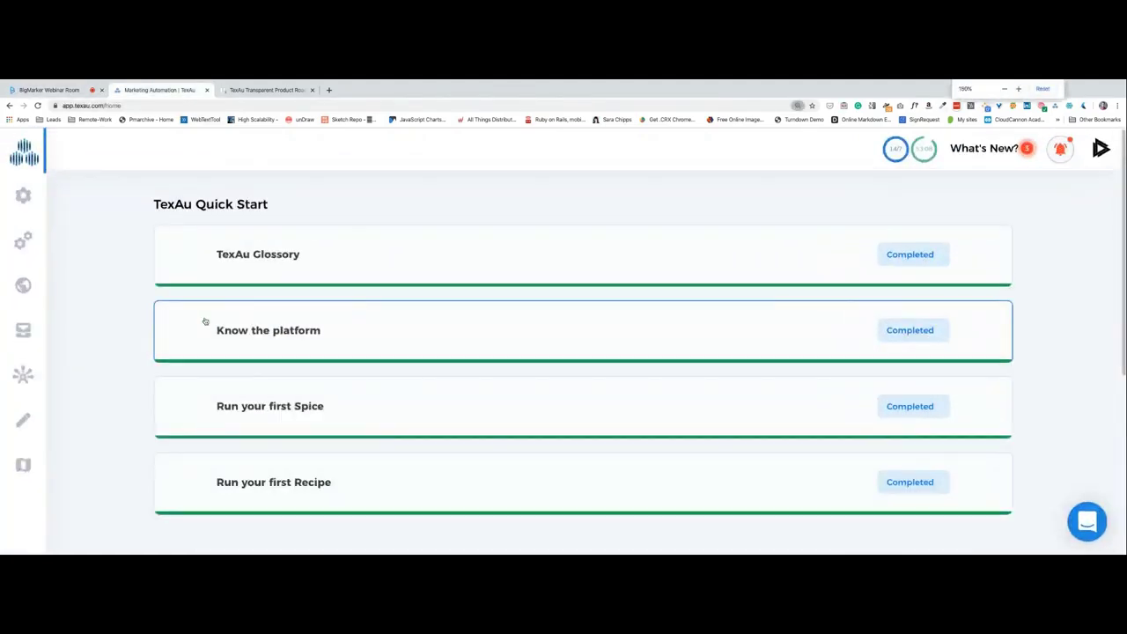
left_click(43, 91)
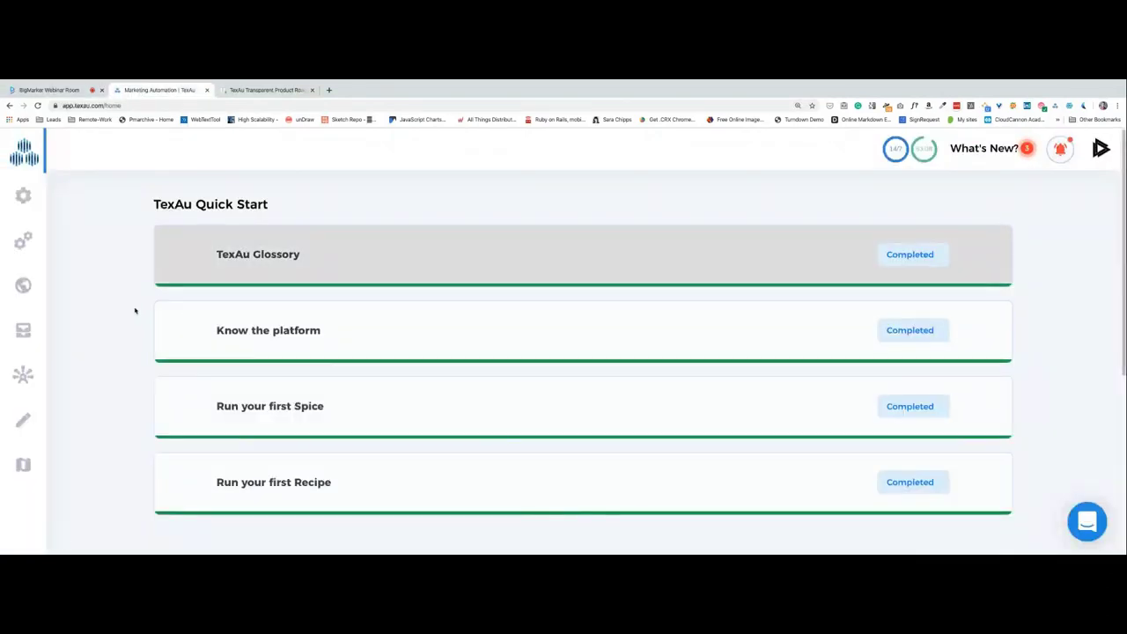
Zoom the TexAu home page out to 125% and scroll through Quick Start and account-security items.
key("ctrl+minus")
scroll(117, 354, "down", 2)
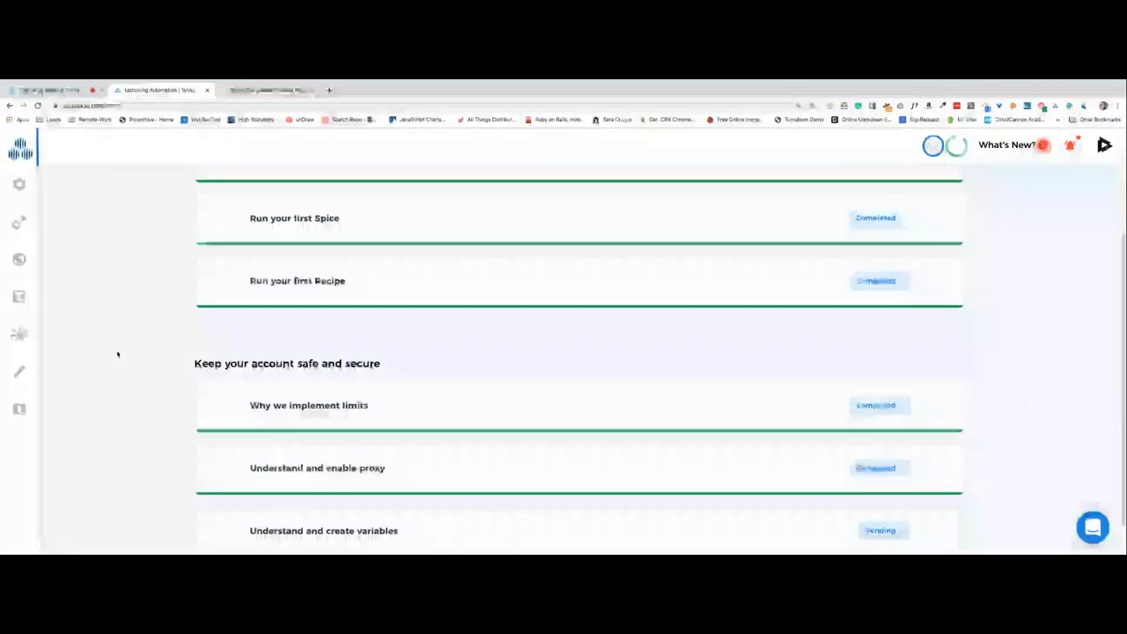
scroll(104, 248, "up", 1)
scroll(111, 285, "down", 1)
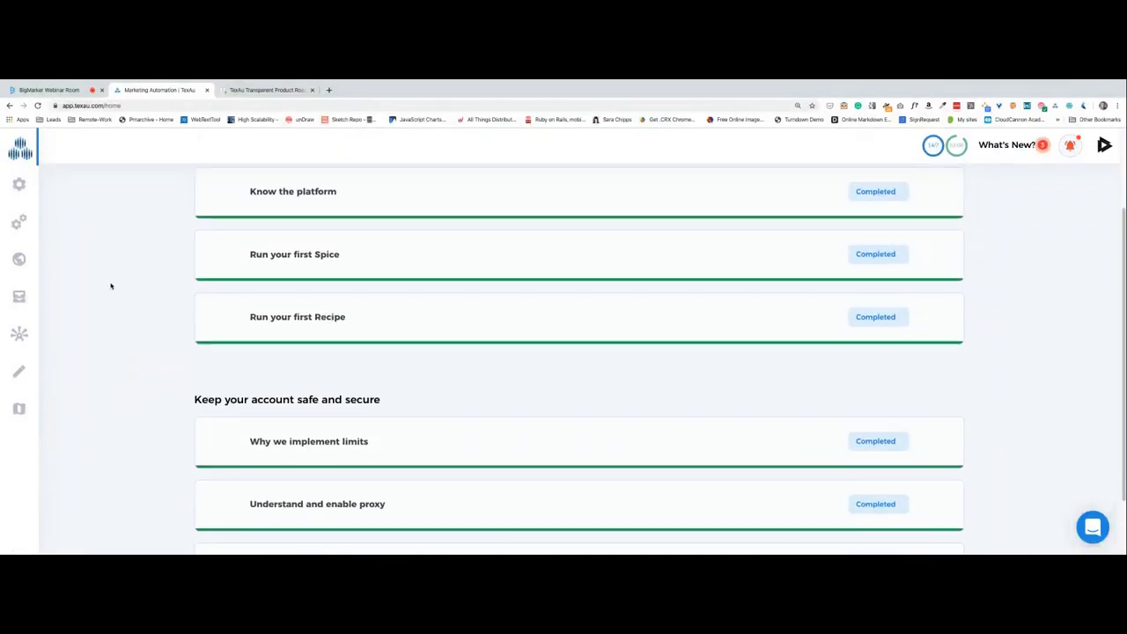
scroll(150, 307, "down", 2)
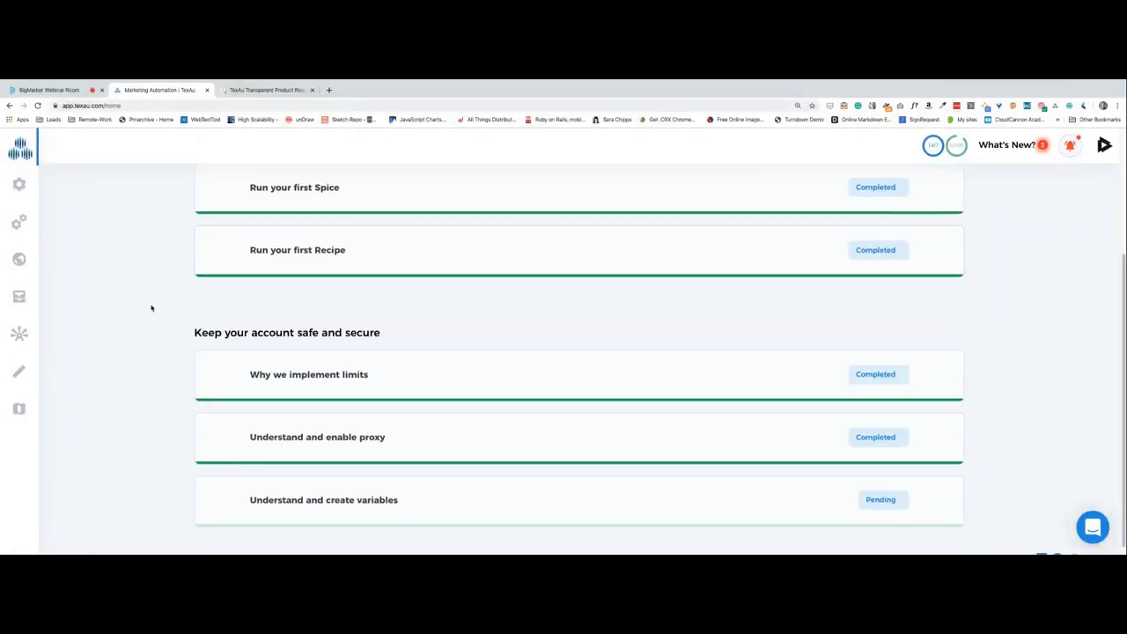
scroll(151, 307, "up", 4)
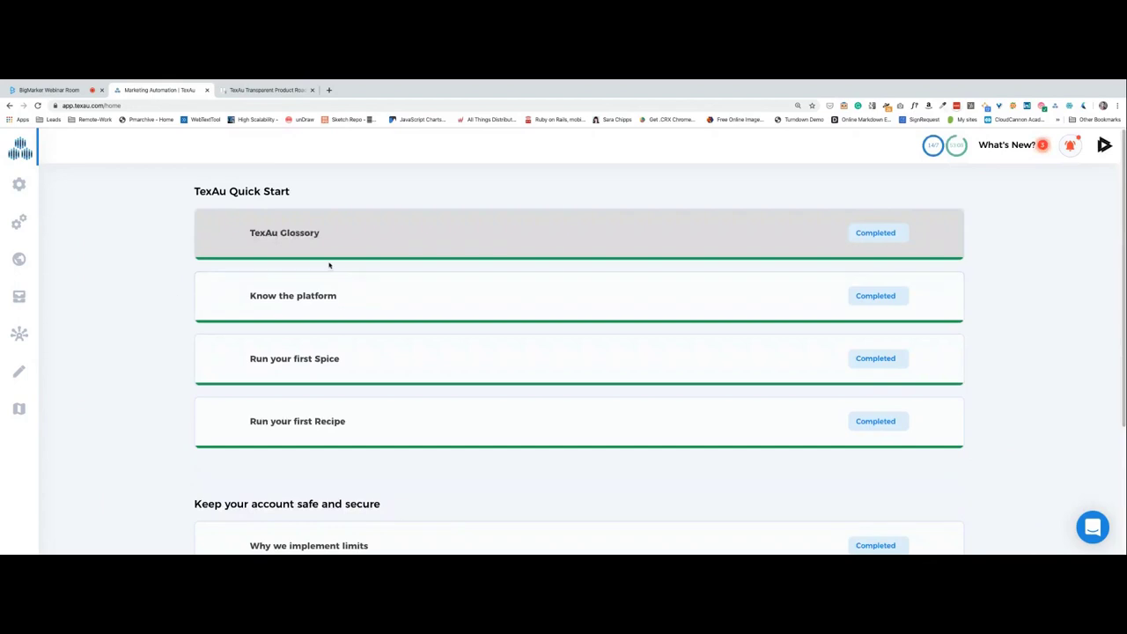
scroll(294, 292, "down", 2)
scroll(264, 334, "up", 2)
scroll(321, 435, "down", 1)
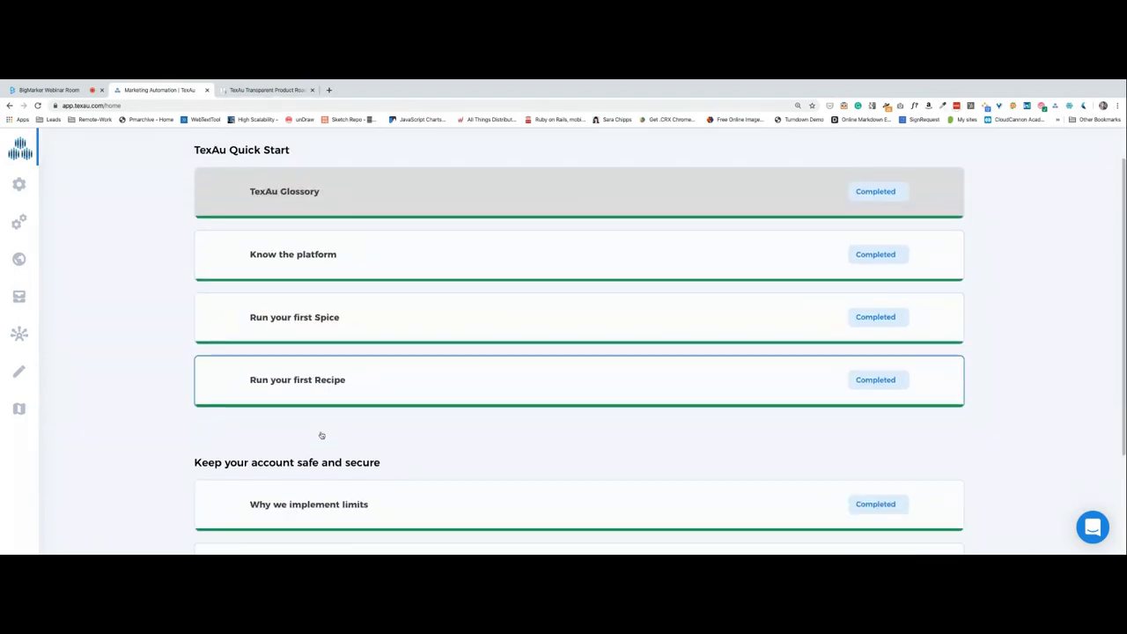
scroll(181, 390, "down", 2)
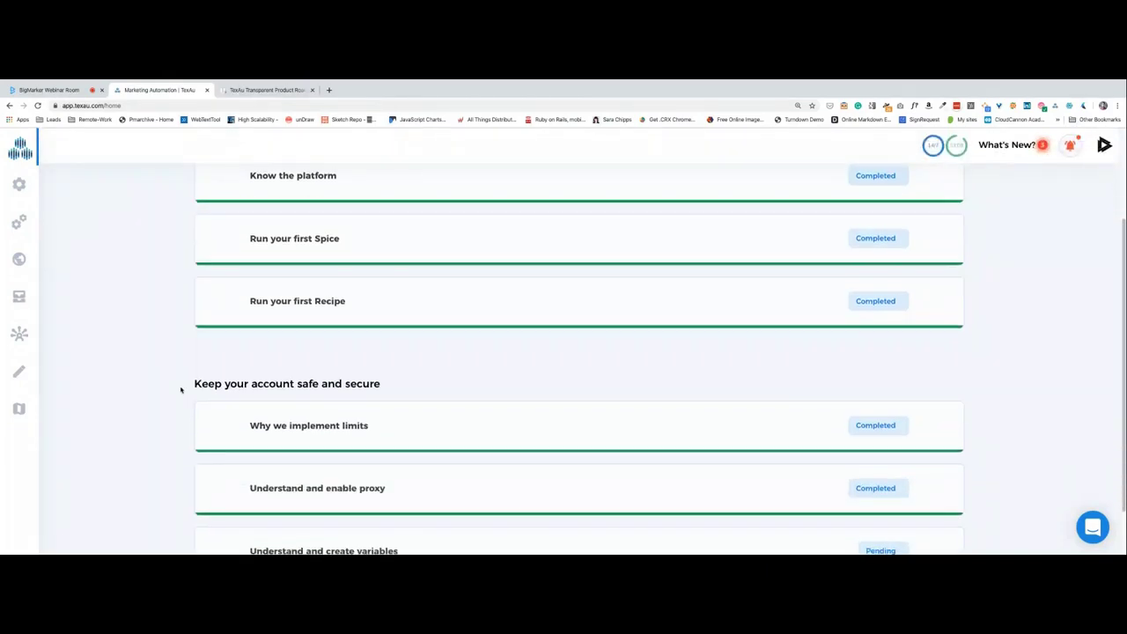
scroll(317, 414, "down", 2)
scroll(197, 322, "up", 3)
scroll(196, 377, "down", 2)
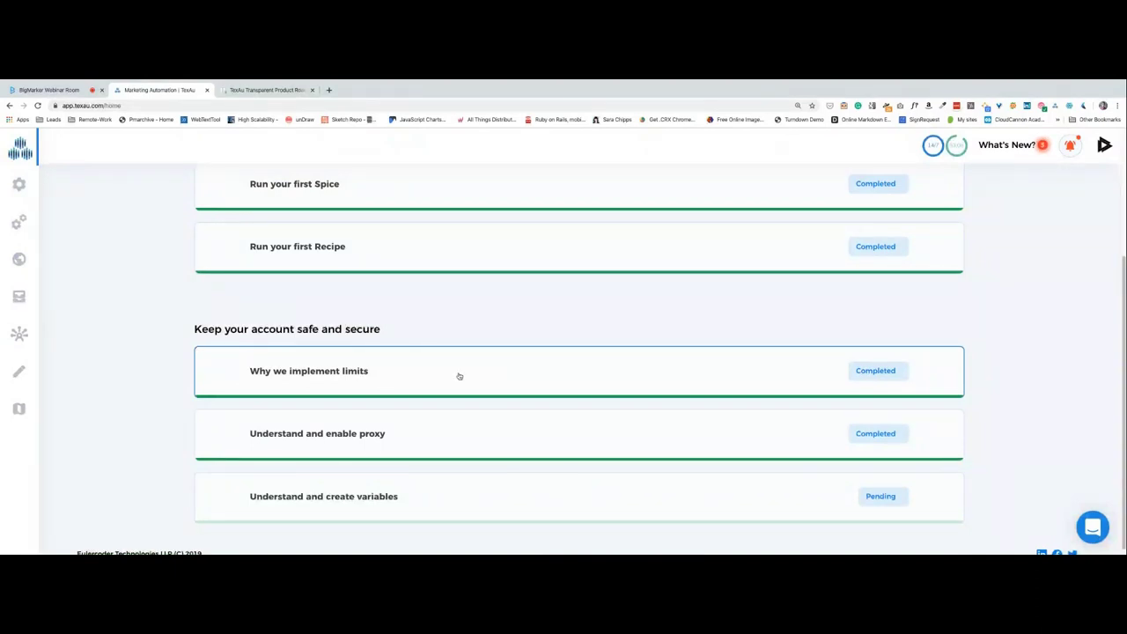
Open the Spices catalogue and browse automations like Email Verifier and Linkedin Profile Viewer.
left_click(19, 184)
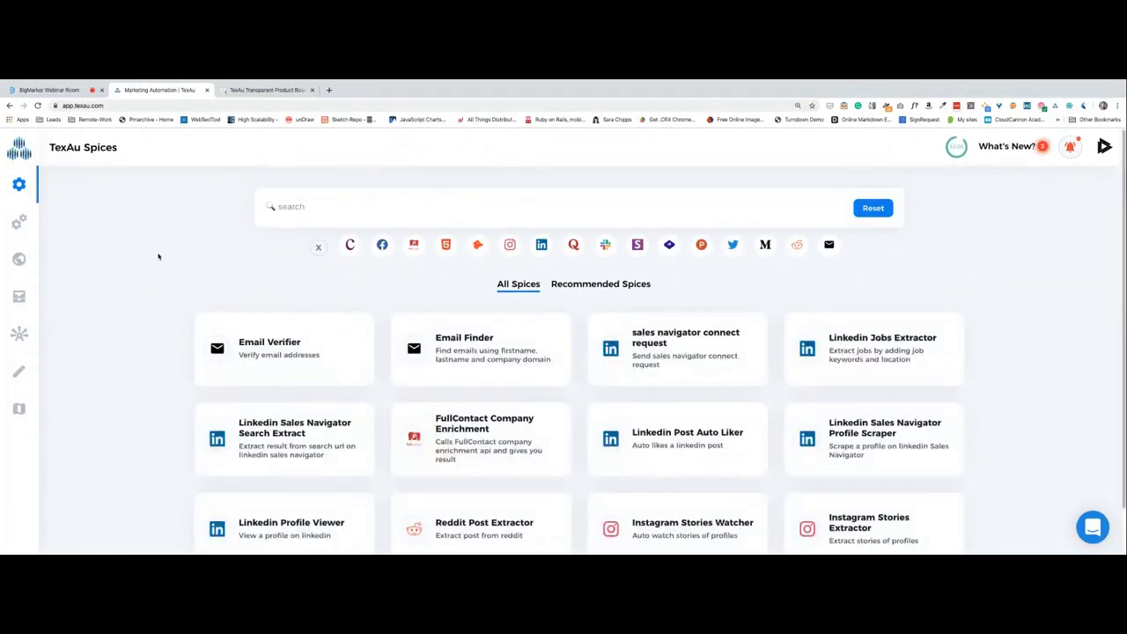
scroll(157, 250, "down", 1)
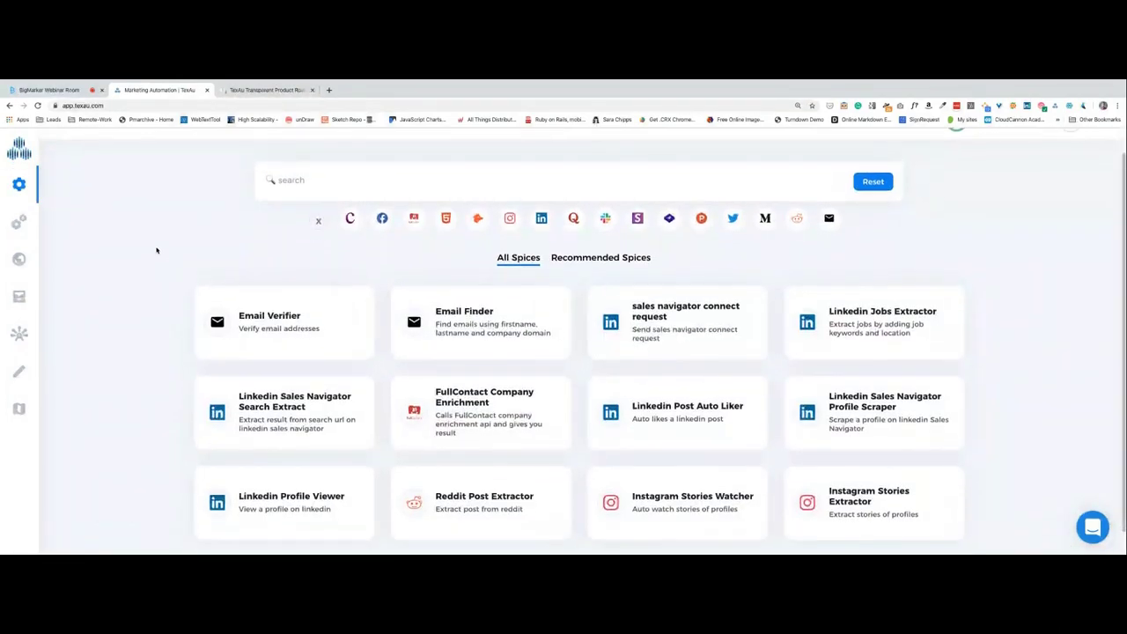
scroll(157, 250, "up", 1)
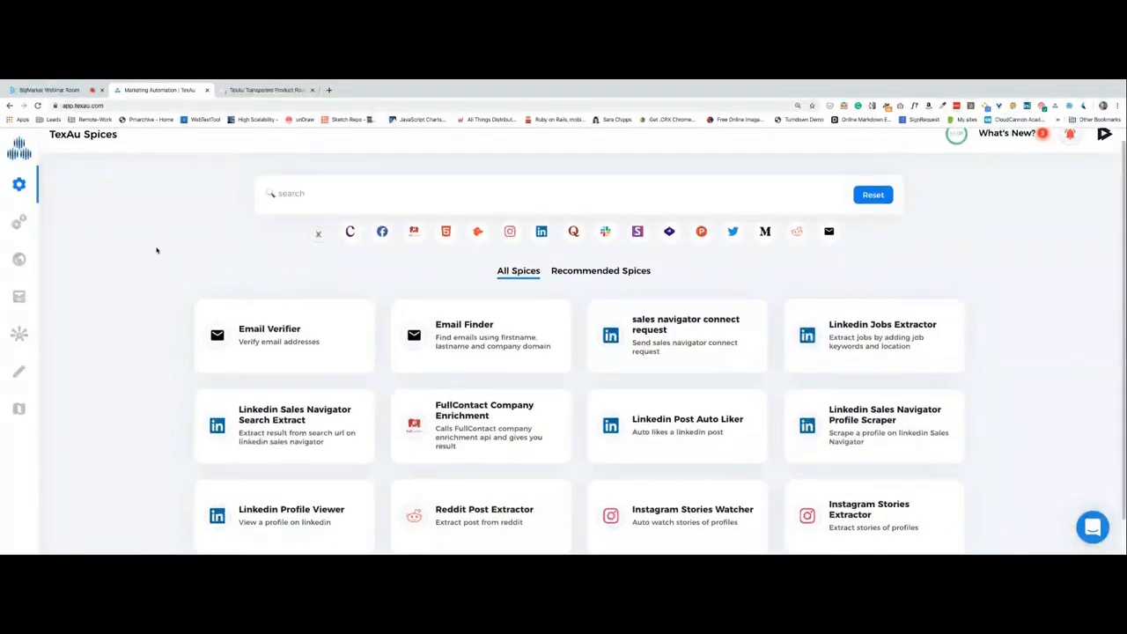
scroll(156, 250, "down", 1)
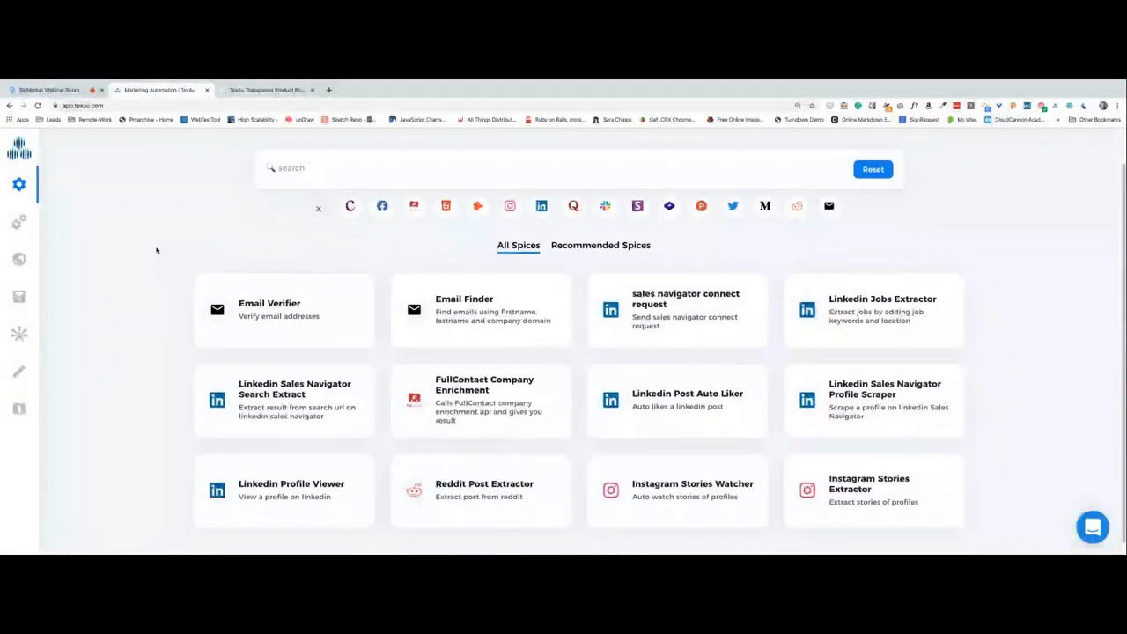
scroll(157, 250, "down", 1)
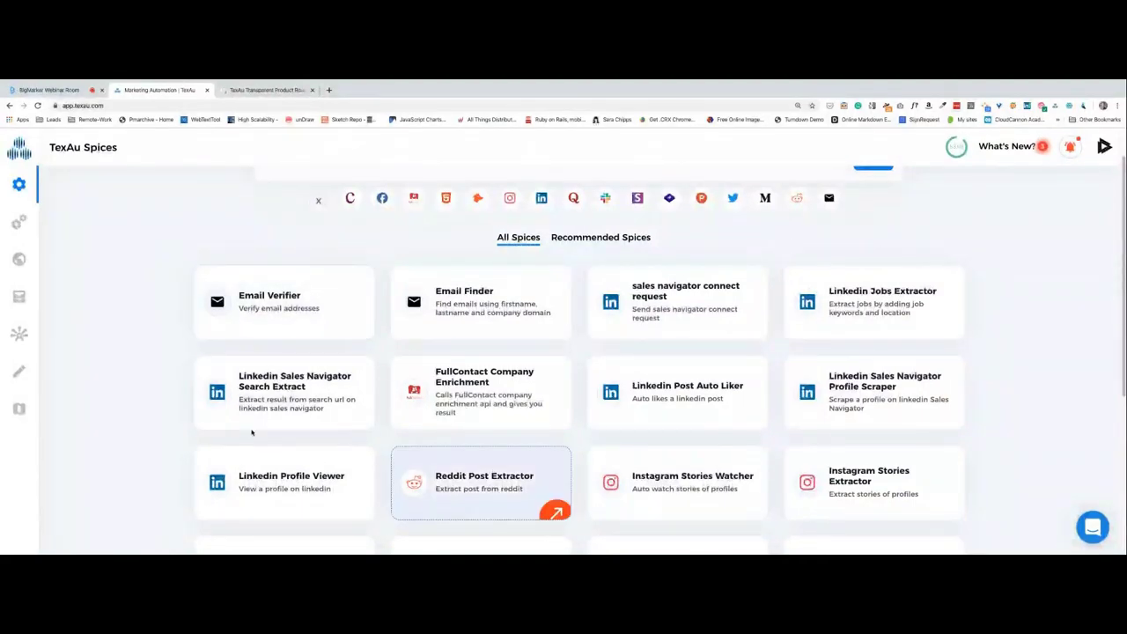
scroll(126, 403, "down", 1)
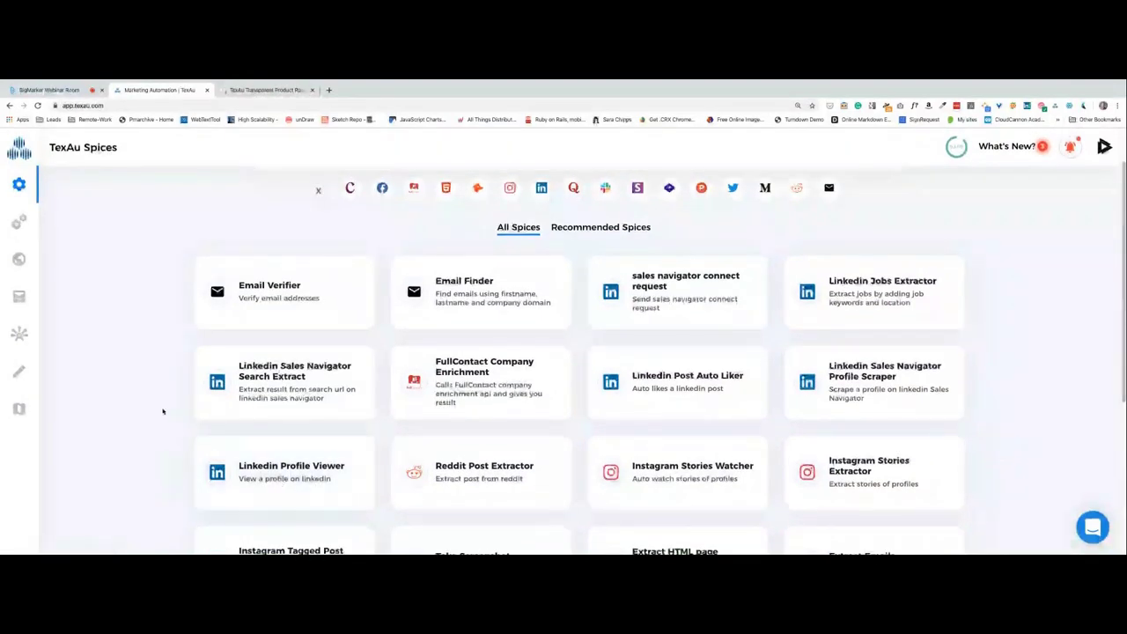
scroll(162, 412, "up", 2)
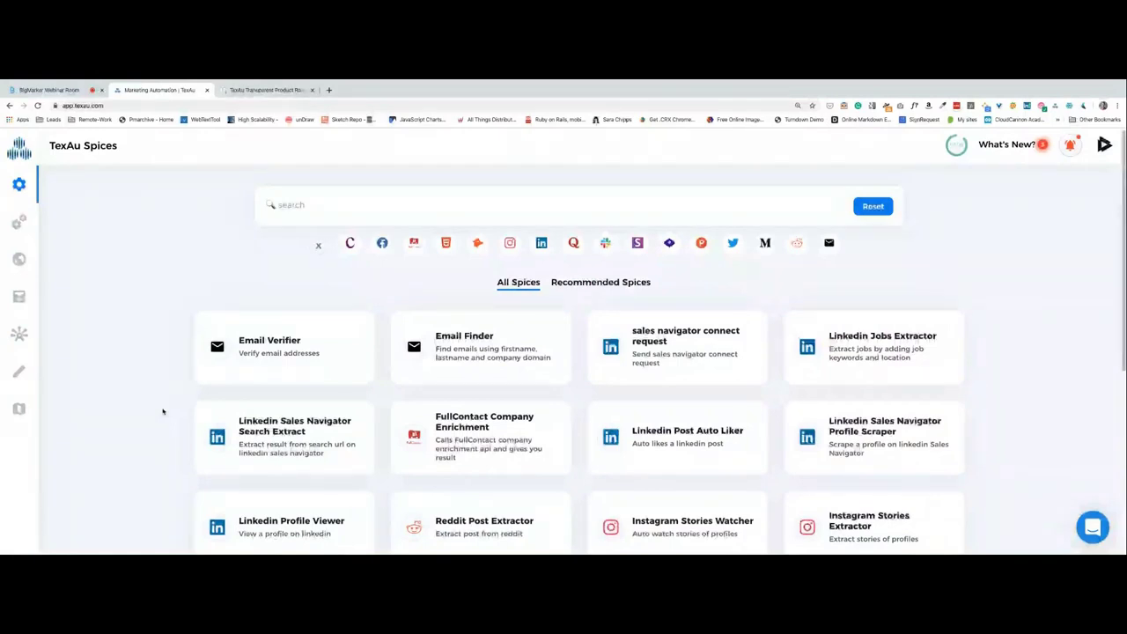
scroll(162, 411, "down", 1)
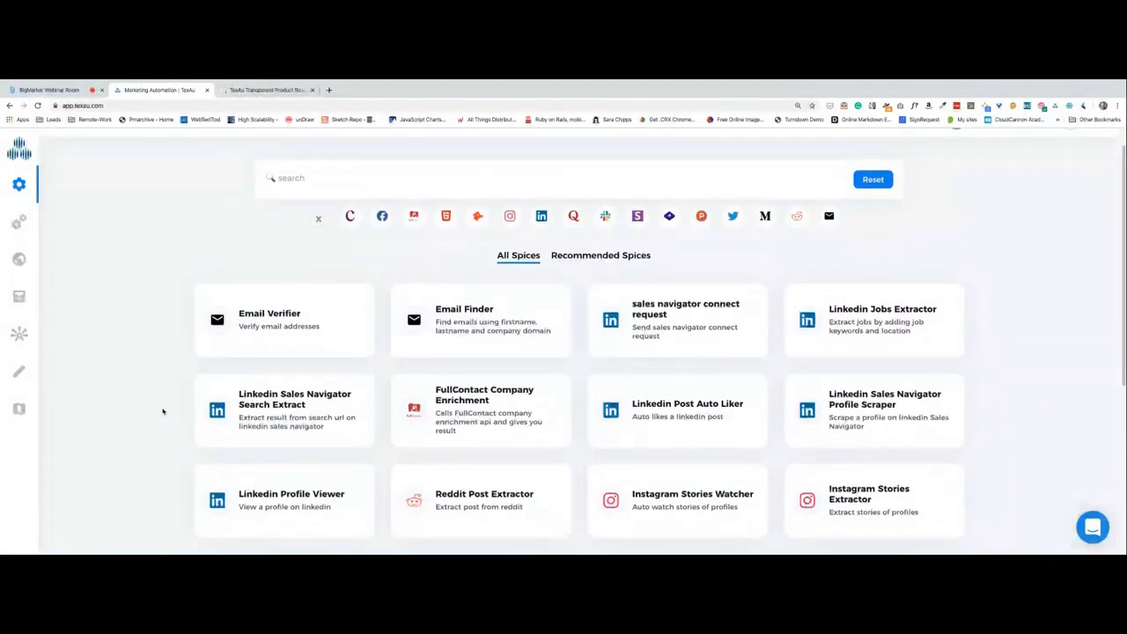
scroll(162, 411, "up", 1)
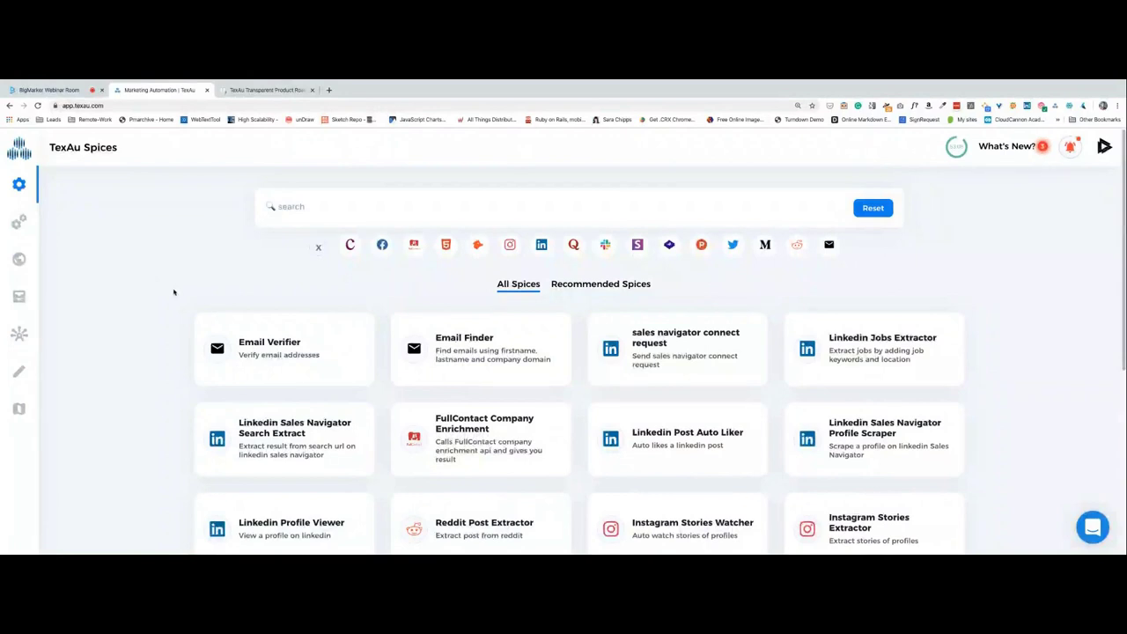
scroll(359, 279, "down", 3)
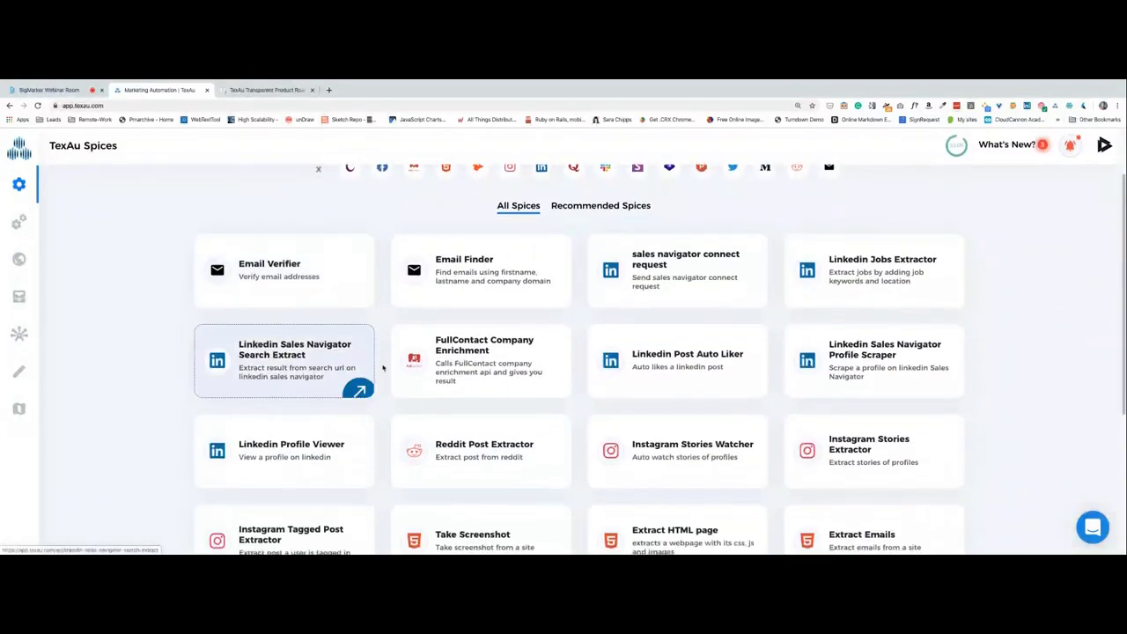
scroll(379, 478, "down", 1)
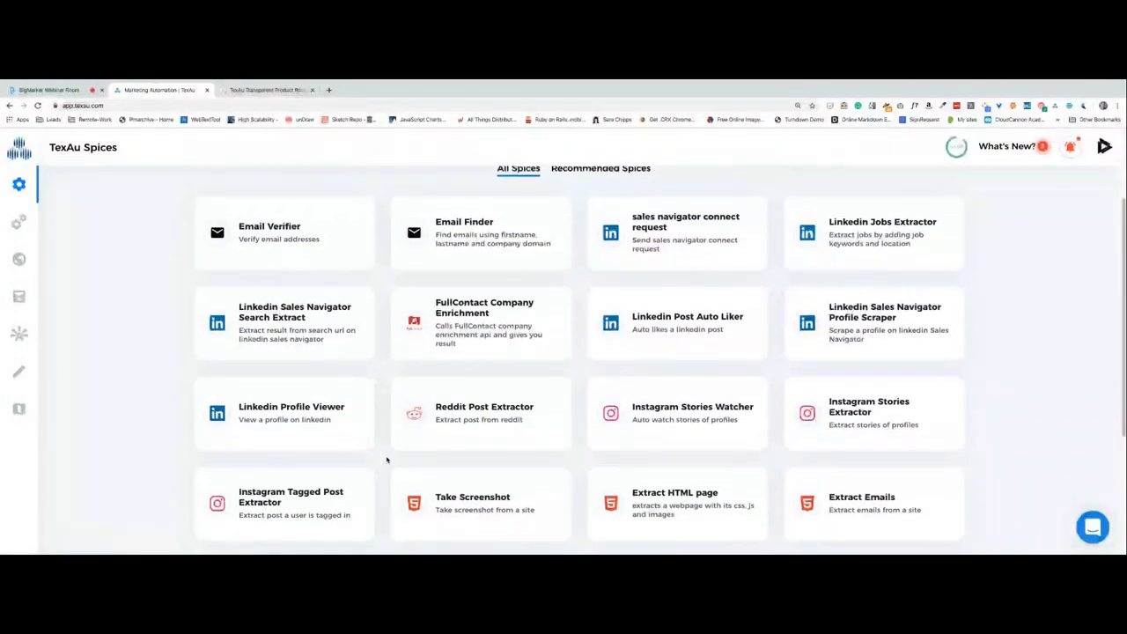
scroll(386, 460, "down", 1)
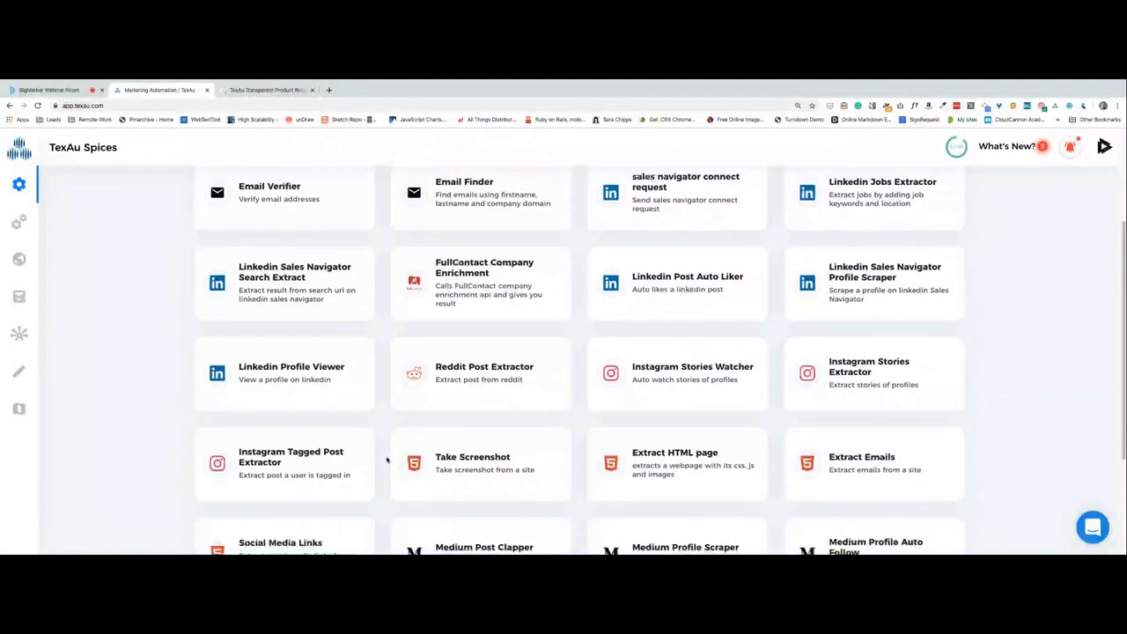
scroll(386, 460, "down", 4)
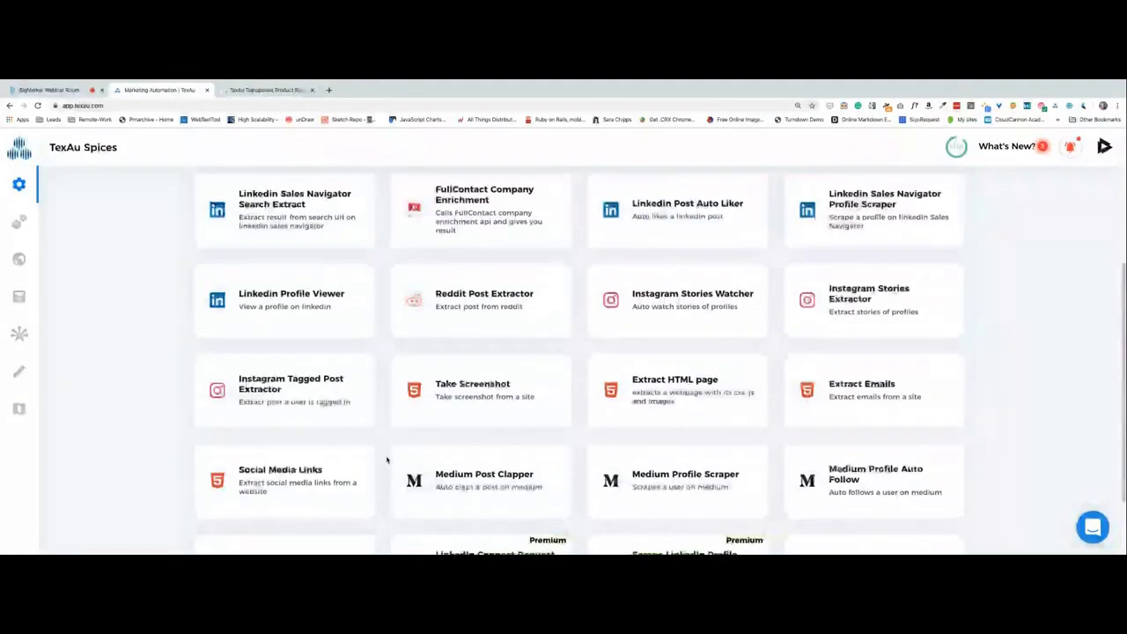
scroll(386, 460, "up", 8)
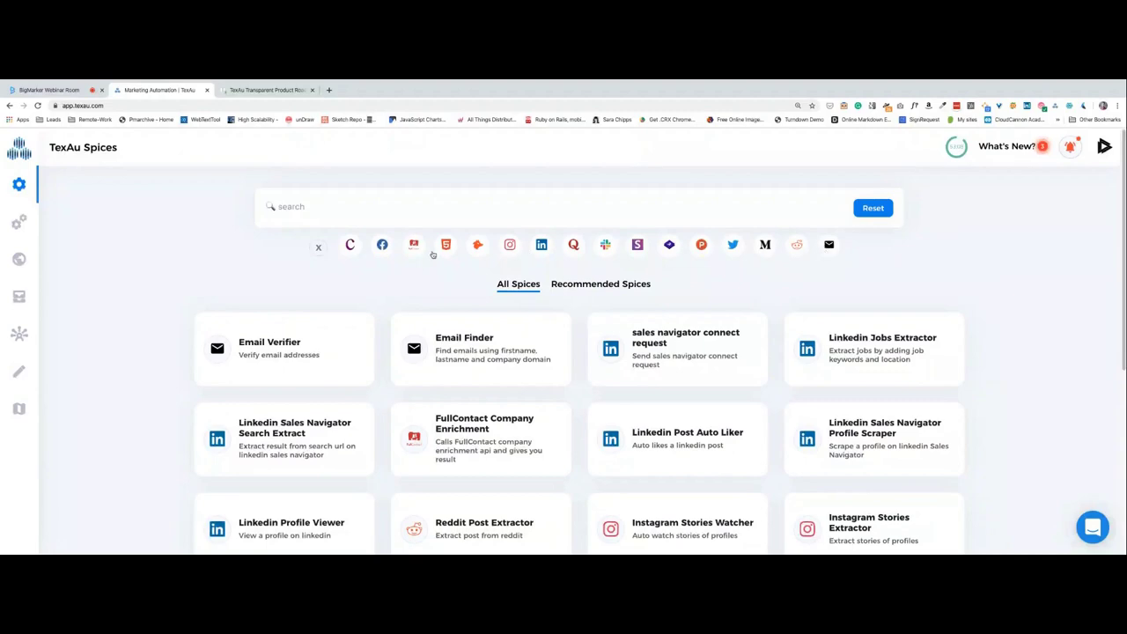
Check the Tokopedia & Shopee Automations card on the Trello roadmap, then return to Spices.
left_click(264, 90)
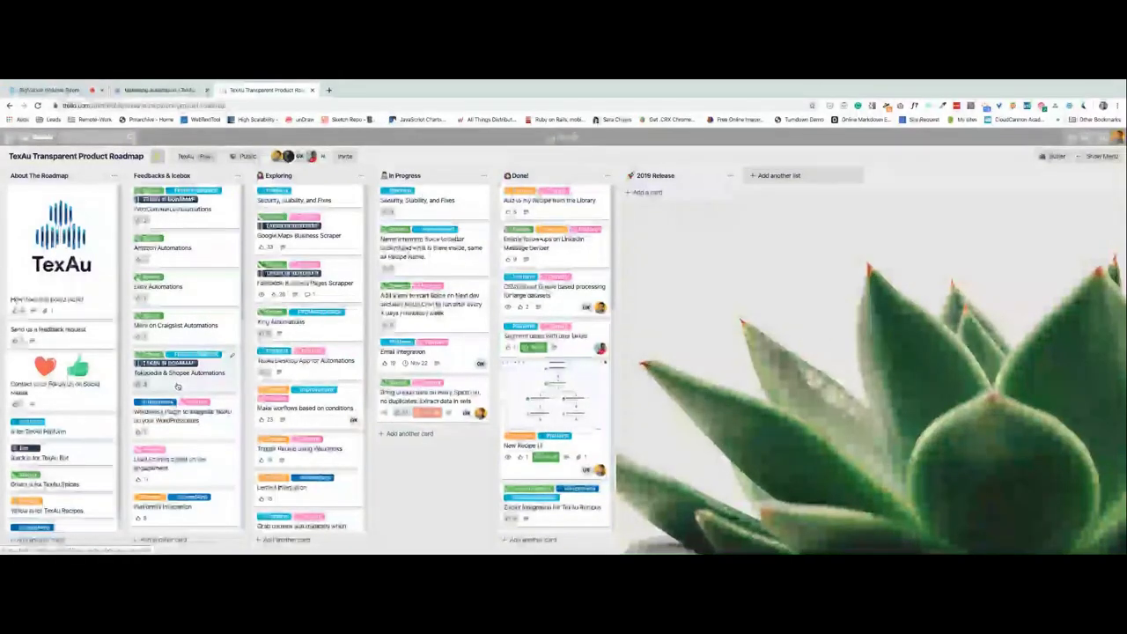
left_click(177, 386)
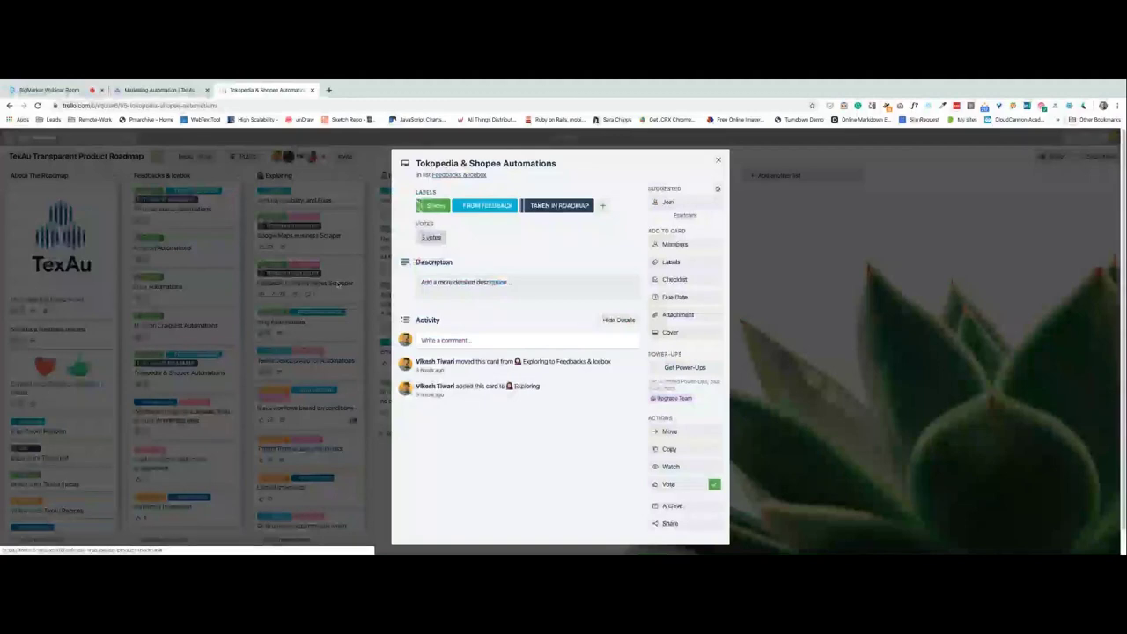
left_click(718, 159)
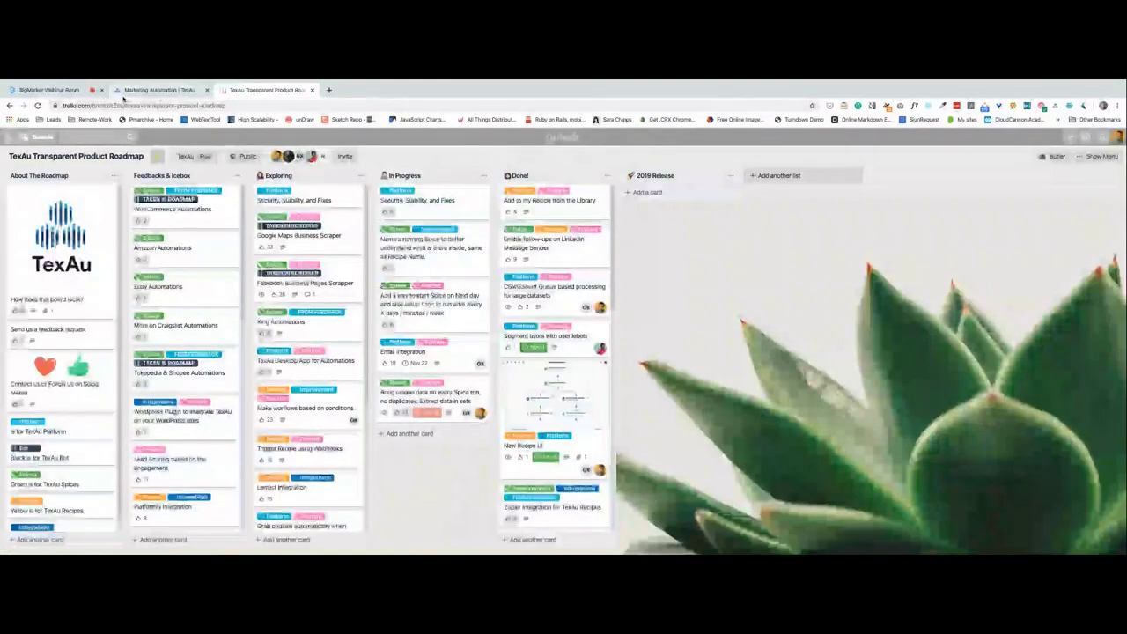
left_click(132, 92)
scroll(163, 298, "down", 1)
scroll(165, 297, "down", 4)
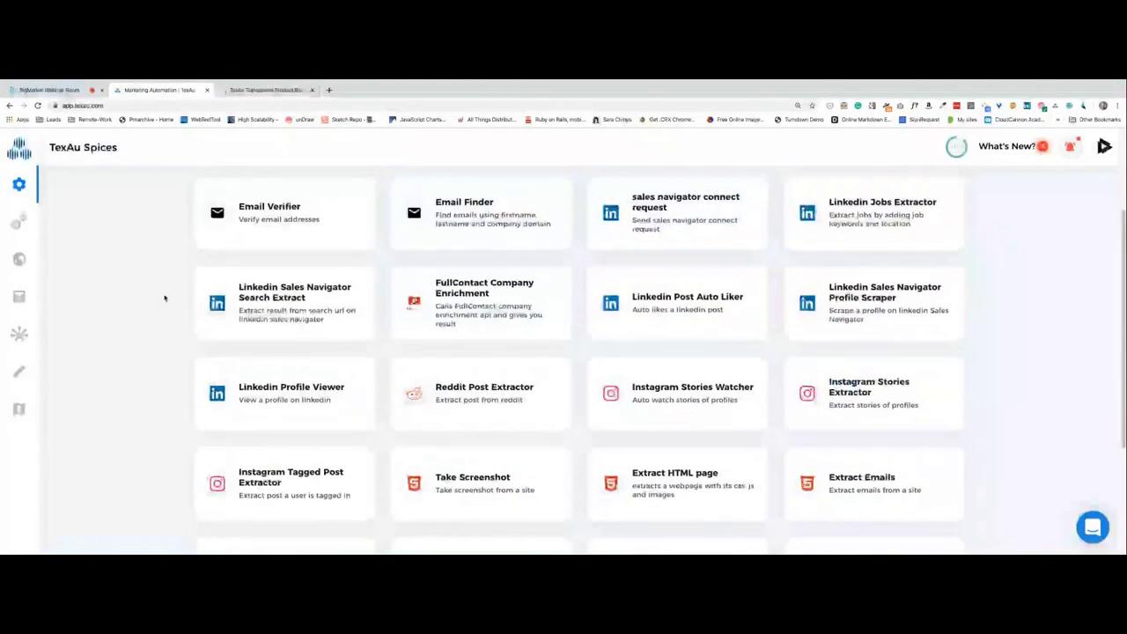
Show the Recipes page listing webhook testing Recipe and Google Sheet Recipe Demo.
scroll(130, 355, "up", 5)
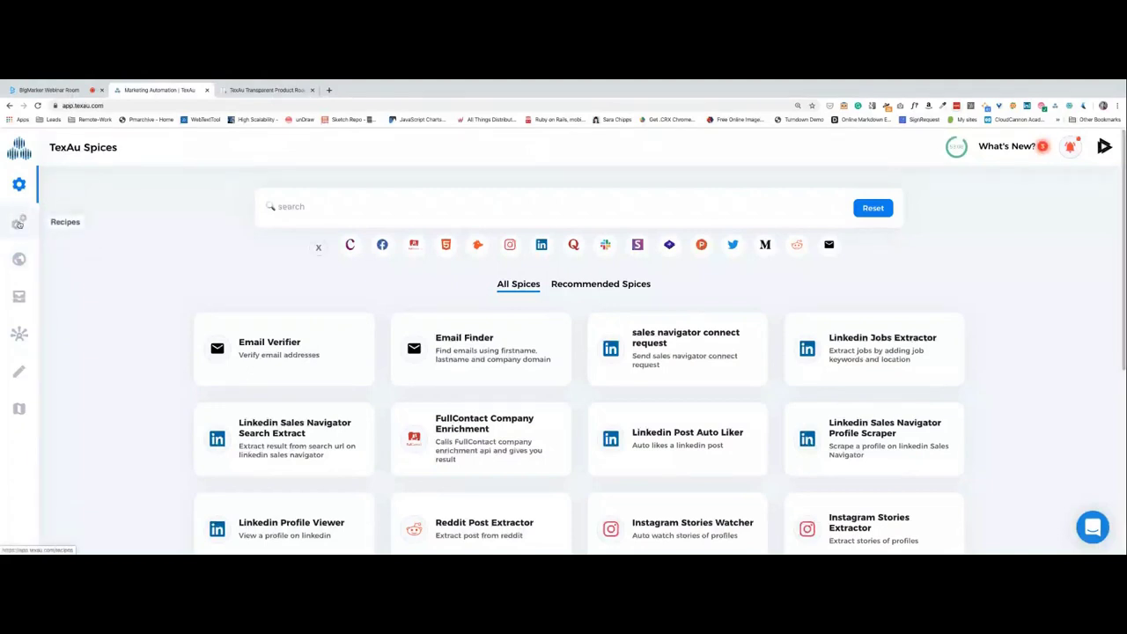
left_click(48, 90)
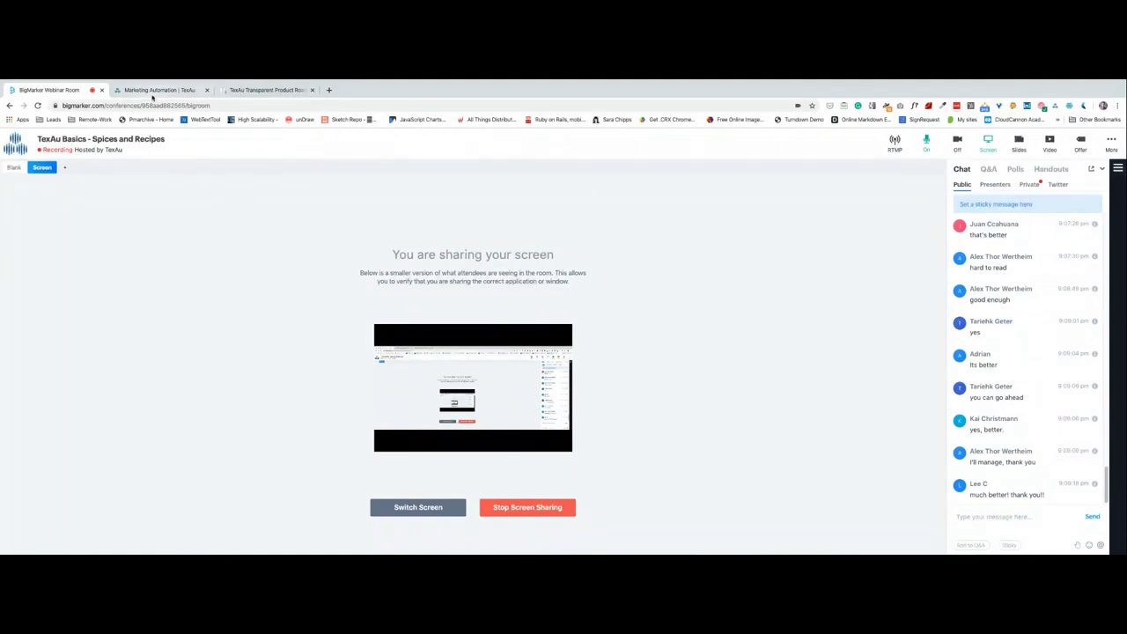
left_click(154, 90)
left_click(20, 222)
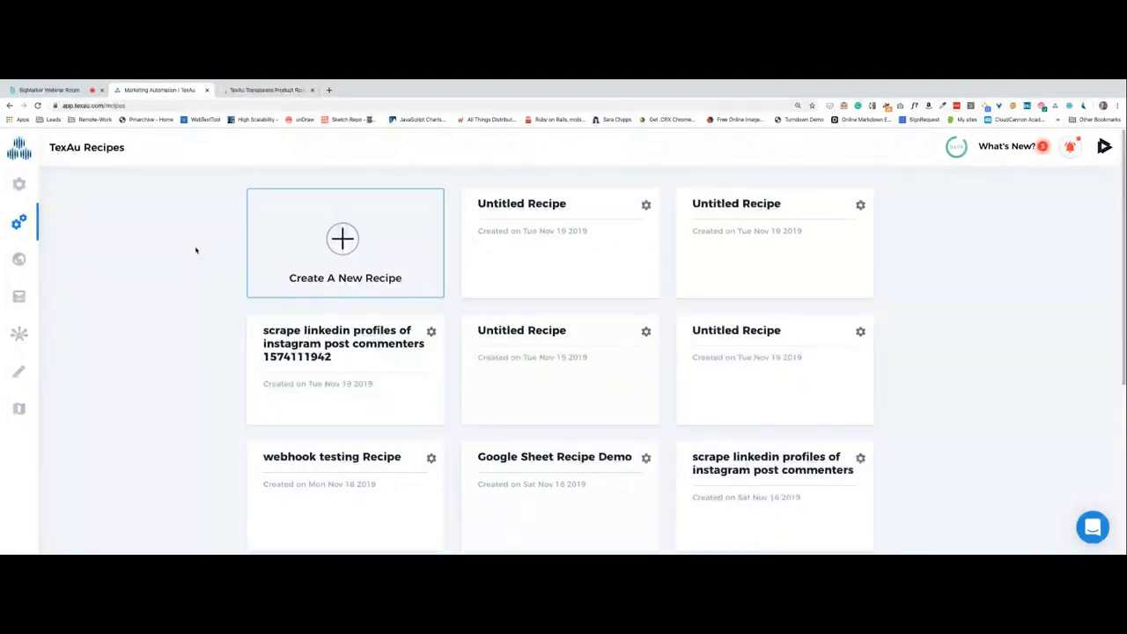
Open an Untitled Recipe chaining LinkedIn Connect Request into Scrape LinkedIn Profile.
left_click(496, 230)
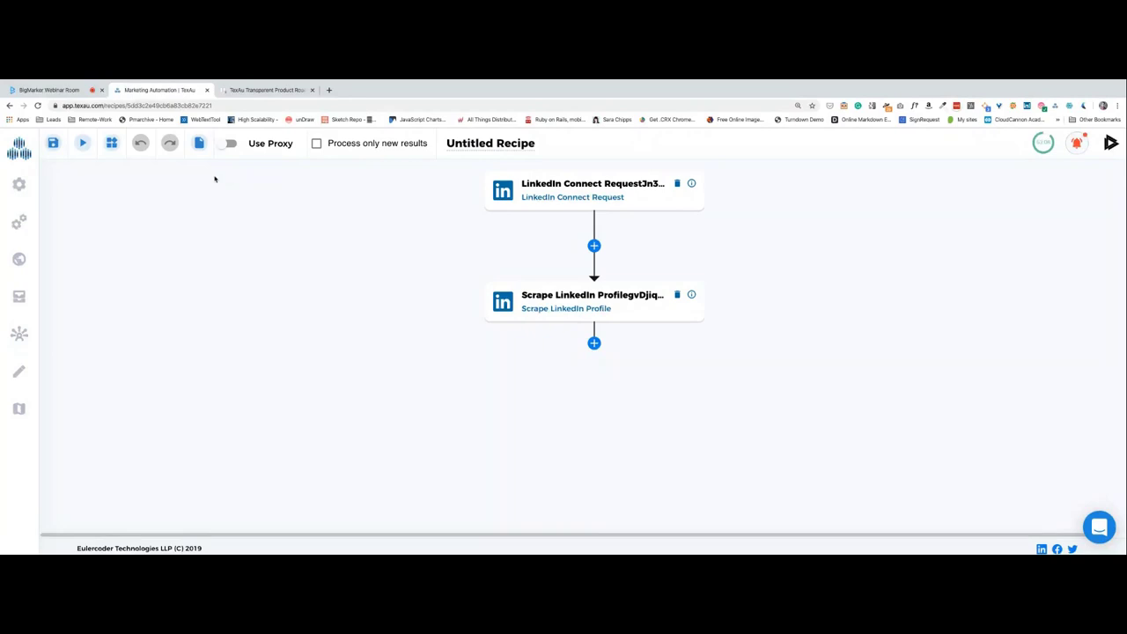
left_click(19, 258)
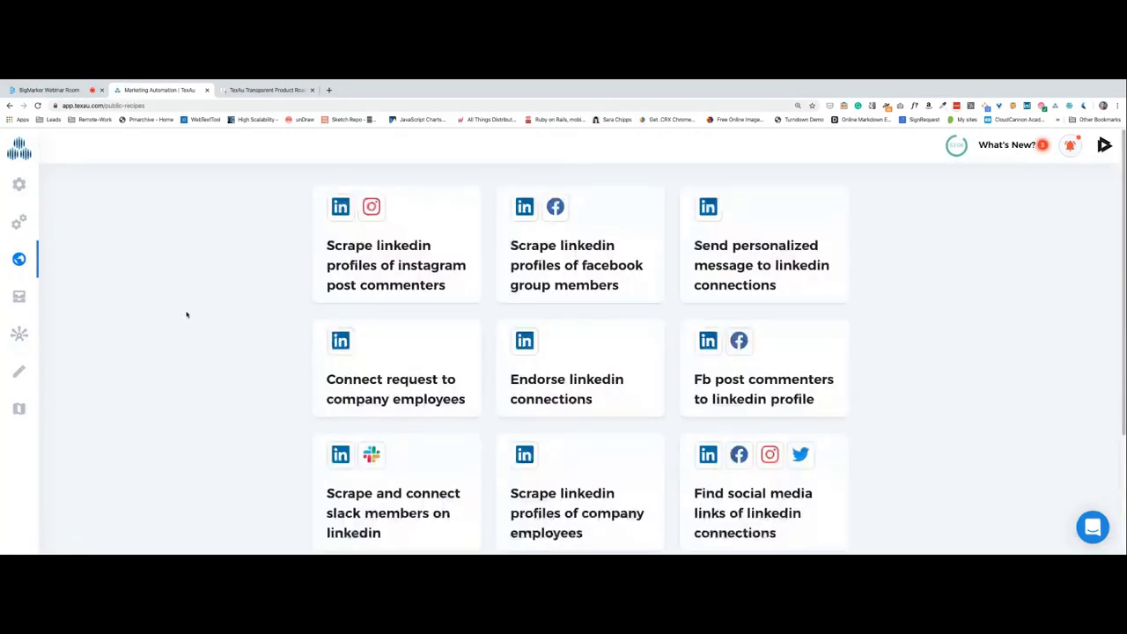
Scroll through Public Recipes templates like Endorse linkedin connections.
scroll(182, 327, "down", 3)
scroll(181, 327, "up", 3)
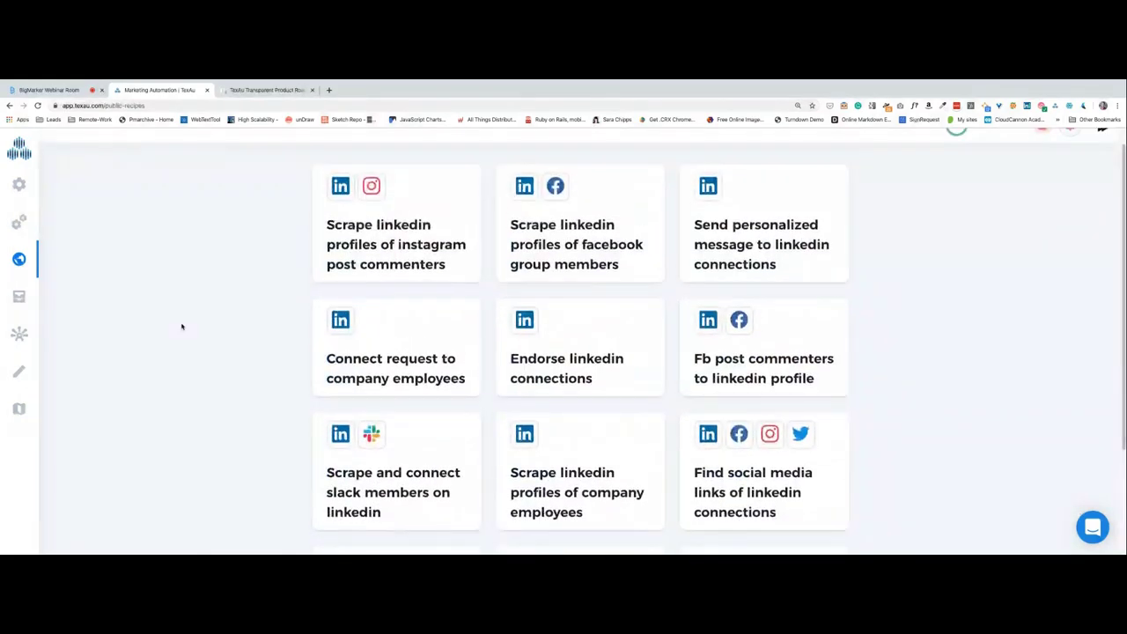
scroll(182, 327, "up", 1)
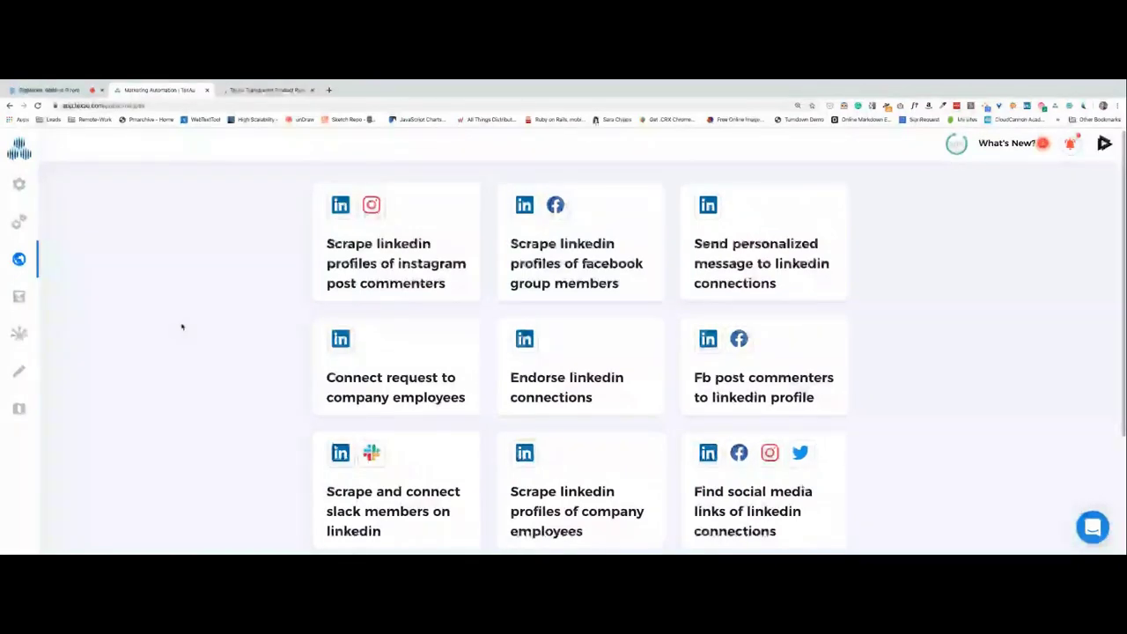
left_click(332, 284)
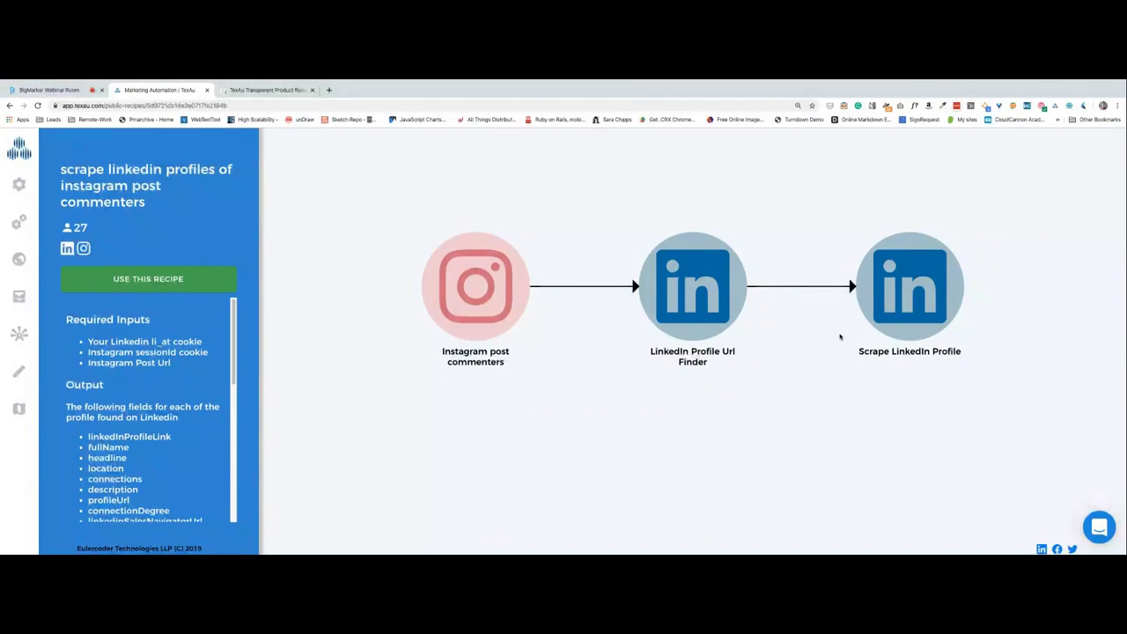
scroll(158, 376, "down", 2)
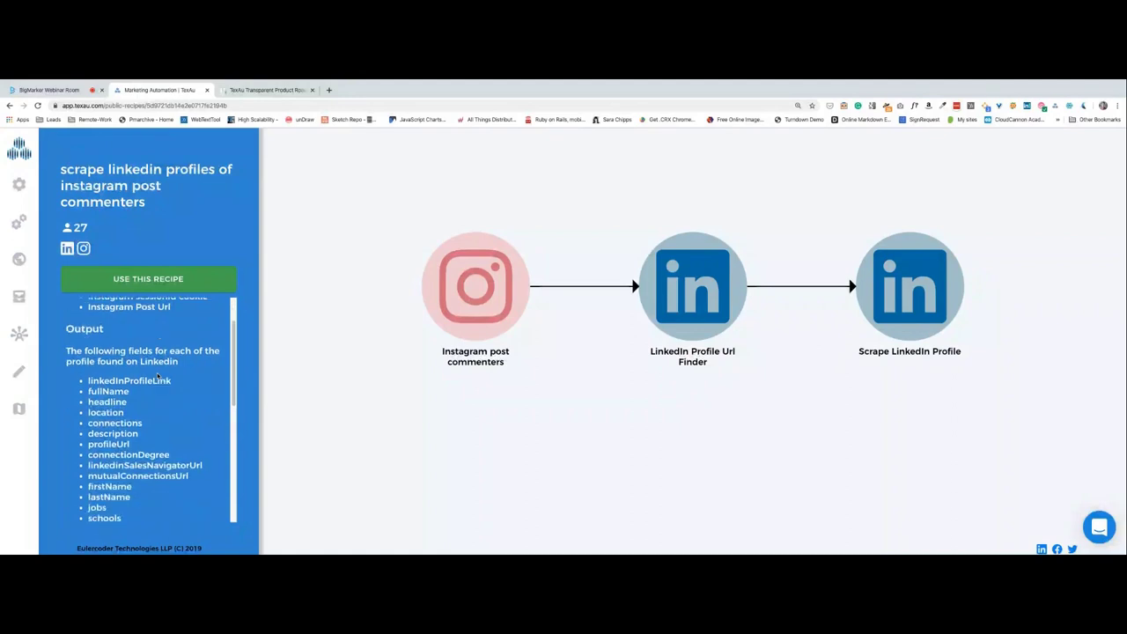
scroll(156, 416, "down", 3)
scroll(156, 418, "down", 4)
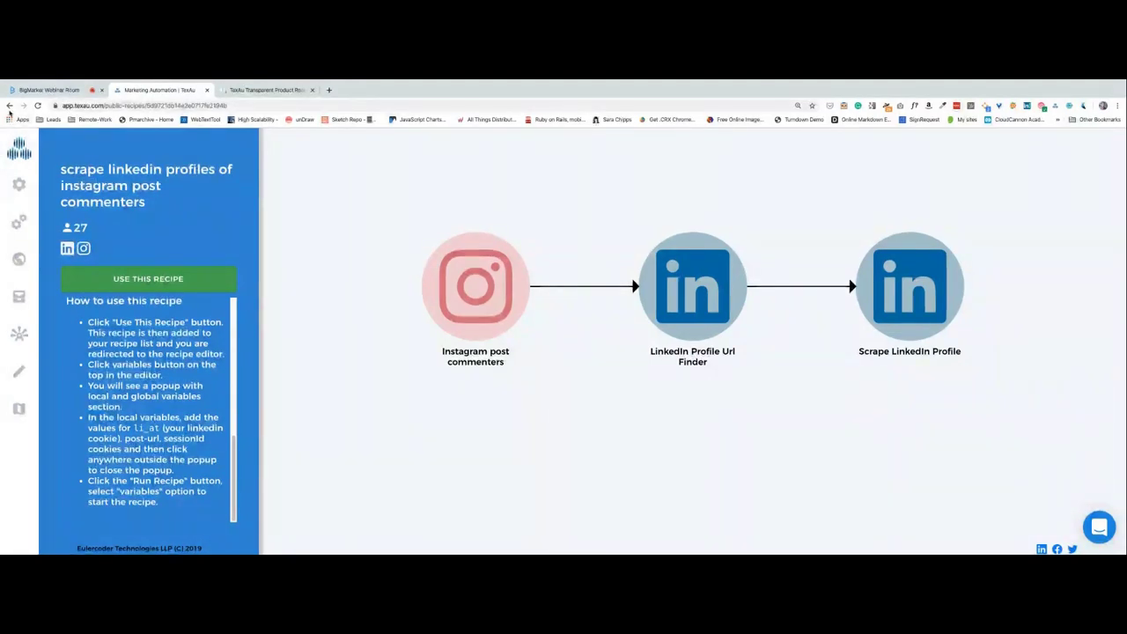
left_click(222, 283)
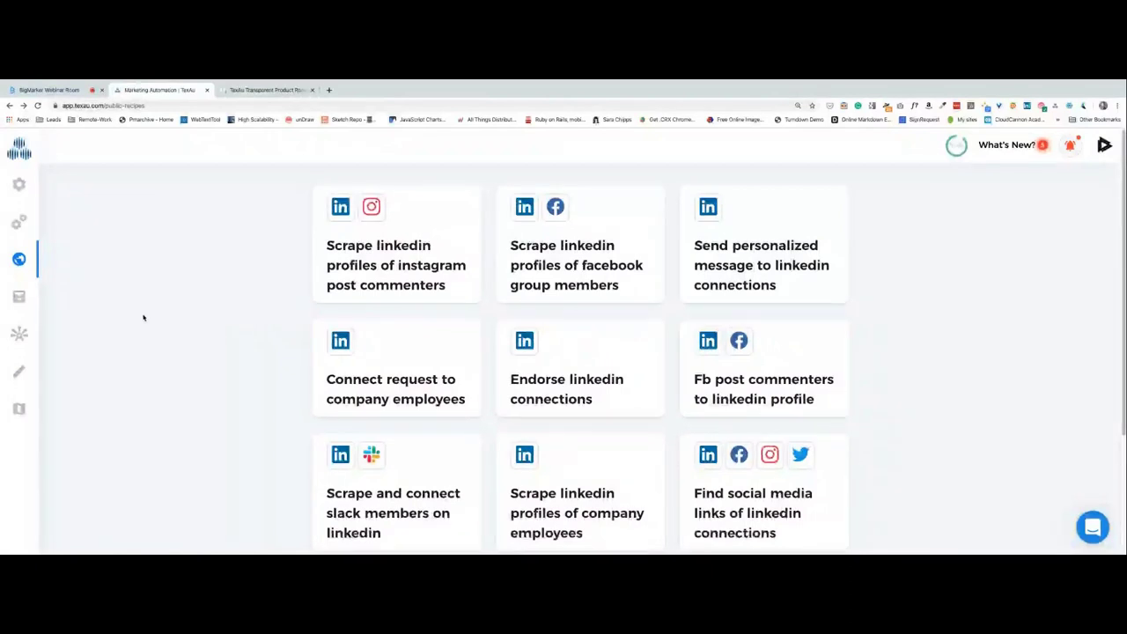
Open the Results history, view the Twitter Profile Followers run logs, and reload the Results list.
left_click(21, 297)
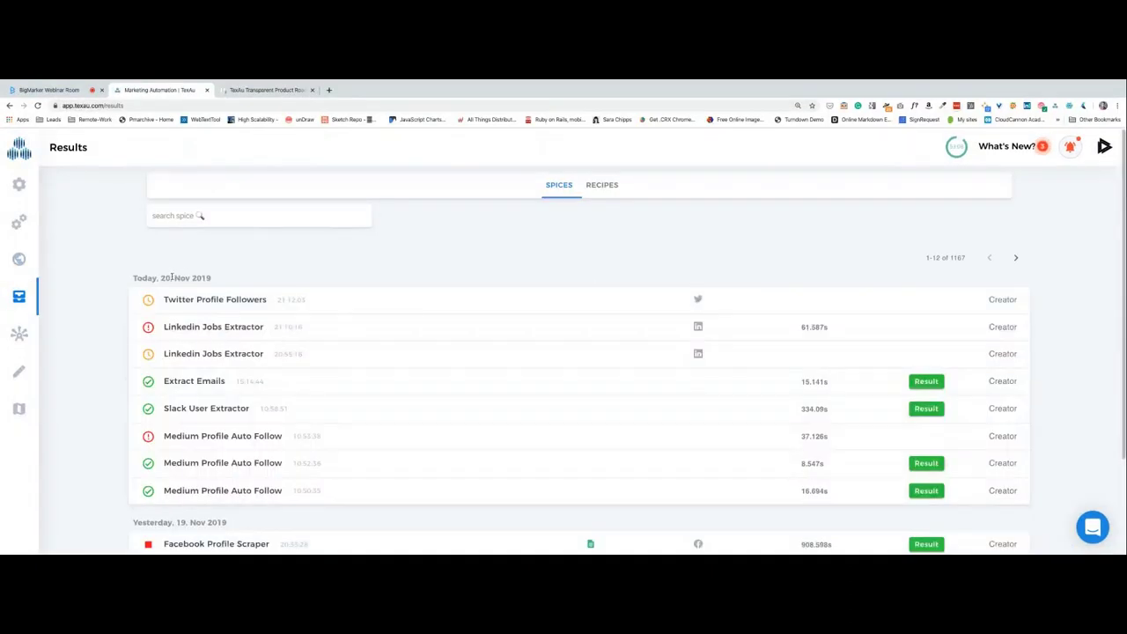
left_click(218, 302)
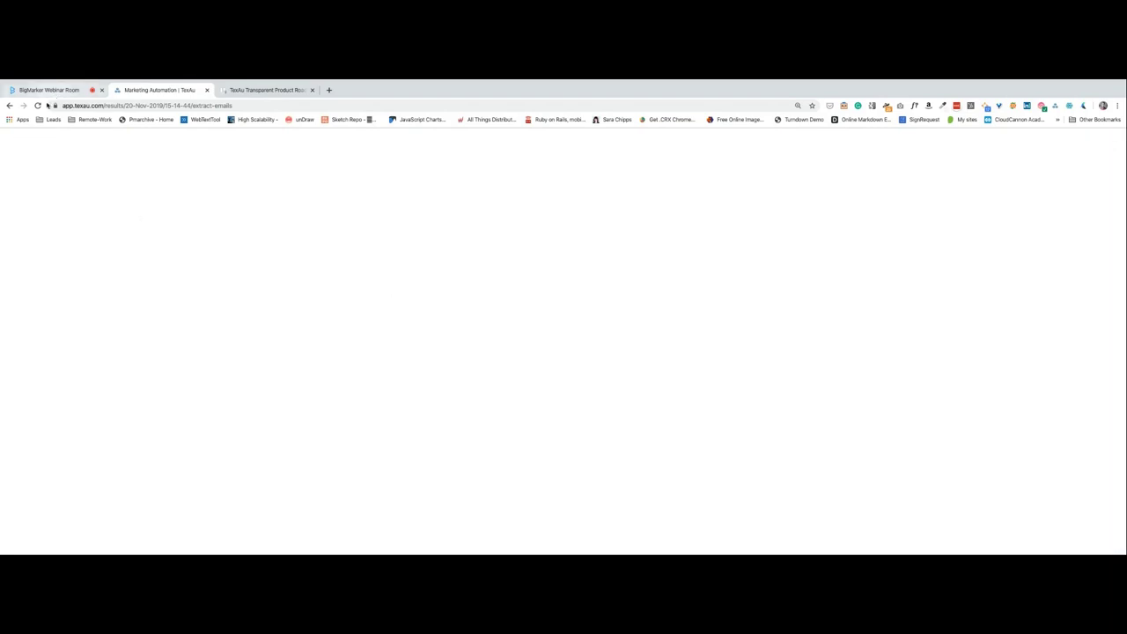
left_click(9, 105)
left_click(37, 106)
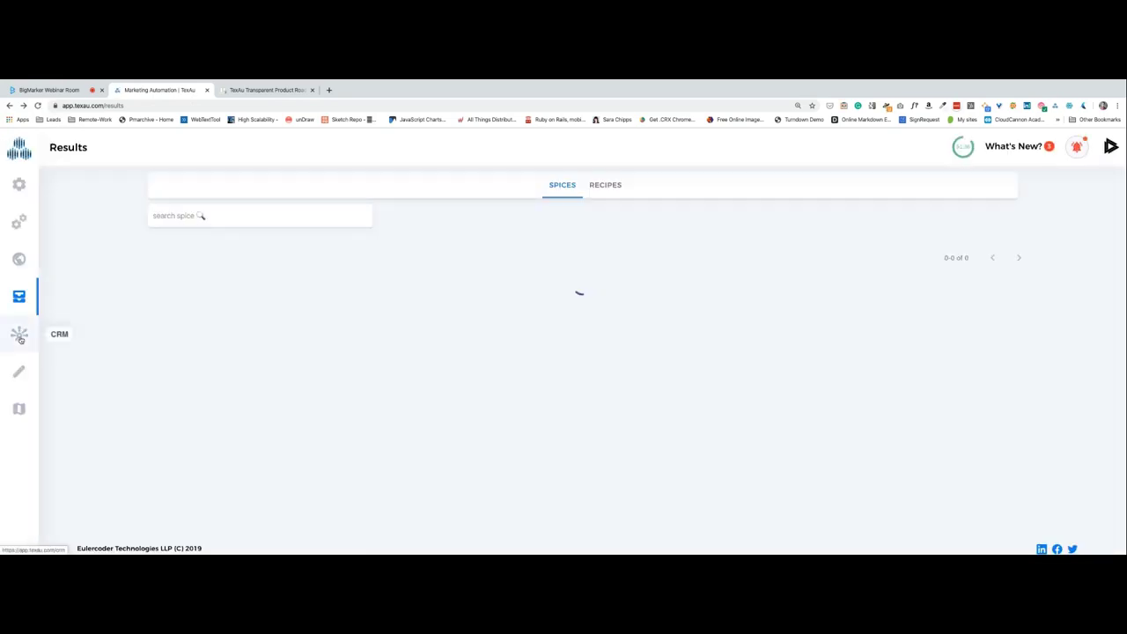
left_click(20, 338)
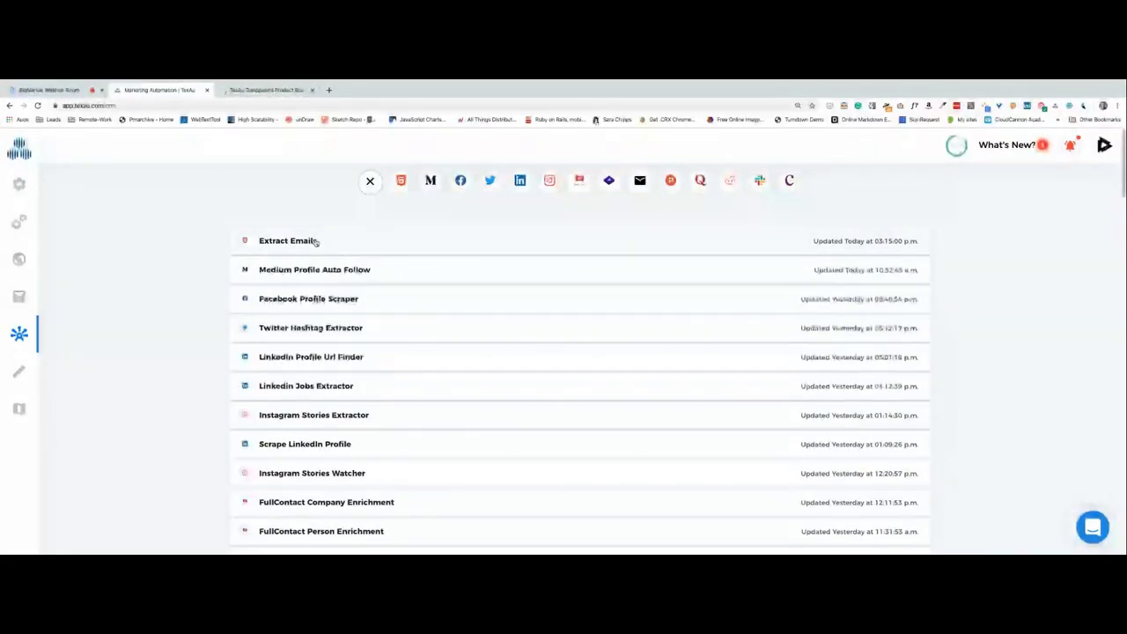
View the Extract Emails CRM data, then go back to the CRM automation list.
left_click(283, 248)
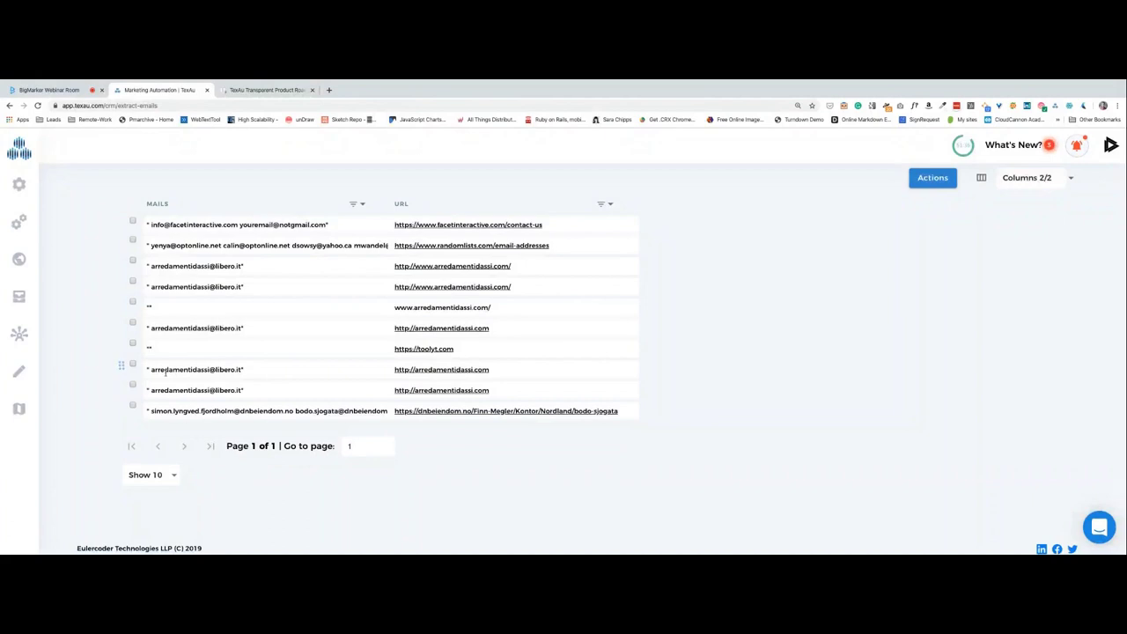
left_click(27, 338)
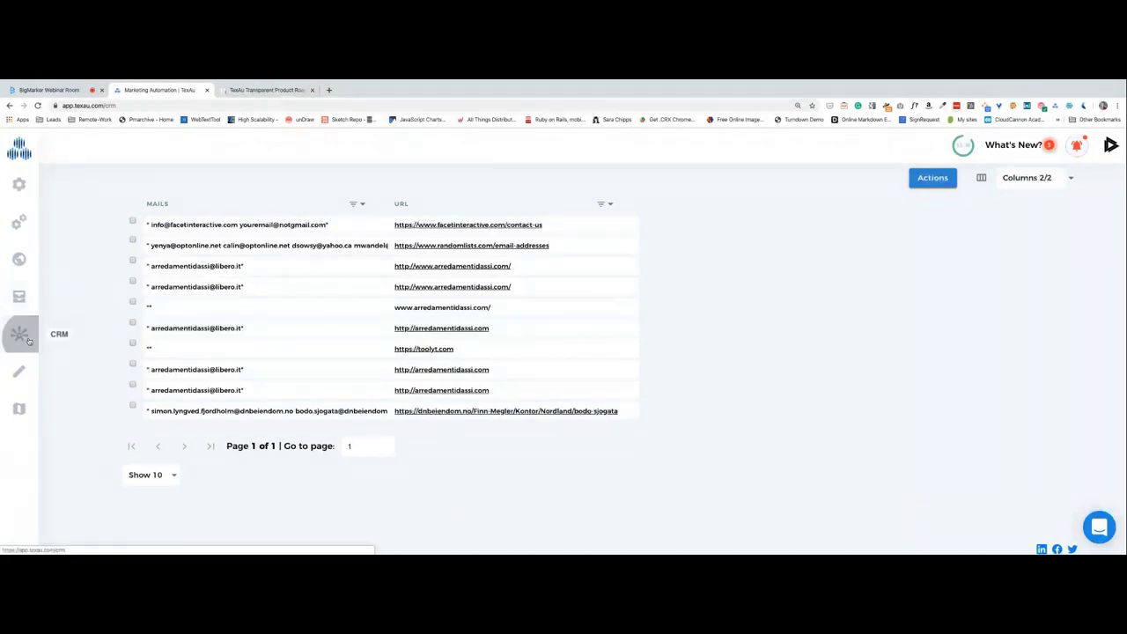
Switch back to the BigMarker webinar room tab showing the screen share and chat.
left_click(51, 90)
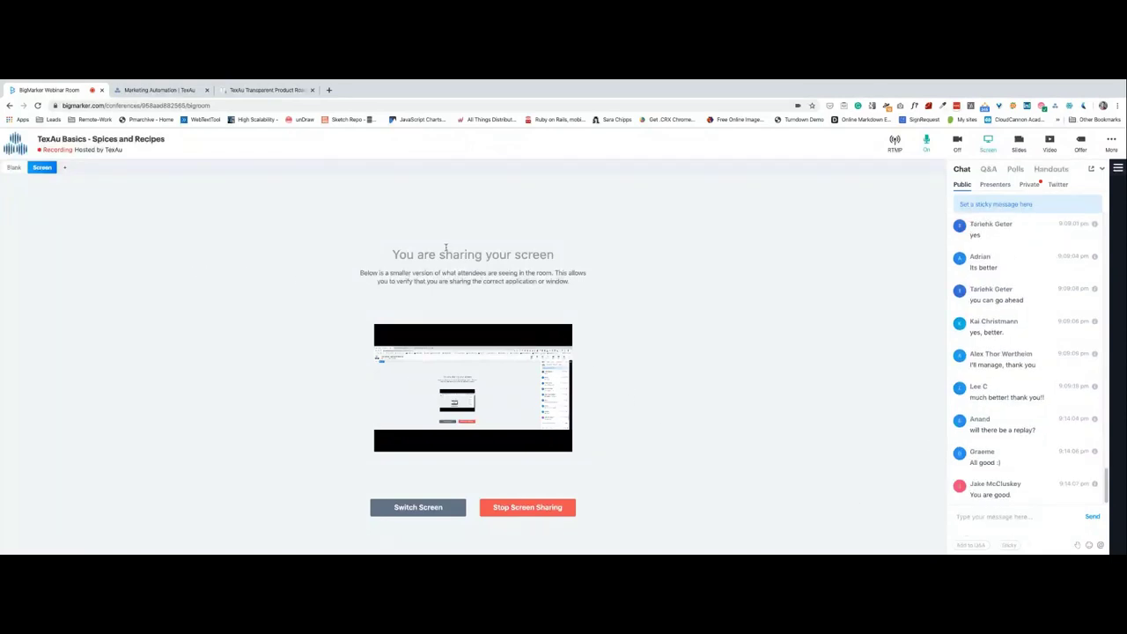
Return to TexAu's CRM list and open the Extract Emails table of mails and source URLs.
left_click(116, 90)
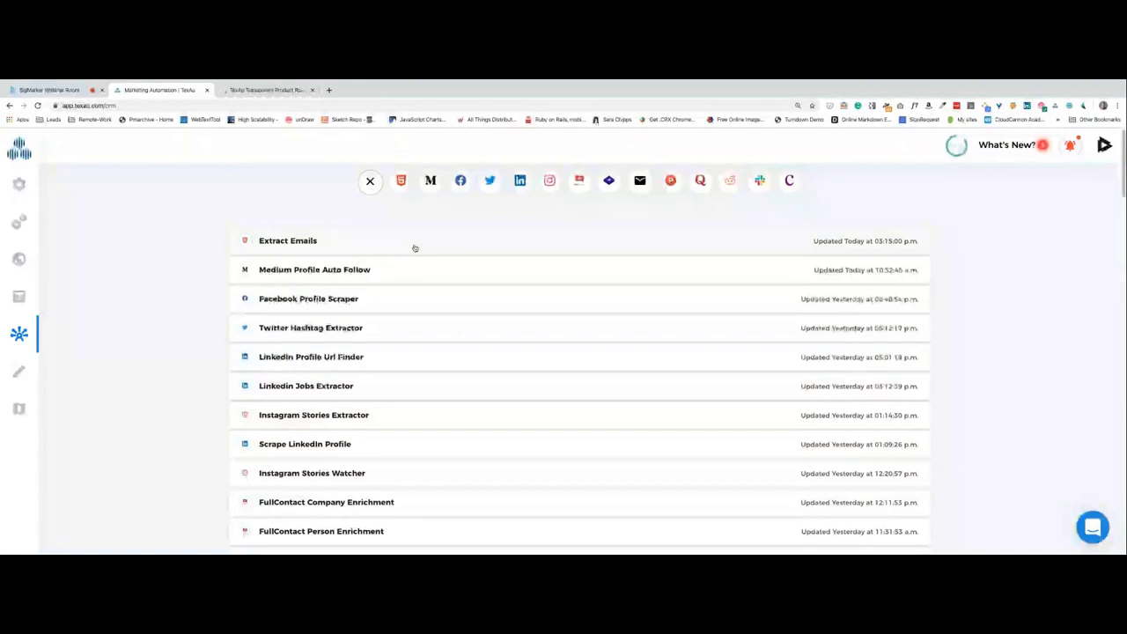
scroll(325, 422, "down", 1)
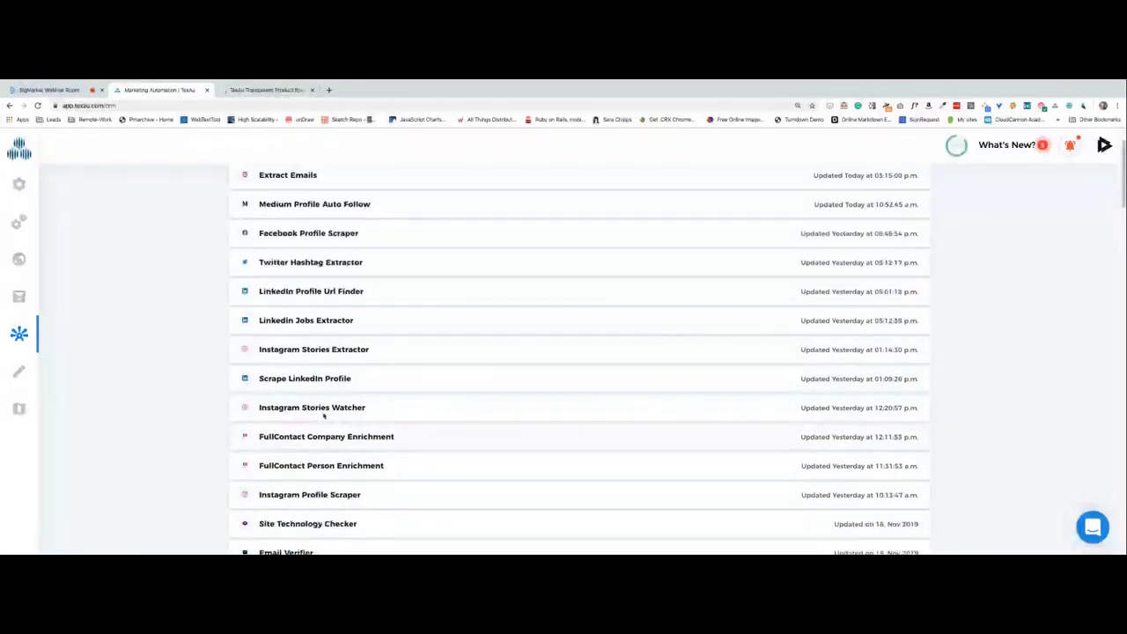
left_click(289, 177)
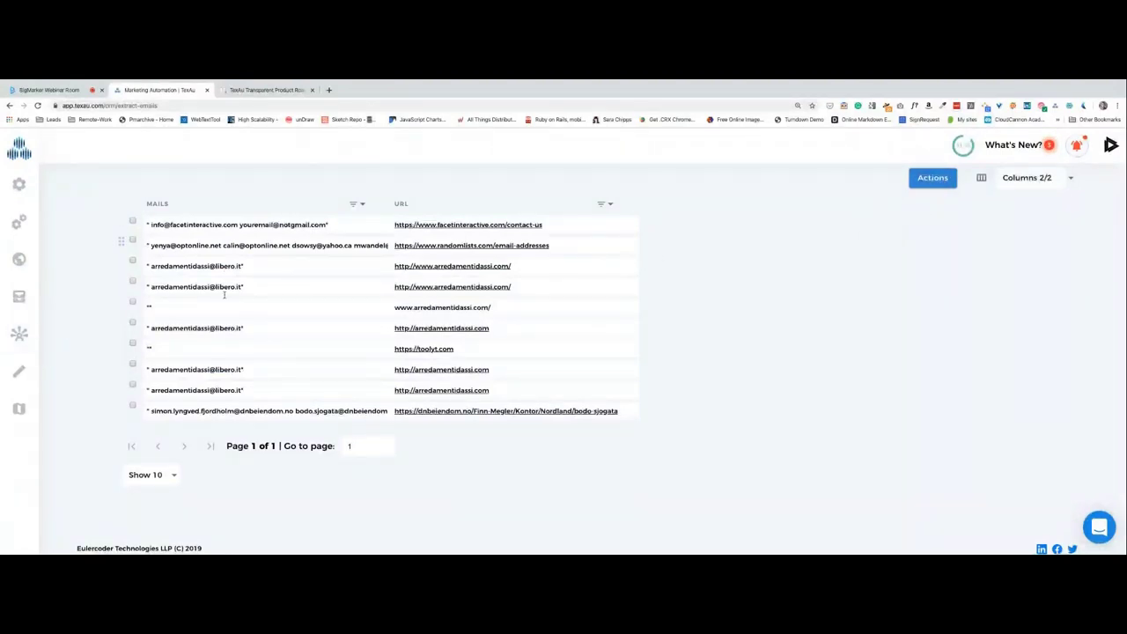
left_click(20, 371)
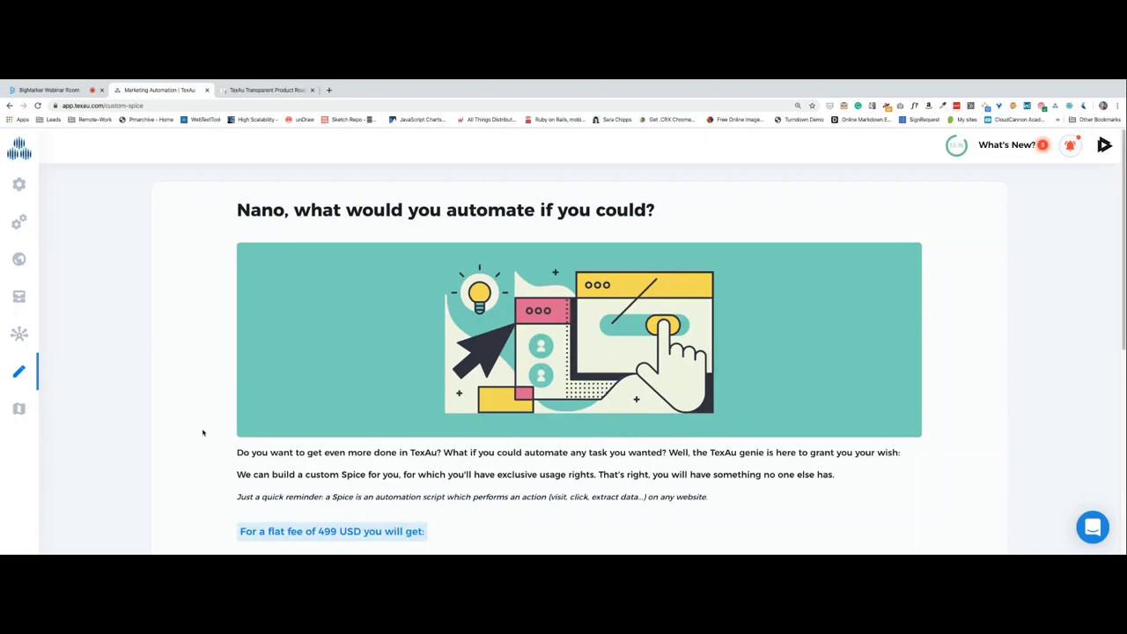
Scroll through the custom Spice request page's guarantees and wish form.
scroll(202, 432, "down", 4)
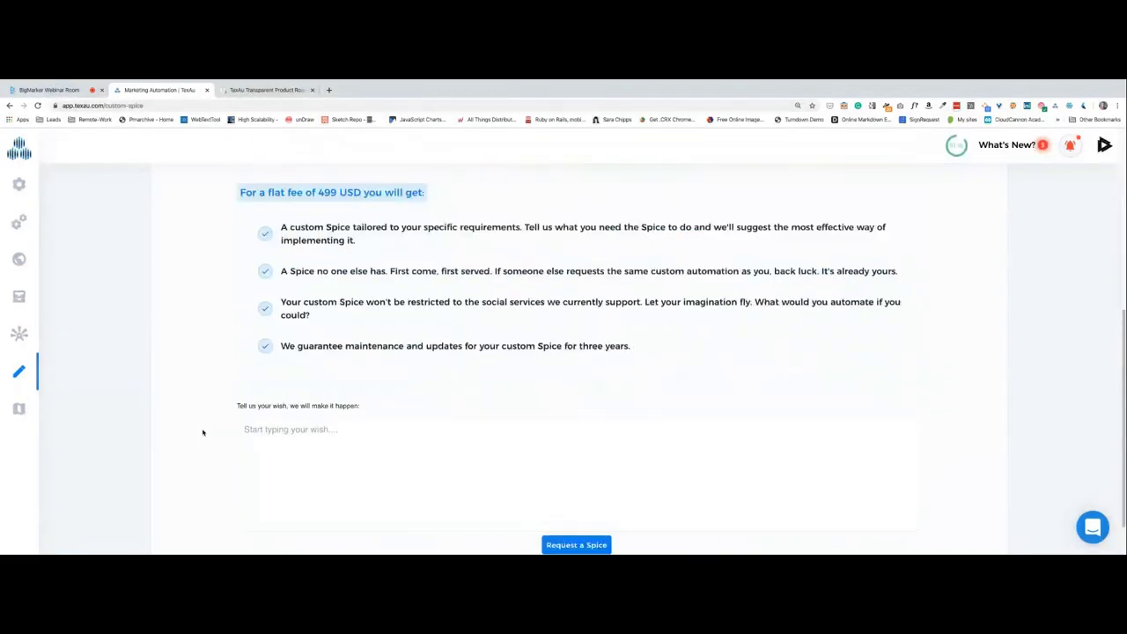
scroll(202, 433, "up", 1)
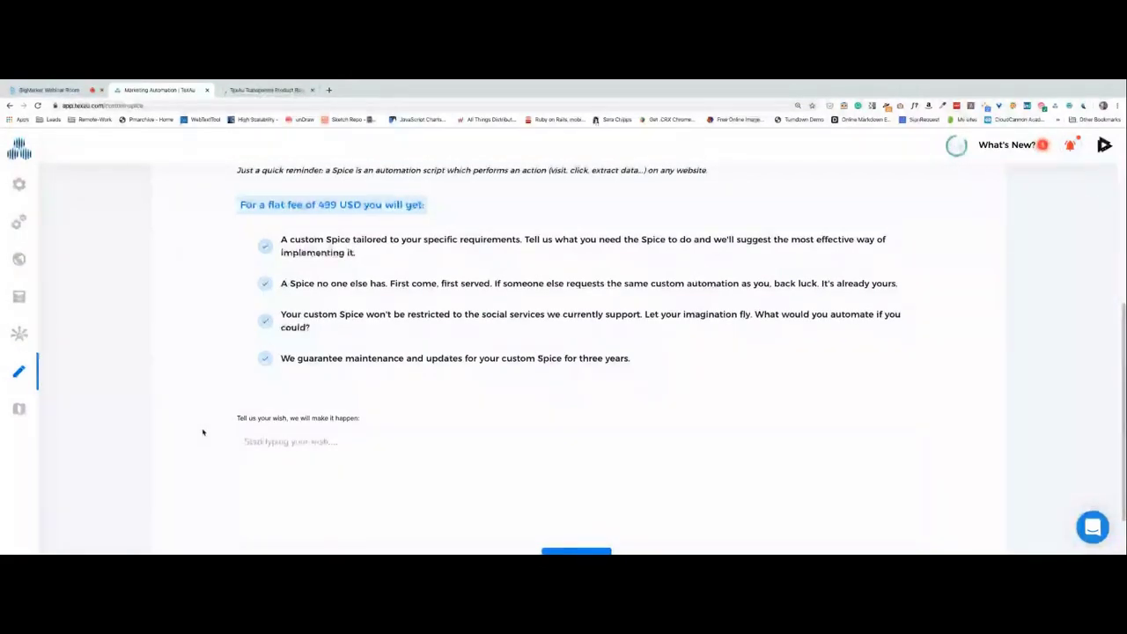
scroll(203, 432, "up", 2)
scroll(203, 431, "down", 2)
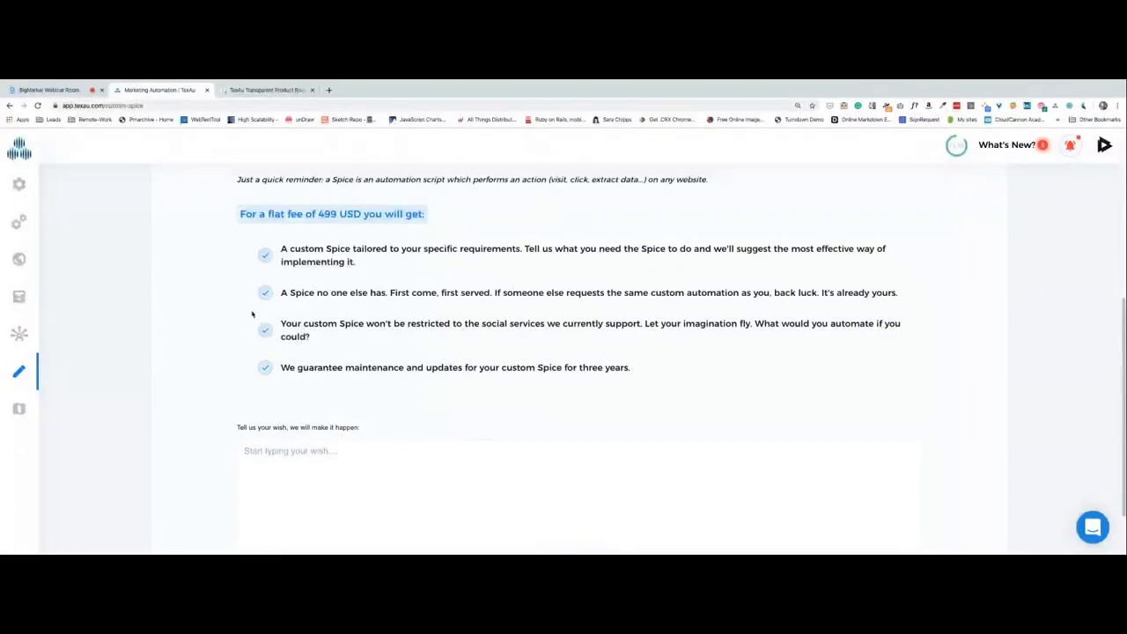
scroll(260, 329, "up", 4)
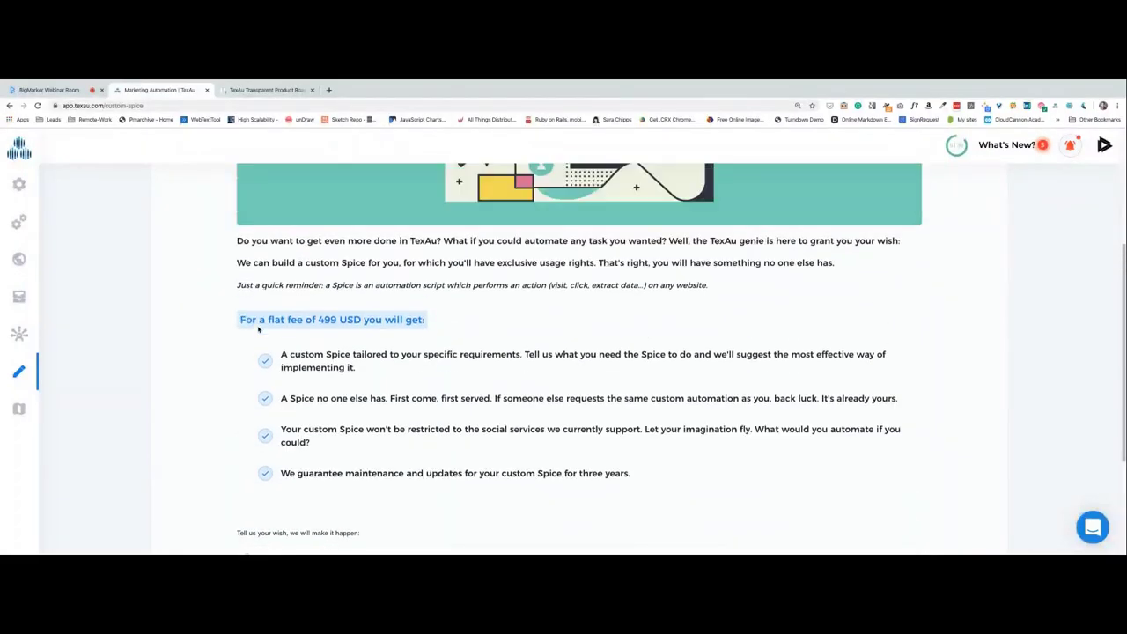
scroll(259, 329, "down", 5)
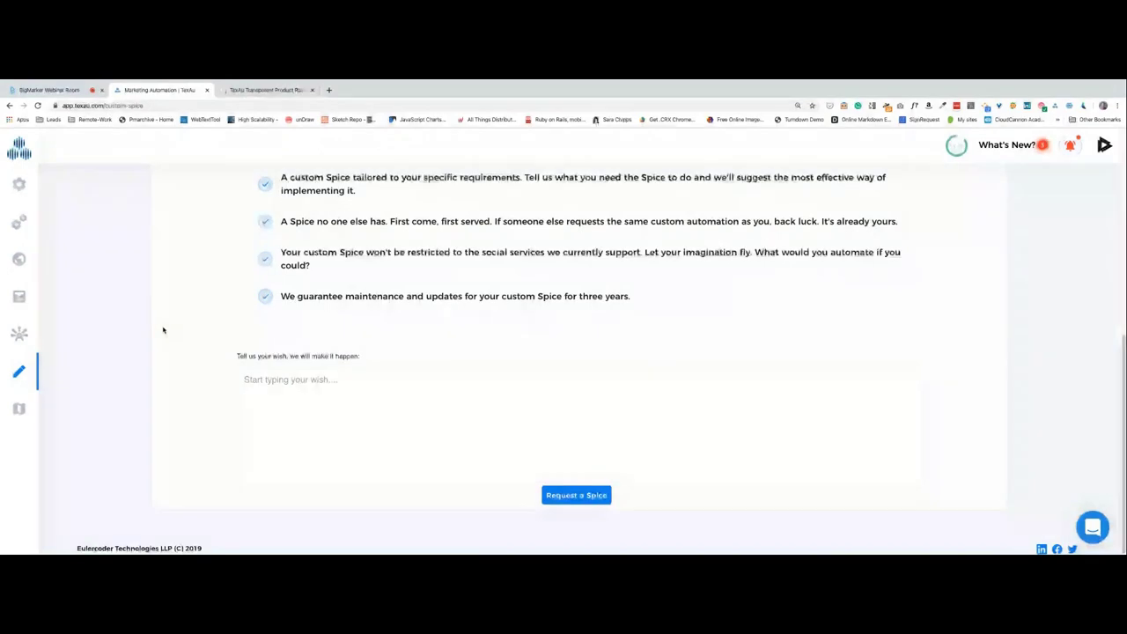
scroll(162, 330, "up", 1)
scroll(163, 330, "down", 1)
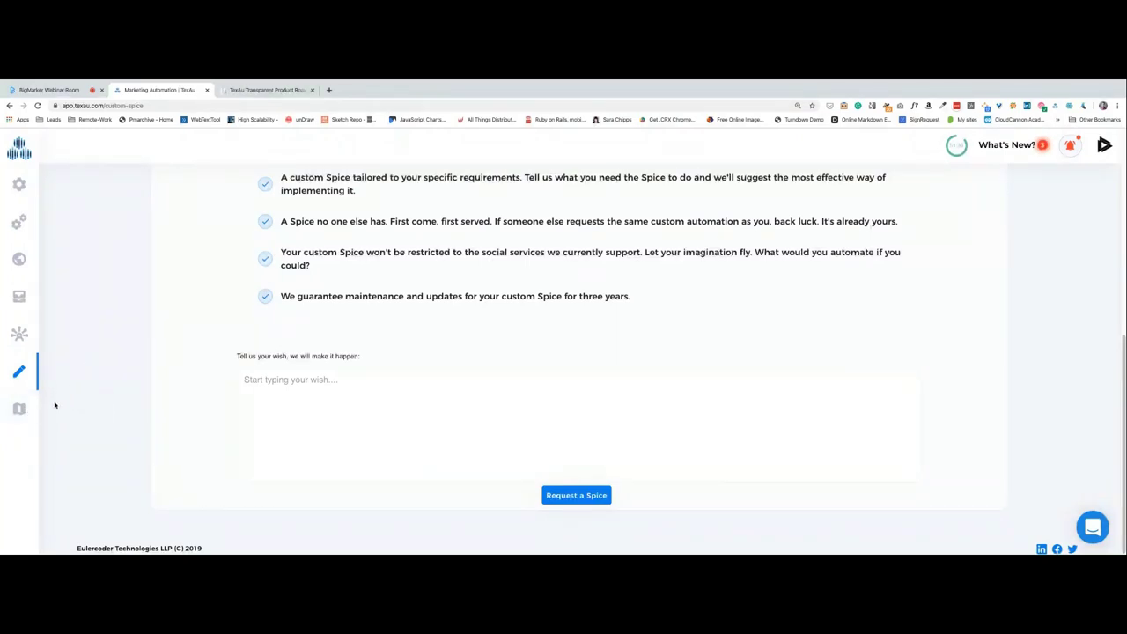
Show the TexAu Transparent Product Roadmap board zoomed in, then return to the webinar room.
left_click(275, 92)
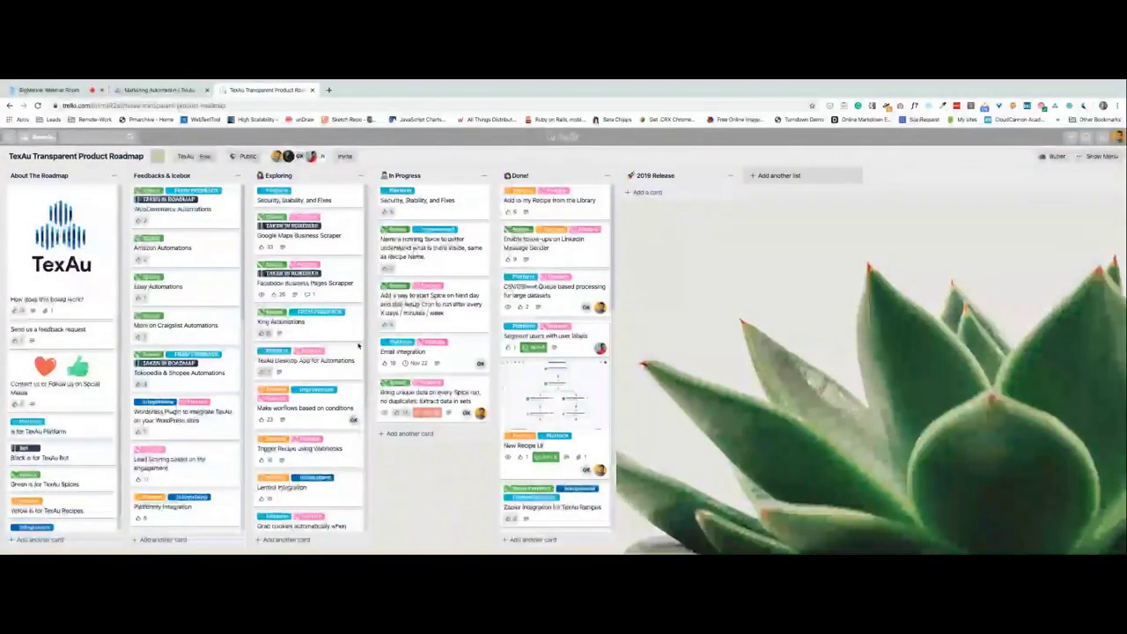
key("ctrl+plus")
key("ctrl+plus")
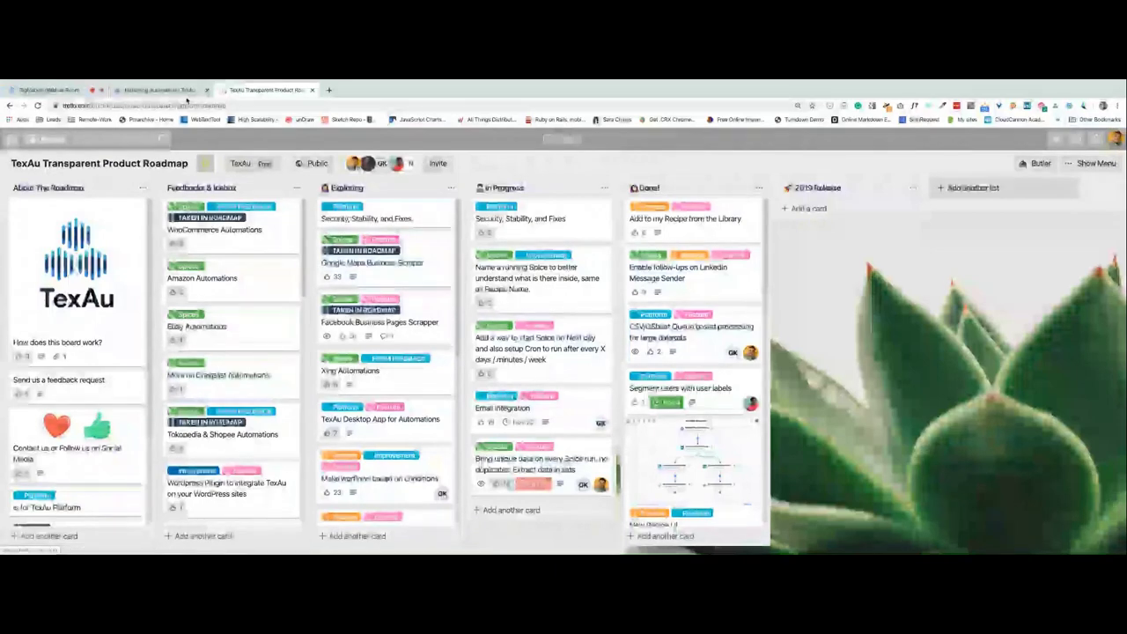
left_click(185, 91)
left_click(48, 90)
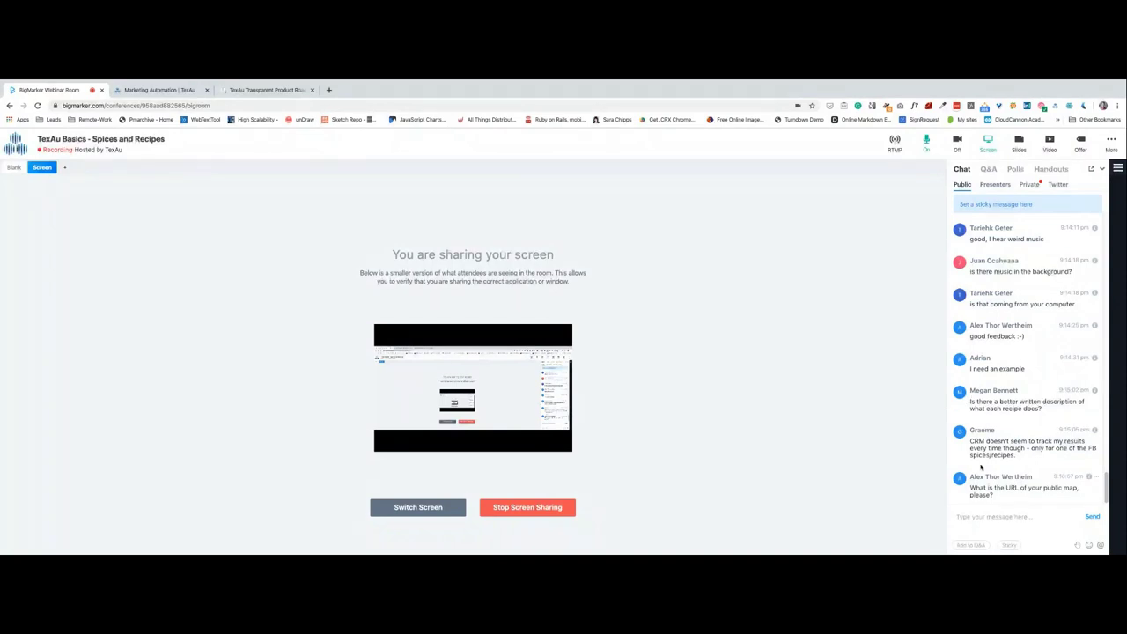
In TexAu's Spices catalogue, open the sales navigator connect request Spice form.
left_click(163, 91)
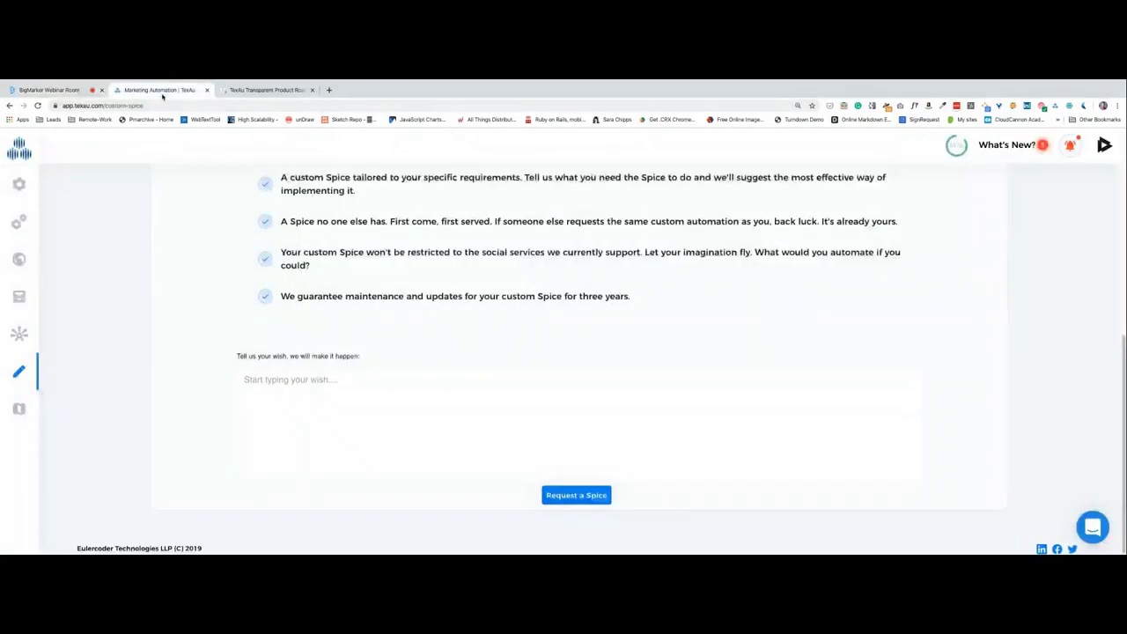
left_click(19, 183)
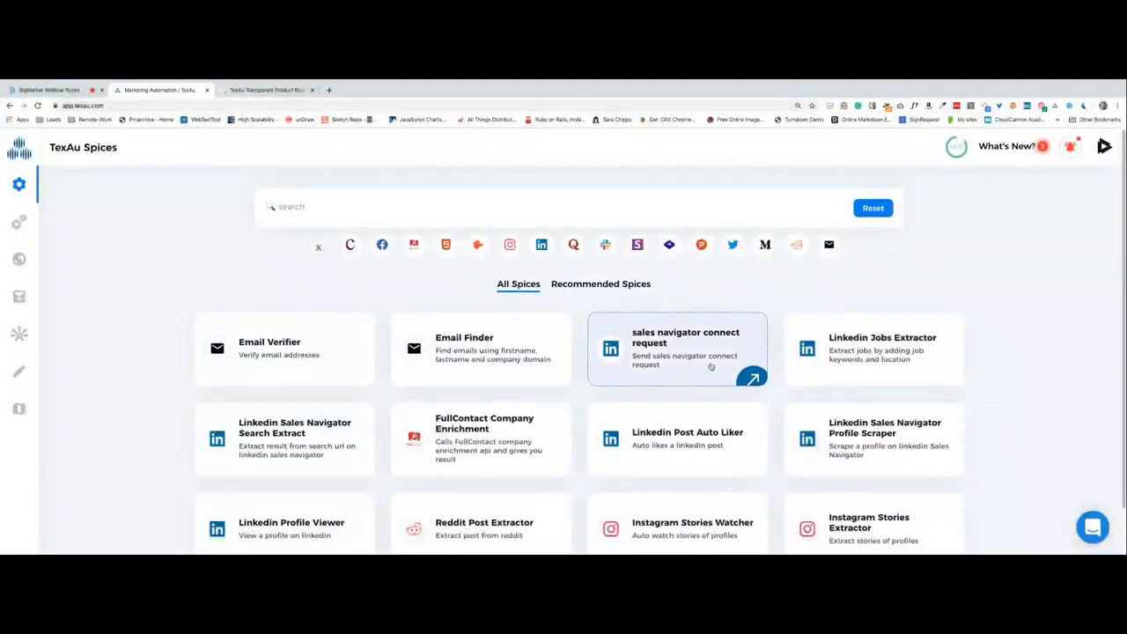
left_click(653, 350)
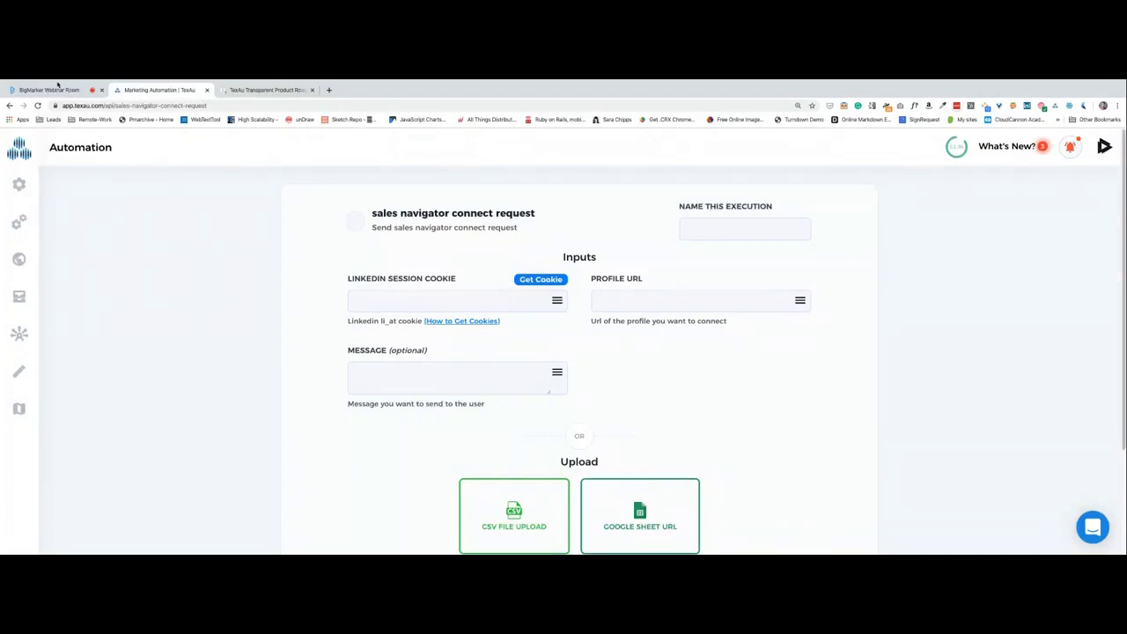
left_click(53, 90)
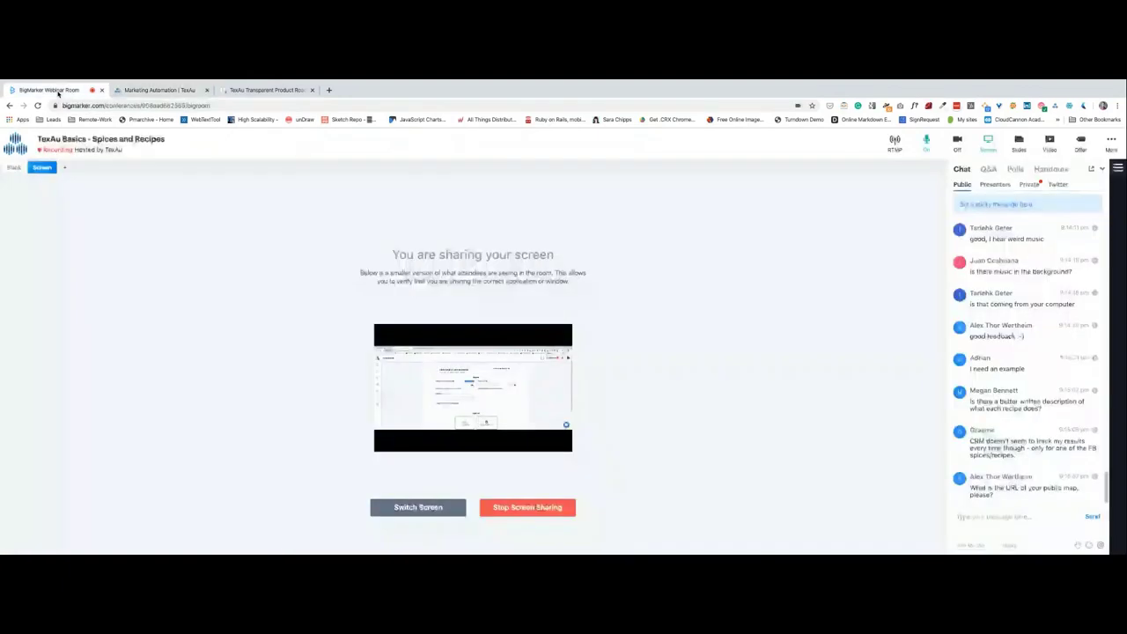
scroll(1027, 446, "down", 1)
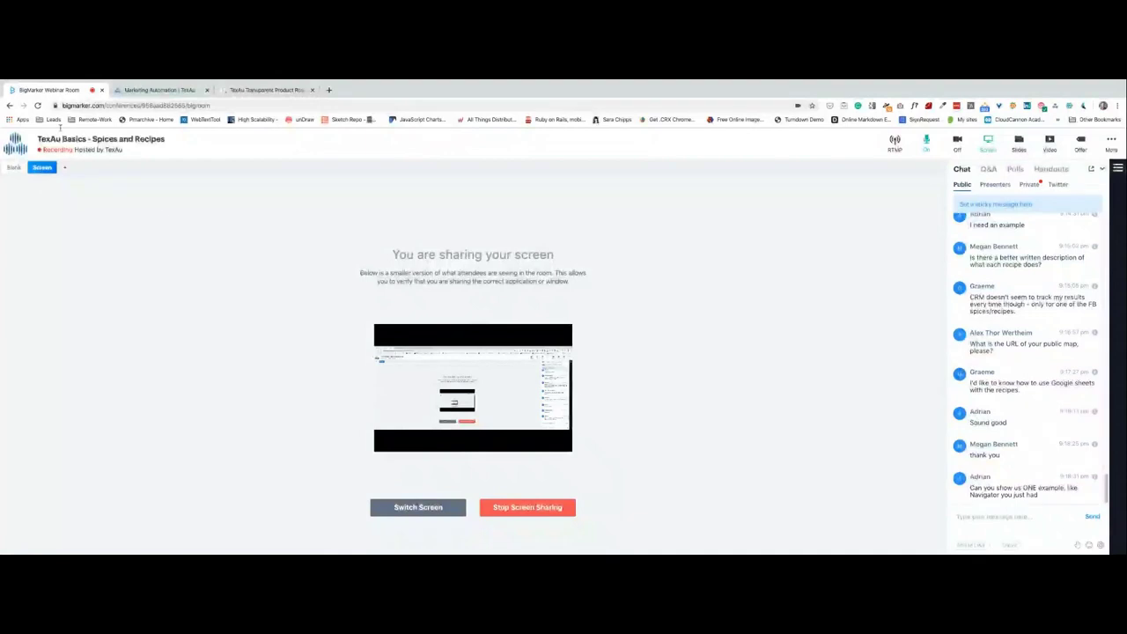
left_click(164, 91)
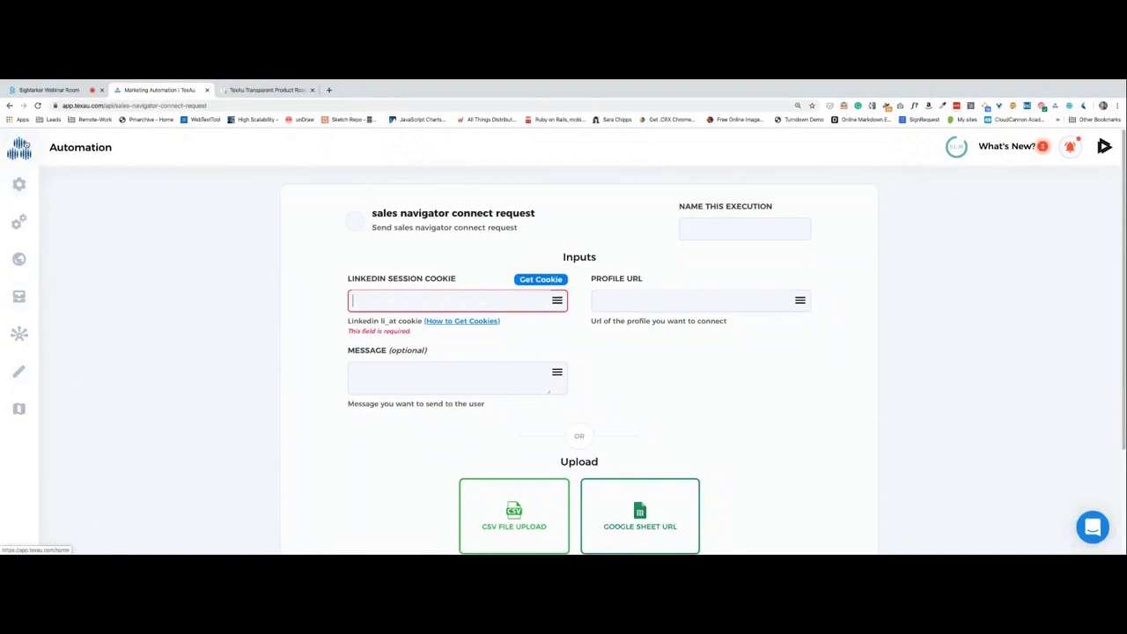
Visit the TexAu home page, then return to the All Spices catalogue and scroll it.
left_click(26, 143)
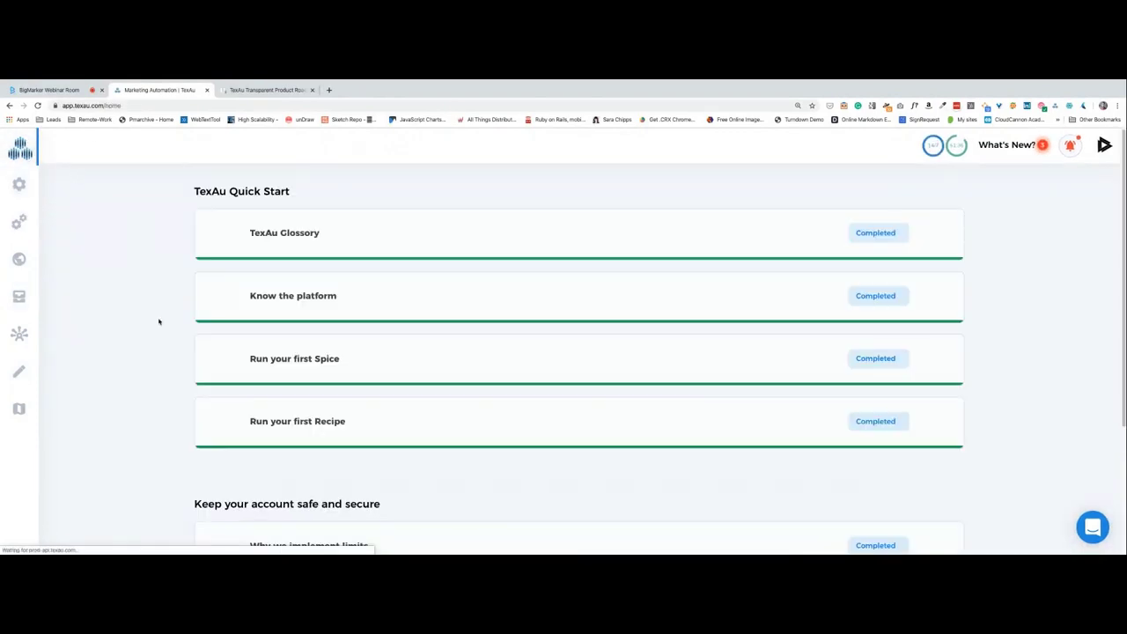
scroll(159, 322, "down", 1)
scroll(159, 321, "down", 3)
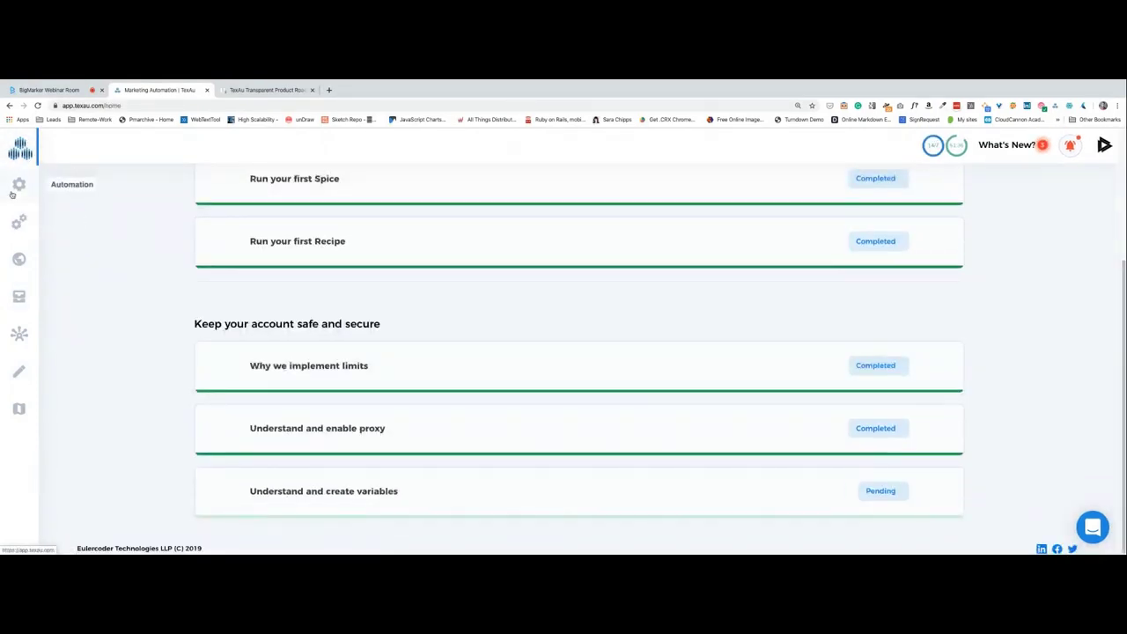
left_click(19, 184)
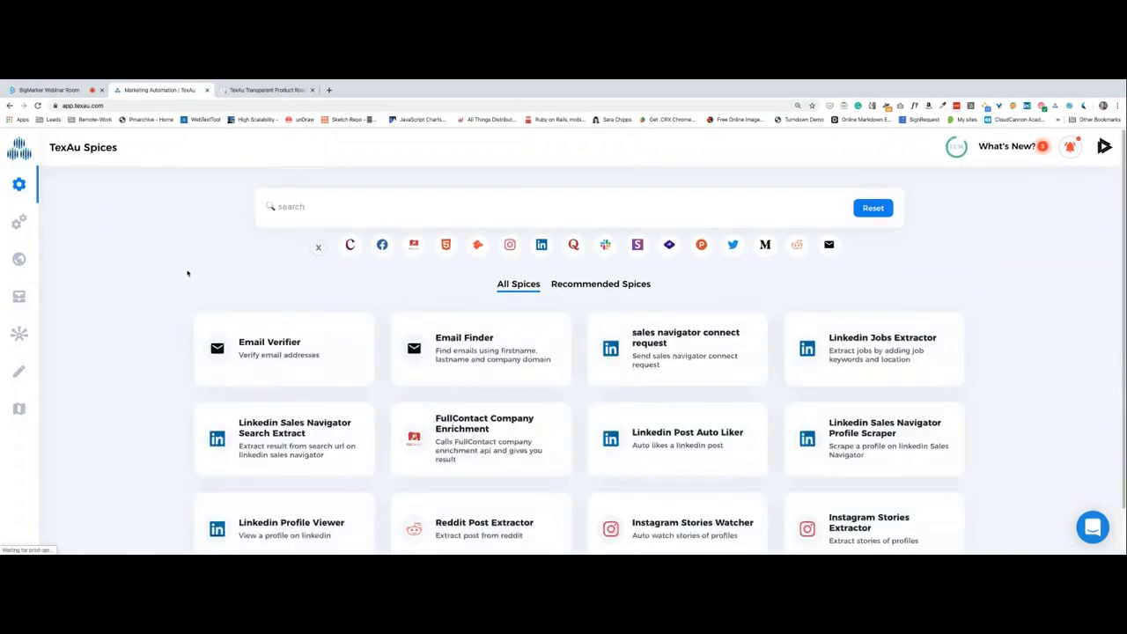
scroll(187, 273, "down", 1)
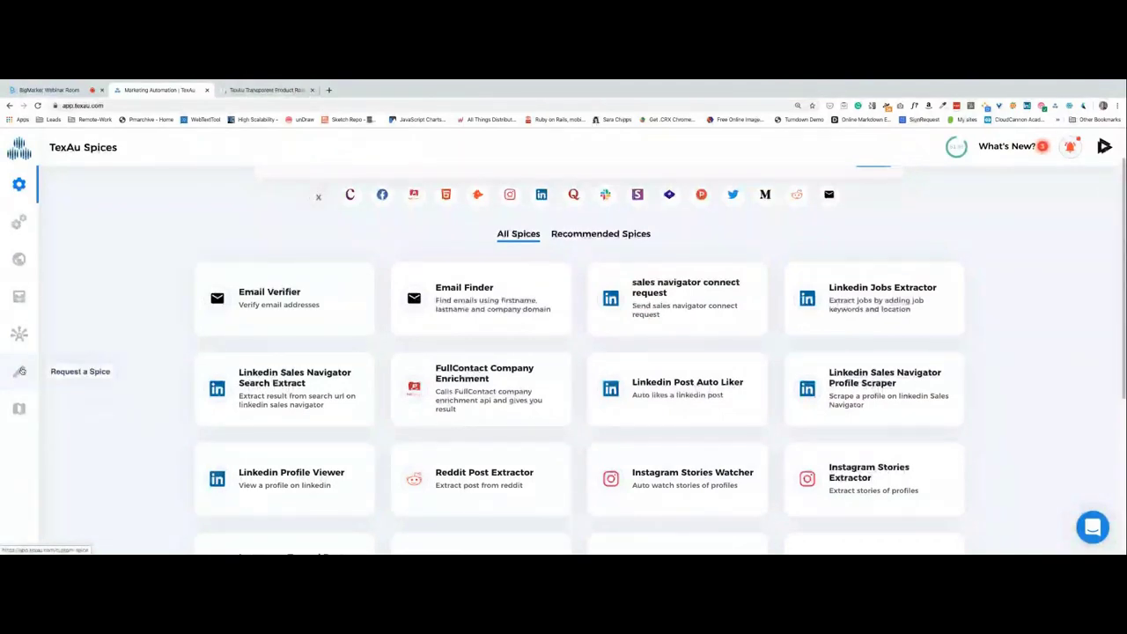
left_click(22, 371)
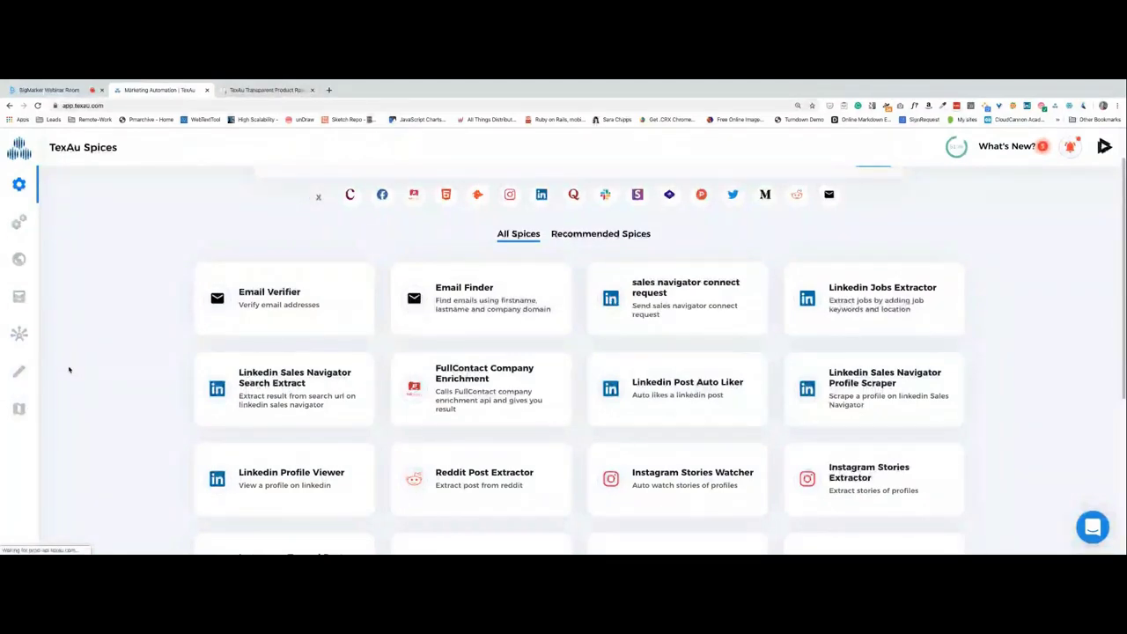
Copy the Trello roadmap board URL and send it in the BigMarker webinar chat.
left_click(264, 90)
left_click(165, 91)
left_click(265, 89)
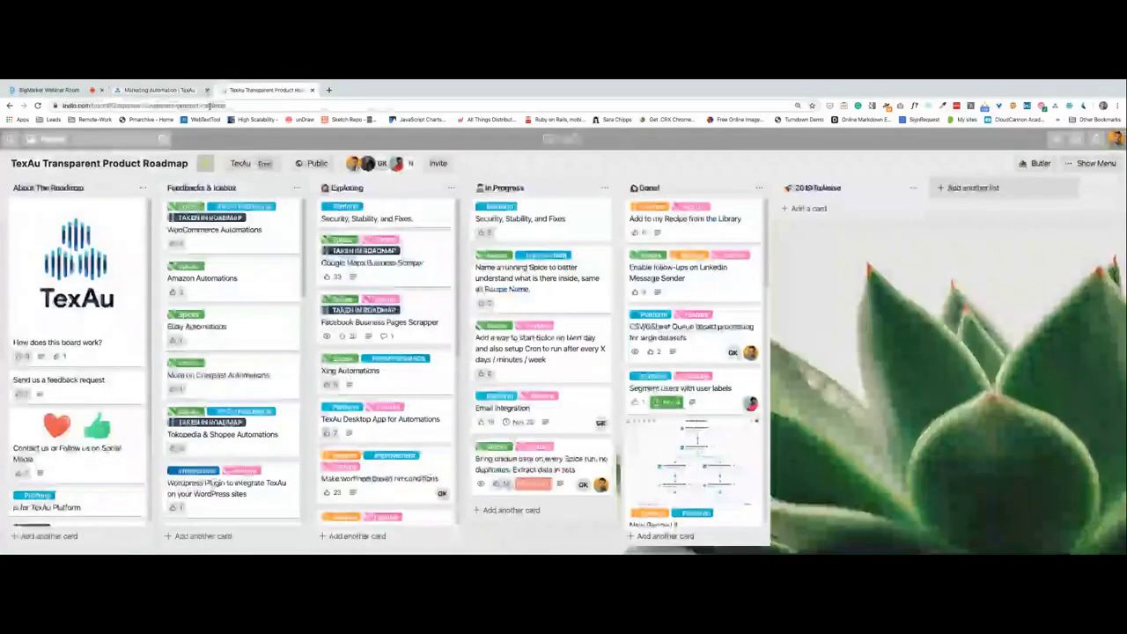
left_click(48, 89)
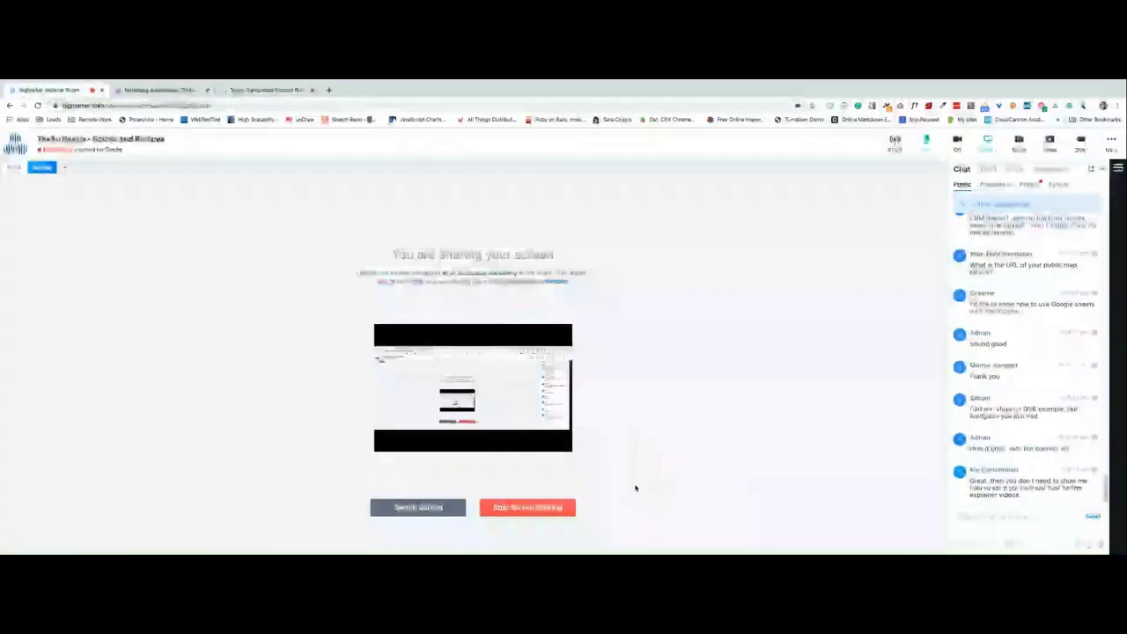
key("ctrl+v")
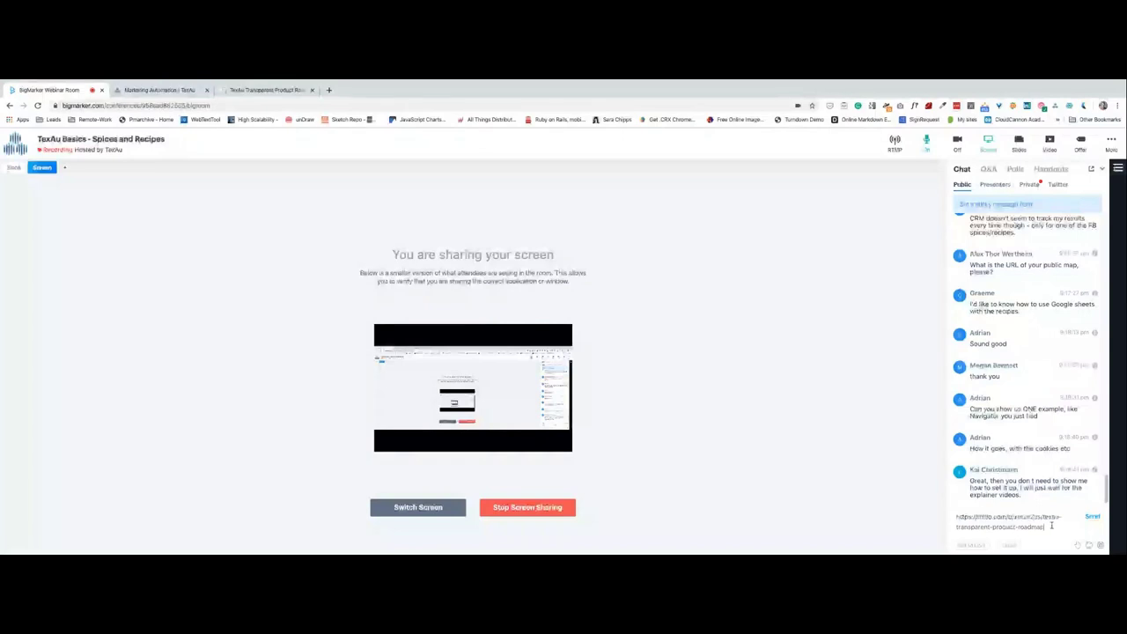
left_click(1084, 516)
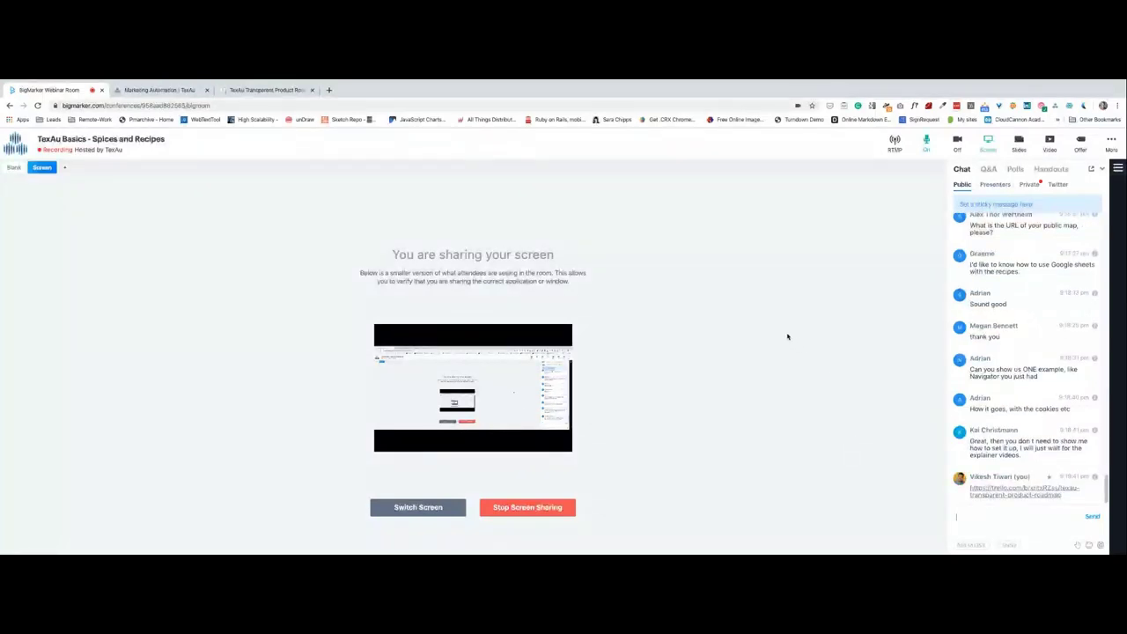
Return to the TexAu Spices catalogue and browse the What's New announcements.
left_click(156, 90)
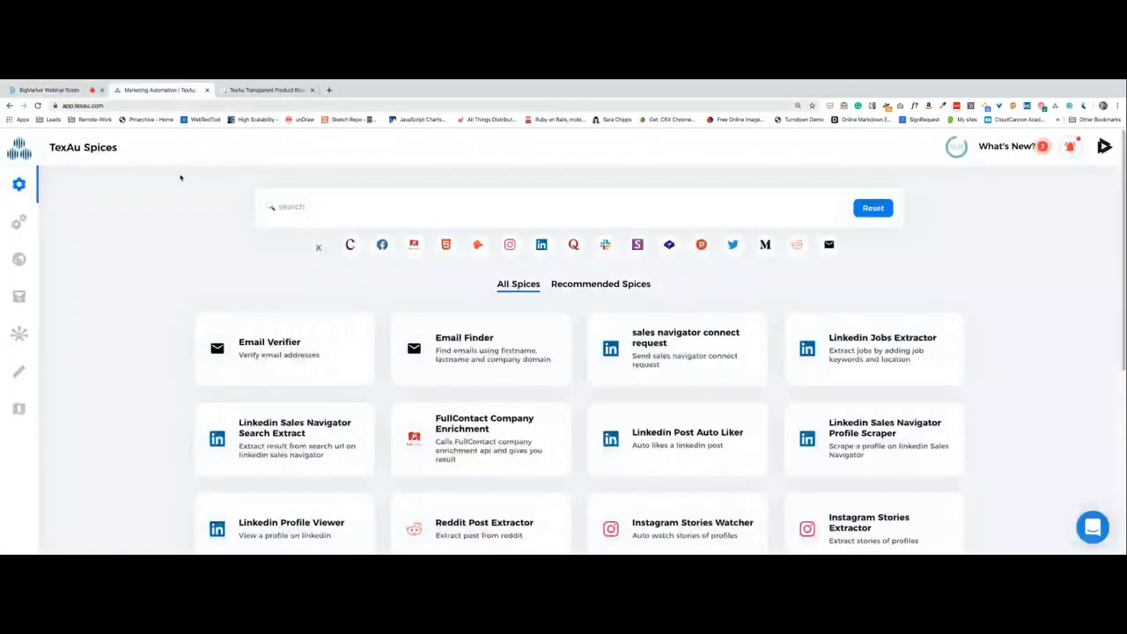
mouse_move(962, 149)
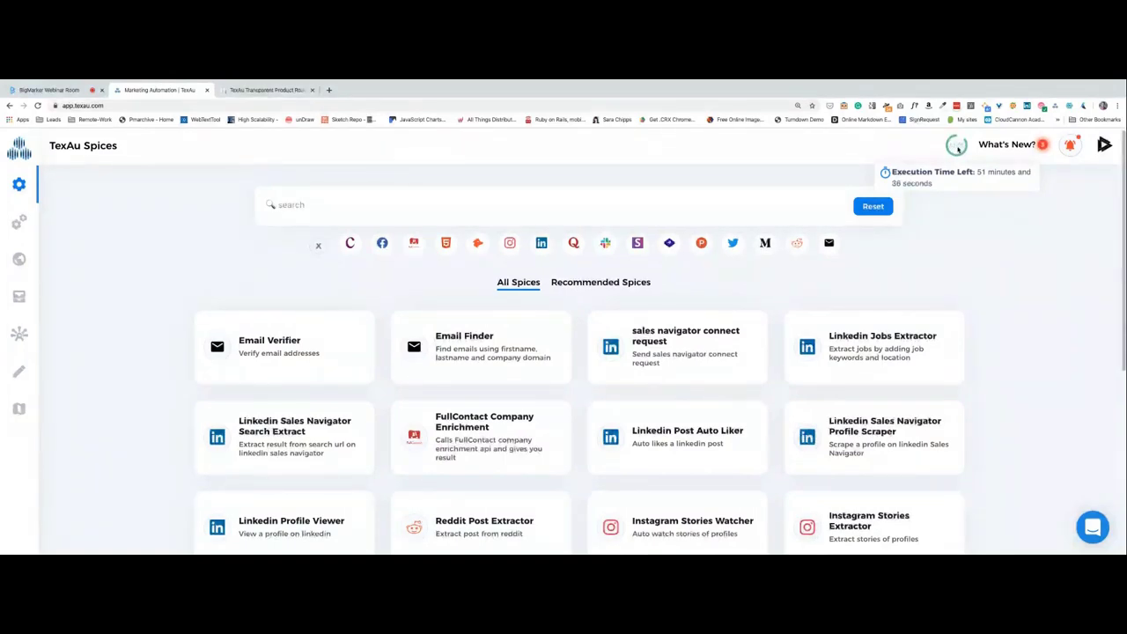
left_click(1005, 147)
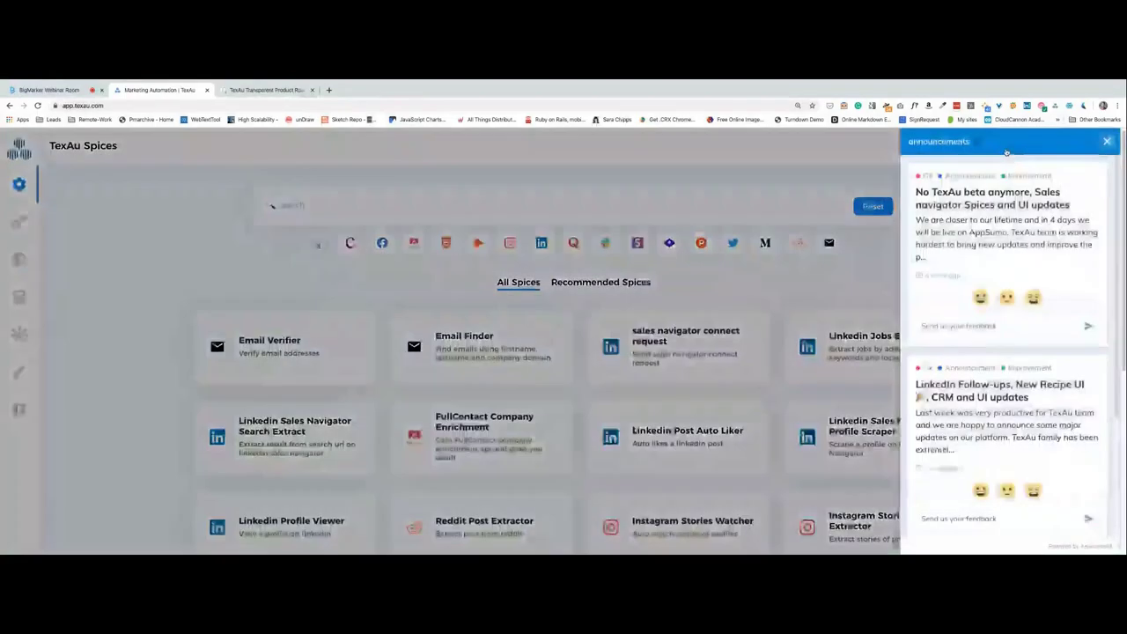
scroll(960, 370, "down", 3)
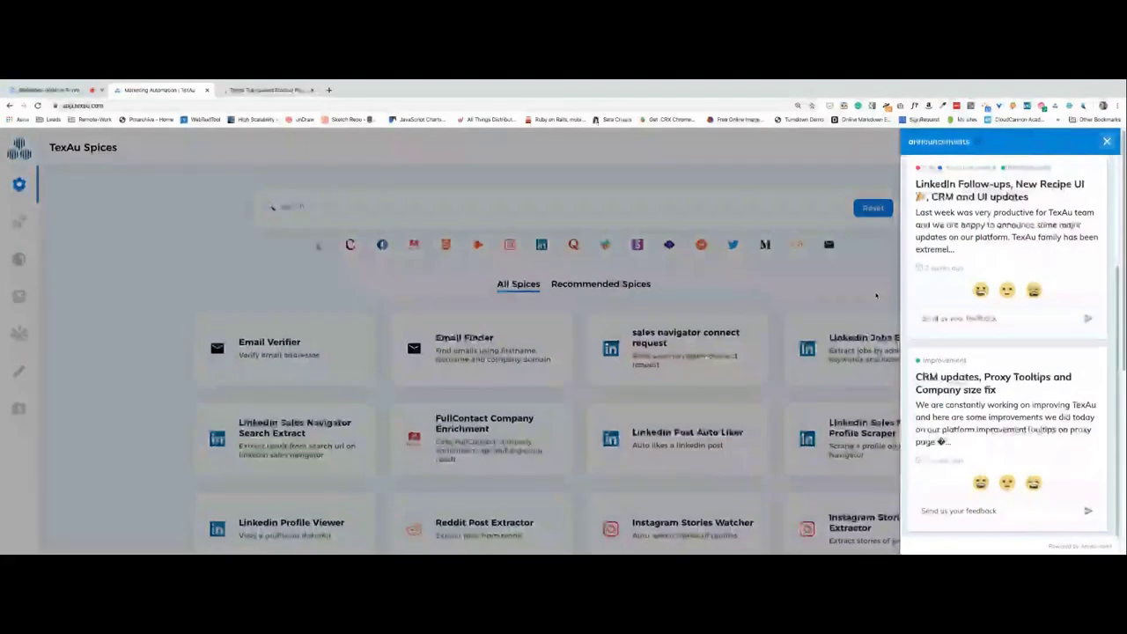
left_click(876, 296)
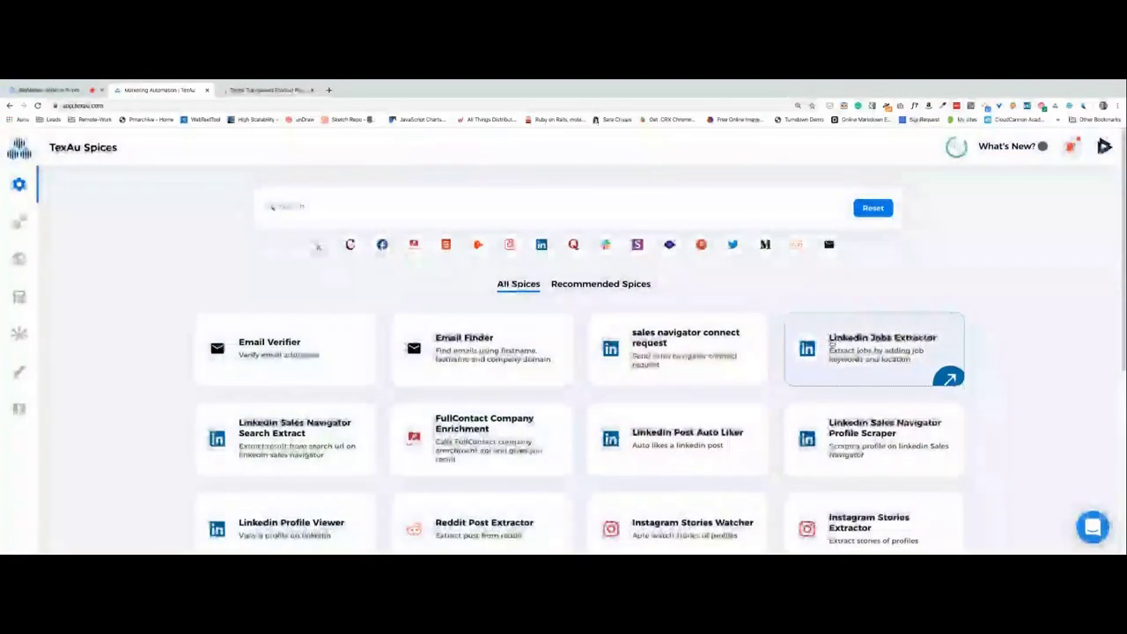
Check the 70 new run notifications, then bring up the account profile options.
left_click(1070, 148)
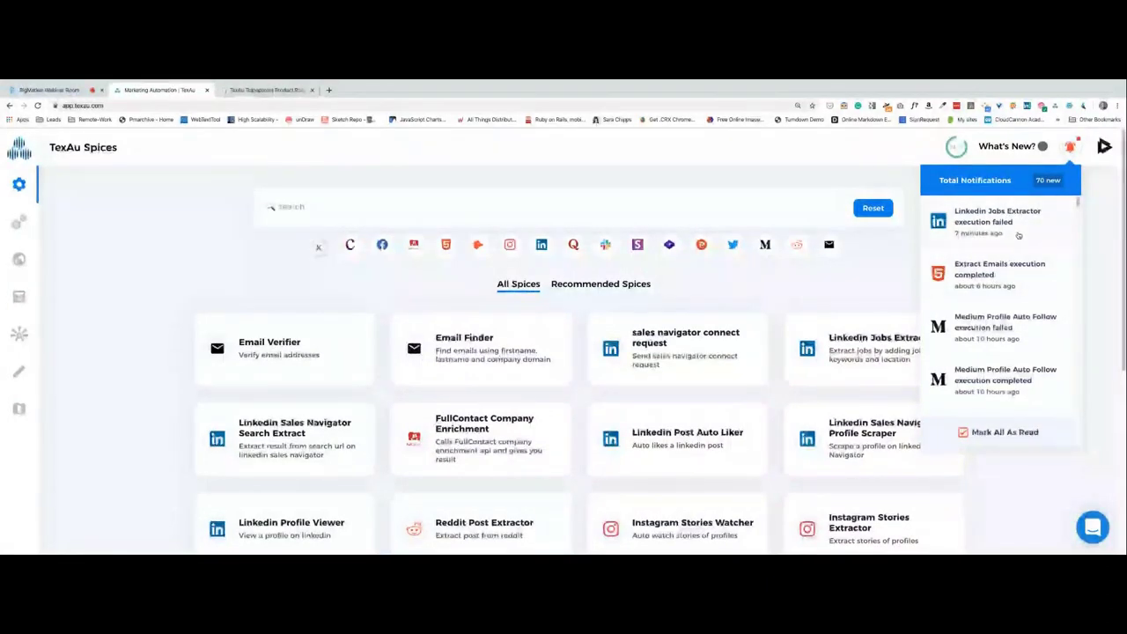
left_click(1071, 154)
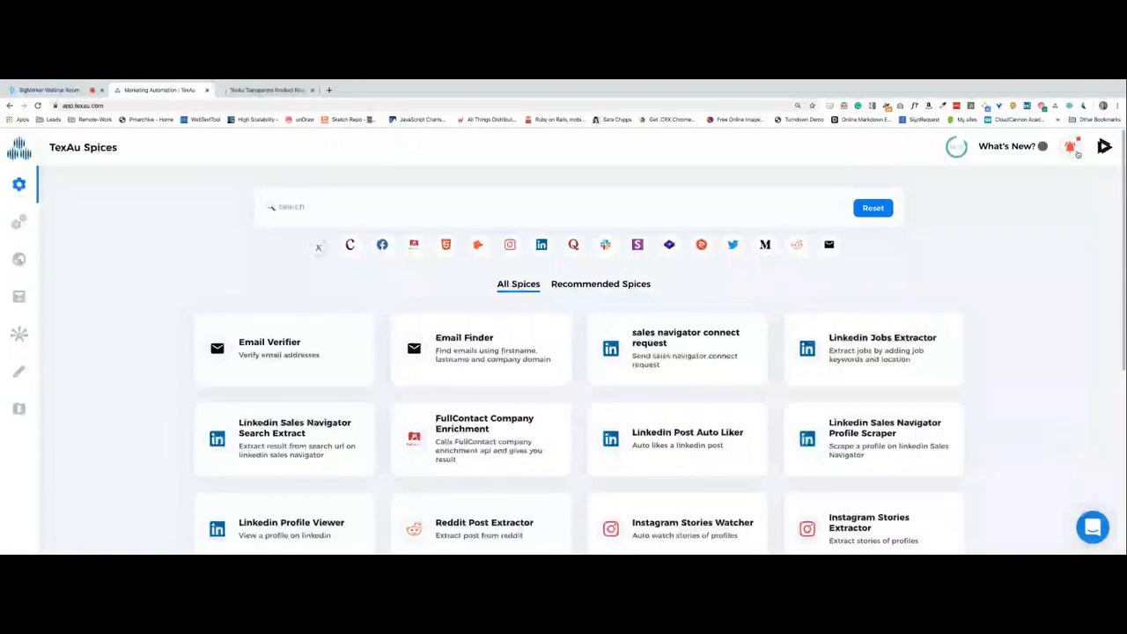
left_click(1103, 149)
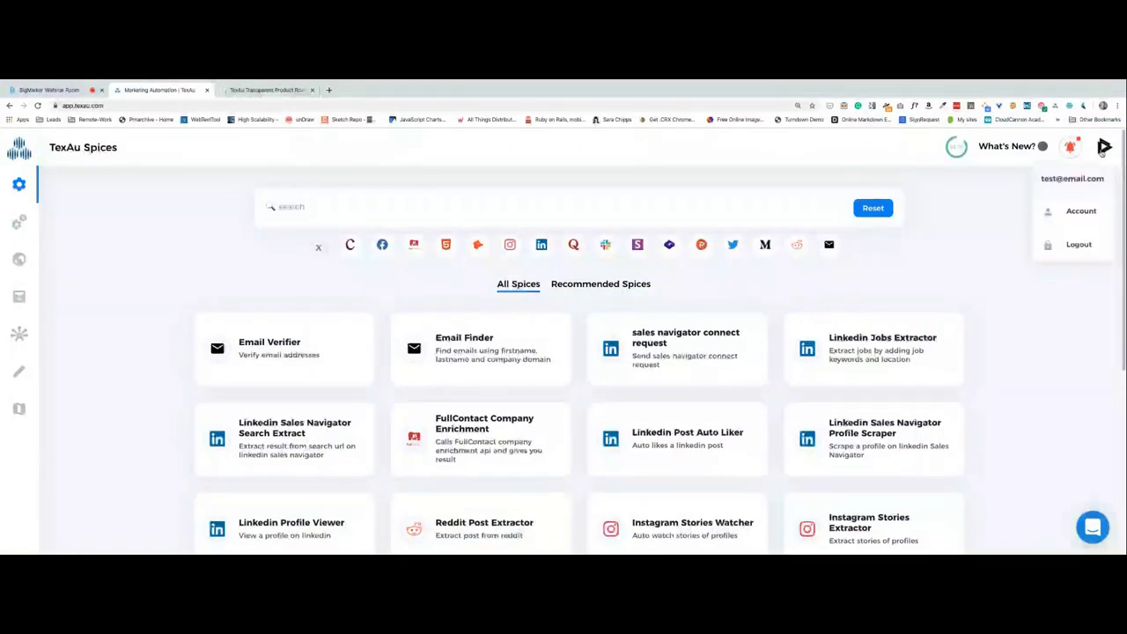
Review the account profile details and usage limits, then show the two saved proxies under PROXY.
left_click(1081, 211)
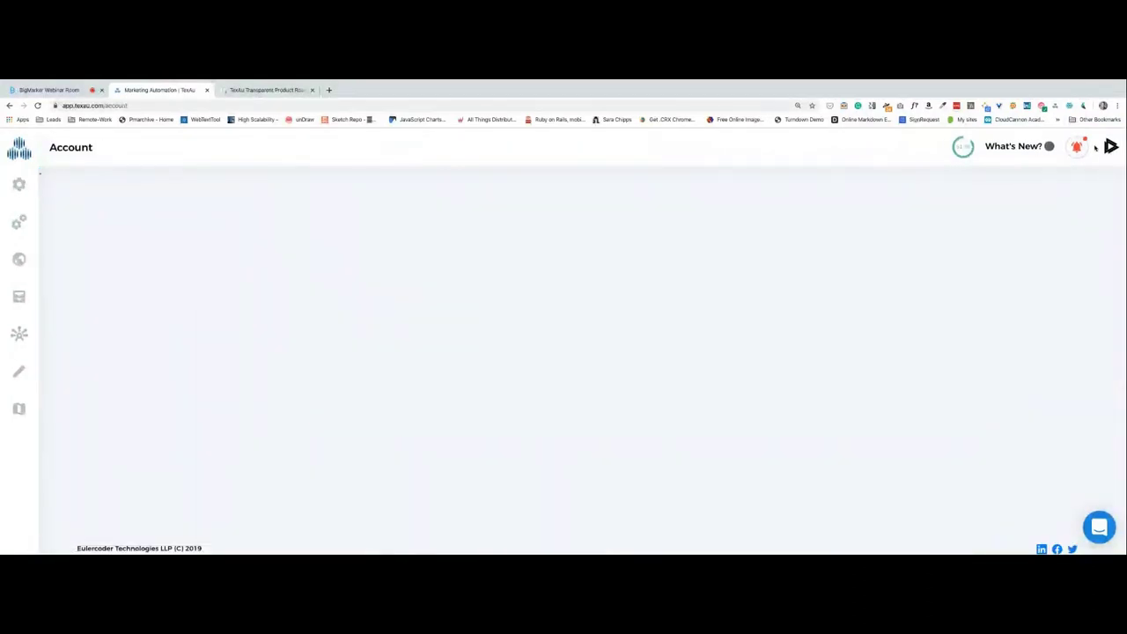
scroll(279, 323, "down", 5)
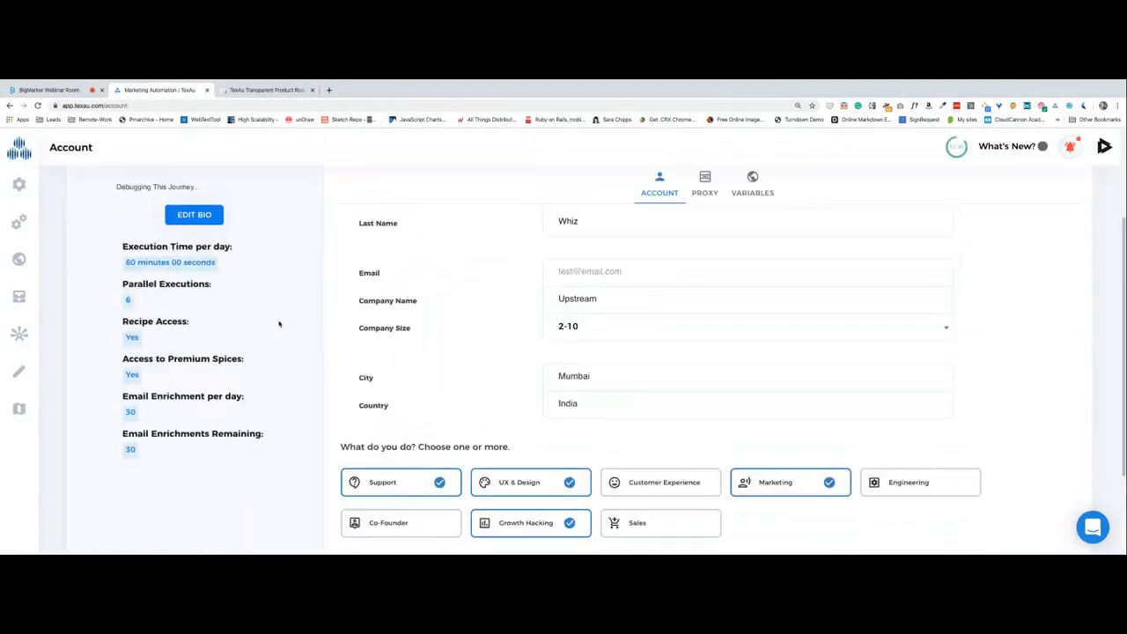
scroll(279, 323, "up", 5)
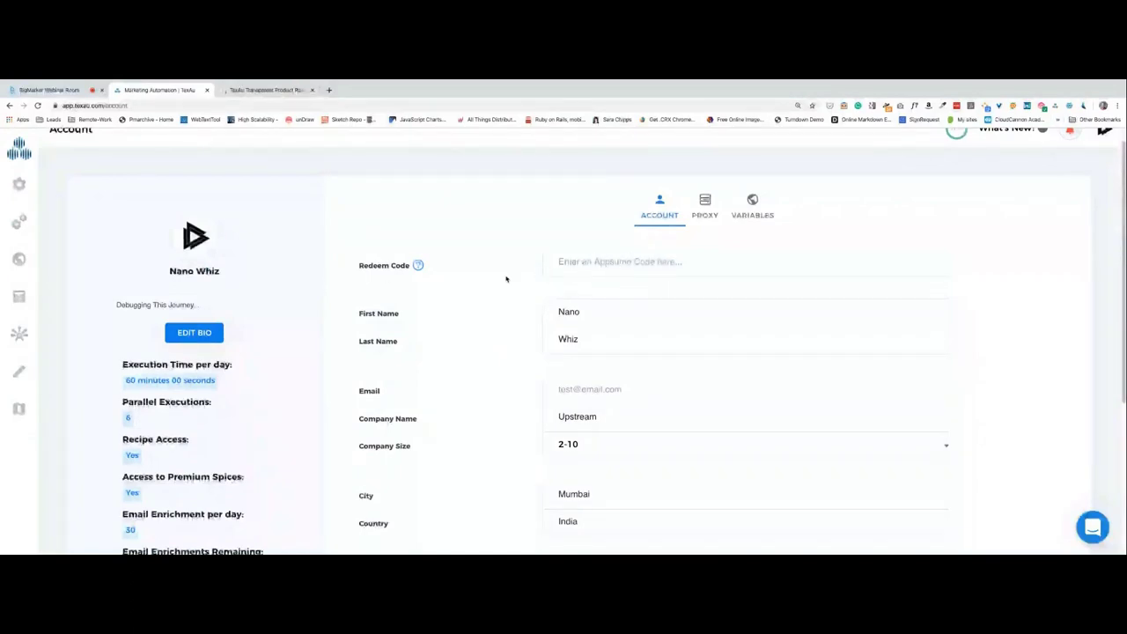
scroll(506, 280, "down", 1)
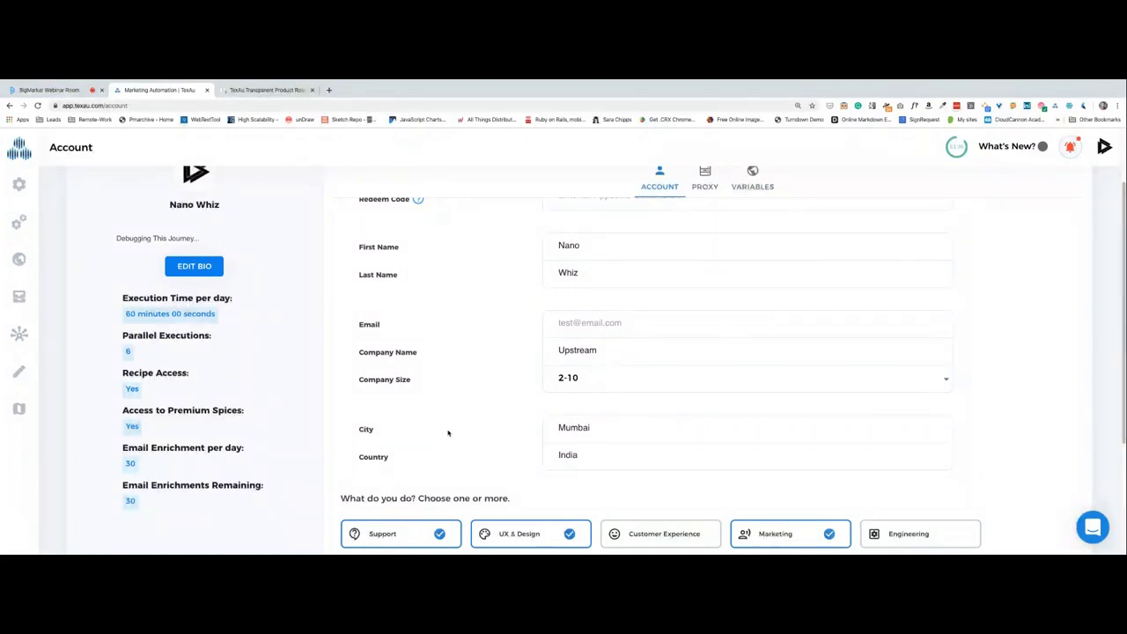
scroll(493, 448, "down", 4)
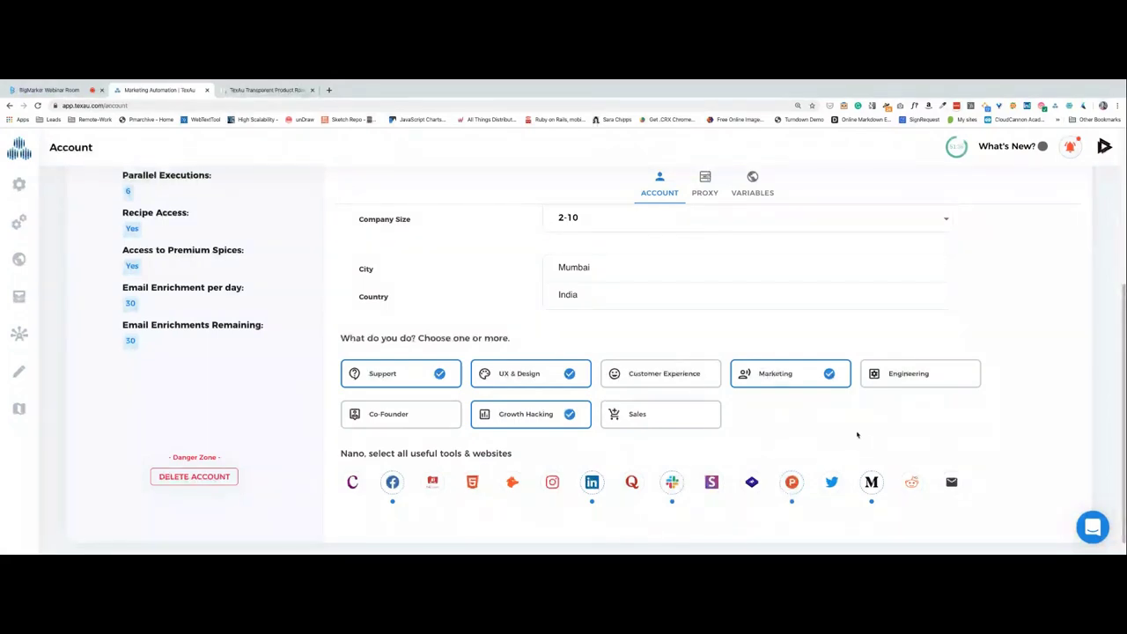
scroll(860, 435, "up", 2)
scroll(123, 335, "down", 1)
scroll(106, 388, "up", 1)
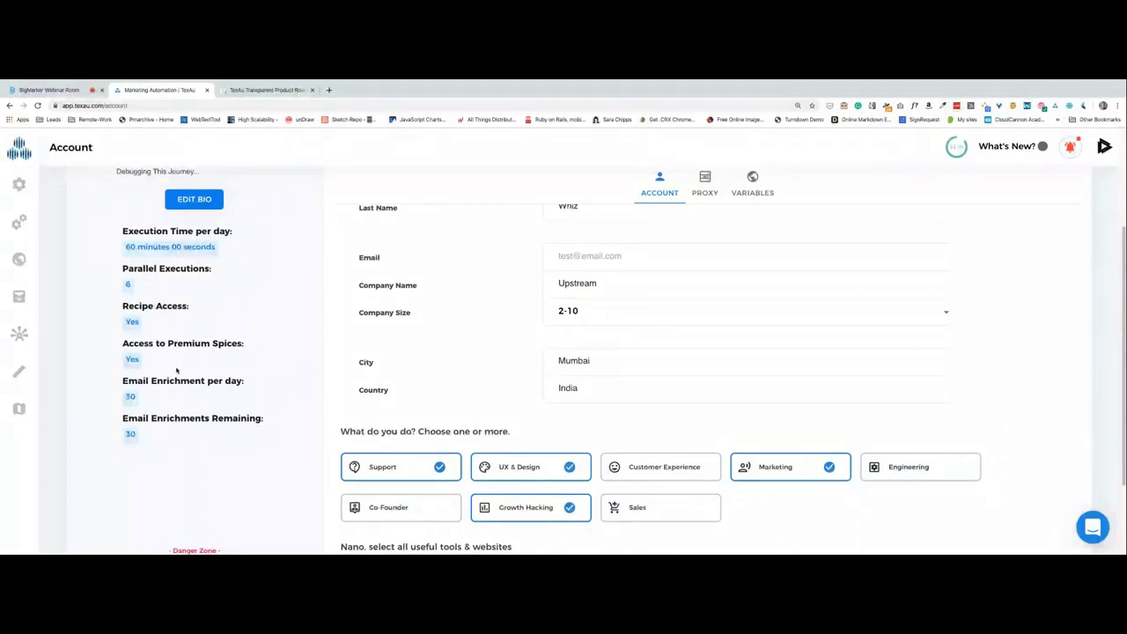
scroll(307, 319, "up", 3)
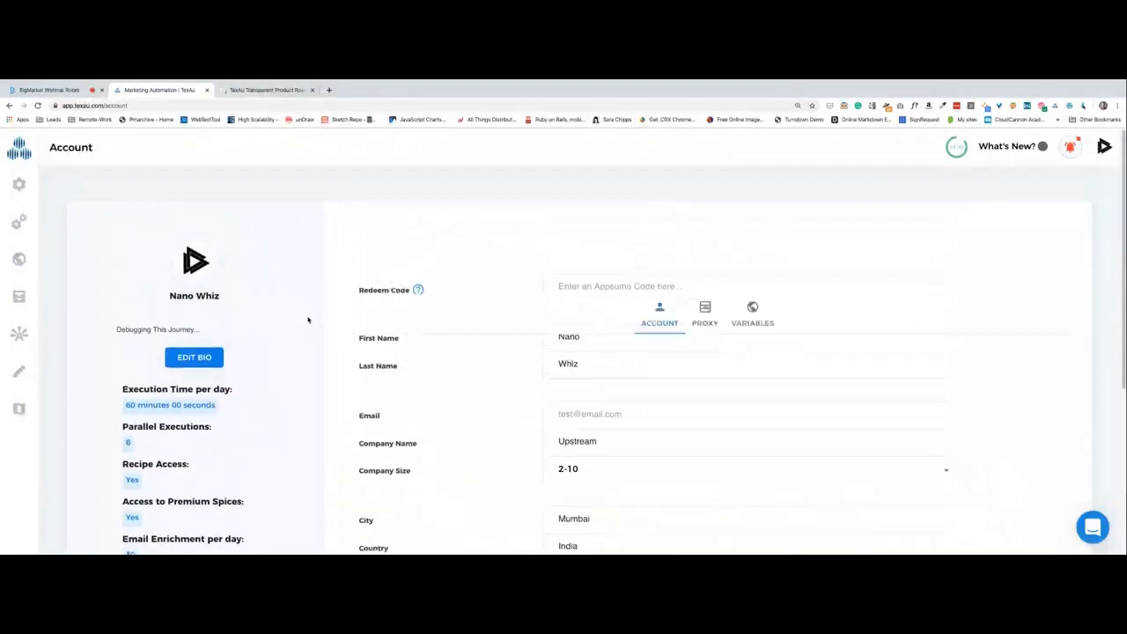
left_click(694, 231)
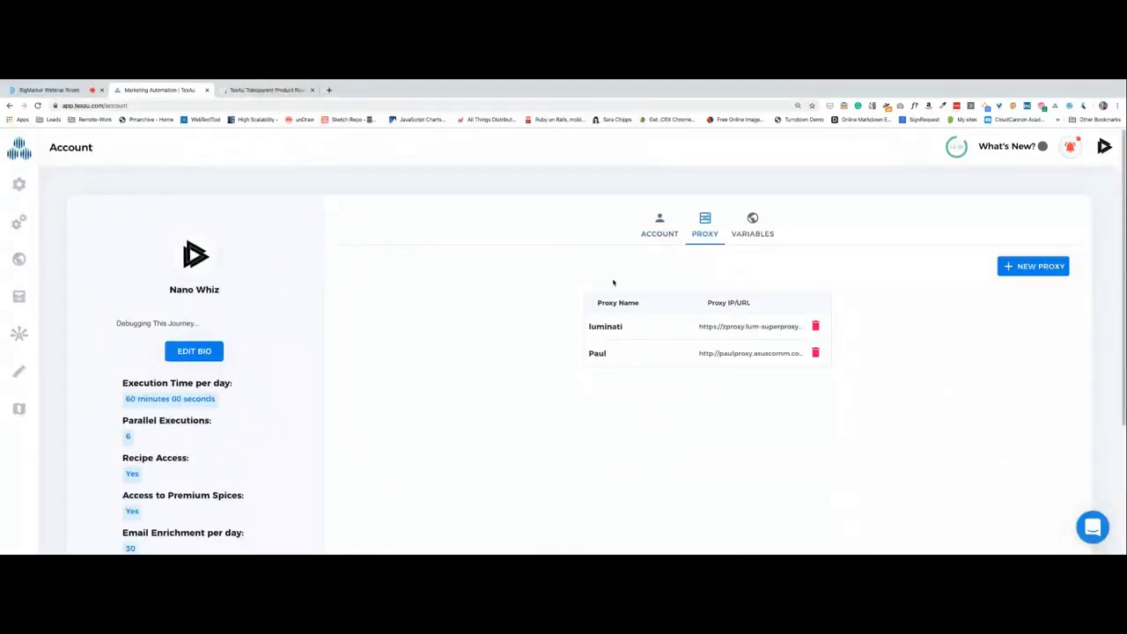
Start a new proxy form and cancel it without saving.
scroll(612, 282, "down", 1)
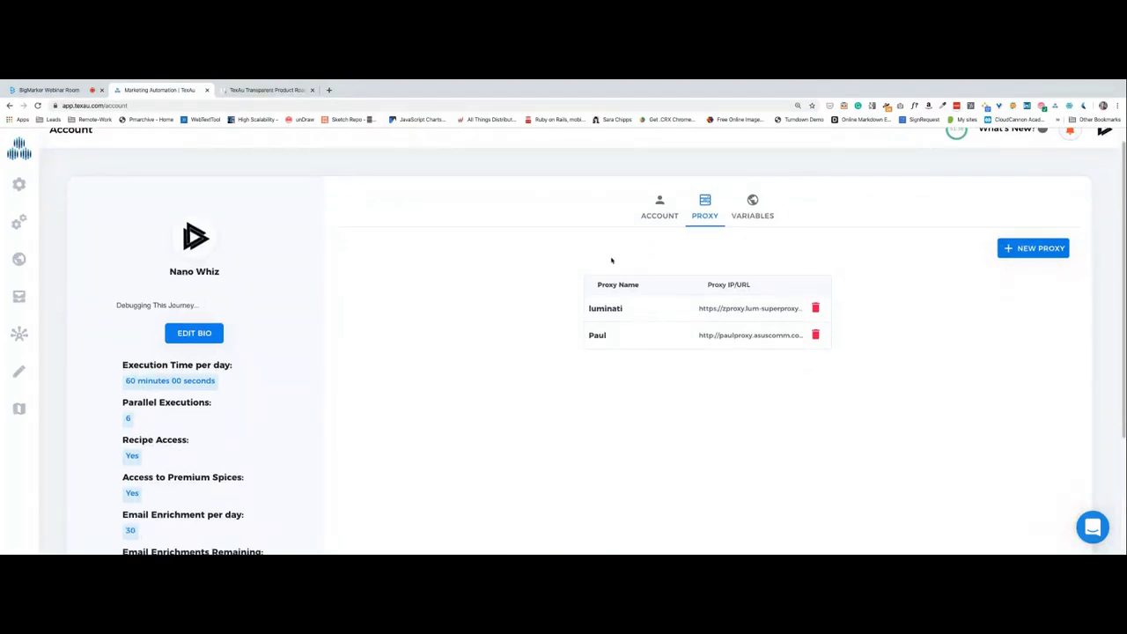
left_click(1033, 247)
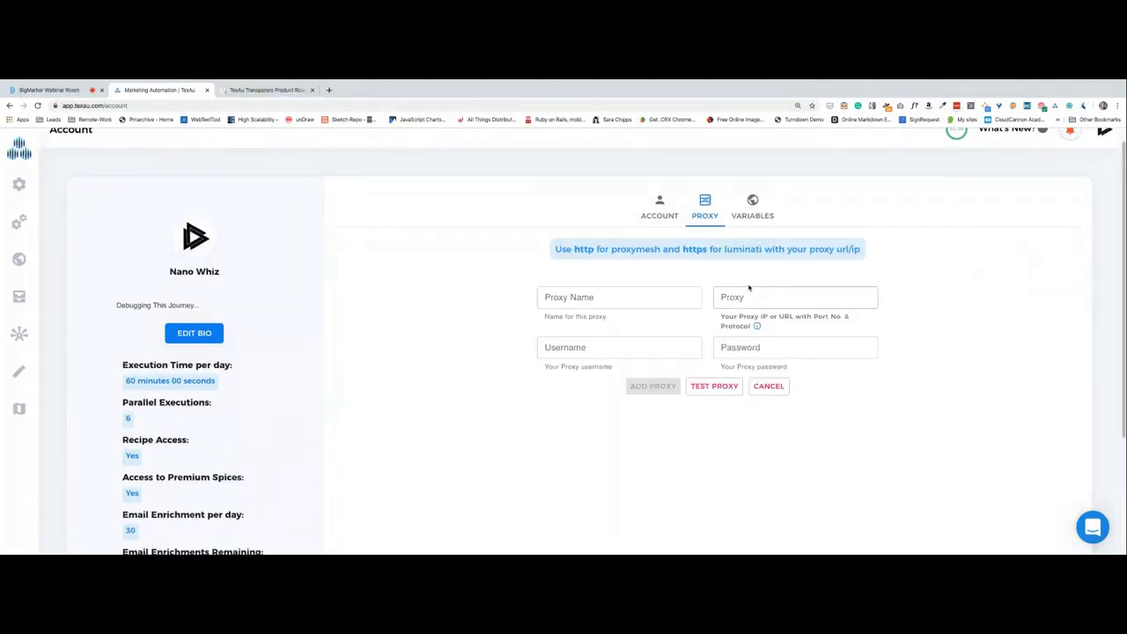
left_click(766, 391)
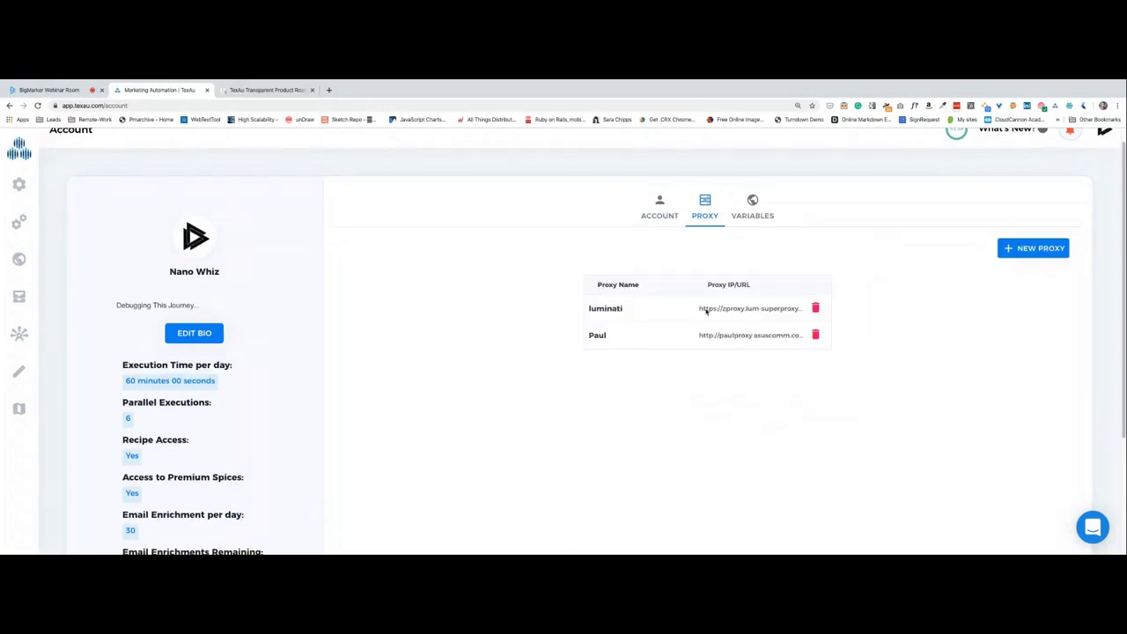
Look over the saved variables like AppSumo and Demo-variable, recheck the account details, then go to Spices.
left_click(751, 224)
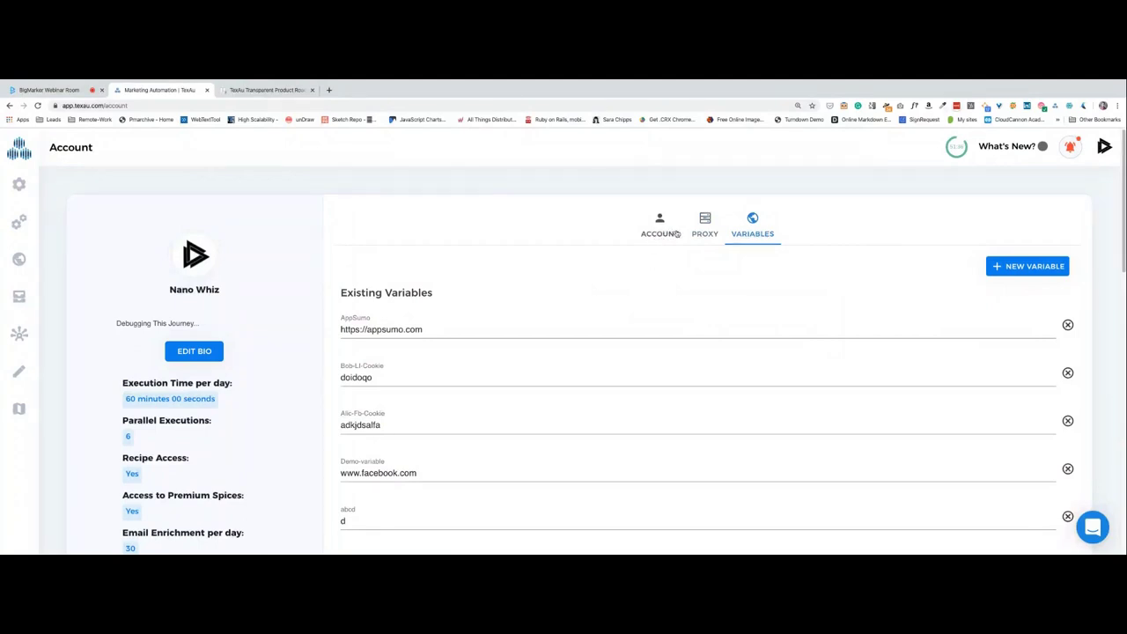
left_click(668, 234)
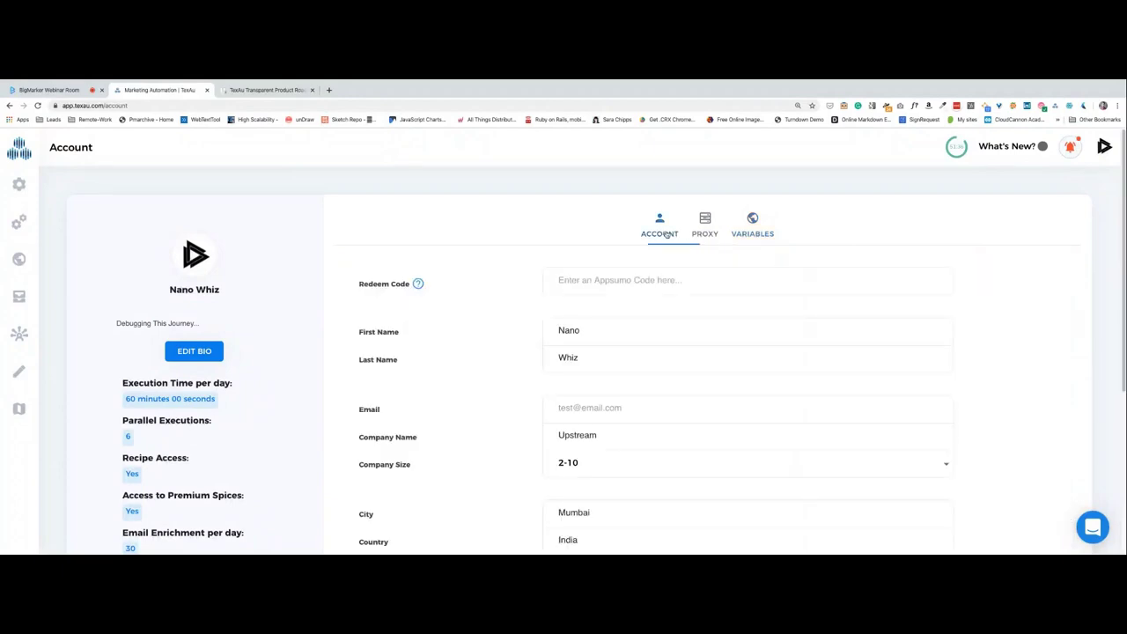
scroll(790, 290, "down", 5)
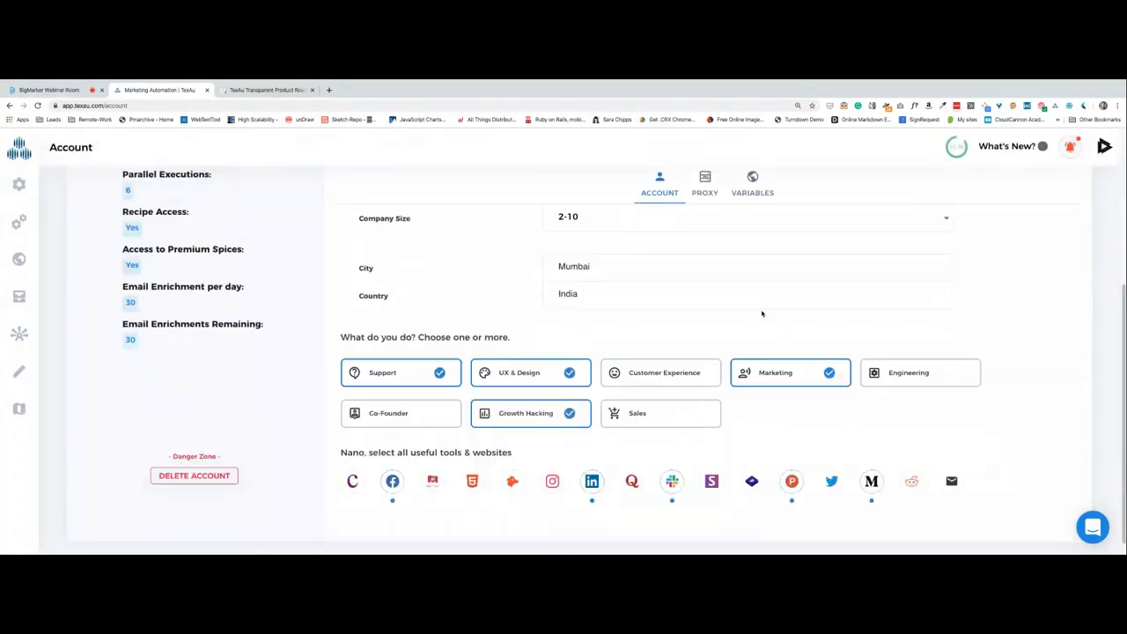
scroll(486, 283, "down", 2)
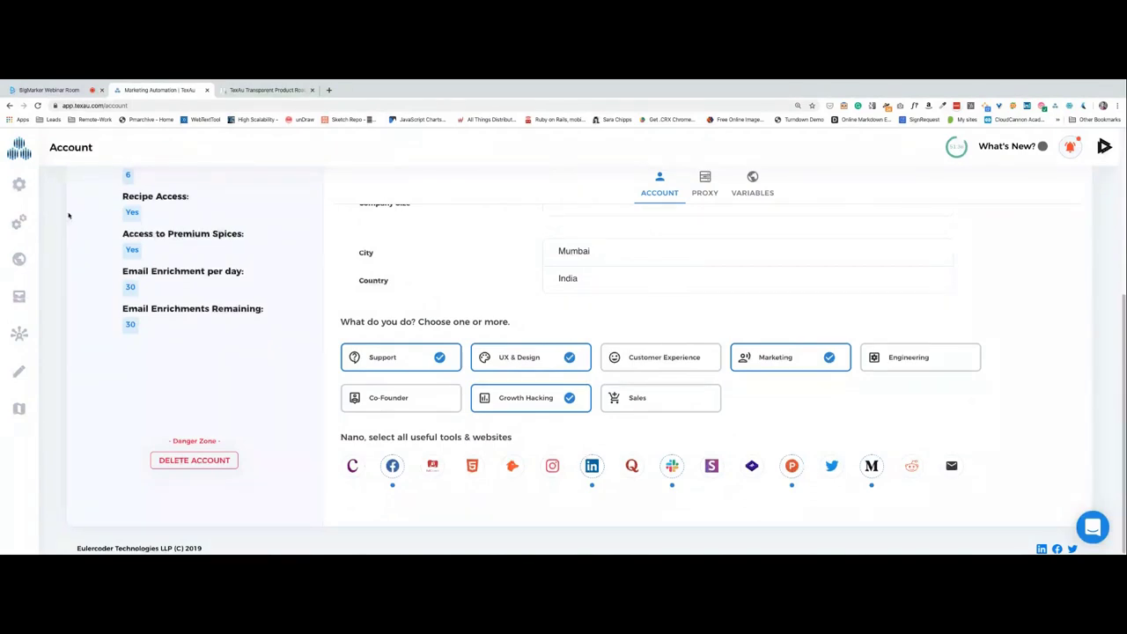
left_click(19, 184)
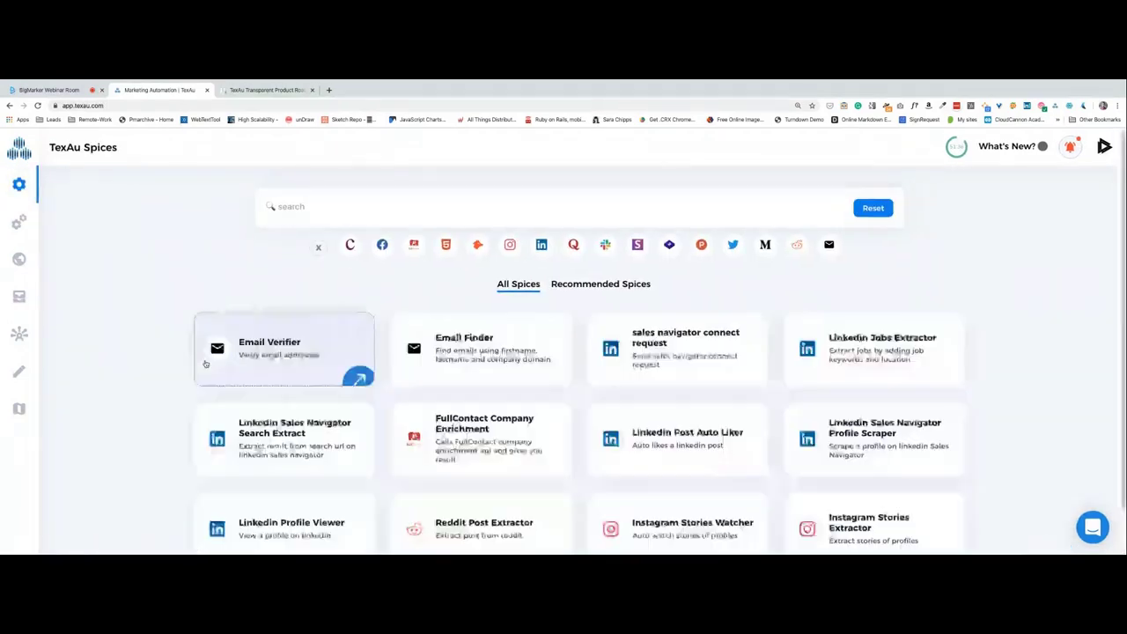
scroll(206, 370, "down", 1)
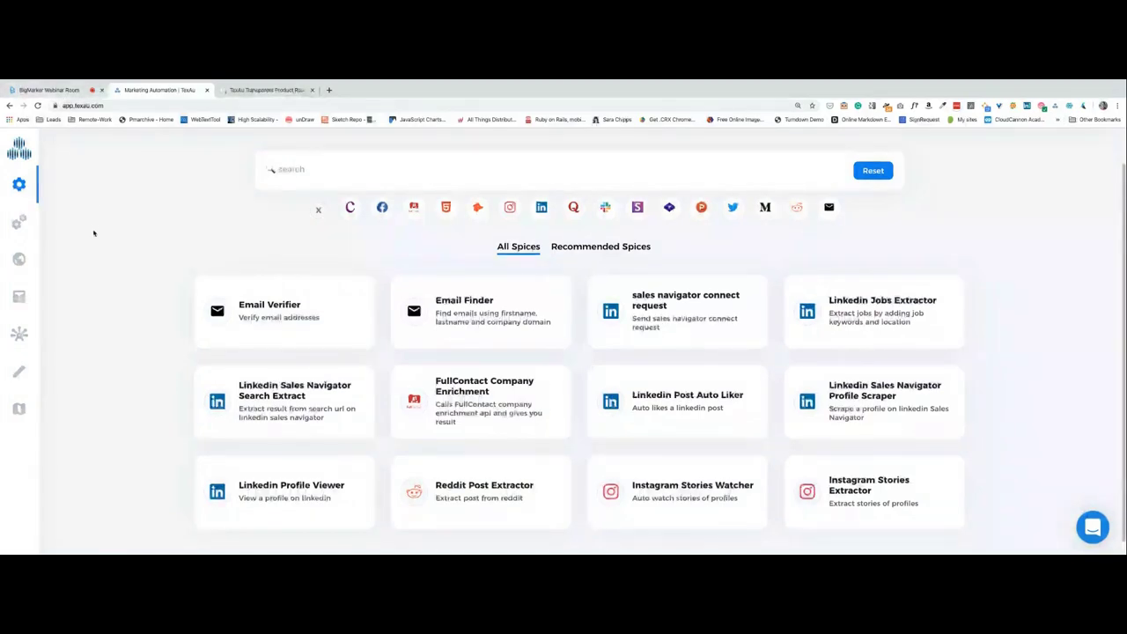
left_click(53, 90)
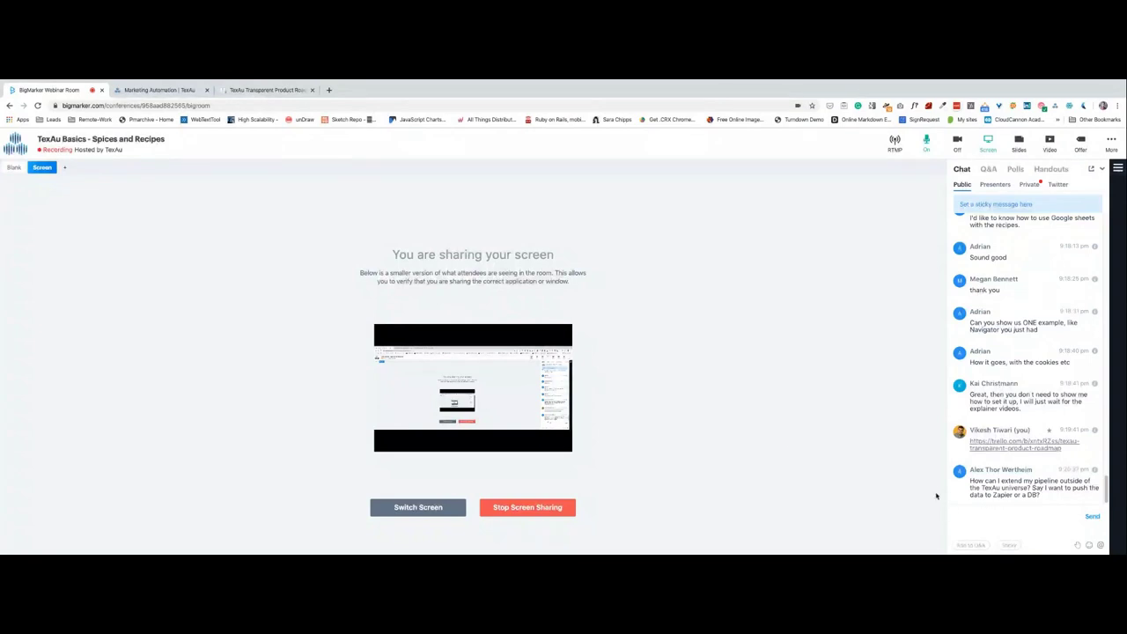
left_click(170, 91)
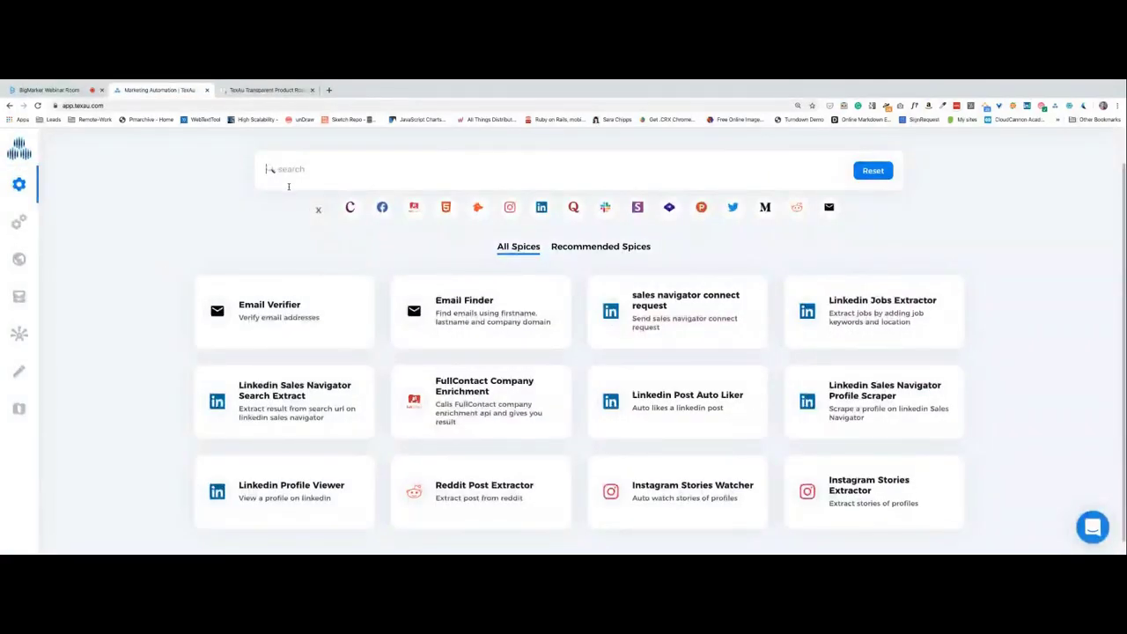
Filter the Spices catalogue by 'URL' and open the LinkedIn Profile Url Finder spice.
type("linkedin url")
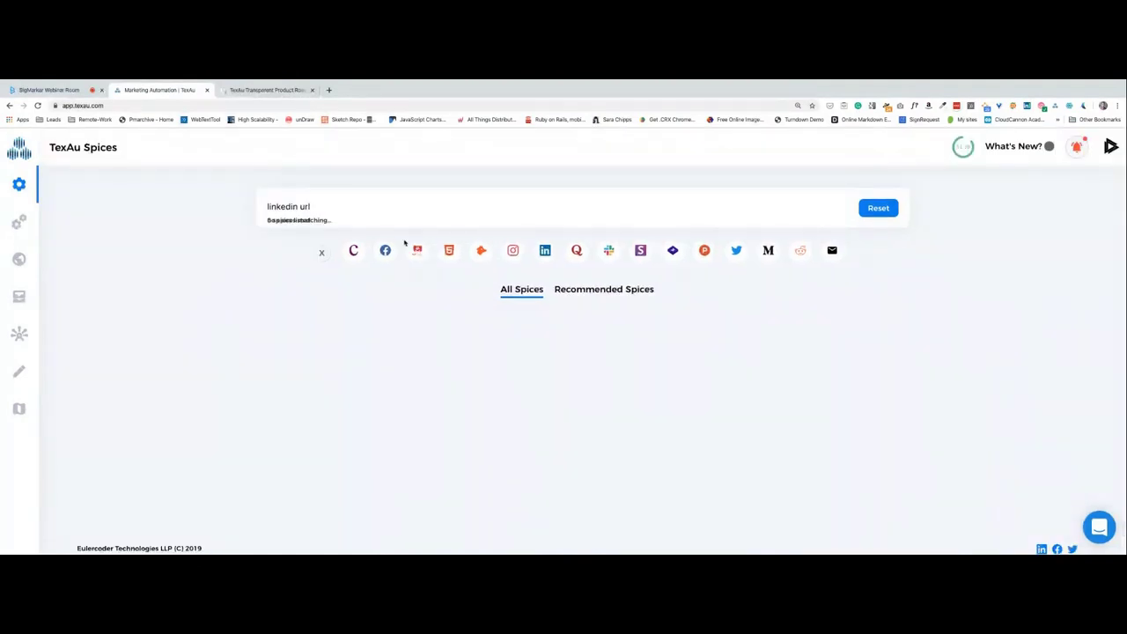
key("BackSpace")
key("BackSpace")
key("BackSpace")
key("BackSpace")
key("BackSpace")
key("BackSpace")
key("BackSpace")
key("BackSpace")
key("BackSpace")
key("BackSpace")
key("BackSpace")
key("BackSpace")
type("URL")
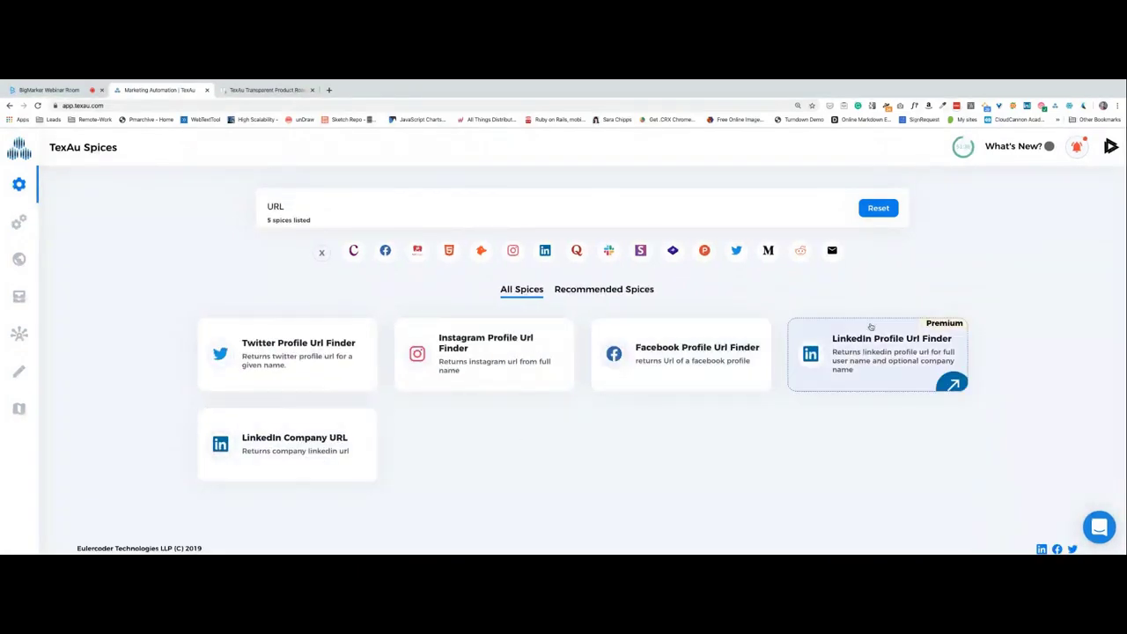
left_click(870, 327)
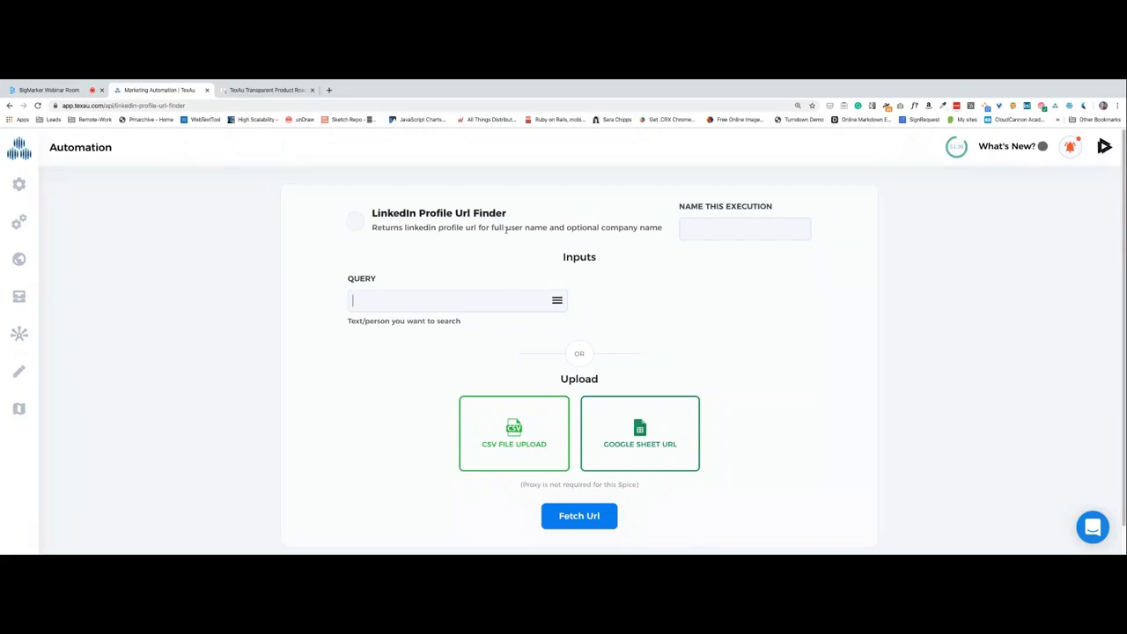
Glance at the past Results list and return to the LinkedIn Profile Url Finder setup.
left_click(703, 230)
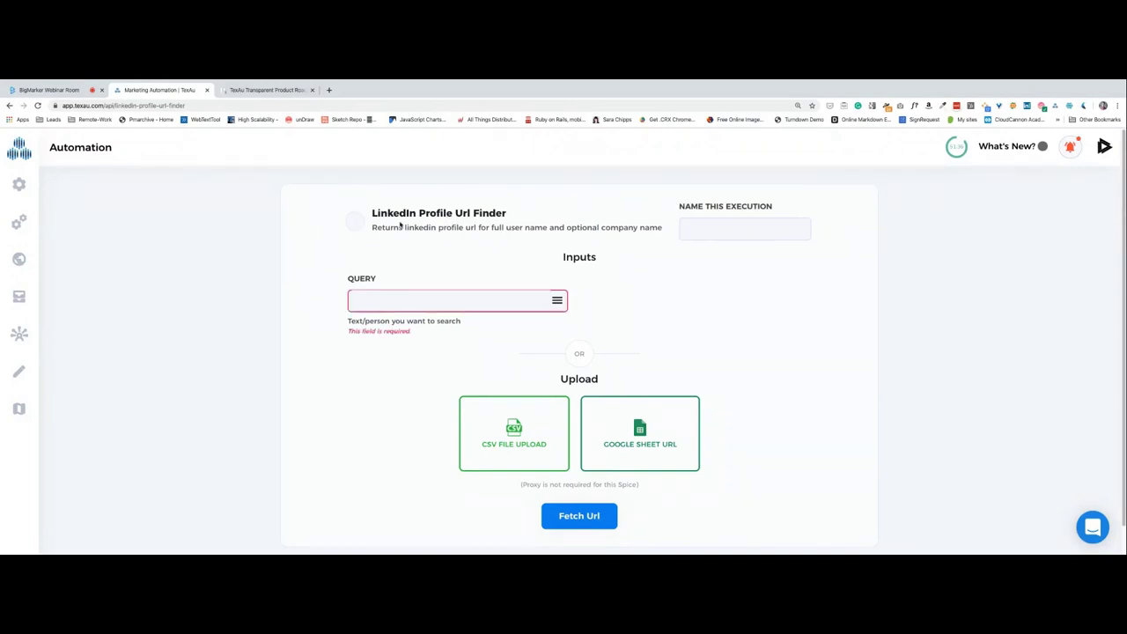
left_click(19, 298)
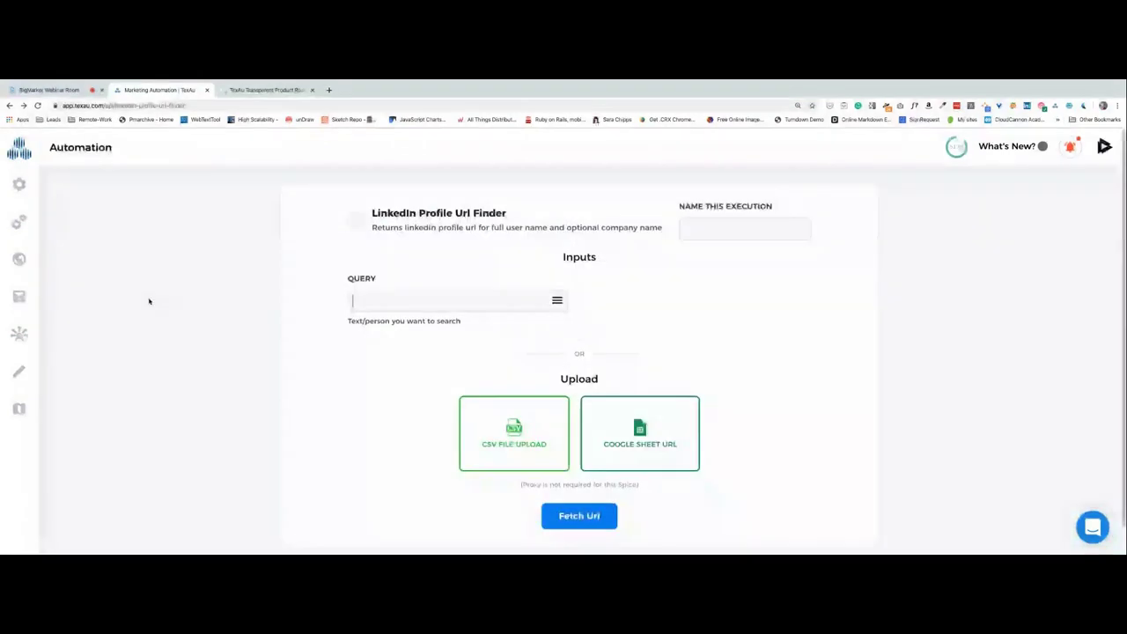
left_click(717, 230)
Name the execution 'webinar-demo-' followed by the presenter's first name, then switch to the webinar room.
left_click(682, 222)
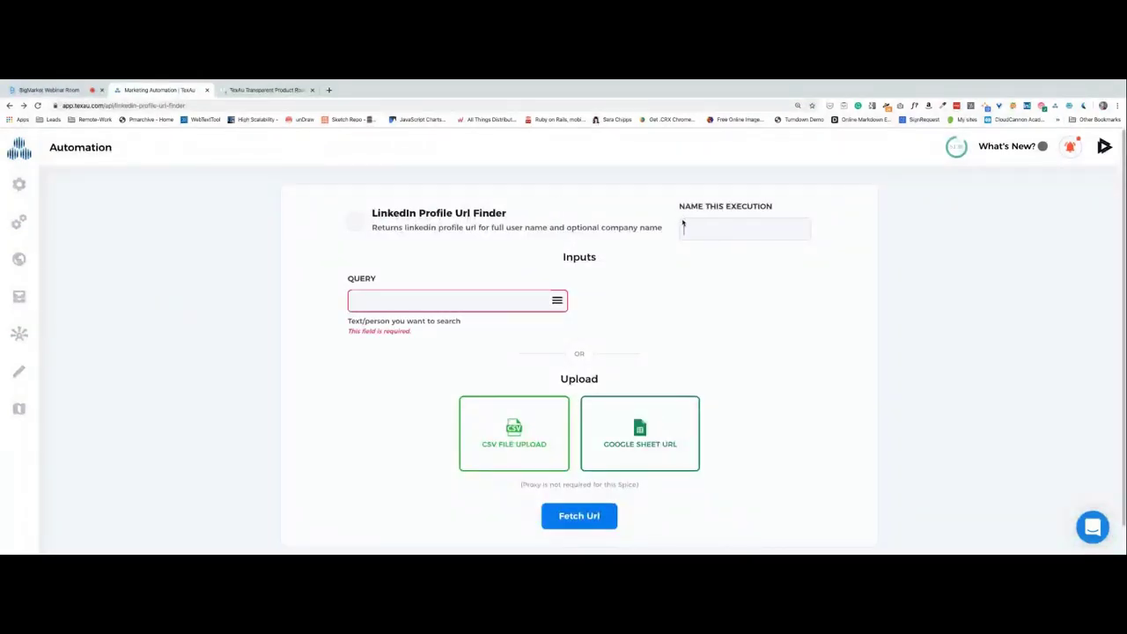
type("webinar-demo-vikesh")
scroll(219, 343, "down", 1)
scroll(220, 344, "up", 1)
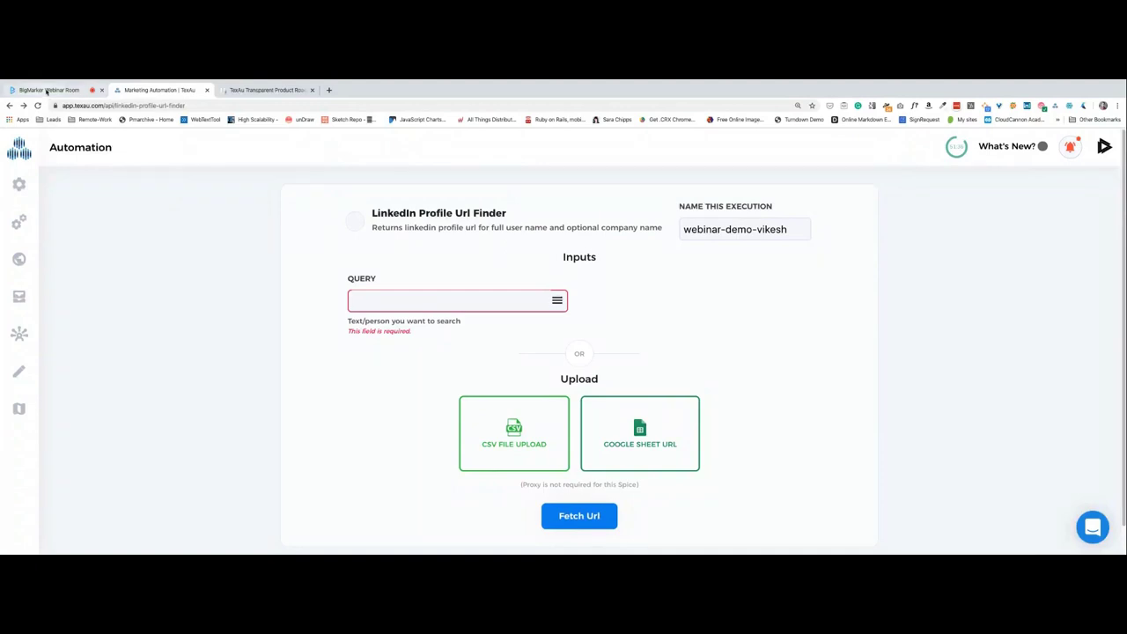
left_click(47, 90)
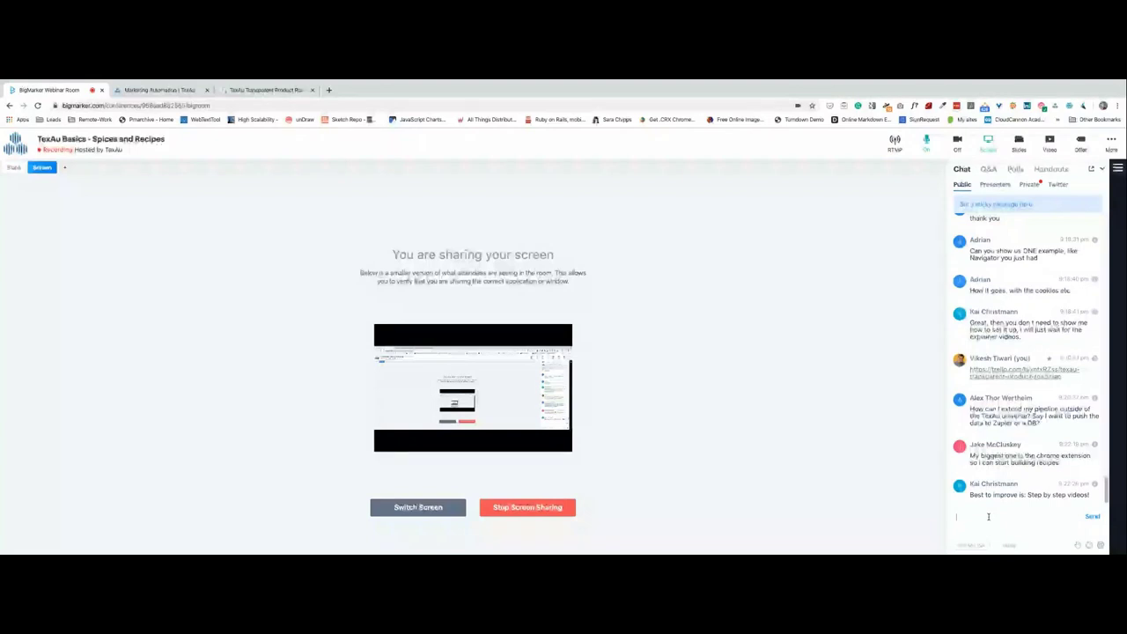
Set the query to the person's full name, trying then removing suffixes like Eulercoder, TexAu and eulercoders.com.
left_click(158, 89)
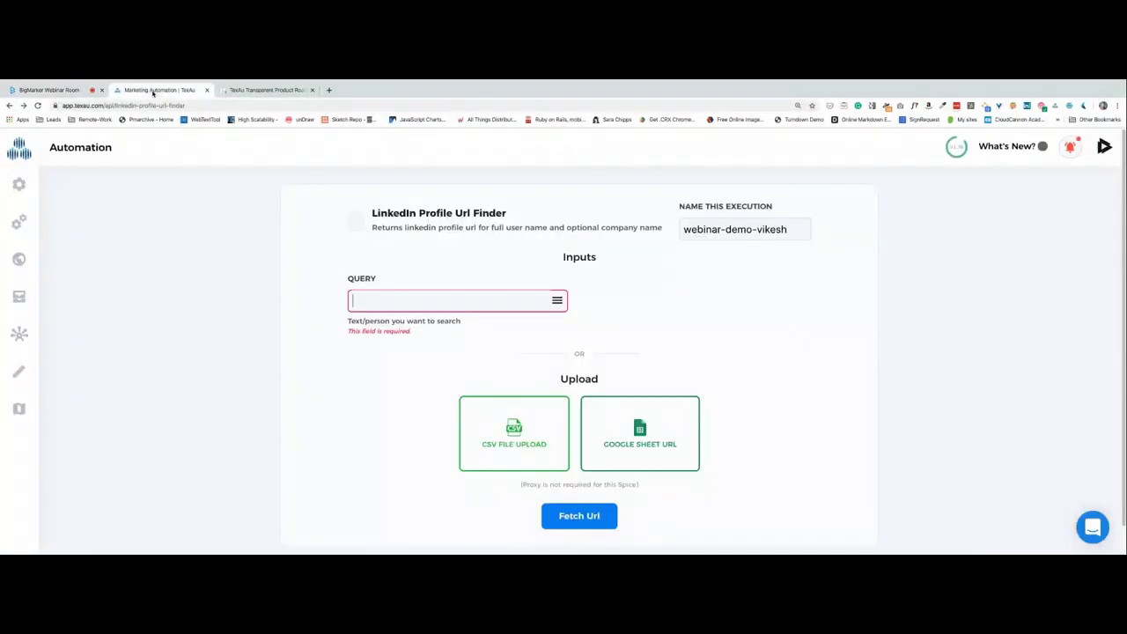
left_click(438, 302)
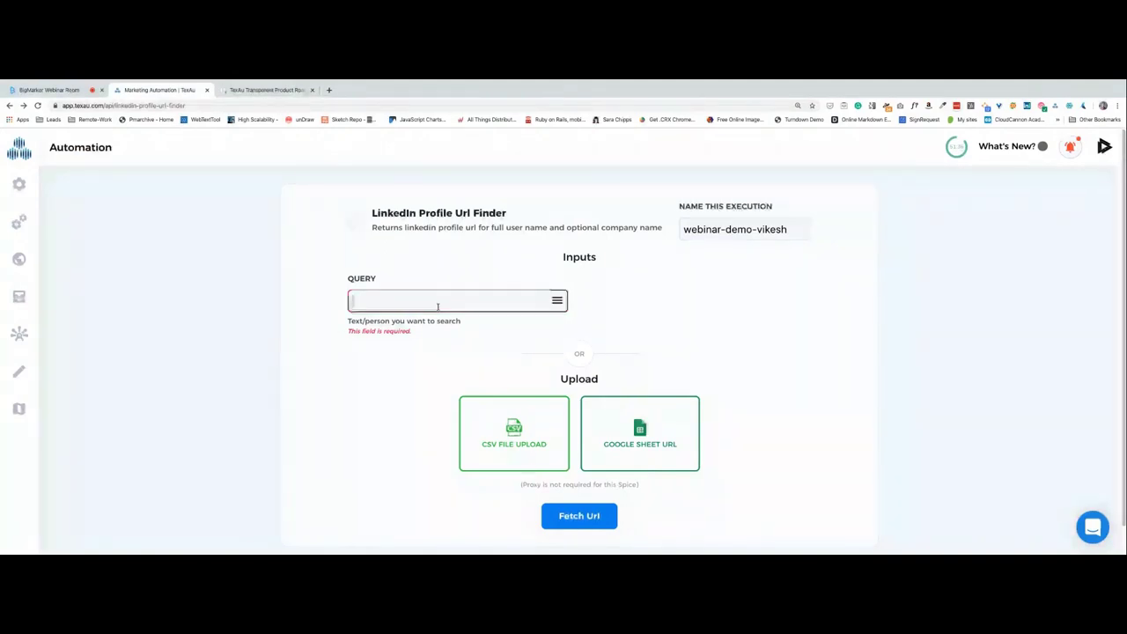
type("Vikes")
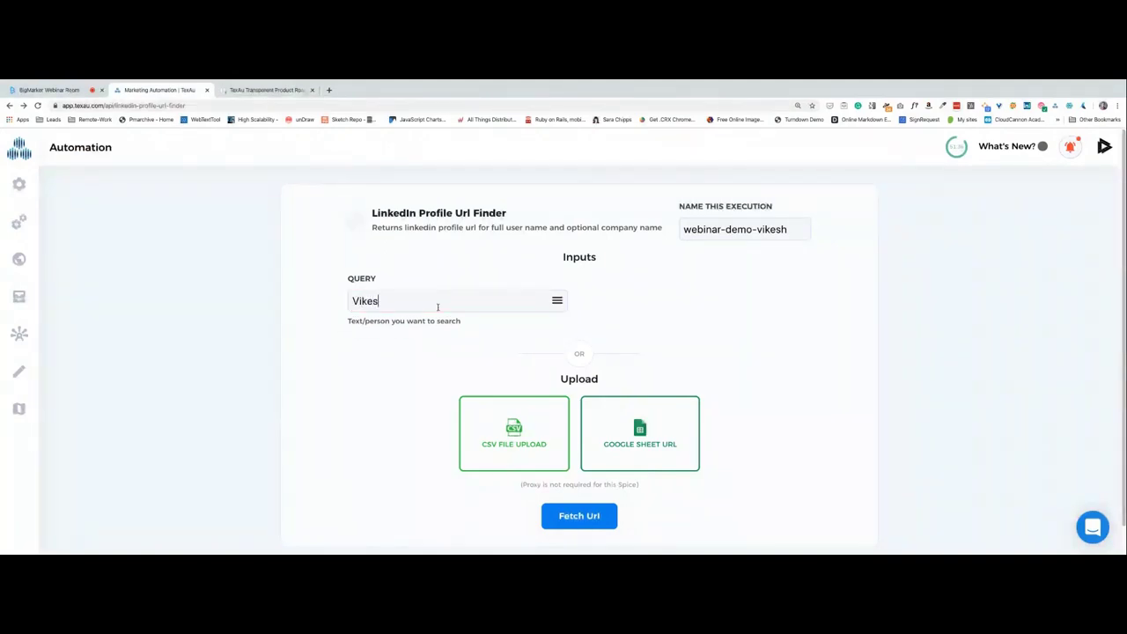
type("h Tiwari")
type("Eulercoder")
key("BackSpace")
key("BackSpace")
key("BackSpace")
key("BackSpace")
key("BackSpace")
key("BackSpace")
key("BackSpace")
key("BackSpace")
key("BackSpace")
key("BackSpace")
key("BackSpace")
type("TexAu")
key("BackSpace")
key("BackSpace")
key("BackSpace")
key("BackSpace")
key("BackSpace")
type("eulercoders")
key("BackSpace")
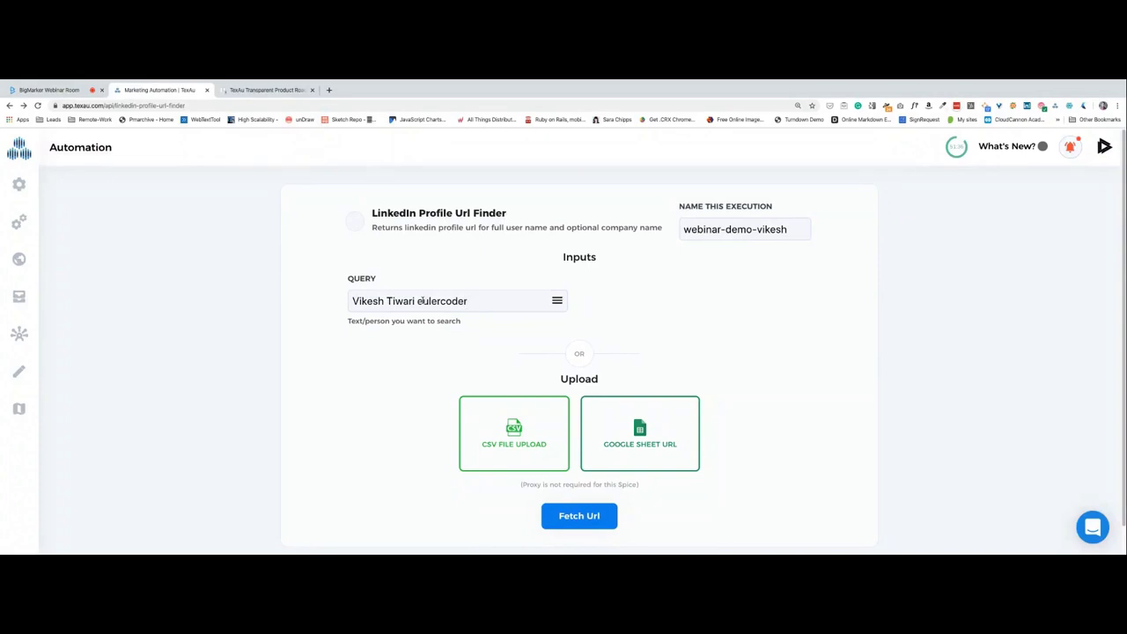
type(".com")
key("BackSpace")
key("BackSpace")
key("BackSpace")
key("BackSpace")
key("BackSpace")
key("BackSpace")
key("BackSpace")
key("BackSpace")
key("BackSpace")
key("BackSpace")
key("BackSpace")
key("BackSpace")
key("BackSpace")
key("BackSpace")
Run the profile URL search and expand the completed run's logs on the Results page.
left_click(579, 514)
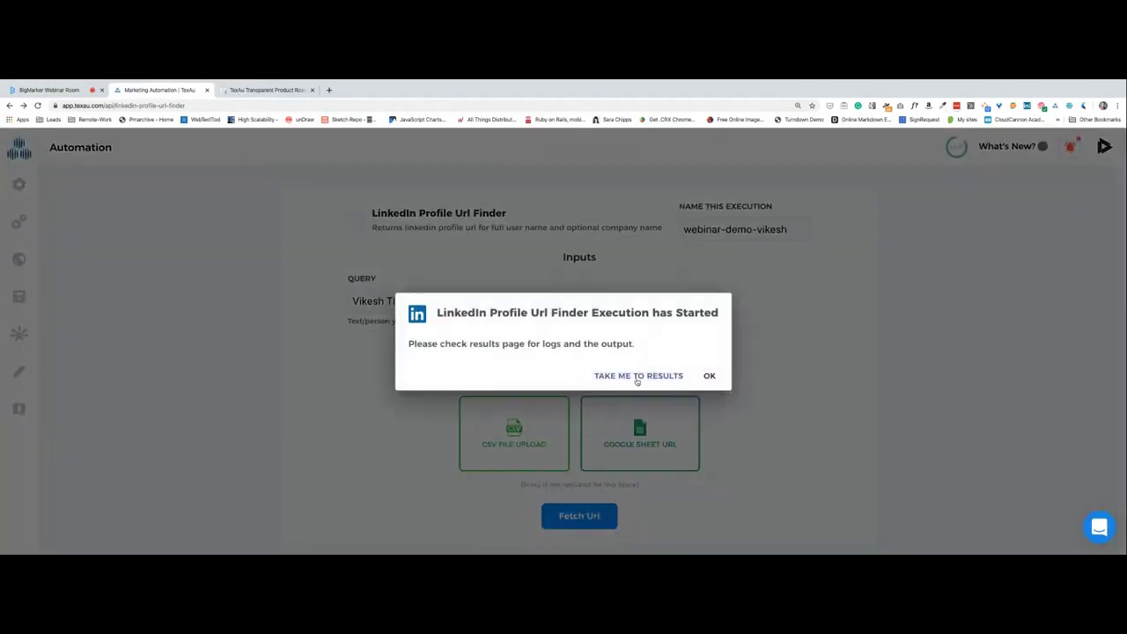
left_click(627, 375)
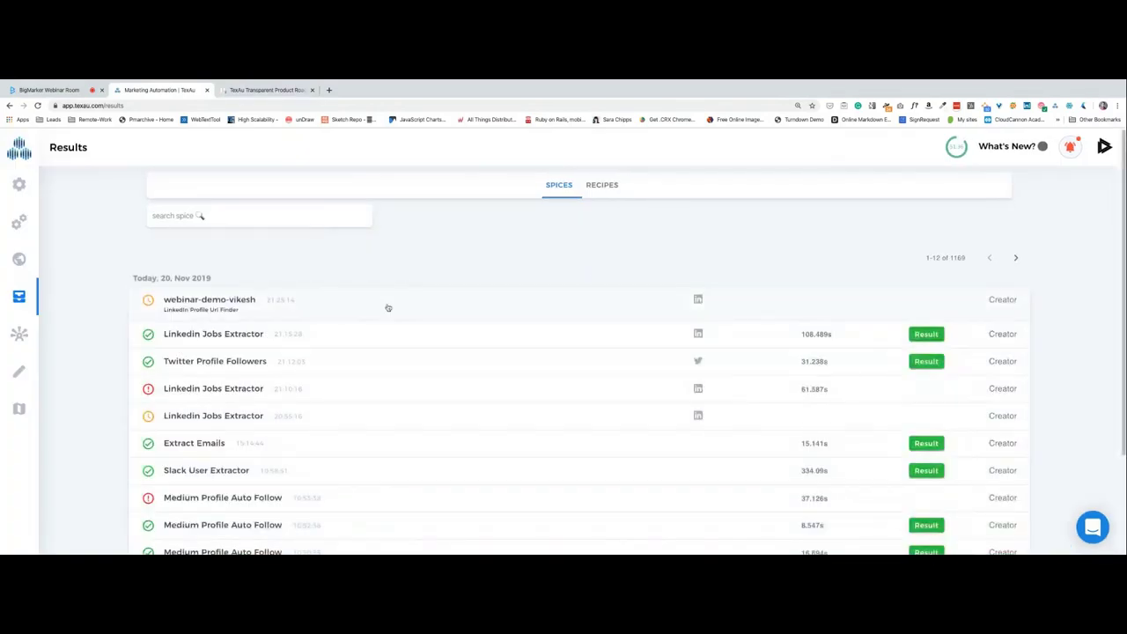
left_click(186, 307)
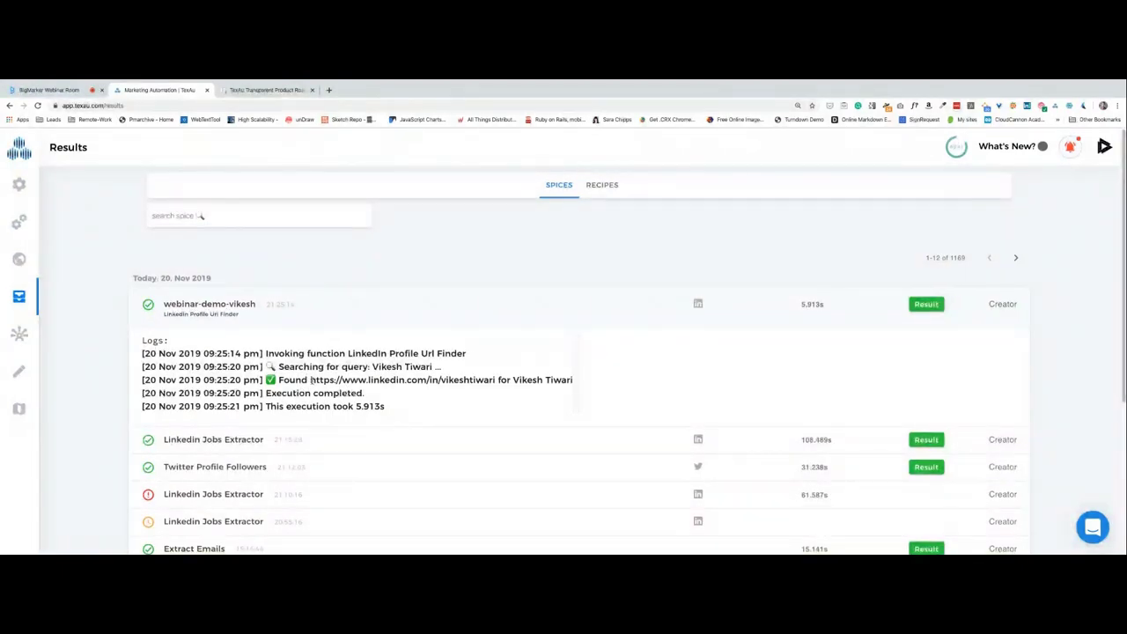
Select the found LinkedIn profile URL in the logs and open a blank new browser tab.
left_click_drag(310, 379, 495, 379)
key("ctrl+c")
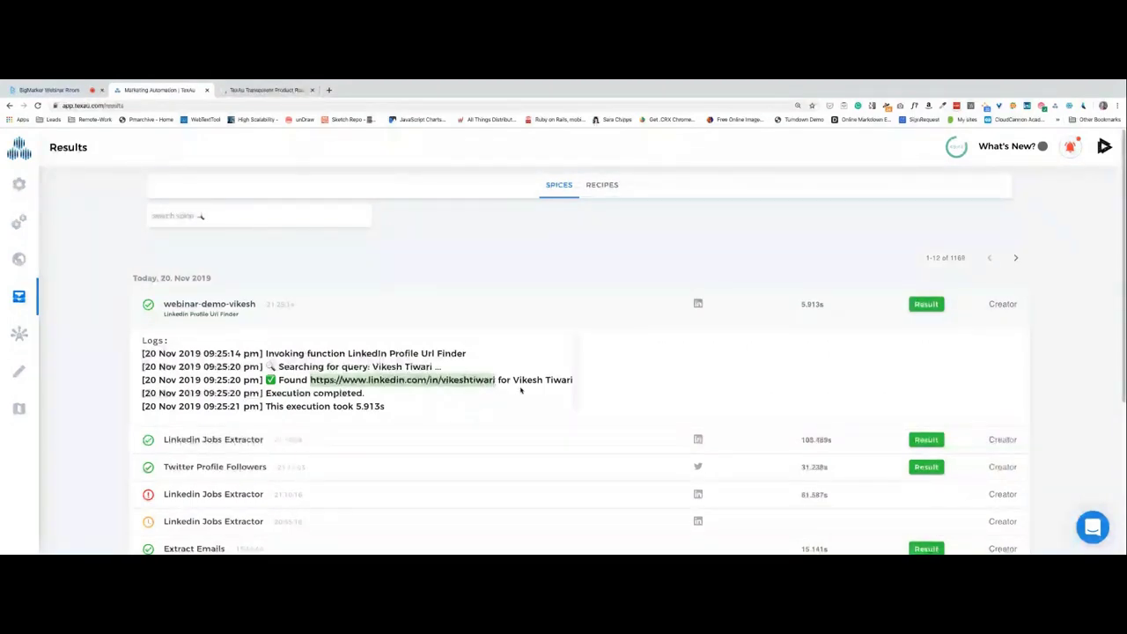
key("ctrl+t")
left_click(173, 94)
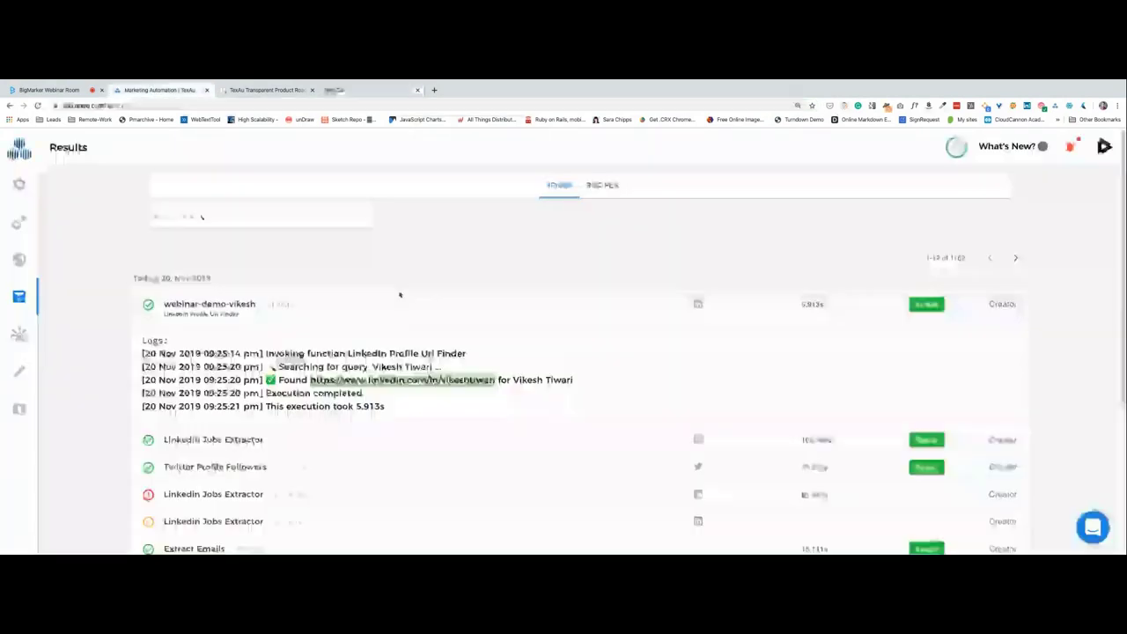
left_click(348, 91)
Load the copied LinkedIn profile URL in the new tab, then return to TexAu's results log.
key("ctrl+v")
key("Return")
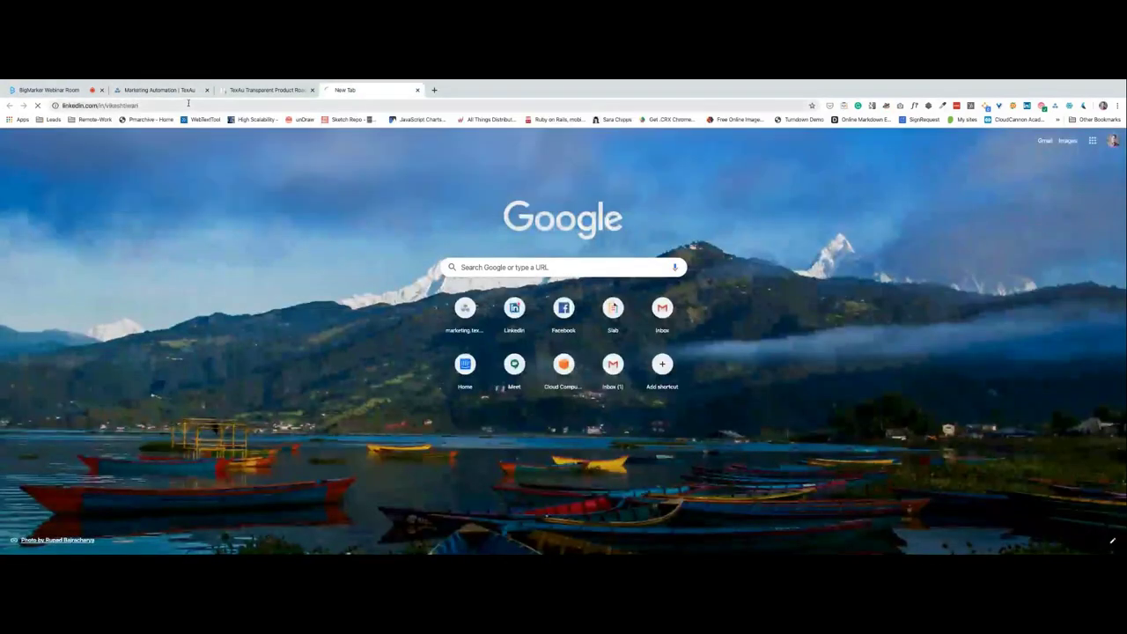
left_click(48, 89)
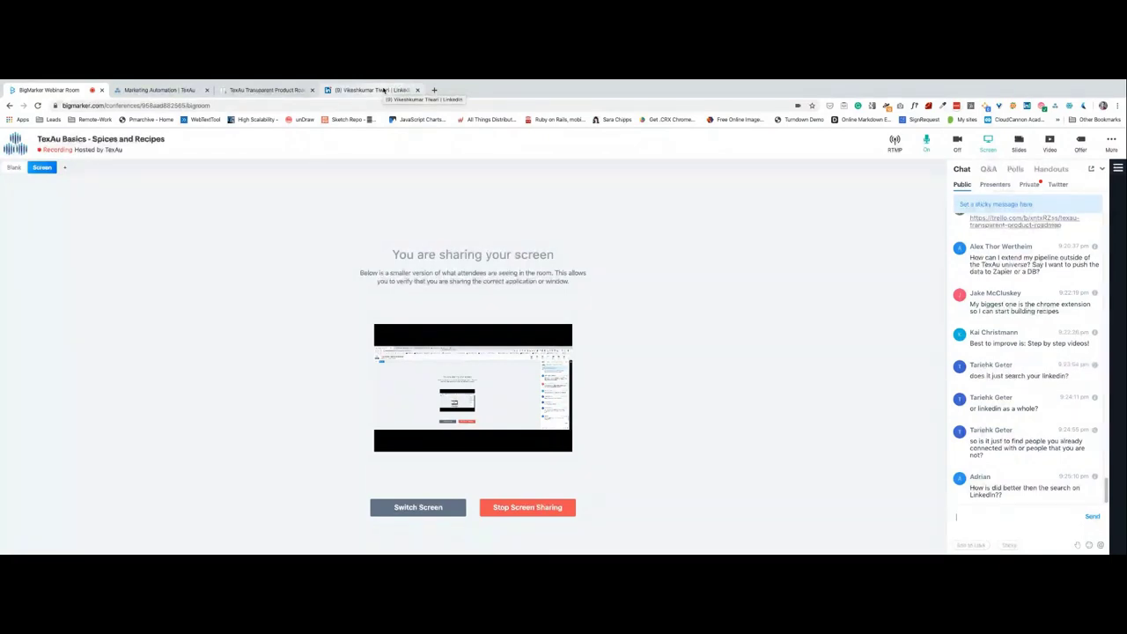
left_click(383, 91)
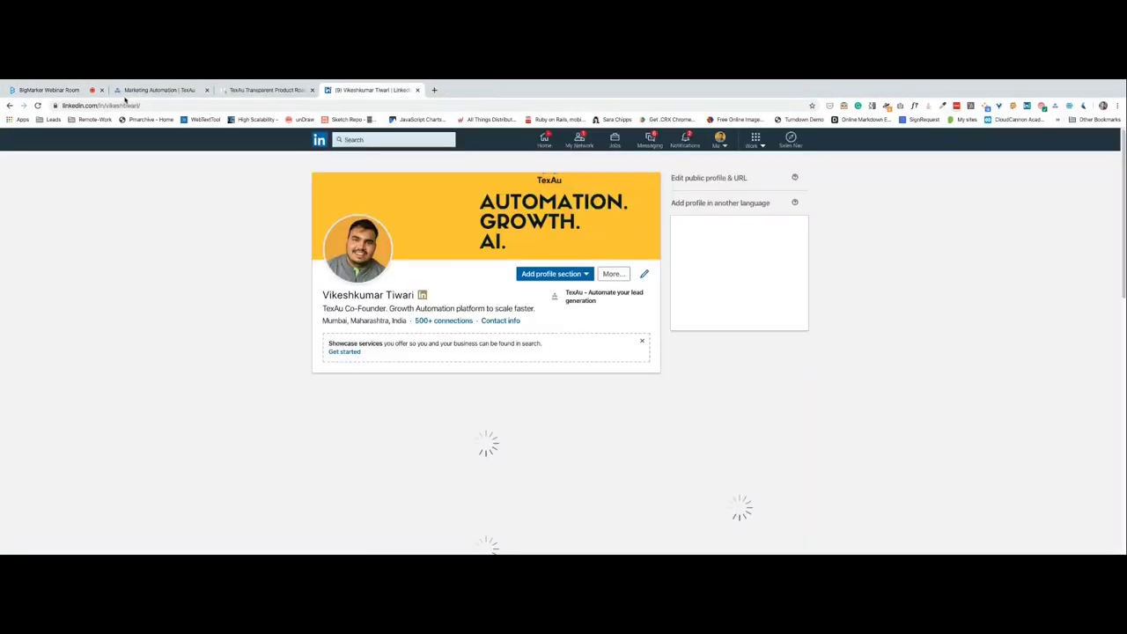
left_click(128, 97)
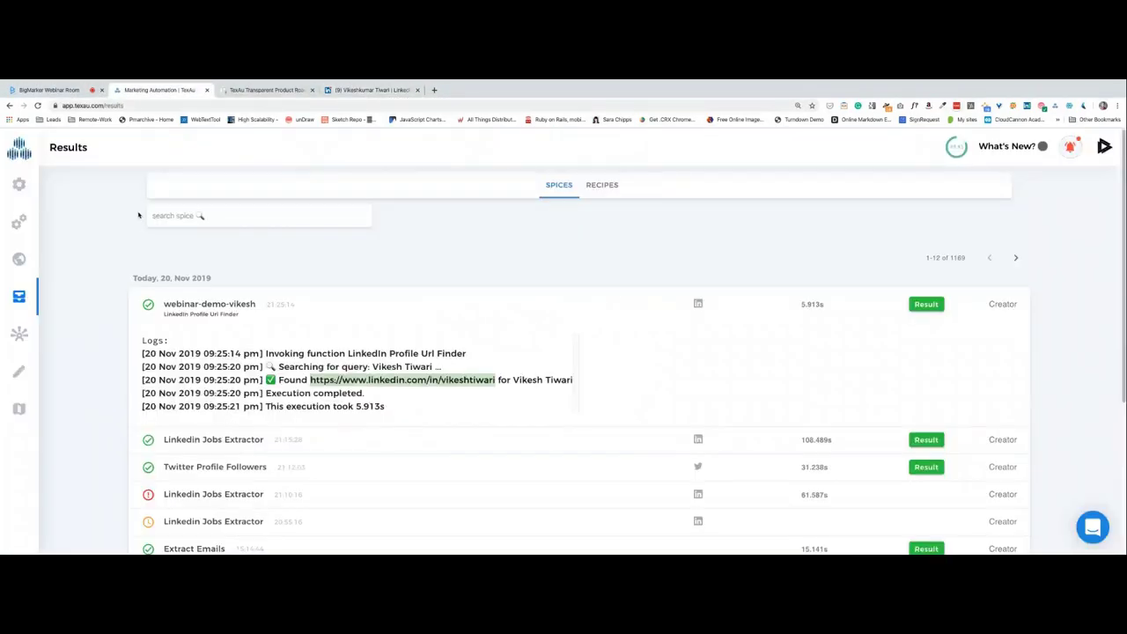
left_click(360, 304)
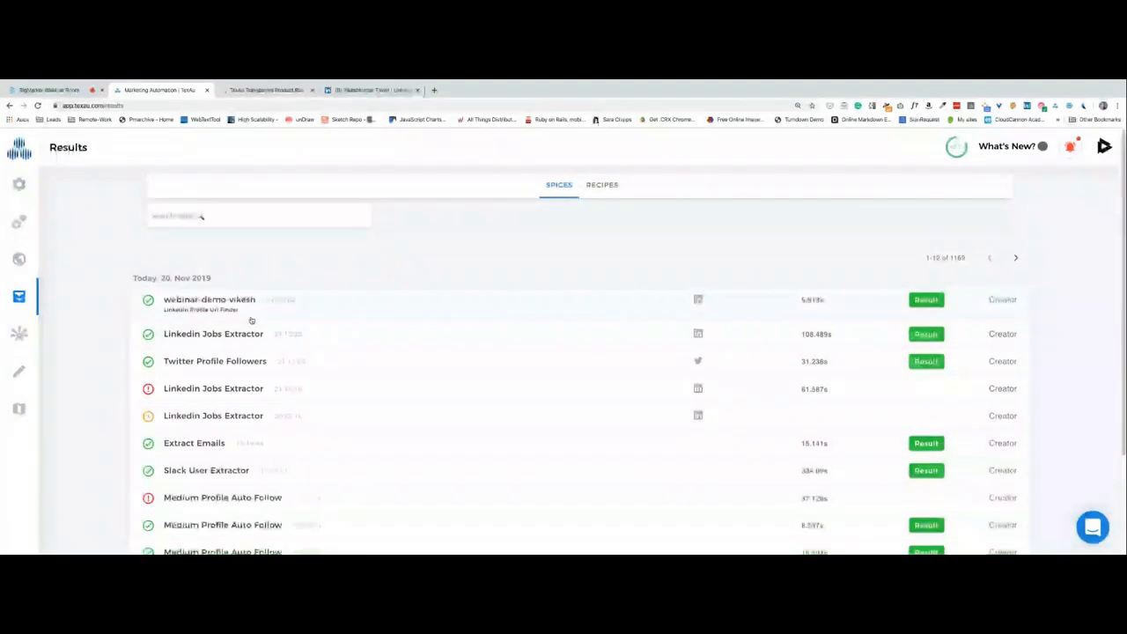
left_click(255, 308)
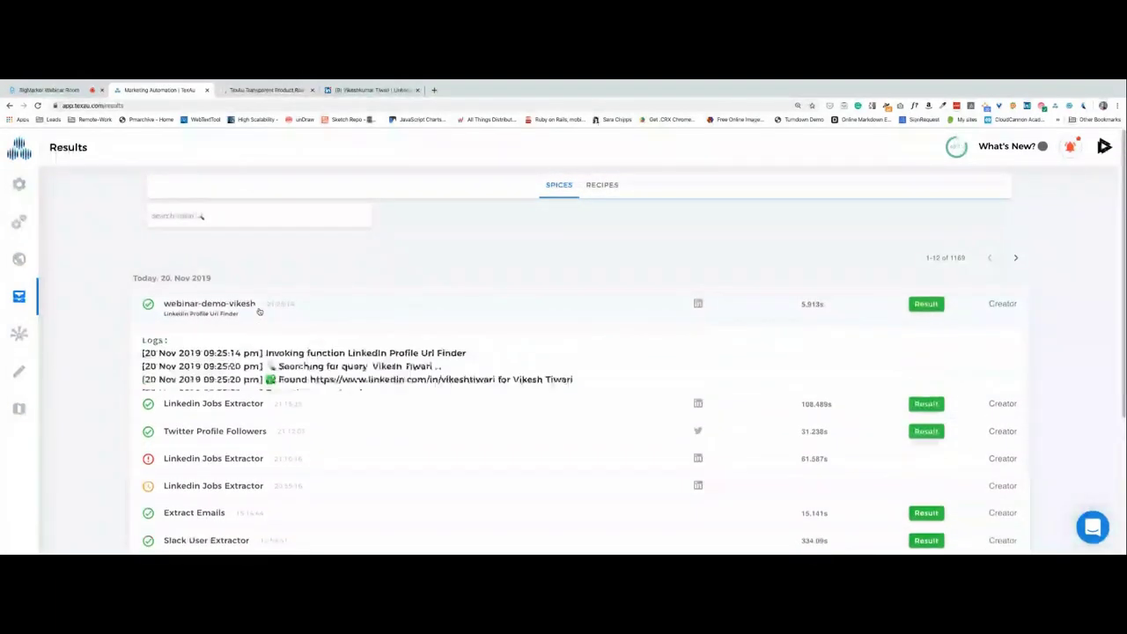
left_click(259, 312)
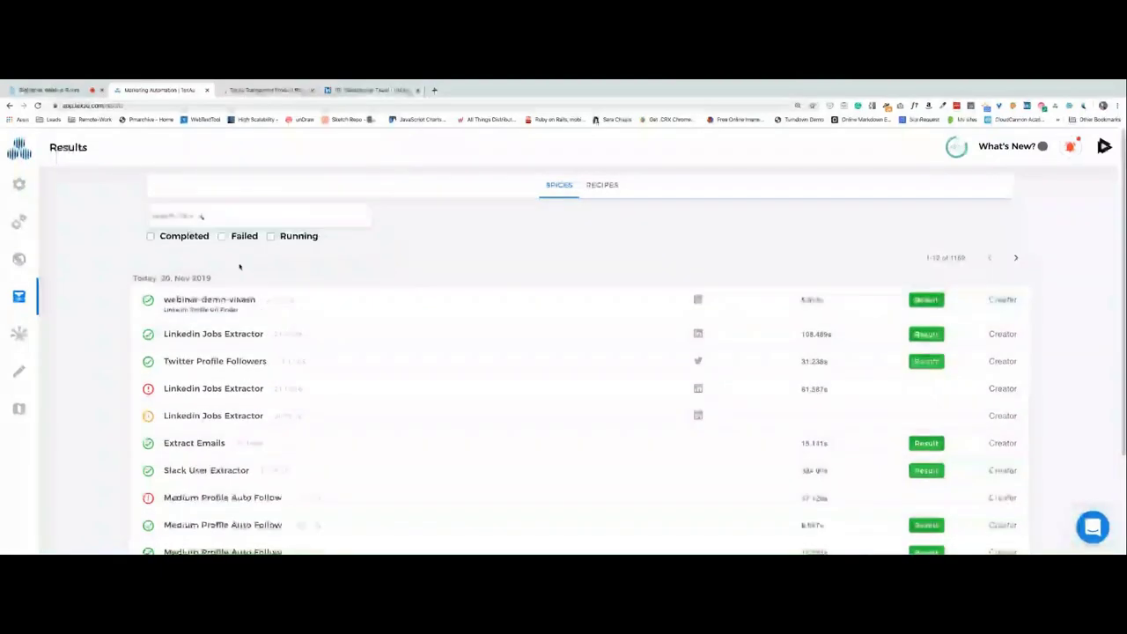
left_click(330, 312)
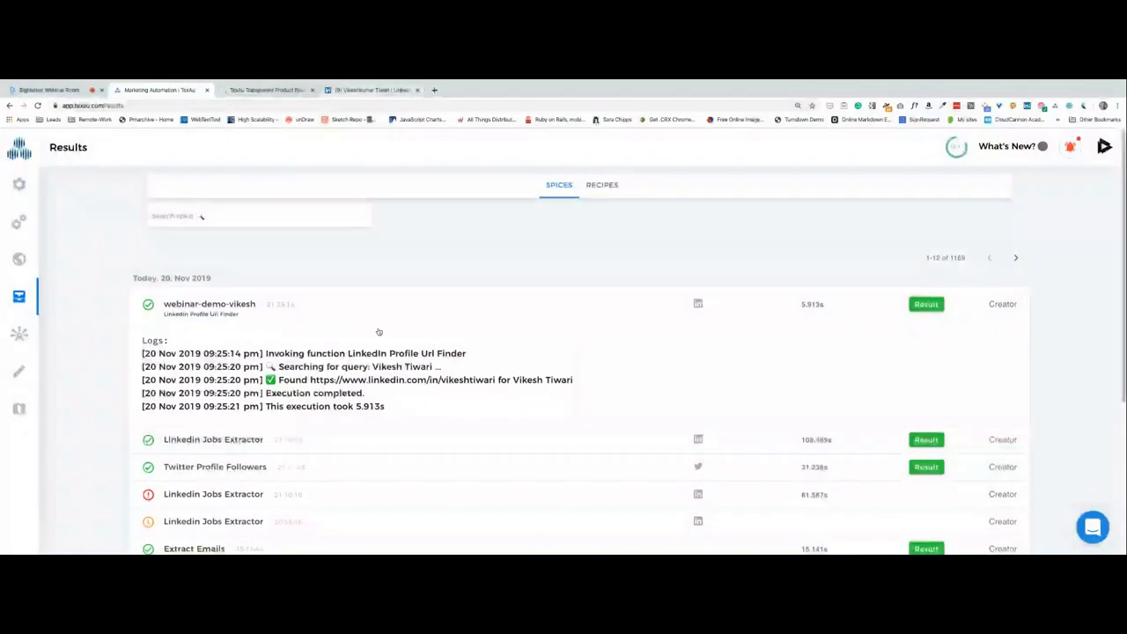
left_click(370, 90)
scroll(239, 340, "down", 3)
scroll(238, 341, "down", 5)
scroll(239, 341, "up", 8)
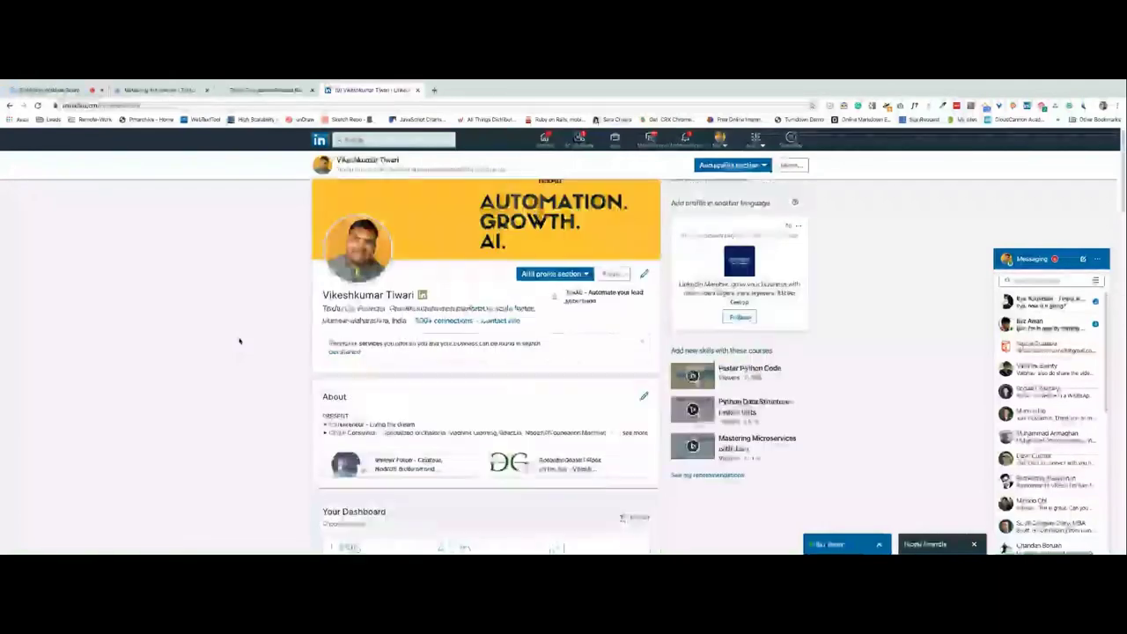
scroll(239, 341, "down", 1)
left_click(158, 90)
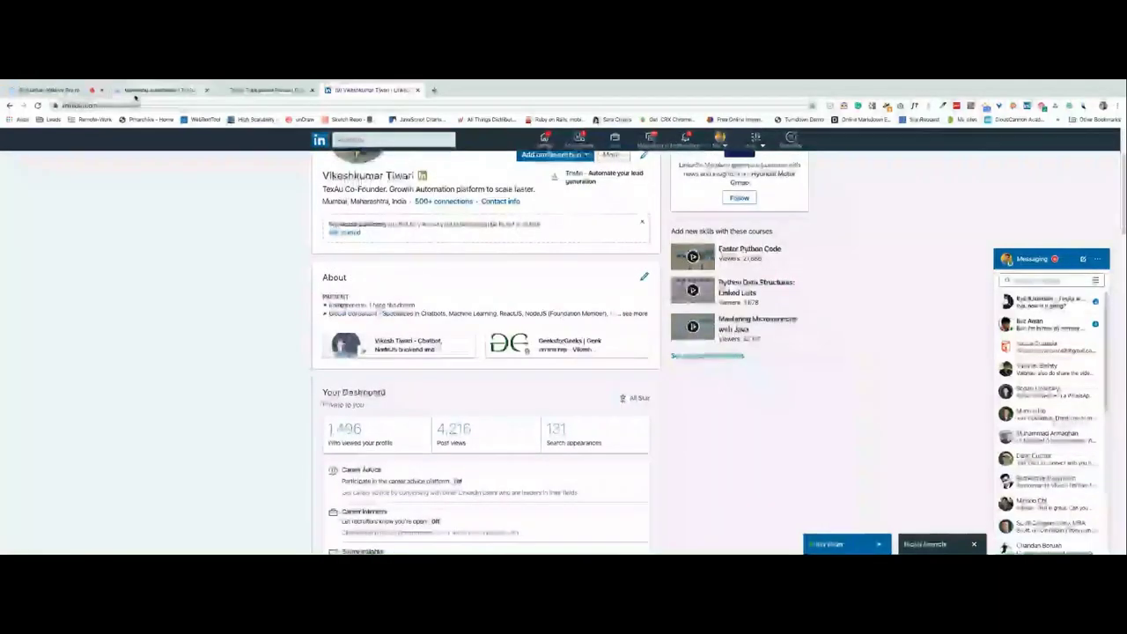
left_click(49, 90)
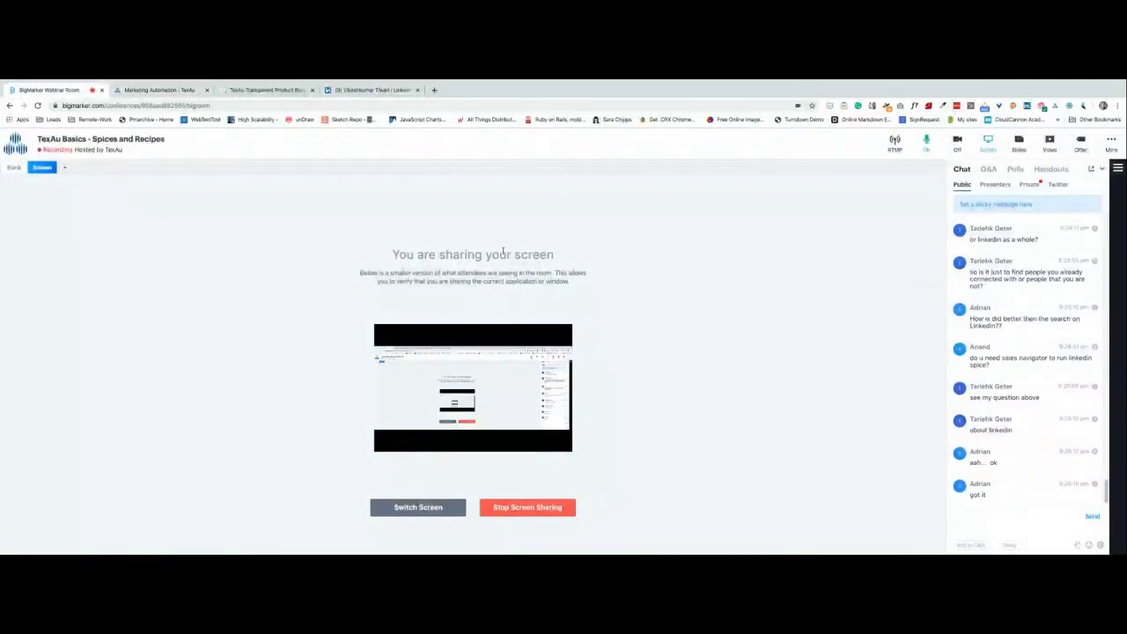
left_click(264, 89)
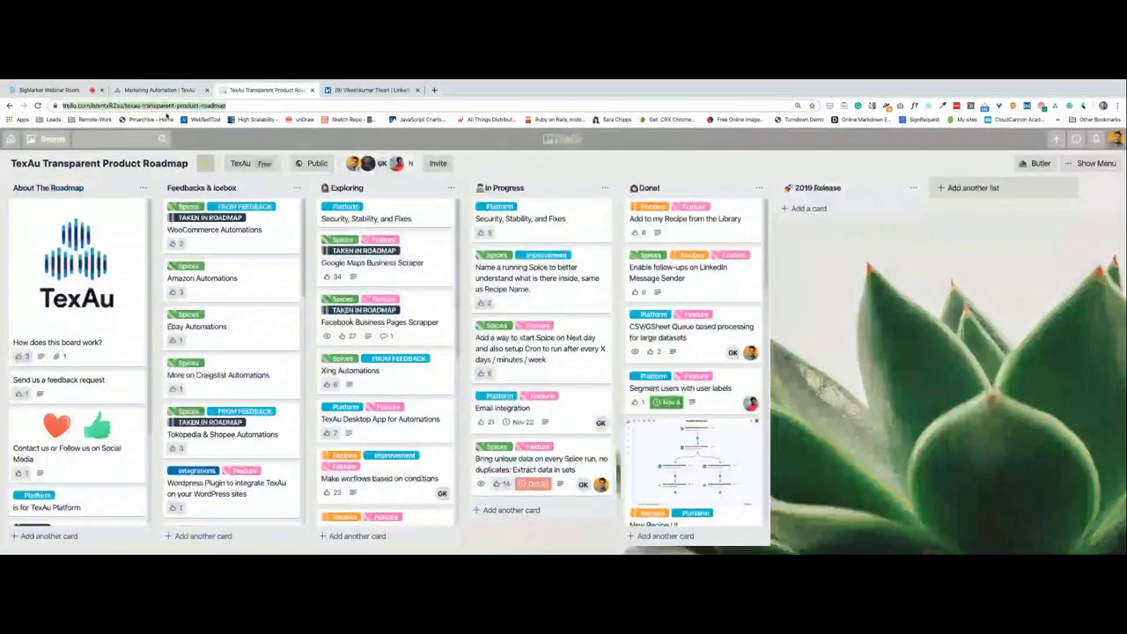
left_click(160, 90)
Open LinkedIn Profile Url Finder via a 'URL' search, choose Google Sheet input, and open a fresh tab.
left_click(18, 184)
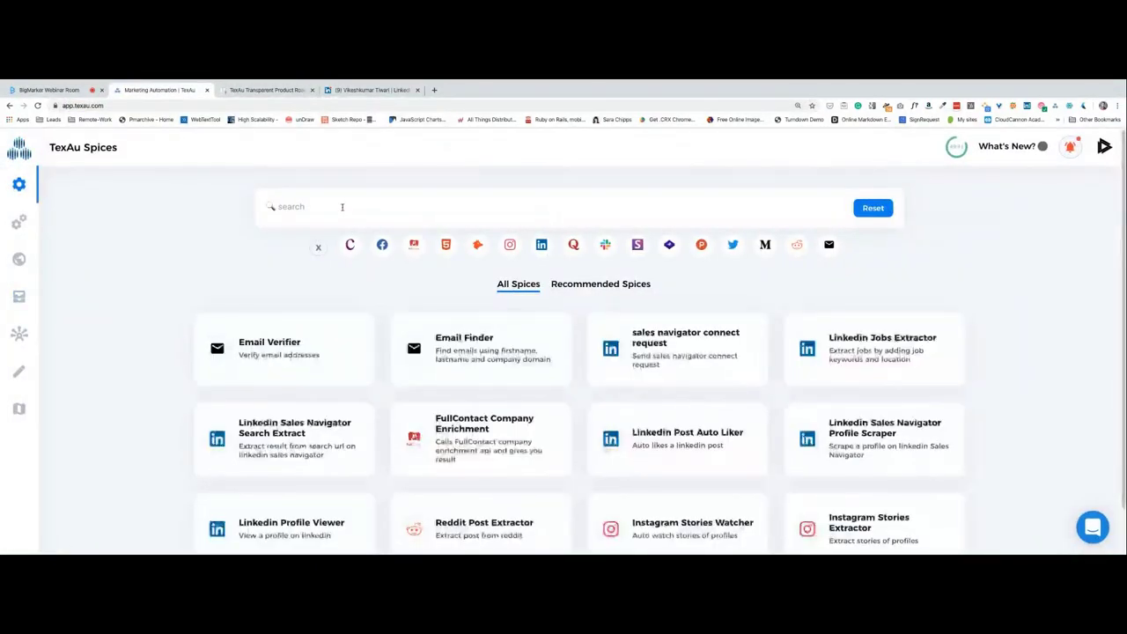
type("URL")
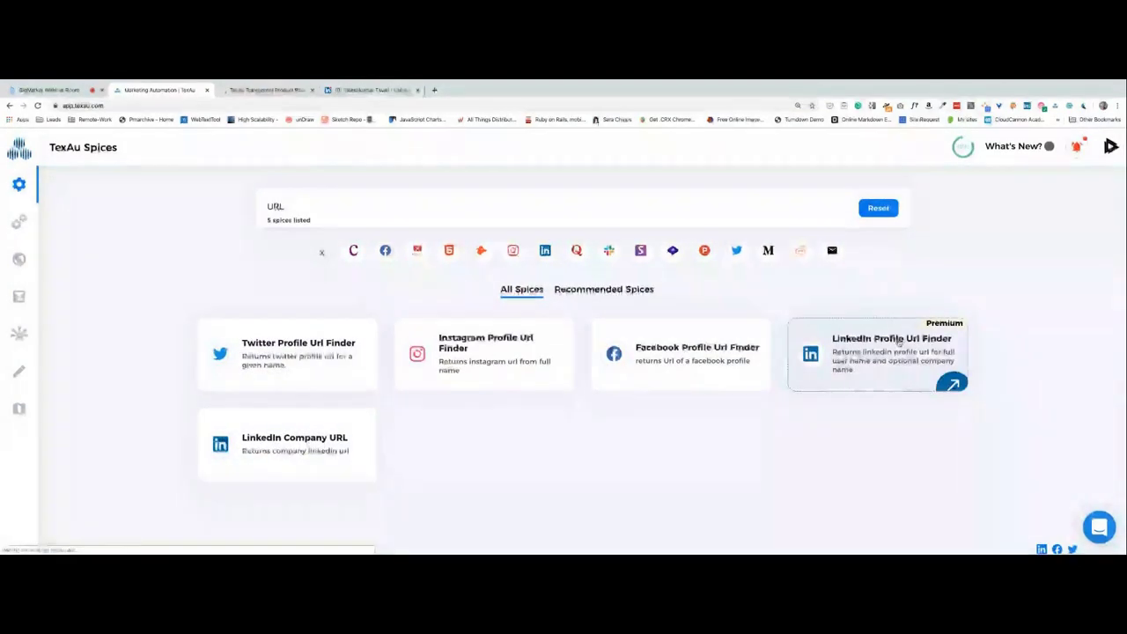
left_click(947, 326)
left_click(649, 432)
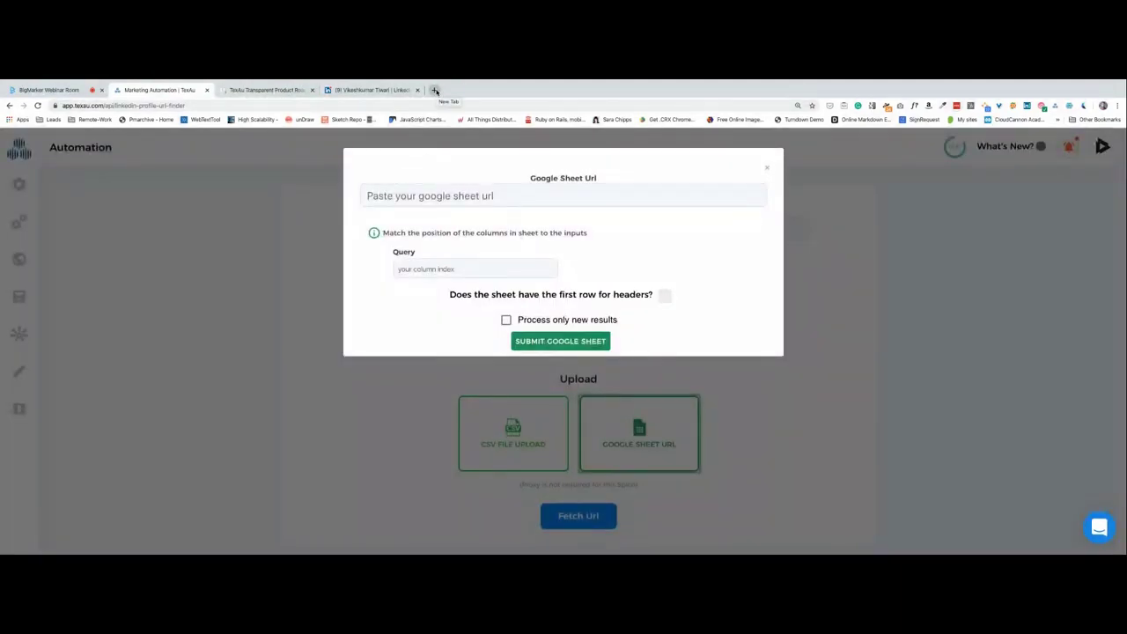
left_click(435, 91)
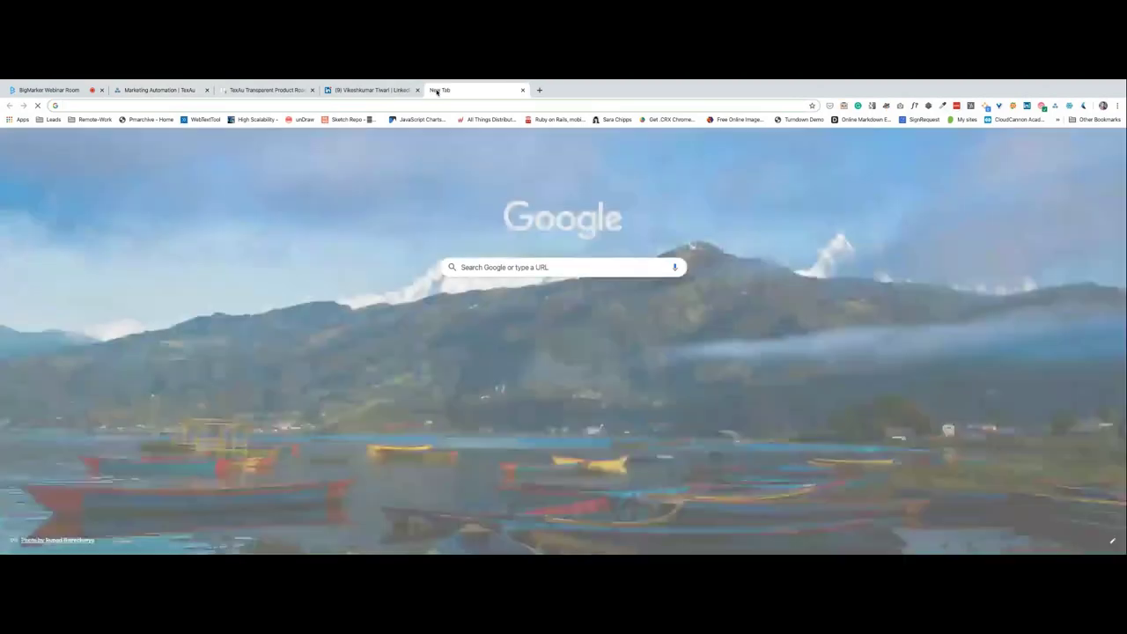
Go to sheets.google.com and create a new blank spreadsheet.
type("gshee")
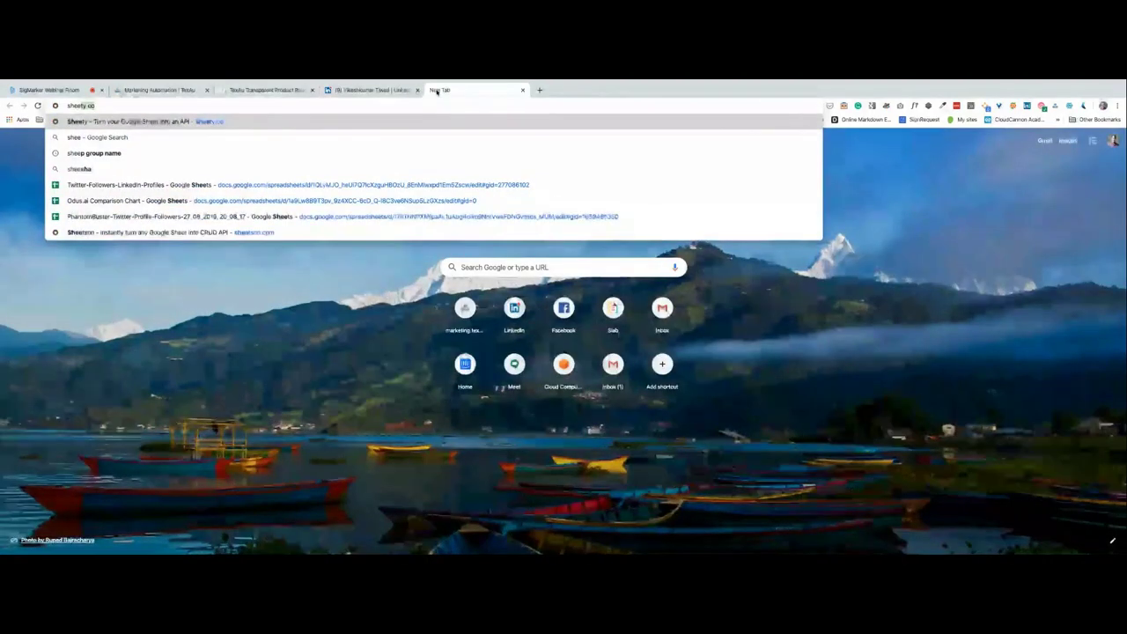
type("t.goo")
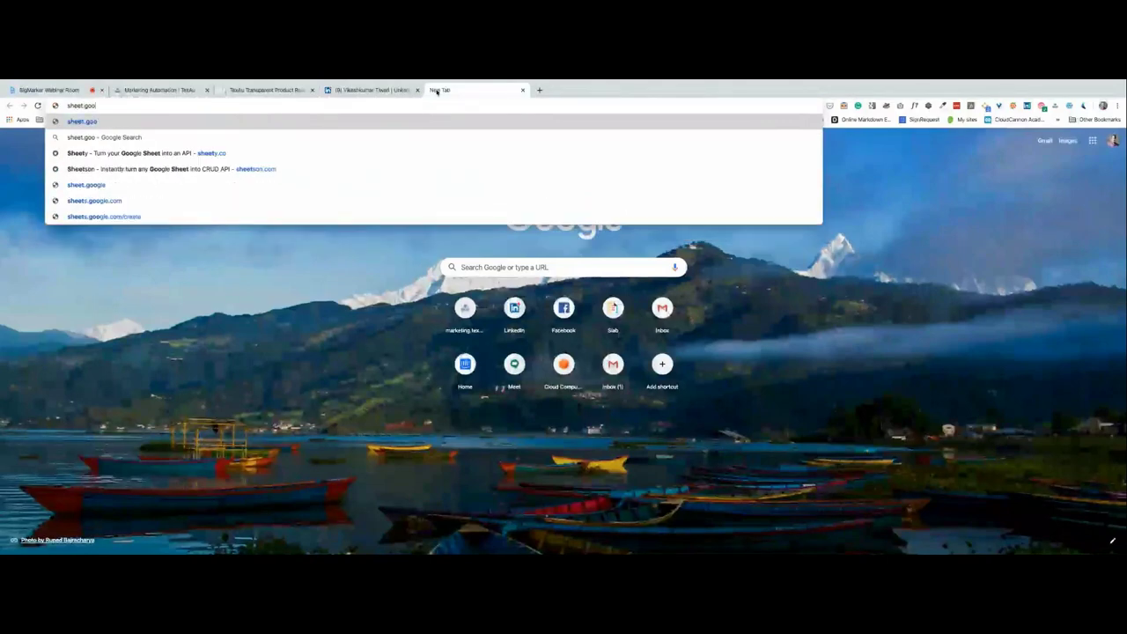
key("Down")
key("Down")
key("Down")
key("Down")
key("Down")
key("Return")
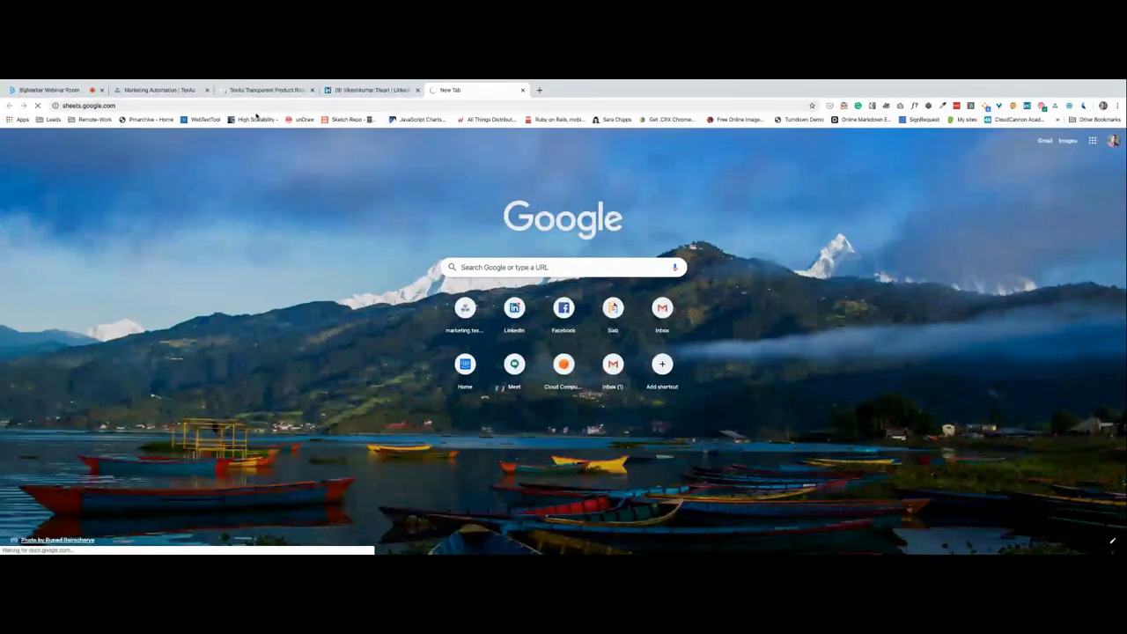
left_click(222, 107)
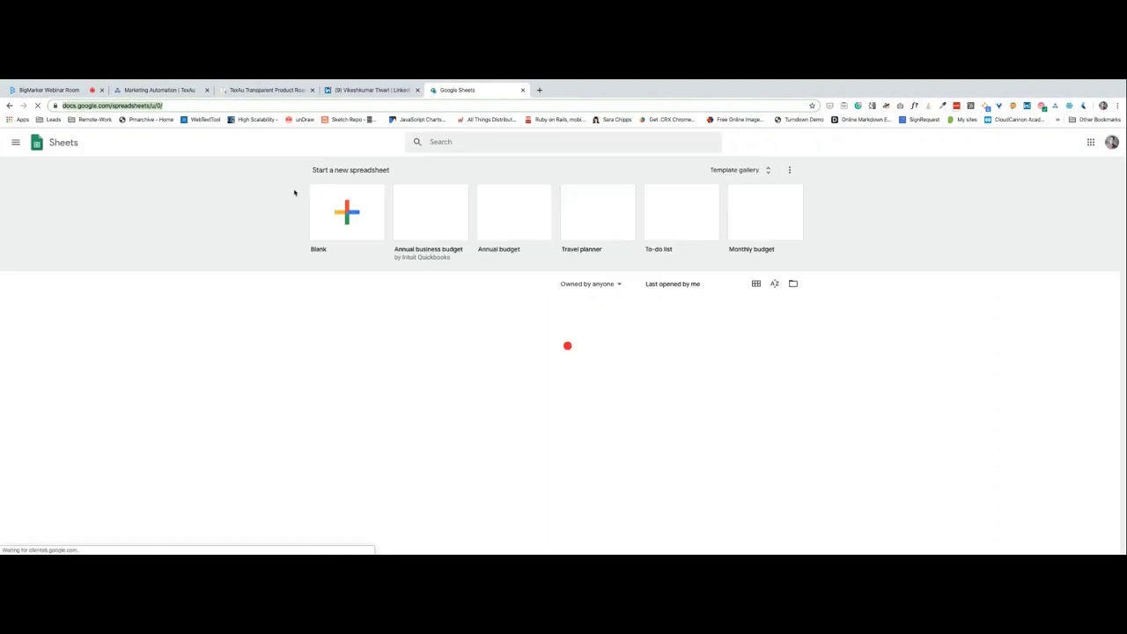
left_click(352, 211)
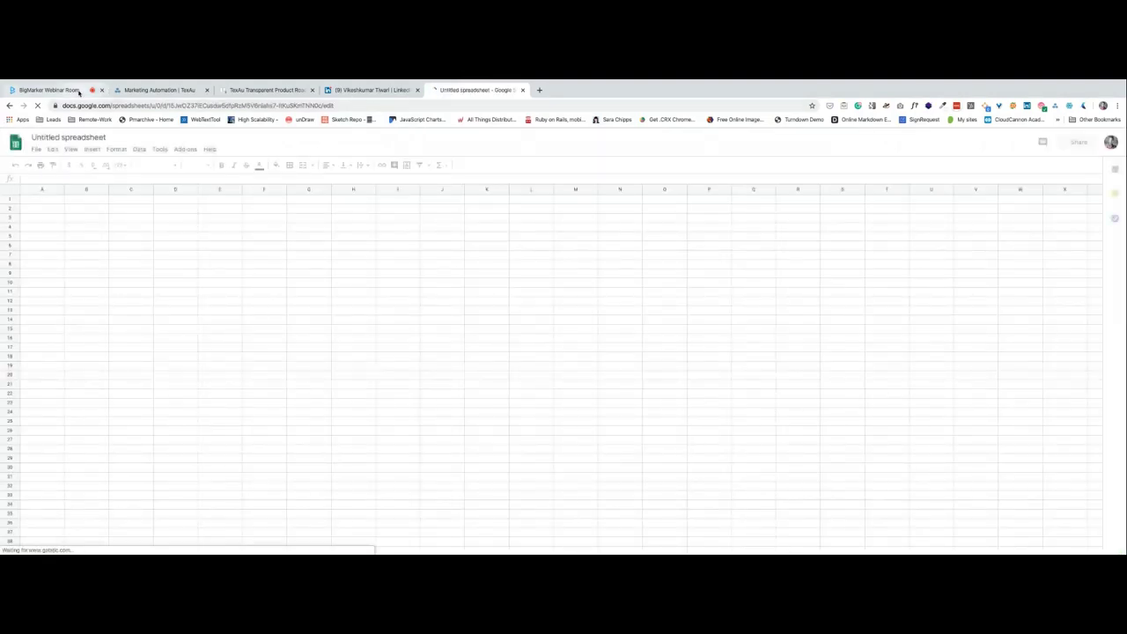
Title the new spreadsheet 'Webinar-URL-Finder-Demo'.
left_click(49, 90)
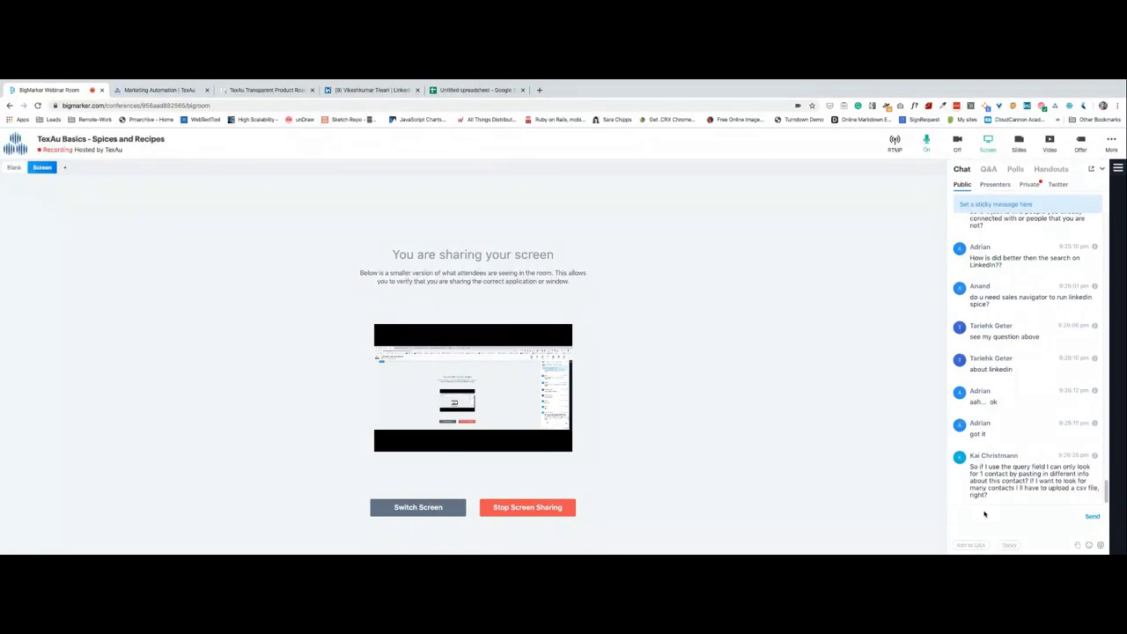
left_click(471, 90)
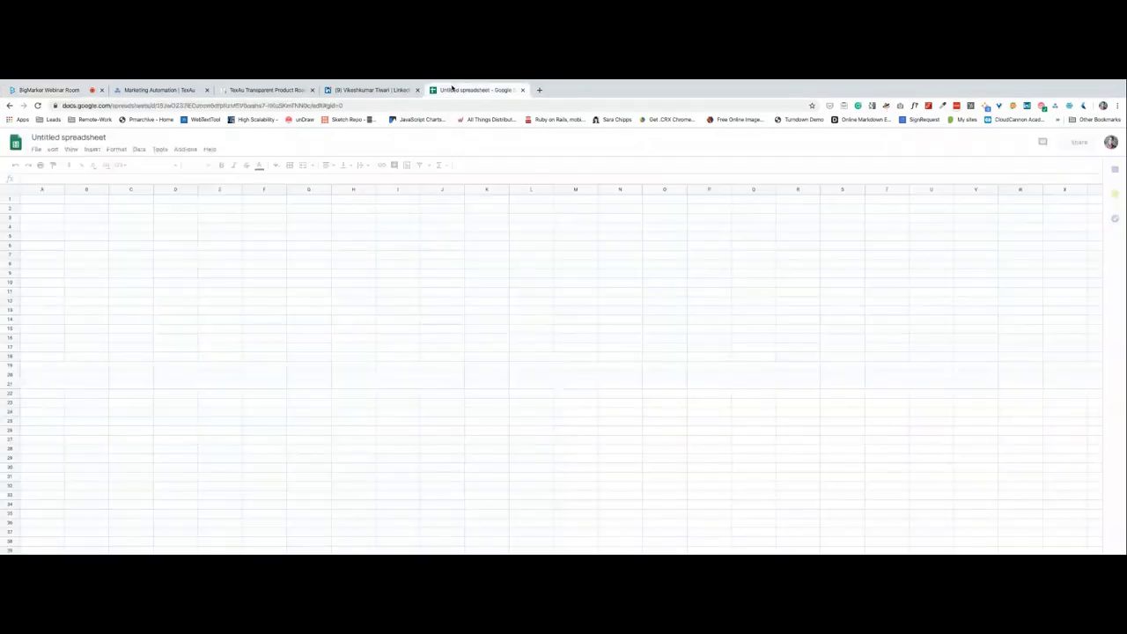
type("Webinar")
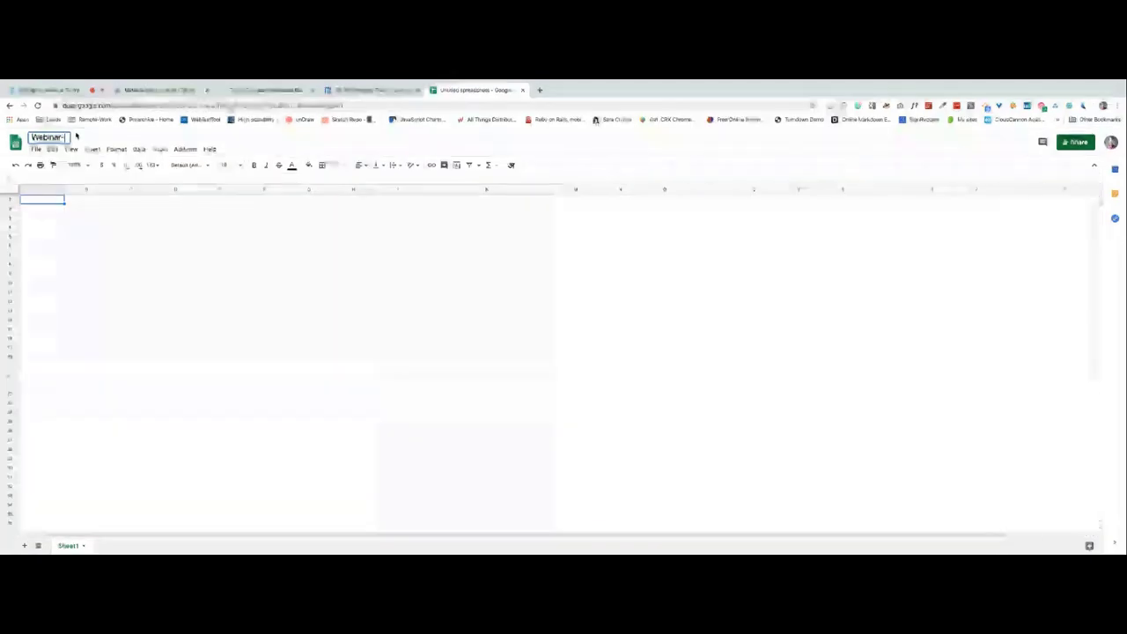
type("-URL-Finder-Demo")
key("Return")
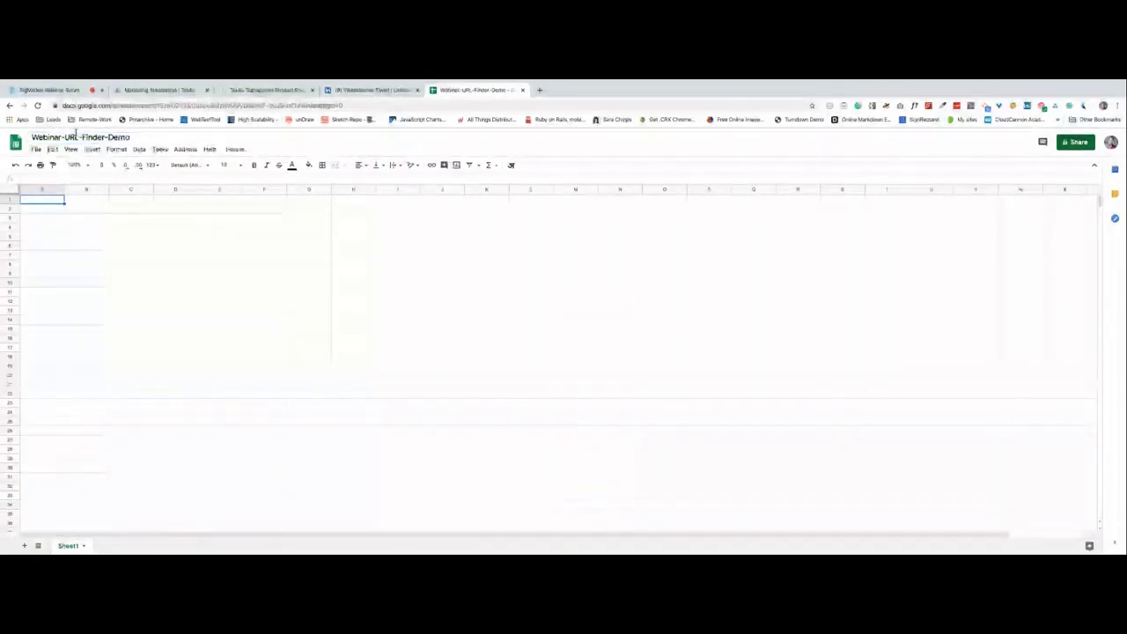
Enter the 'Query' header in A1 and widen column A for the queries.
type("U")
type("uery")
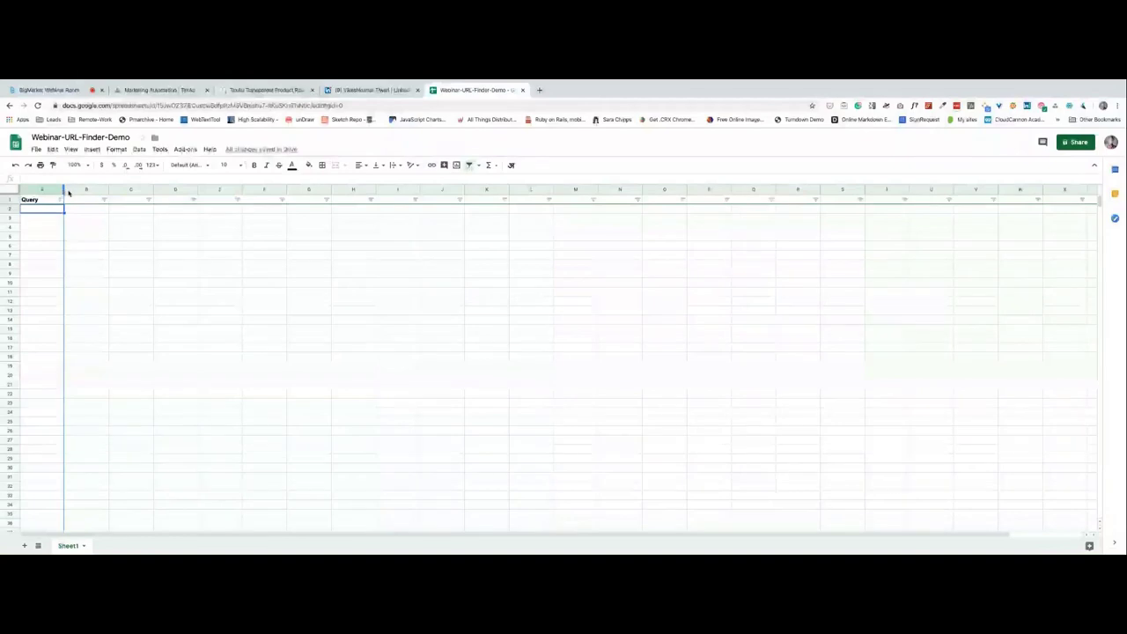
left_click_drag(65, 189, 189, 189)
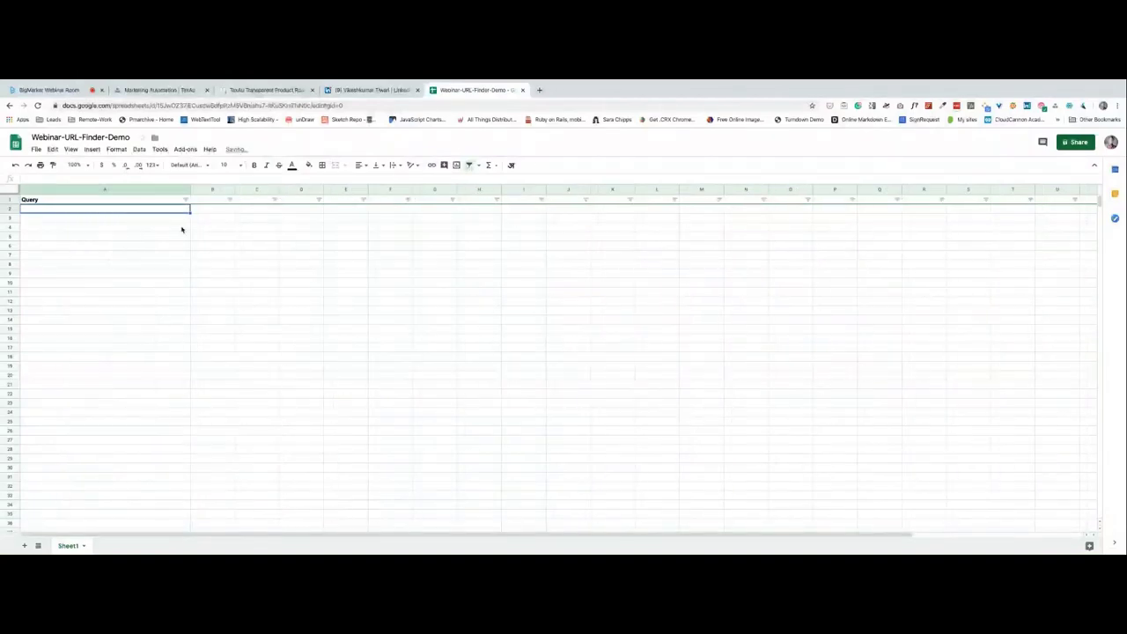
Zoom the webinar room, then return to the Webinar-URL-Finder-Demo spreadsheet.
key("ctrl+plus")
key("ctrl+plus")
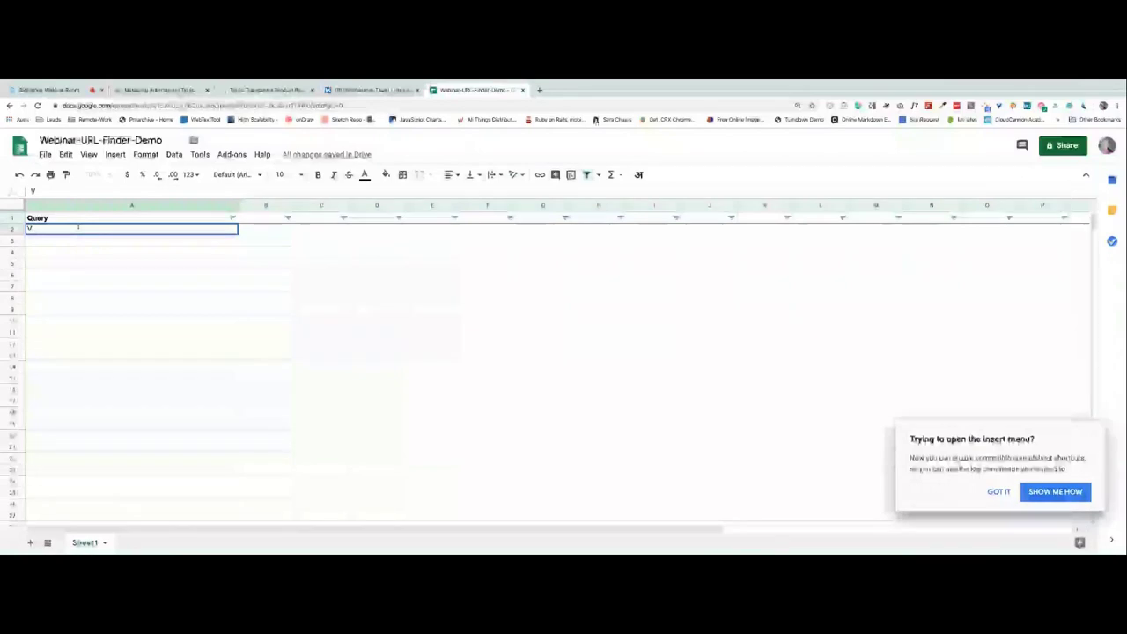
type("V")
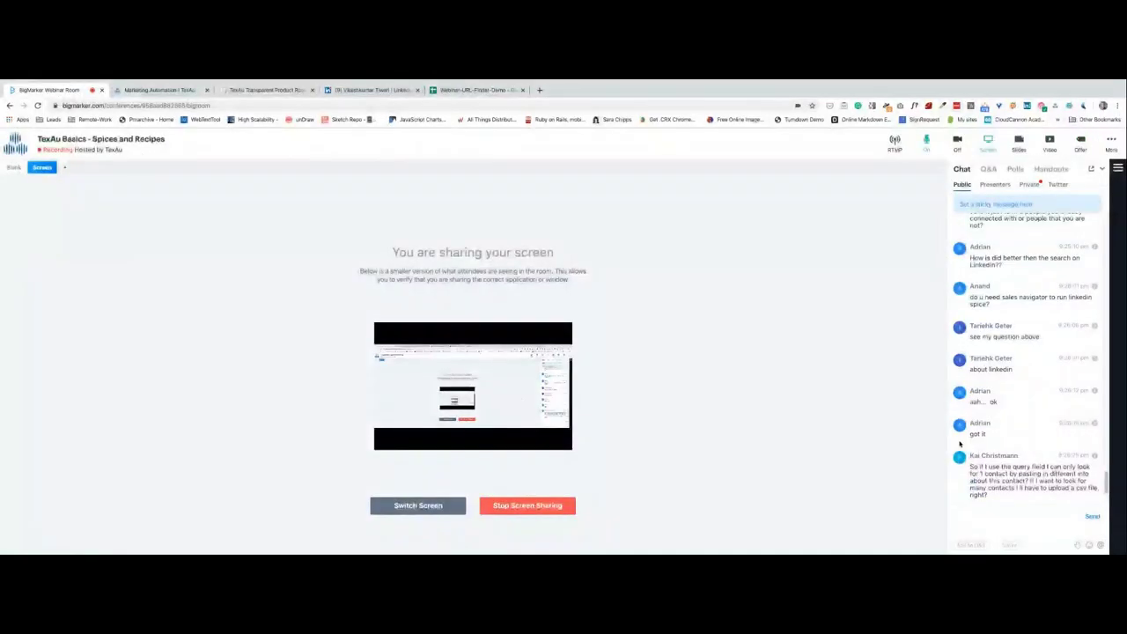
right_click(1013, 474)
left_click(827, 444)
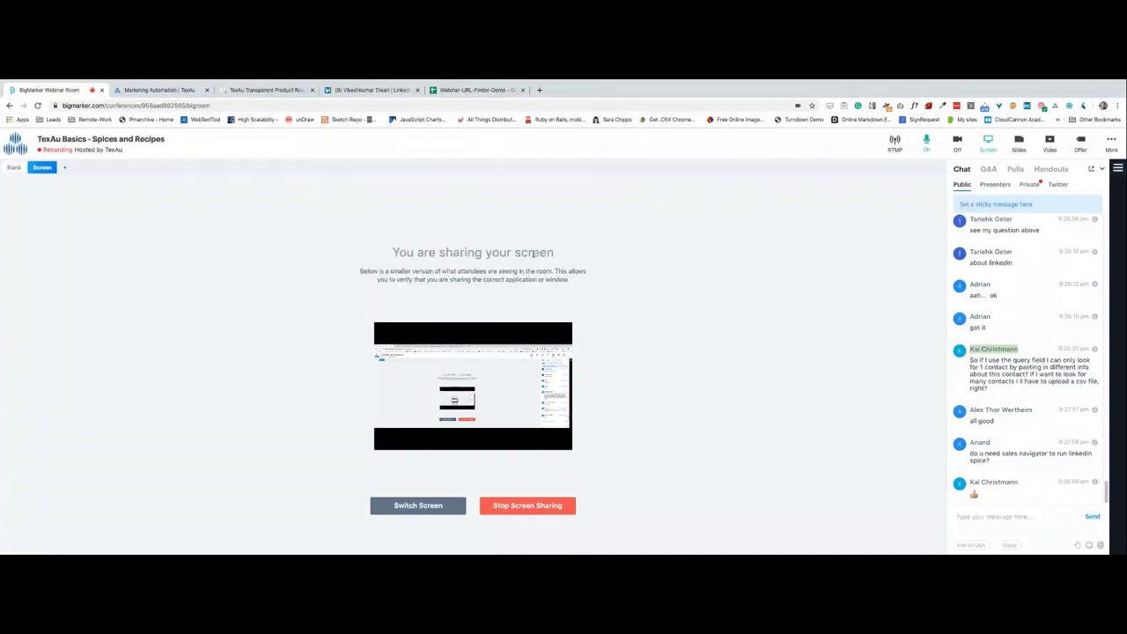
left_click(475, 90)
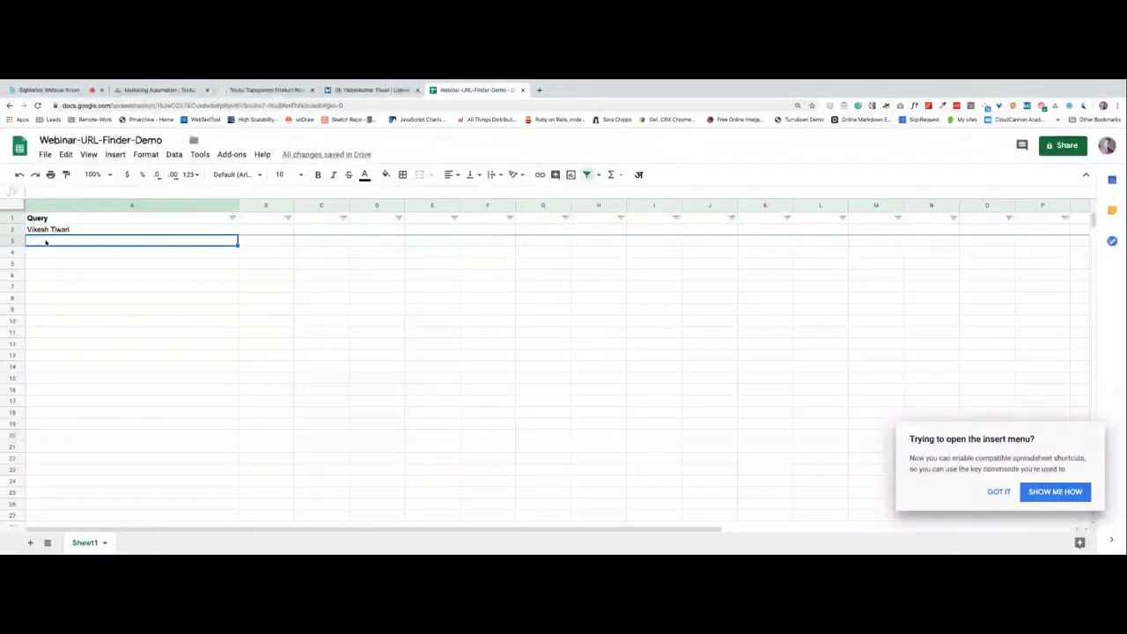
Enter a second person's full name in cell A3 of the Query column.
type("A")
key("BackSpace")
type("Bill Gates")
key("Return")
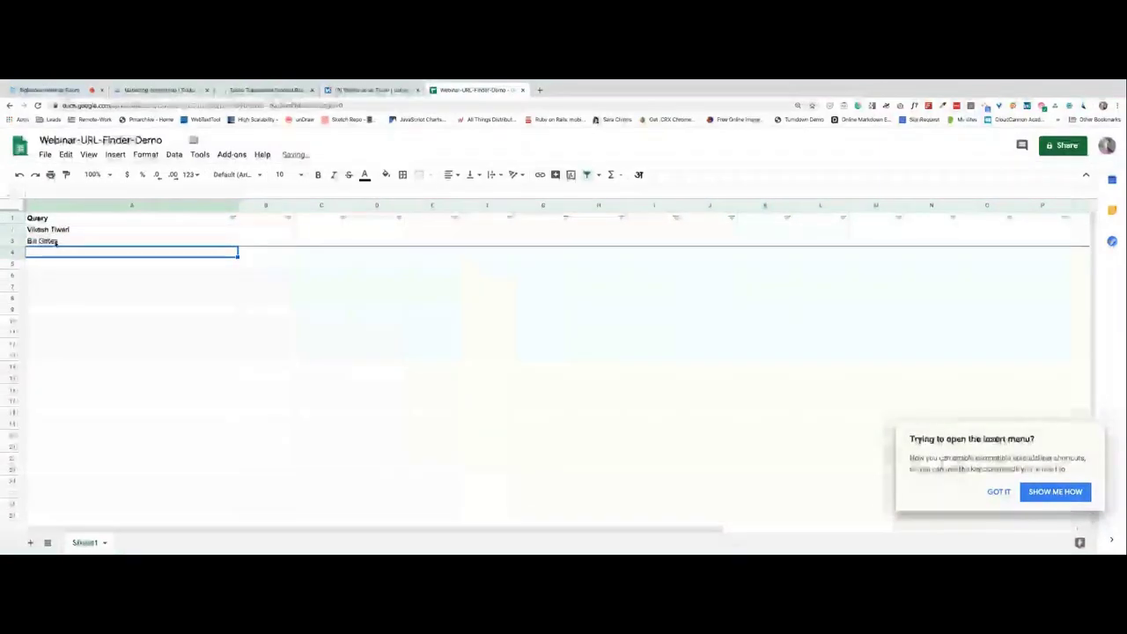
type("kai")
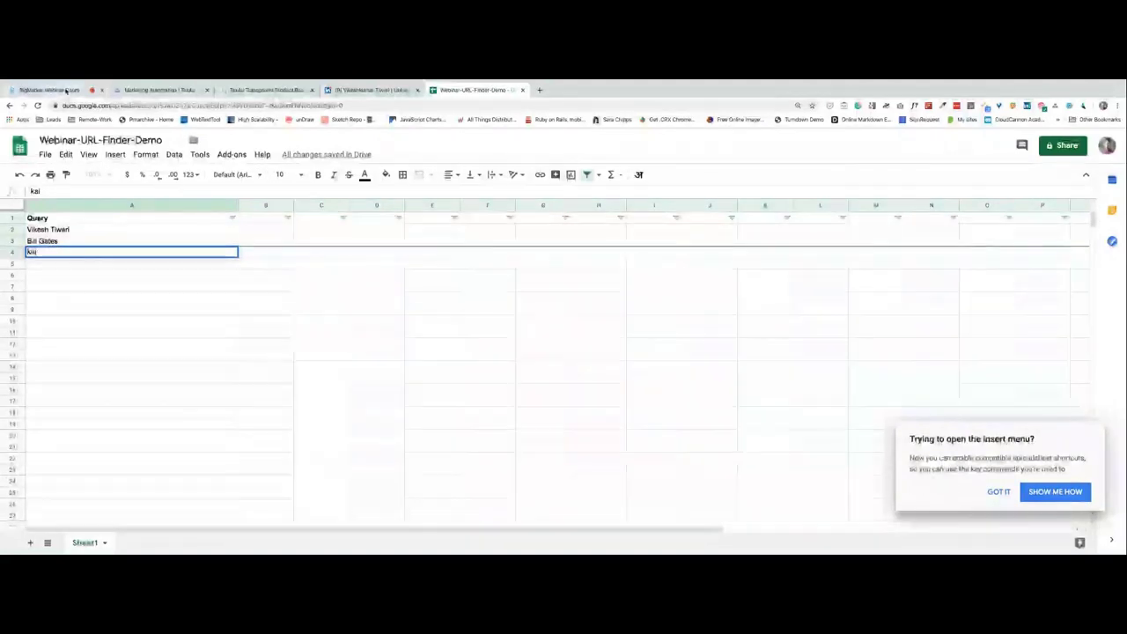
Copy an attendee's name from the webinar chat into cell A4.
left_click(52, 90)
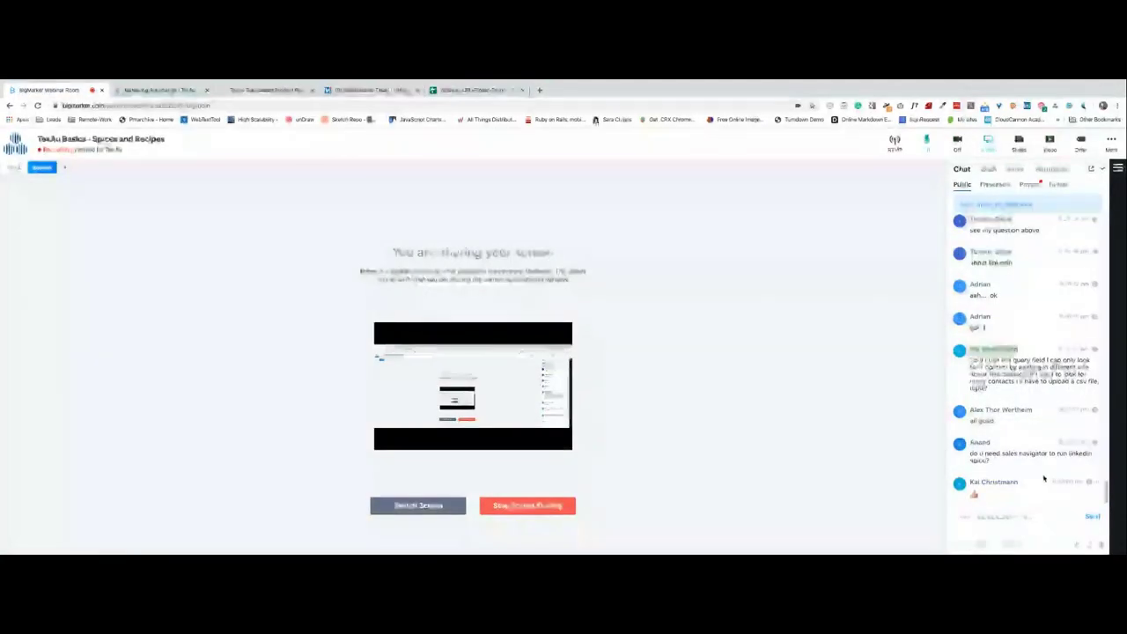
right_click(995, 481)
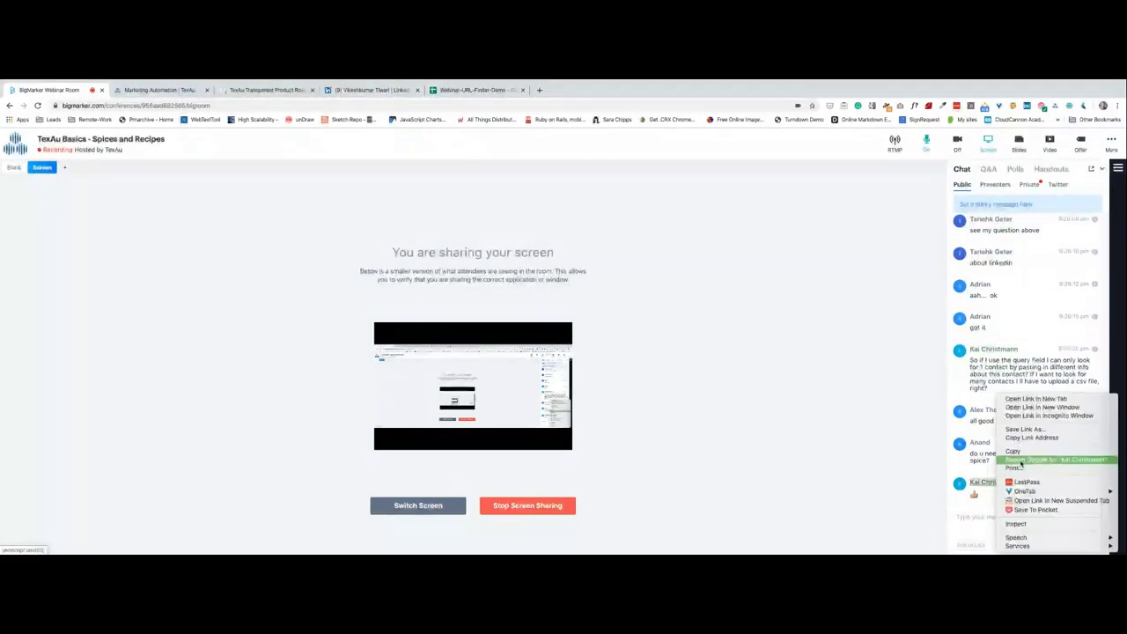
left_click(1013, 451)
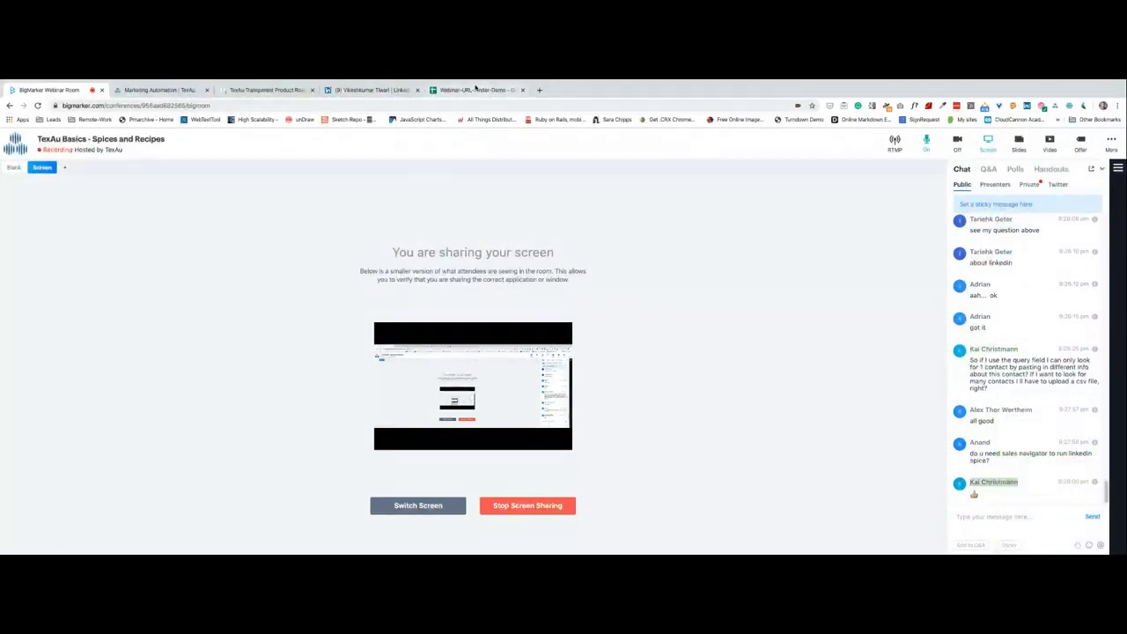
left_click(476, 90)
key("ctrl+v")
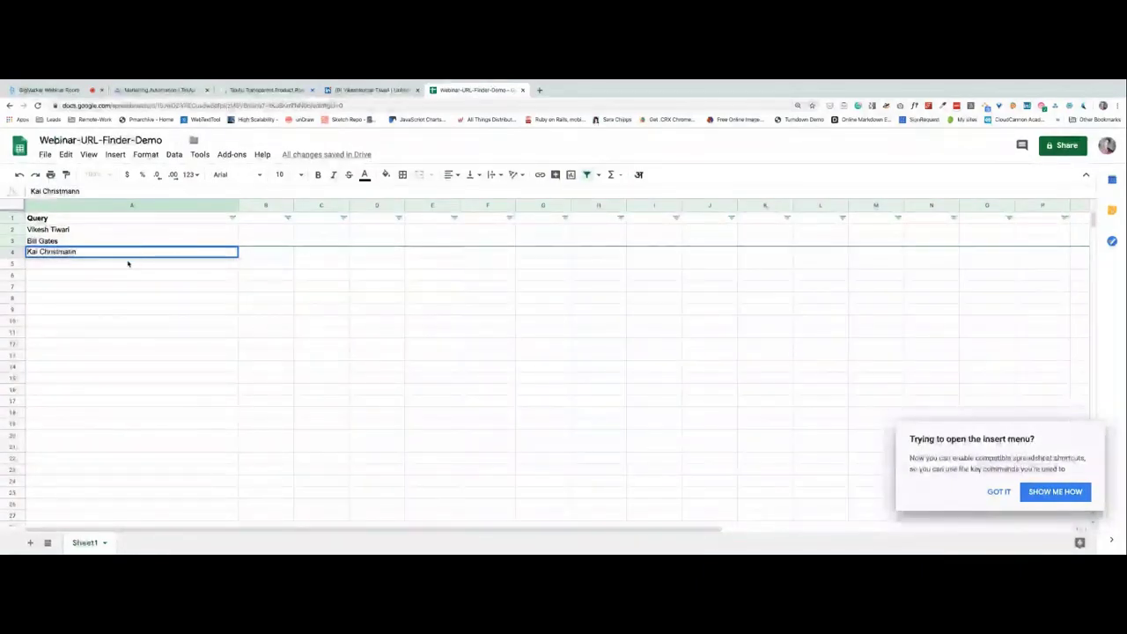
key("Return")
Copy another attendee's name from the chat into A5 and dismiss the shortcuts tip.
key("ctrl+1")
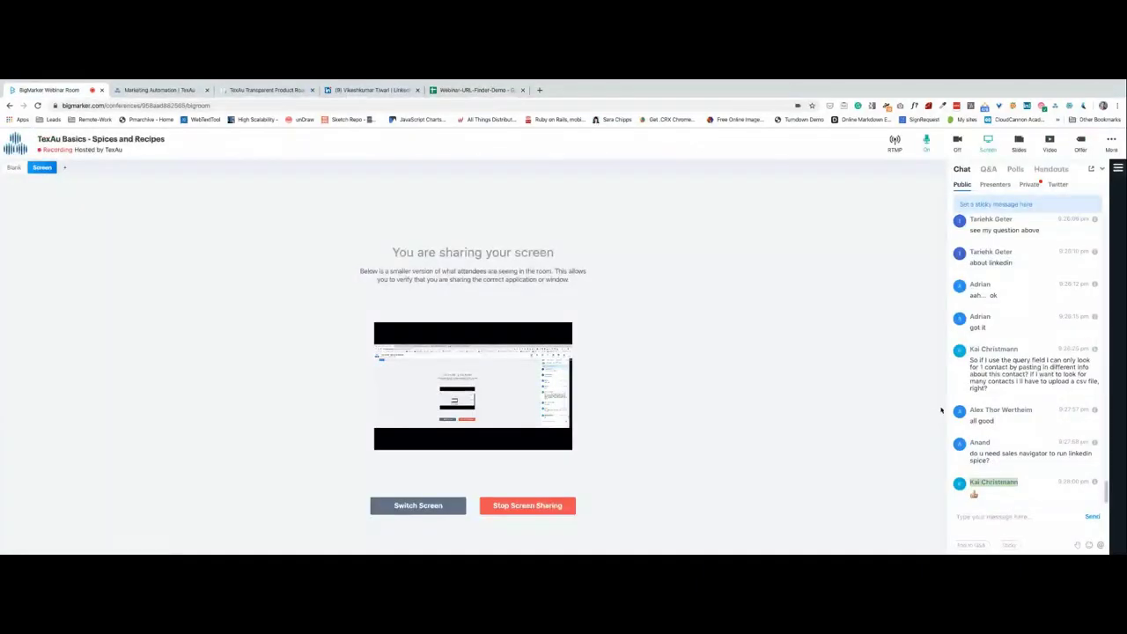
left_click_drag(1033, 411, 971, 413)
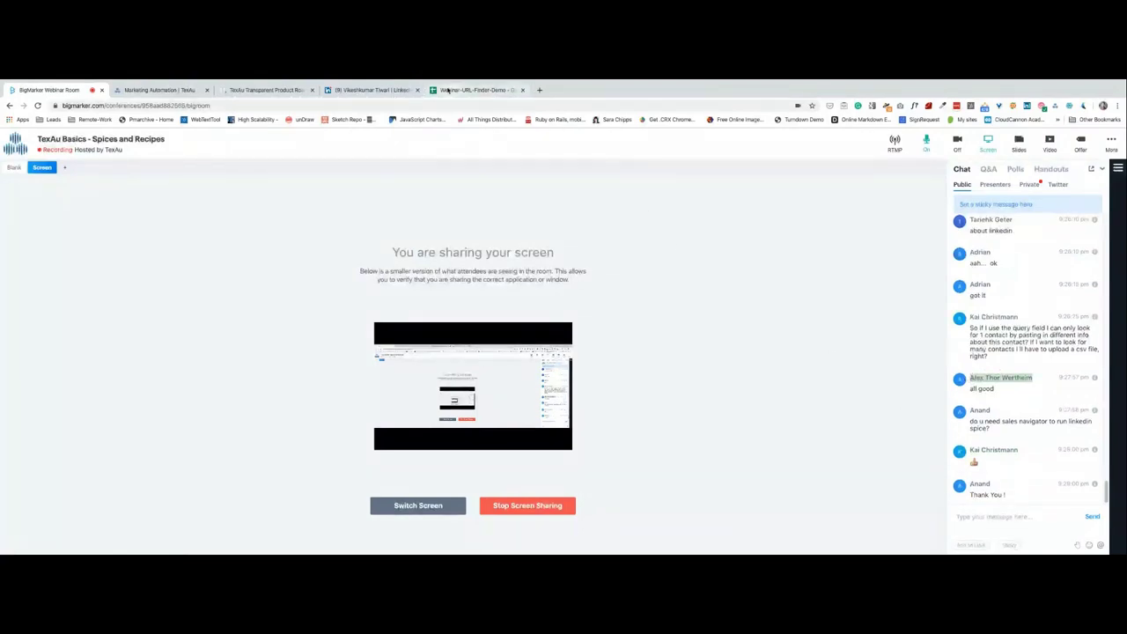
left_click(475, 90)
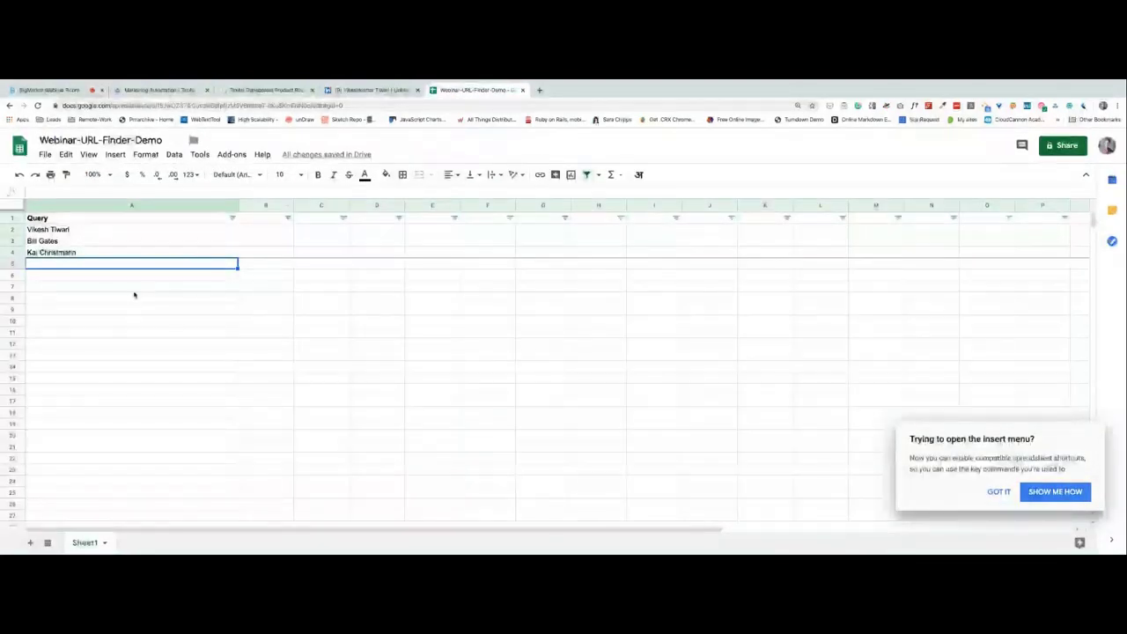
key("ctrl+v")
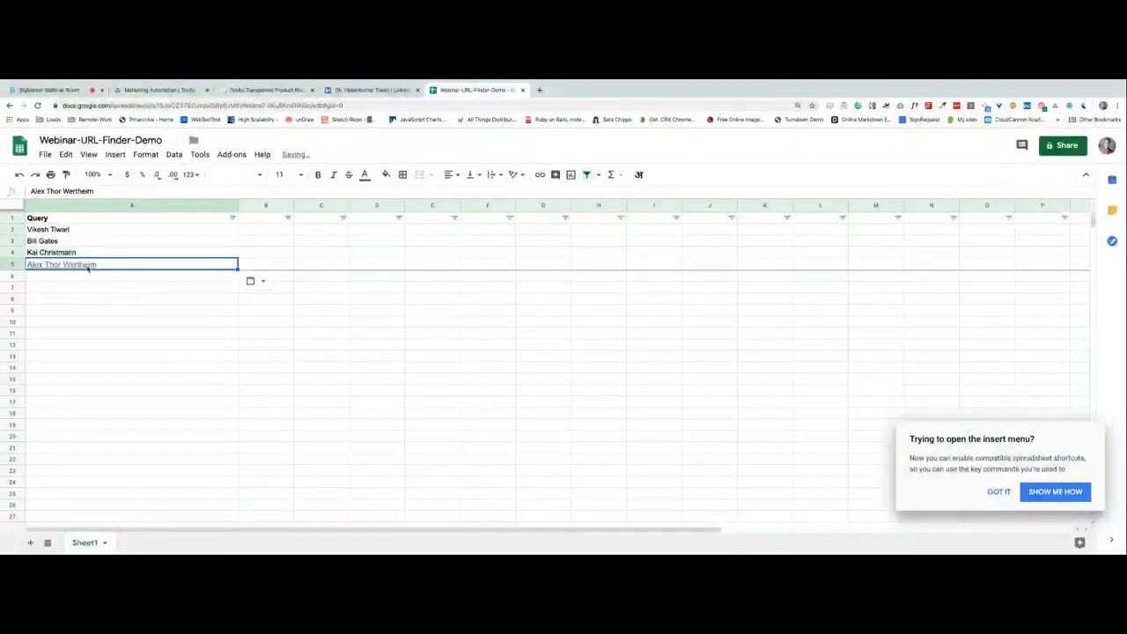
left_click(111, 275)
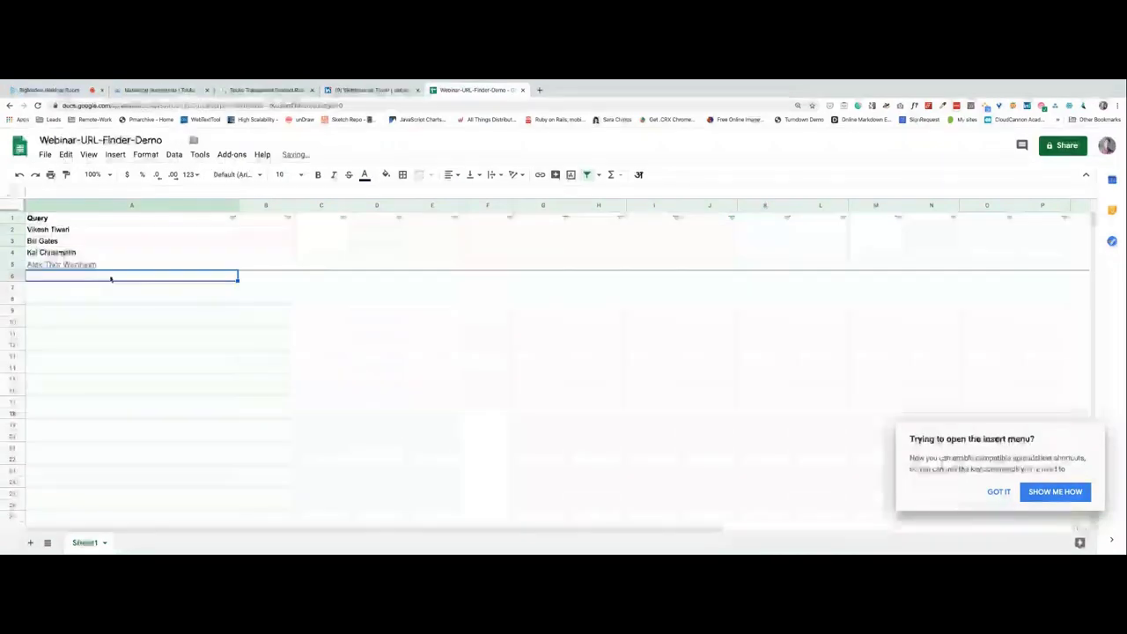
left_click(999, 491)
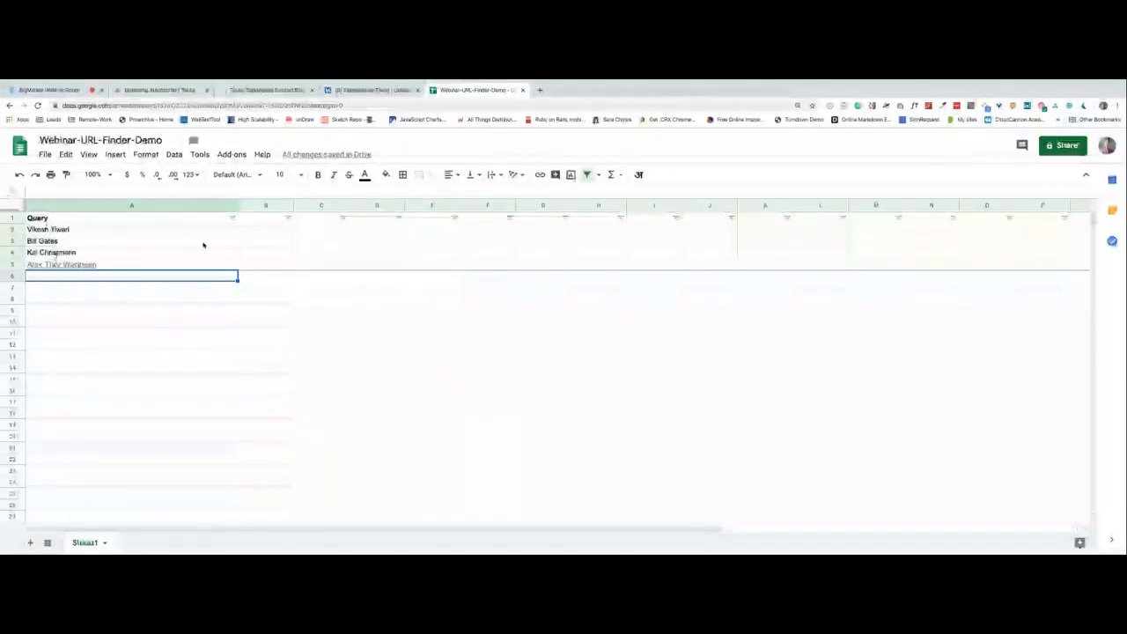
Turn on link sharing with view-only access and copy the spreadsheet's shareable link.
left_click(1056, 152)
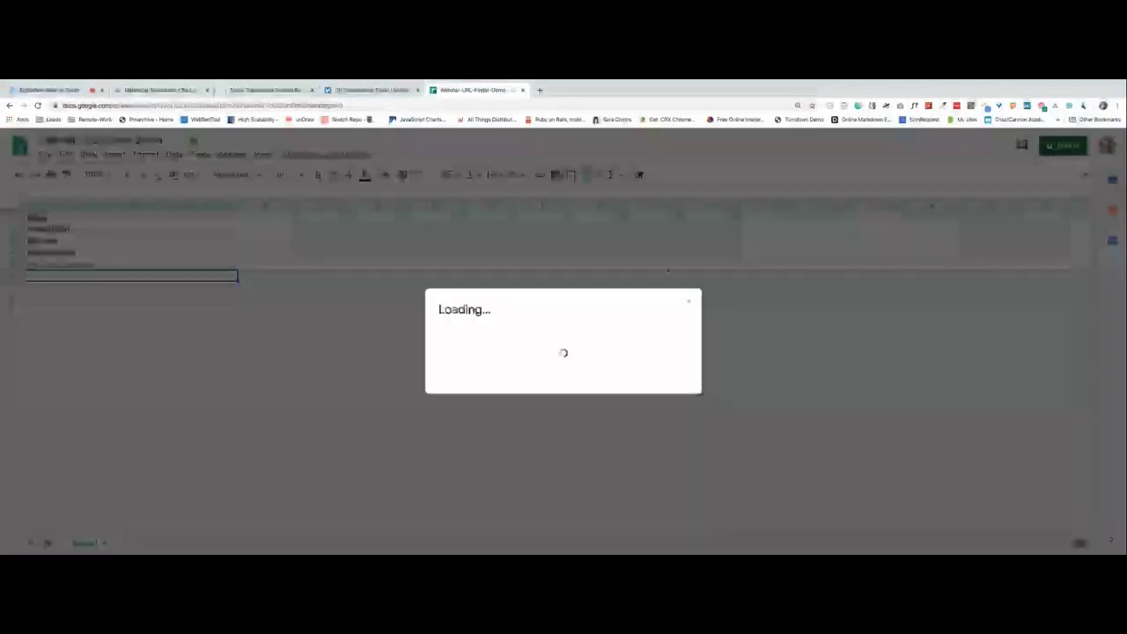
left_click(687, 289)
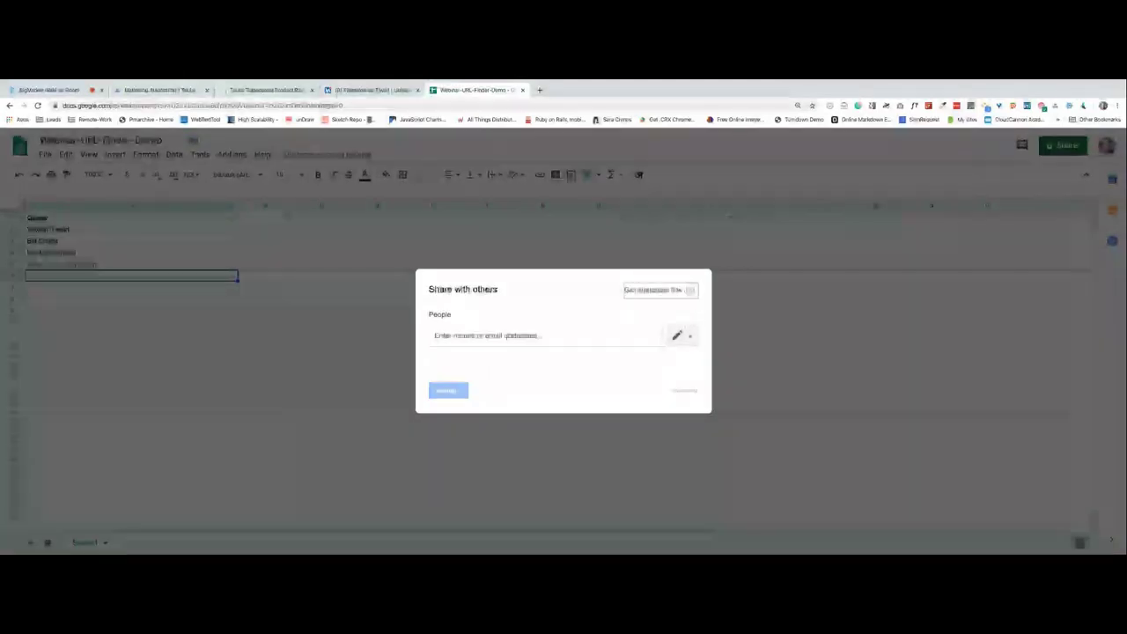
left_click(515, 333)
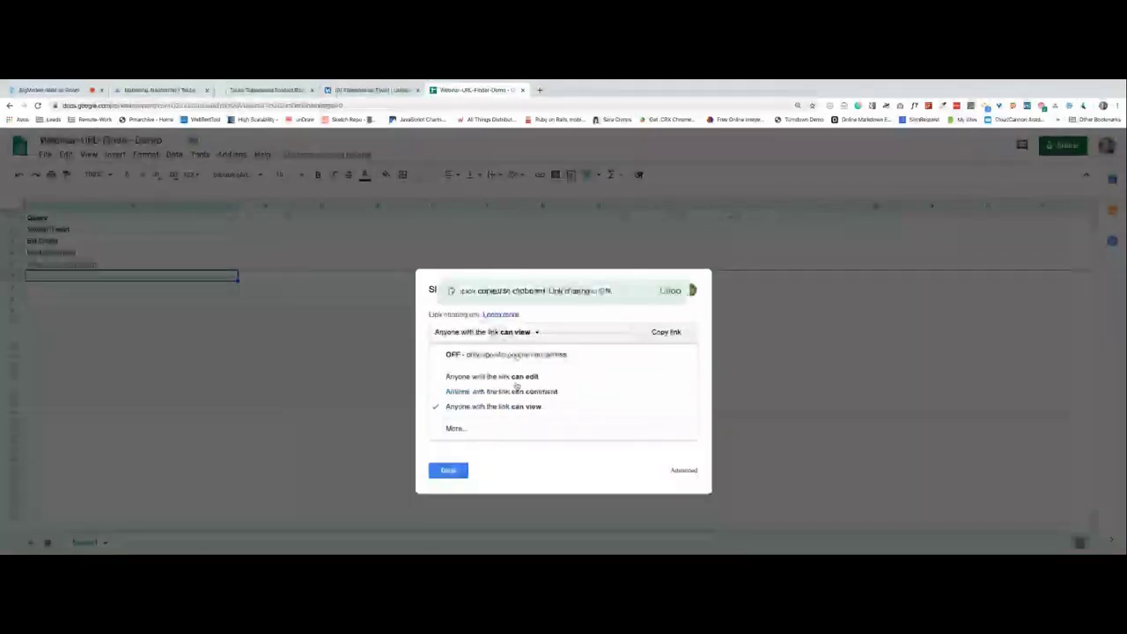
left_click(516, 411)
left_click(664, 341)
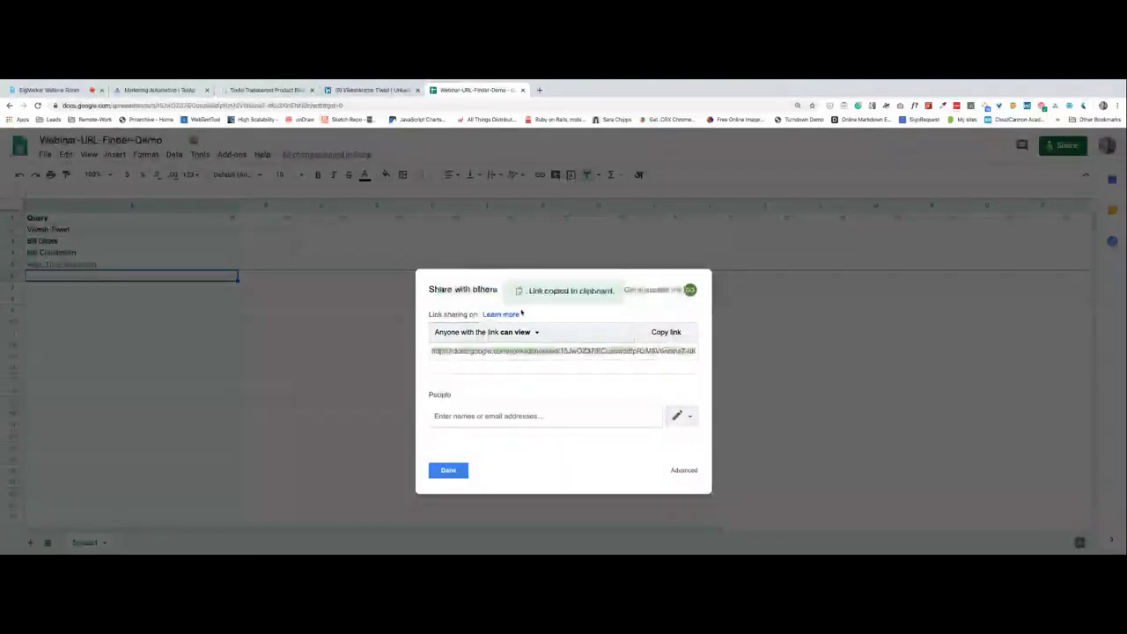
Paste the link into TexAu's Google Sheet Url field and close the sharing settings.
left_click(161, 90)
left_click(445, 196)
key("super+v")
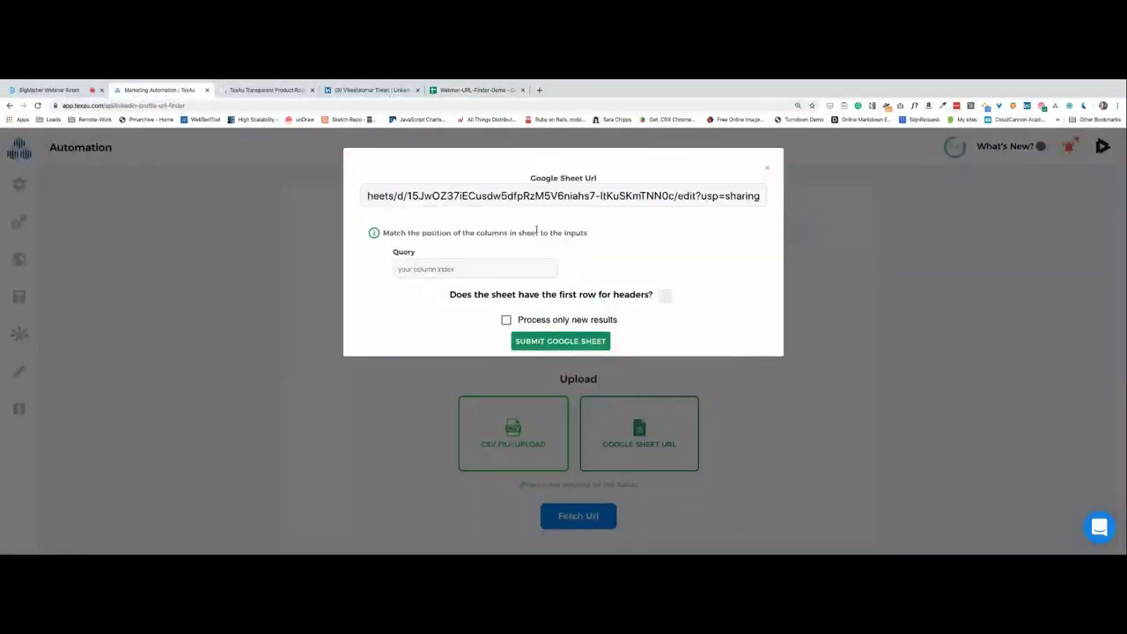
left_click(453, 91)
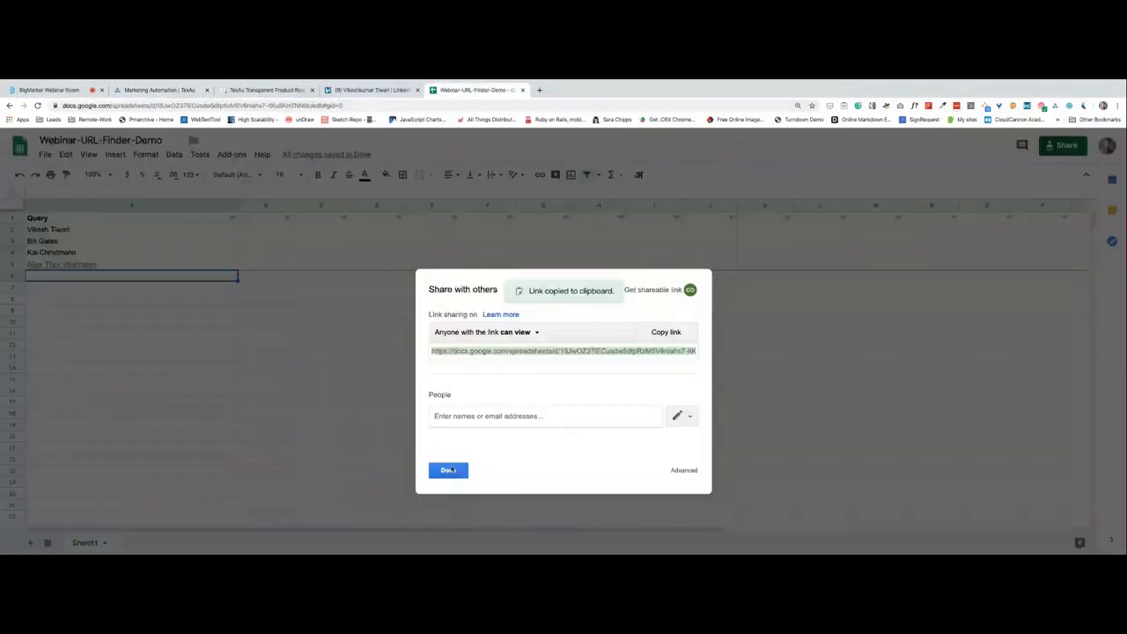
left_click(450, 469)
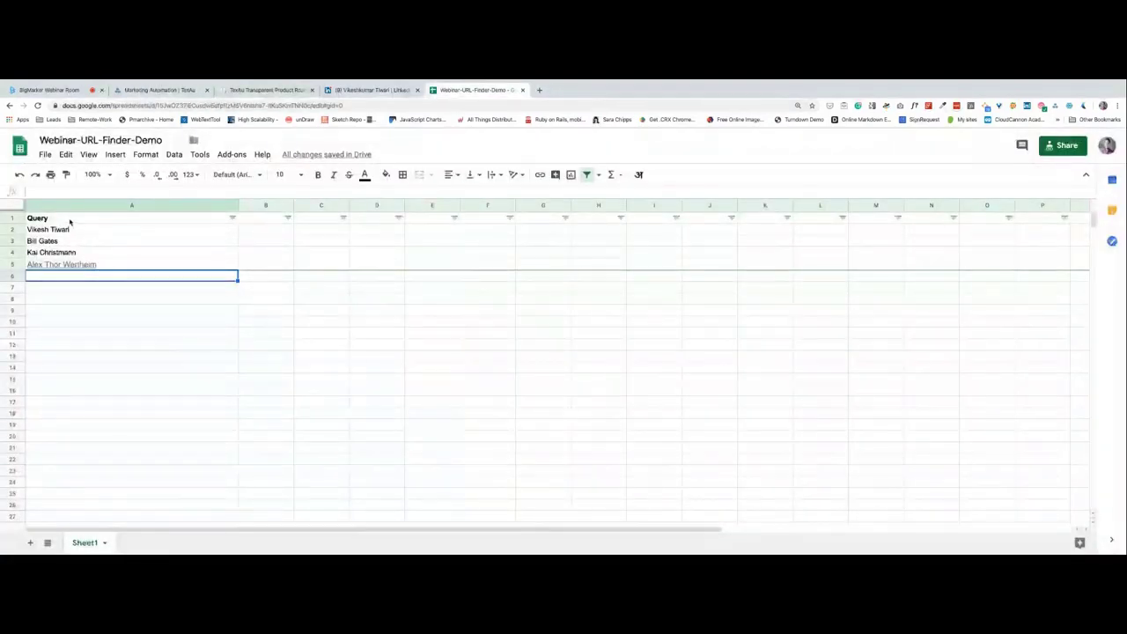
left_click(15, 220)
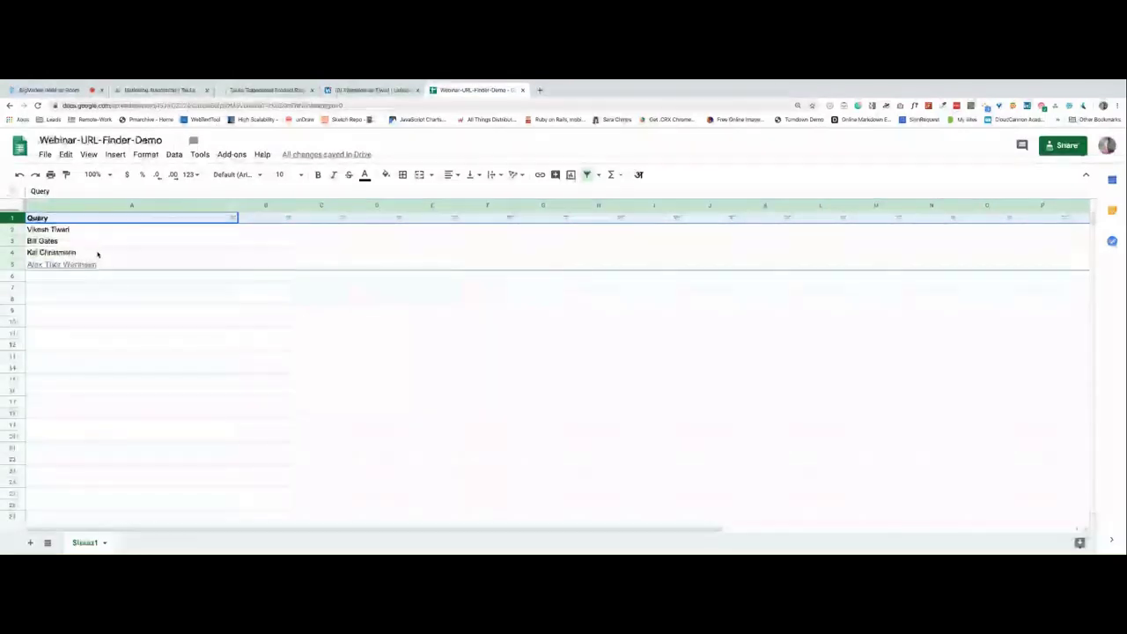
Fill row 2 cells B2, C2, D2, E2 and G2 with sample header text.
left_click_drag(236, 217, 256, 231)
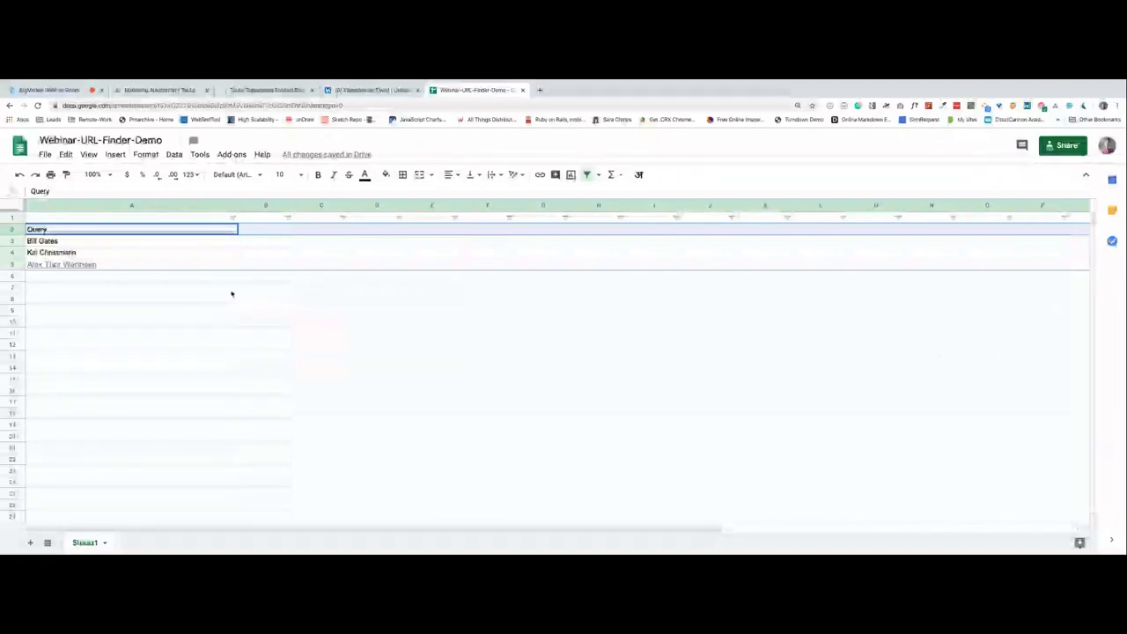
left_click(251, 232)
type("fasfasdf")
left_click(327, 219)
left_click(323, 234)
type("sthgweg")
left_click(384, 231)
type("dsfstg")
left_click(440, 231)
type("fsdfg")
left_click(423, 244)
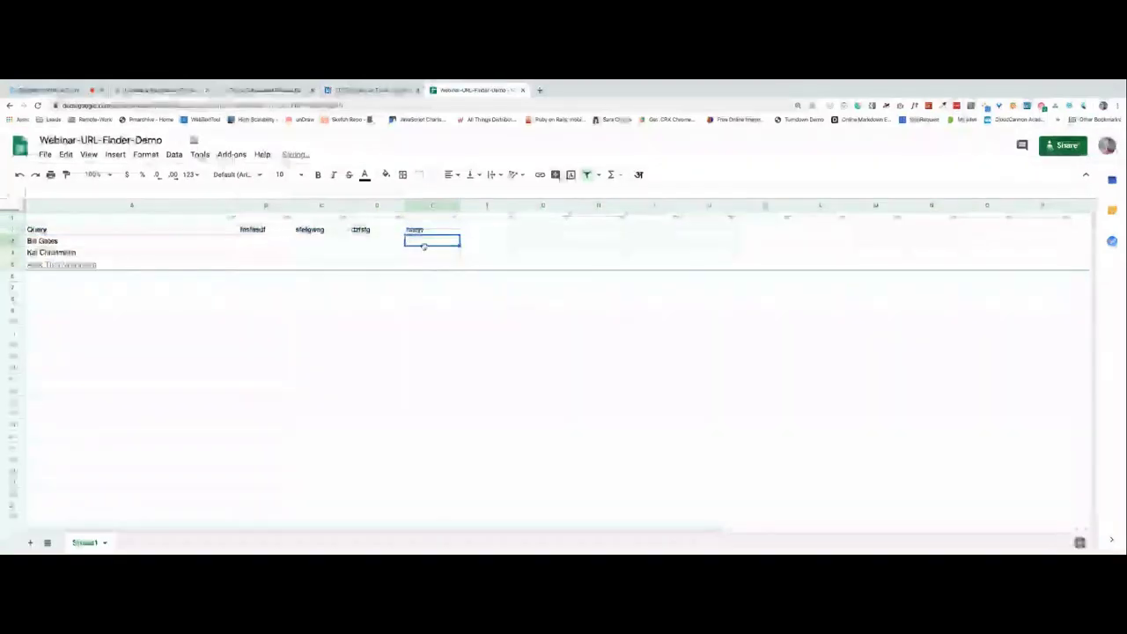
left_click(279, 244)
left_click(535, 231)
type("fdsf")
left_click(456, 265)
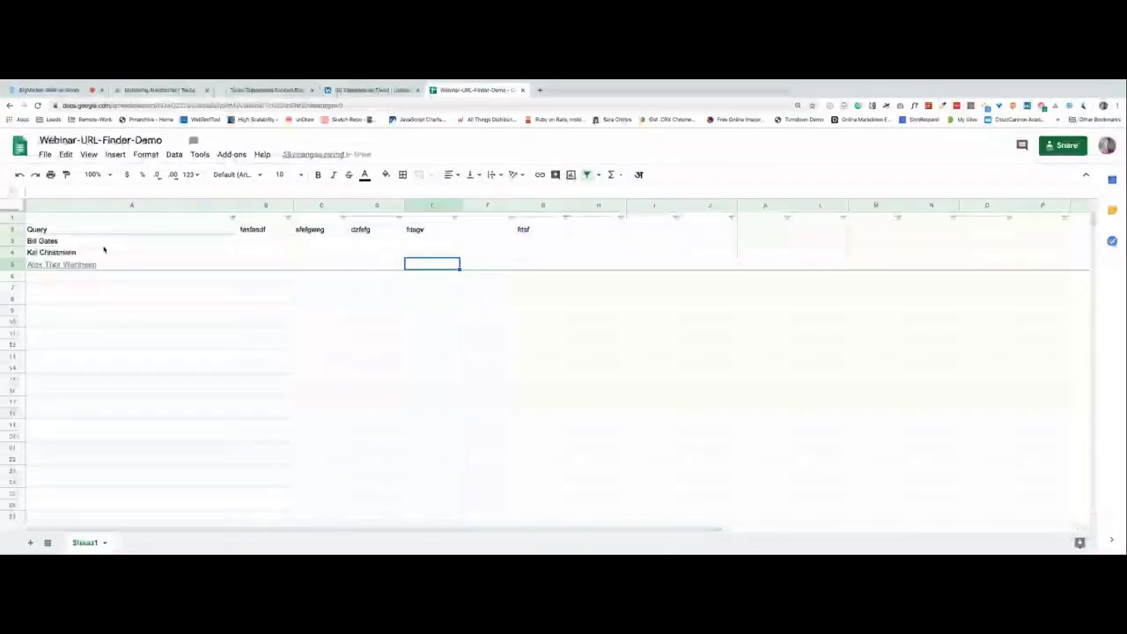
Delete the empty first row, review the header and three name rows, then return to TexAu.
right_click(11, 217)
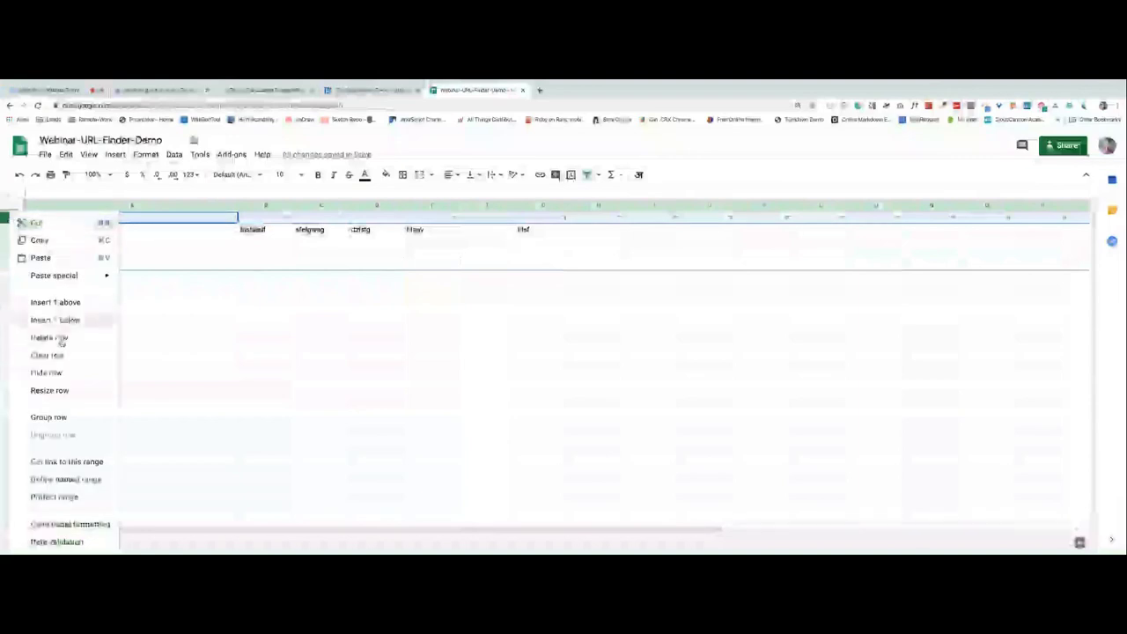
left_click(49, 337)
left_click(153, 254)
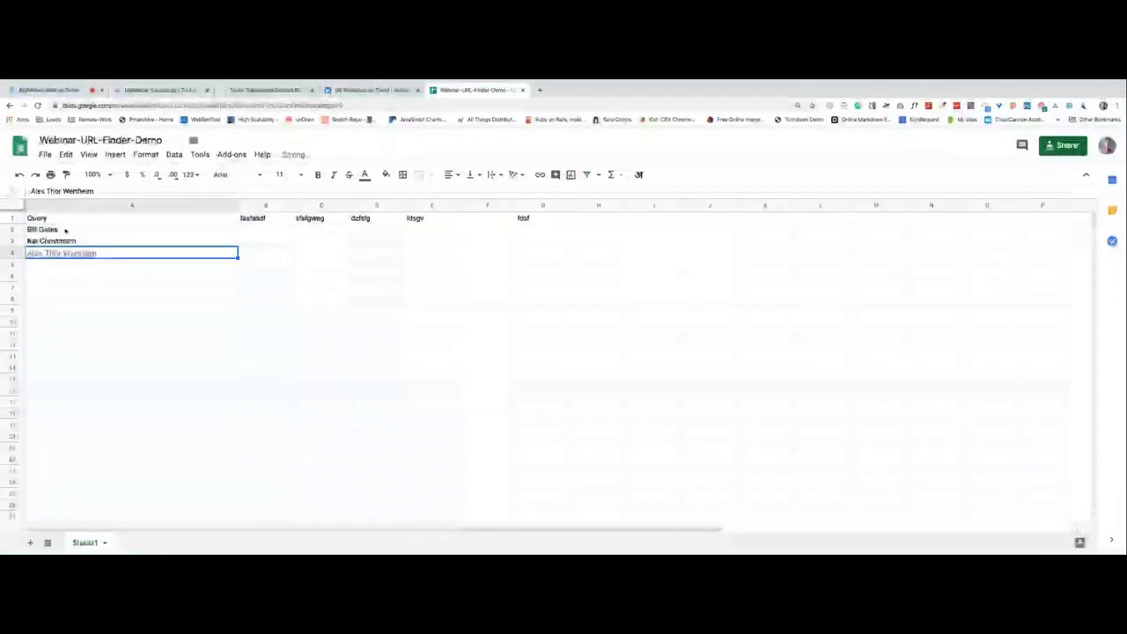
left_click(13, 217)
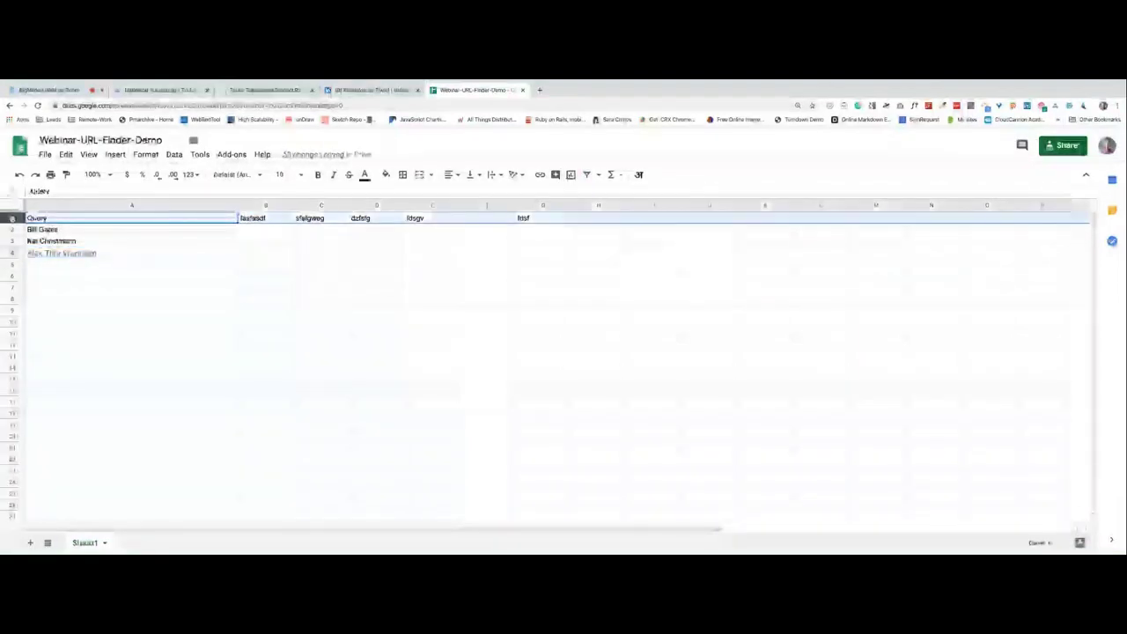
key("ctrl+shift+Down")
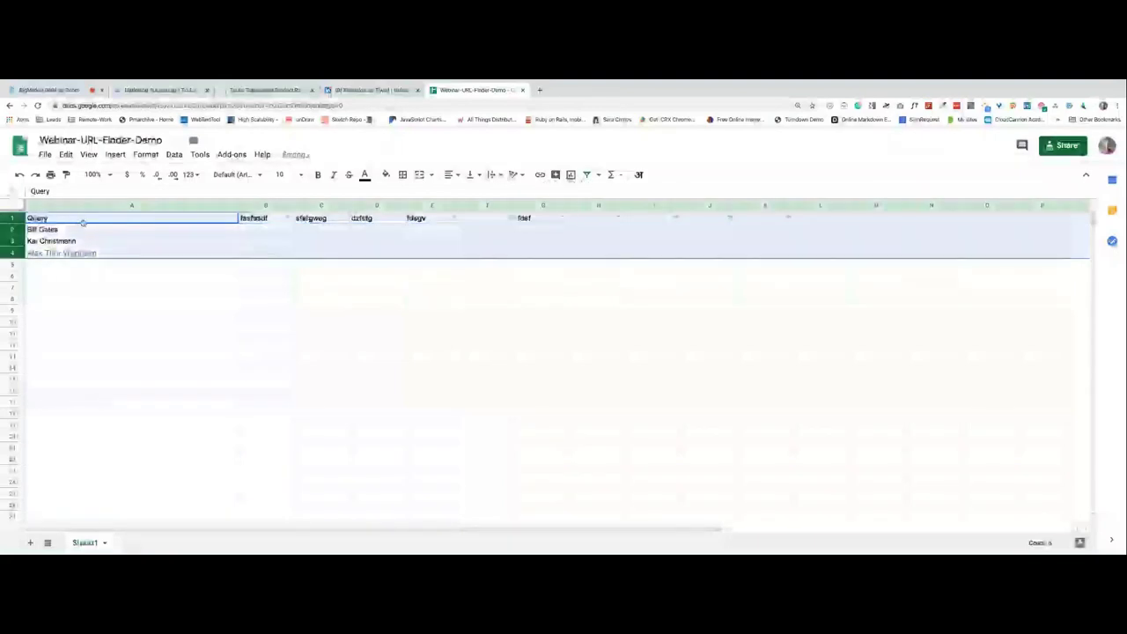
left_click(94, 288)
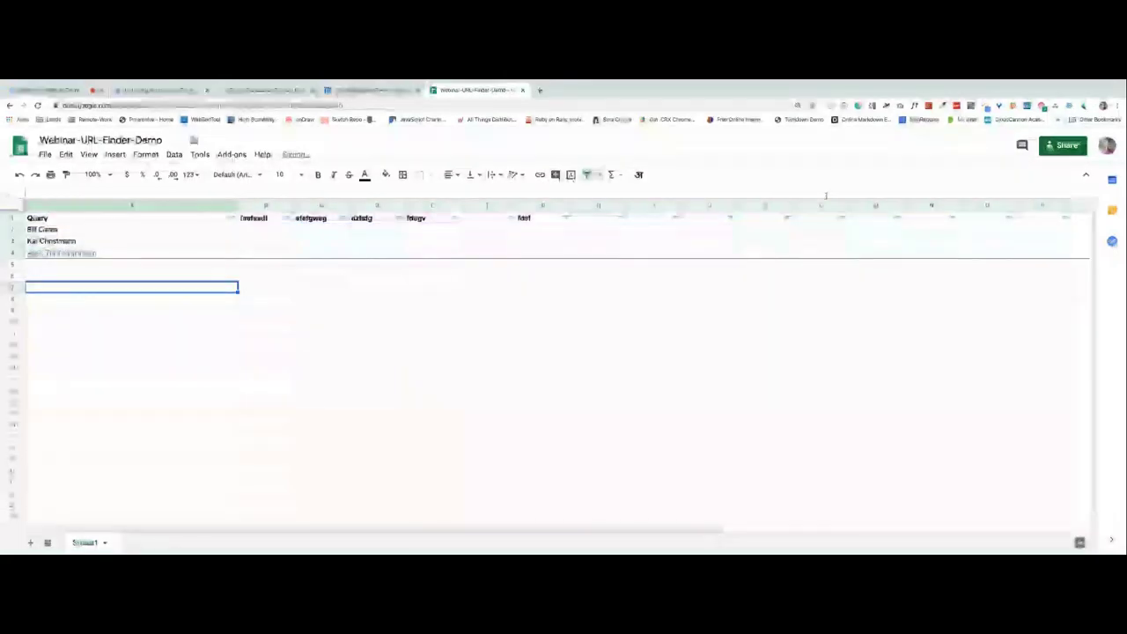
left_click(154, 90)
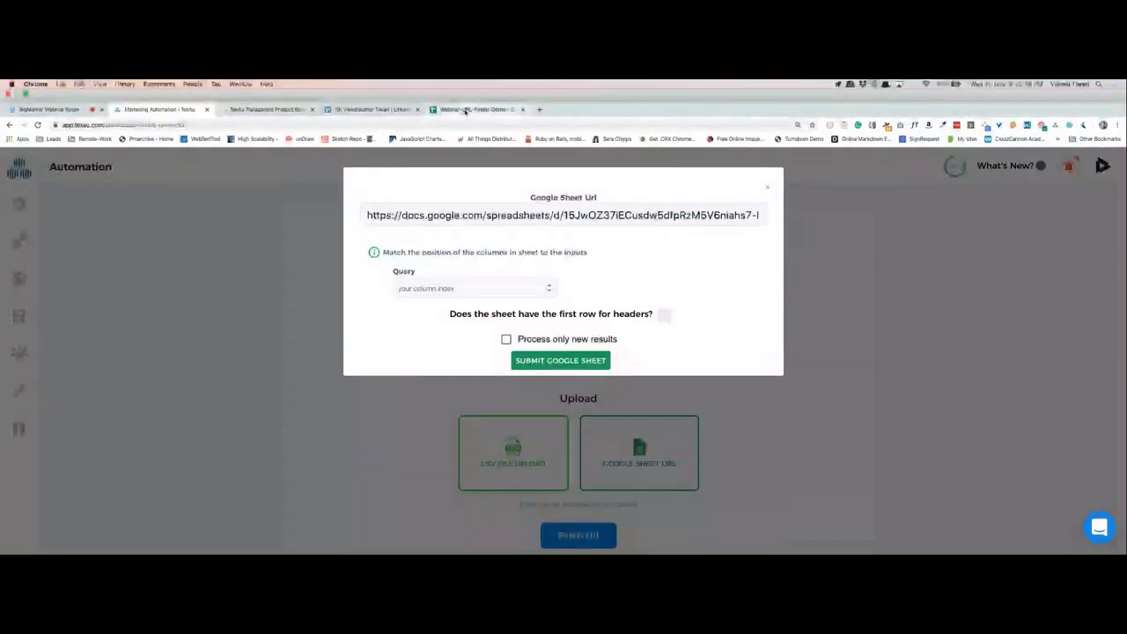
Map Query to column 1, tick headers and Process only new results, and submit the sheet.
left_click(465, 109)
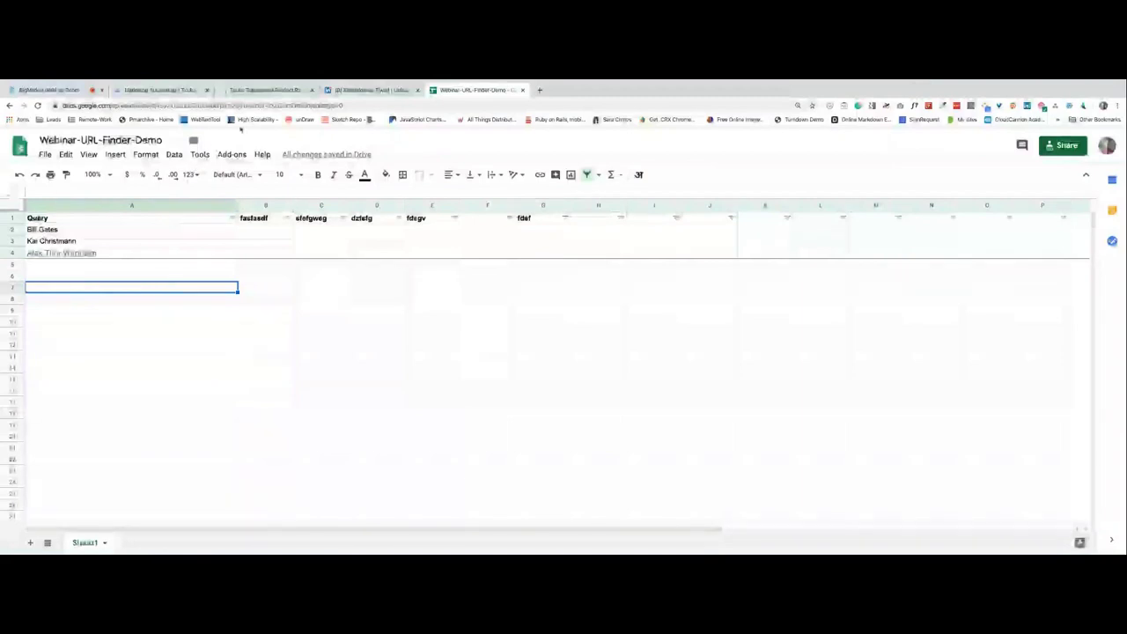
left_click(185, 91)
left_click(398, 270)
type("1")
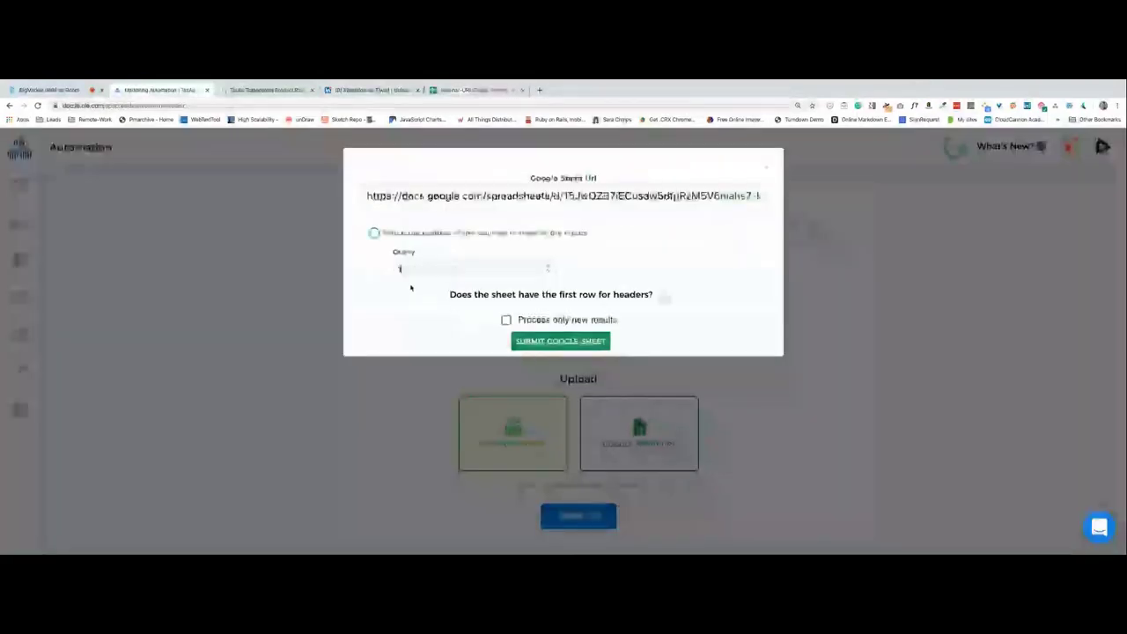
left_click(467, 90)
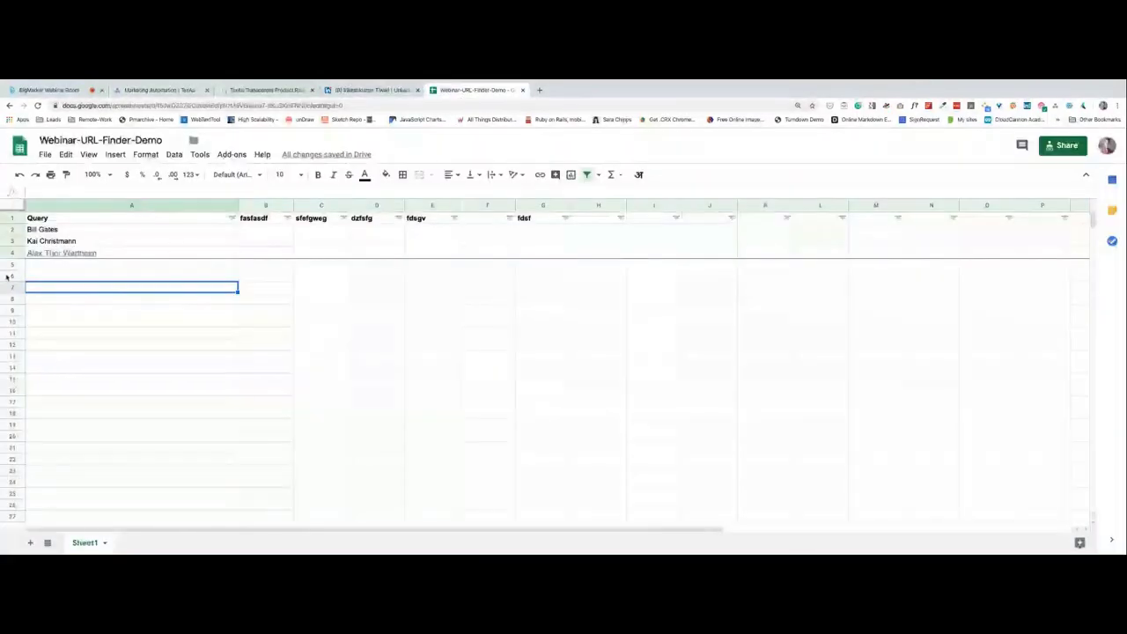
left_click(159, 91)
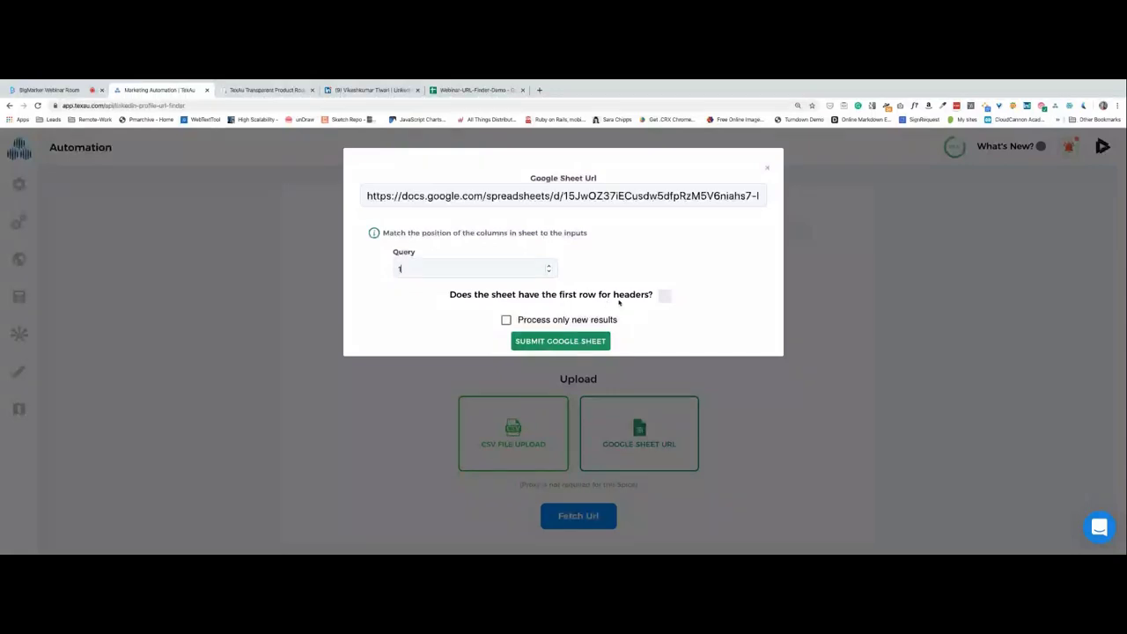
left_click(665, 296)
left_click(504, 322)
left_click(566, 342)
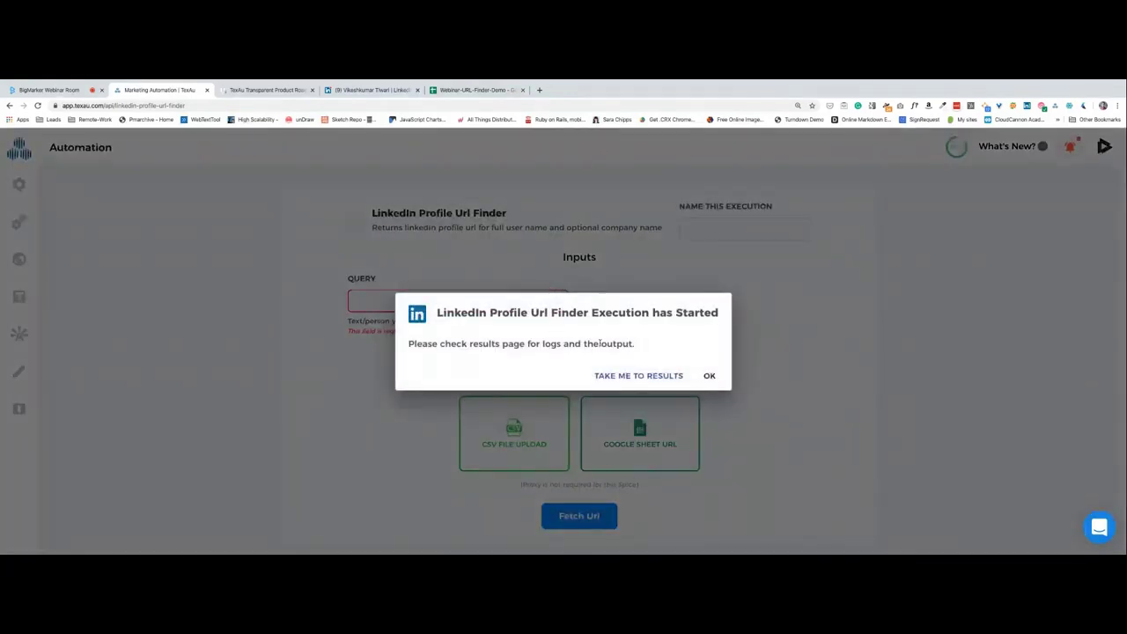
Expand the LinkedIn Profile Url Finder run's logs and compare the three found URLs with the sheet.
left_click(620, 375)
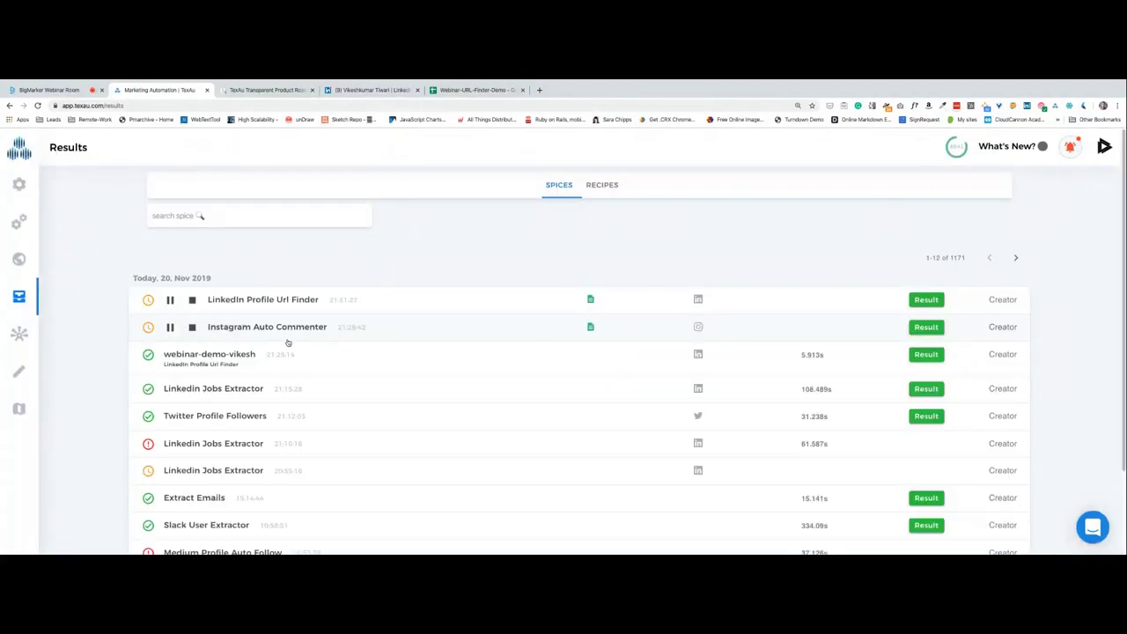
left_click(284, 304)
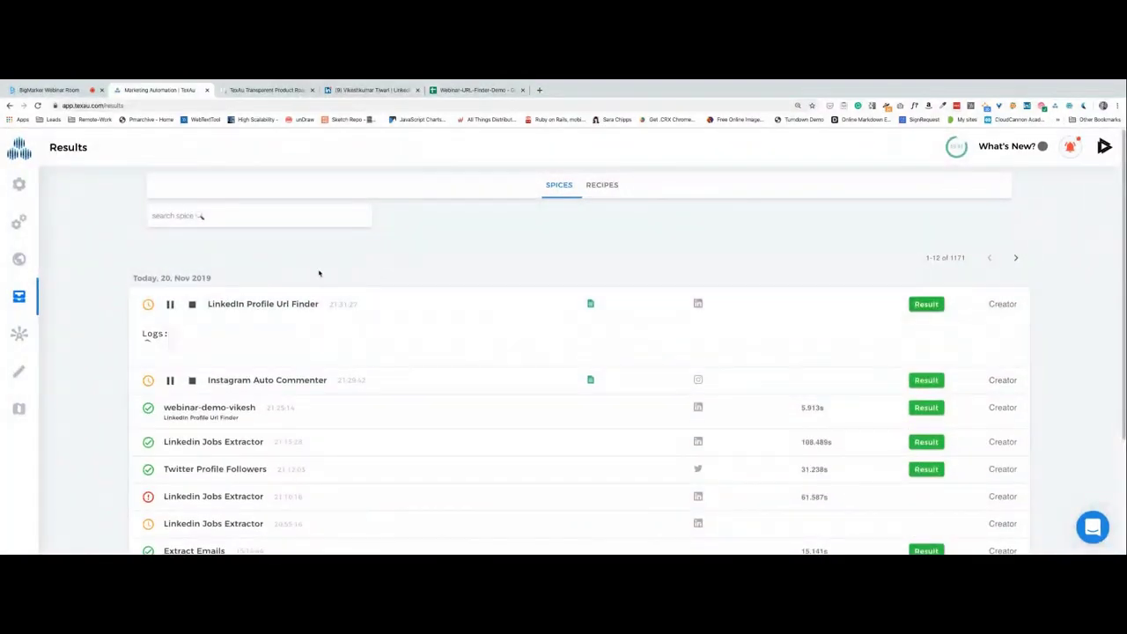
left_click(62, 90)
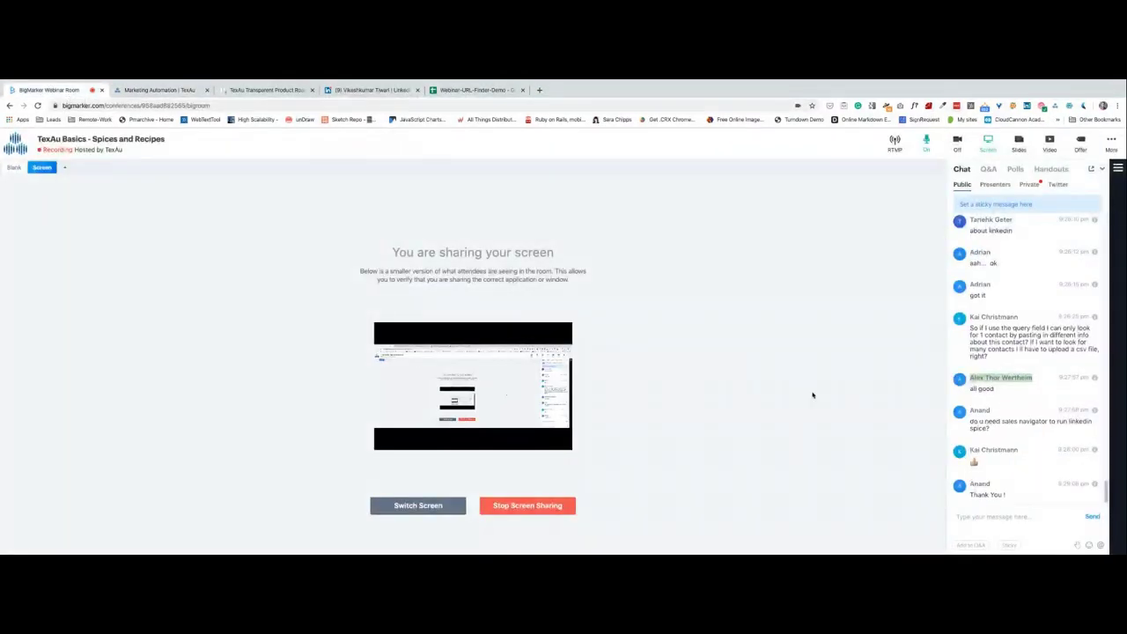
left_click(147, 91)
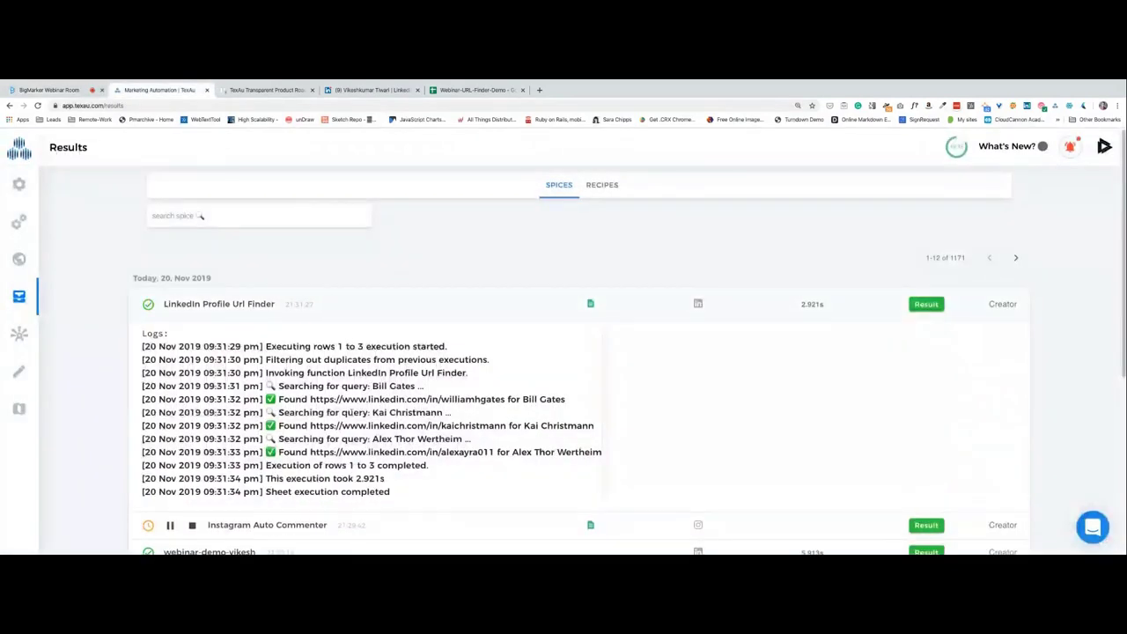
scroll(328, 412, "down", 1)
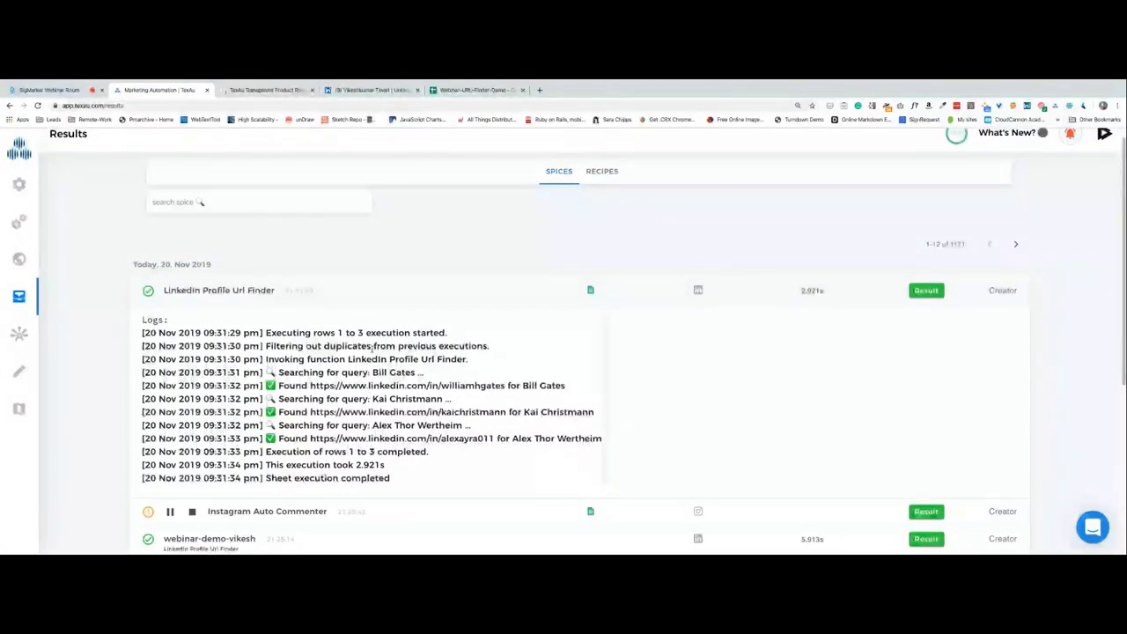
left_click(476, 95)
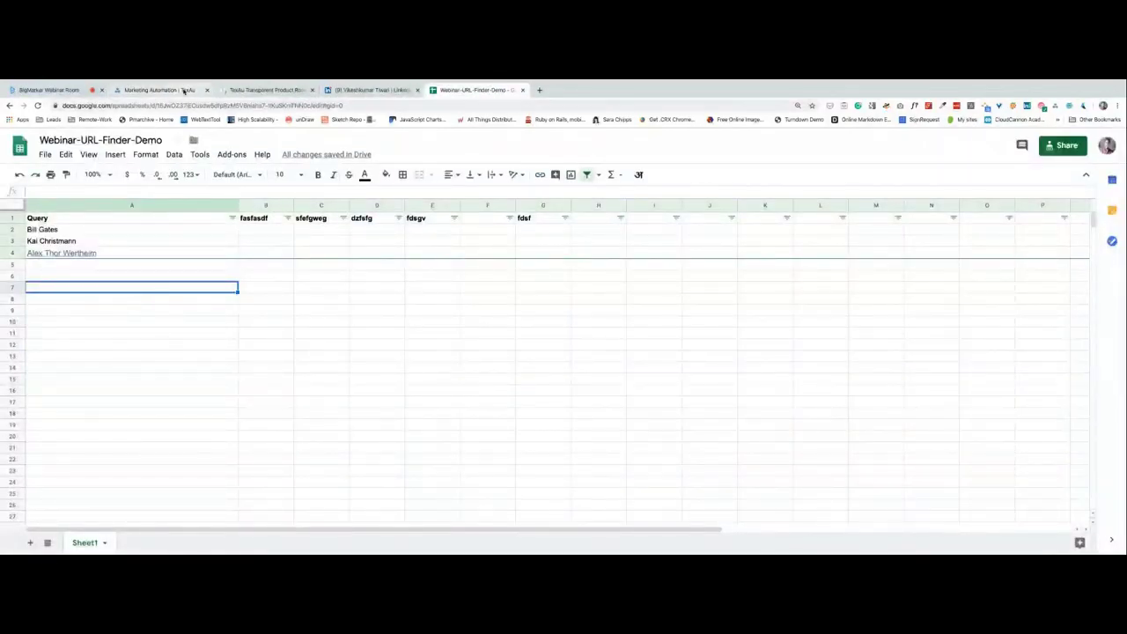
left_click(185, 90)
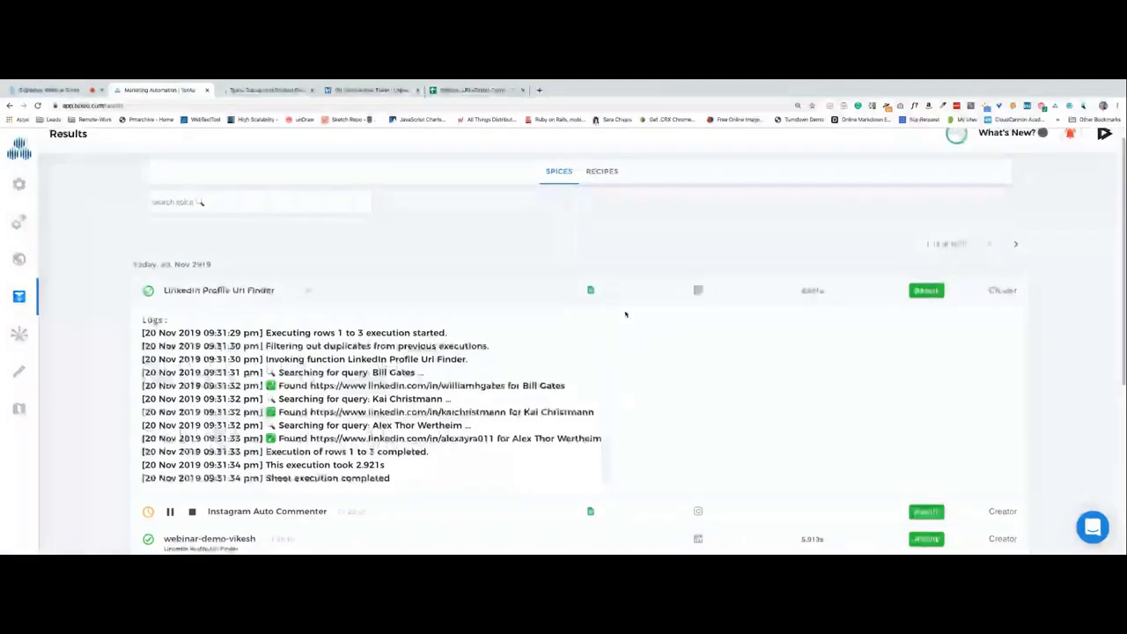
left_click(38, 92)
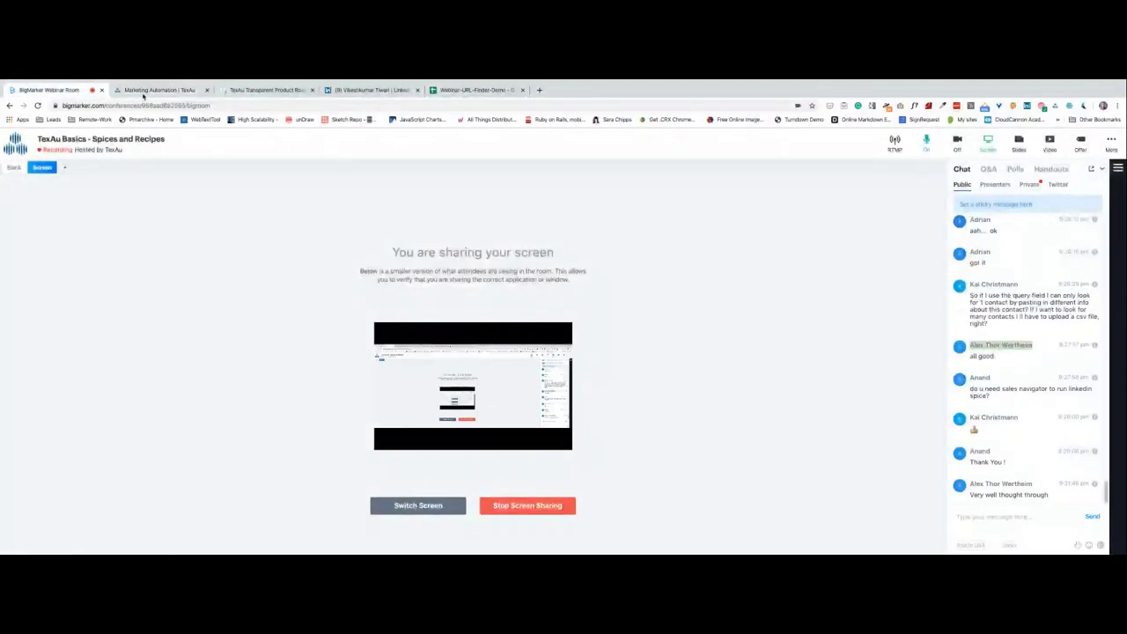
left_click(145, 91)
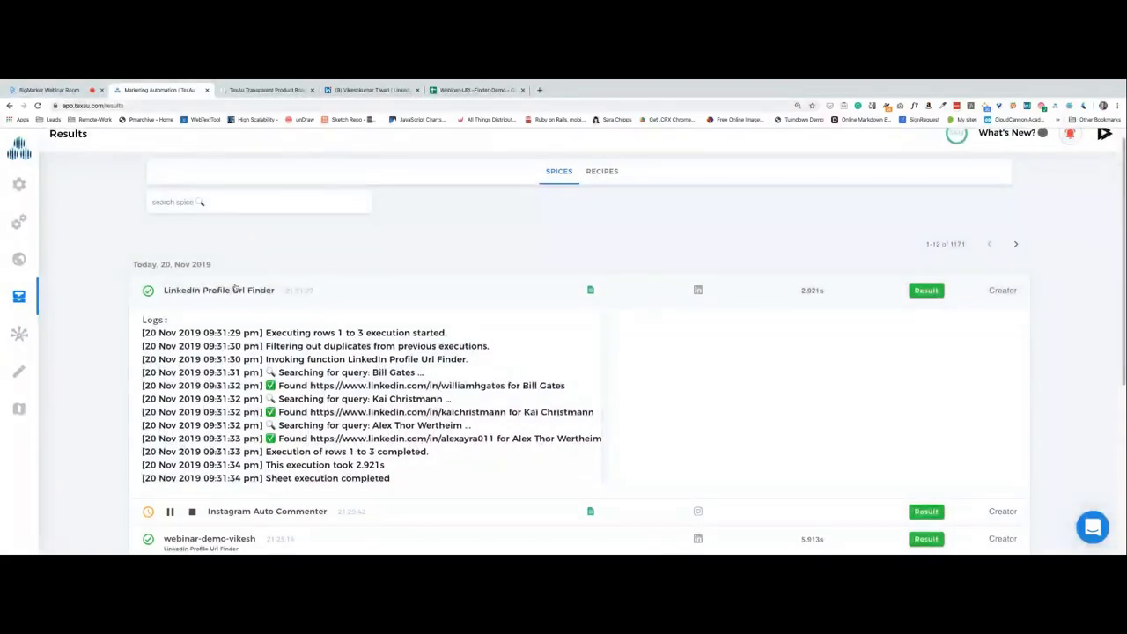
Open the Result table and open all three found LinkedIn profile links in new tabs.
left_click(929, 291)
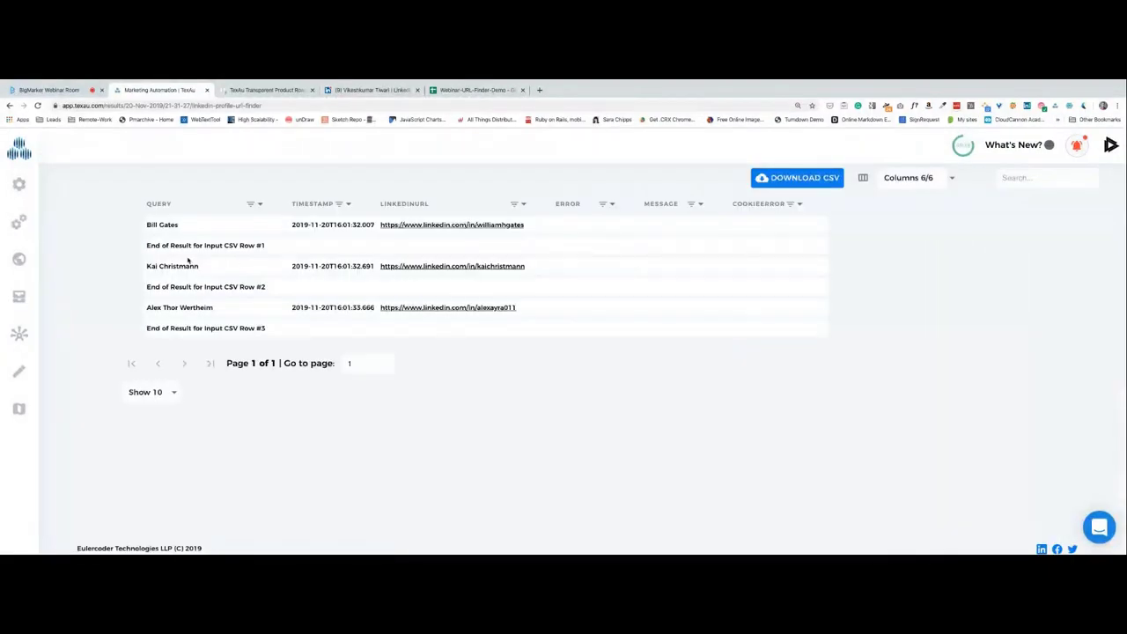
right_click(396, 228)
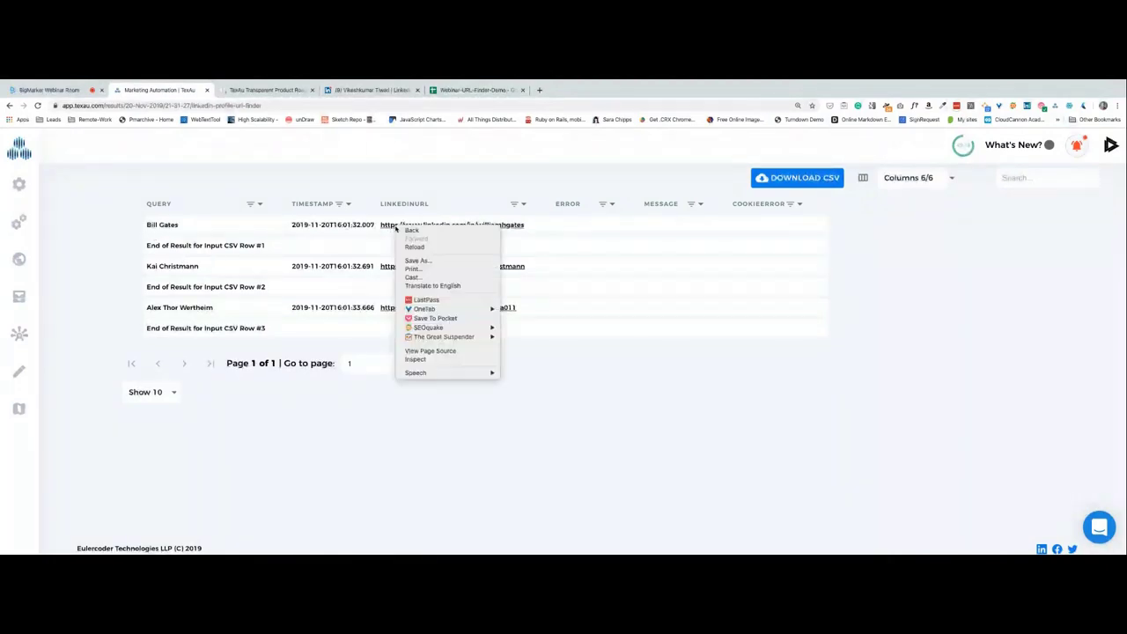
left_click(383, 242)
left_click(427, 225)
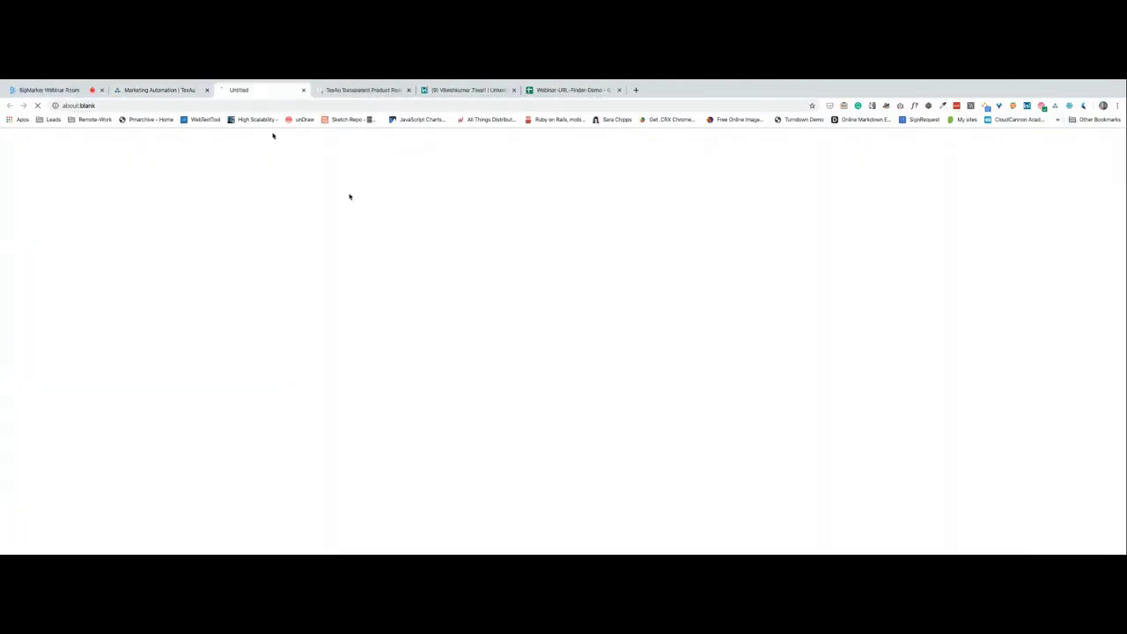
left_click(154, 89)
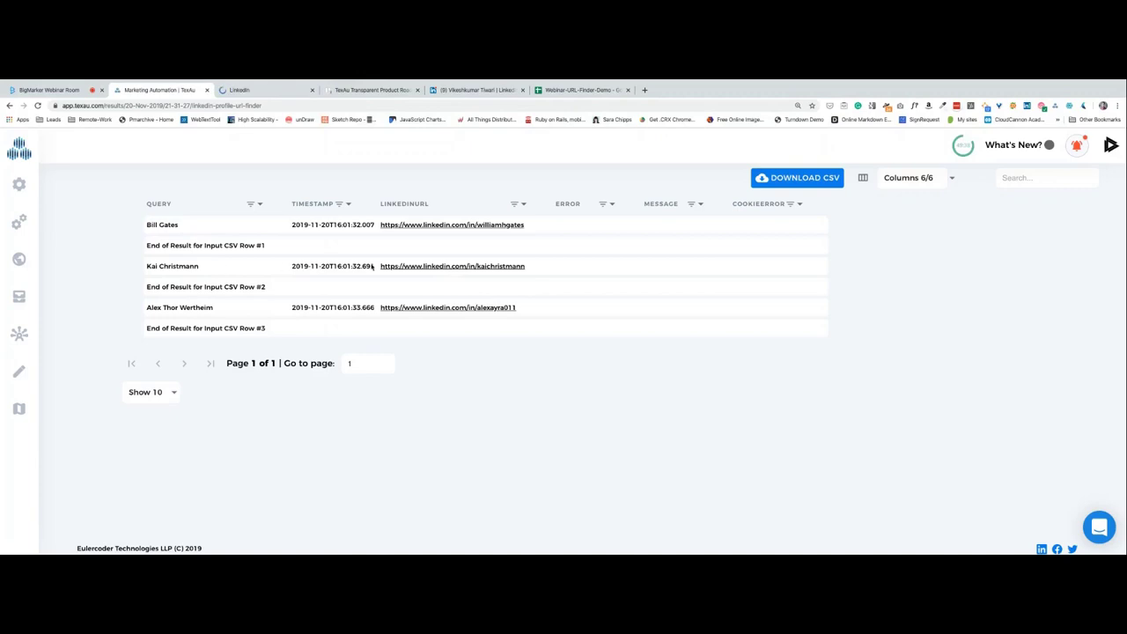
left_click(417, 266)
key("ctrl+shift+Tab")
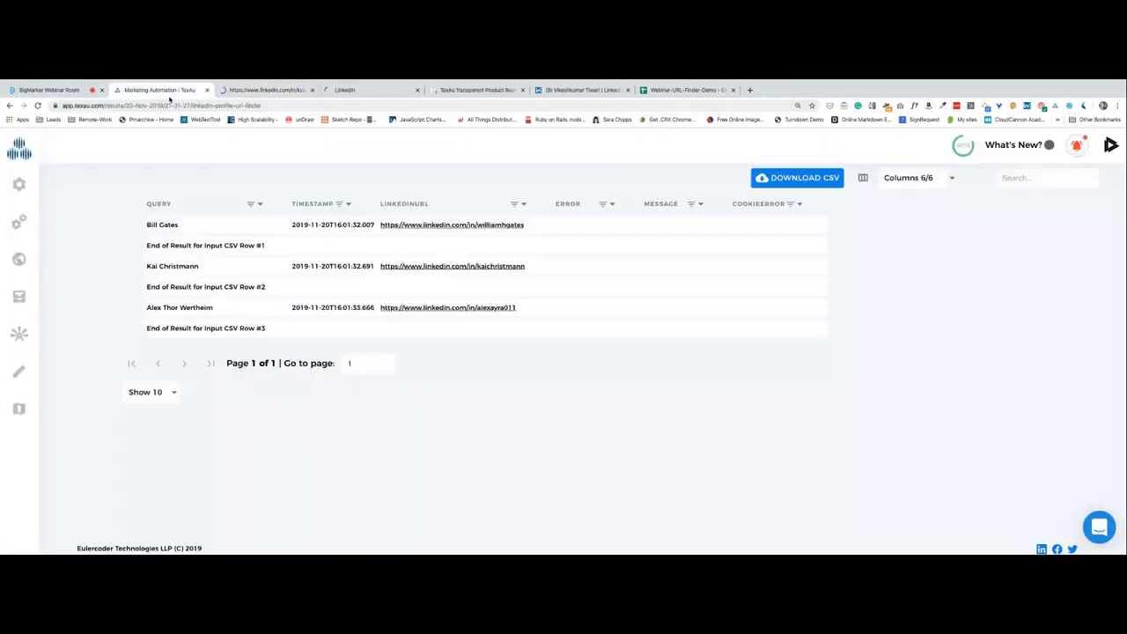
left_click(429, 308)
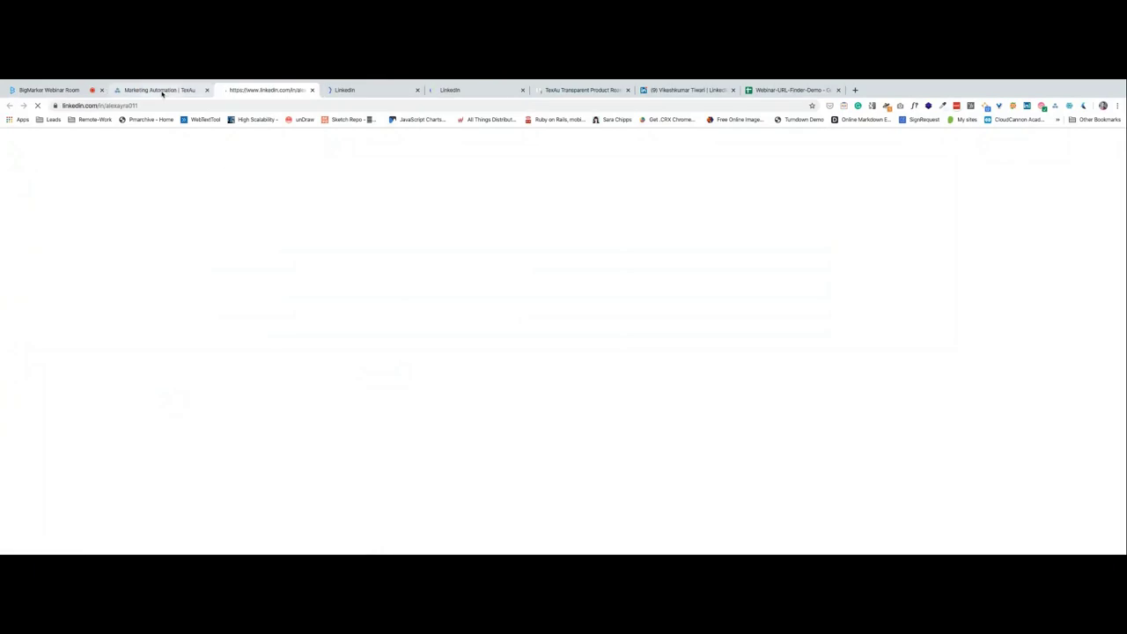
key("ctrl+shift+Tab")
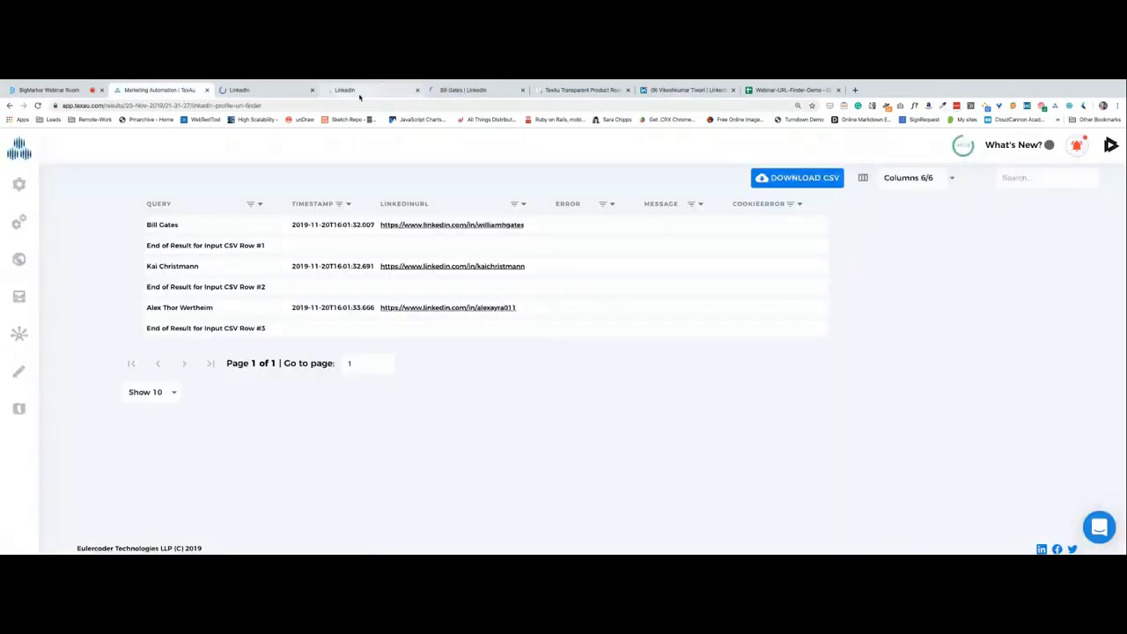
left_click(458, 91)
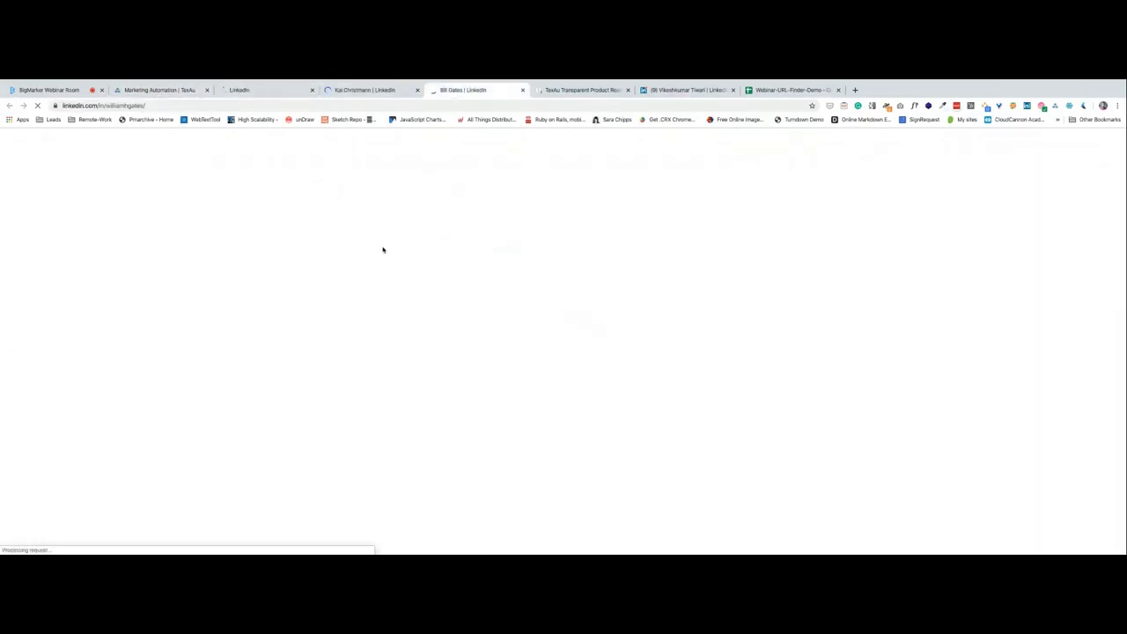
View the second found profile and scroll through the next profile tab.
left_click(373, 89)
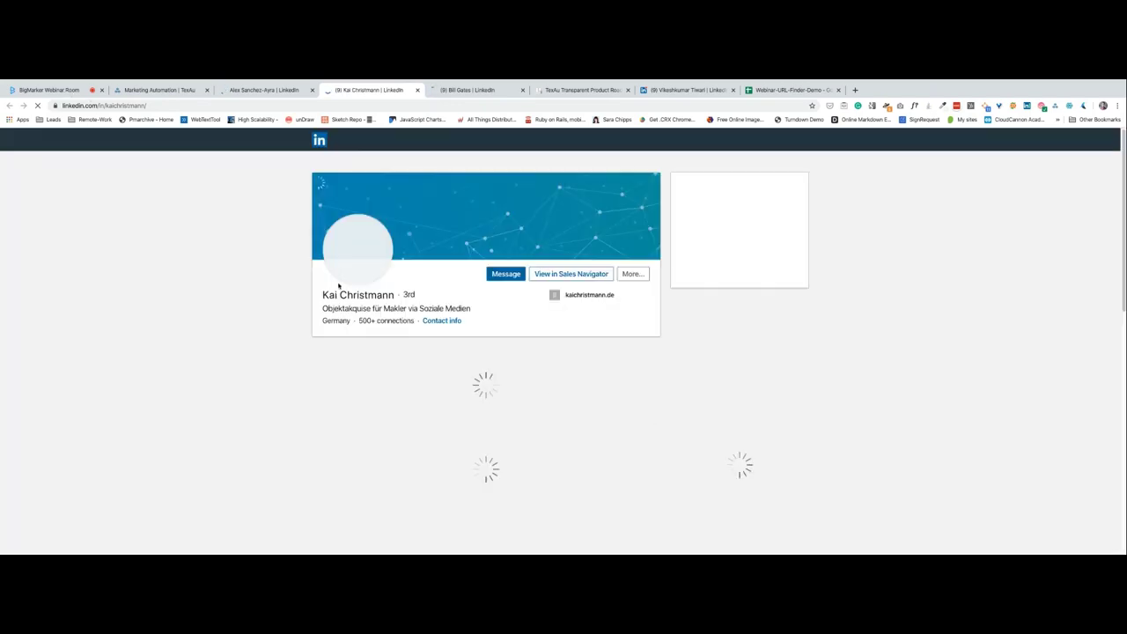
left_click(48, 89)
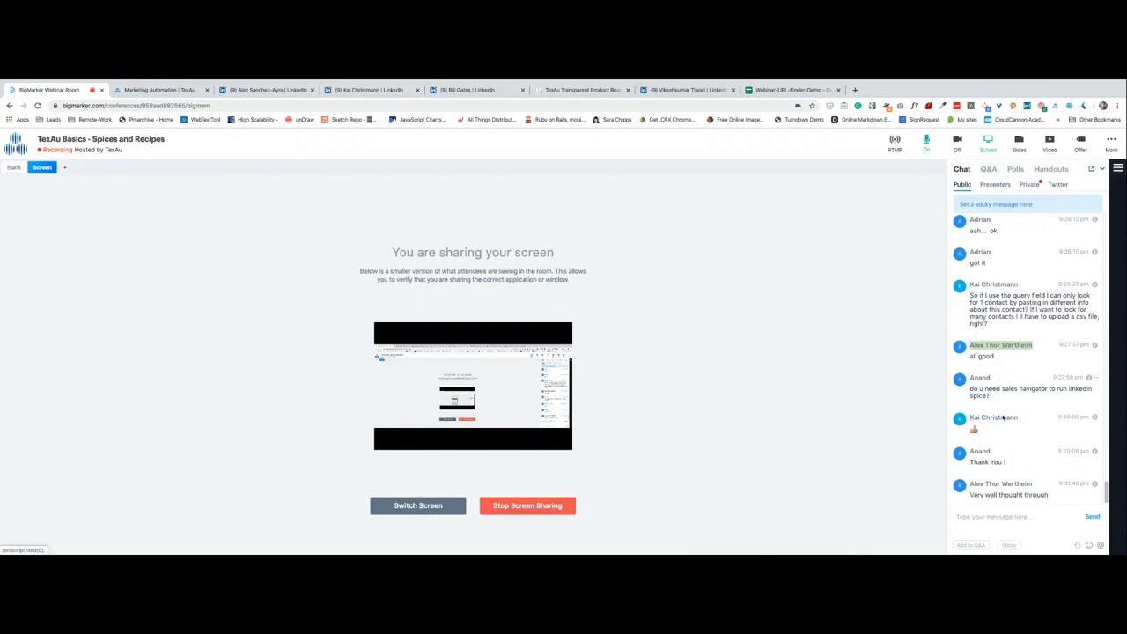
left_click(285, 91)
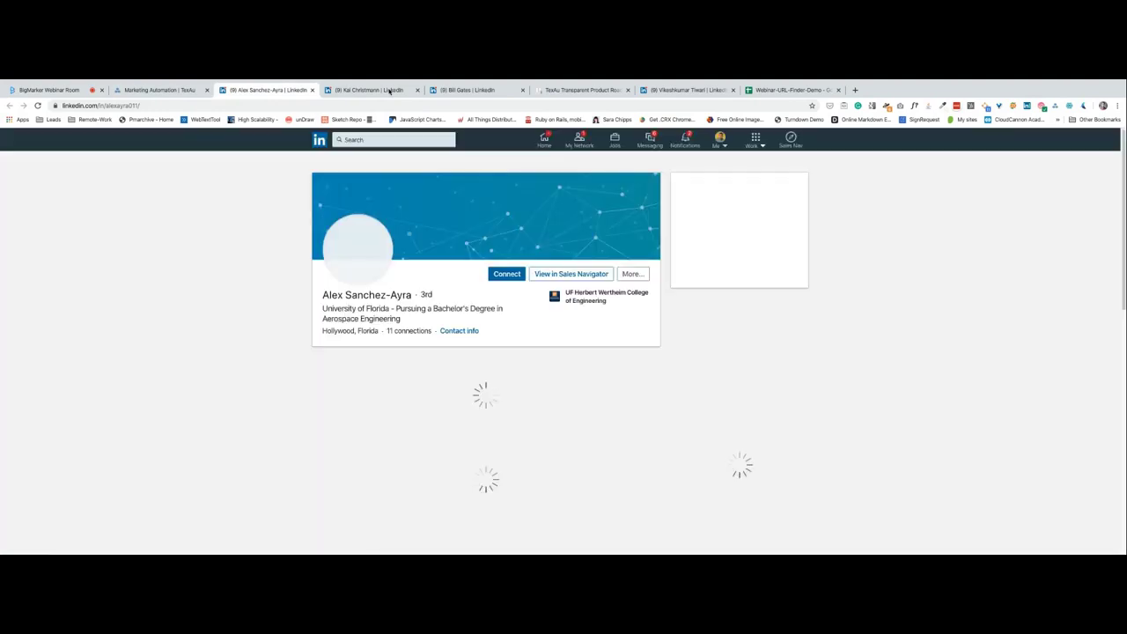
left_click(388, 92)
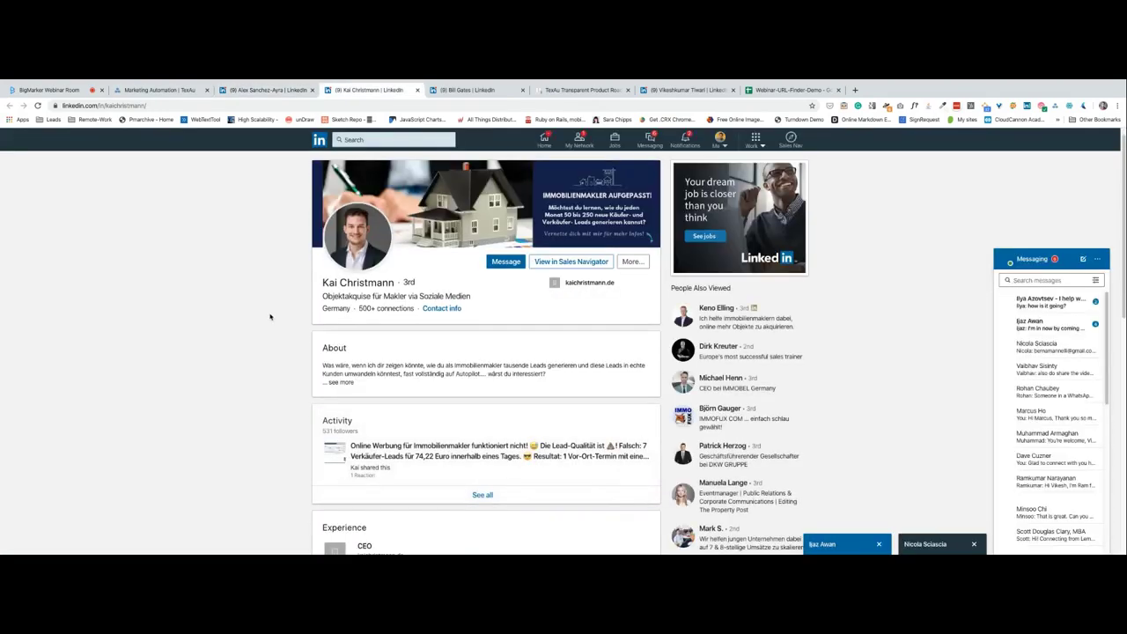
scroll(270, 316, "down", 3)
scroll(270, 316, "up", 3)
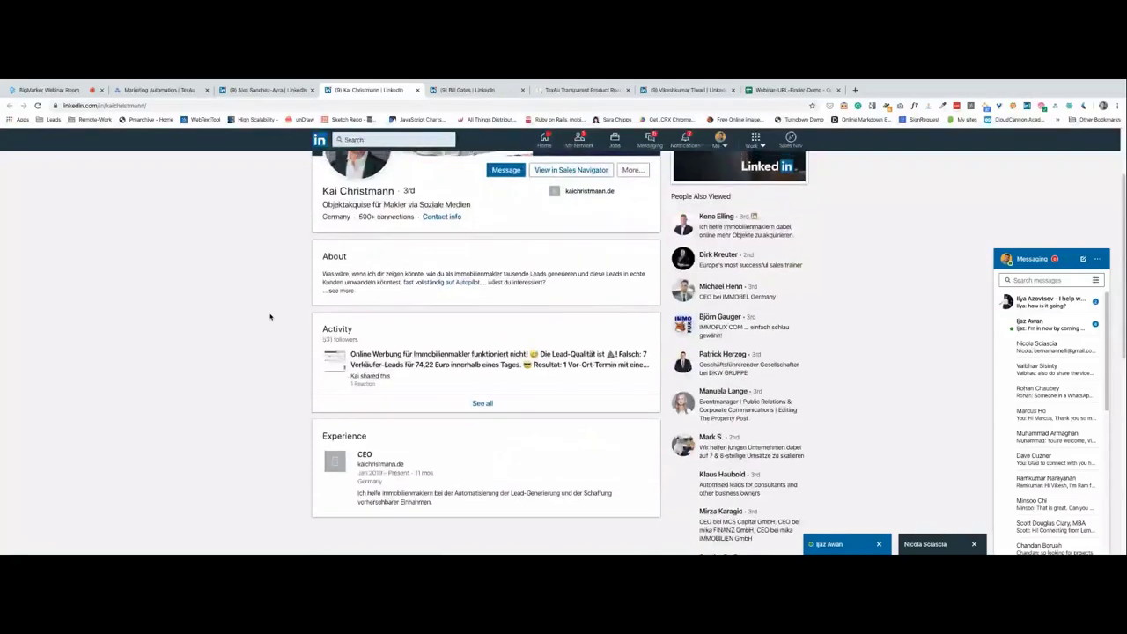
scroll(272, 315, "down", 2)
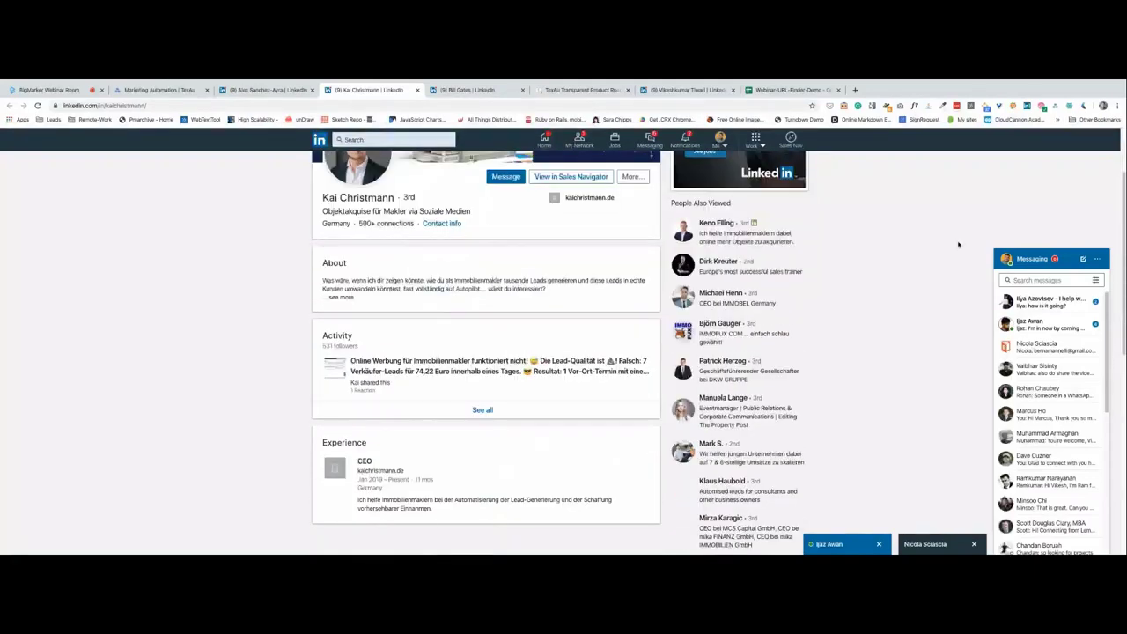
Scroll through the remaining found profiles, finishing on the last profile tab.
left_click(1061, 258)
left_click(467, 90)
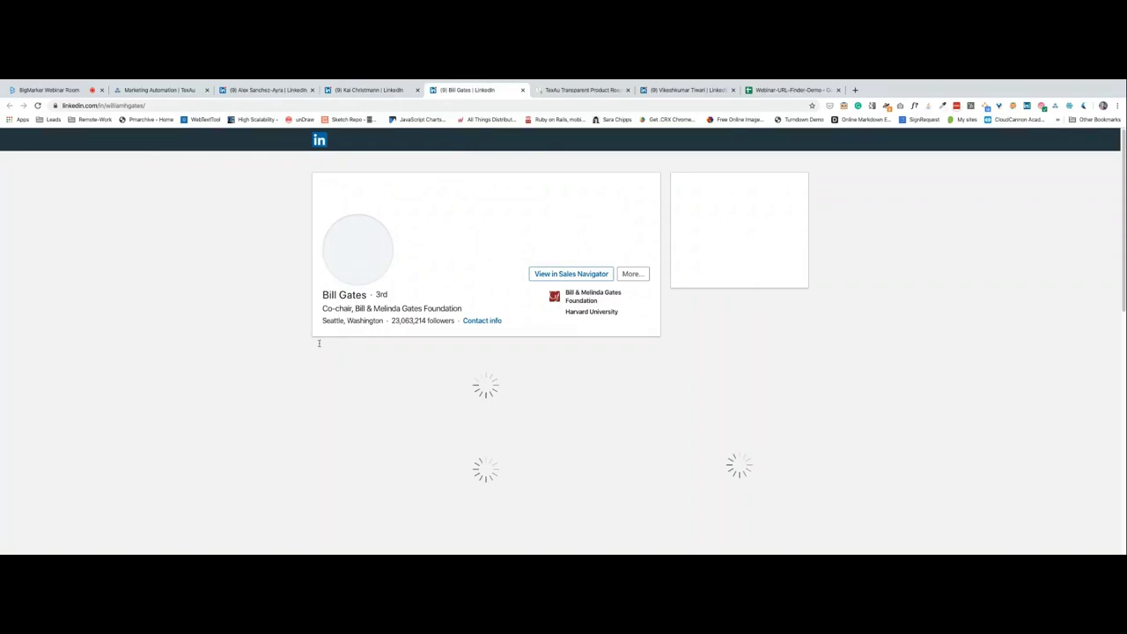
left_click(250, 90)
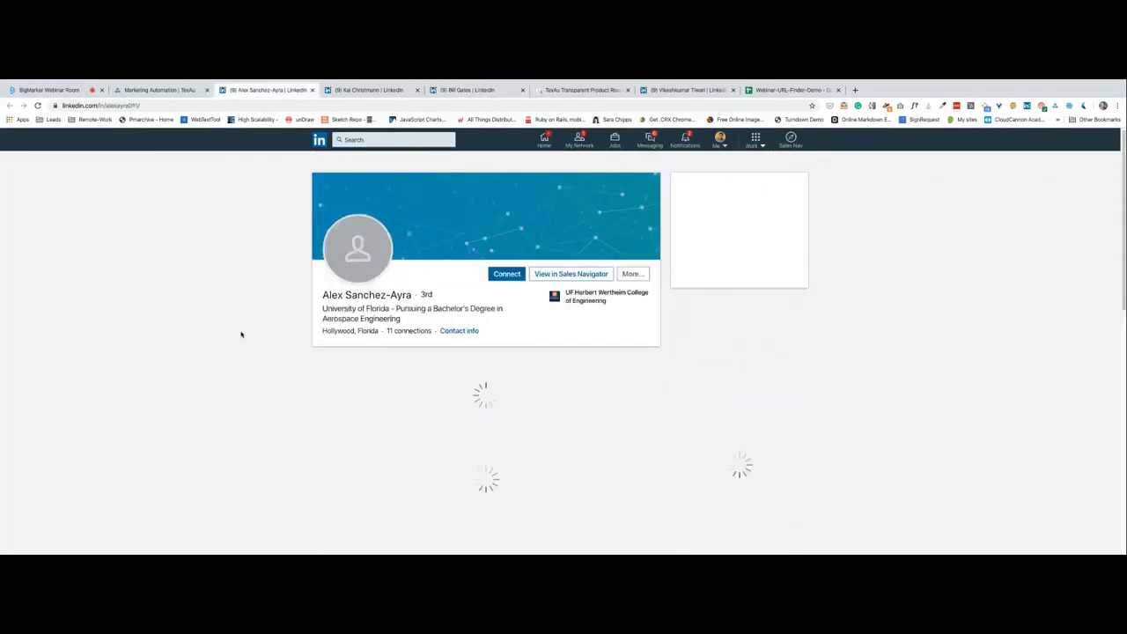
scroll(241, 334, "down", 3)
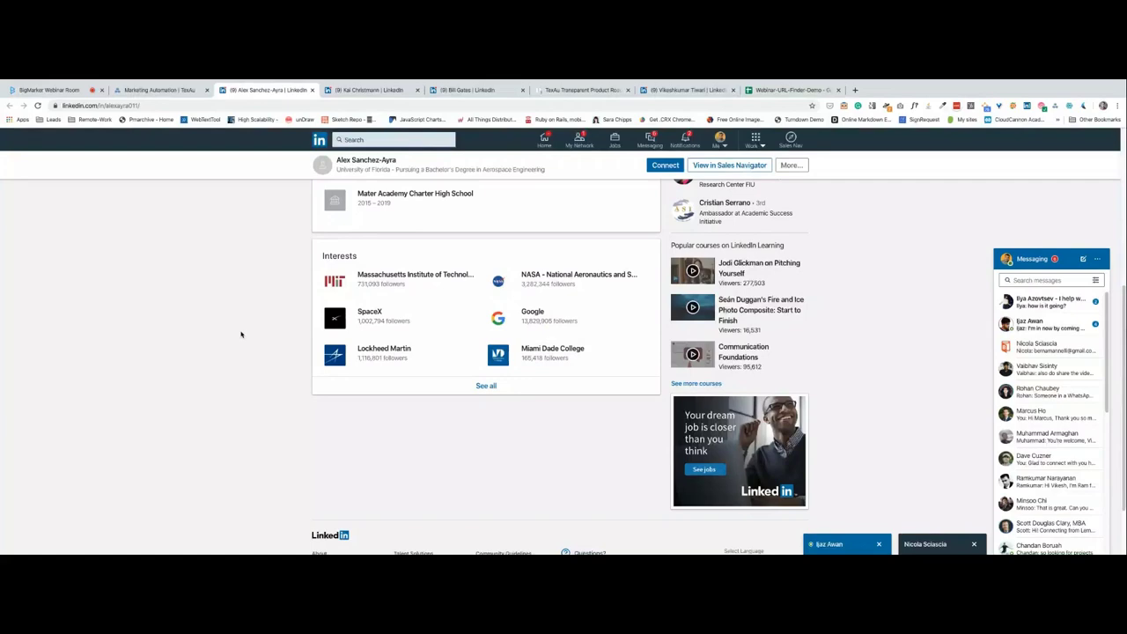
scroll(241, 333, "up", 2)
scroll(241, 333, "down", 1)
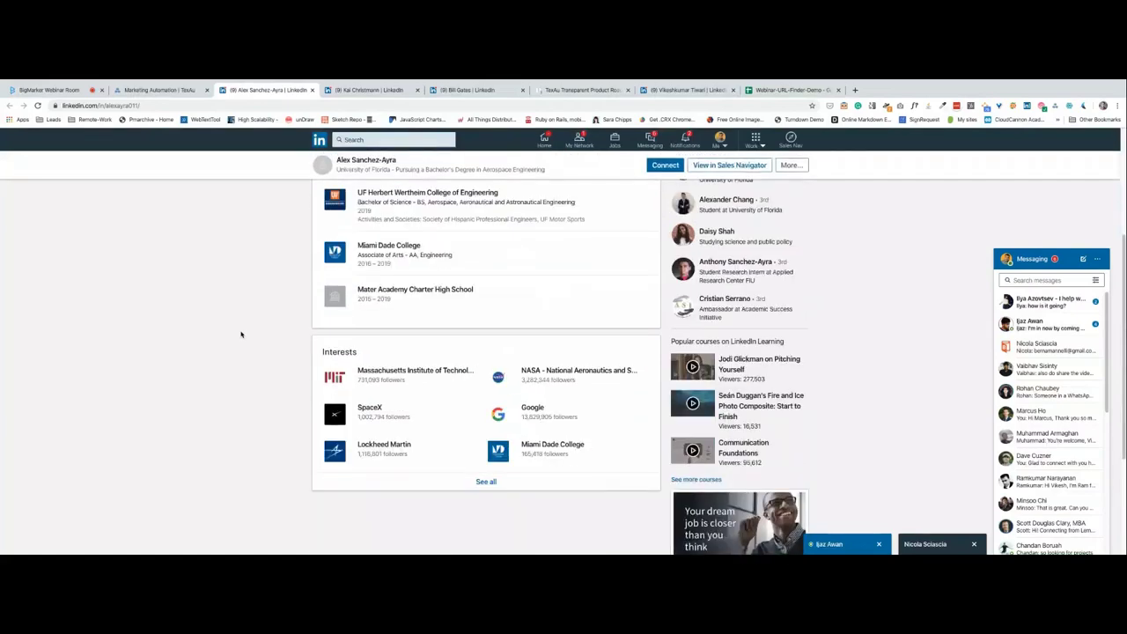
scroll(241, 334, "up", 1)
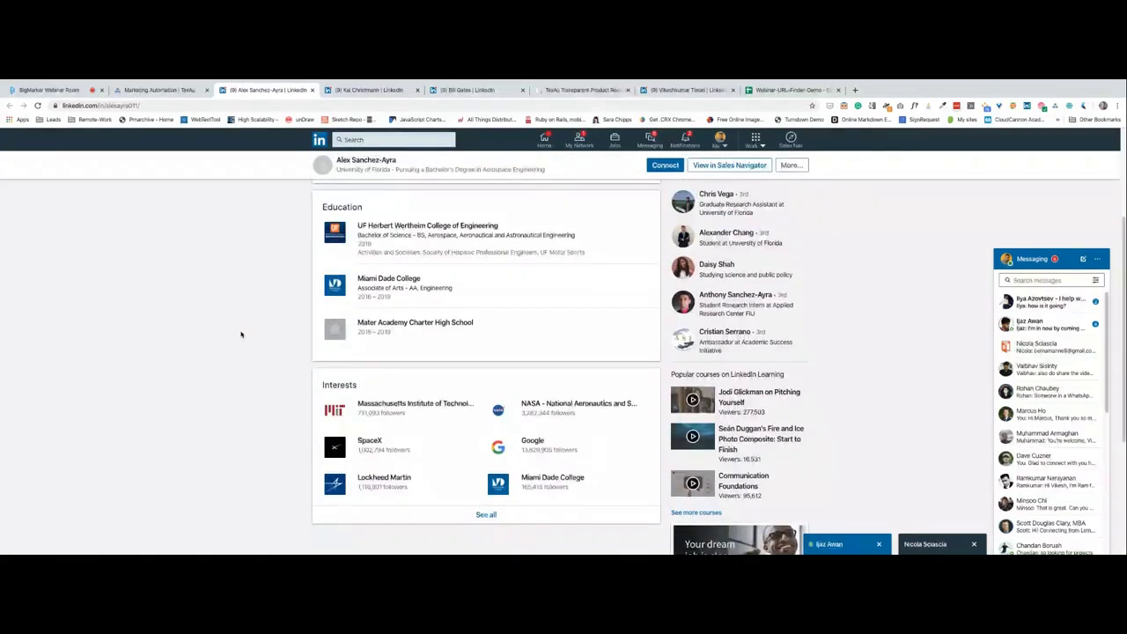
scroll(241, 333, "down", 1)
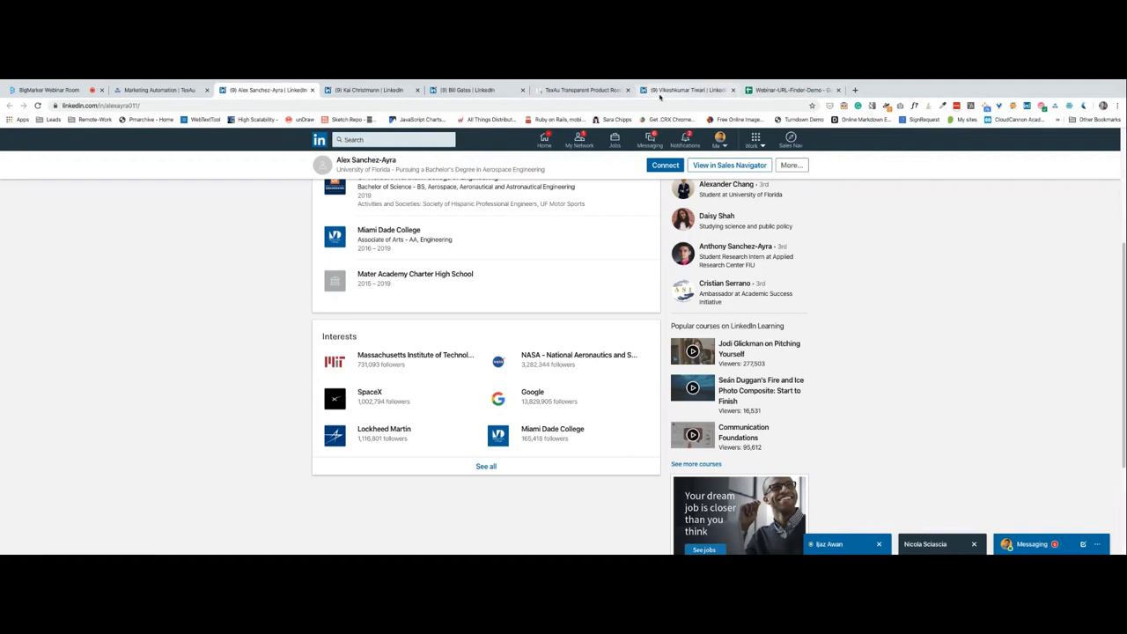
left_click(660, 94)
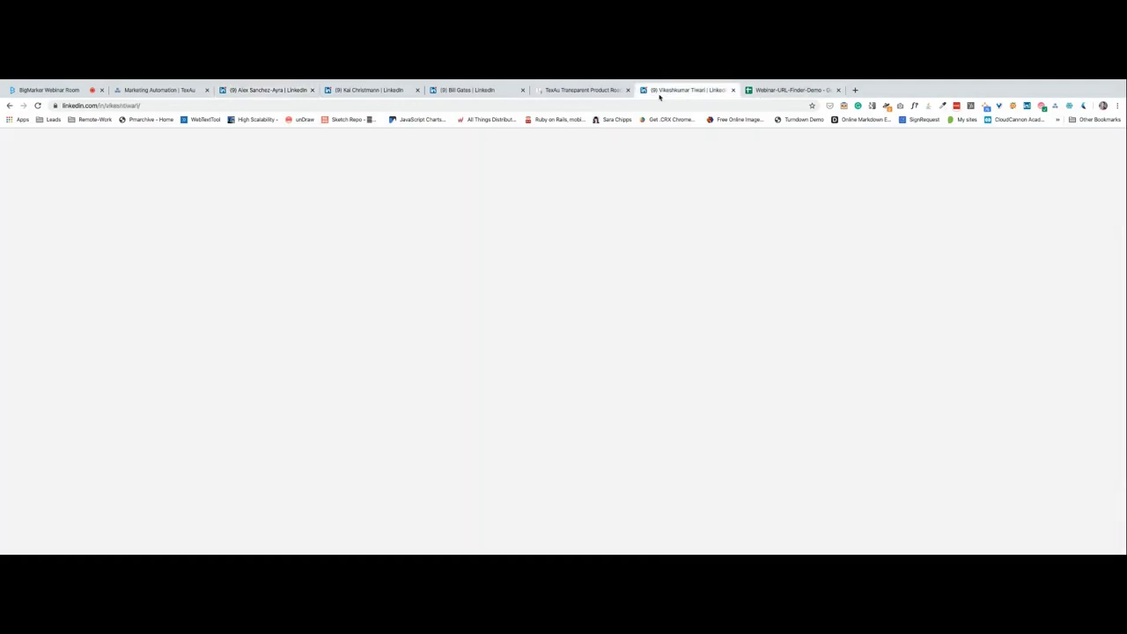
Rename the B1 header to Company and enter Microsoft in B2.
key("ctrl+Tab")
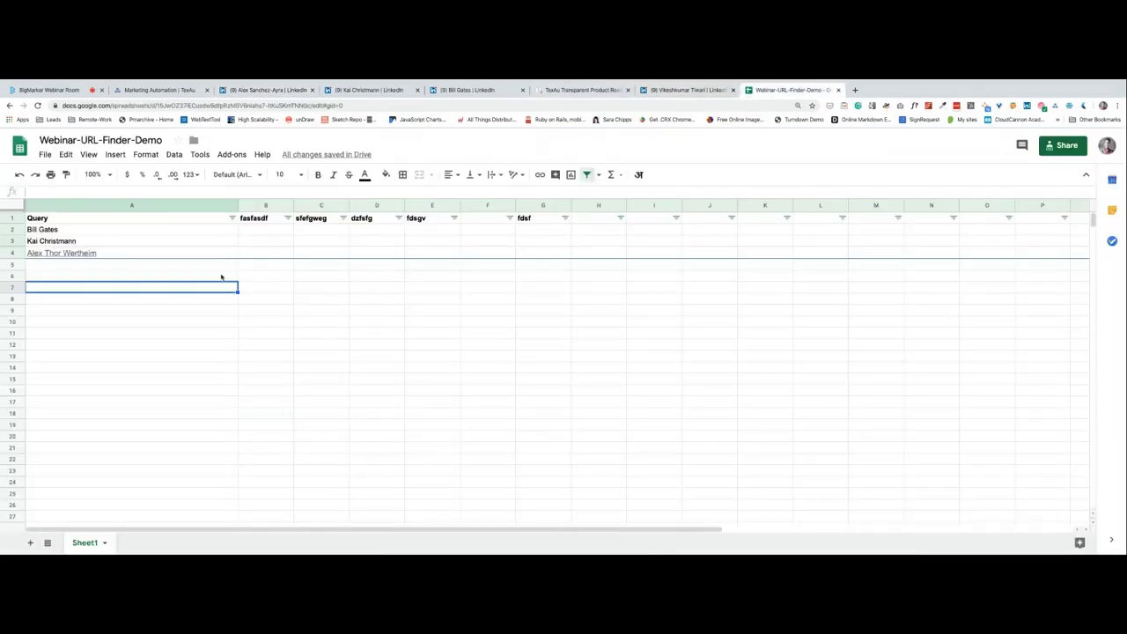
left_click(251, 217)
double_click(251, 218)
type("Company")
key("Return")
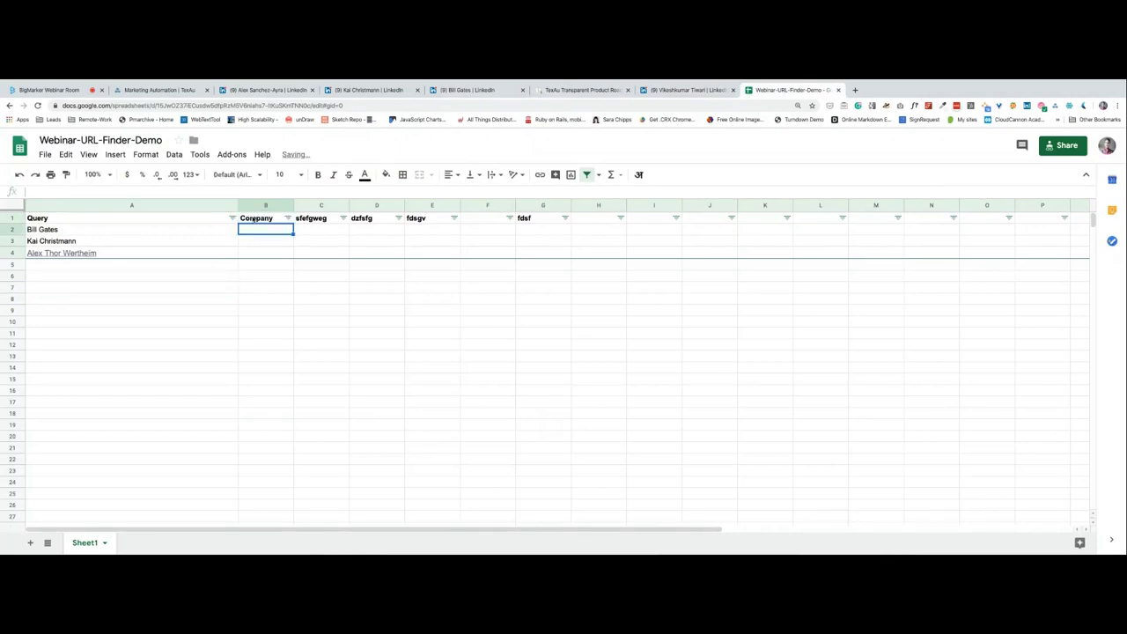
type("Mic")
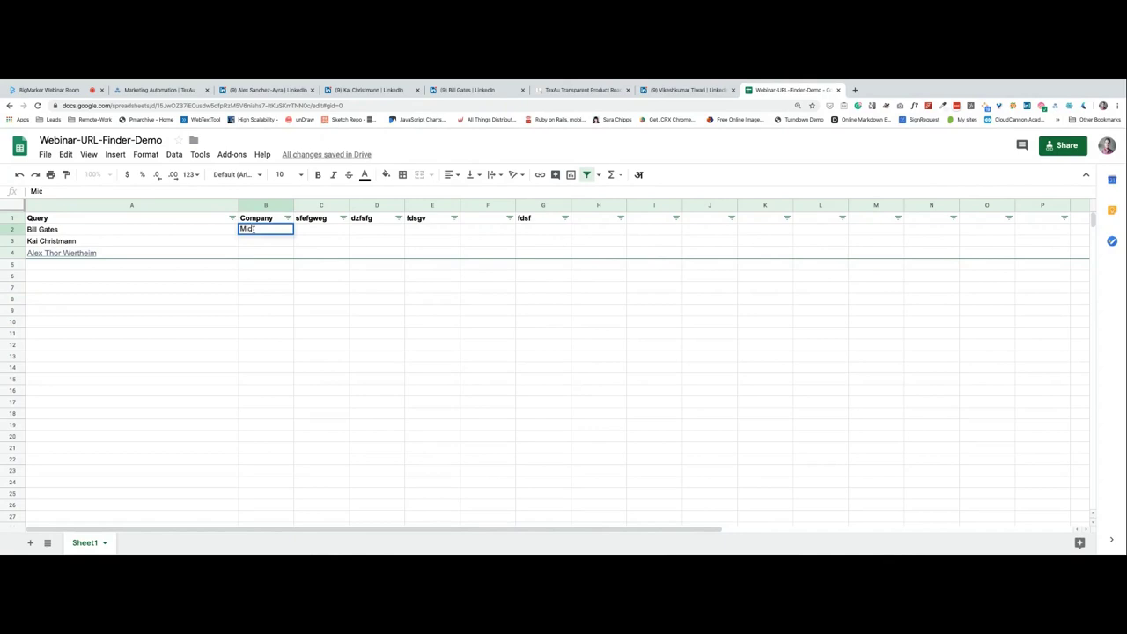
type("rosoft")
key("Return")
Select columns A and B together, then go back to a found LinkedIn profile.
key("Down")
key("Down")
left_click(269, 205)
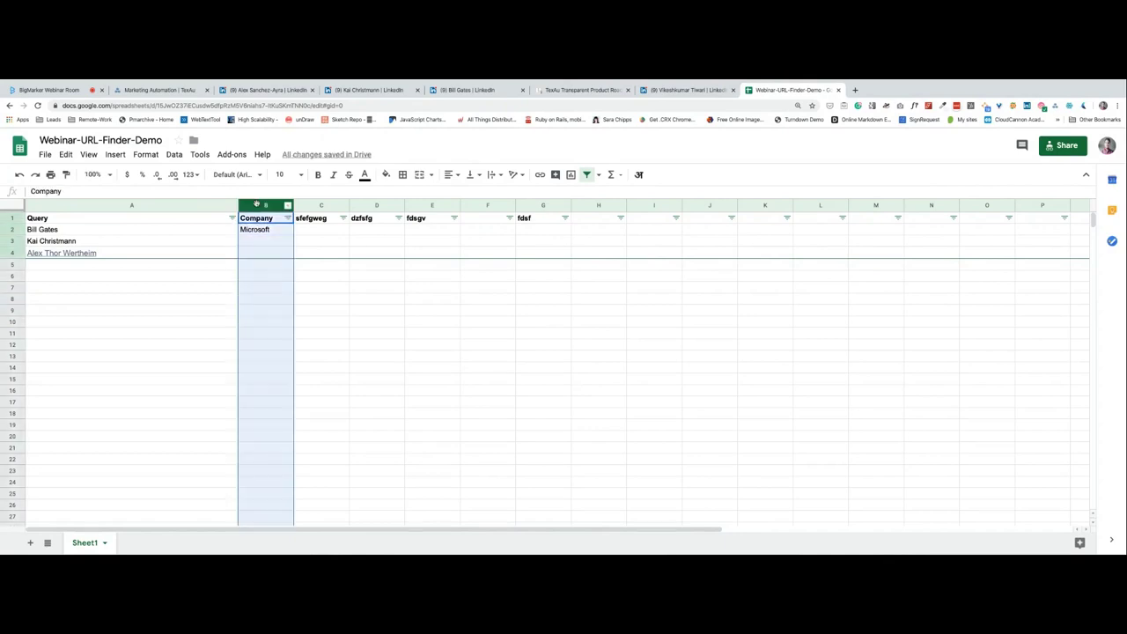
left_click(221, 204)
left_click(256, 205, "super")
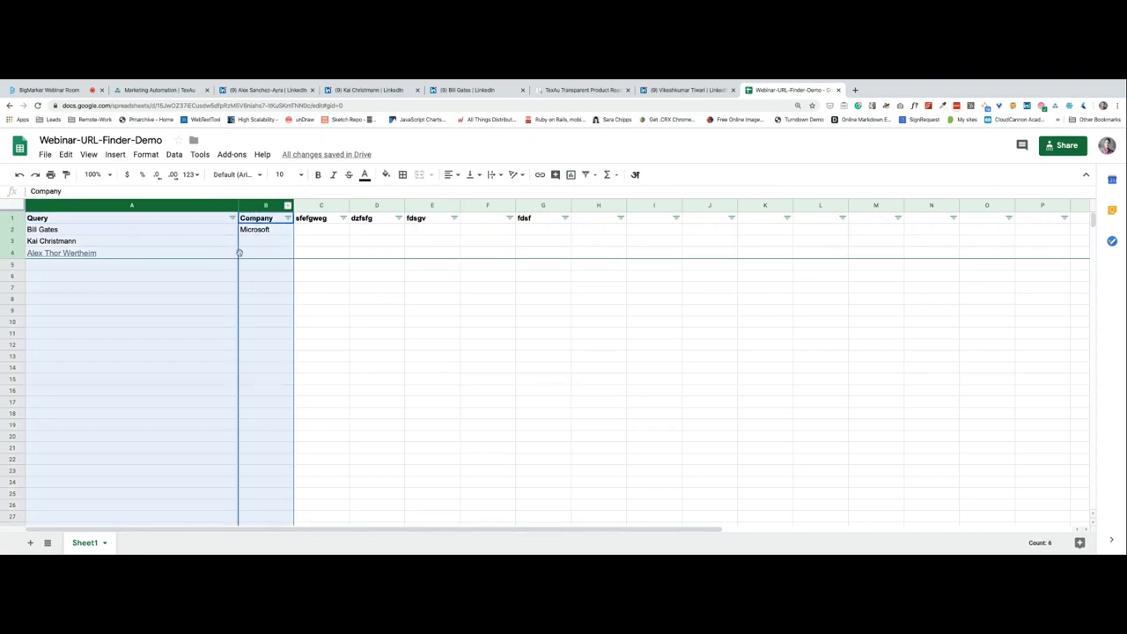
left_click(269, 255)
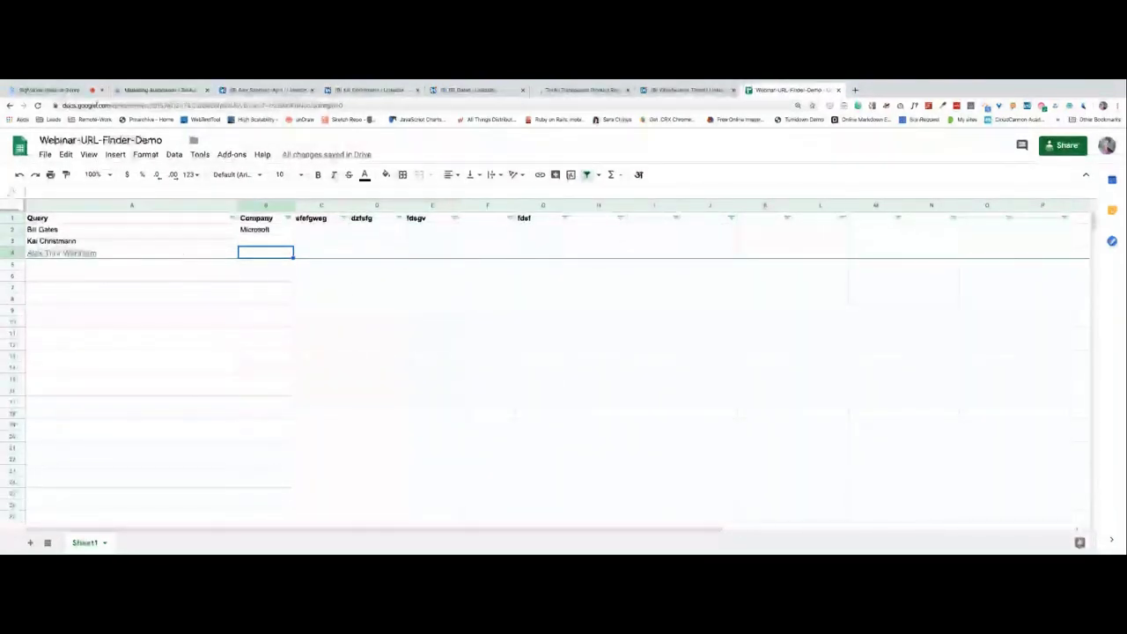
left_click(277, 91)
Flip through two found profile tabs, then focus the webinar chat message box.
left_click(370, 90)
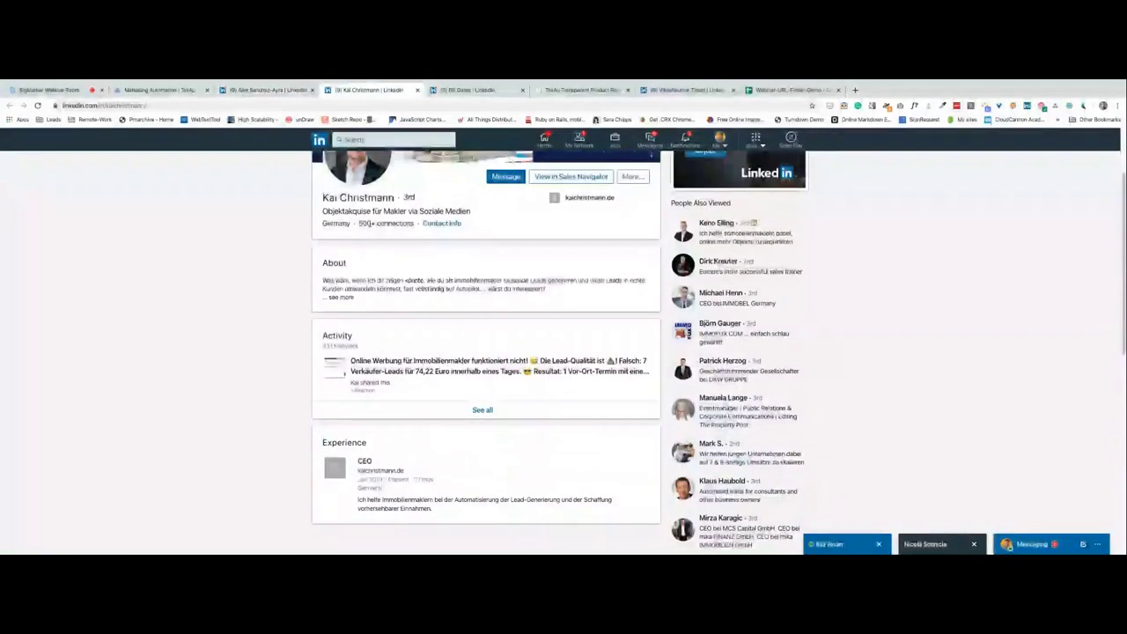
left_click(458, 90)
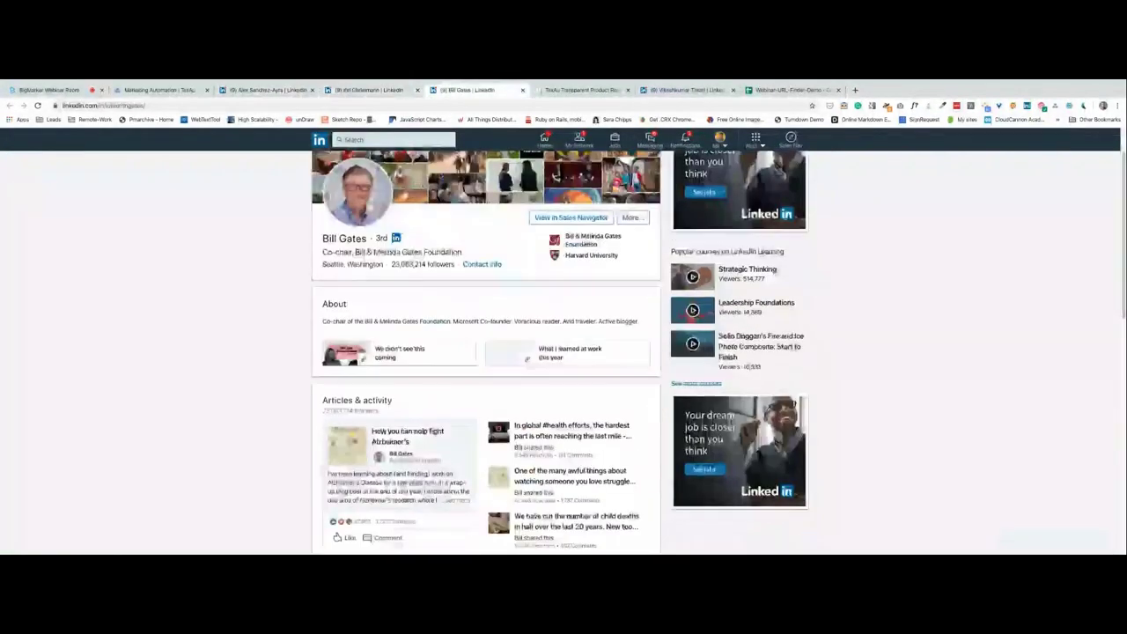
left_click(51, 89)
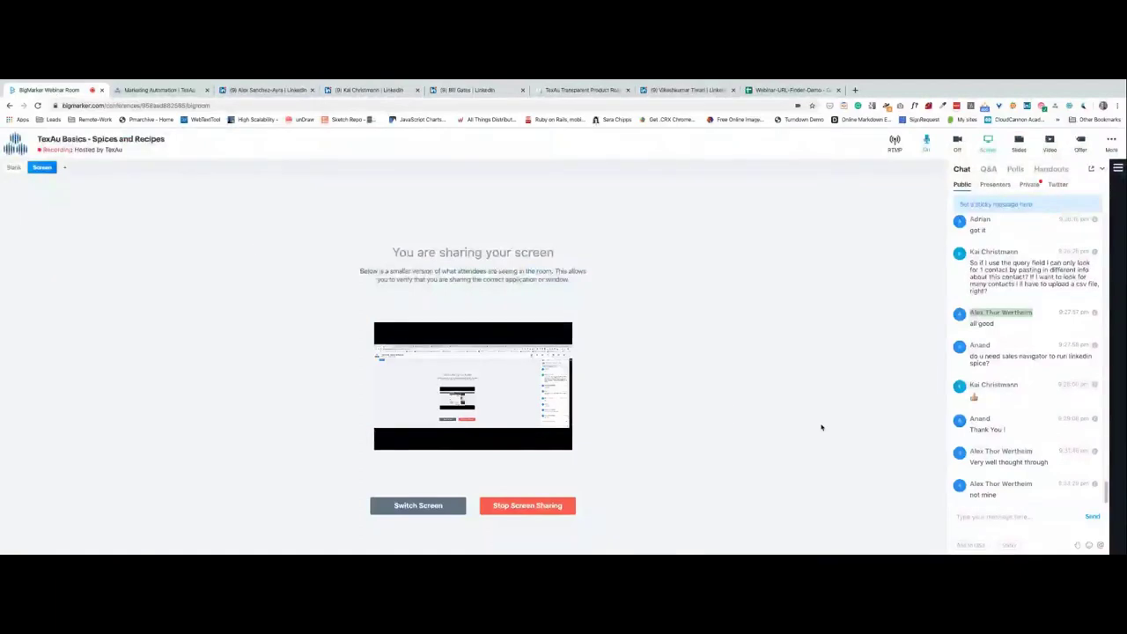
left_click(1012, 519)
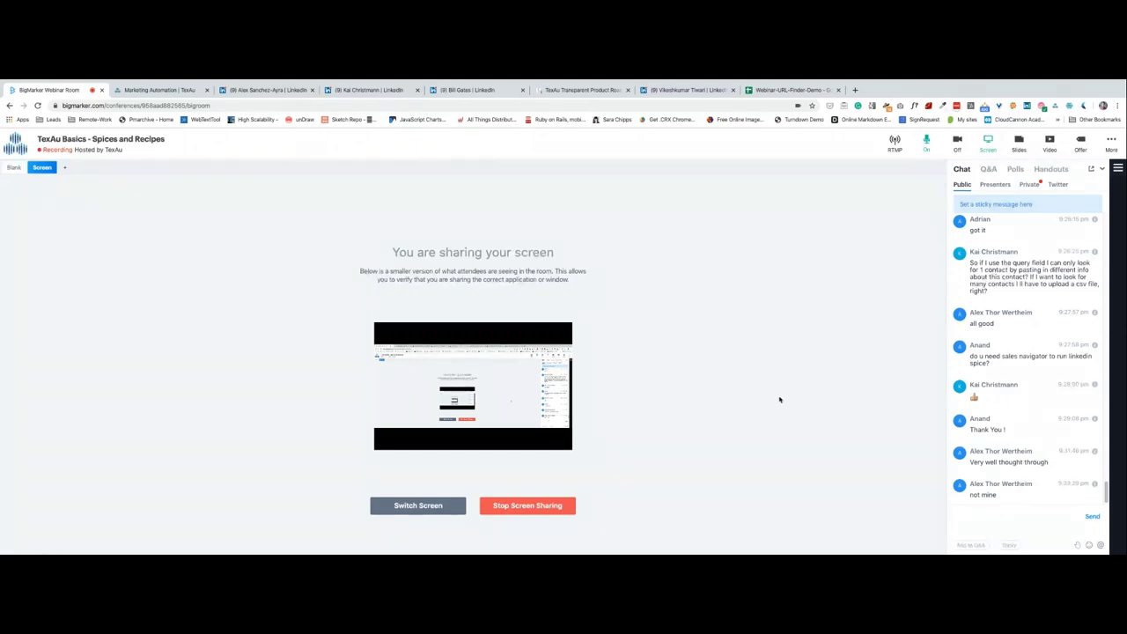
Glance at TexAu's URL Finder results and Spices catalogue, then return to the webinar room.
left_click(152, 91)
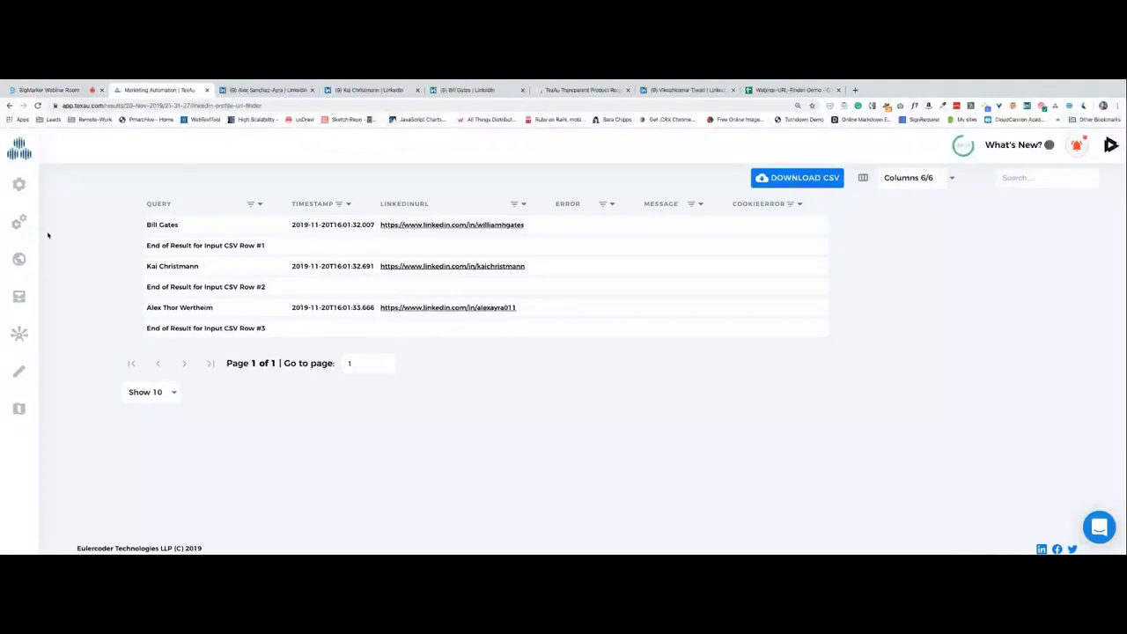
left_click(22, 187)
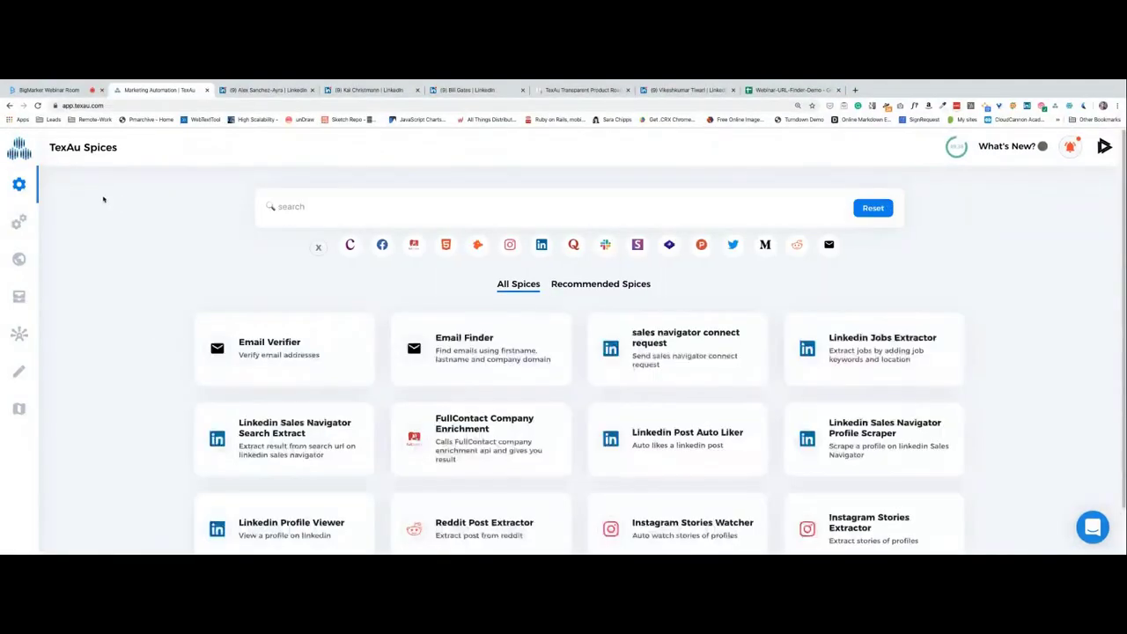
left_click(48, 90)
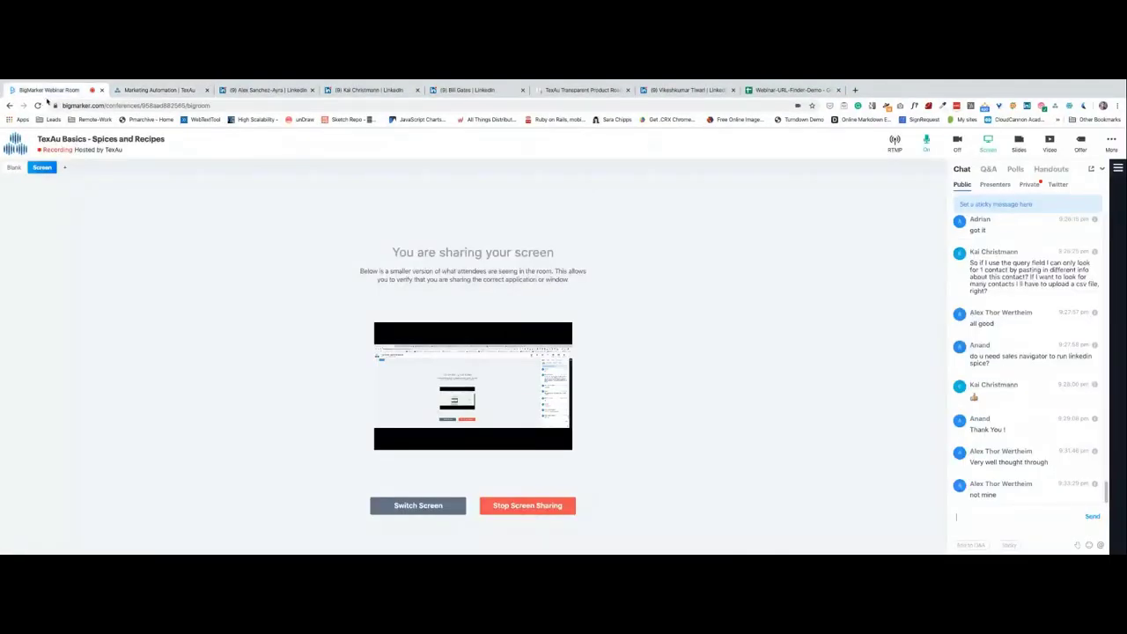
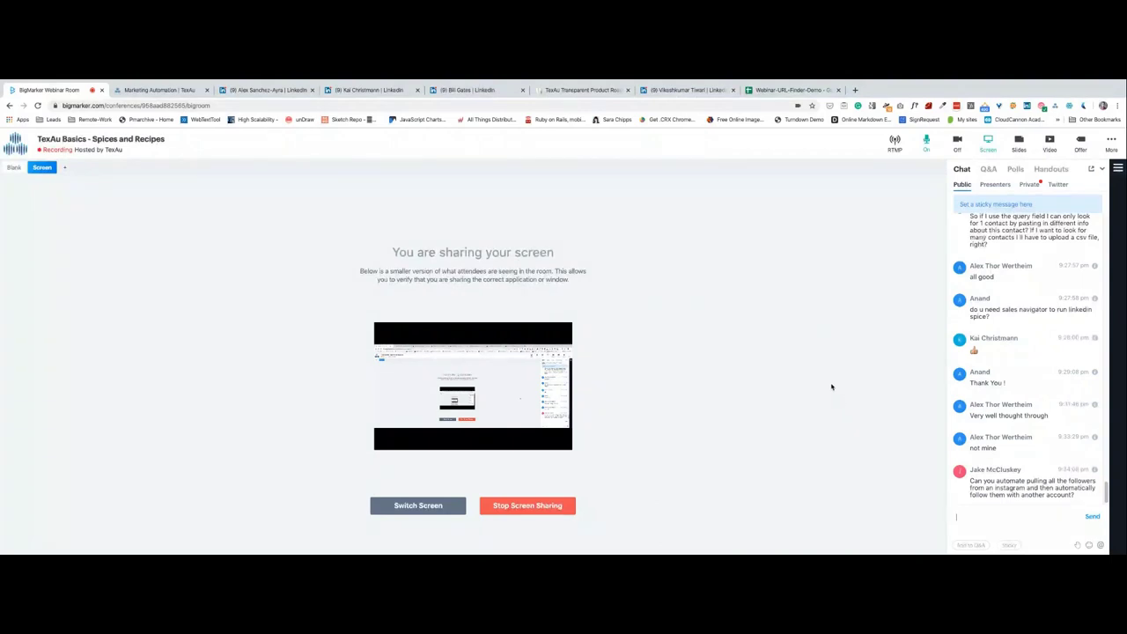
Switch from the BigMarker room to the 'Marketing Automation | TexAu' Spices catalogue tab.
left_click(139, 92)
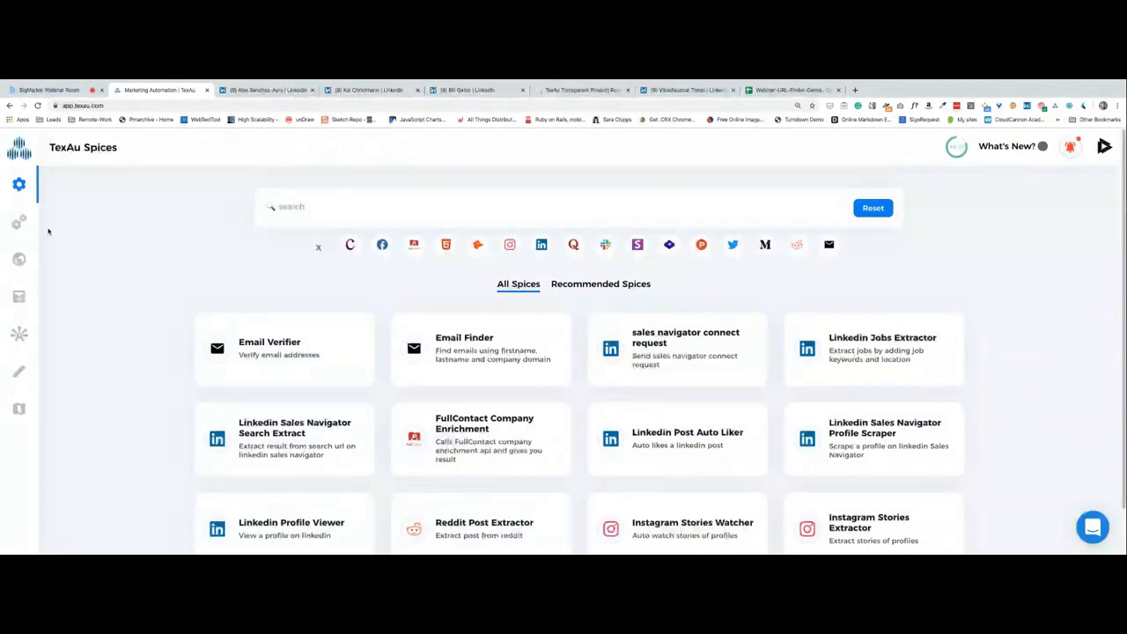
Search the spices catalogue and open the Linkedin Search Extractor spice.
left_click(330, 208)
type("search")
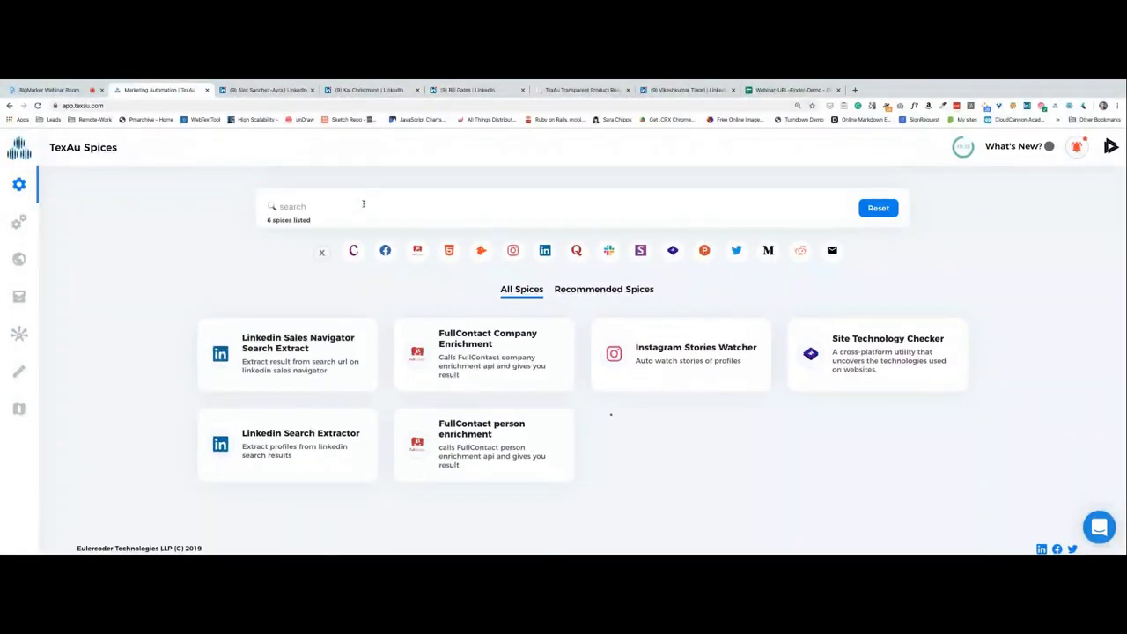
type("search")
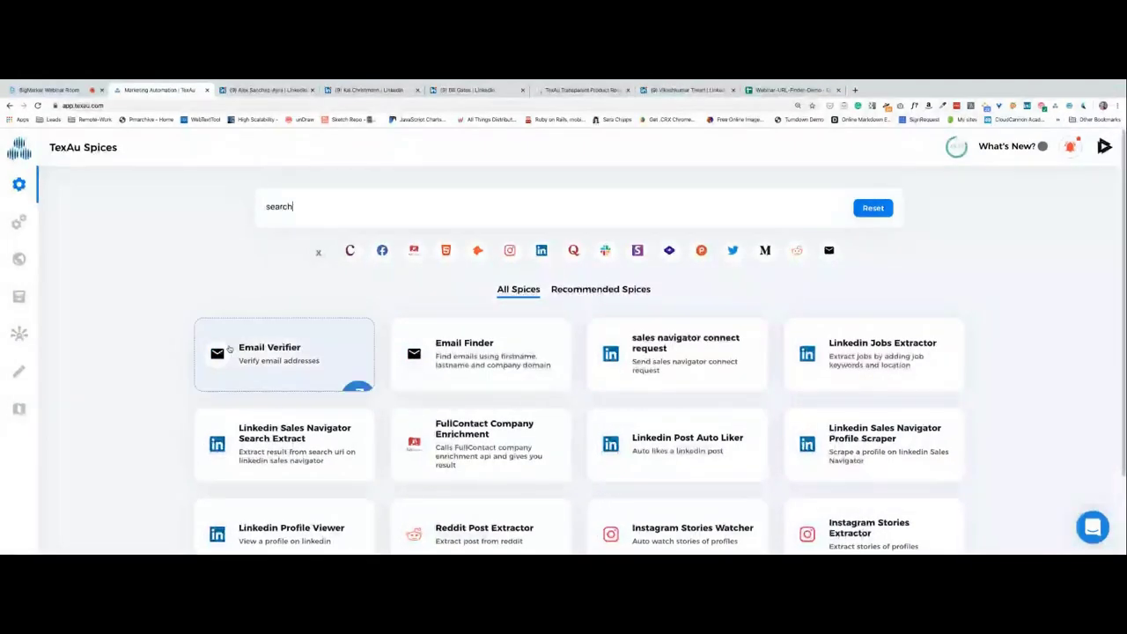
left_click(493, 368)
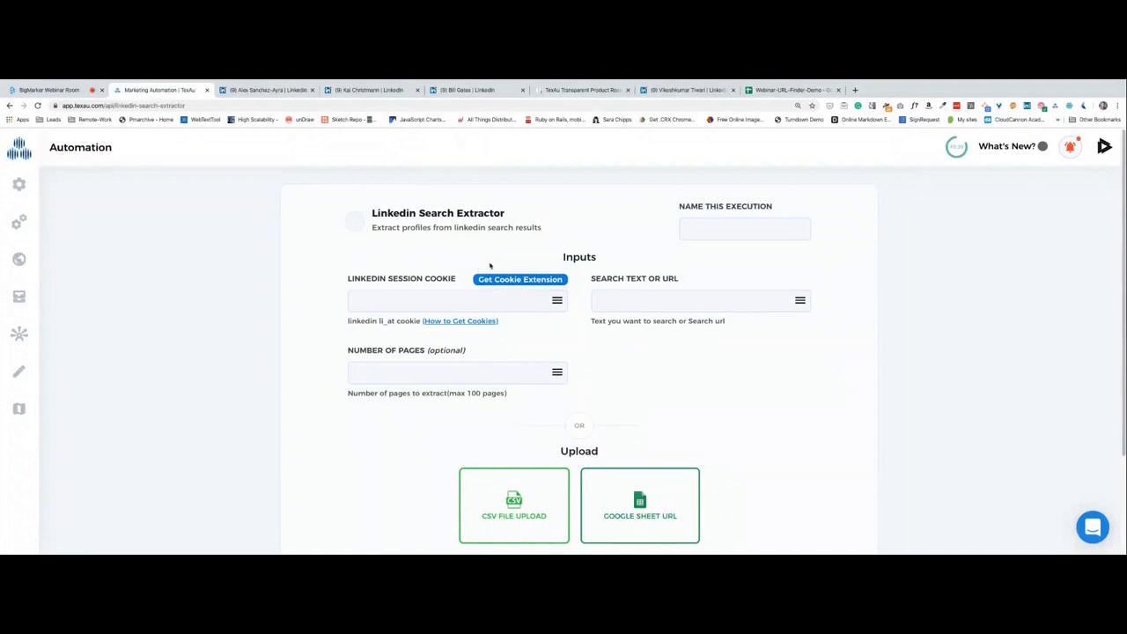
Remove the TexAu extension from Chrome.
left_click(515, 281)
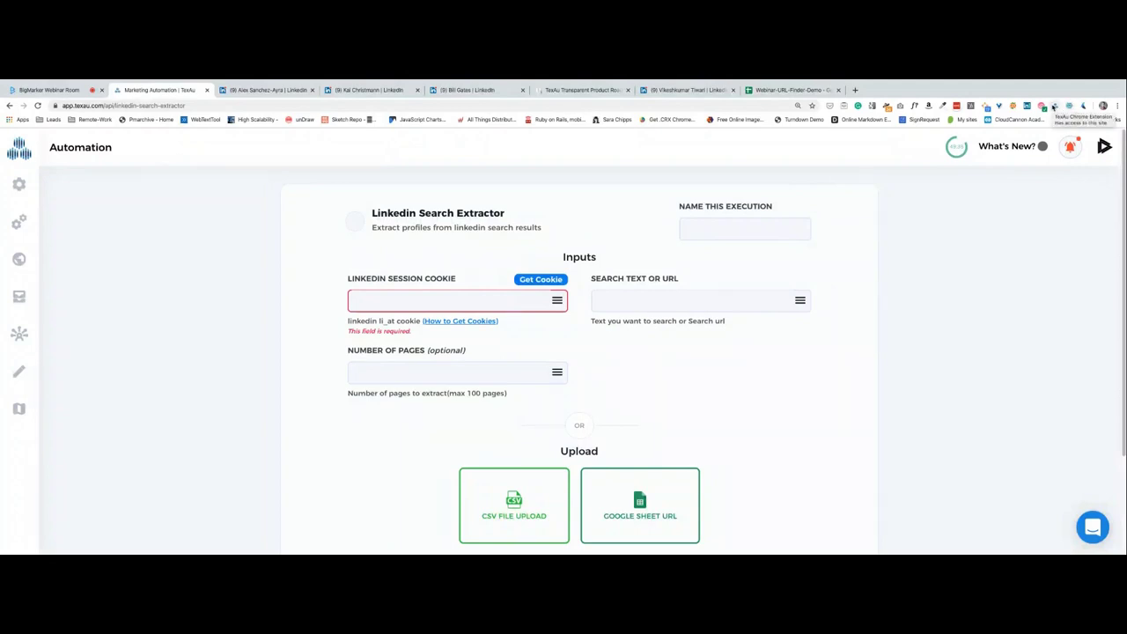
right_click(1054, 106)
left_click(1017, 167)
left_click(610, 134)
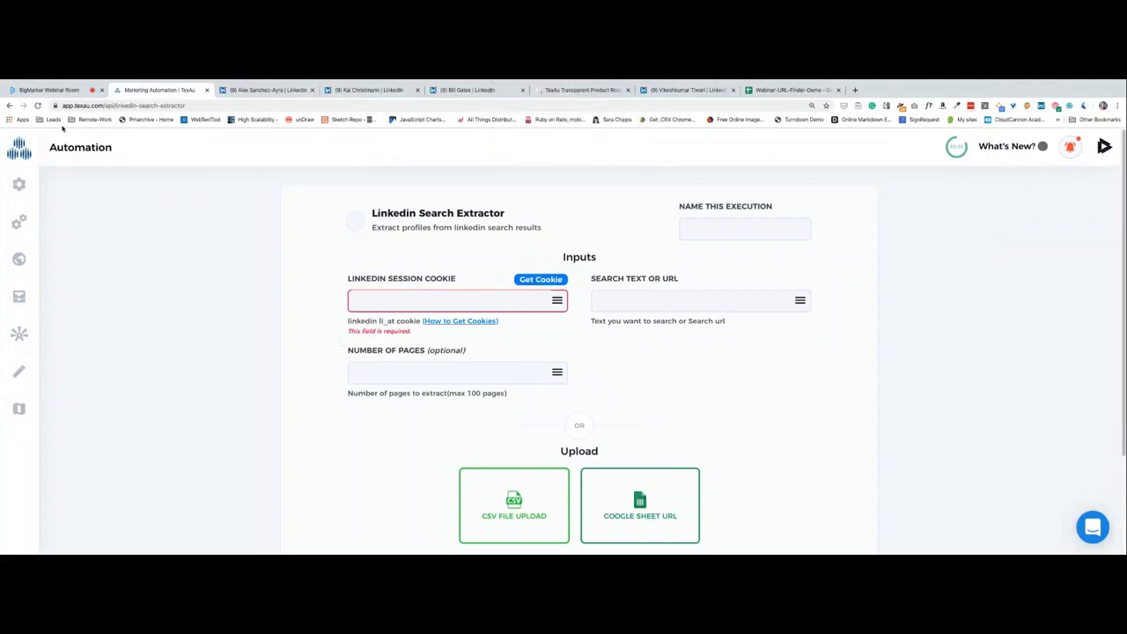
Reload the extractor form and open the Get Cookie Extension store page.
left_click(37, 105)
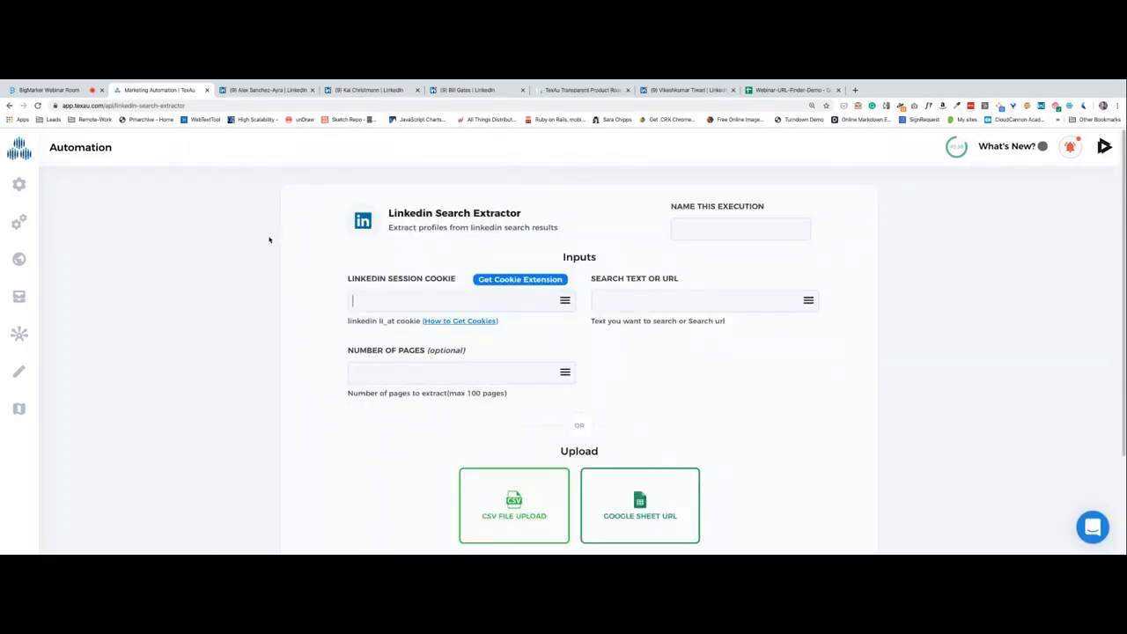
left_click(421, 294)
left_click(520, 280)
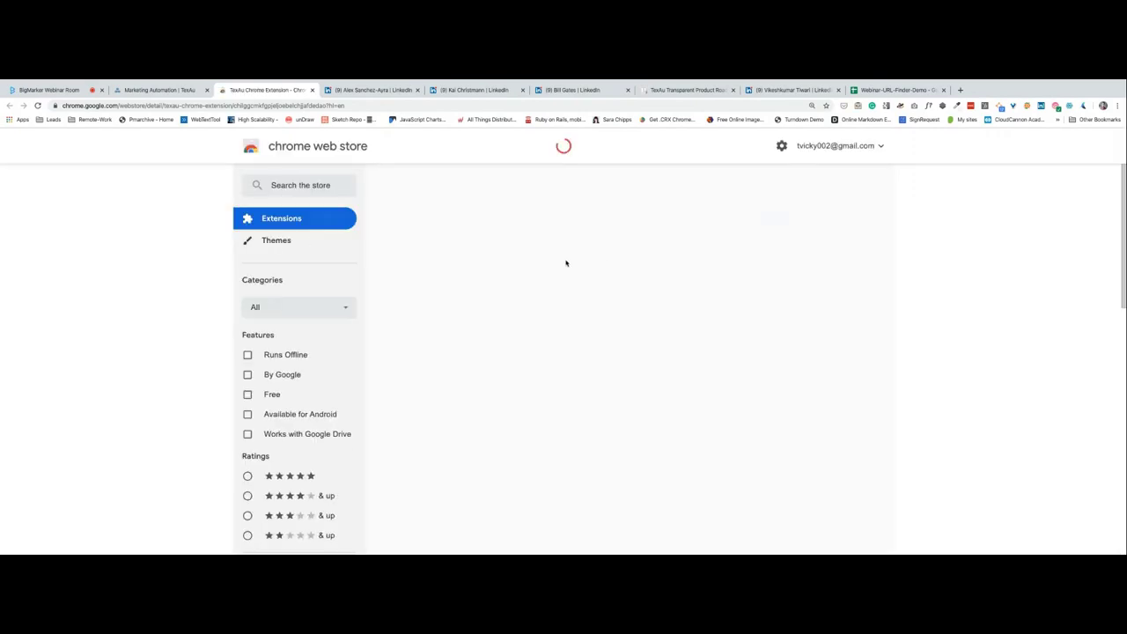
Add the TexAu Chrome Extension from the Web Store, then return to the extractor form.
left_click(768, 229)
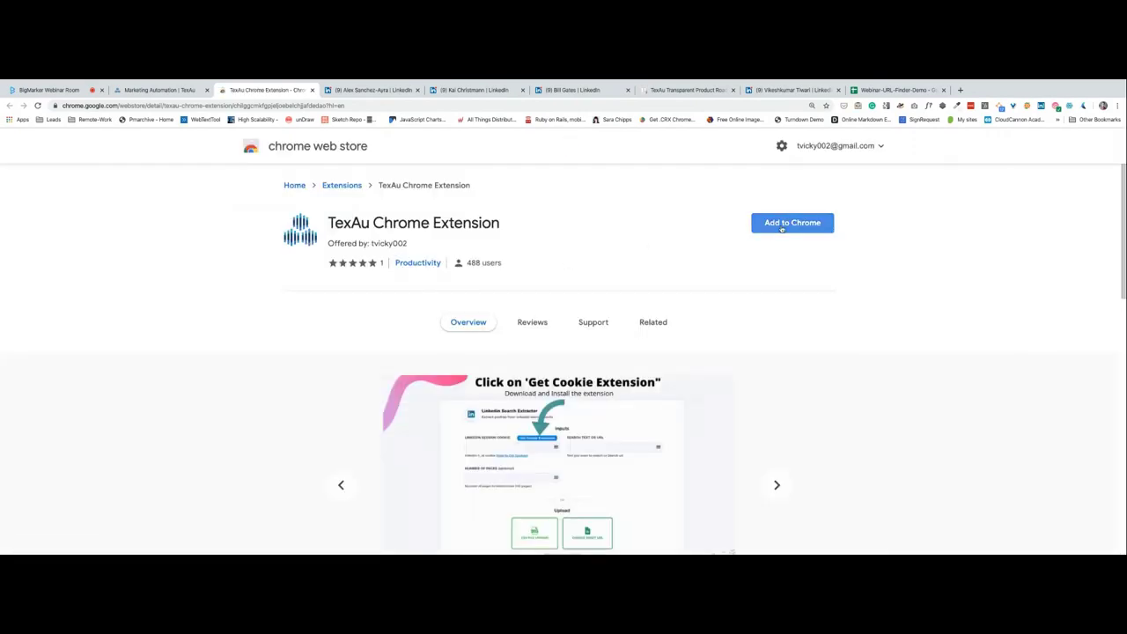
key("Return")
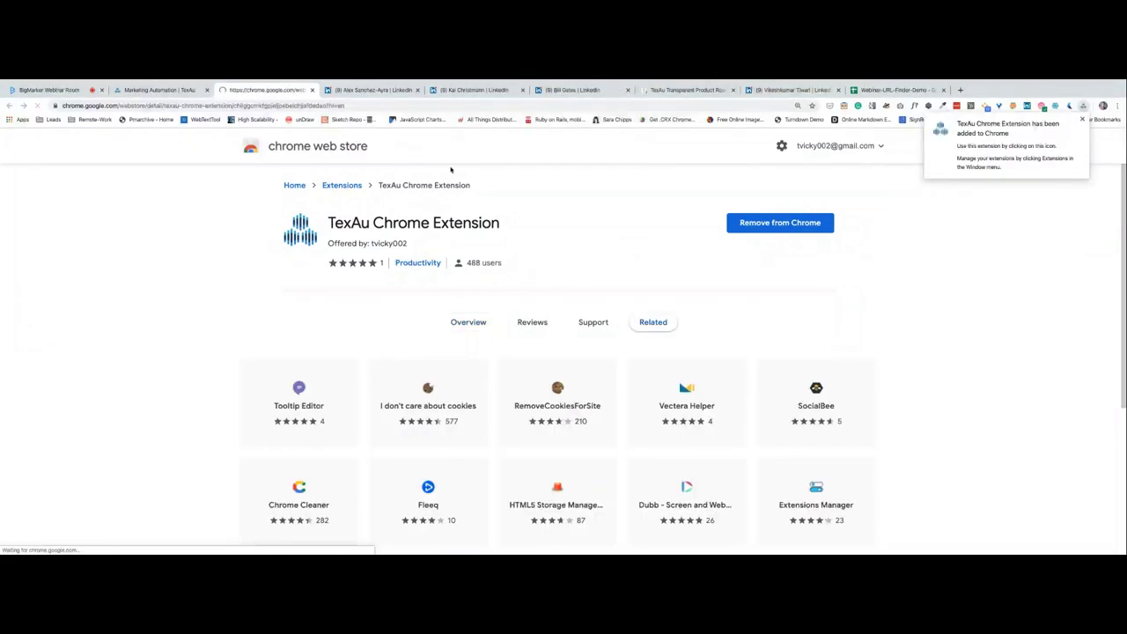
left_click(146, 90)
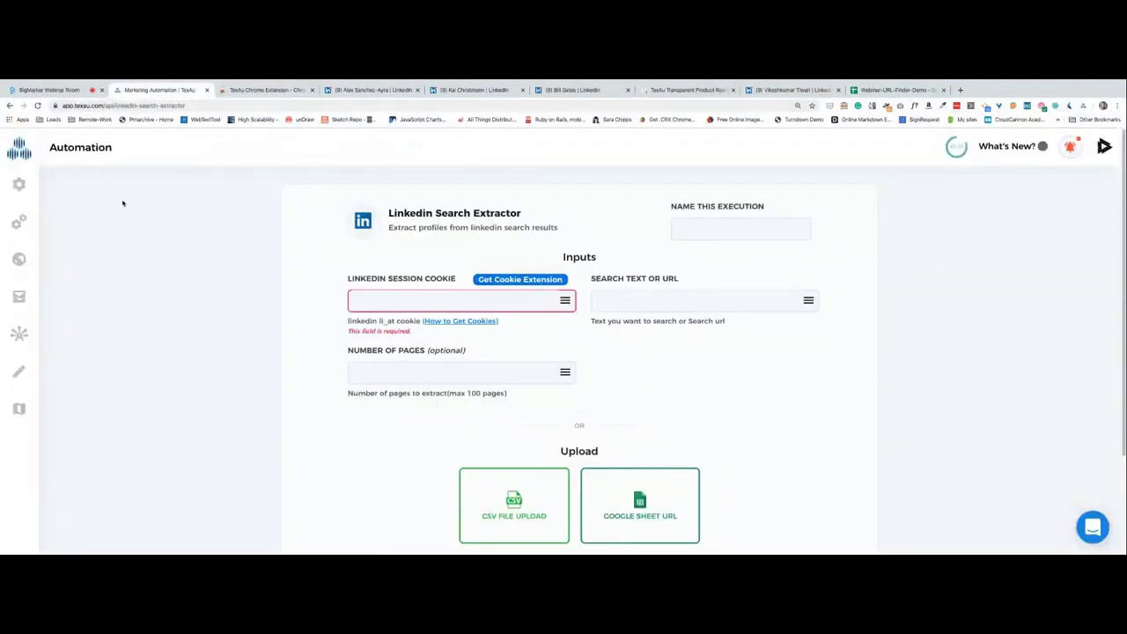
Reload the Linkedin Search Extractor form, then return to the TexAu Chrome Extension store listing.
left_click(37, 105)
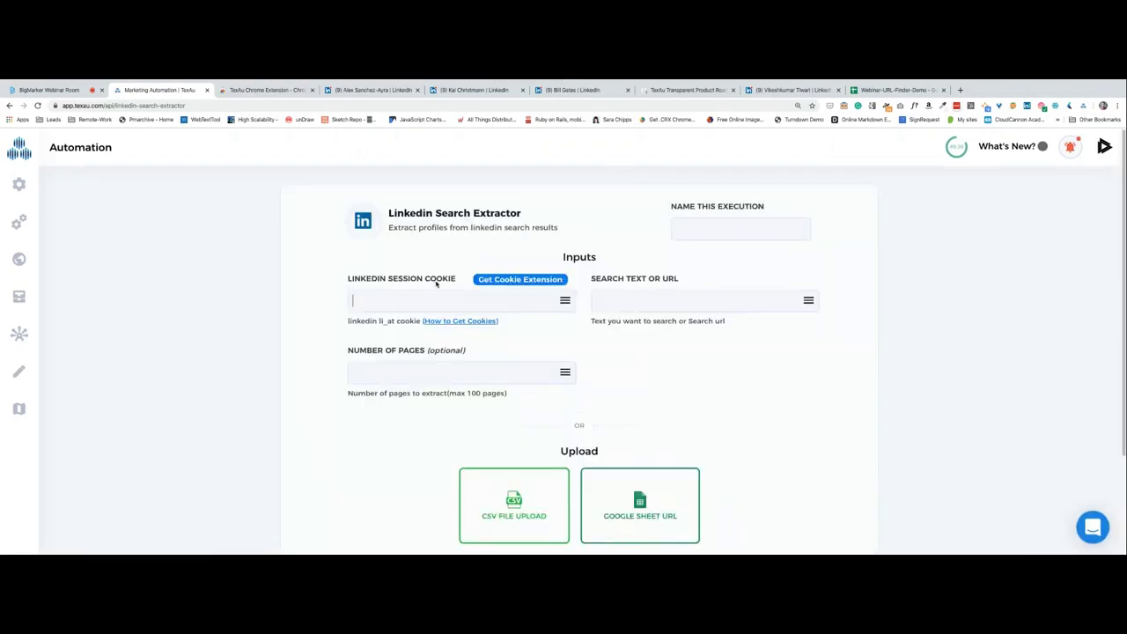
left_click(495, 284)
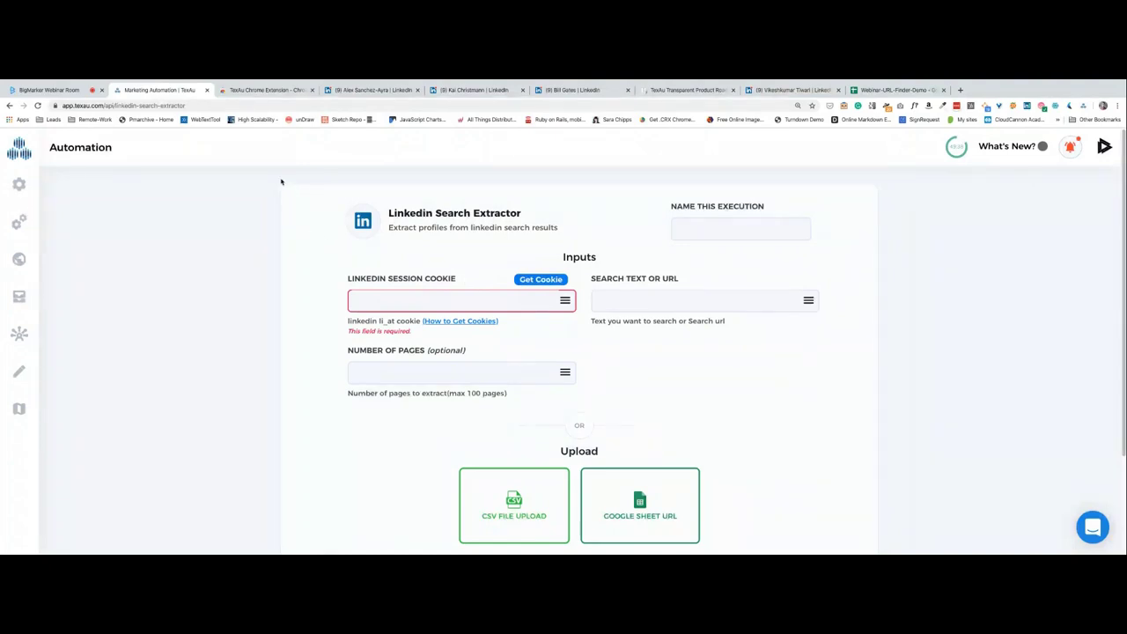
left_click(262, 91)
Browse the extension's setup slides, then return to the Linkedin Search Extractor form.
scroll(592, 322, "down", 1)
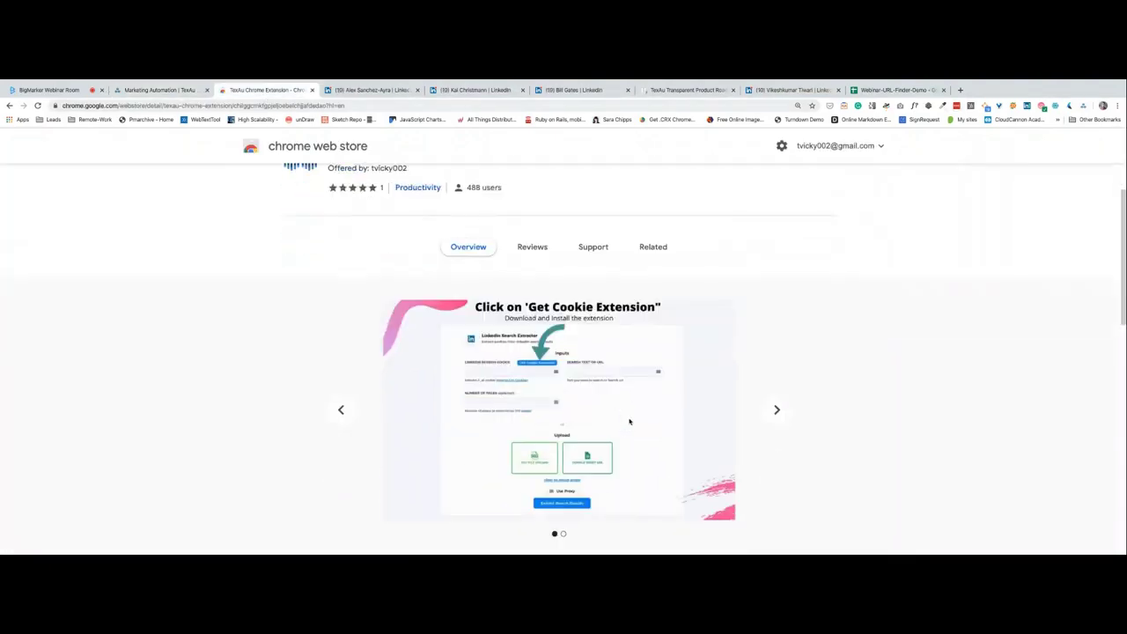
left_click(777, 414)
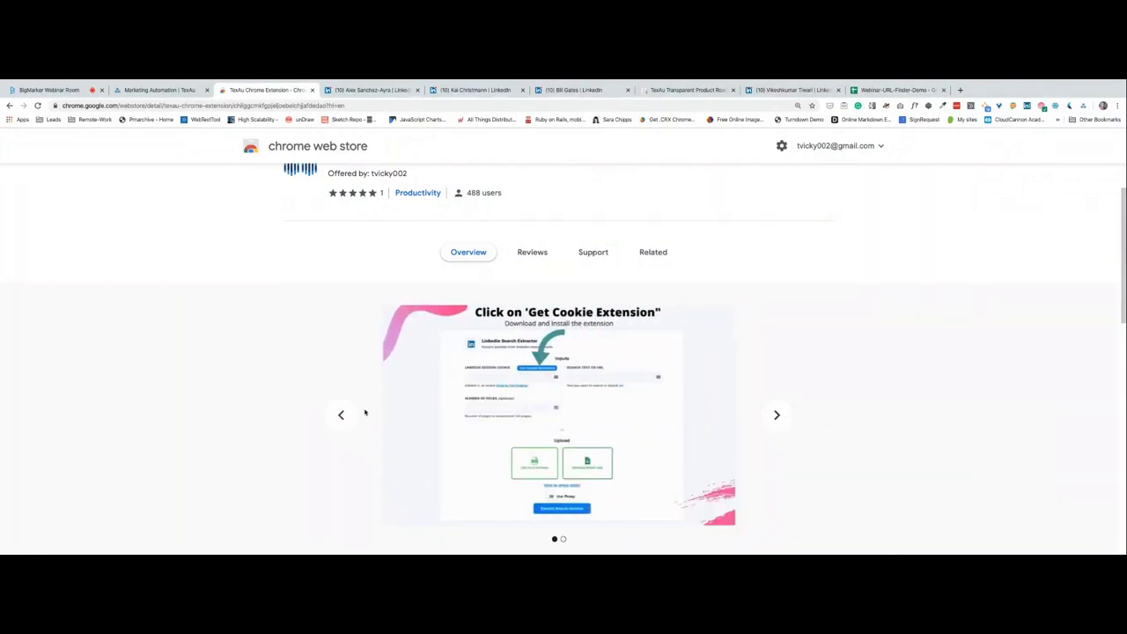
left_click(155, 92)
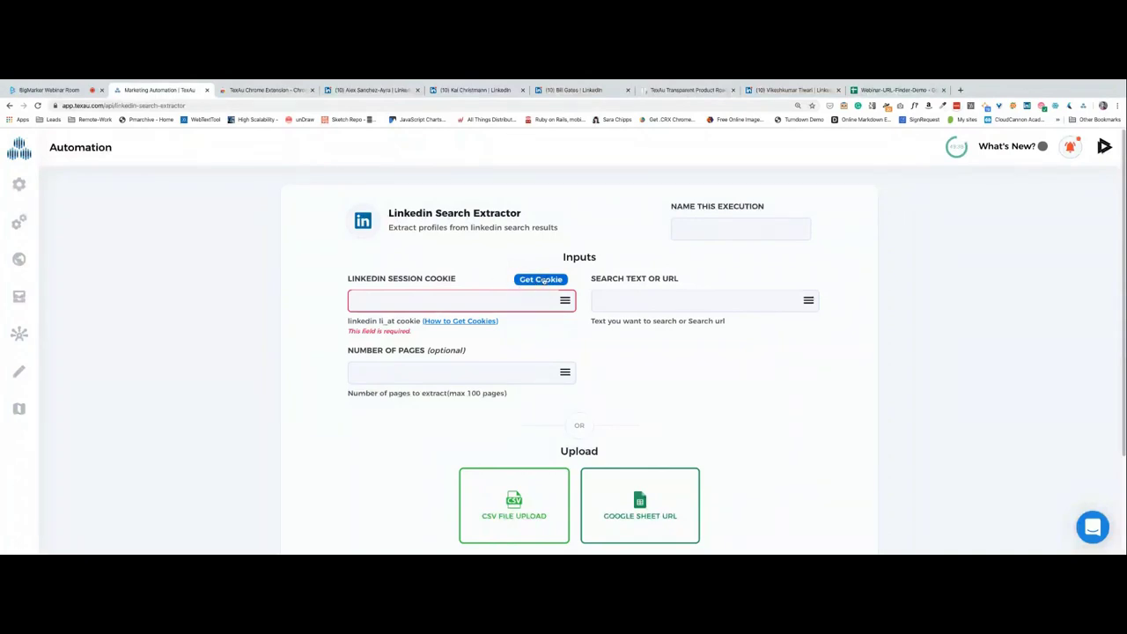
Fill the LinkedIn Session Cookie with Get Cookie, then switch to the LinkedIn tab.
left_click(540, 280)
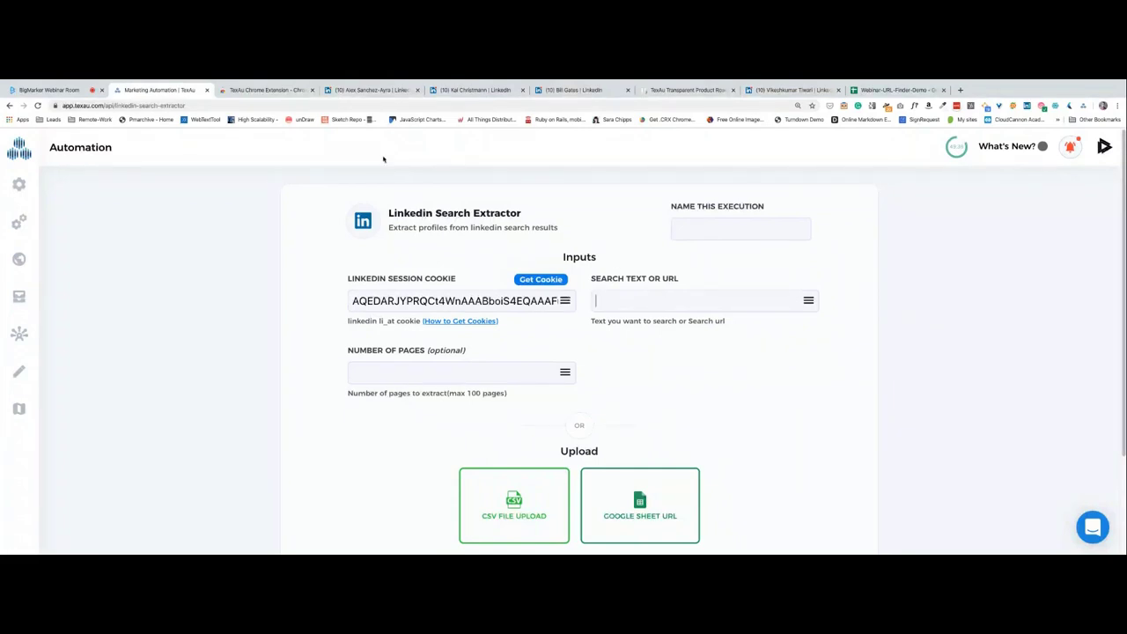
left_click(385, 88)
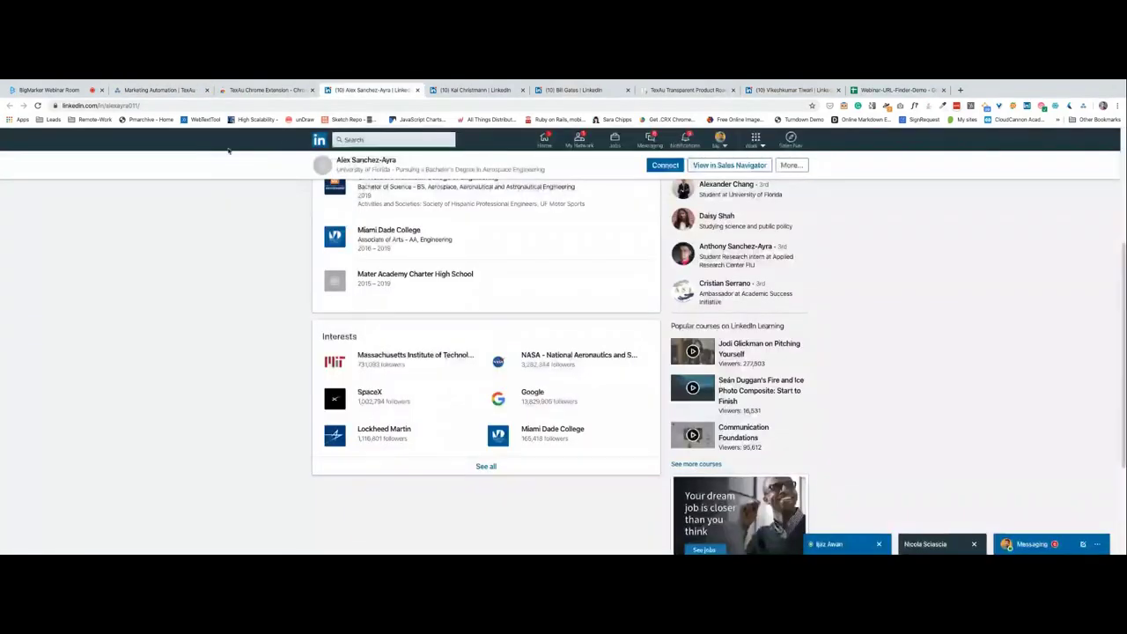
Search LinkedIn for 'growth hackers' from the home feed.
left_click(316, 140)
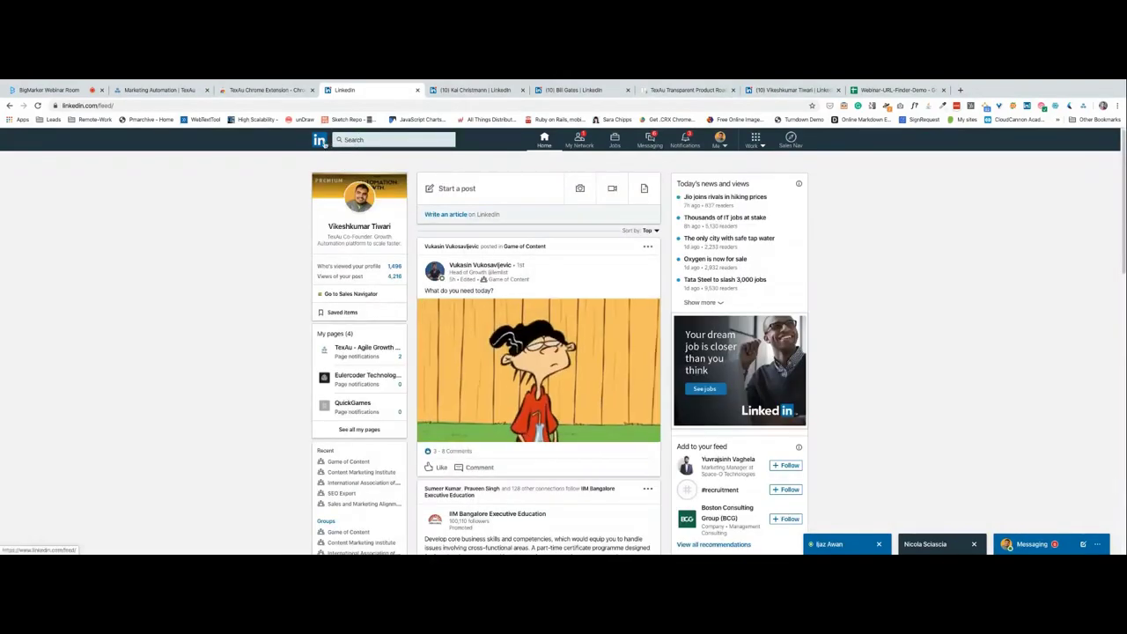
left_click(383, 139)
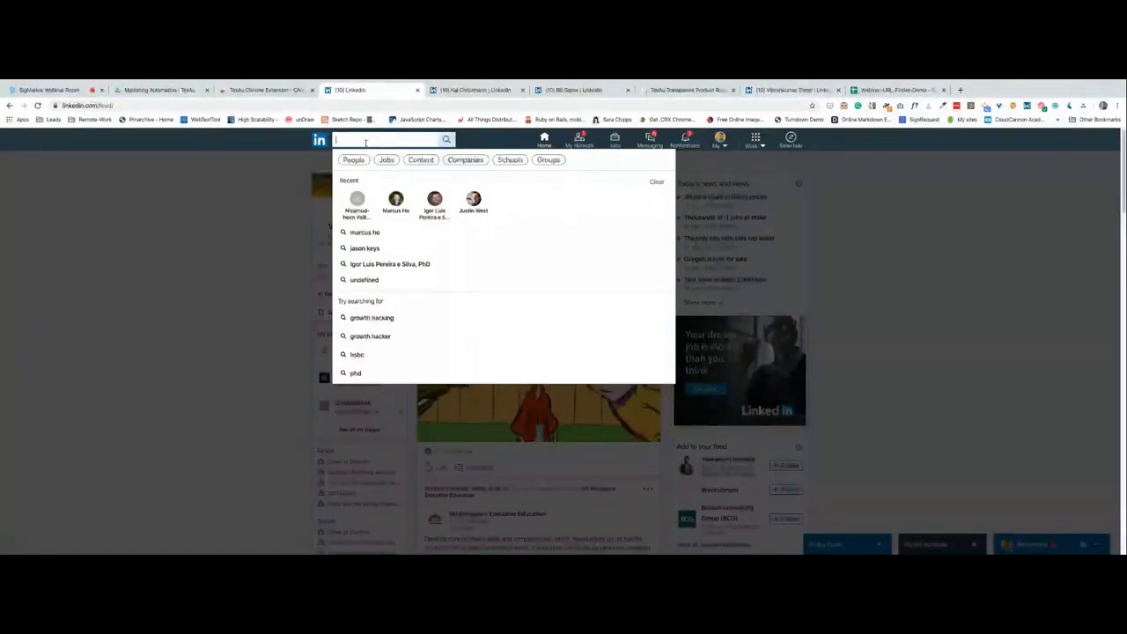
type("growth hackers")
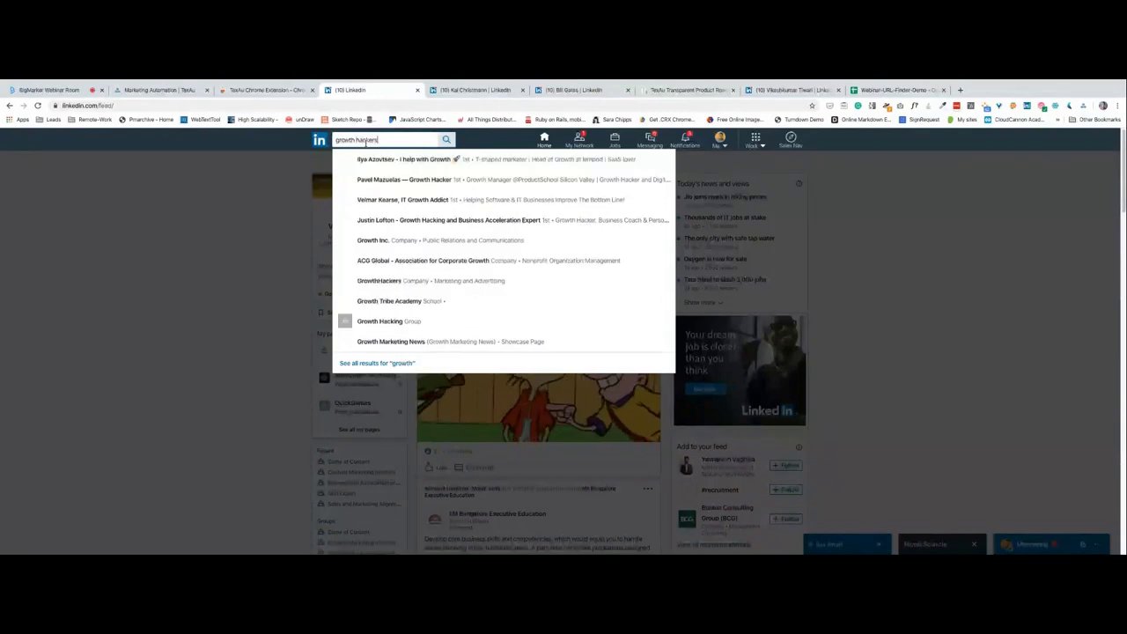
key("Return")
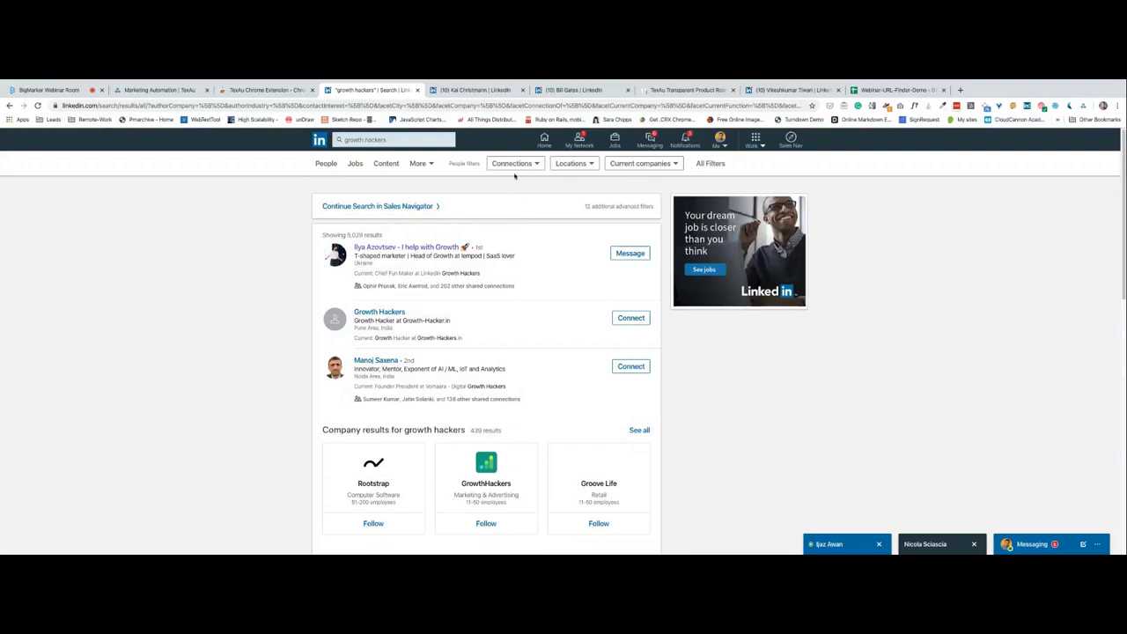
Filter the people results to 2nd-degree connections located in the United States.
left_click(519, 164)
left_click(498, 200)
left_click(584, 233)
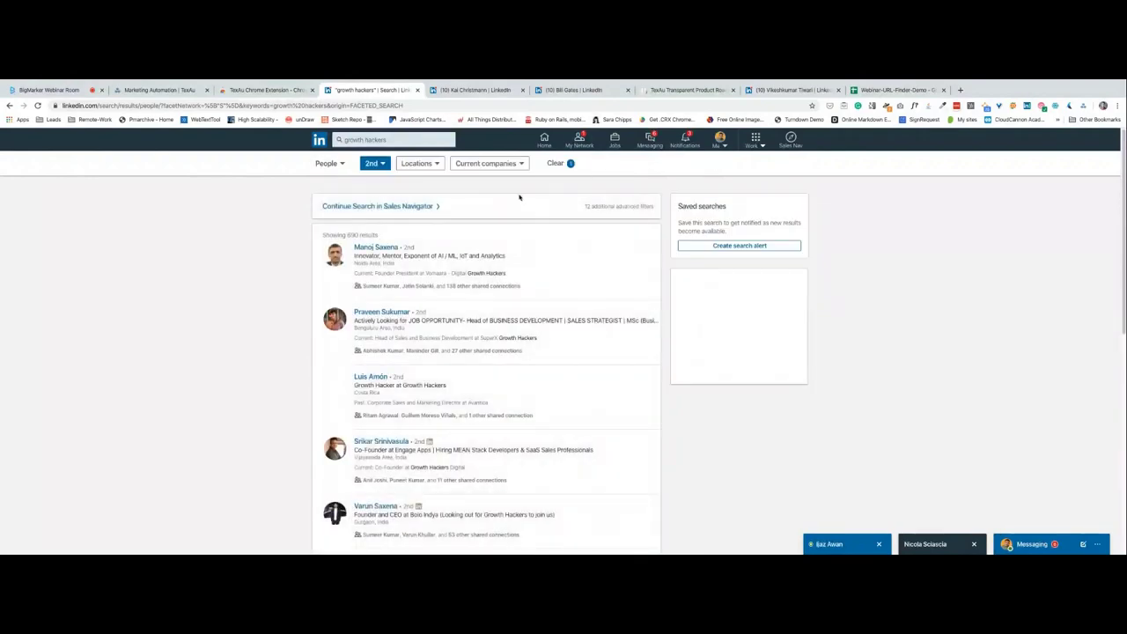
left_click(487, 164)
left_click(419, 164)
left_click(434, 207)
left_click(528, 279)
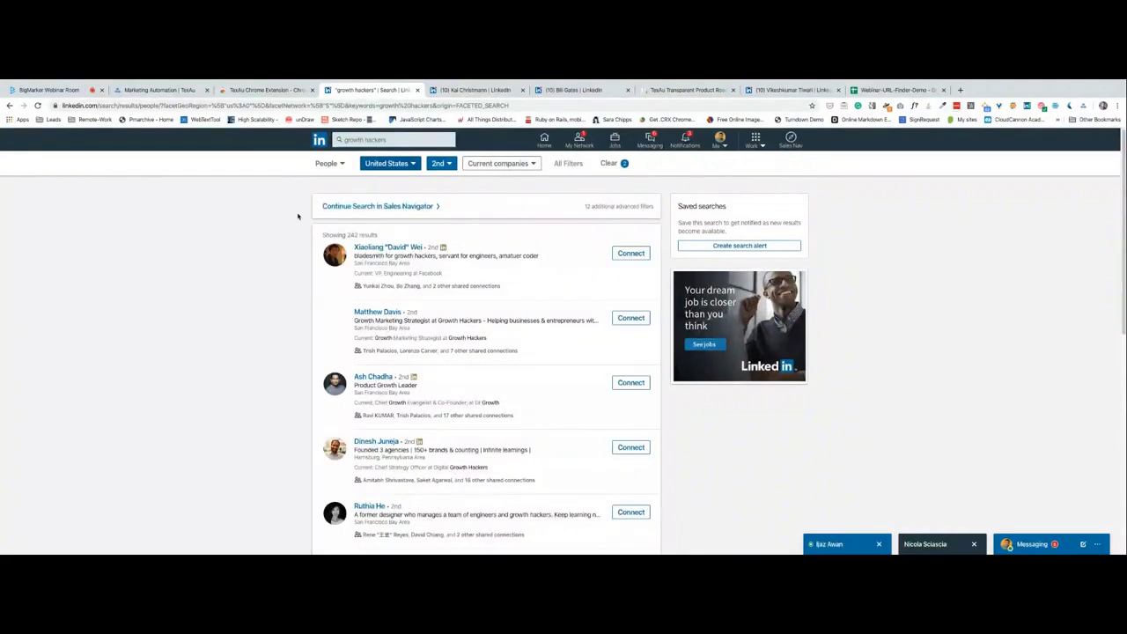
Add Digital Marketing and Marketing as services filters and apply them.
left_click(562, 163)
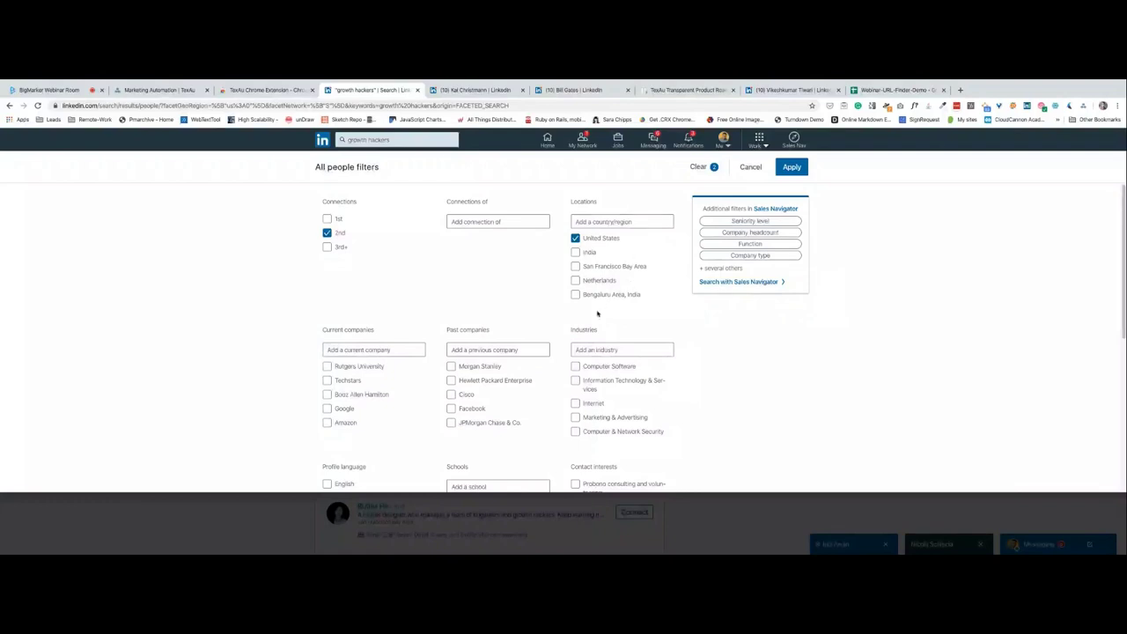
scroll(533, 371, "down", 5)
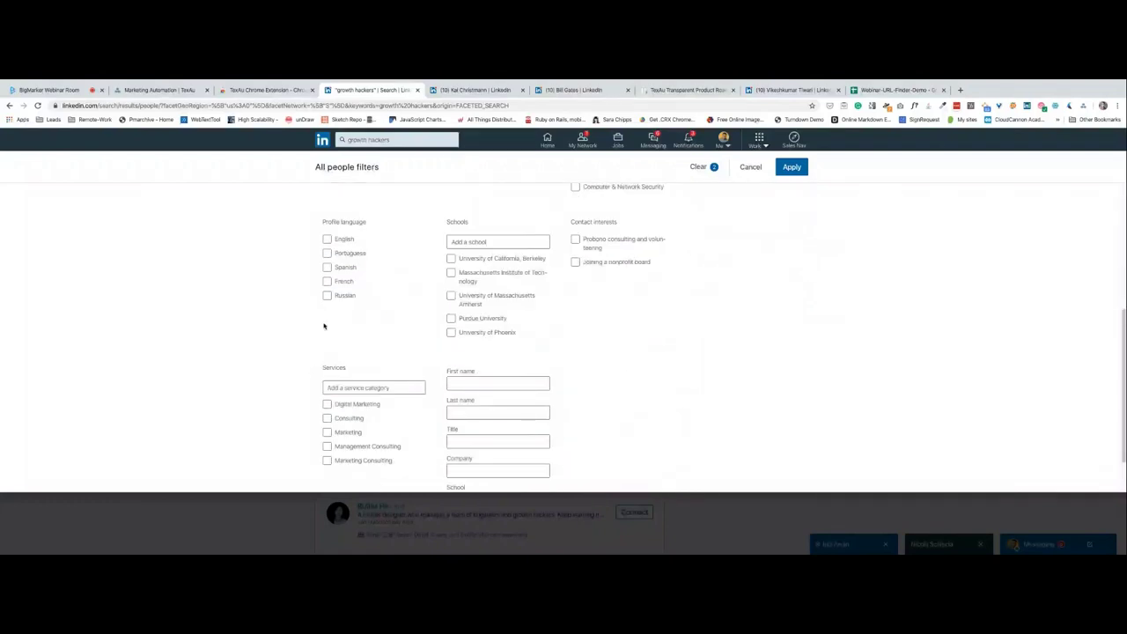
left_click(327, 404)
left_click(327, 431)
left_click(791, 167)
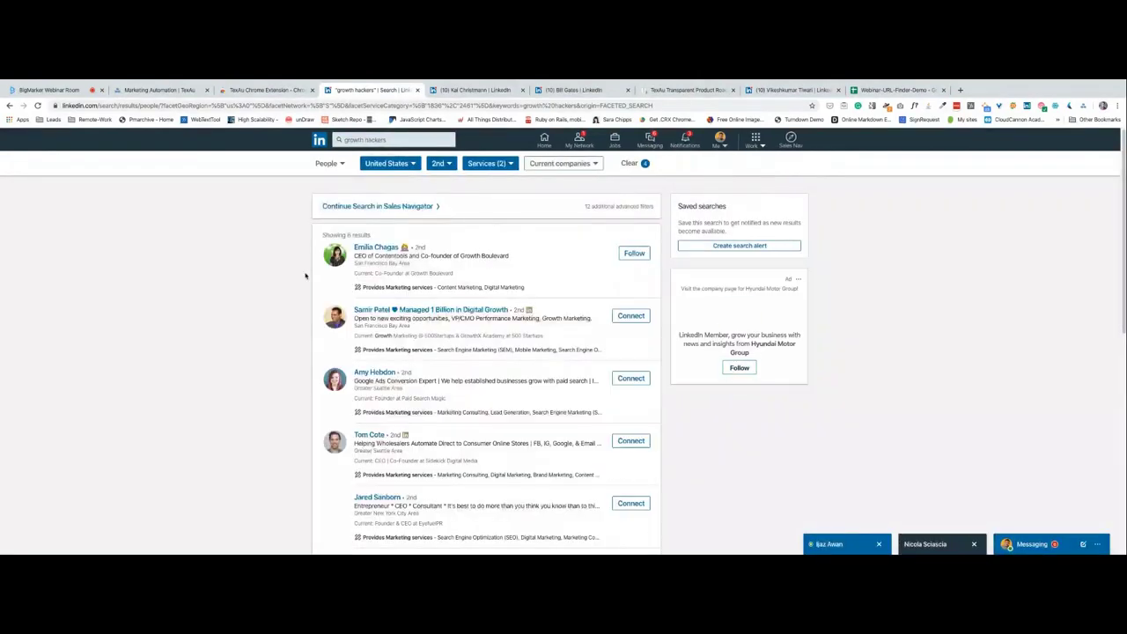
scroll(299, 275, "down", 6)
scroll(285, 272, "up", 6)
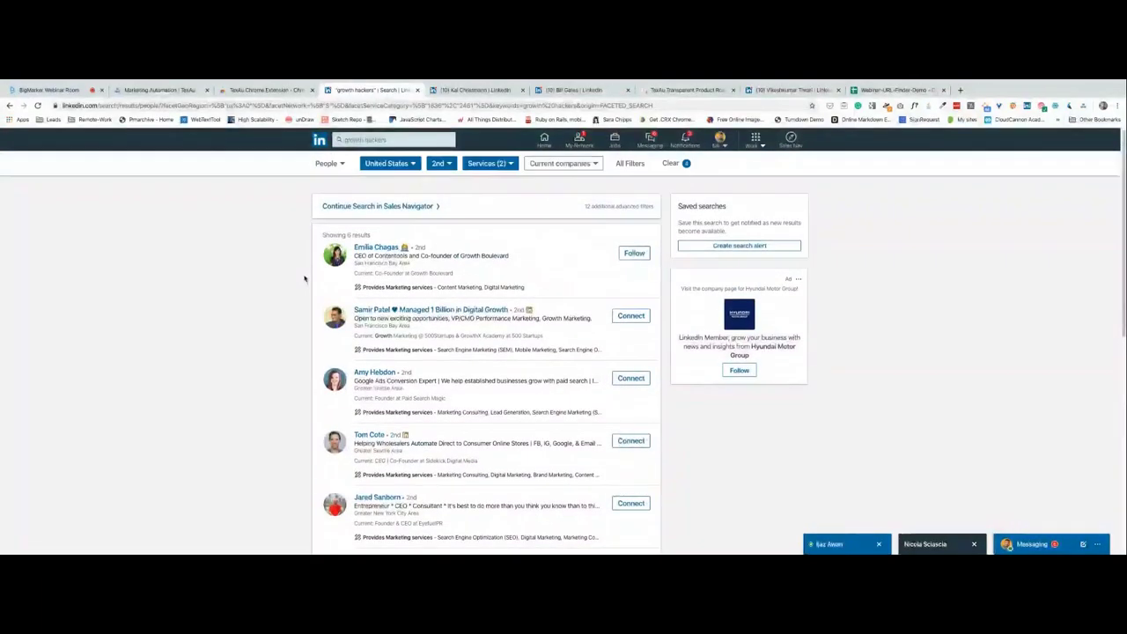
Remove Digital Marketing from the services filter and review the 242 results.
left_click(484, 164)
left_click(474, 233)
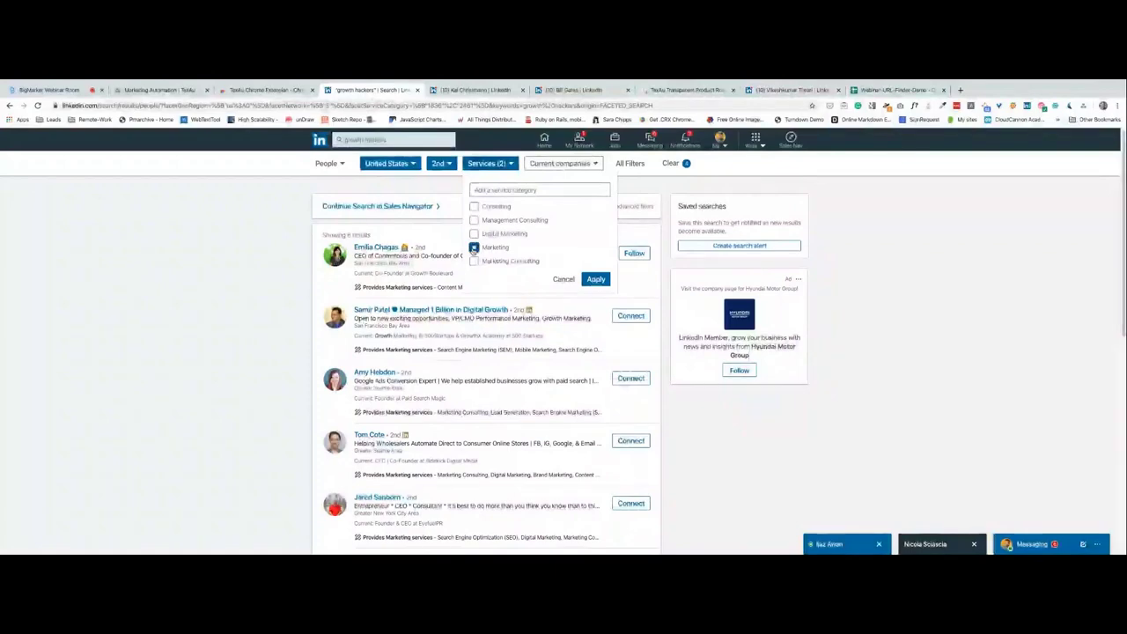
left_click(595, 279)
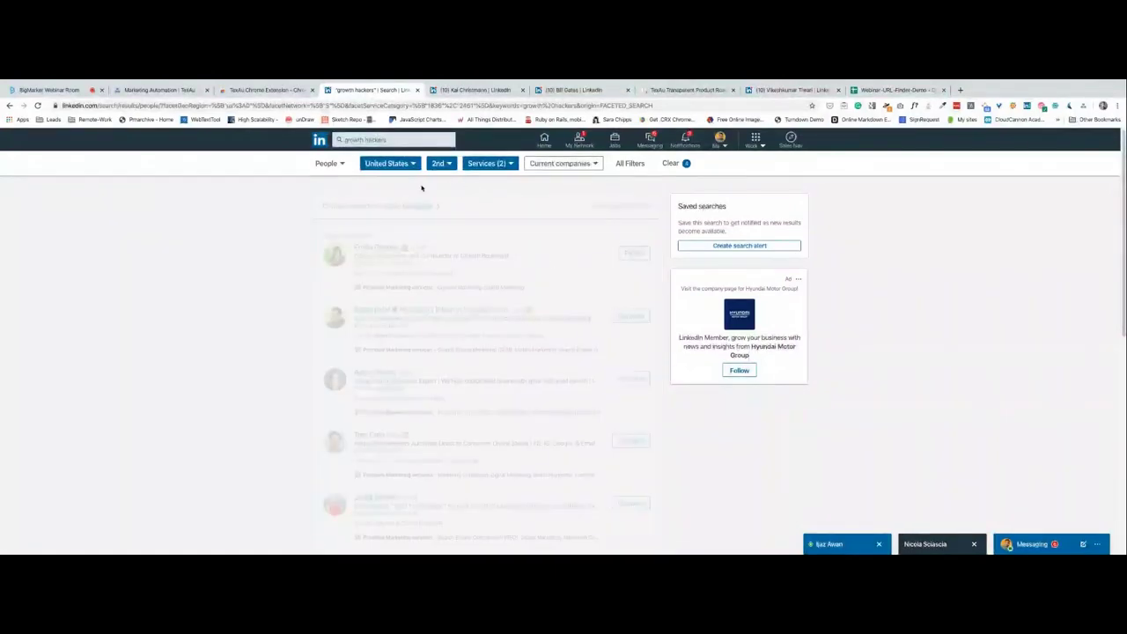
scroll(280, 234, "down", 5)
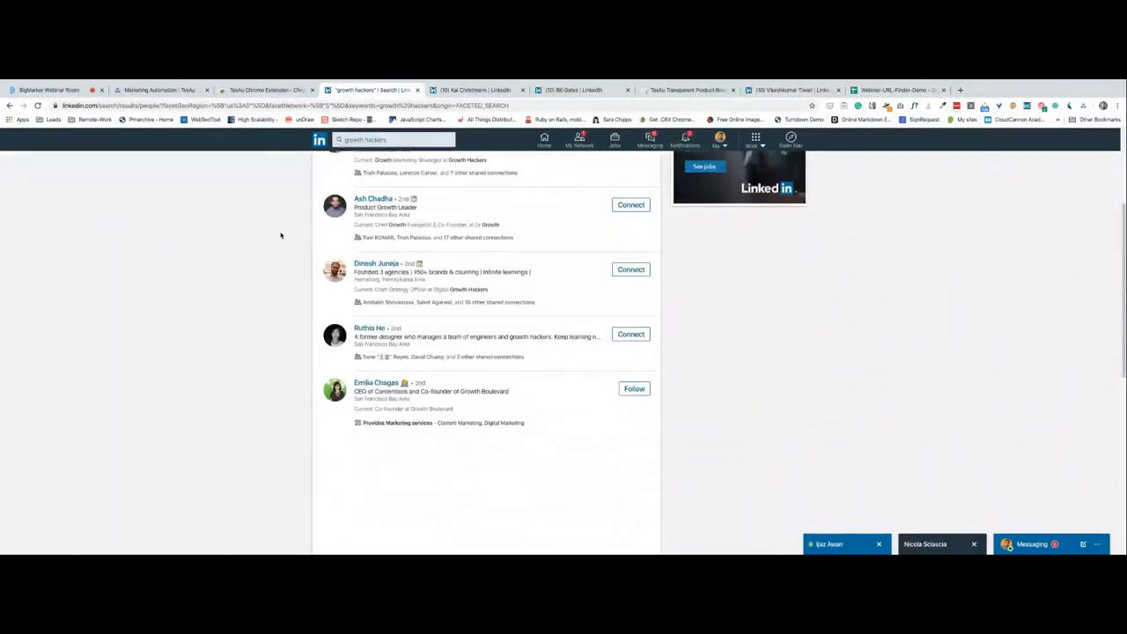
scroll(280, 234, "down", 3)
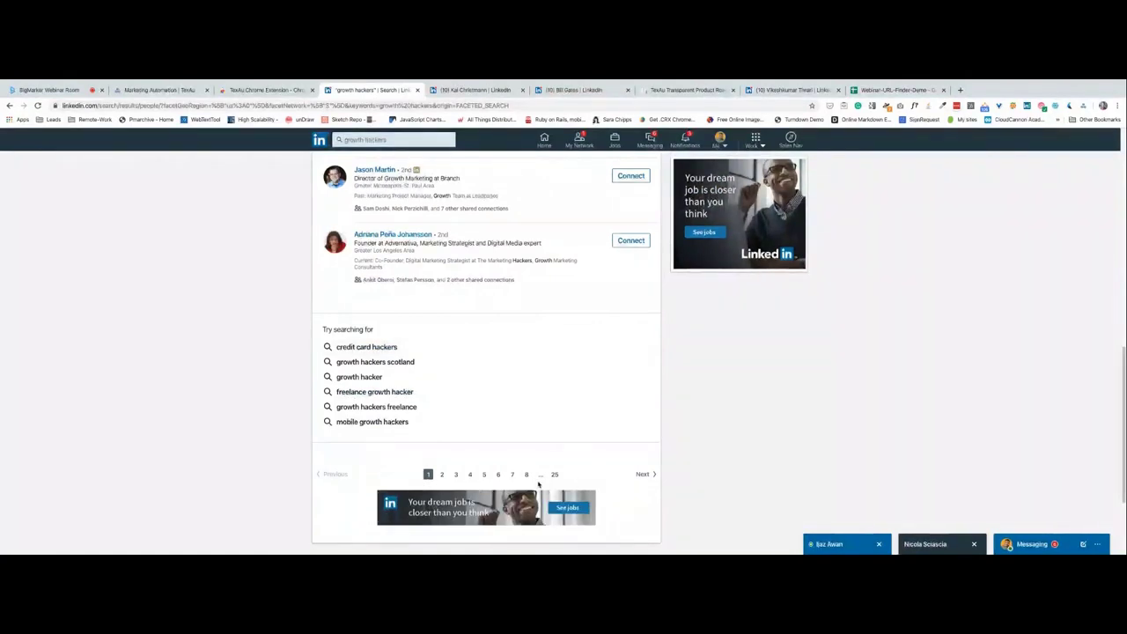
scroll(522, 380, "up", 2)
scroll(522, 380, "up", 5)
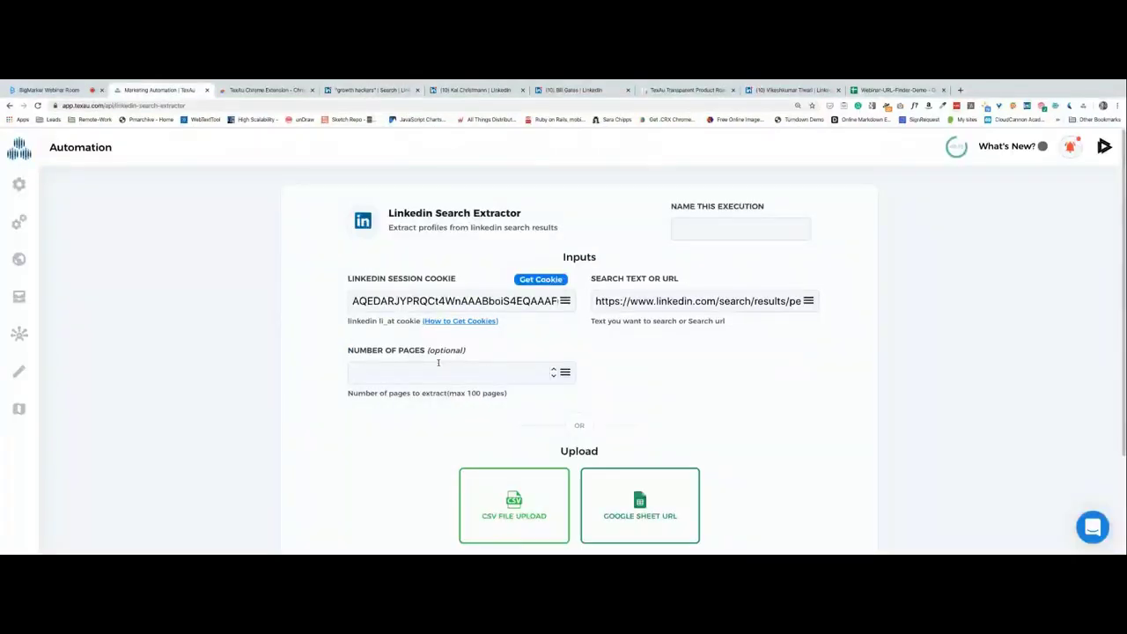
Set Number of Pages to 5 and start Extract Search Results.
type("5")
scroll(360, 444, "down", 2)
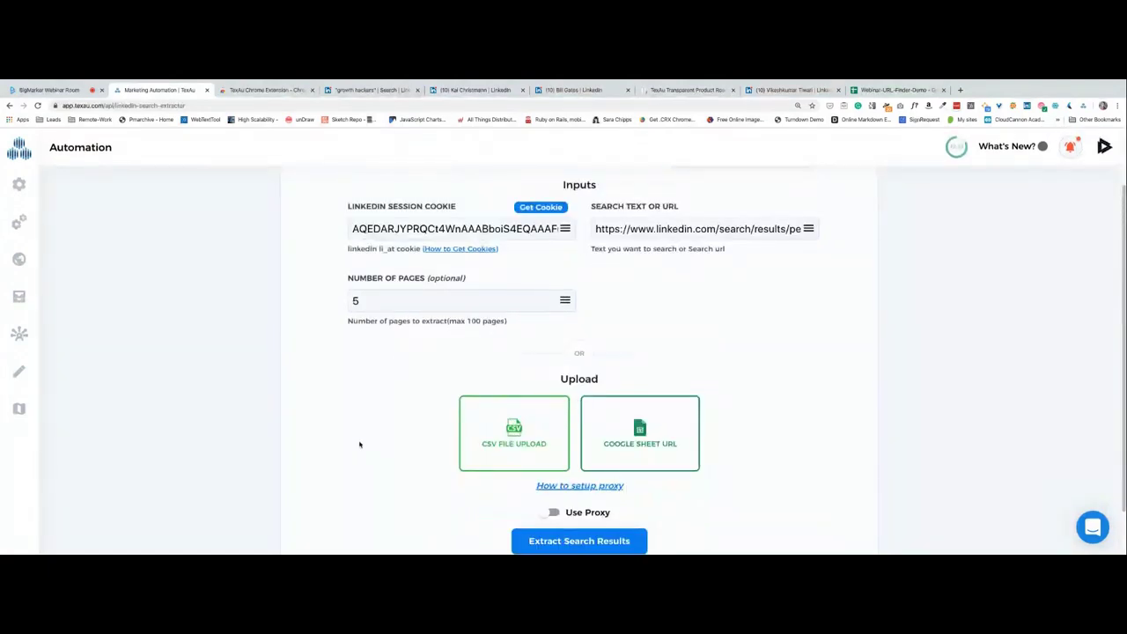
scroll(438, 434, "up", 2)
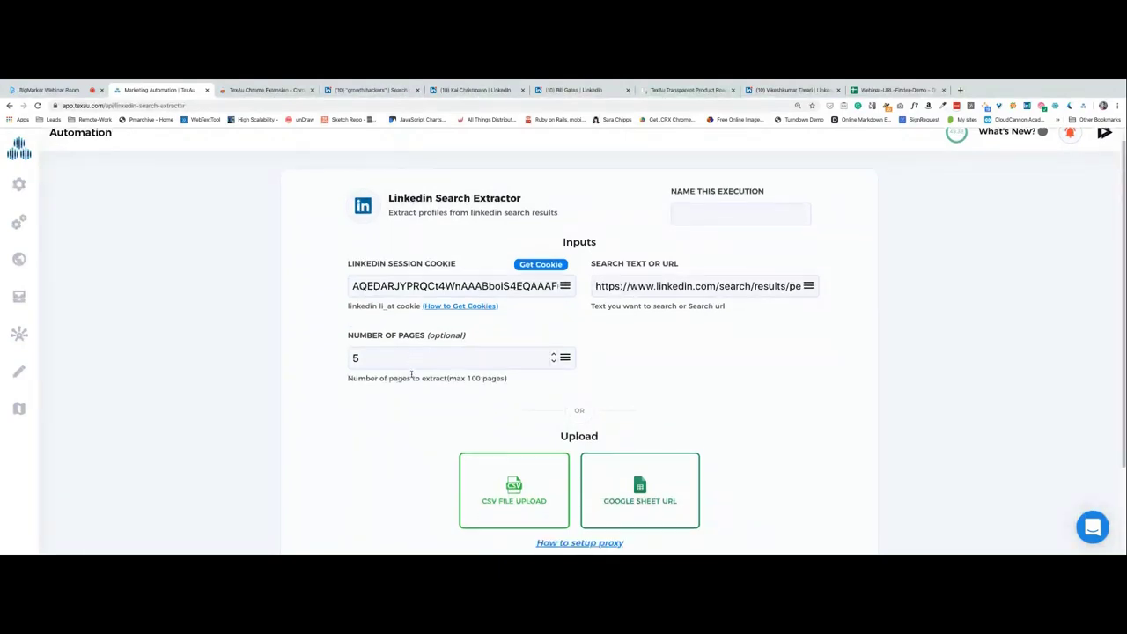
scroll(363, 303, "down", 1)
scroll(422, 361, "down", 1)
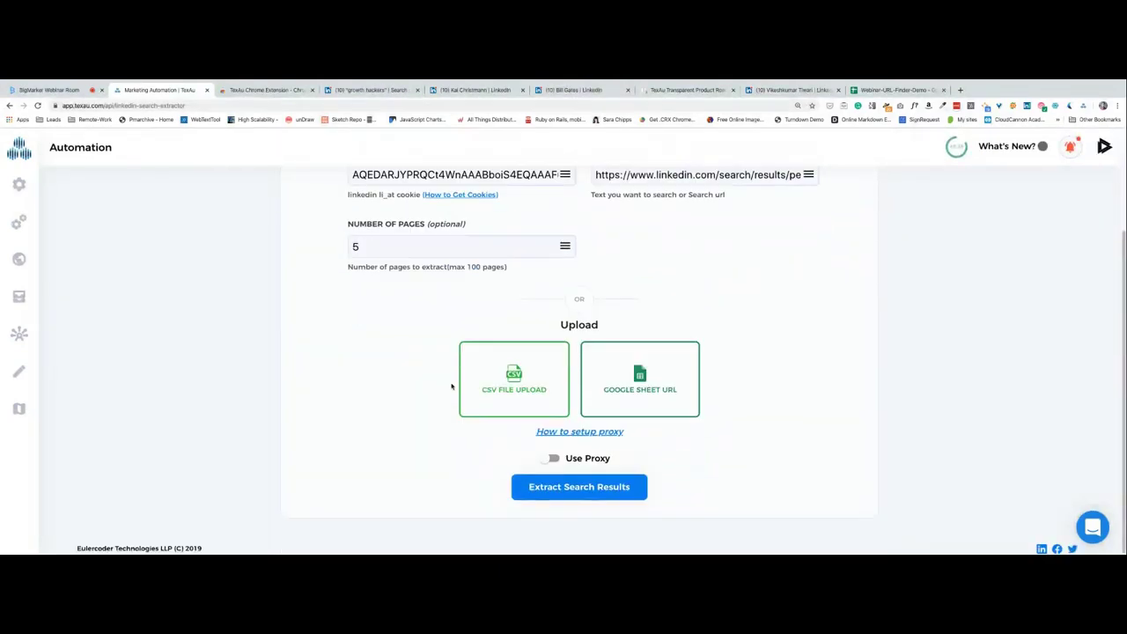
left_click(586, 492)
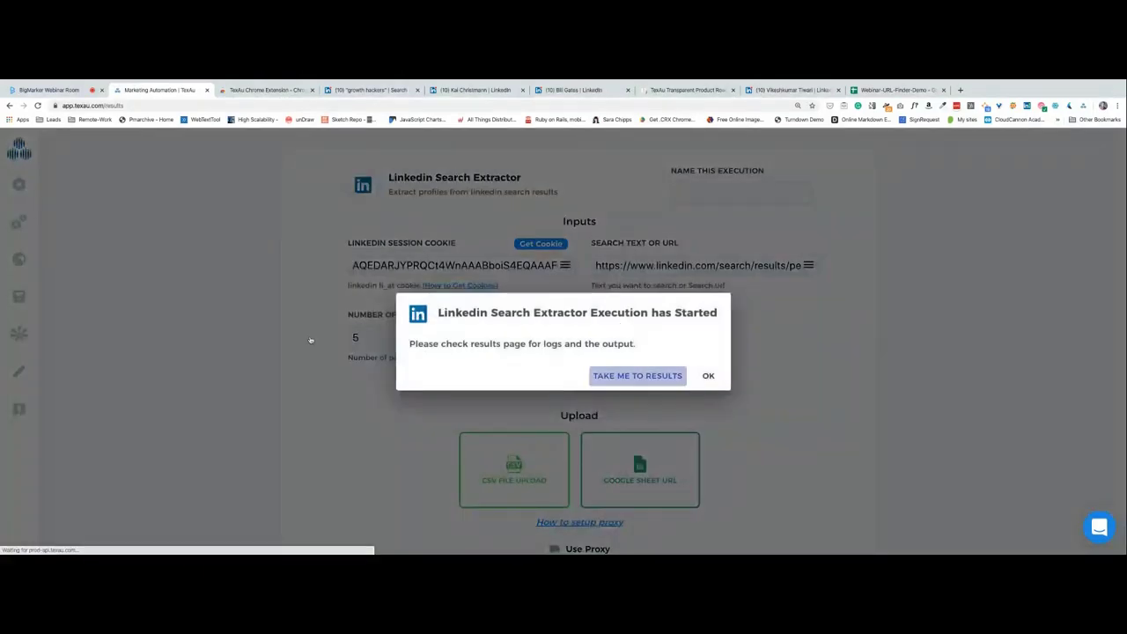
View the run's results, expand the Linkedin Search Extractor logs for page 1, then return to the webinar.
left_click(636, 376)
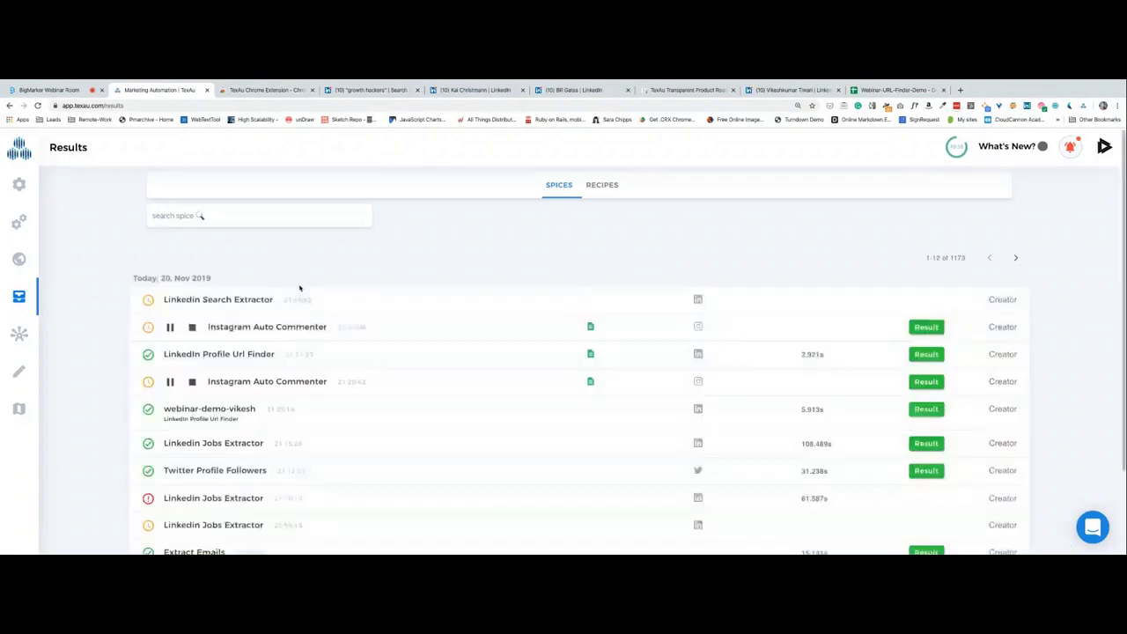
left_click(301, 303)
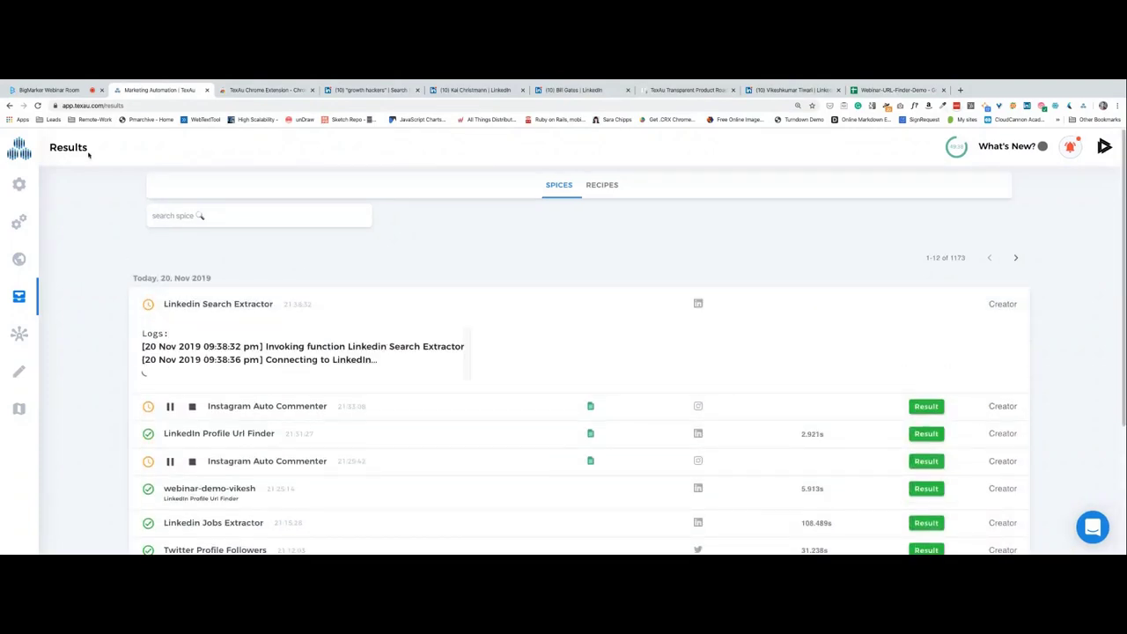
scroll(346, 360, "down", 1)
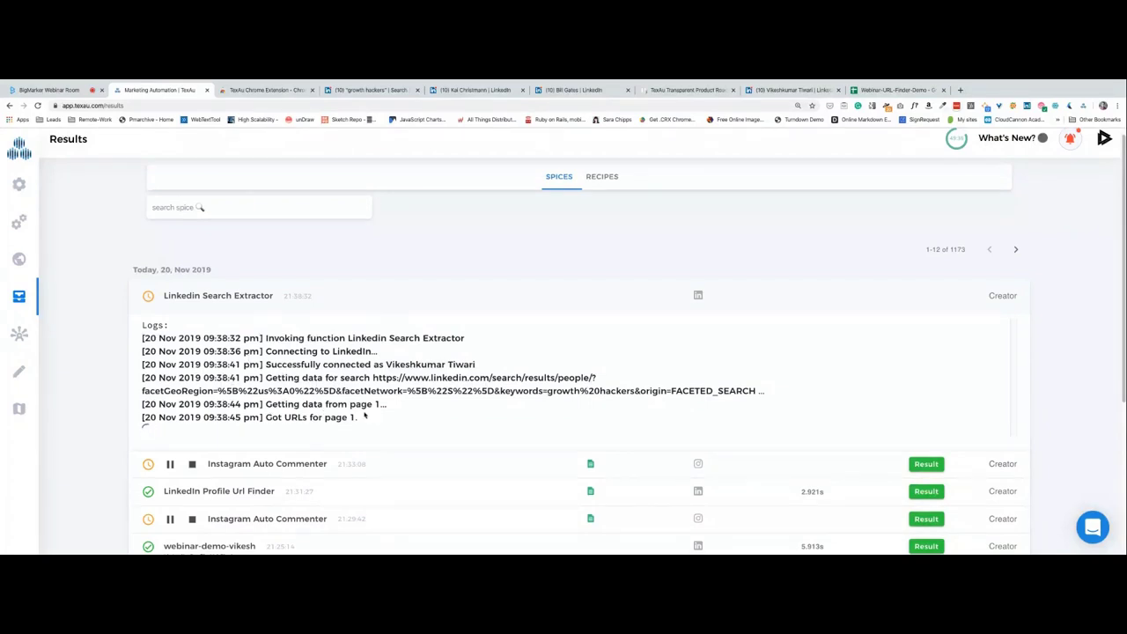
scroll(280, 360, "down", 2)
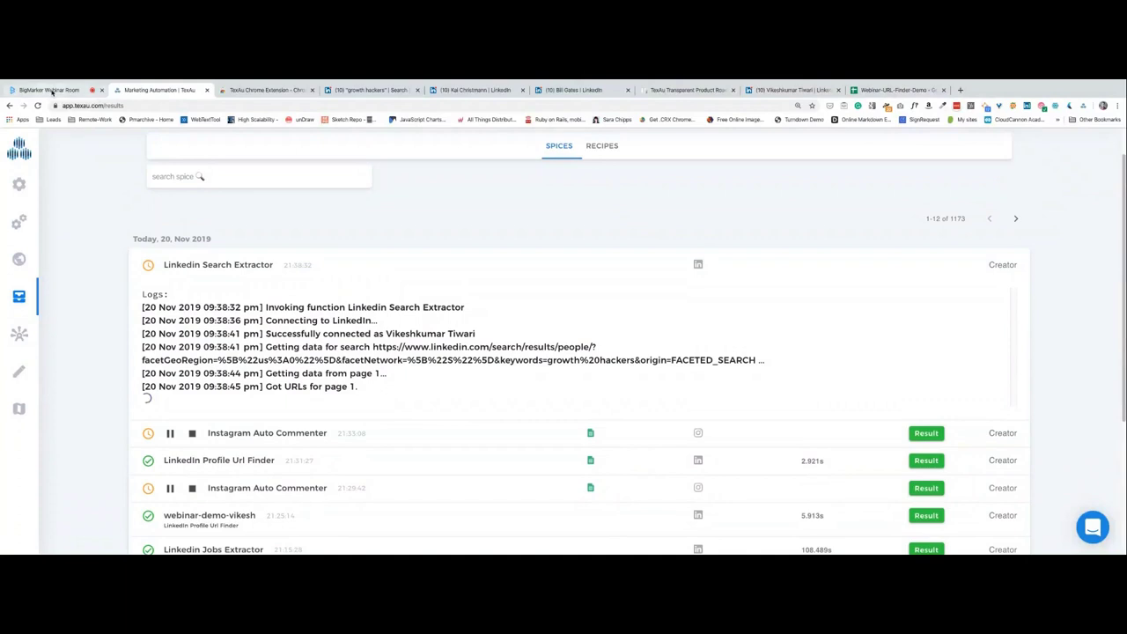
left_click(51, 91)
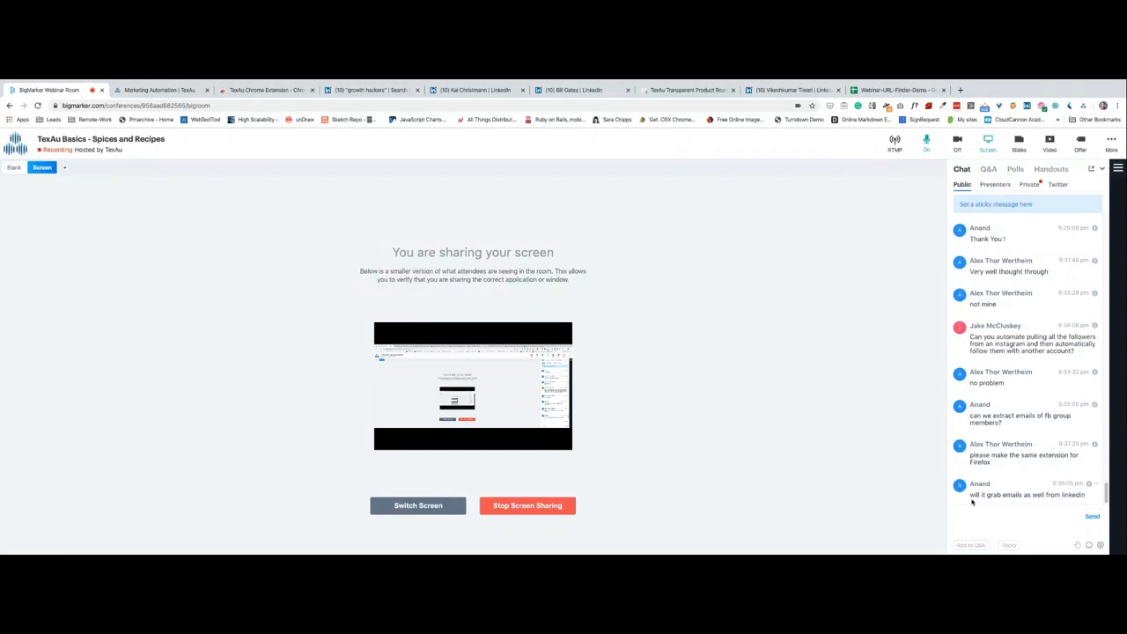
Focus the BigMarker chat input to read the attendees' questions.
left_click(1004, 522)
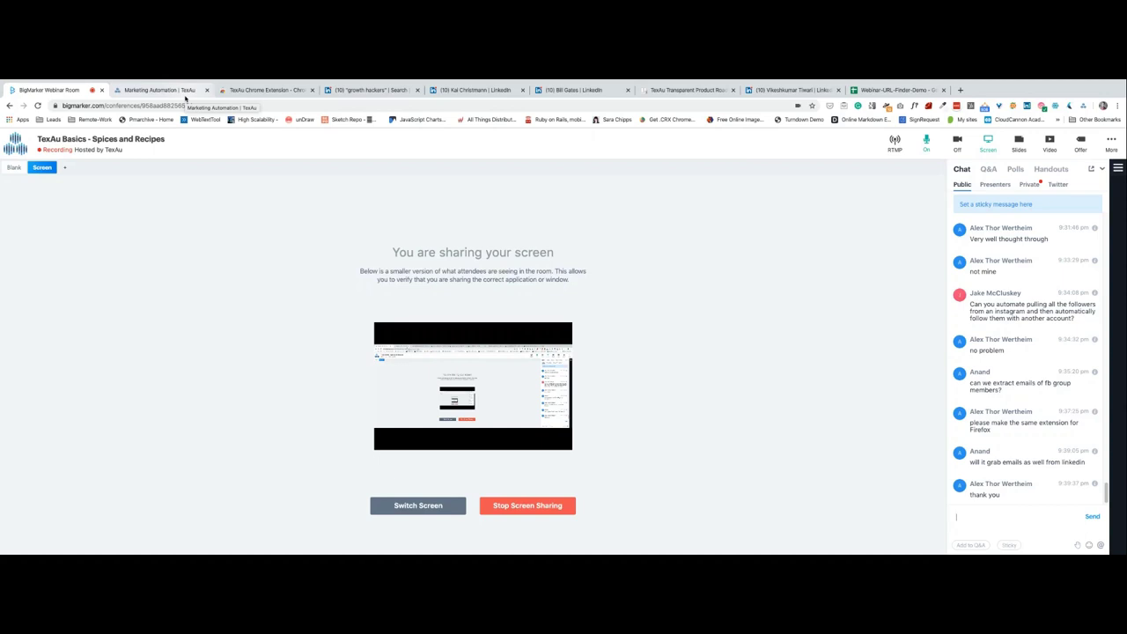
Open the finished run's results and compare them with the original LinkedIn search results.
left_click(185, 98)
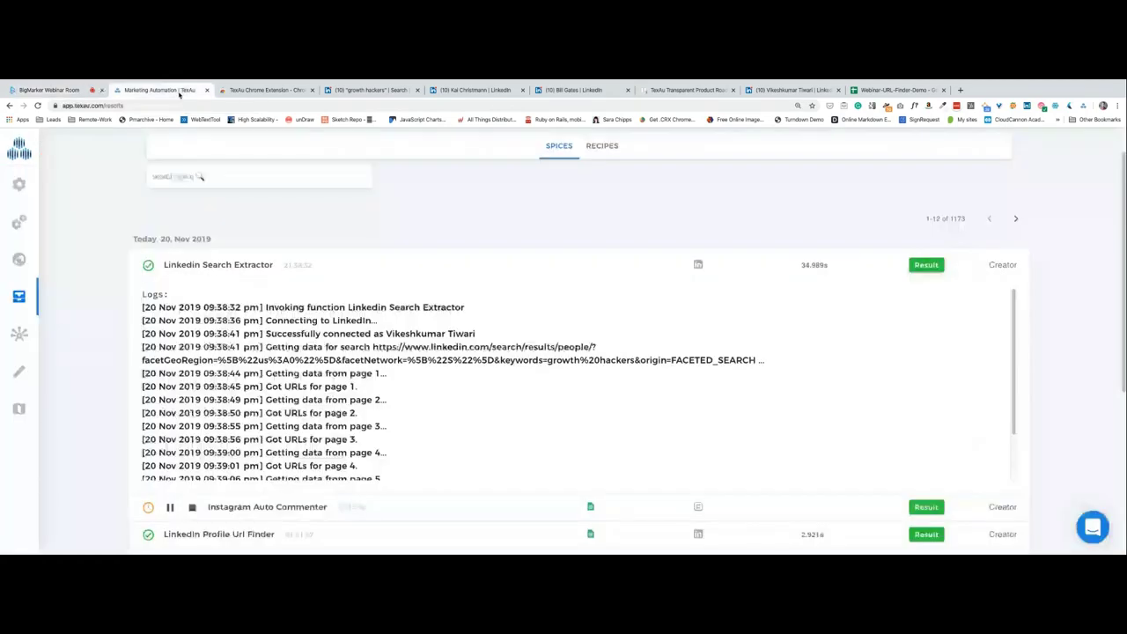
scroll(474, 385, "down", 2)
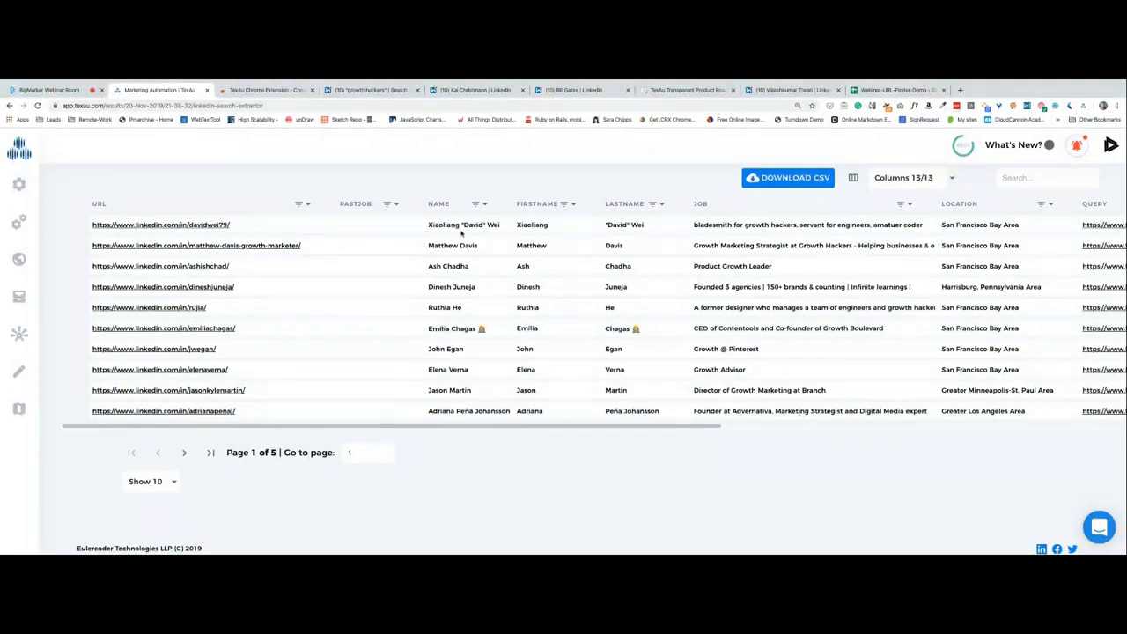
left_click(365, 90)
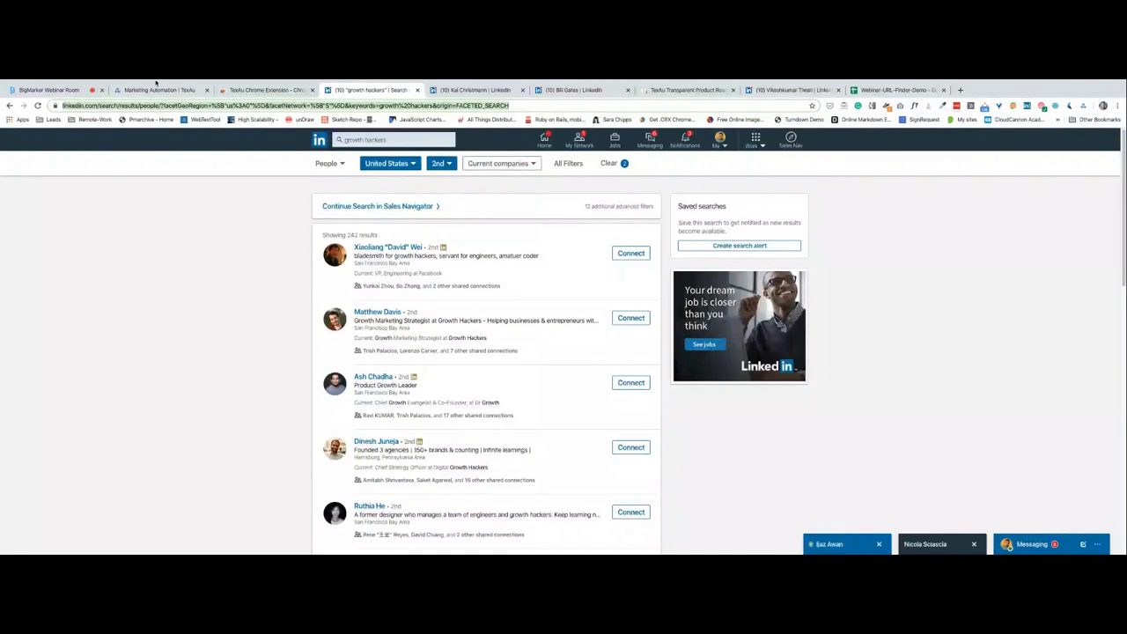
left_click(158, 90)
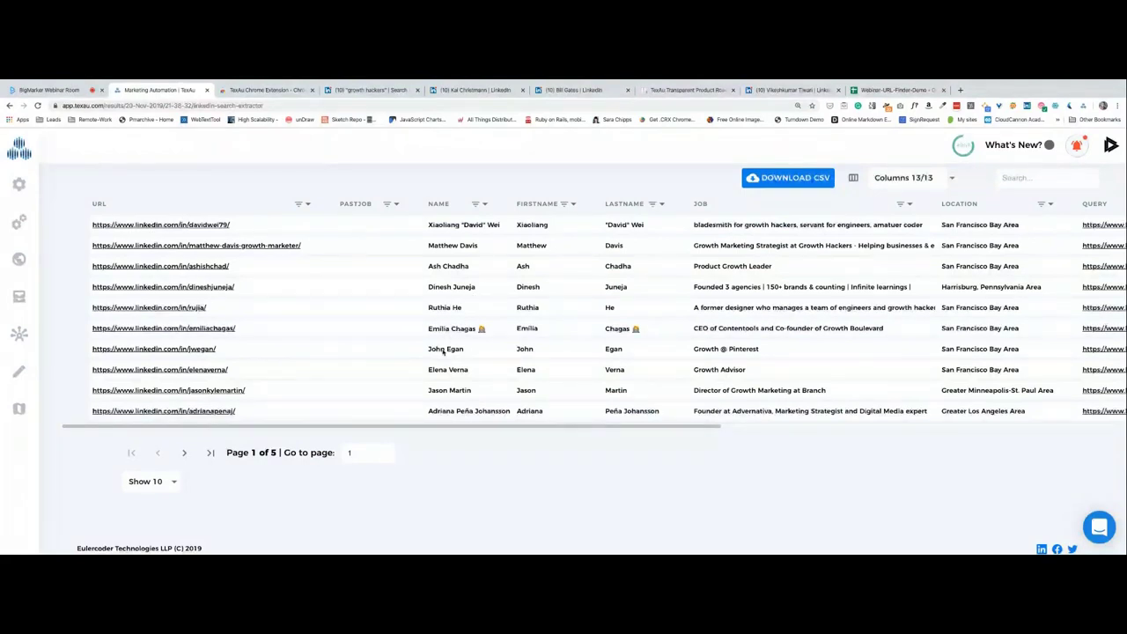
Show 50 rows per page and browse the extracted profiles table across its columns.
left_click(168, 483)
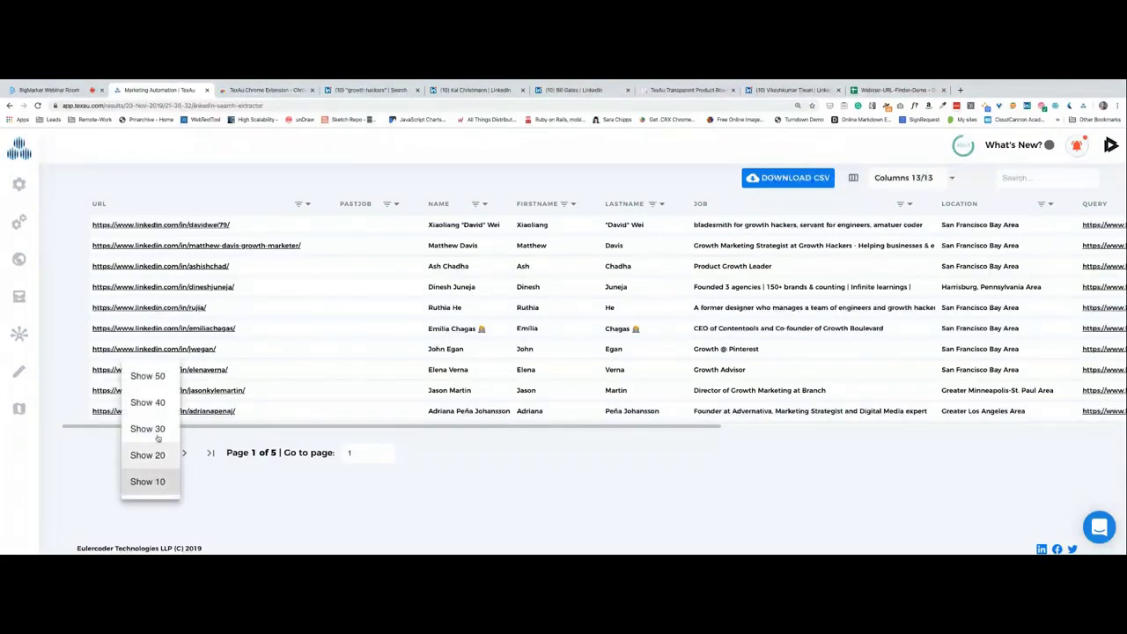
key("Return")
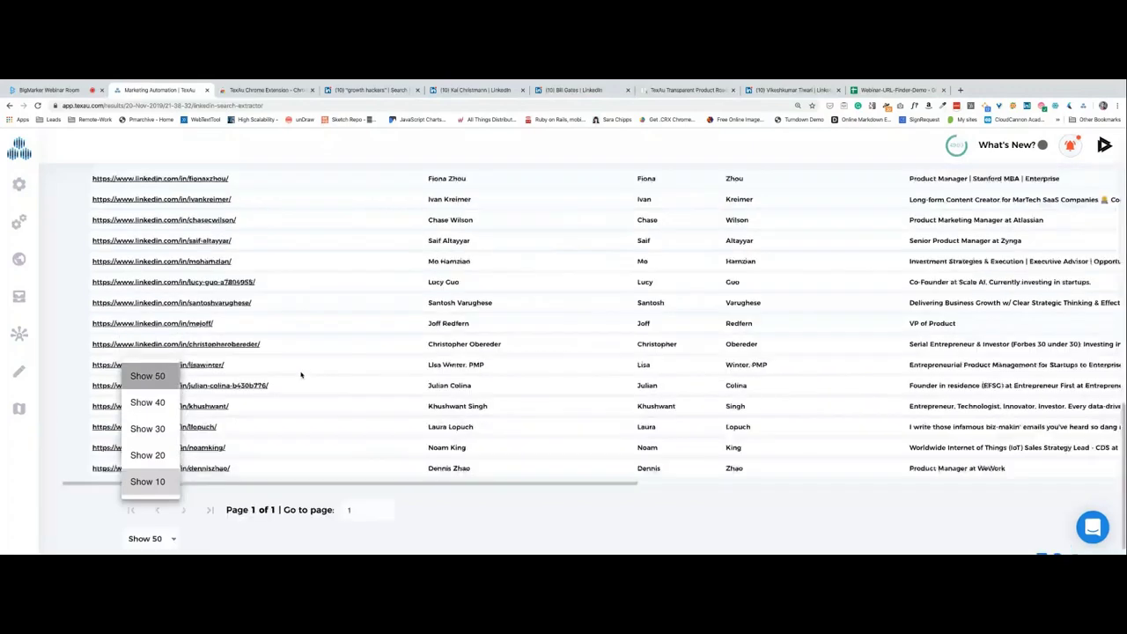
scroll(369, 404, "up", 5)
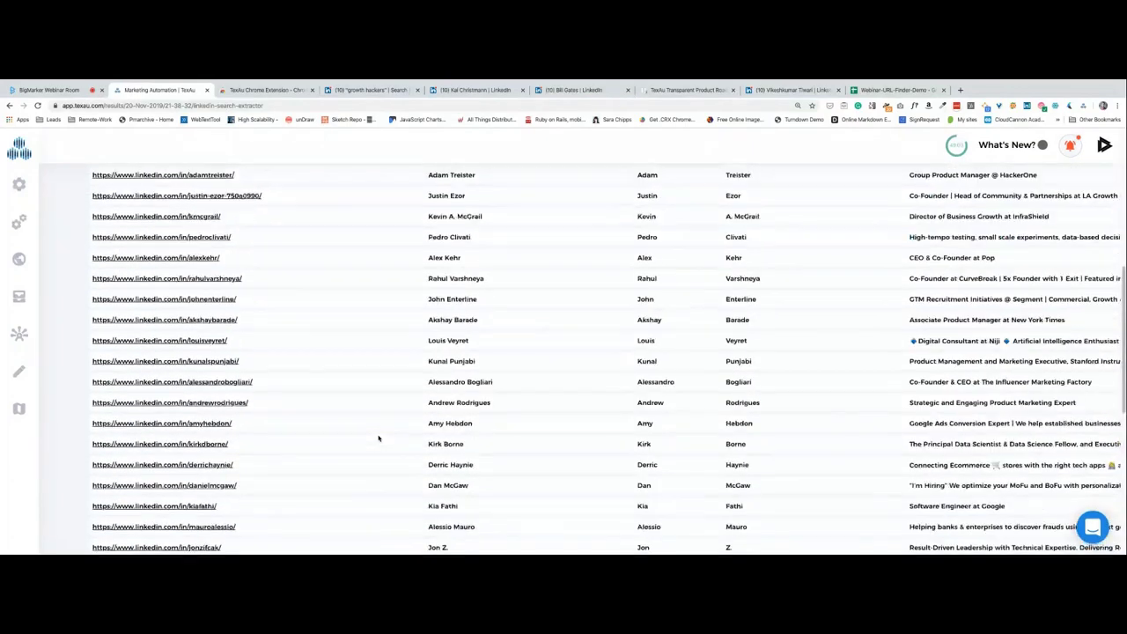
scroll(378, 438, "up", 5)
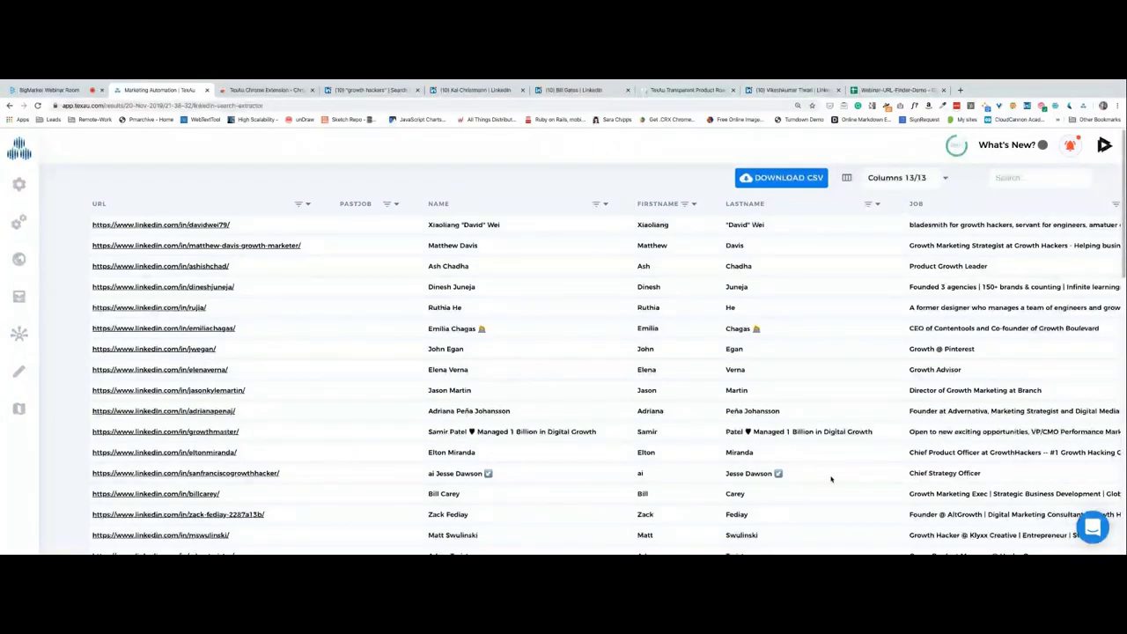
scroll(543, 456, "down", 15)
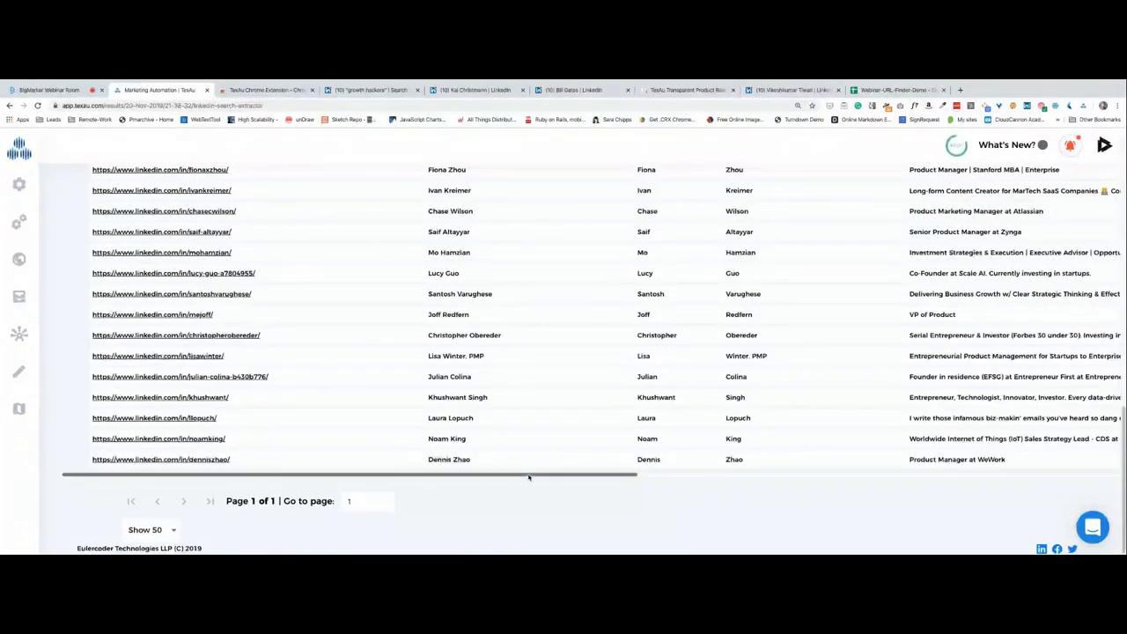
scroll(793, 483, "right", 10)
scroll(772, 460, "up", 3)
scroll(771, 454, "up", 4)
scroll(770, 457, "down", 3)
scroll(771, 462, "down", 5)
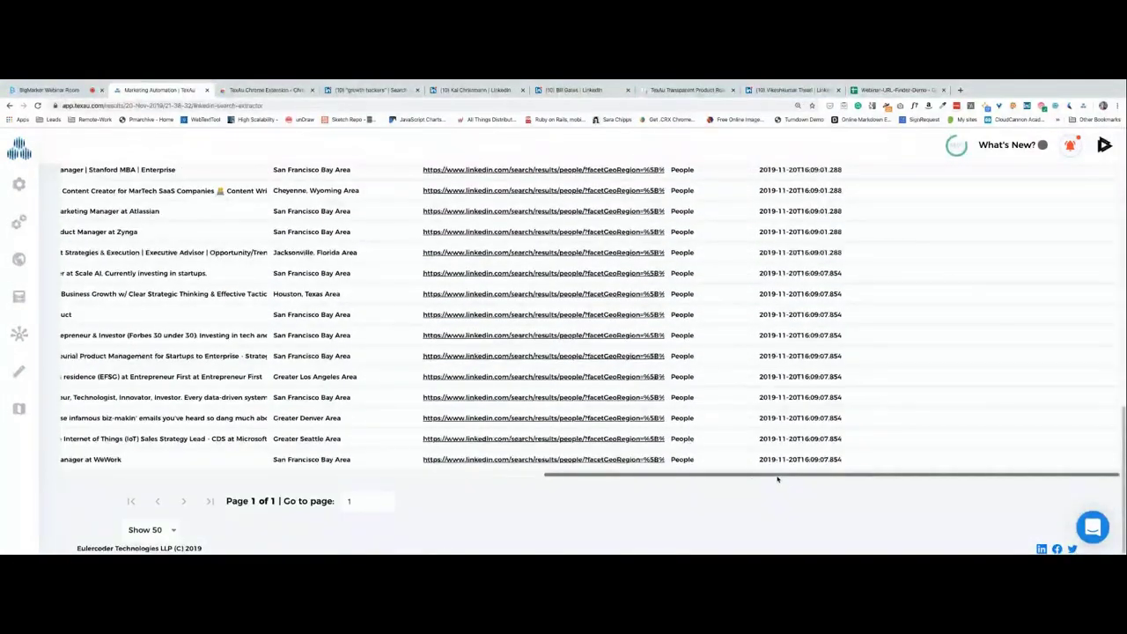
left_click_drag(778, 476, 221, 475)
scroll(207, 438, "up", 10)
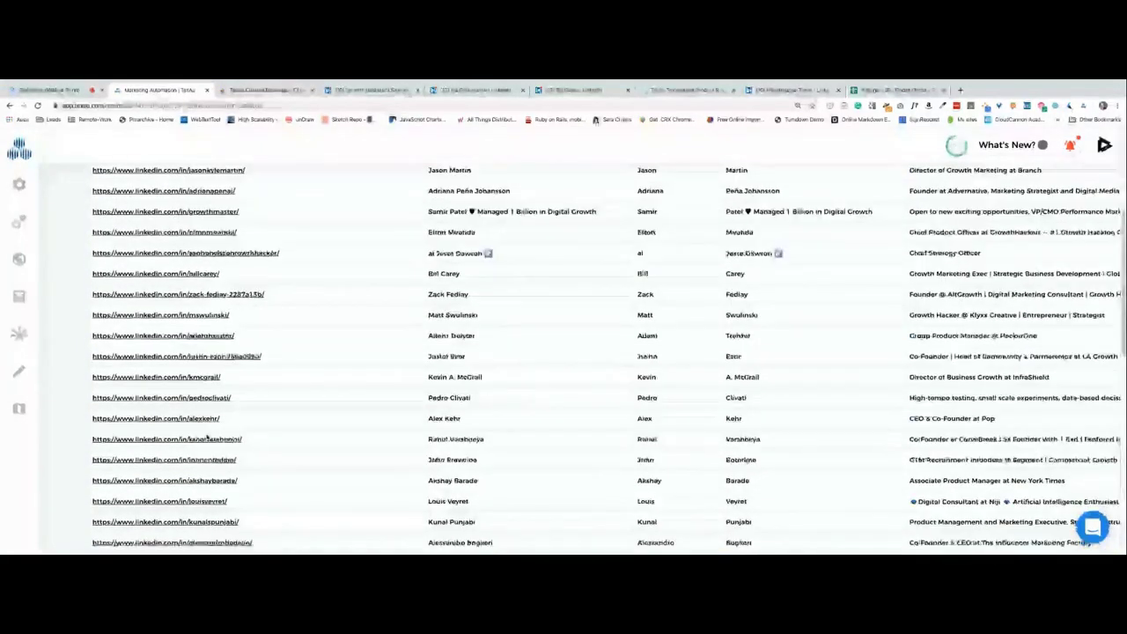
scroll(207, 437, "up", 5)
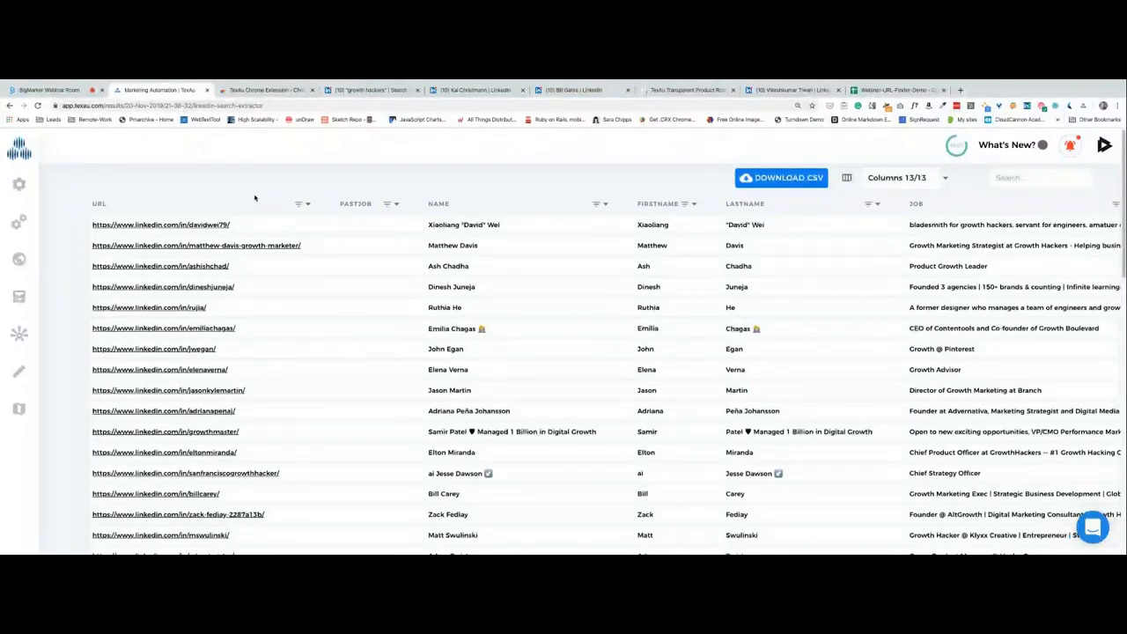
Open the first growth hackers search result on LinkedIn and review its work history.
left_click(368, 90)
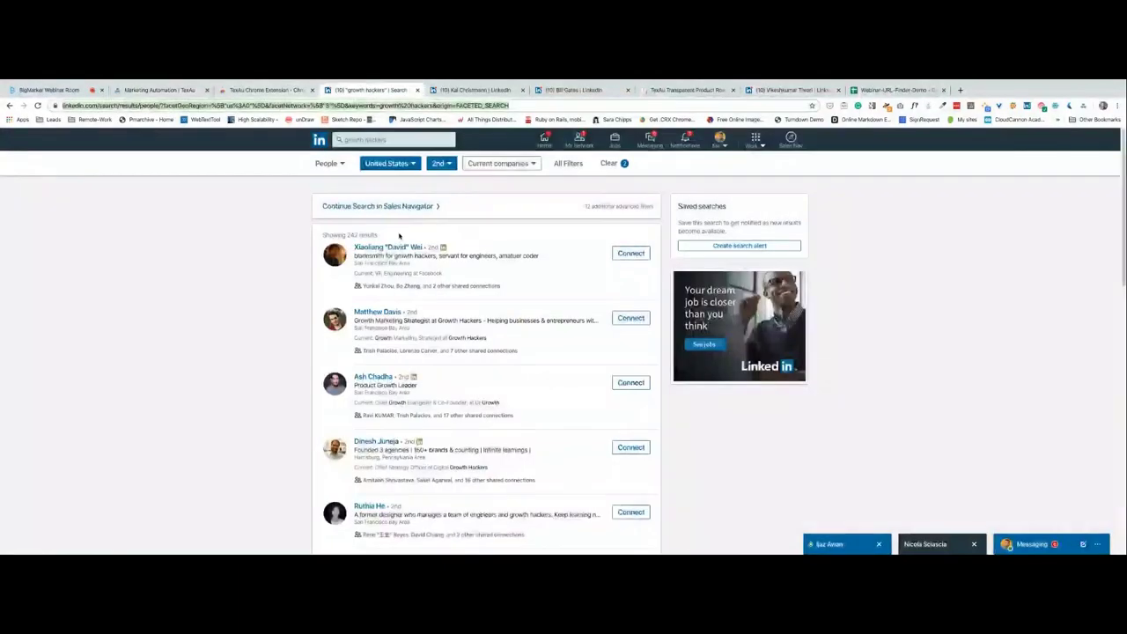
left_click(389, 247)
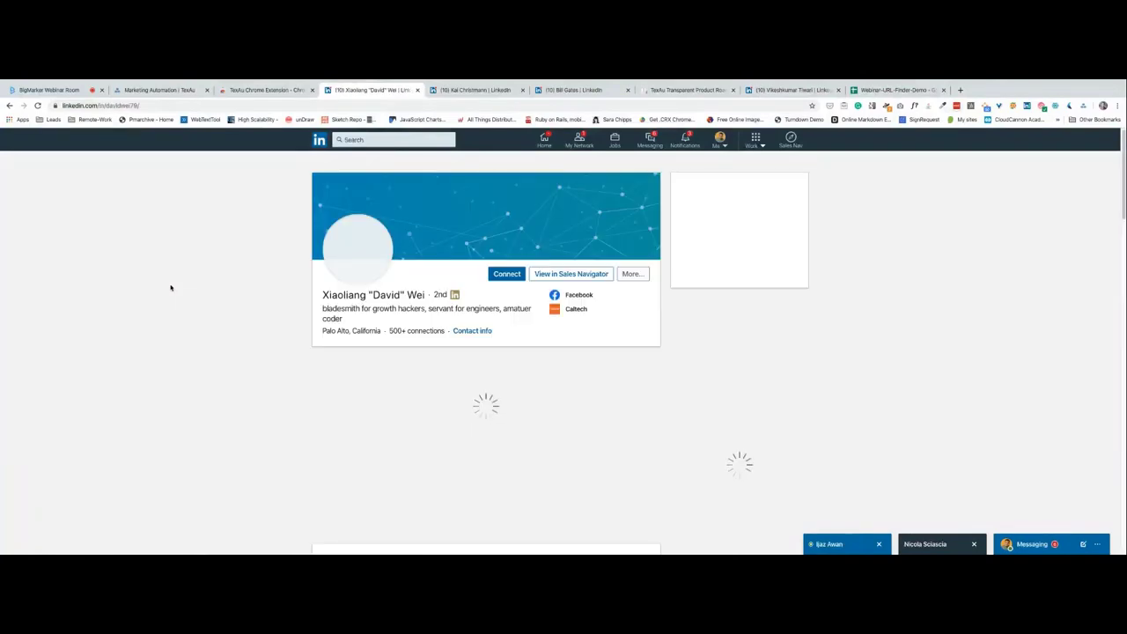
scroll(190, 333, "down", 2)
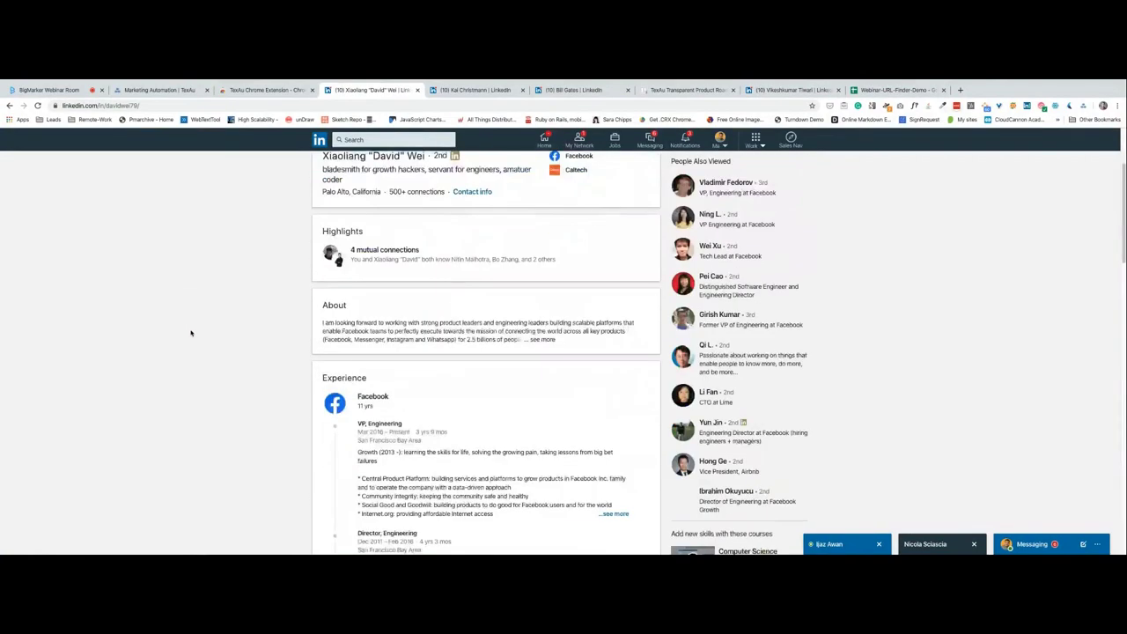
scroll(281, 314, "down", 2)
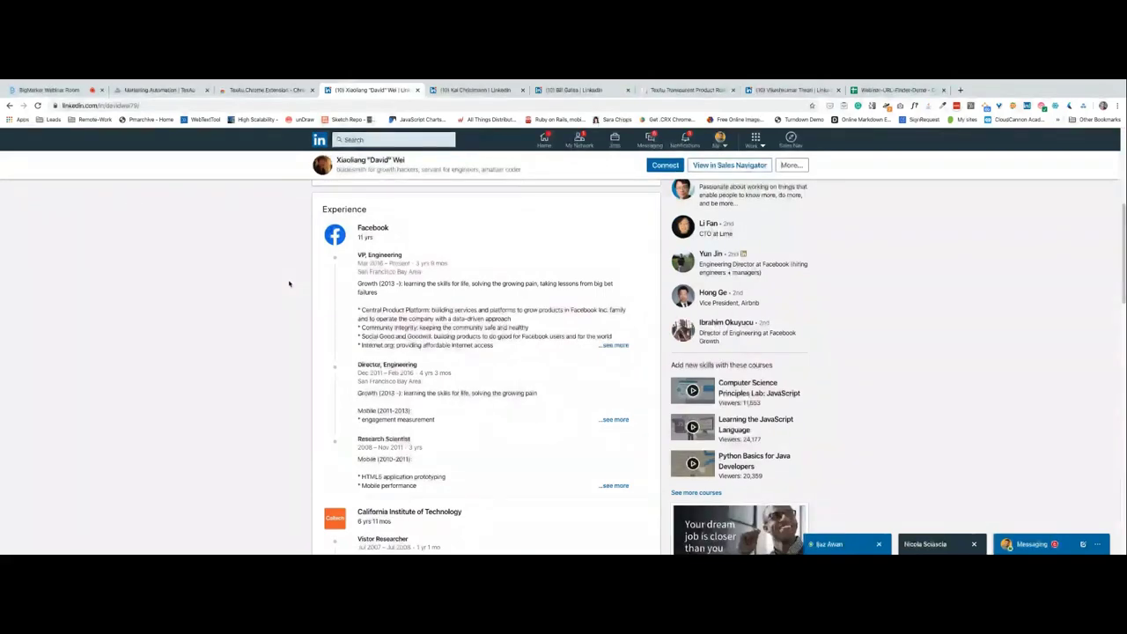
scroll(287, 296, "down", 2)
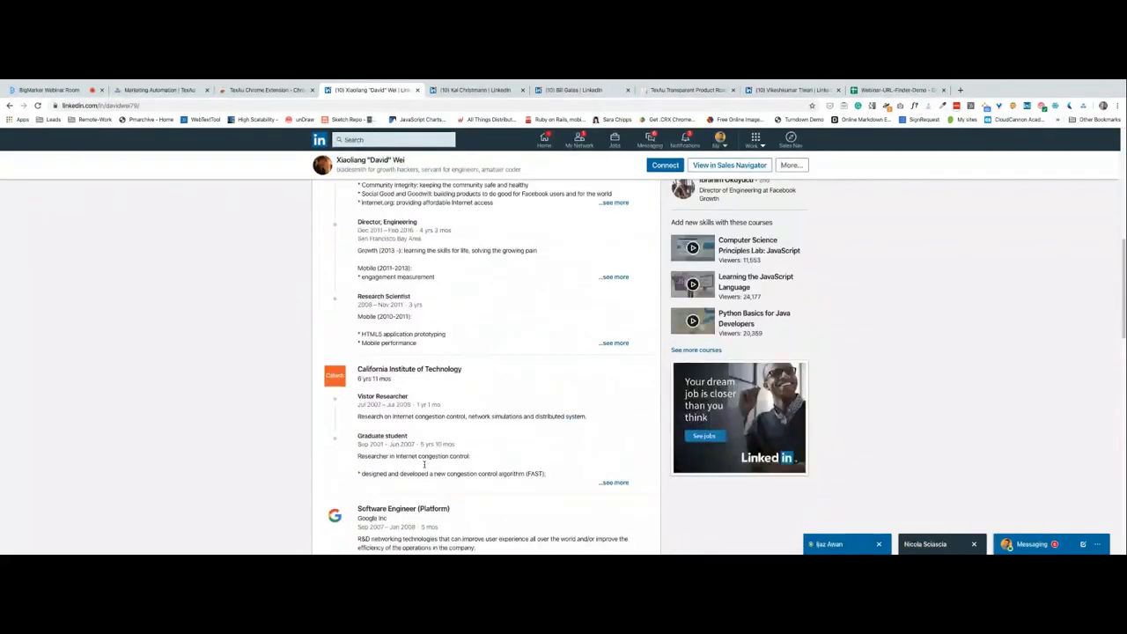
scroll(437, 371, "down", 2)
scroll(285, 357, "down", 1)
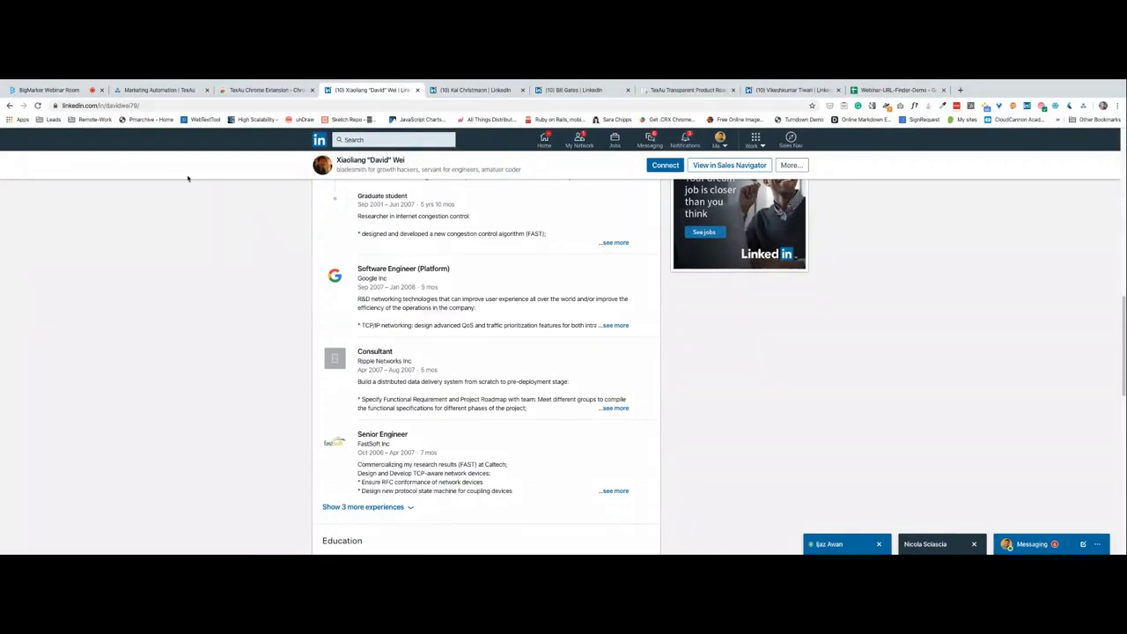
Glance over the TexAu scraped results table, then return to the BigMarker webinar room.
left_click(161, 91)
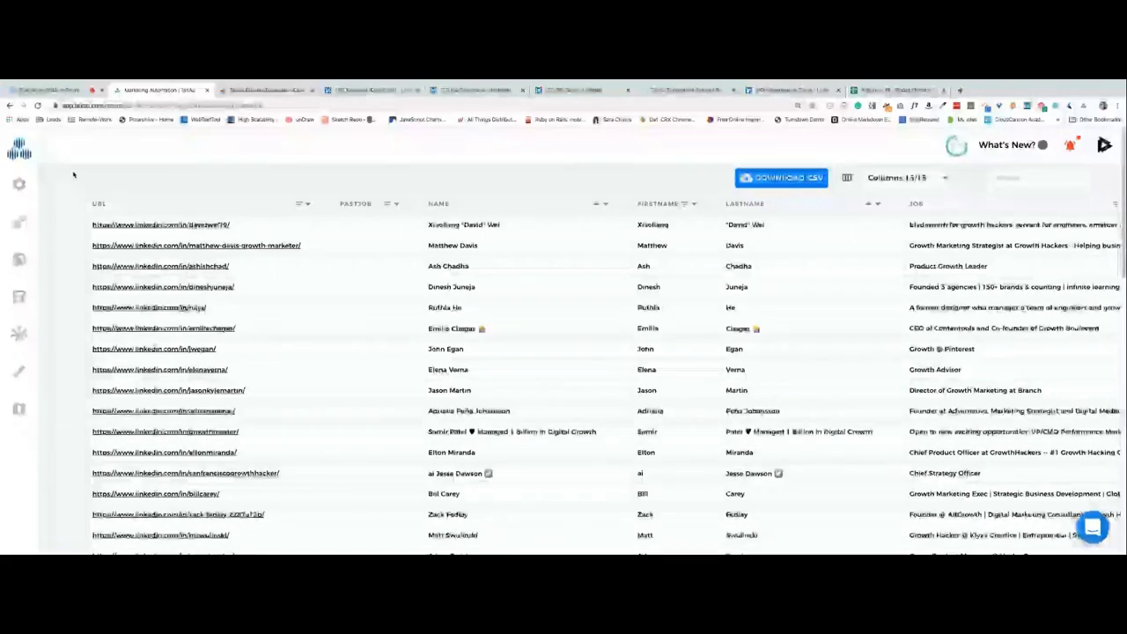
scroll(236, 227, "down", 5)
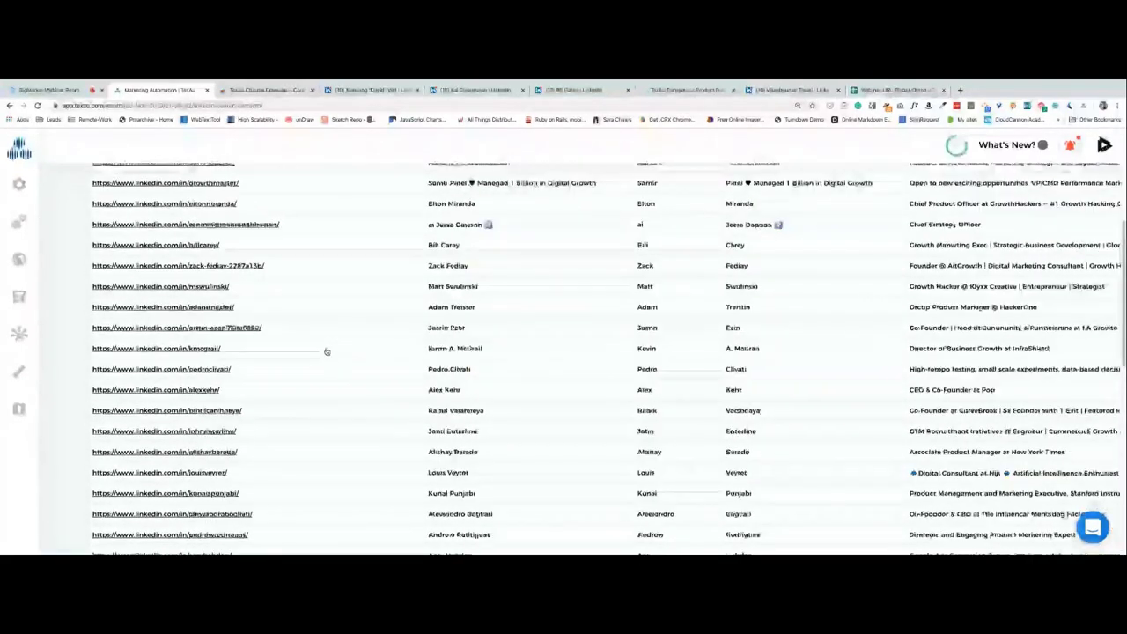
left_click(62, 91)
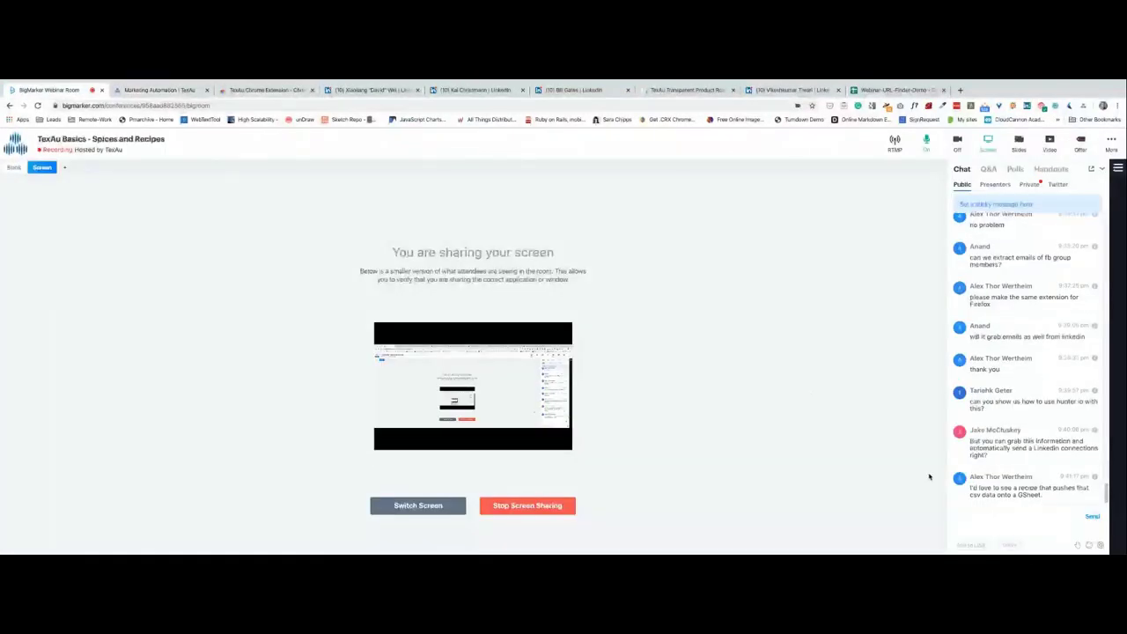
Read the attendees' chat questions in BigMarker, then scroll the TexAu profiles table back to the top.
left_click(987, 527)
left_click(1015, 514)
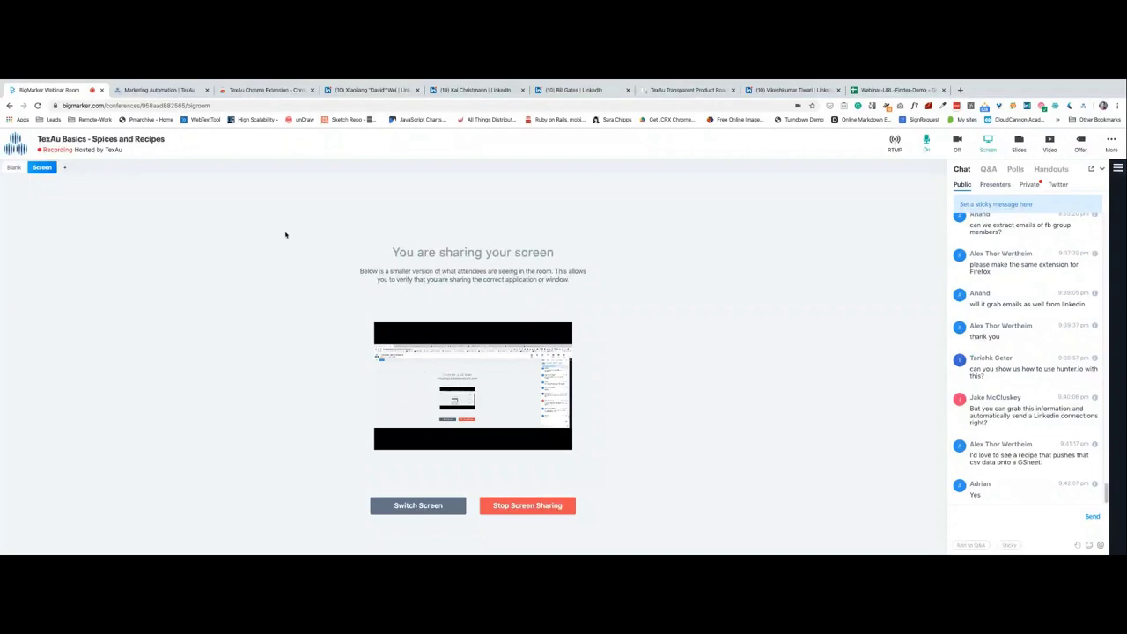
scroll(302, 407, "up", 3)
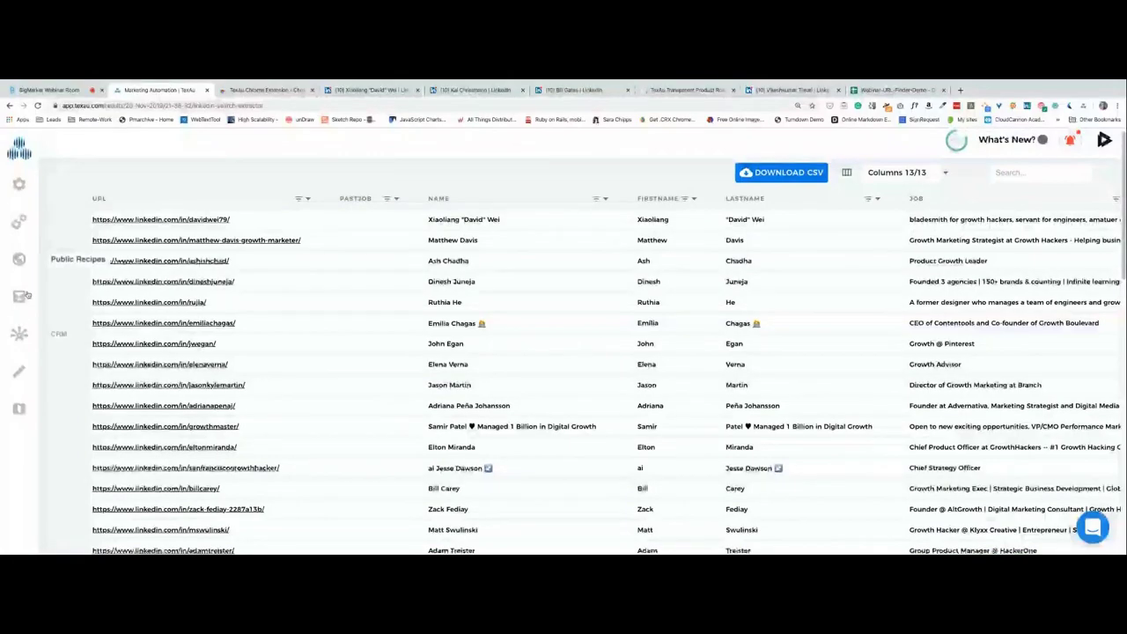
Toggle the firstName, timestamp and URL columns in the 13-column picker and try the CSV download.
scroll(564, 361, "down", 3)
scroll(563, 361, "up", 3)
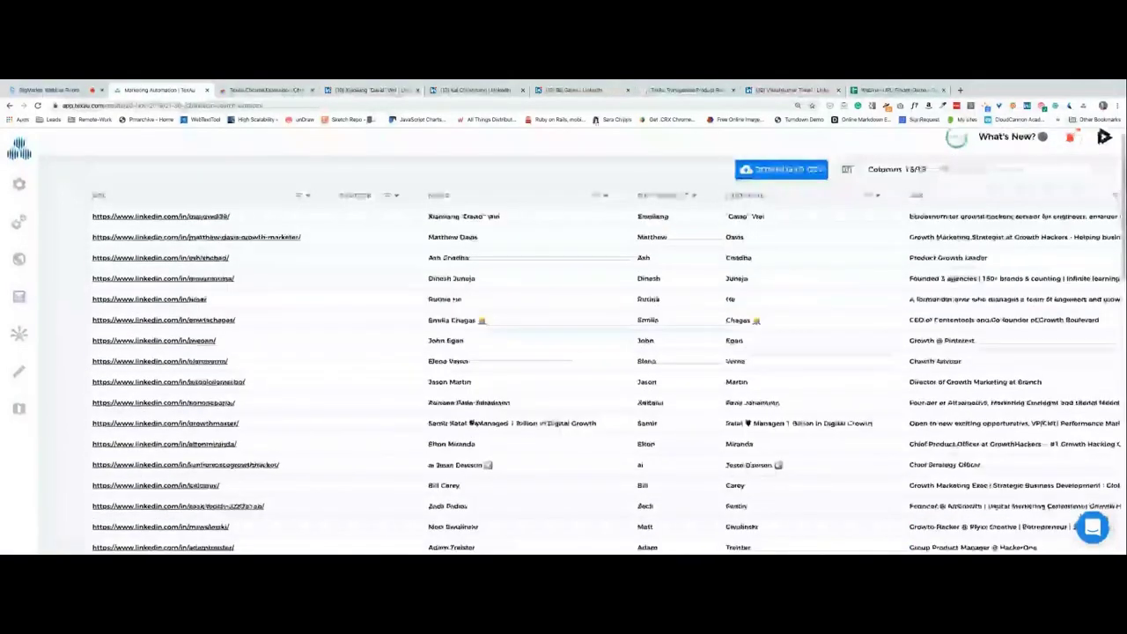
left_click(921, 180)
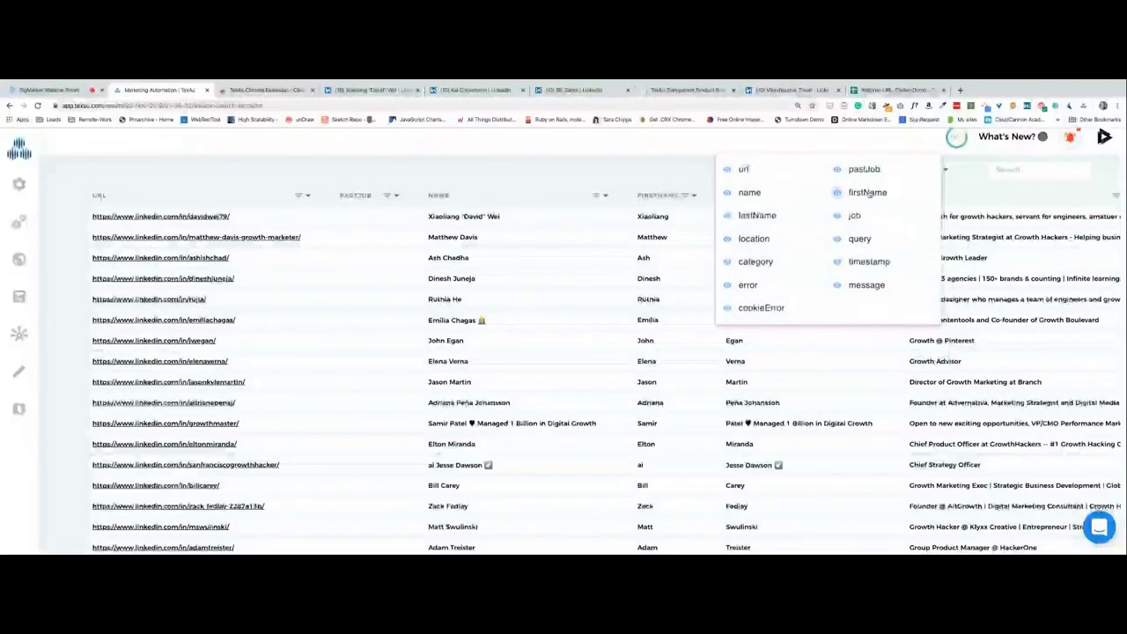
left_click(881, 193)
left_click(840, 193)
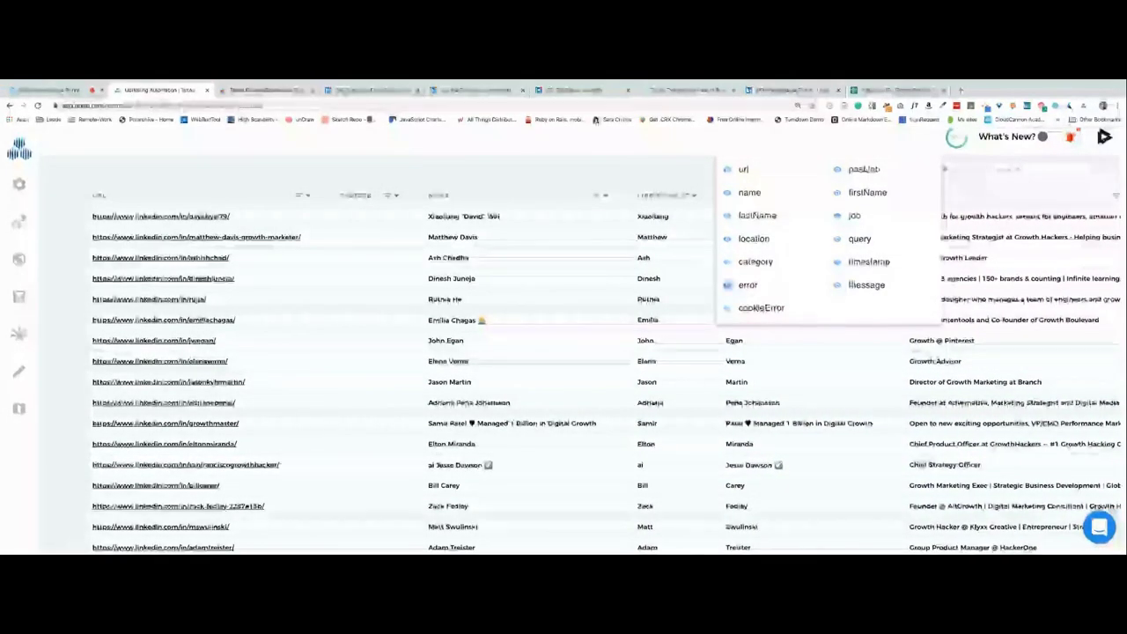
left_click(859, 262)
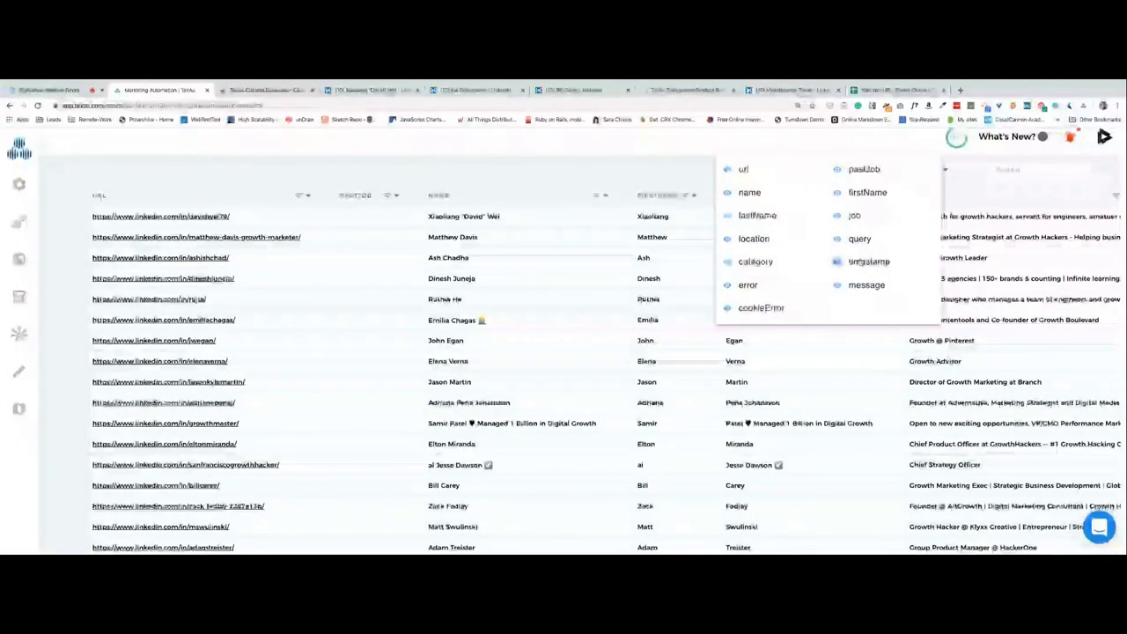
left_click(744, 170)
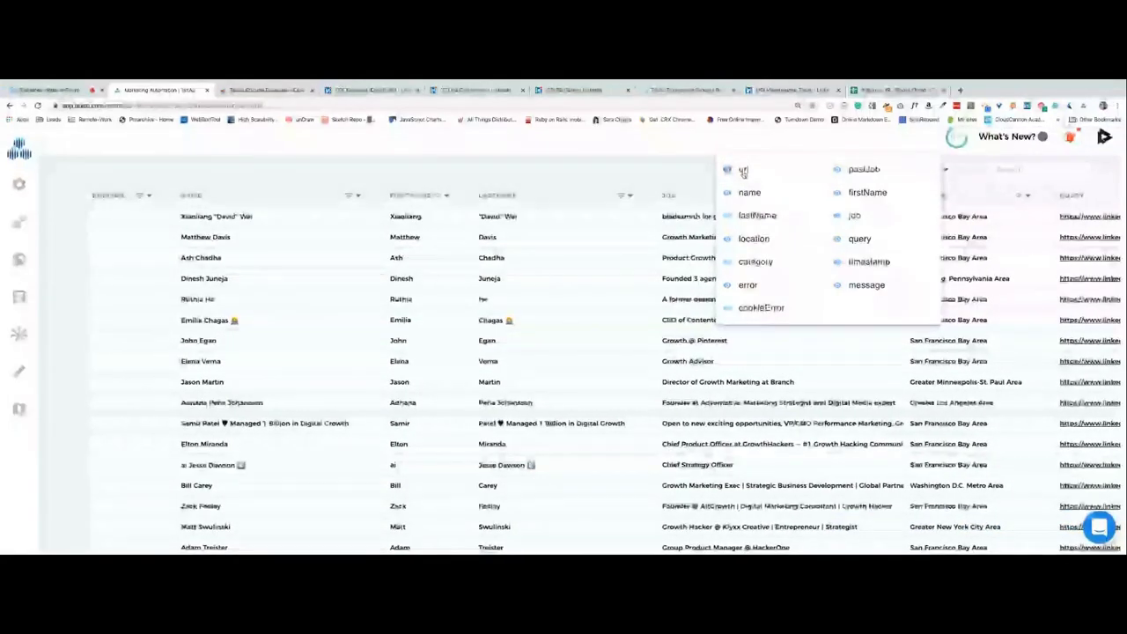
left_click(744, 170)
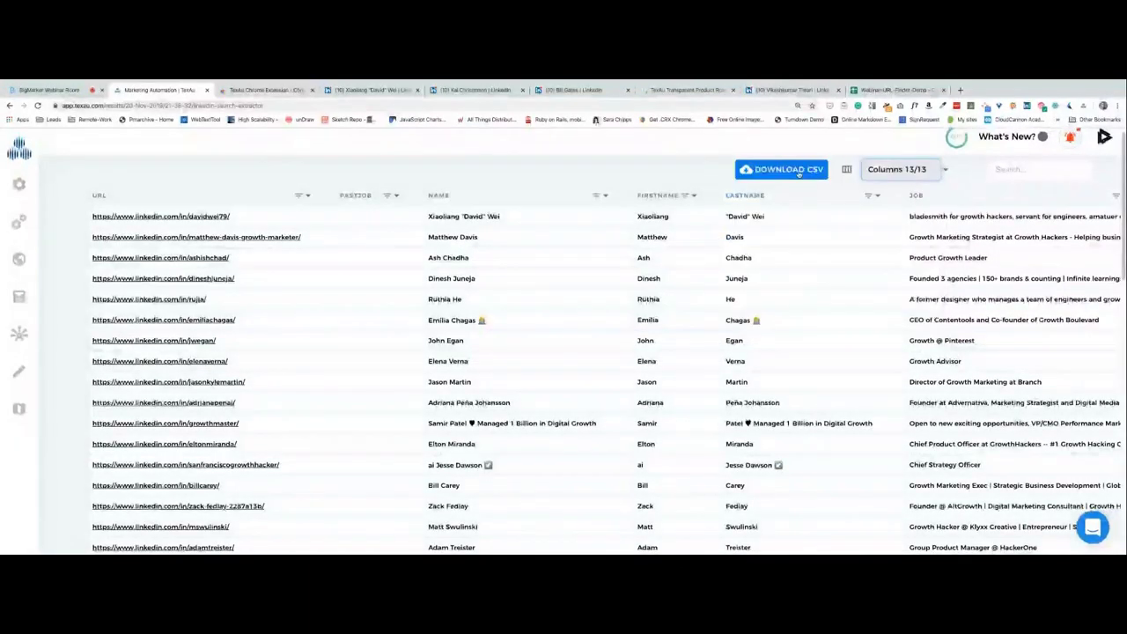
left_click(781, 174)
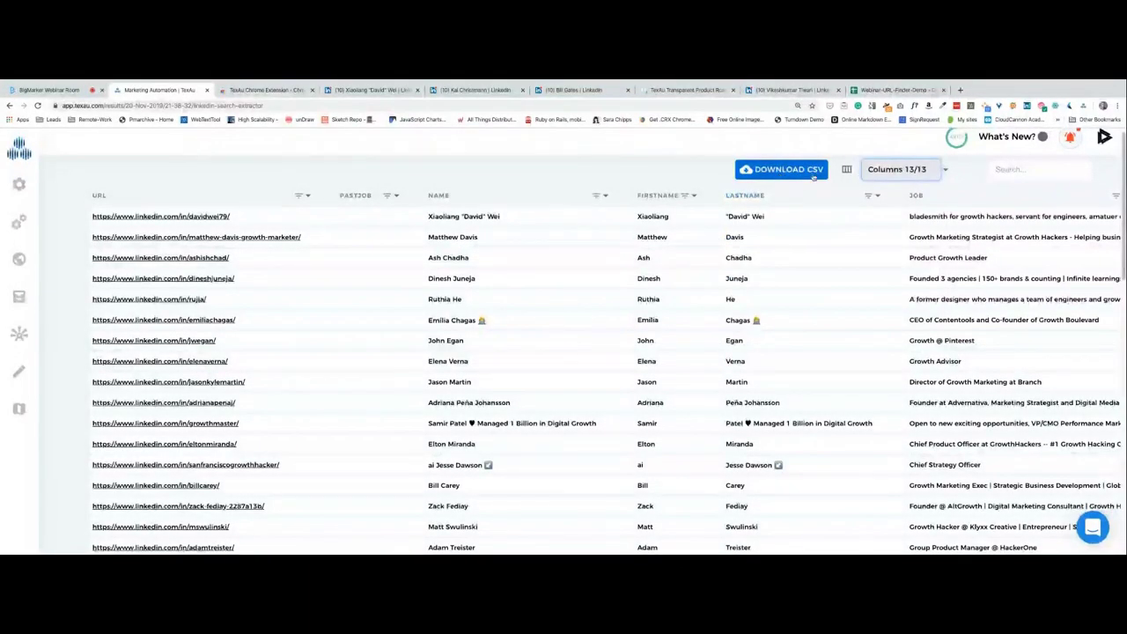
Search the results table for 'John', then clear the search so all rows return.
left_click(1014, 171)
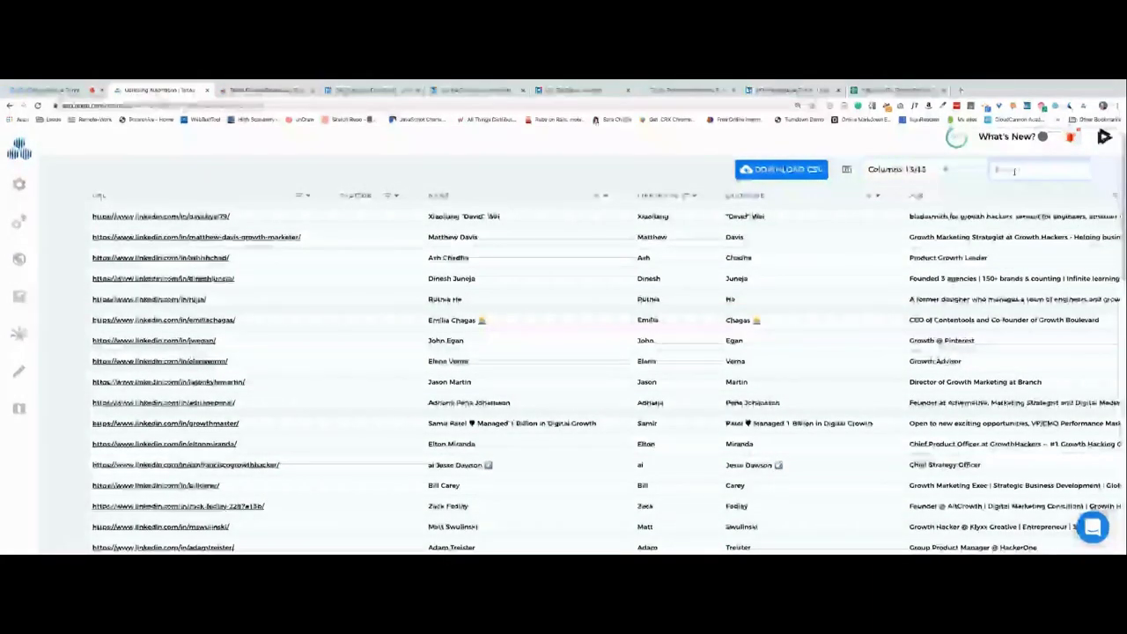
type("John")
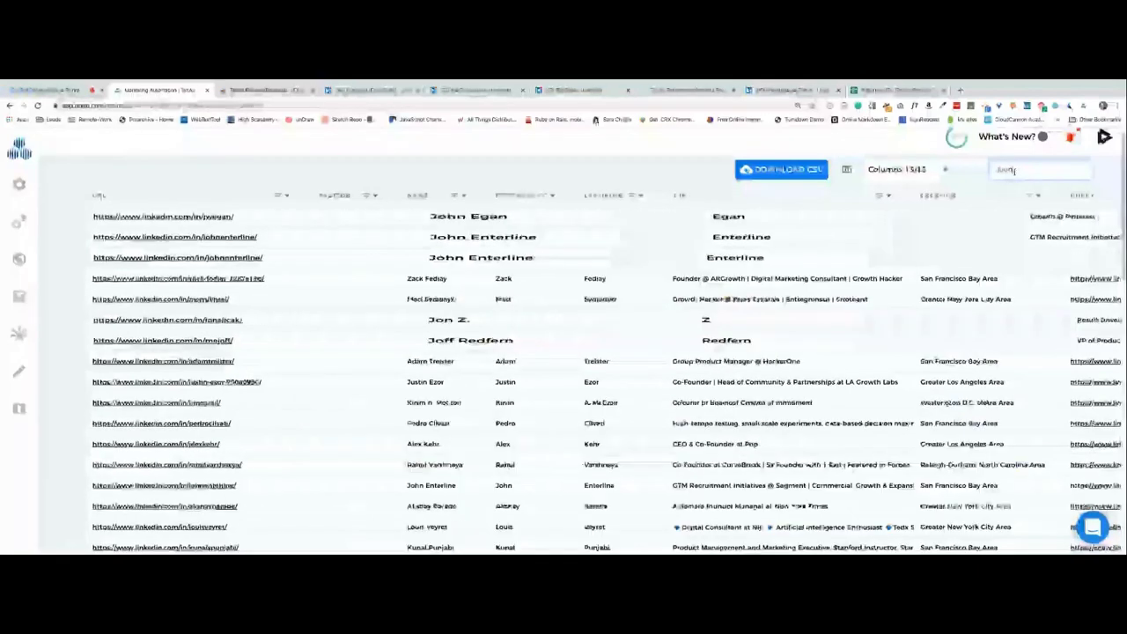
double_click(1025, 177)
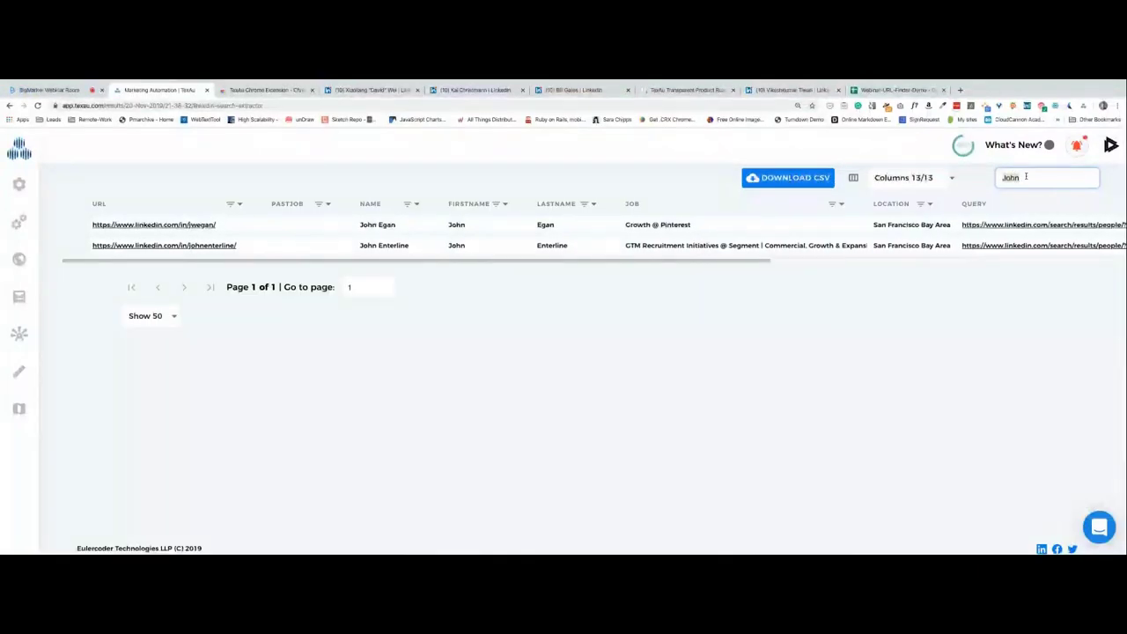
key("BackSpace")
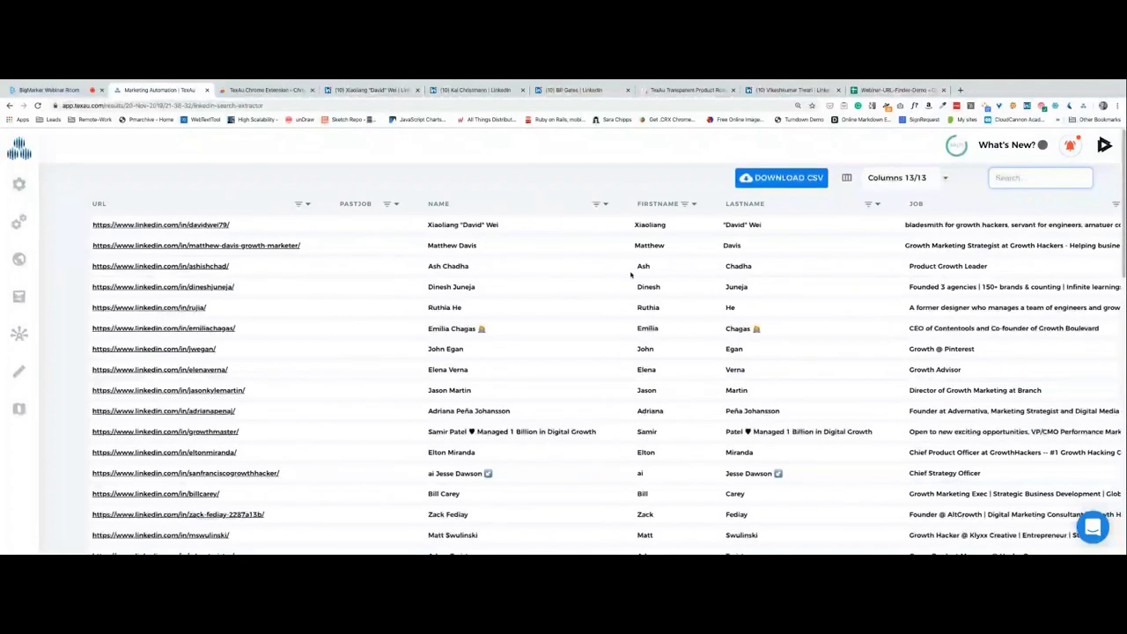
left_click(20, 222)
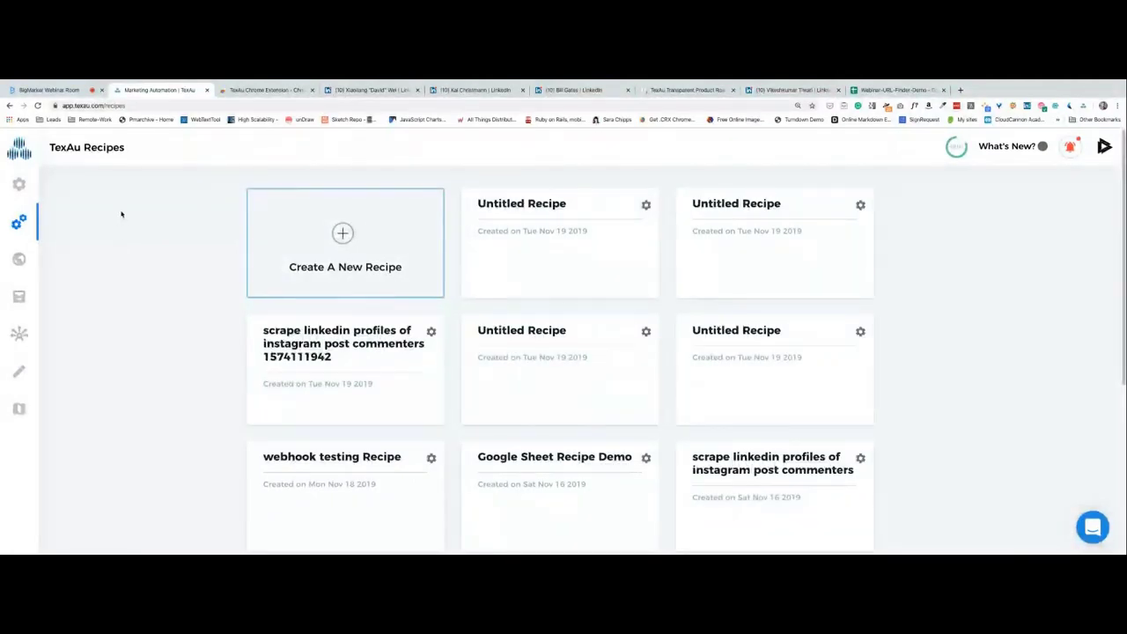
Go via the TexAu home page to the Recipes list and open the first Untitled Recipe draft.
left_click(24, 155)
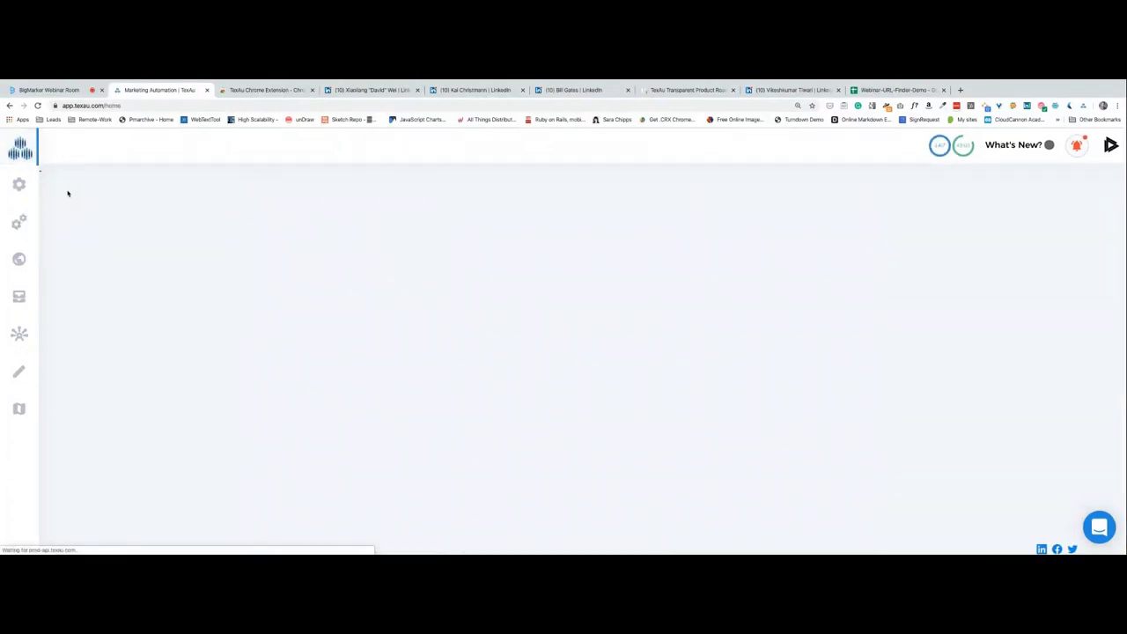
left_click(21, 221)
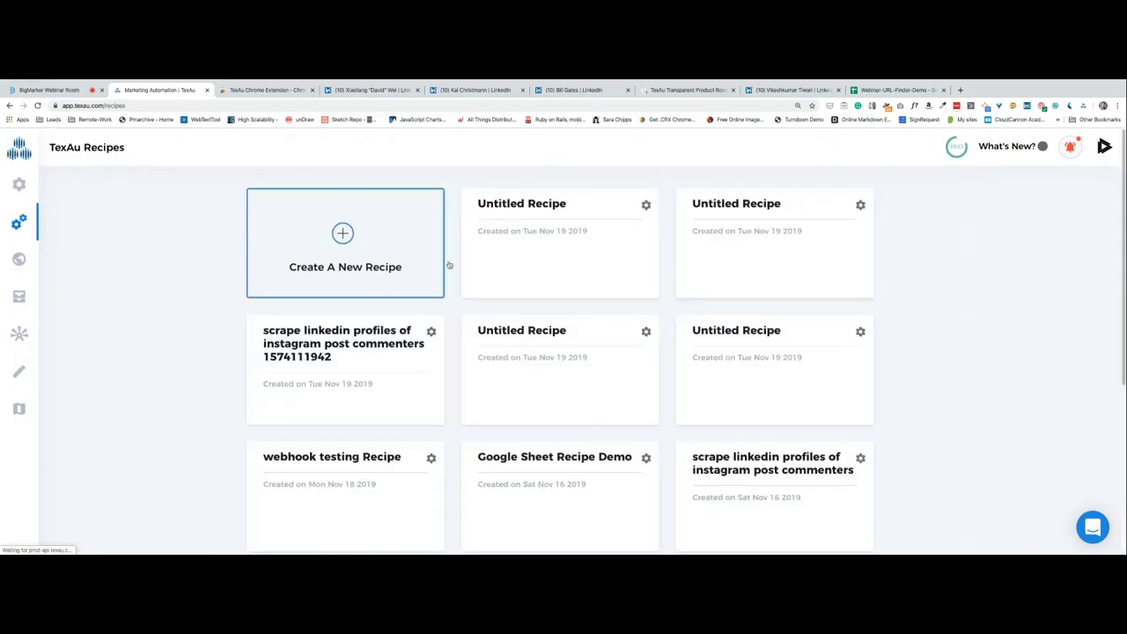
scroll(523, 266, "down", 1)
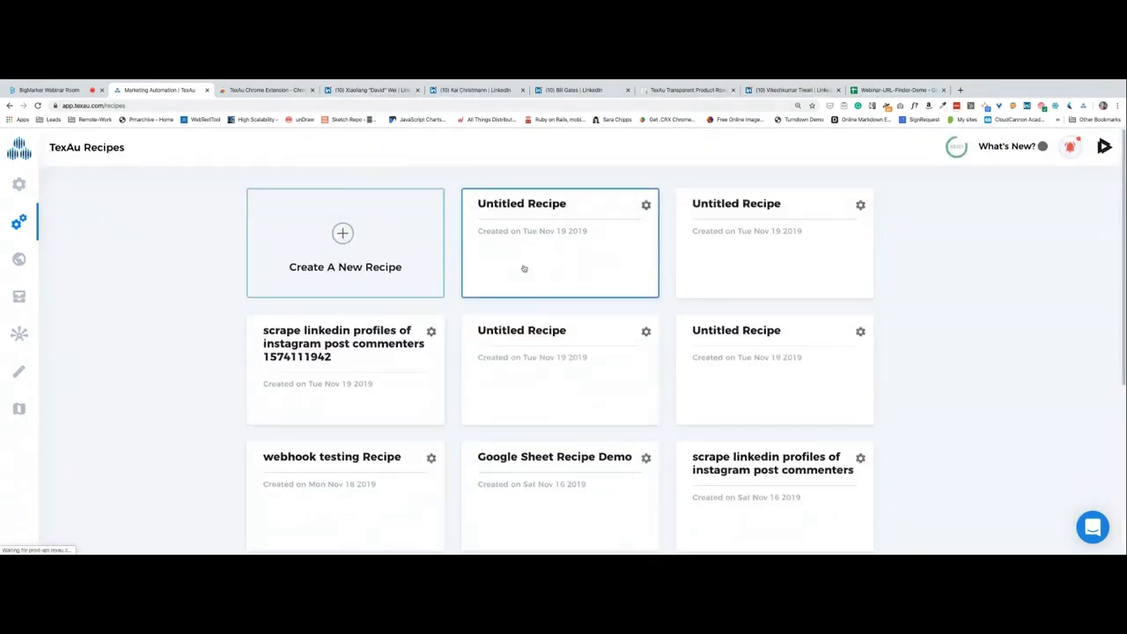
left_click(524, 268)
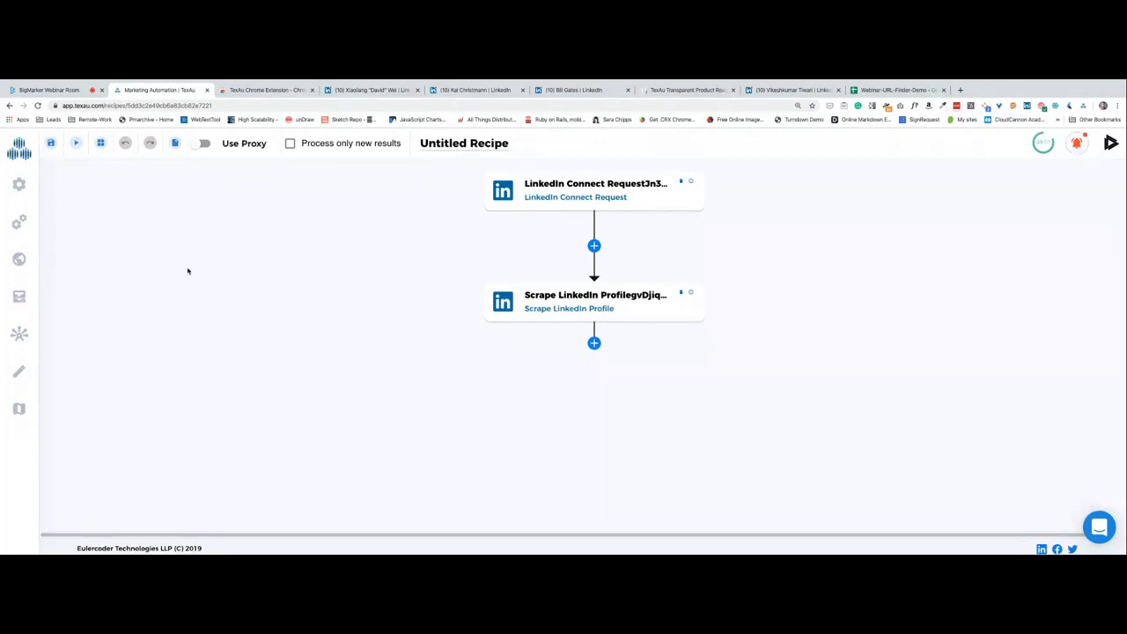
Delete the LinkedIn Connect Request and Scrape LinkedIn Profile spices and retitle the recipe 'Webinar Demo'.
left_click(603, 194)
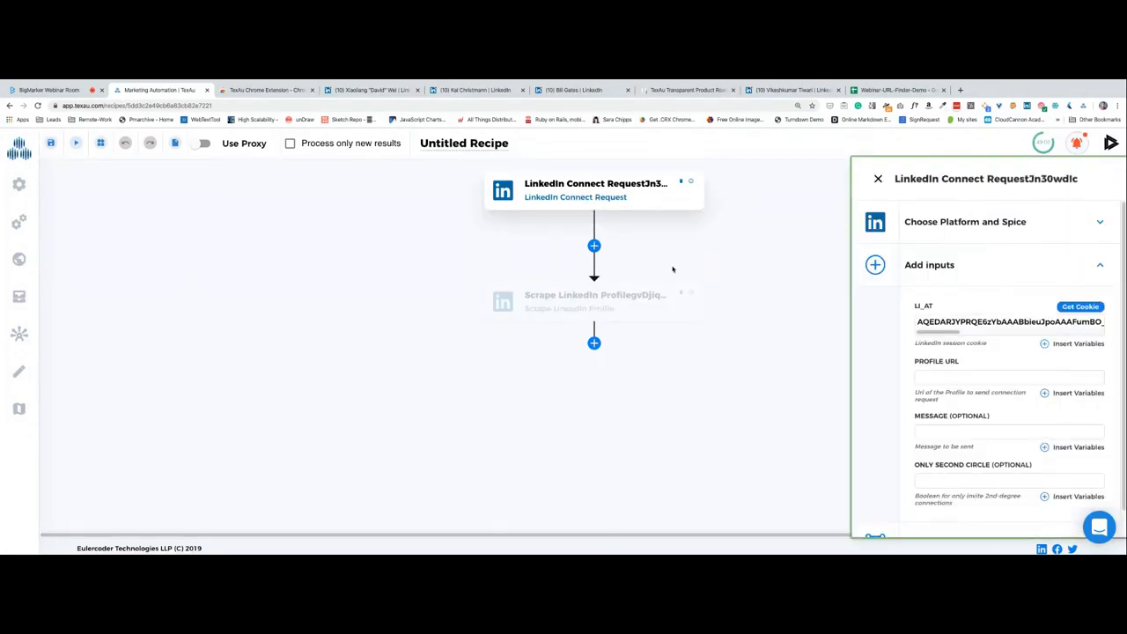
left_click(947, 227)
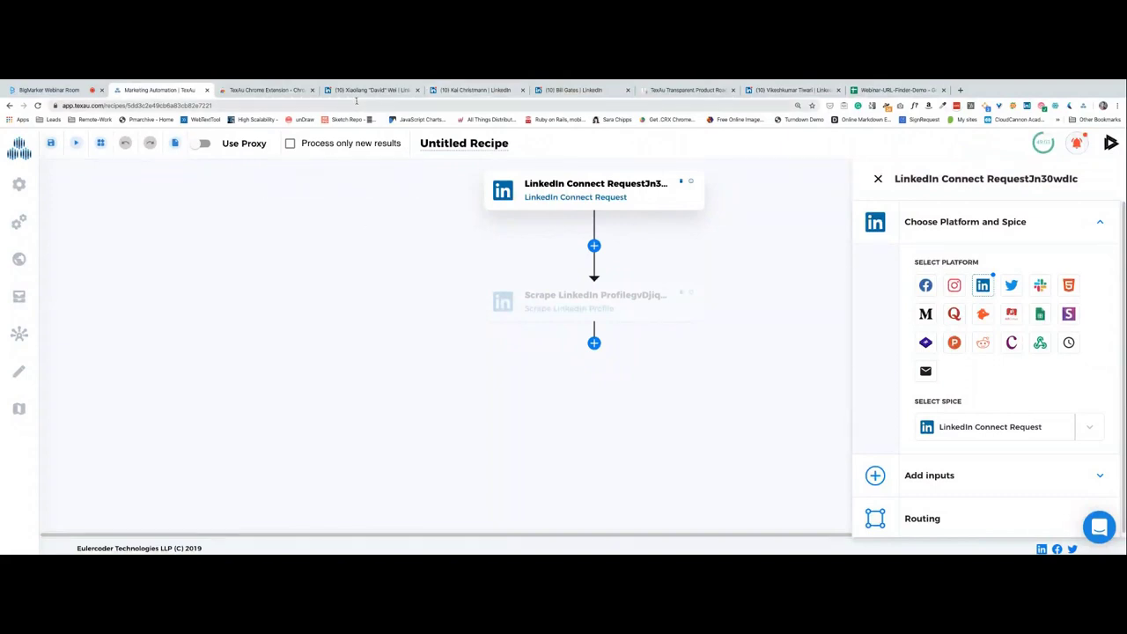
left_click(680, 186)
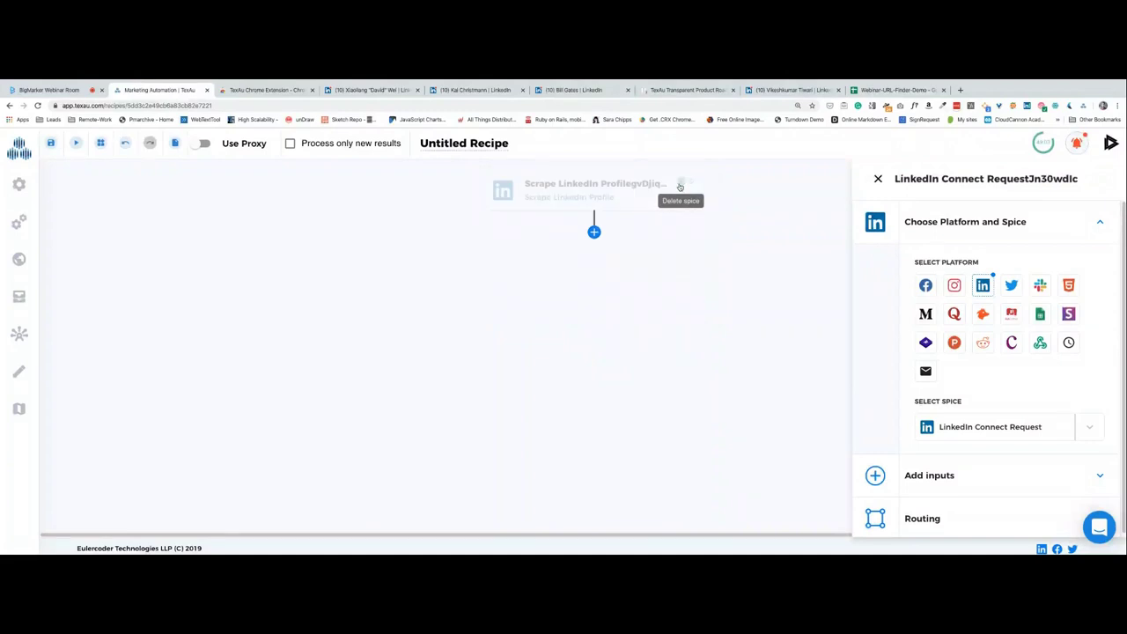
left_click(680, 186)
double_click(455, 143)
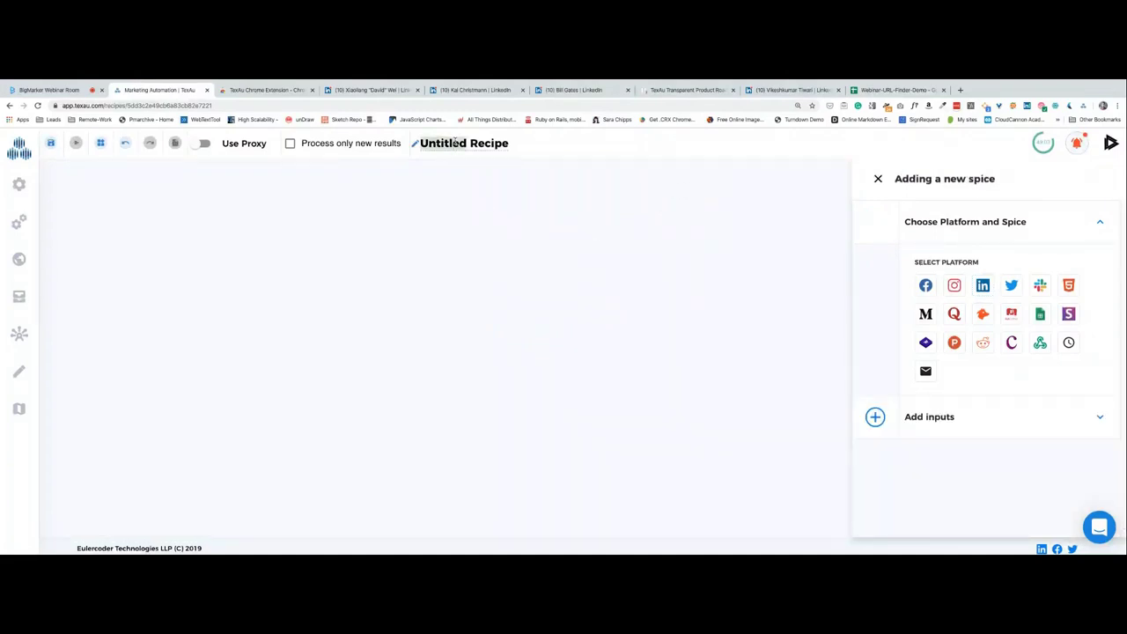
type("Webinar Dem")
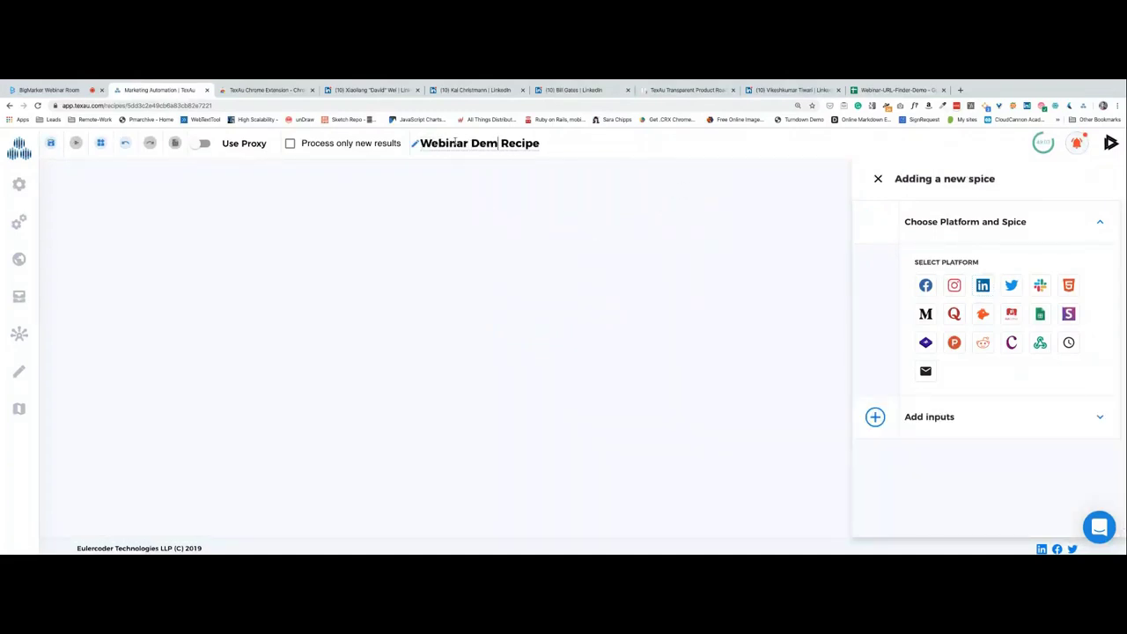
type("o")
Add a LinkedIn 'Linkedin Search Extractor' spice to the recipe, then go back to the Recipes list.
left_click(984, 288)
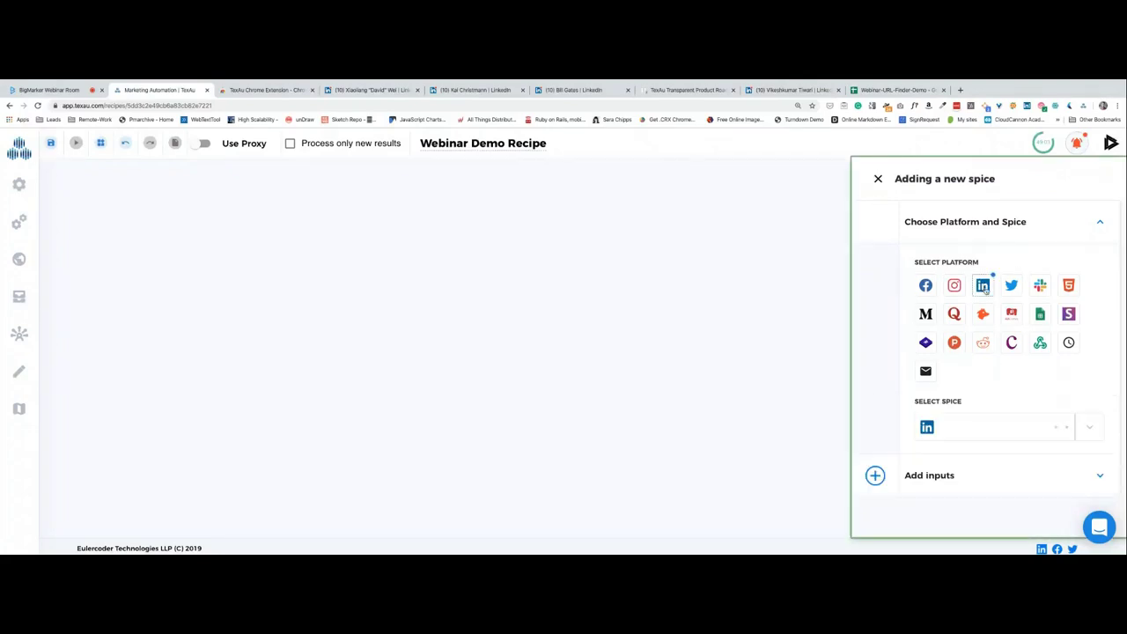
left_click(987, 427)
type("sea")
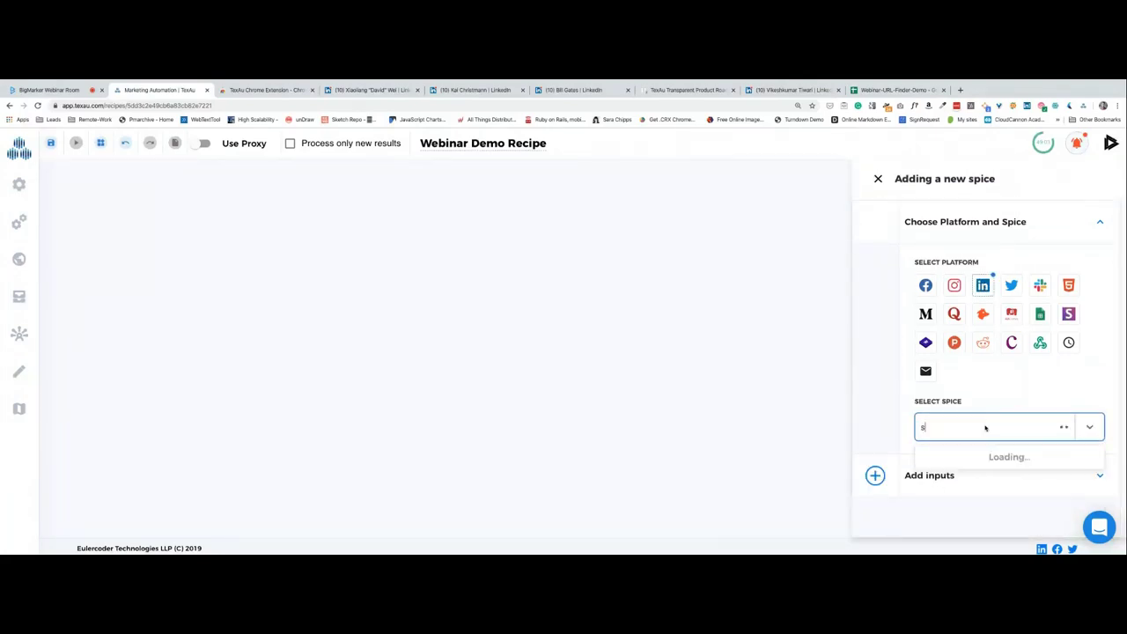
left_click(999, 476)
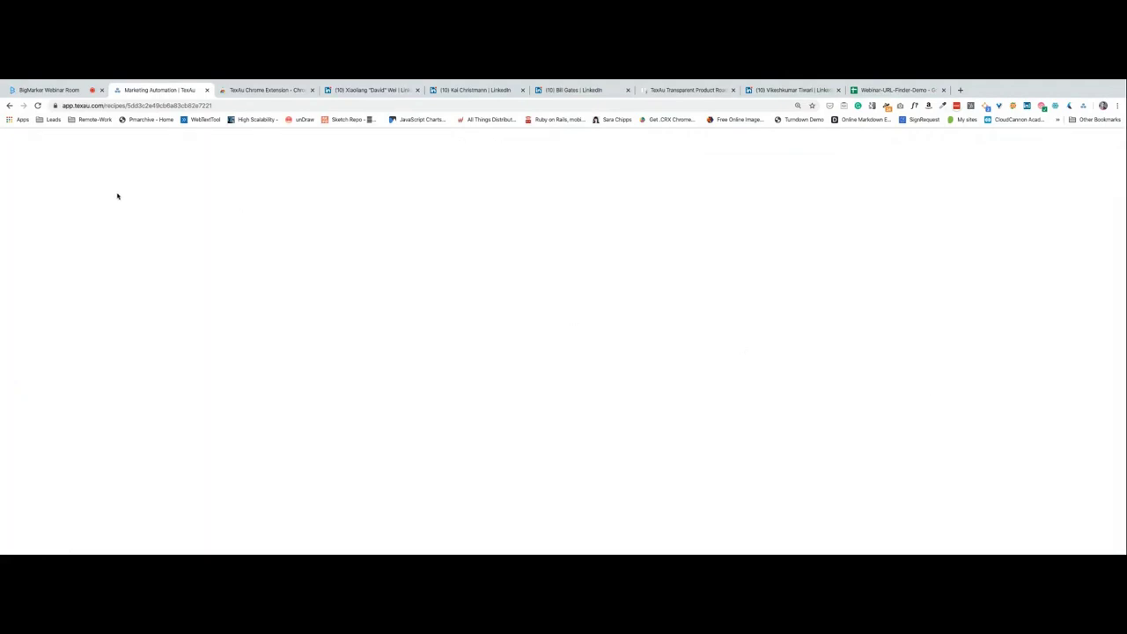
left_click(9, 105)
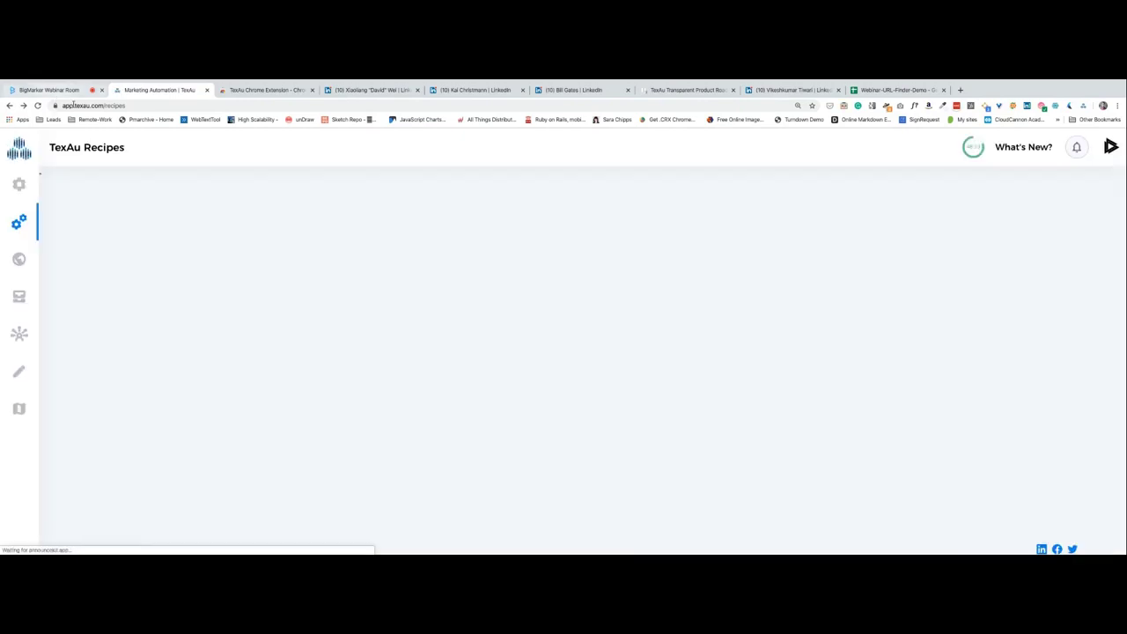
Check the BigMarker webinar room, then open the Webinar Demo Recipe from the TexAu recipes list.
left_click(55, 89)
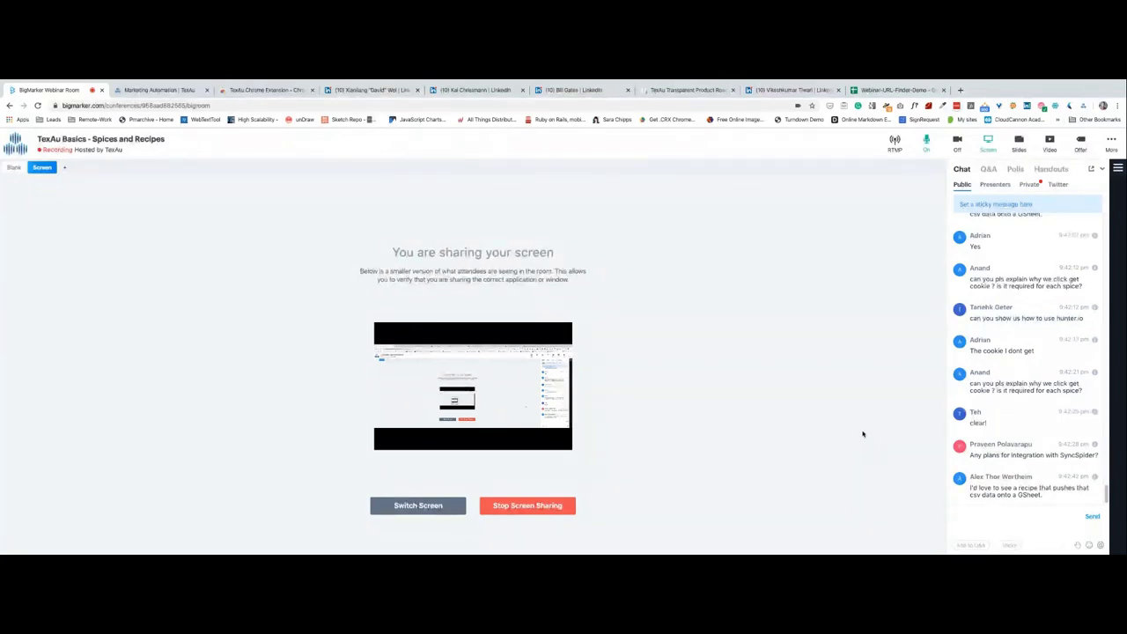
left_click(161, 91)
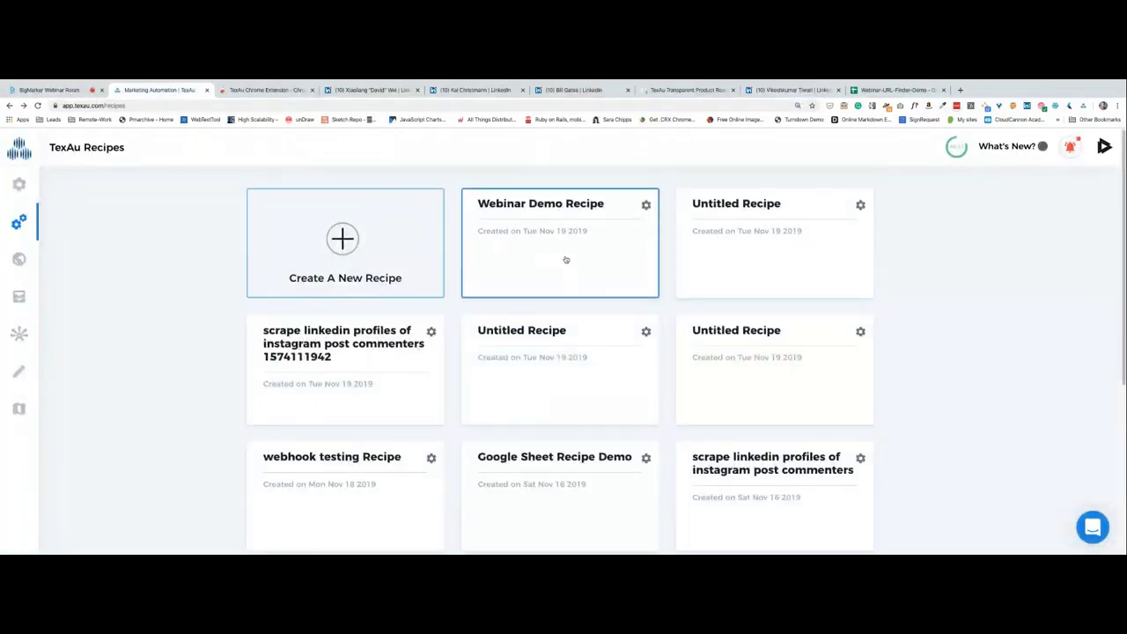
left_click(566, 260)
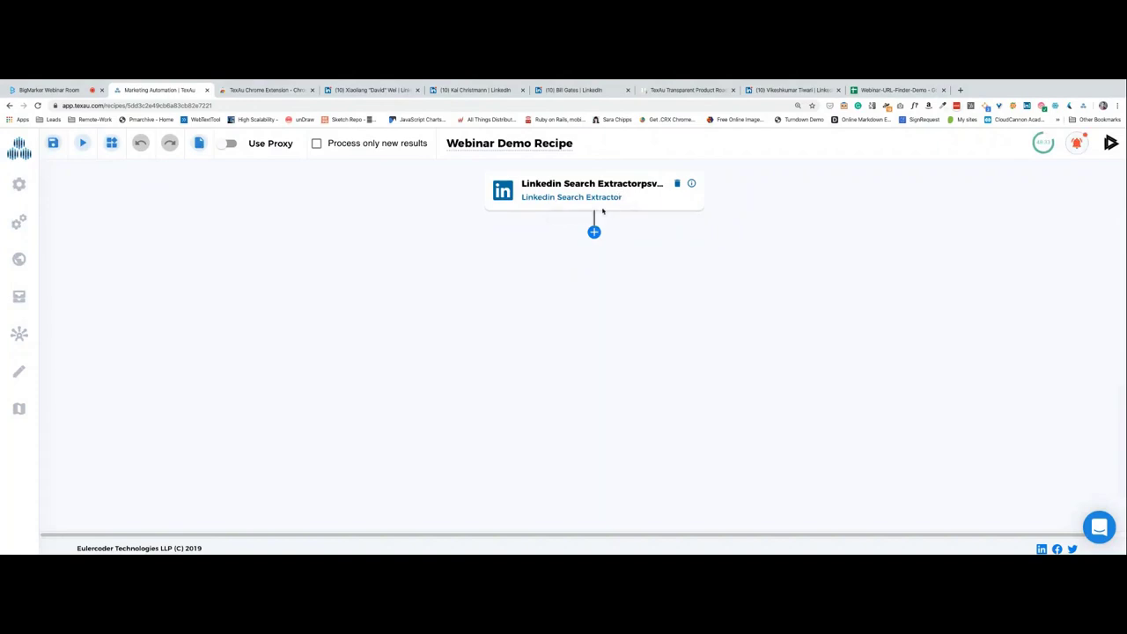
Add a LinkedIn 'Scrape Linkedin Profile' spice after the Linkedin Search Extractor step, then reload the page.
left_click(594, 233)
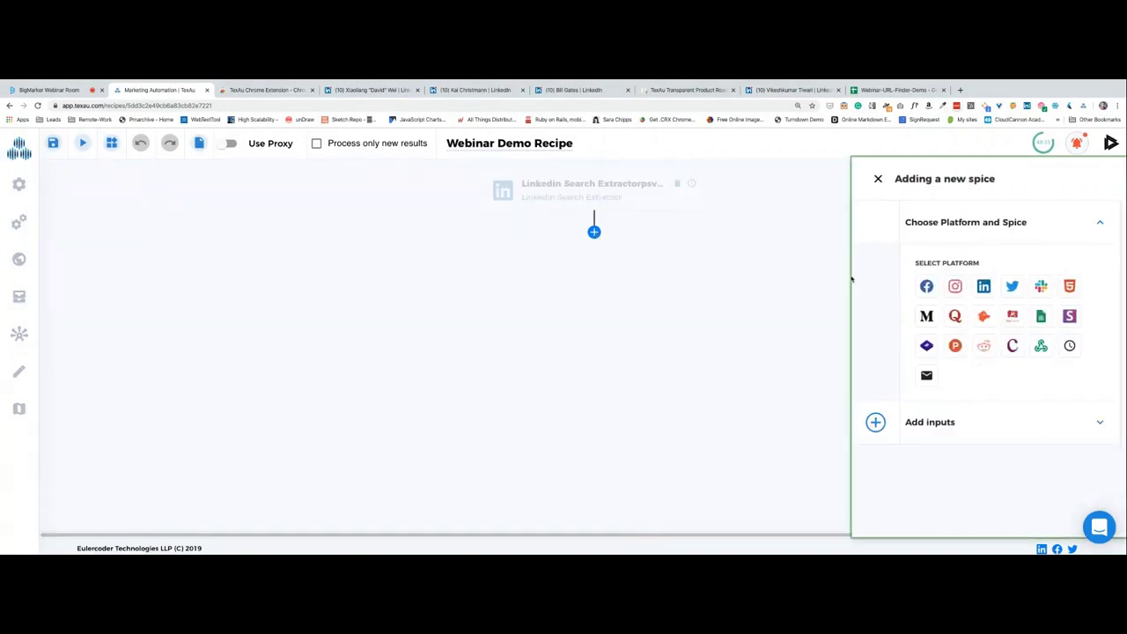
left_click(984, 287)
left_click(987, 430)
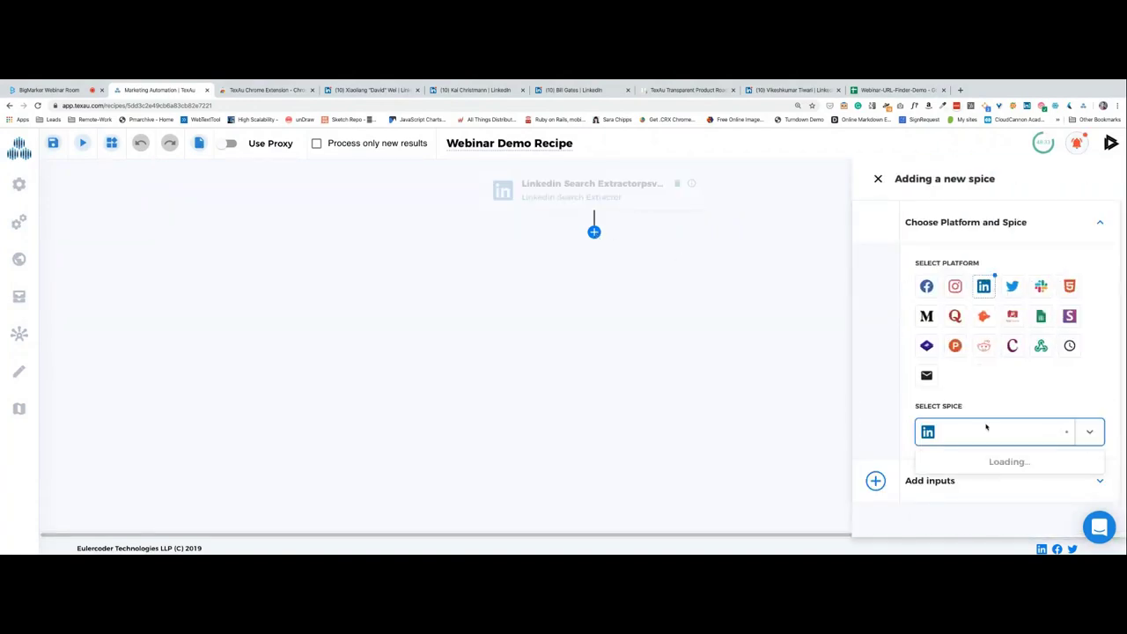
type("prof")
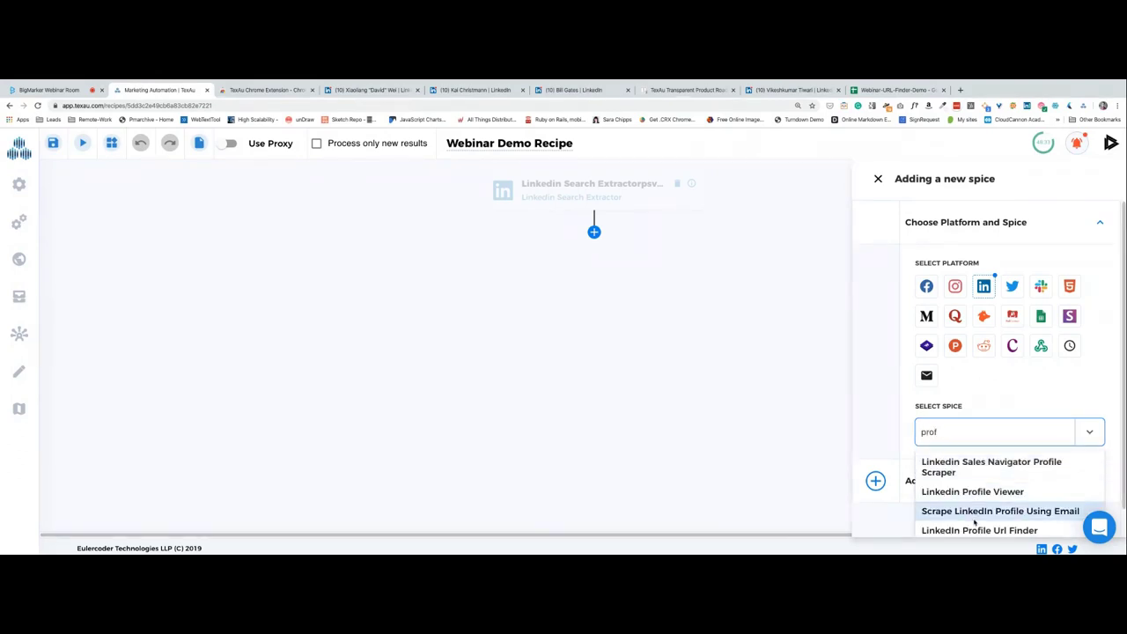
key("Down")
key("Down")
key("Down")
key("Down")
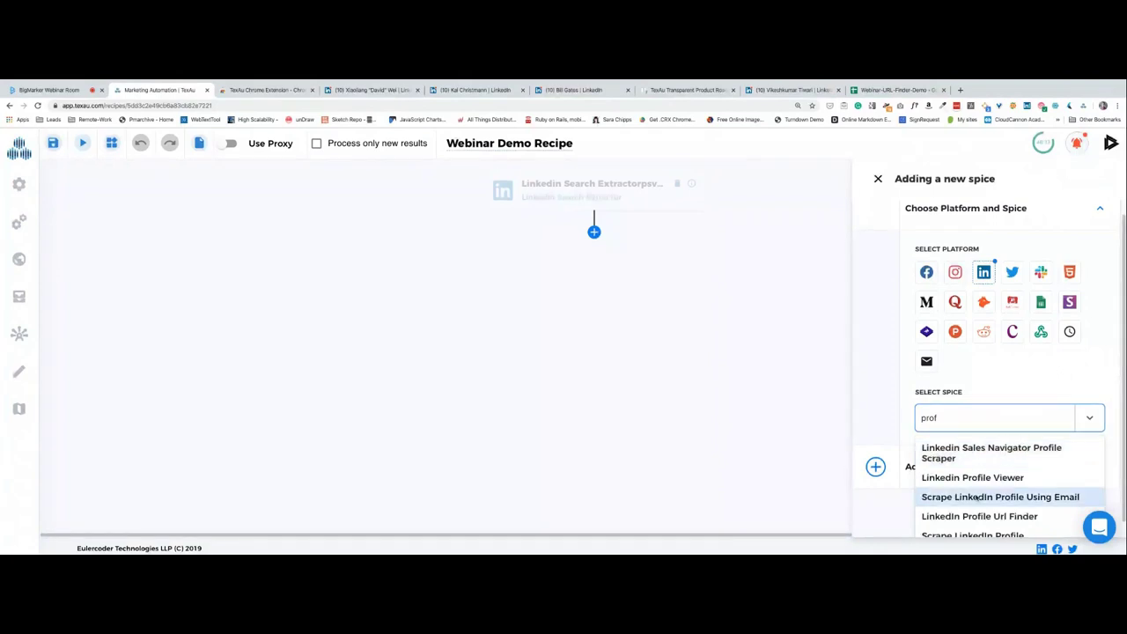
key("Return")
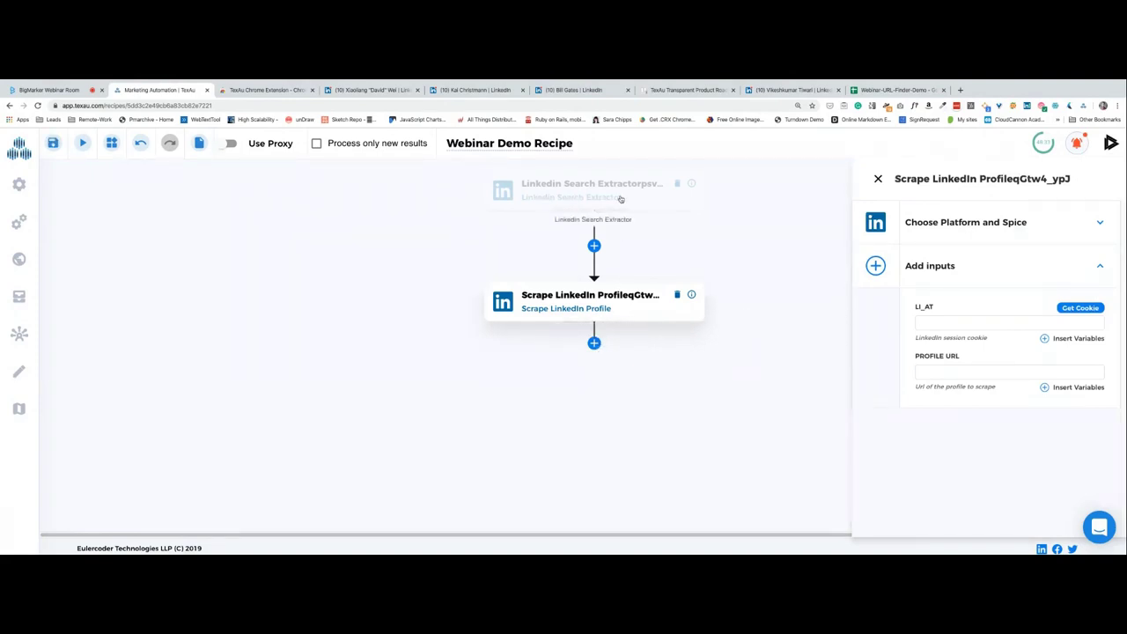
key("ctrl+r")
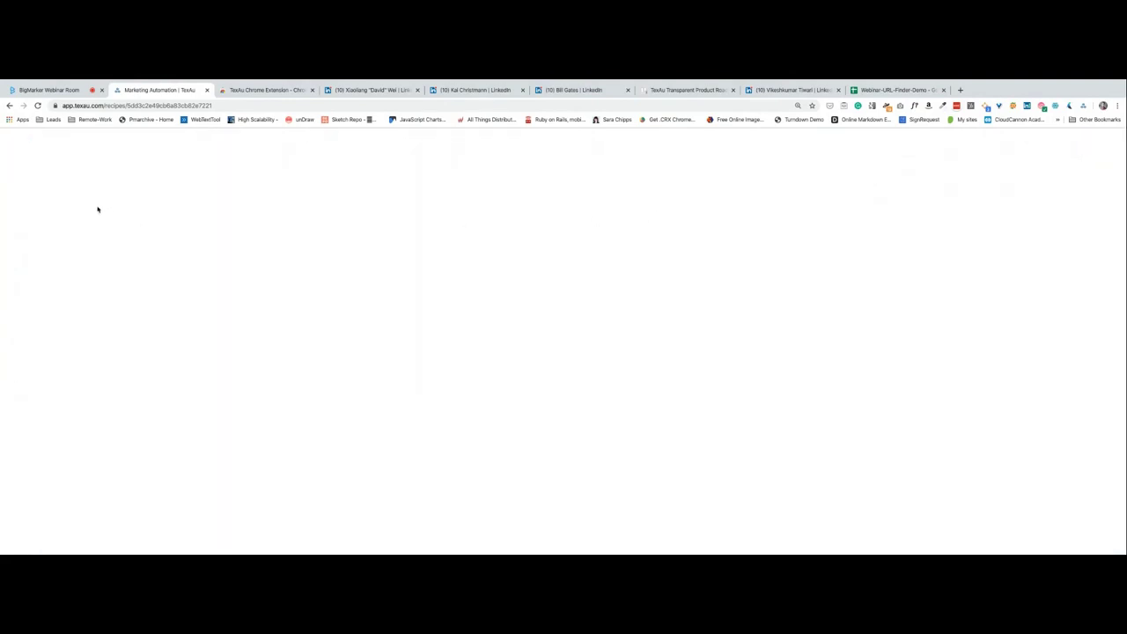
Reopen the Webinar Demo Recipe and check what Privacy Badger blocks on the site.
left_click(9, 106)
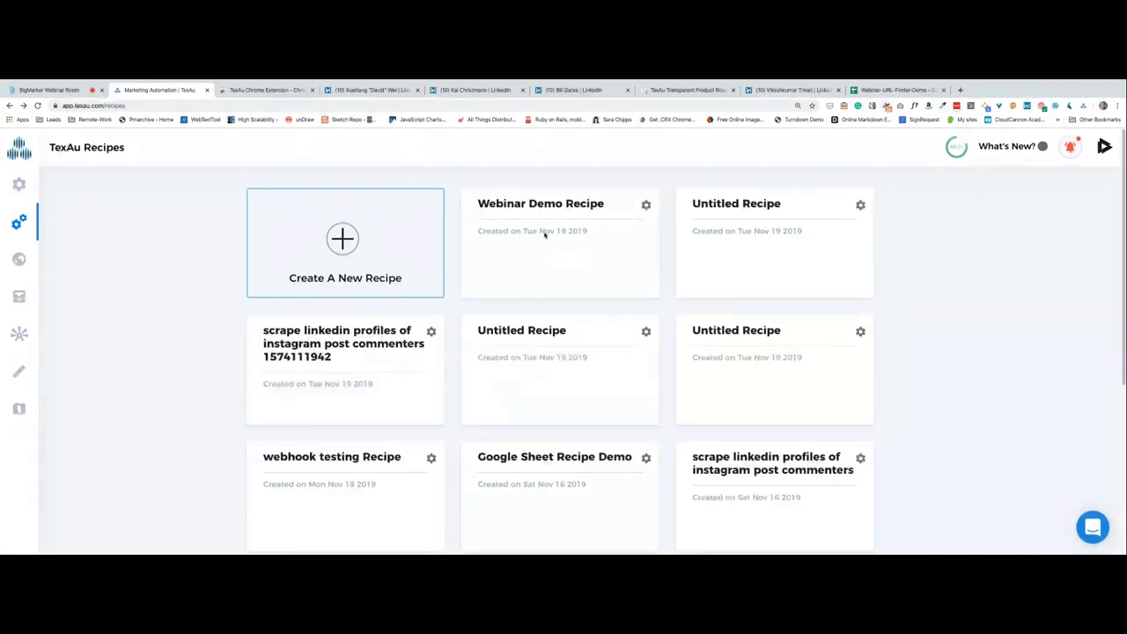
left_click(538, 243)
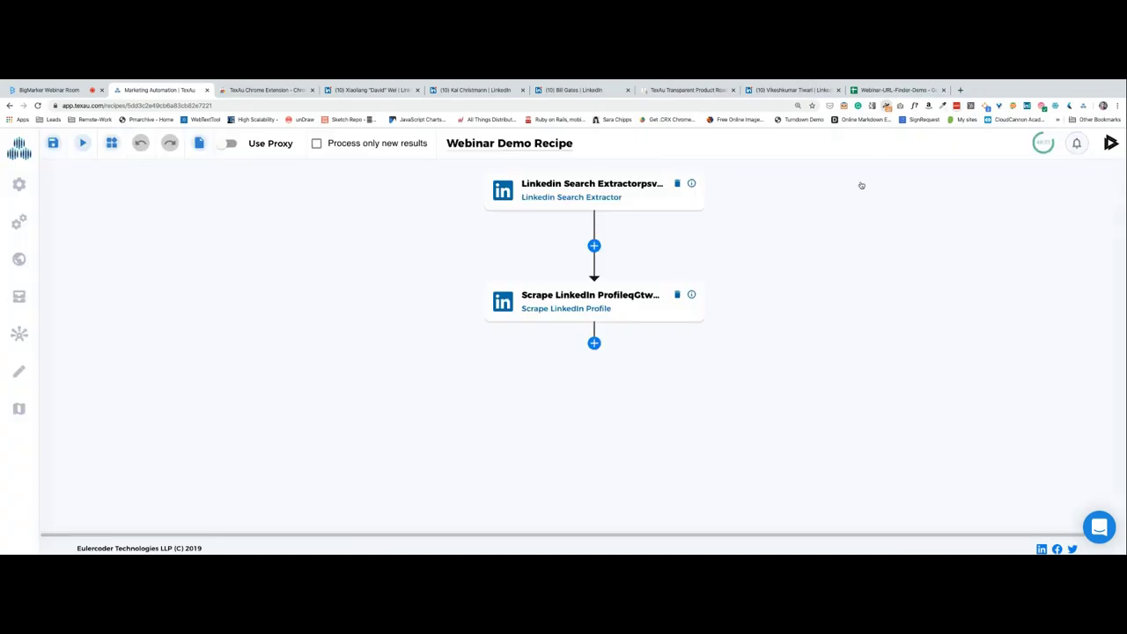
left_click(886, 106)
scroll(807, 247, "down", 2)
scroll(808, 246, "down", 3)
left_click(642, 389)
Reload the recipe page and disable Privacy Badger for the TexAu site.
left_click(37, 105)
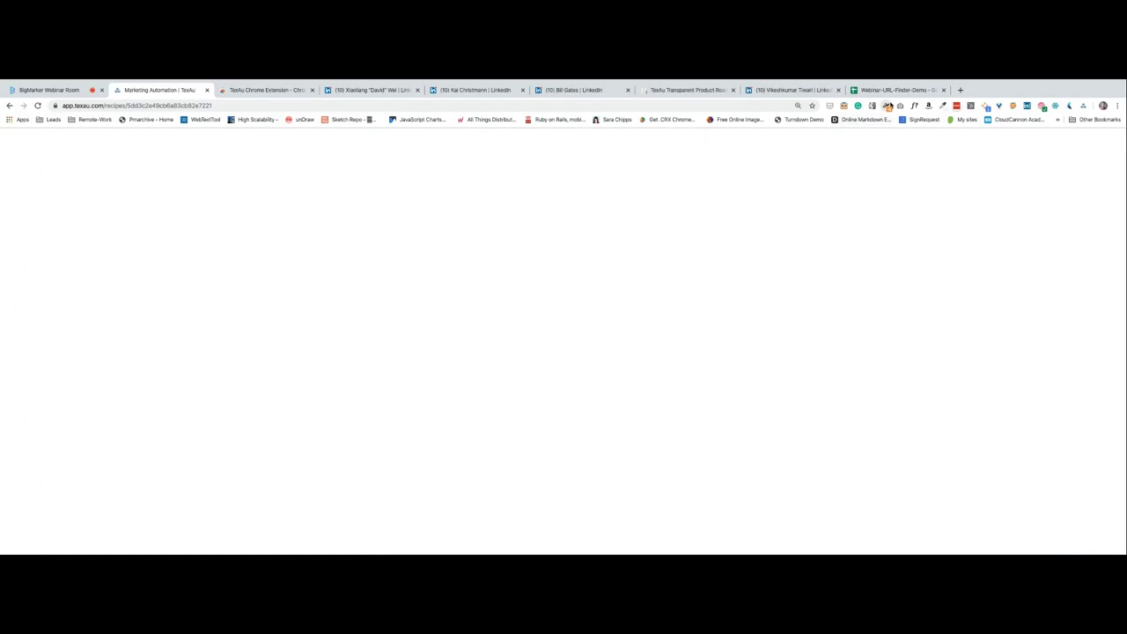
left_click(885, 105)
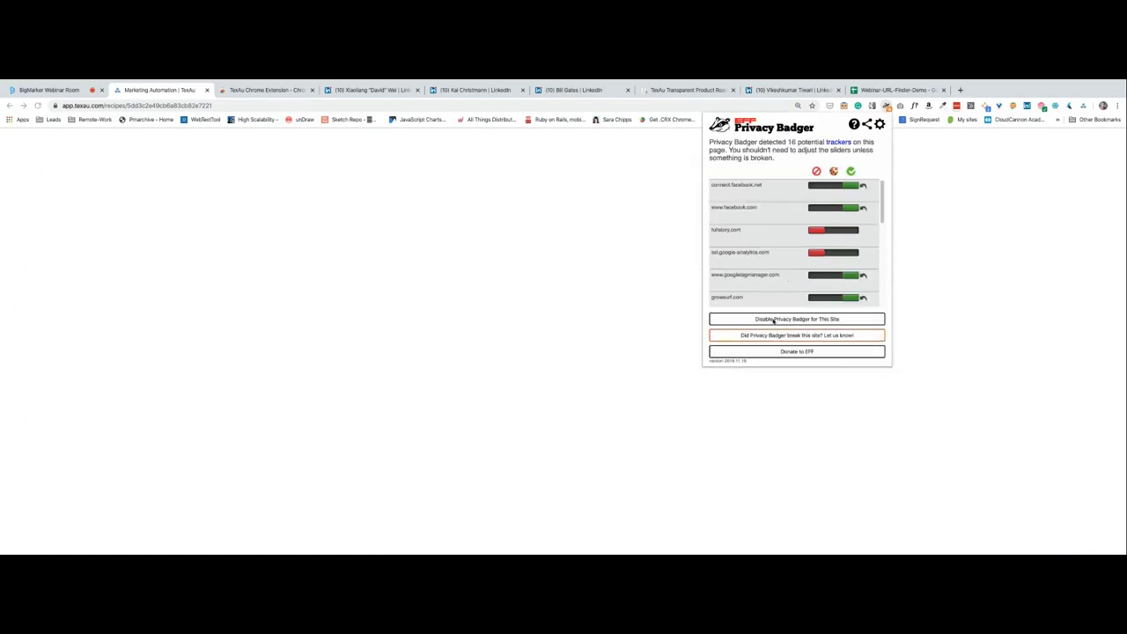
left_click(775, 321)
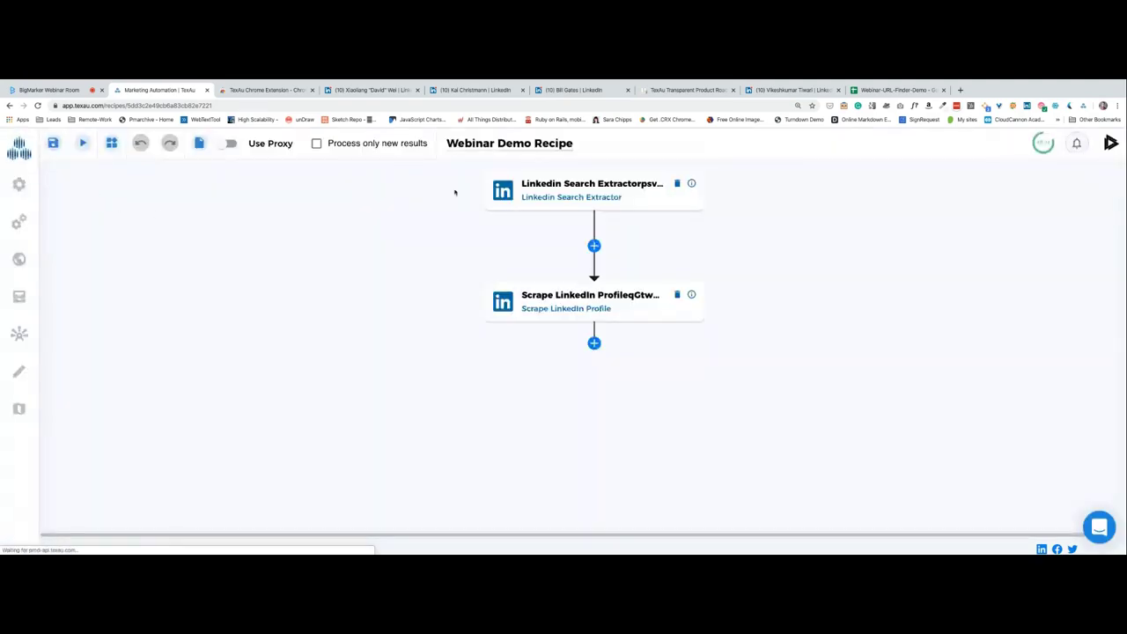
left_click(588, 187)
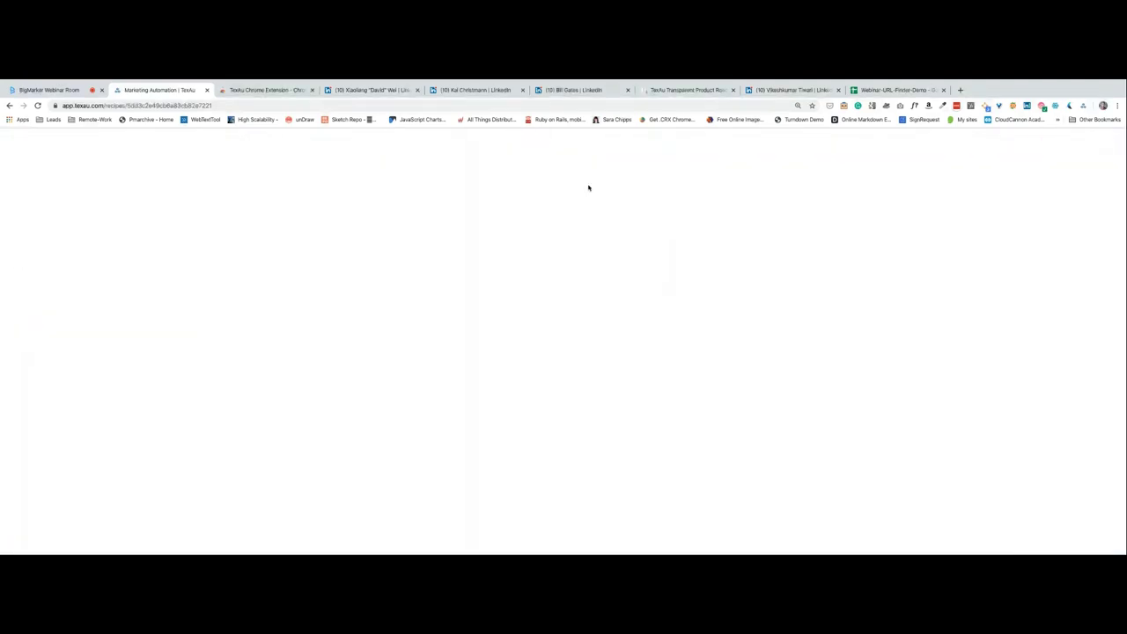
left_click(9, 105)
left_click(8, 106)
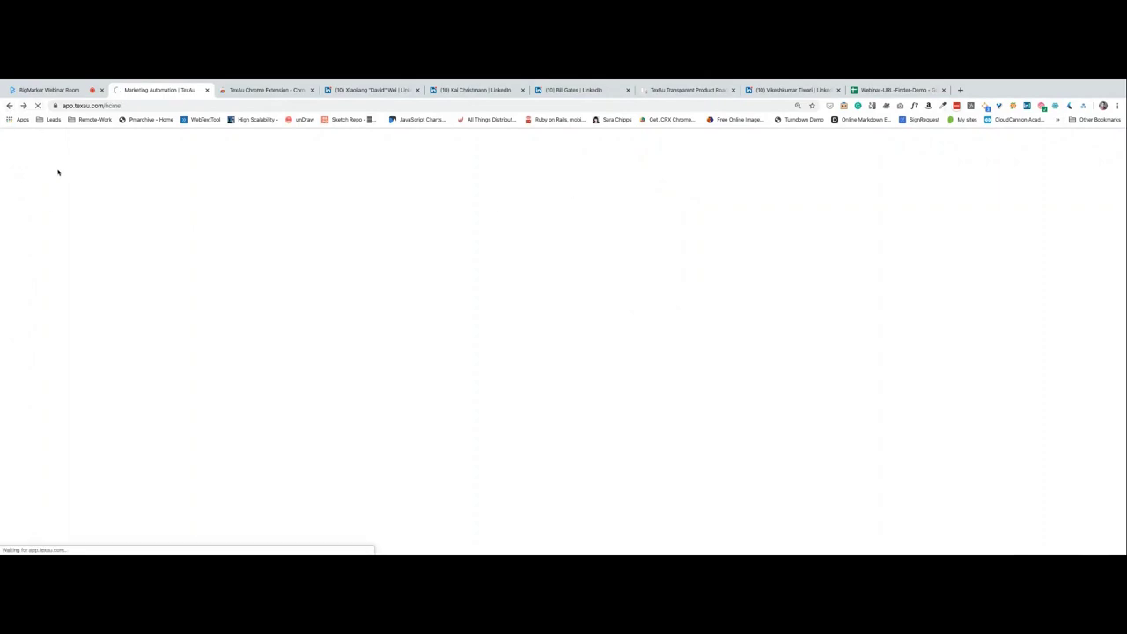
left_click(67, 90)
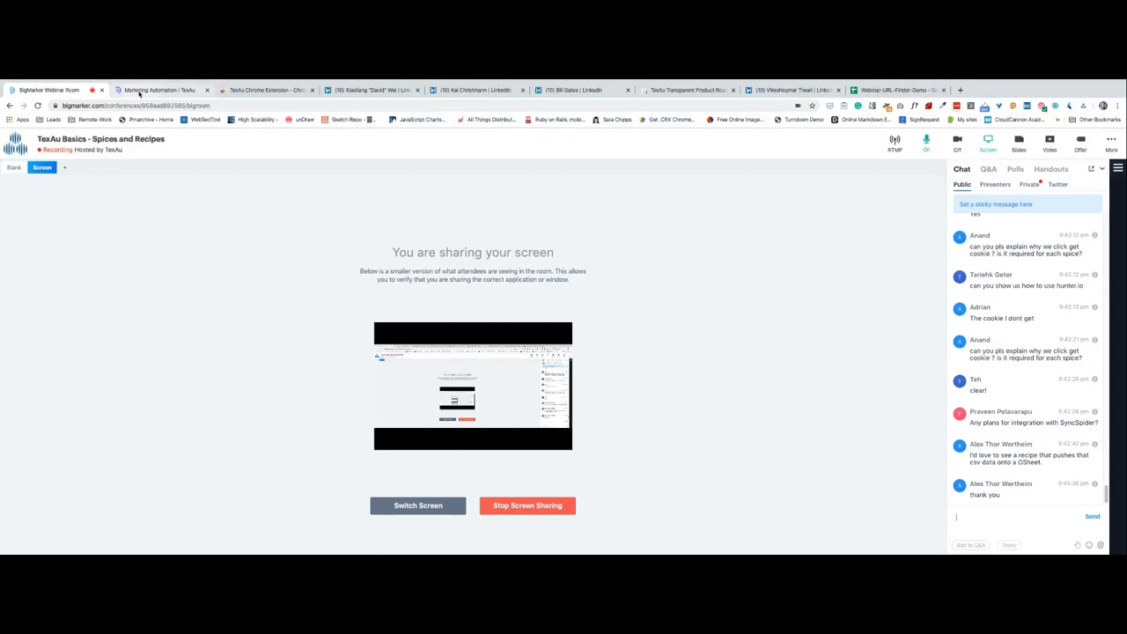
left_click(139, 92)
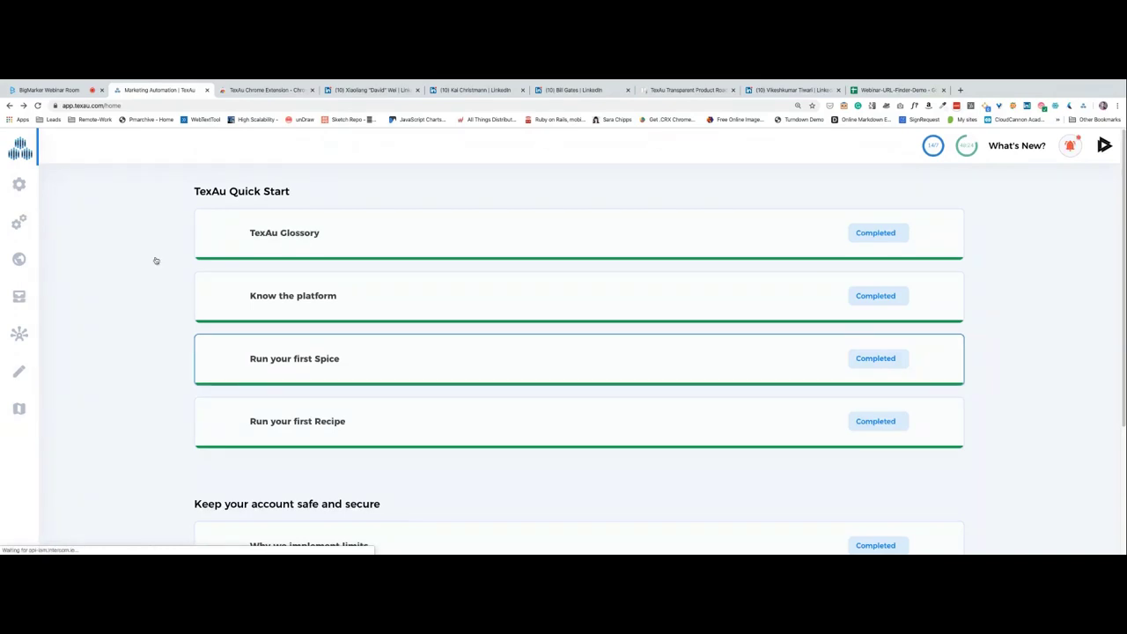
left_click(20, 223)
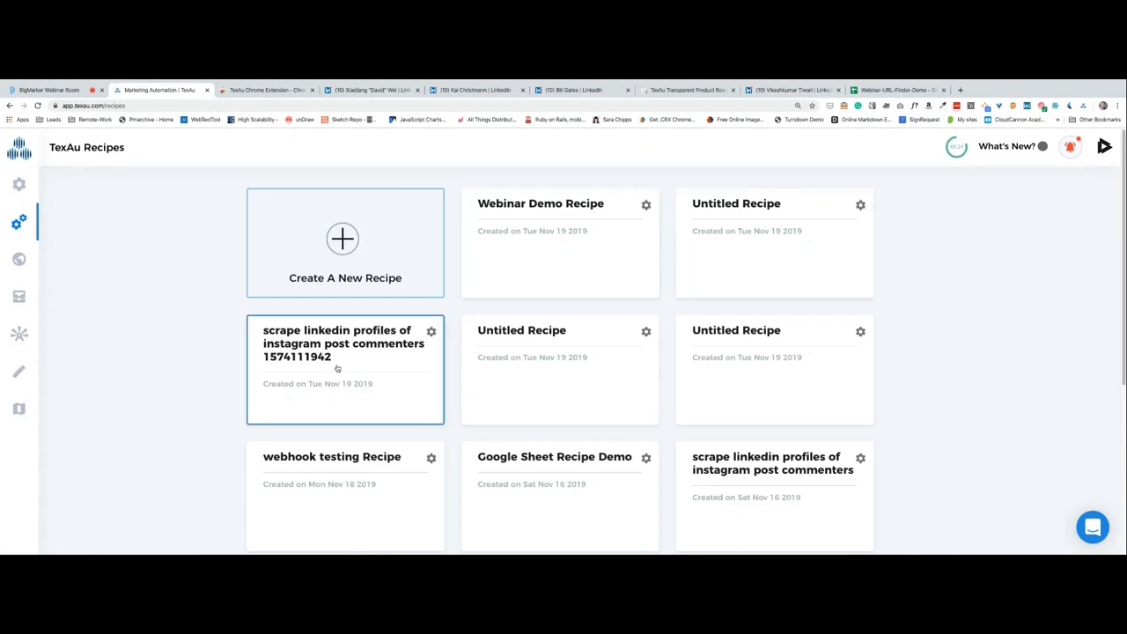
left_click(290, 364)
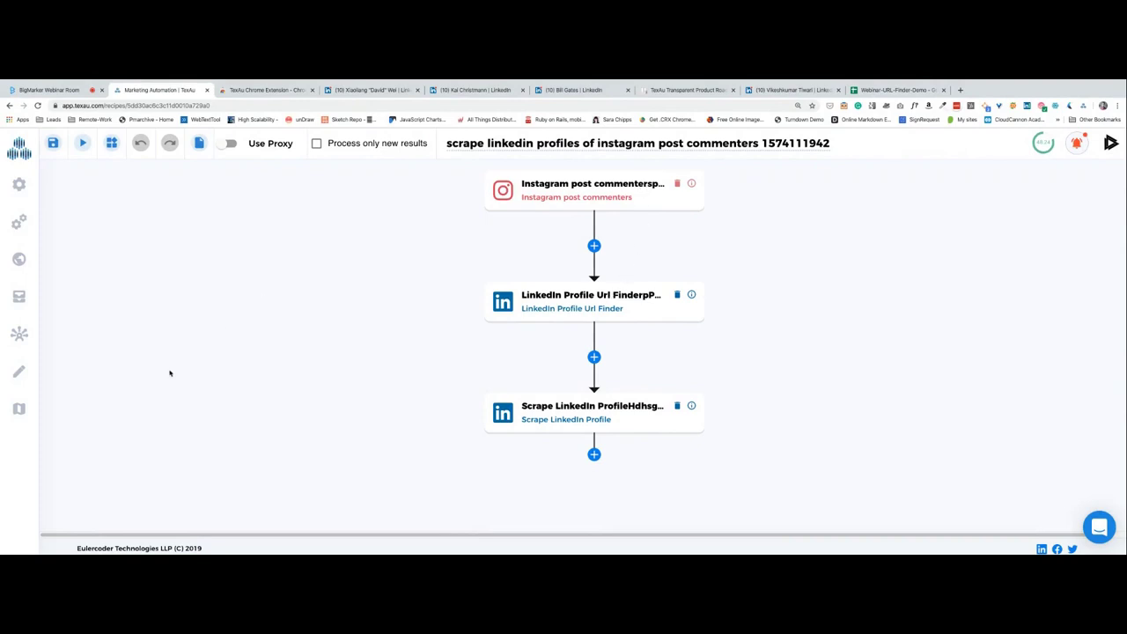
Copy the public 'Scrape linkedin company and all its employees' recipe into my recipes with USE THIS RECIPE.
left_click(17, 267)
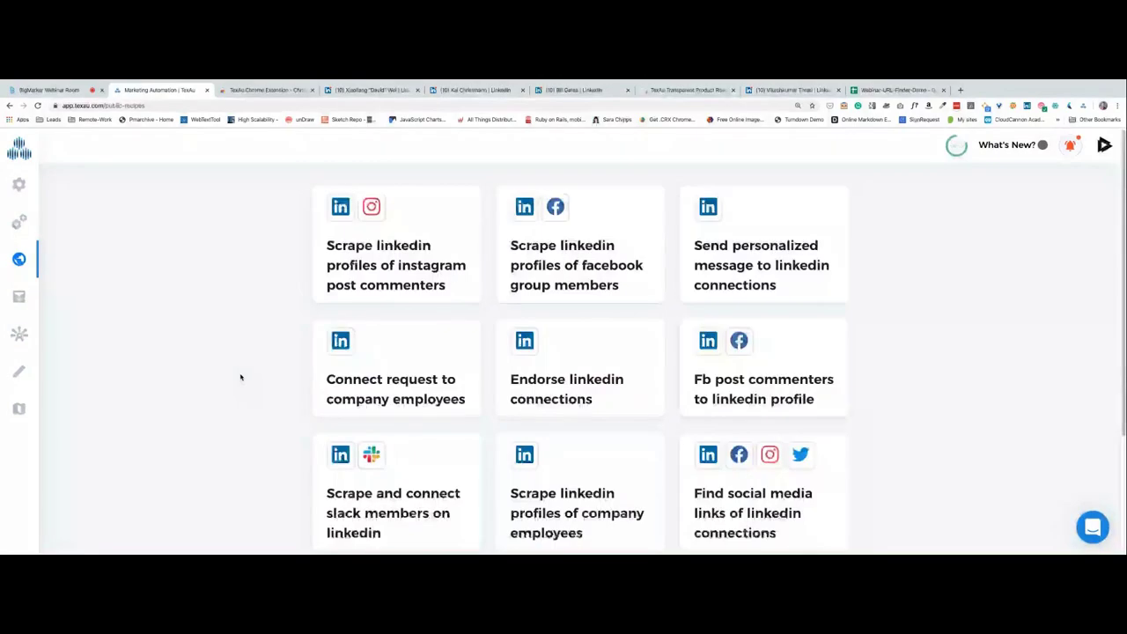
scroll(472, 391, "down", 1)
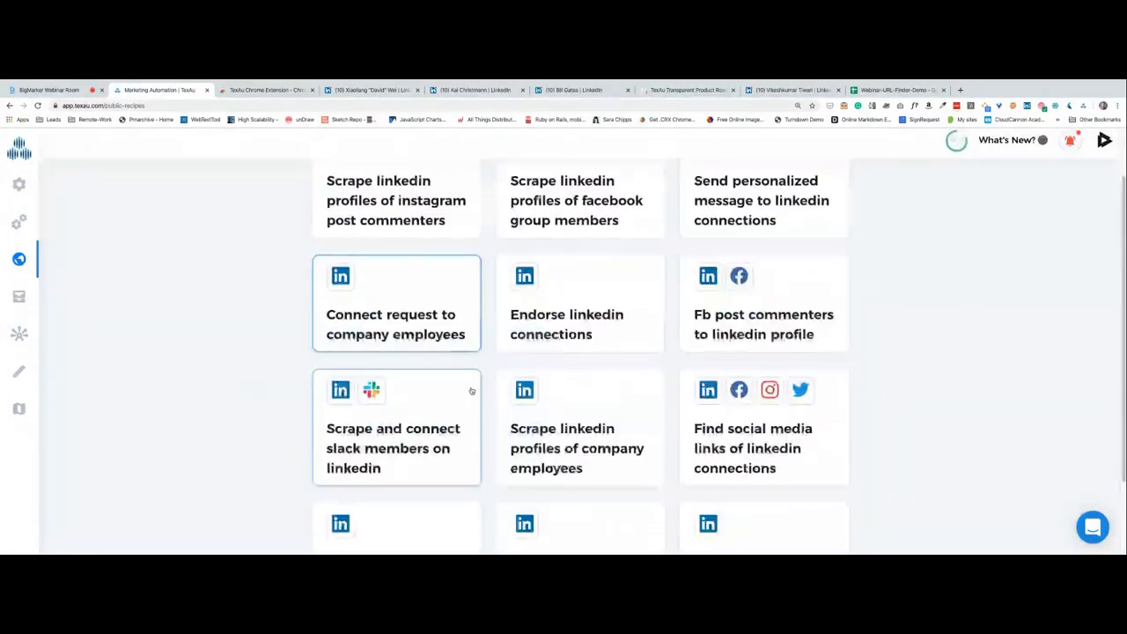
scroll(538, 430, "down", 2)
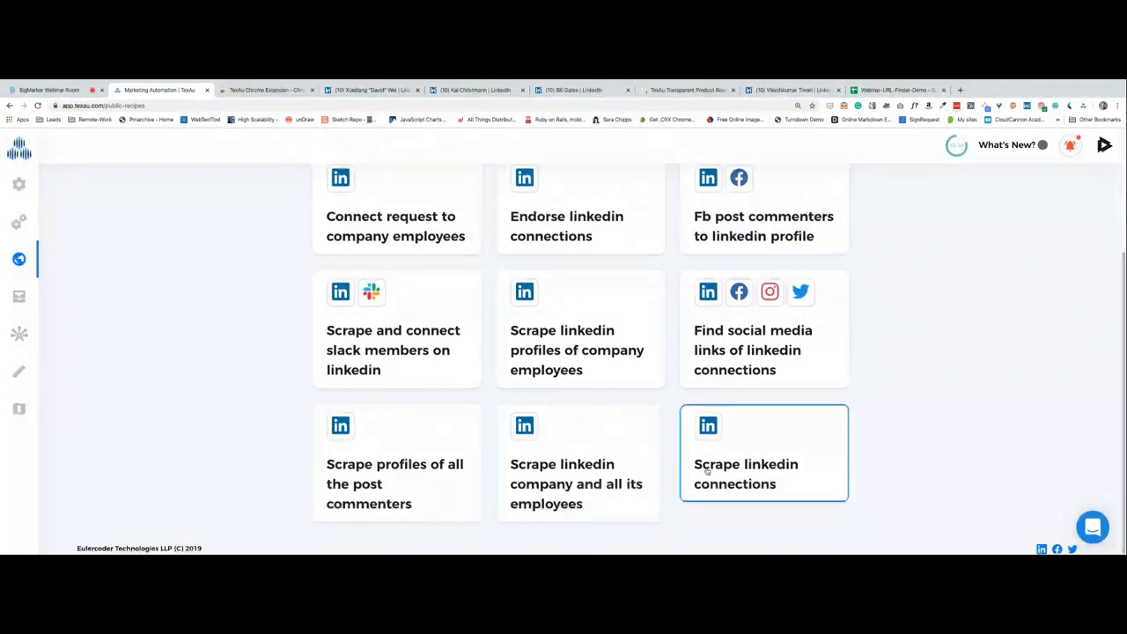
left_click(604, 468)
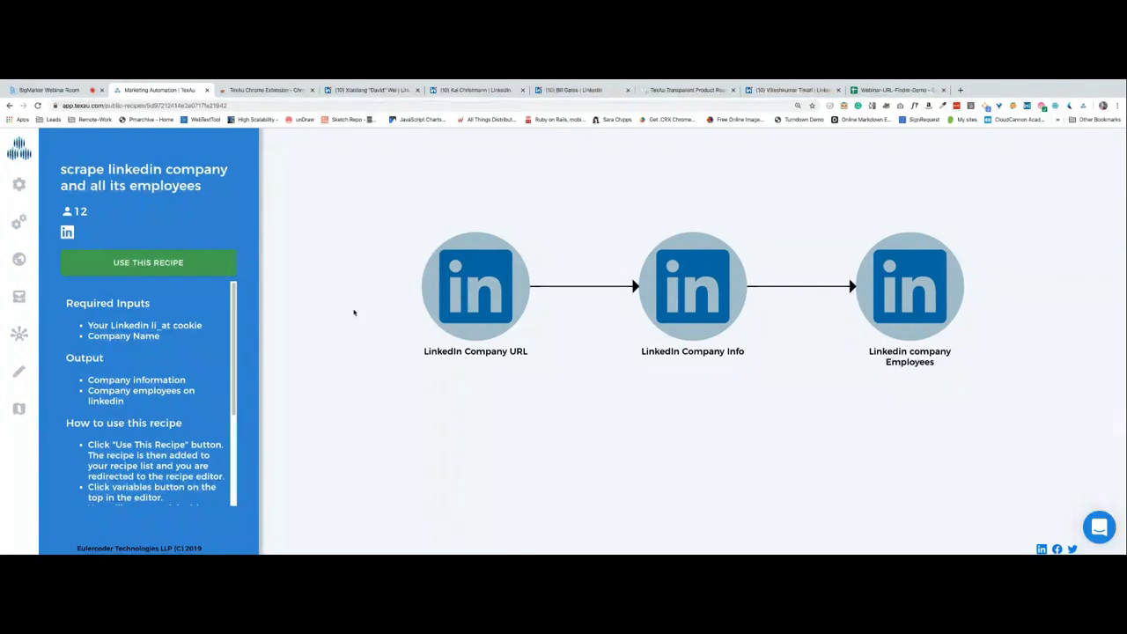
left_click(104, 258)
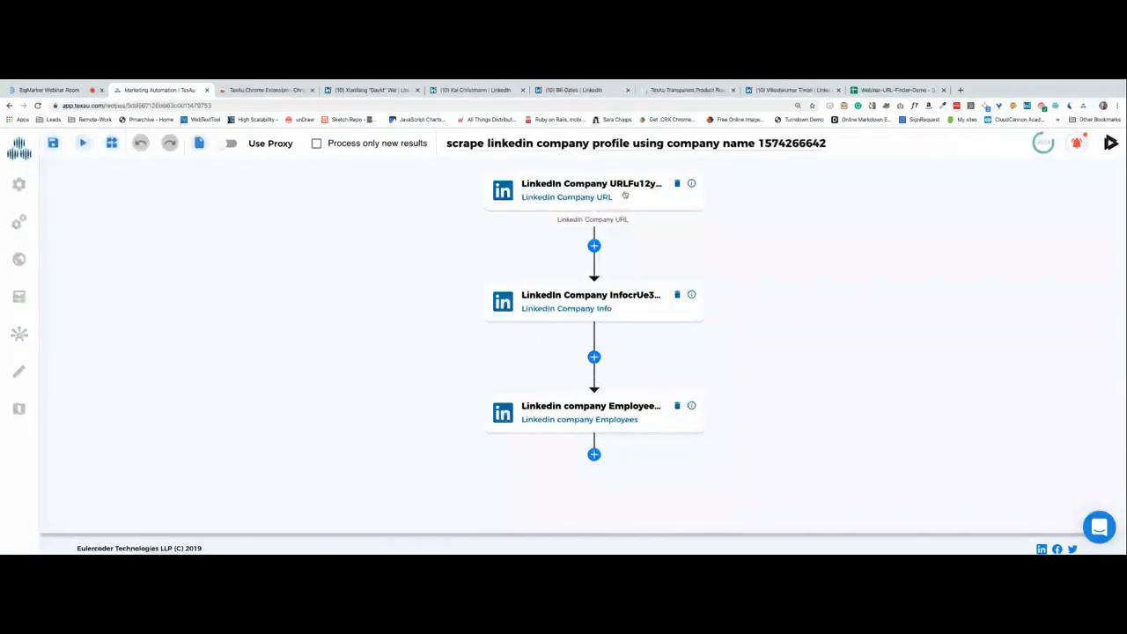
left_click(625, 196)
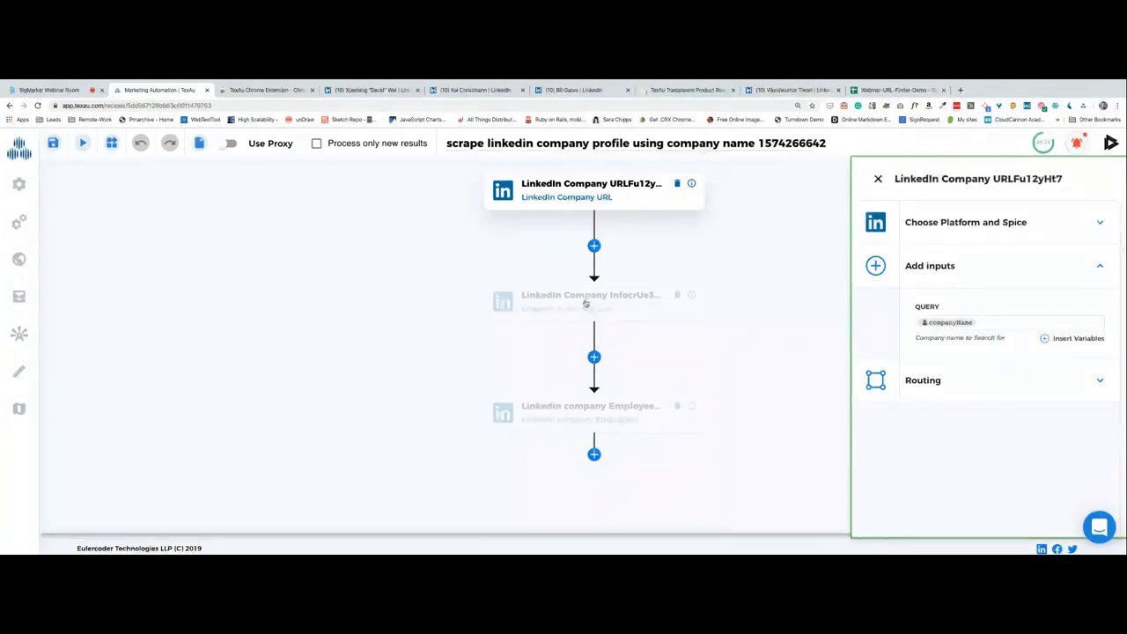
Review the Company URL, Info and Employees steps, then enter 2 pages per company for Employees.
left_click(634, 306)
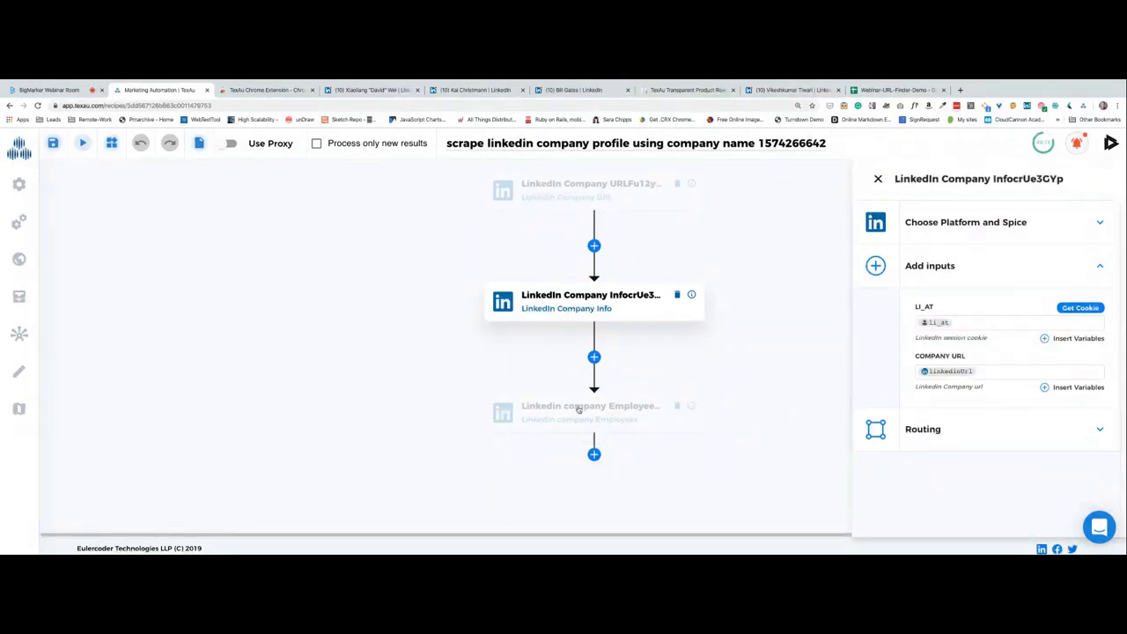
left_click(536, 413)
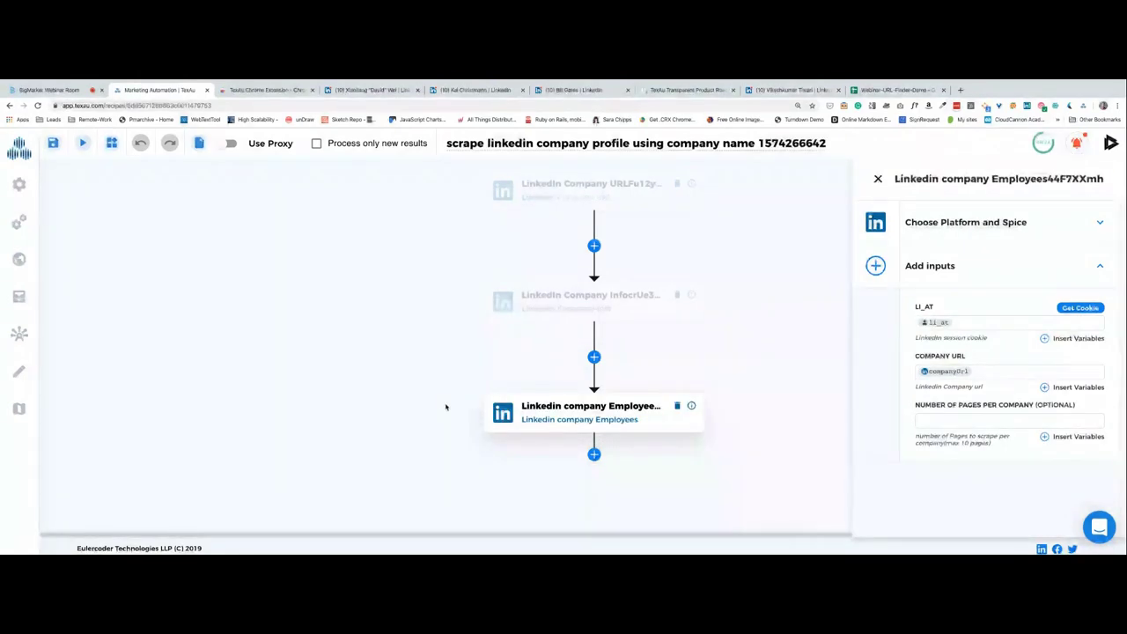
left_click(572, 194)
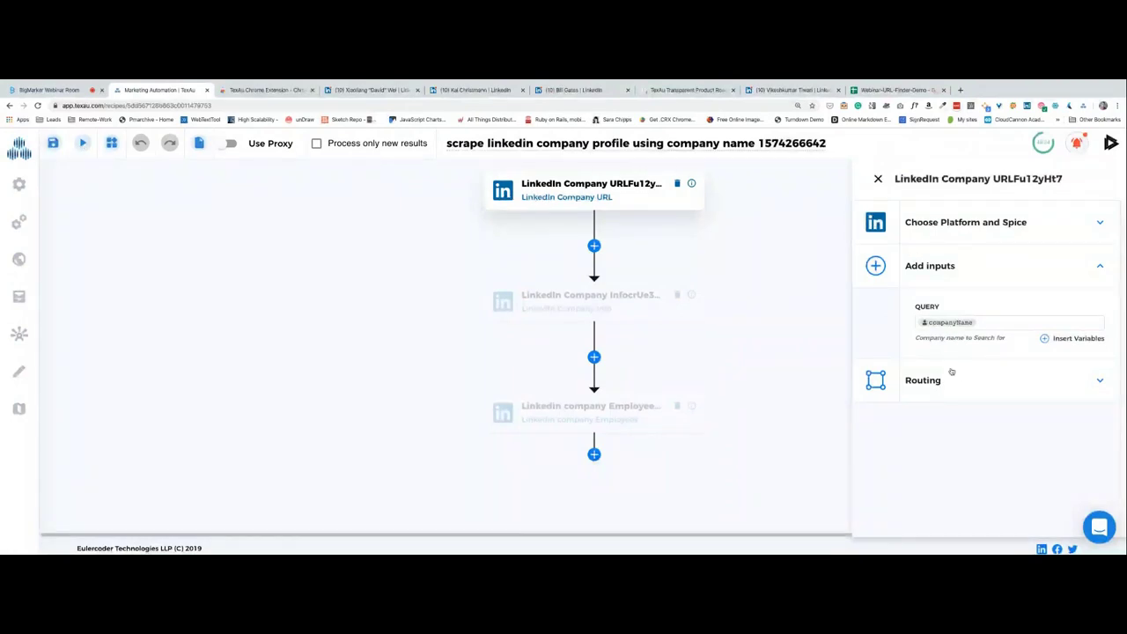
left_click(631, 310)
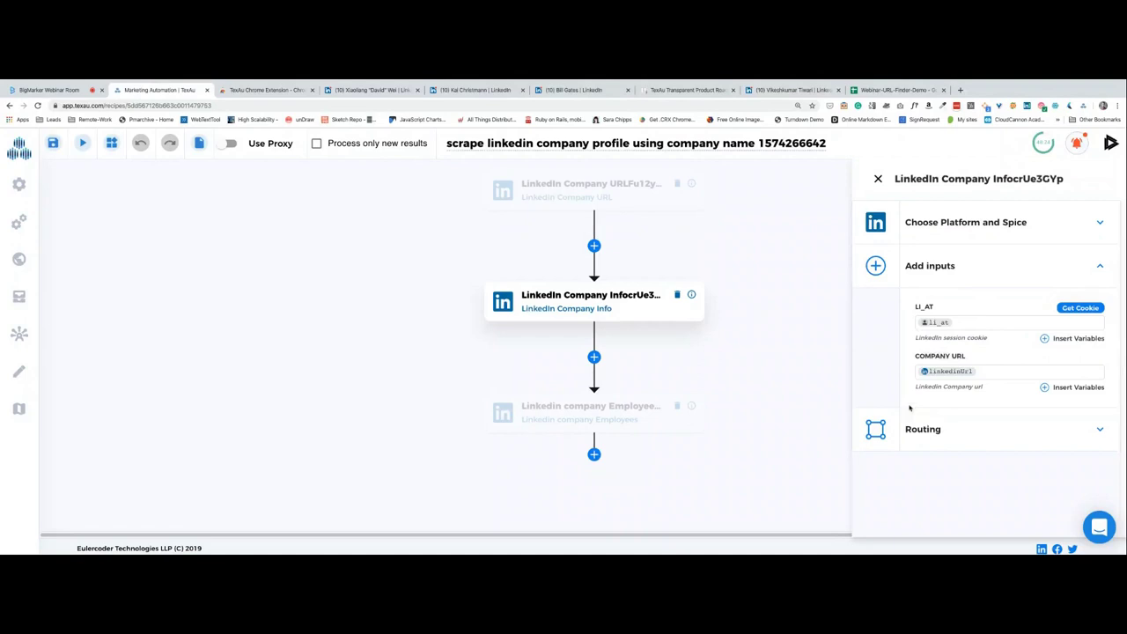
left_click(608, 411)
left_click(610, 188)
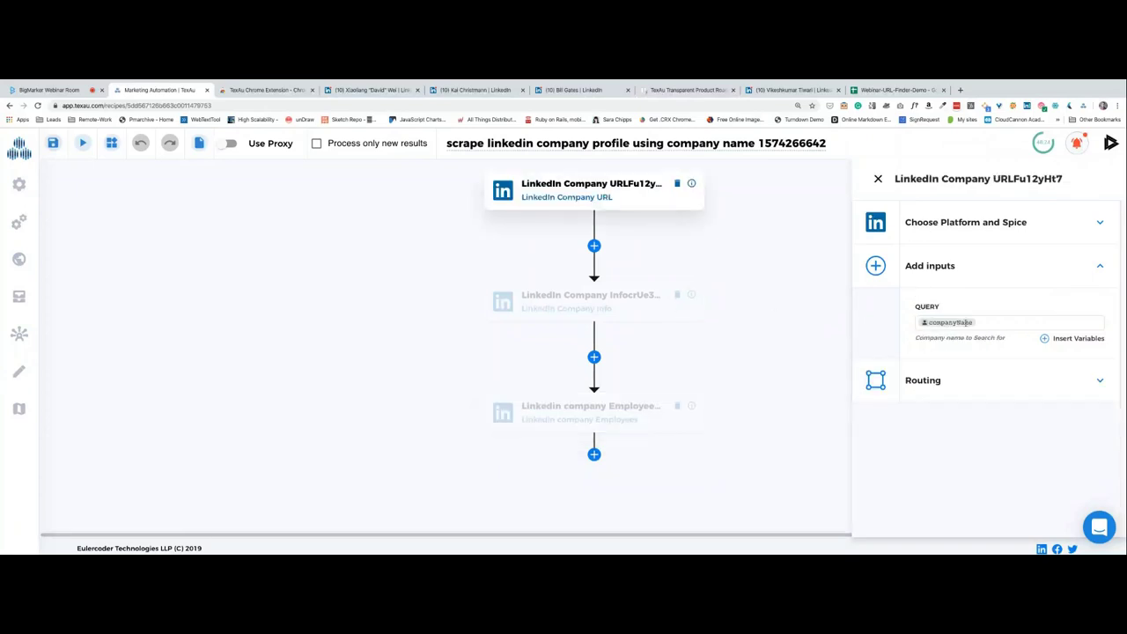
left_click(577, 300)
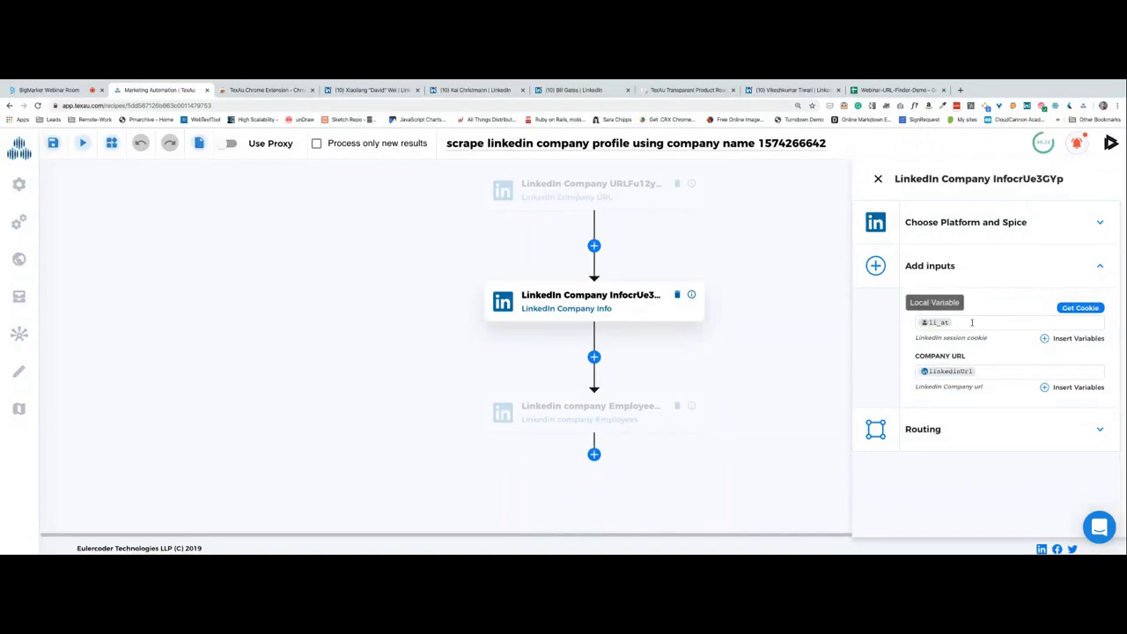
left_click(588, 411)
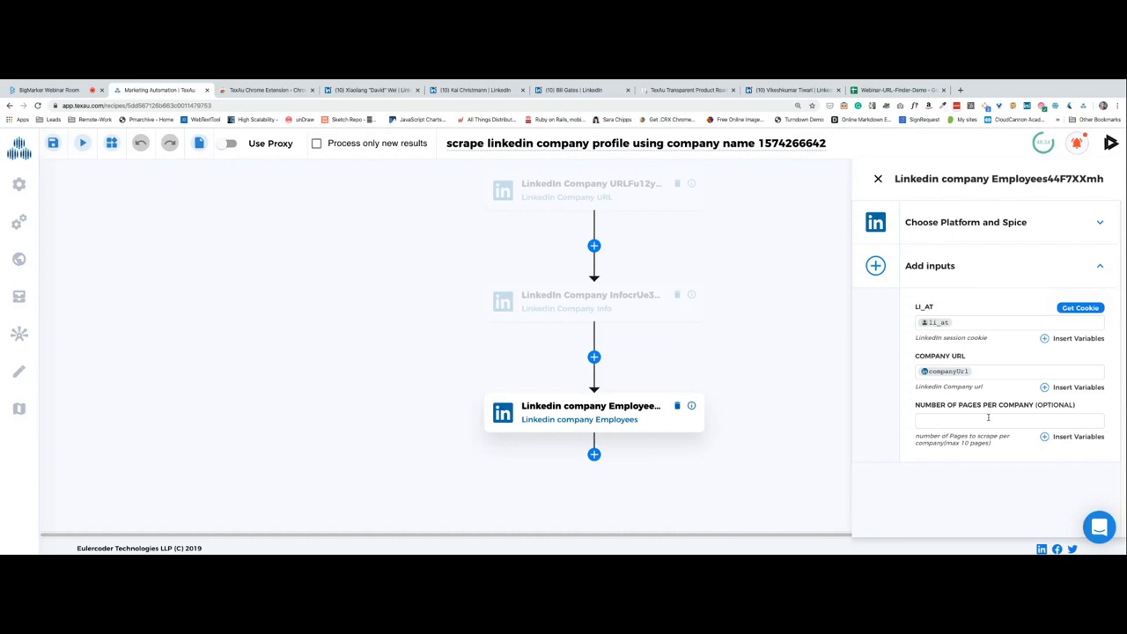
type("2")
Save and run the recipe, dismissing the 'Reached parallel execution limit' error.
left_click(53, 143)
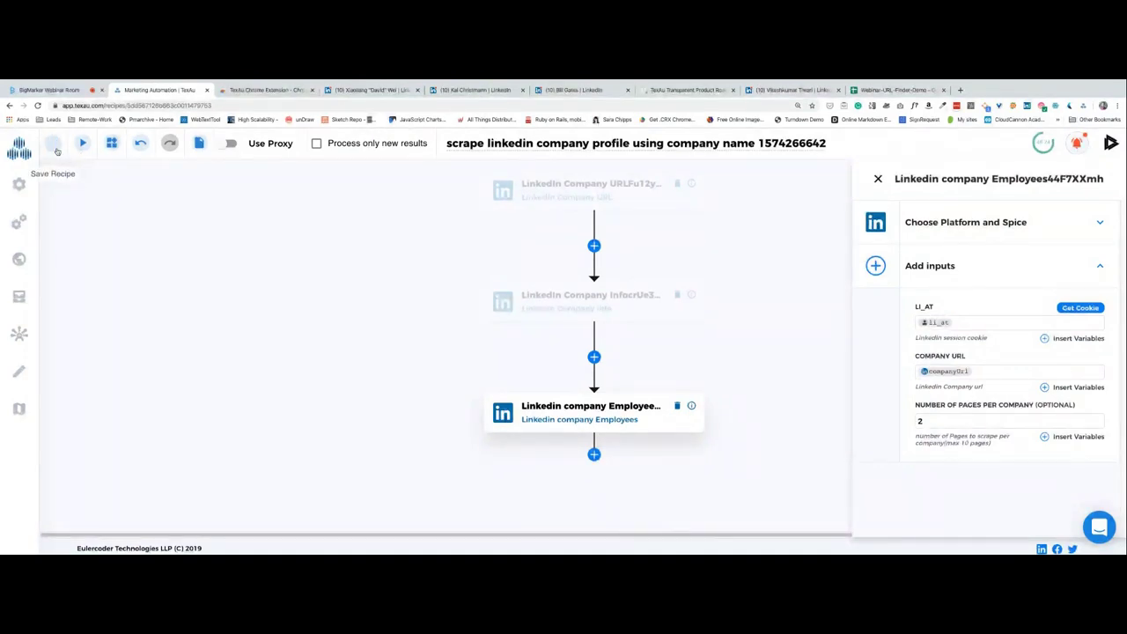
left_click(83, 145)
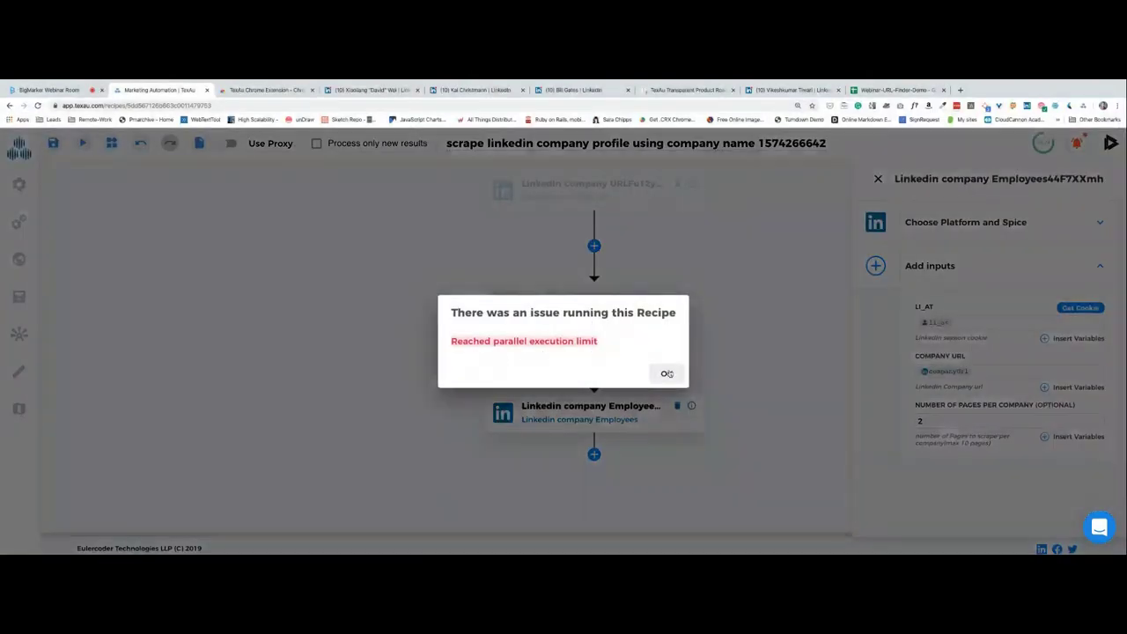
left_click(667, 371)
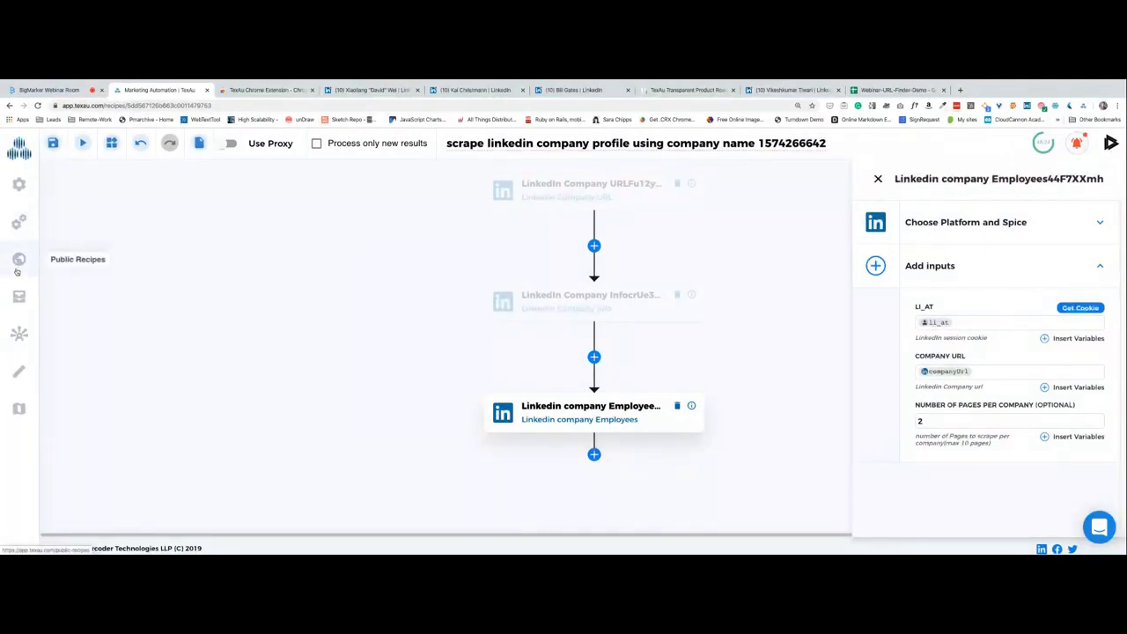
Reopen the company-profile recipe from Recipes and run it again, dismissing the same limit error.
left_click(42, 224)
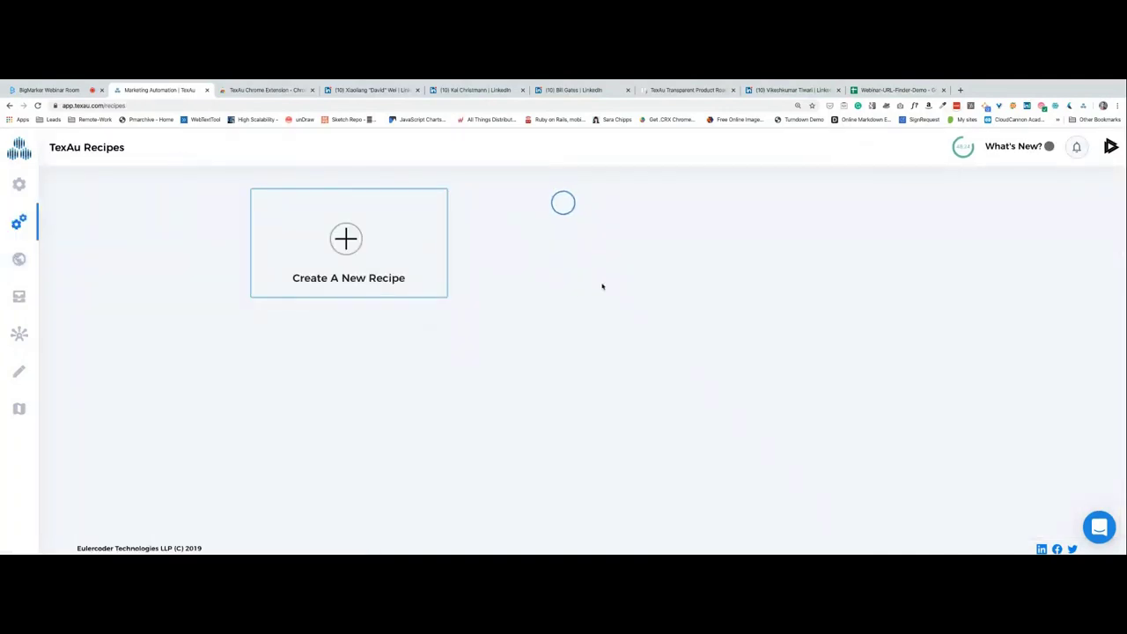
scroll(529, 284, "down", 3)
scroll(528, 284, "up", 3)
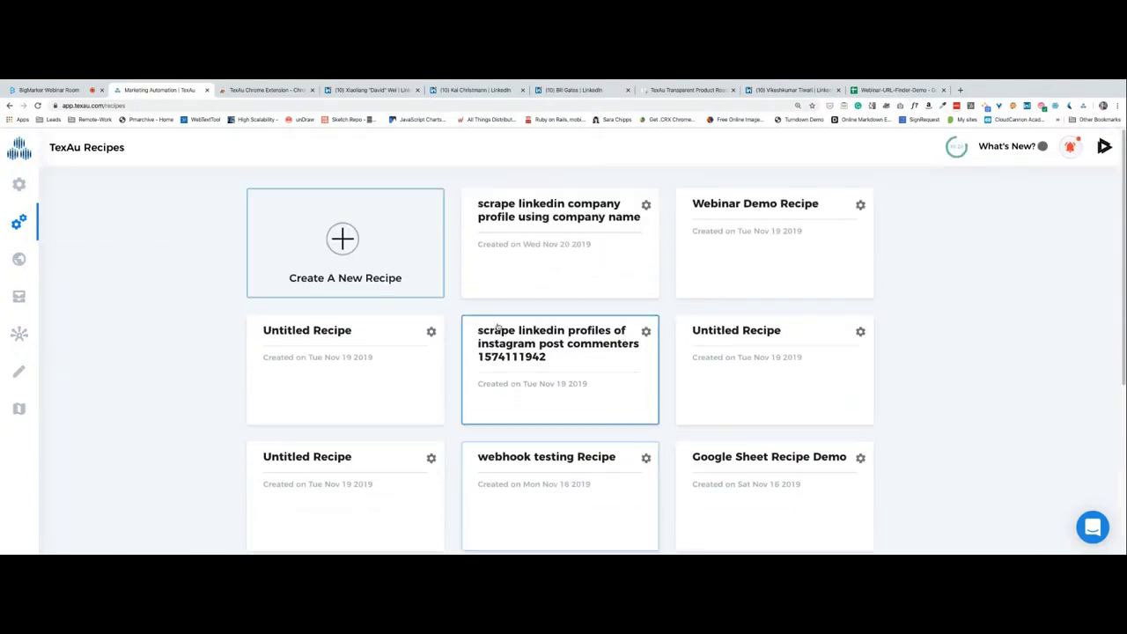
left_click(513, 264)
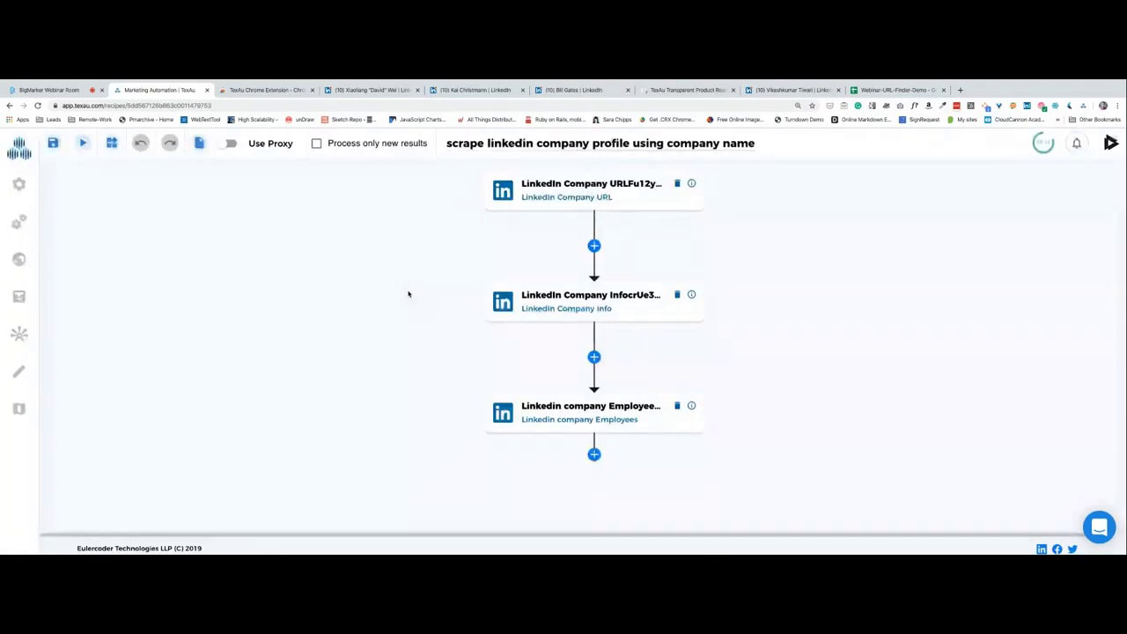
left_click(652, 204)
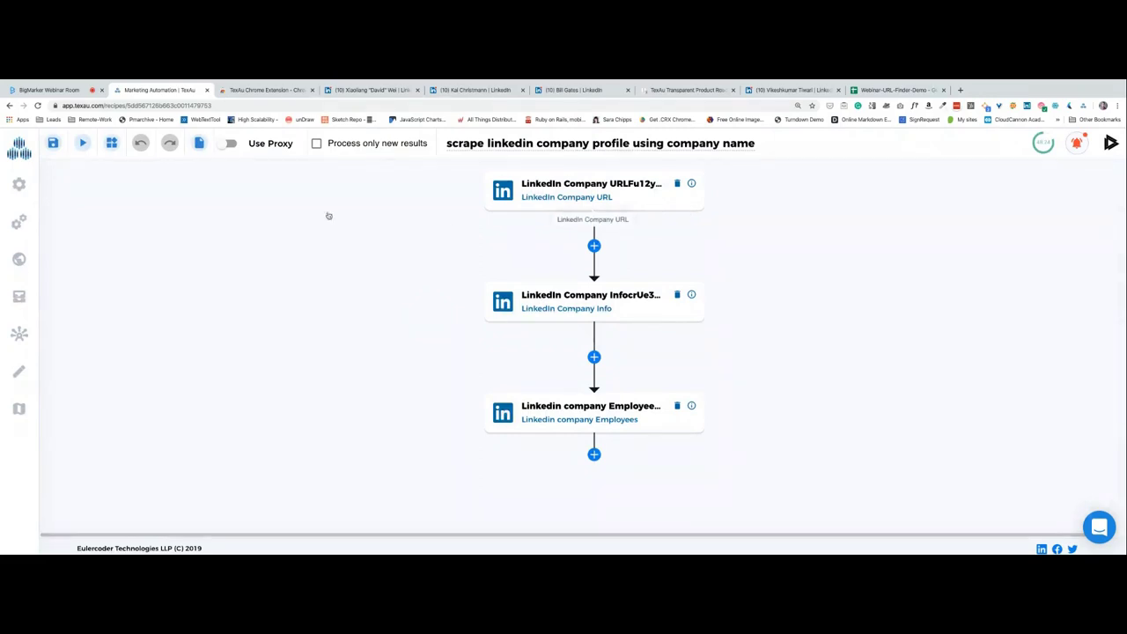
left_click(83, 145)
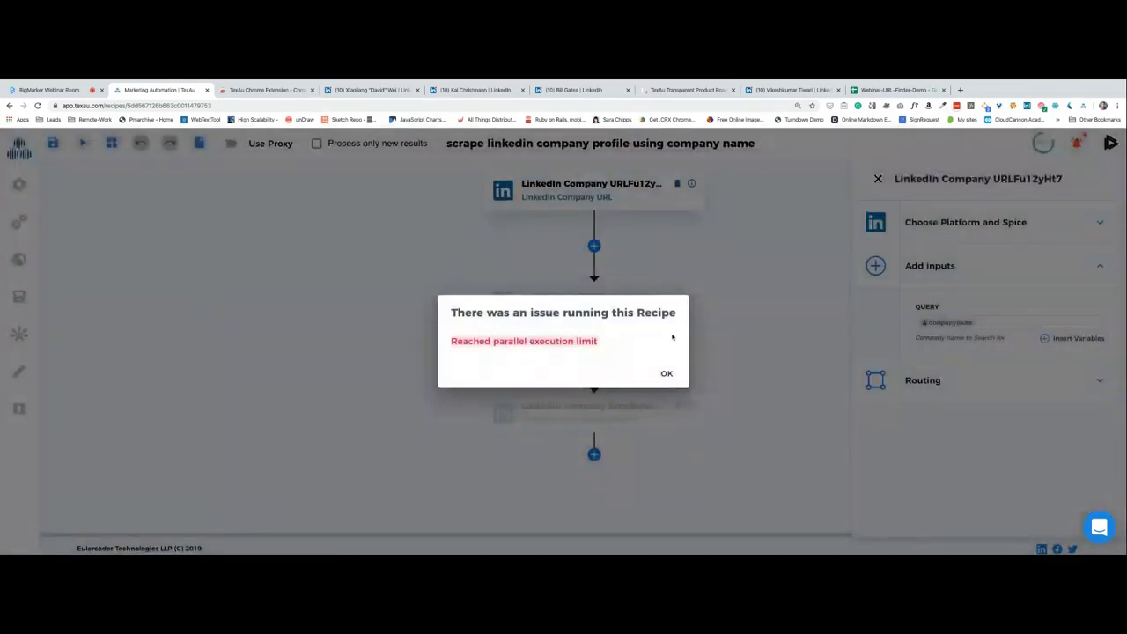
left_click(668, 373)
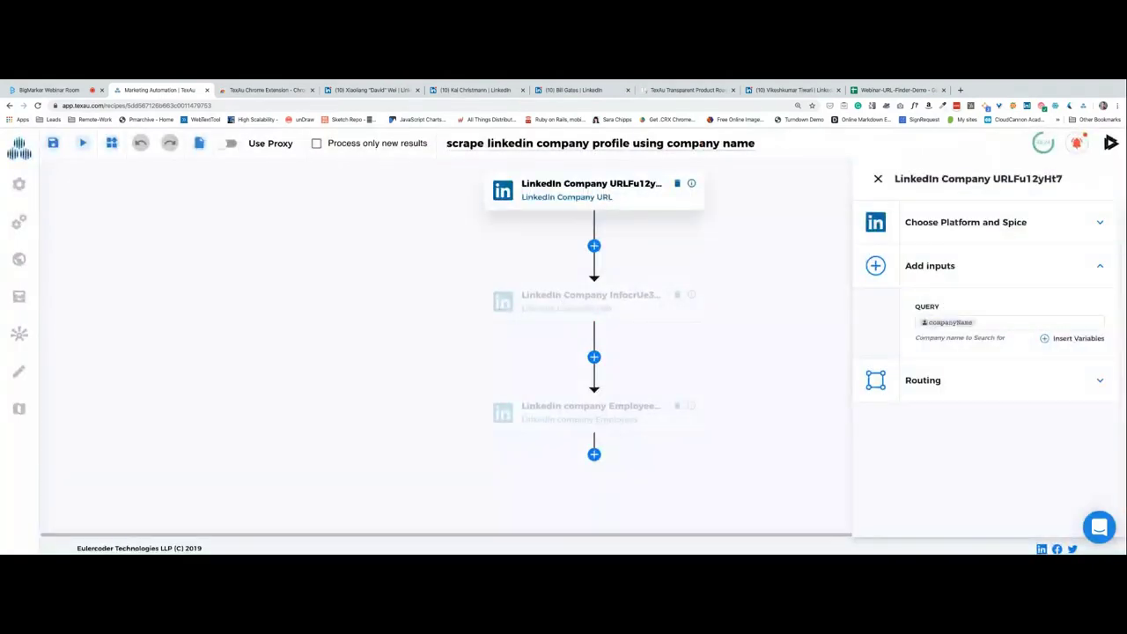
mouse_move(290, 539)
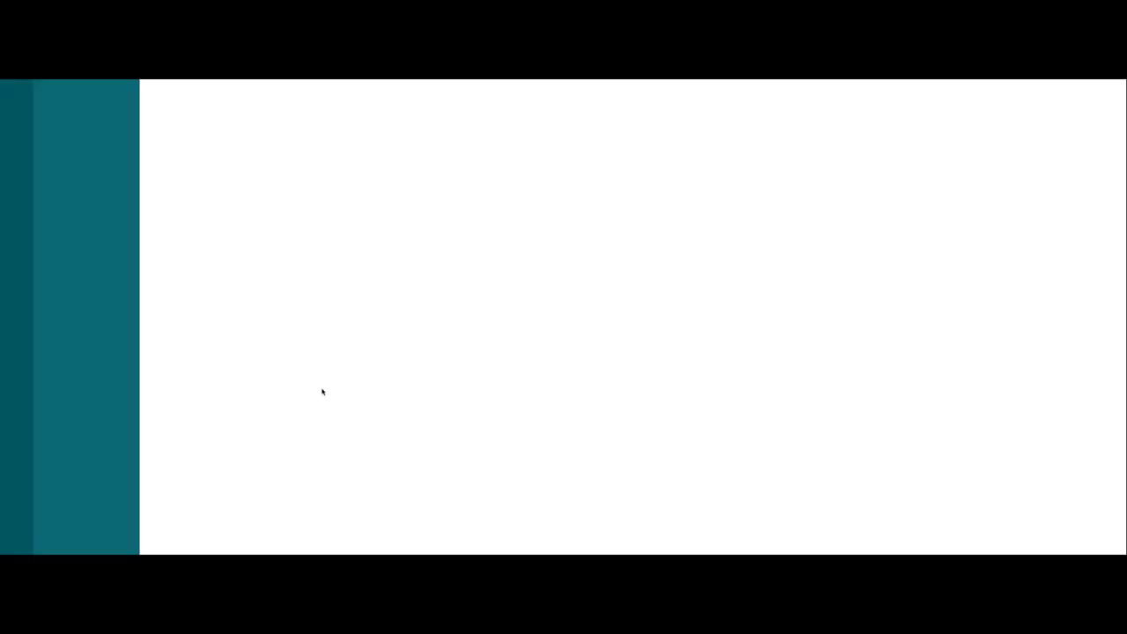
Quit Slack from its macOS menu bar app menu.
left_click(31, 84)
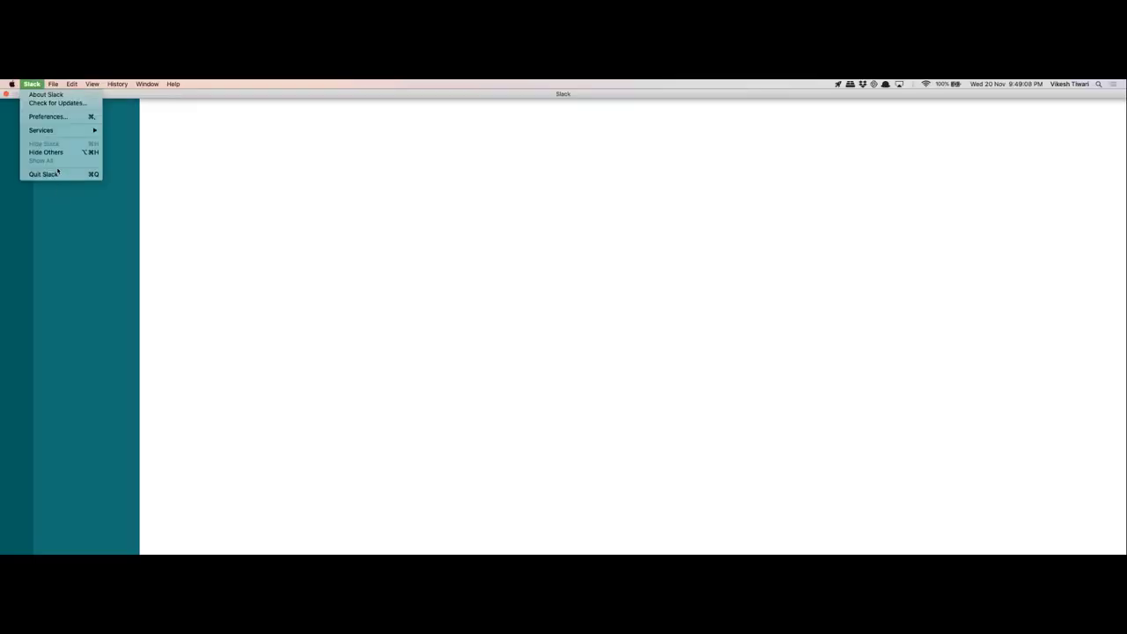
left_click(59, 173)
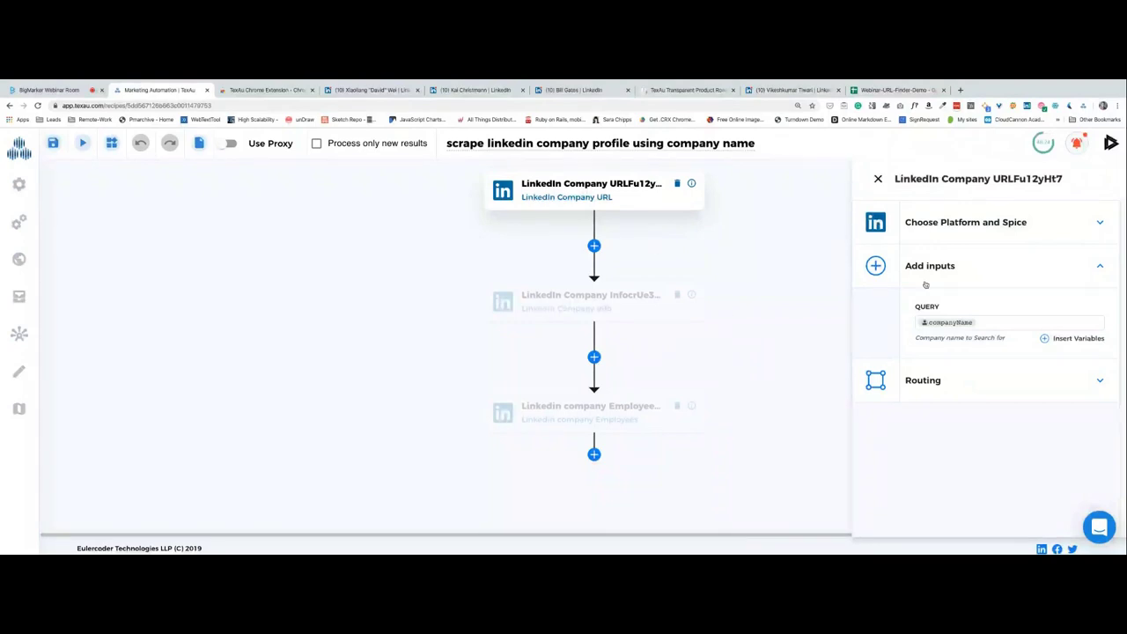
Review each step's inputs, then use the + below Linkedin company Employees to add a spice.
left_click(610, 298)
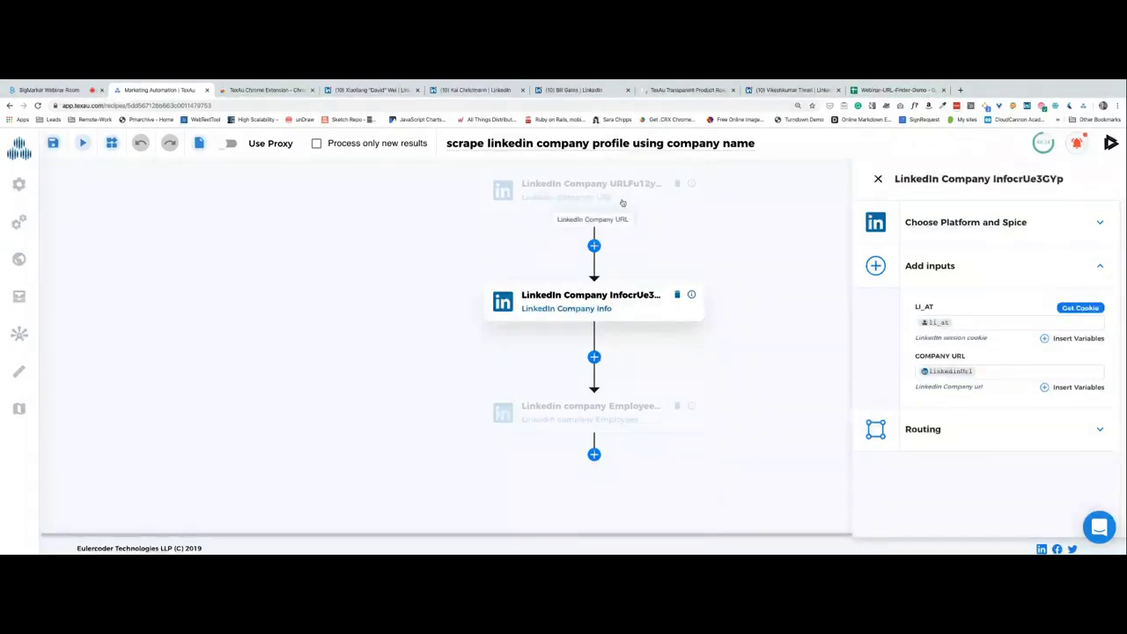
left_click(622, 202)
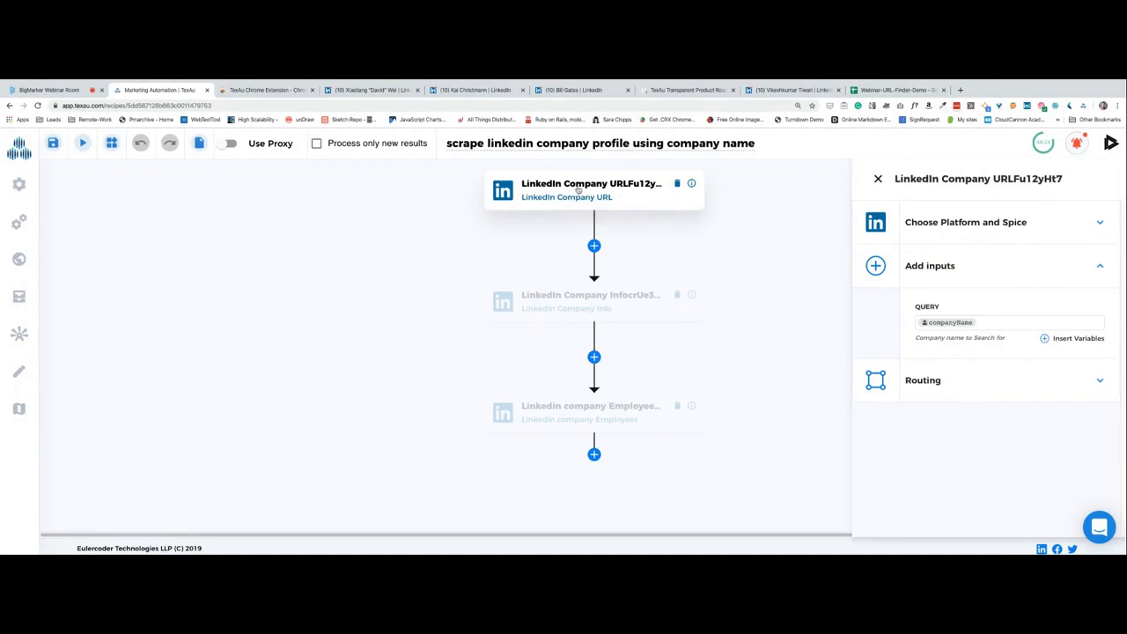
left_click(629, 310)
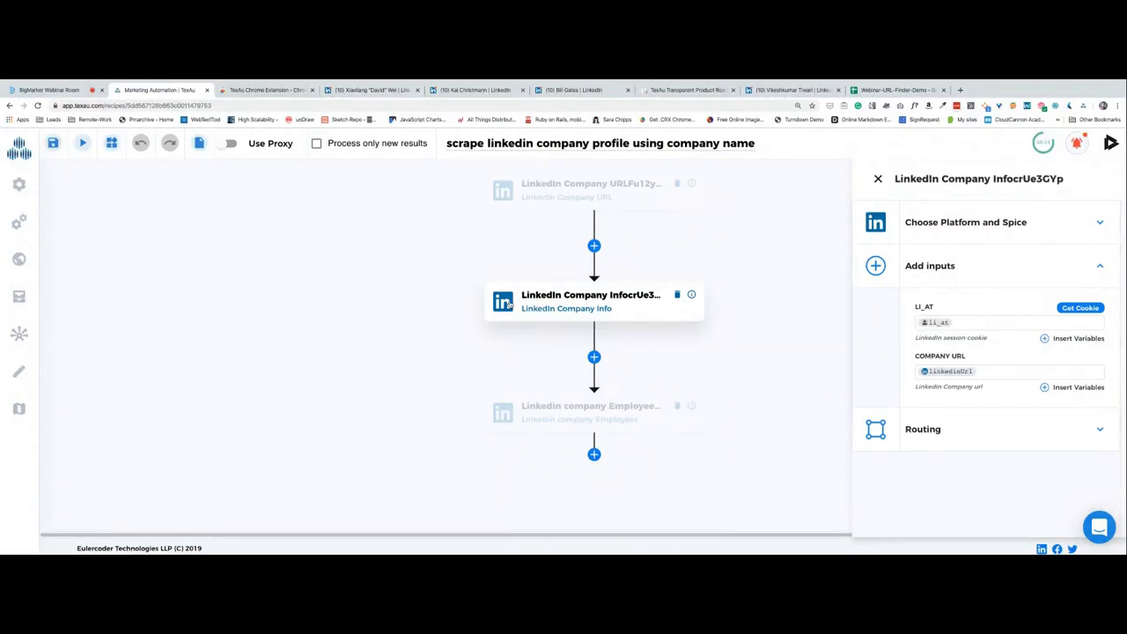
left_click(644, 409)
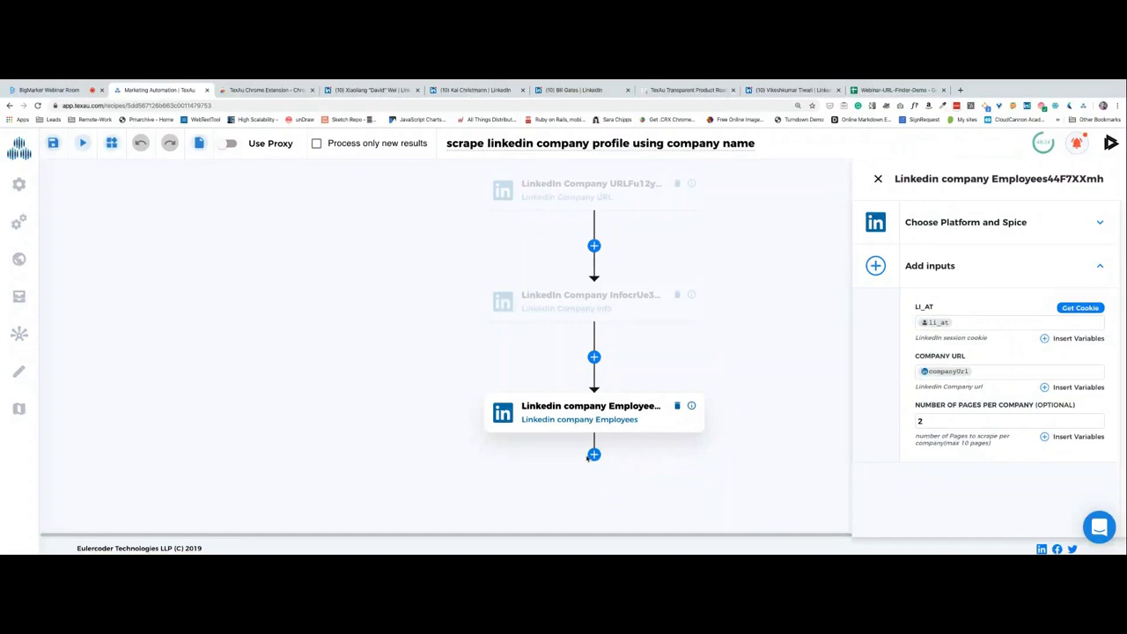
left_click(593, 455)
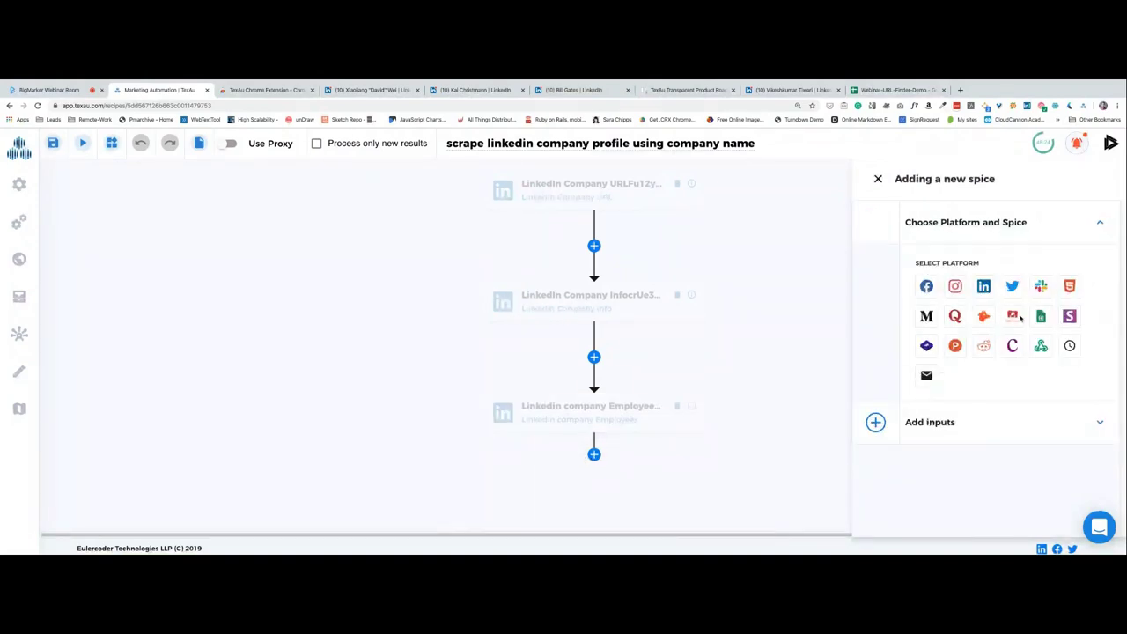
Choose the Webhook platform and the Webhook Post Request spice for the new step.
left_click(1041, 348)
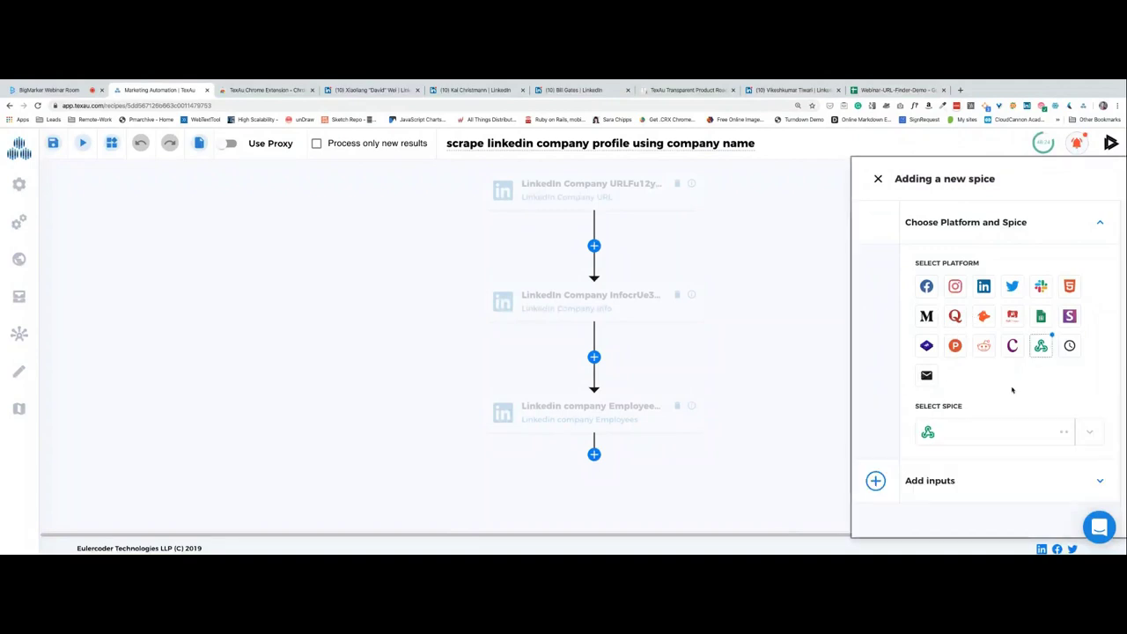
left_click(973, 430)
left_click(975, 430)
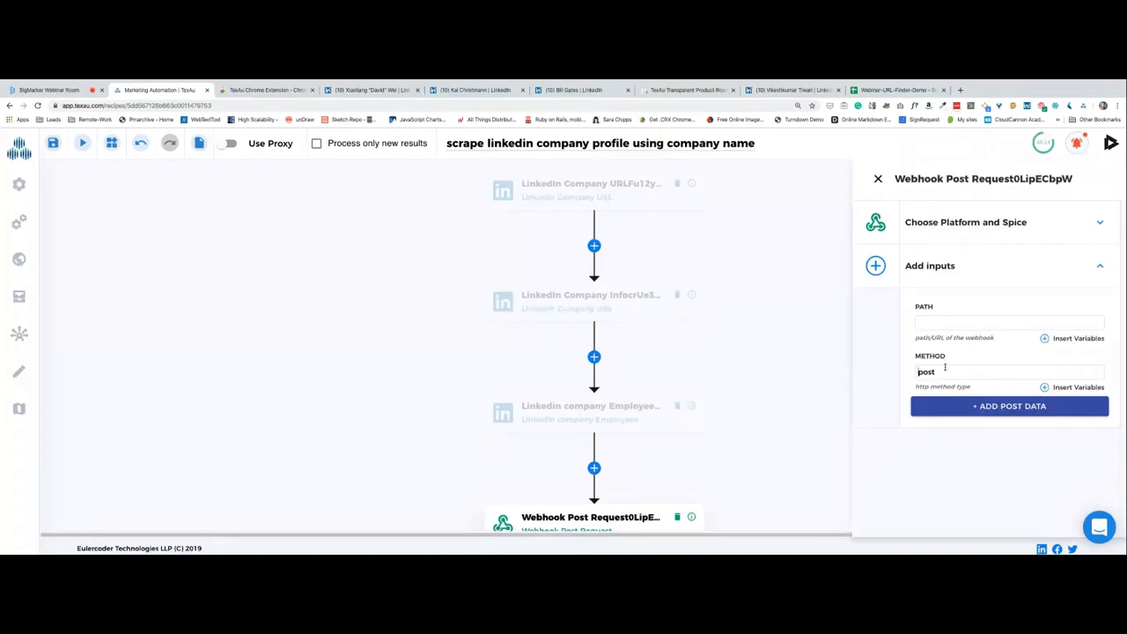
Try adding a post data key, leave it empty, and close the webhook step's settings.
left_click(989, 410)
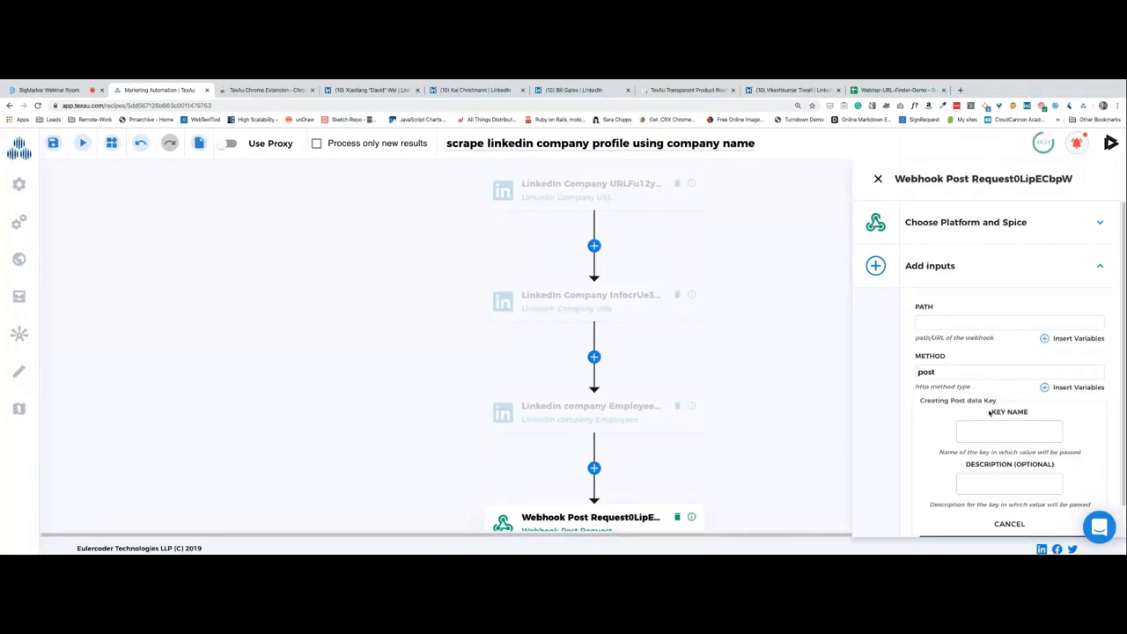
scroll(959, 419, "down", 1)
left_click(1001, 452)
left_click(1002, 402)
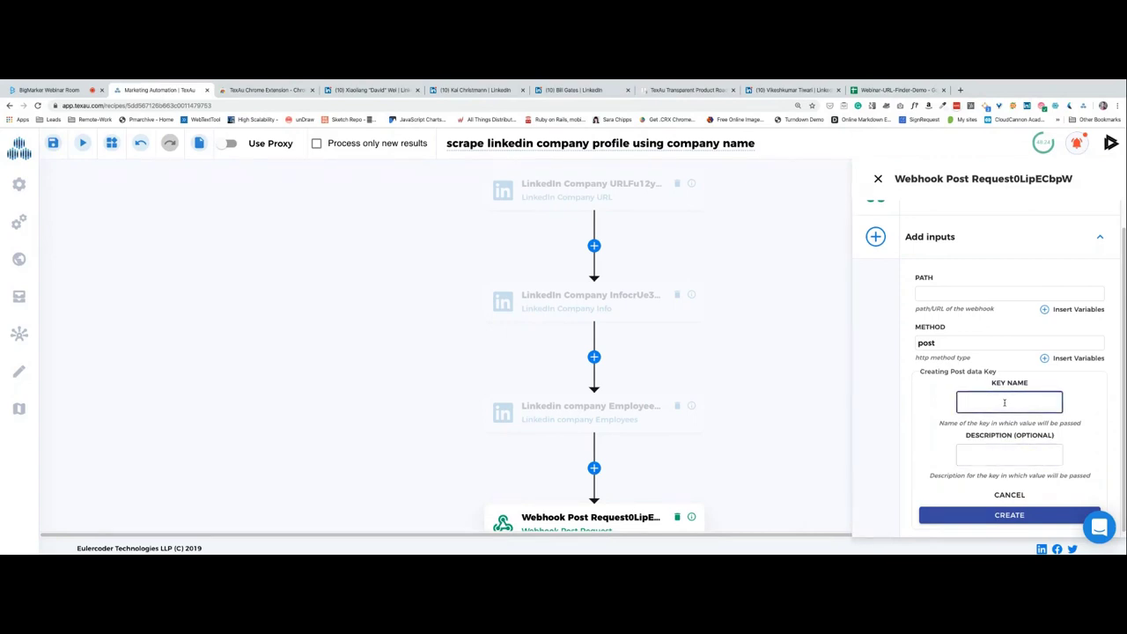
type("f")
key("BackSpace")
scroll(816, 401, "down", 1)
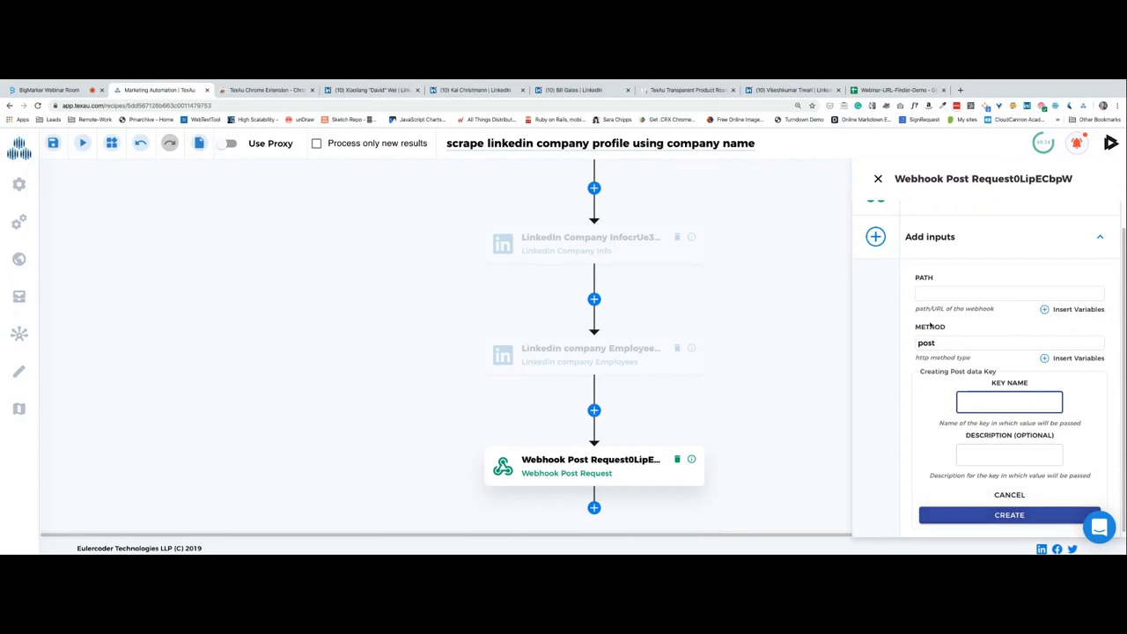
scroll(976, 254, "up", 2)
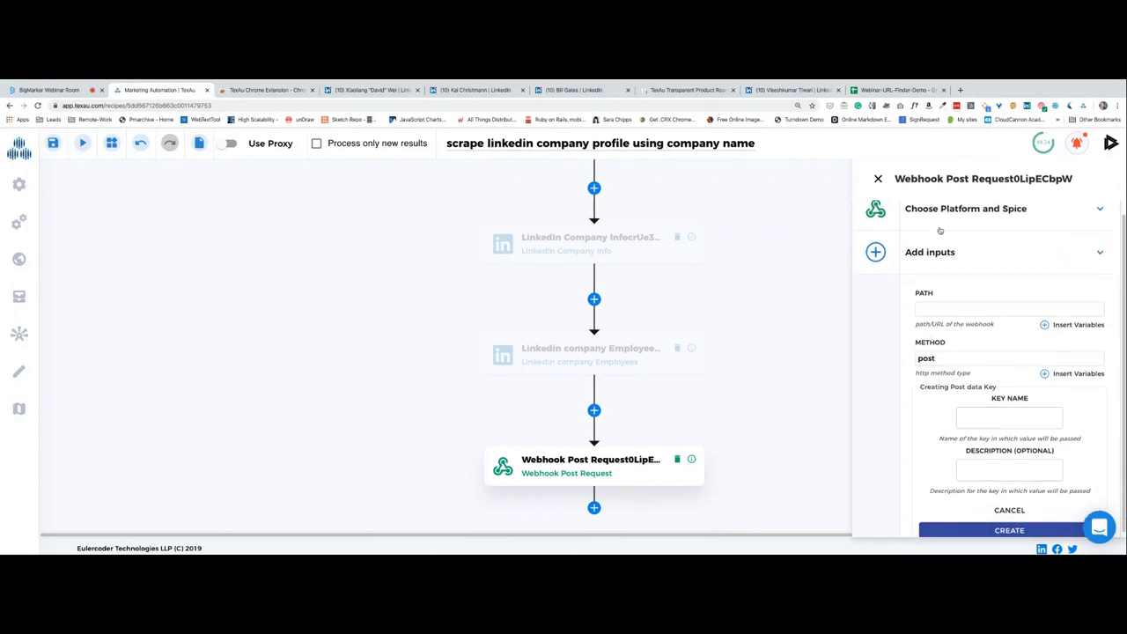
left_click(976, 253)
left_click(878, 177)
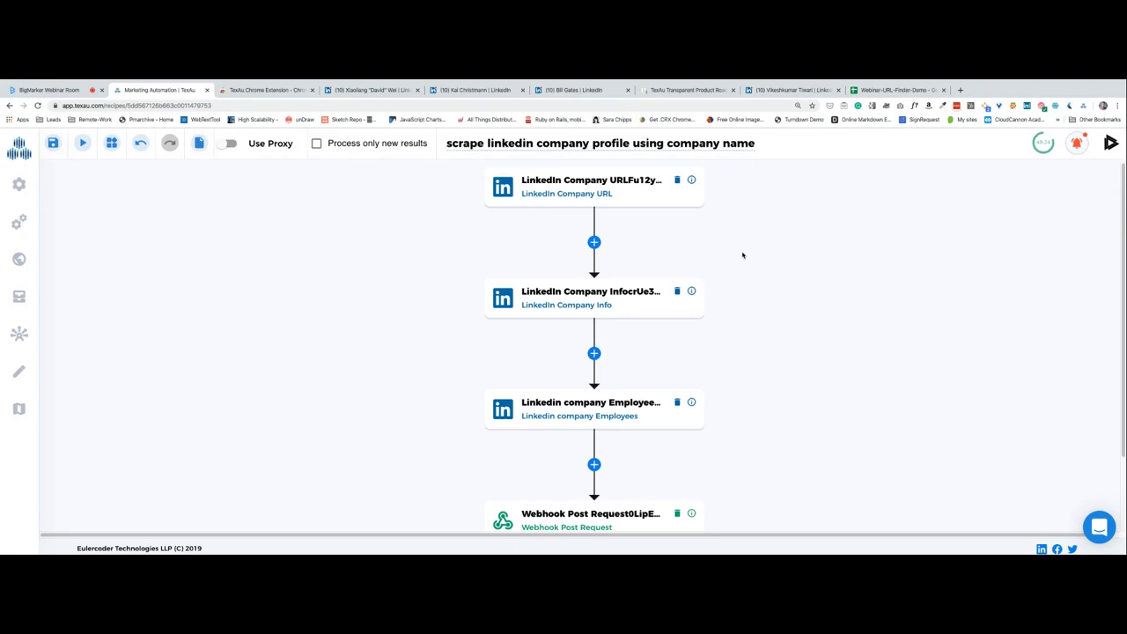
Reopen the Webhook Post Request step's settings and close them again.
scroll(742, 256, "down", 2)
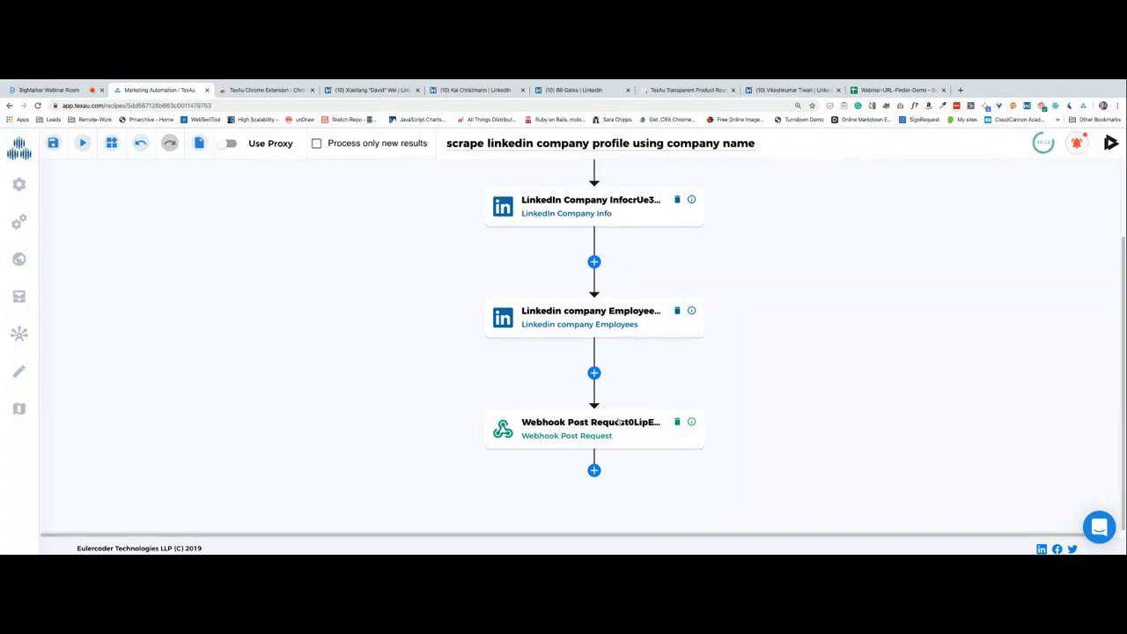
left_click(620, 422)
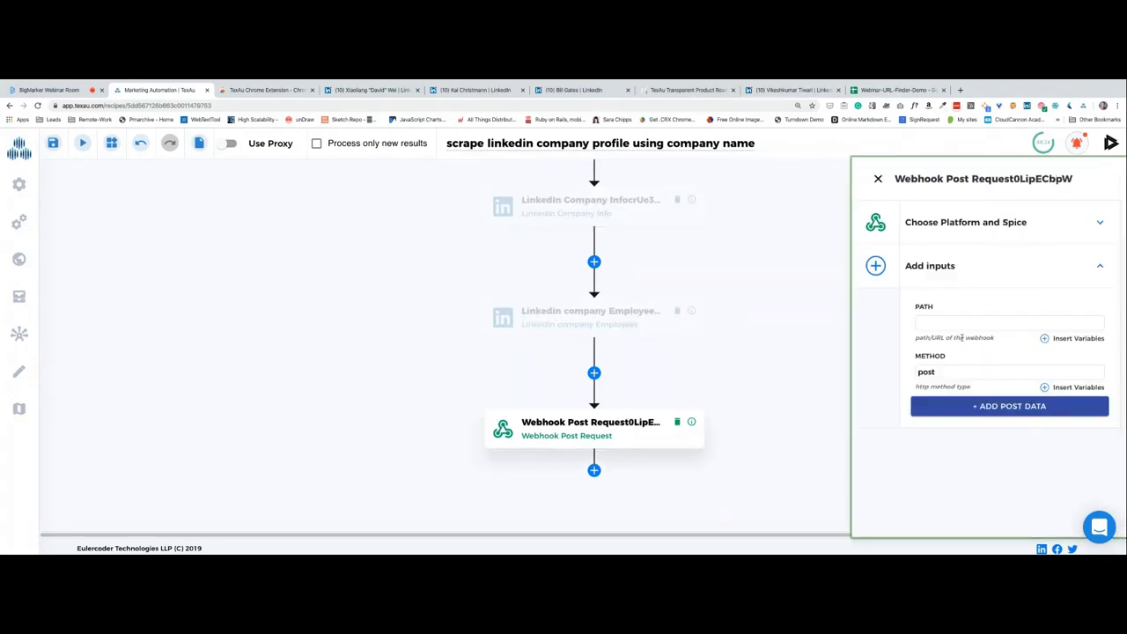
left_click(624, 422)
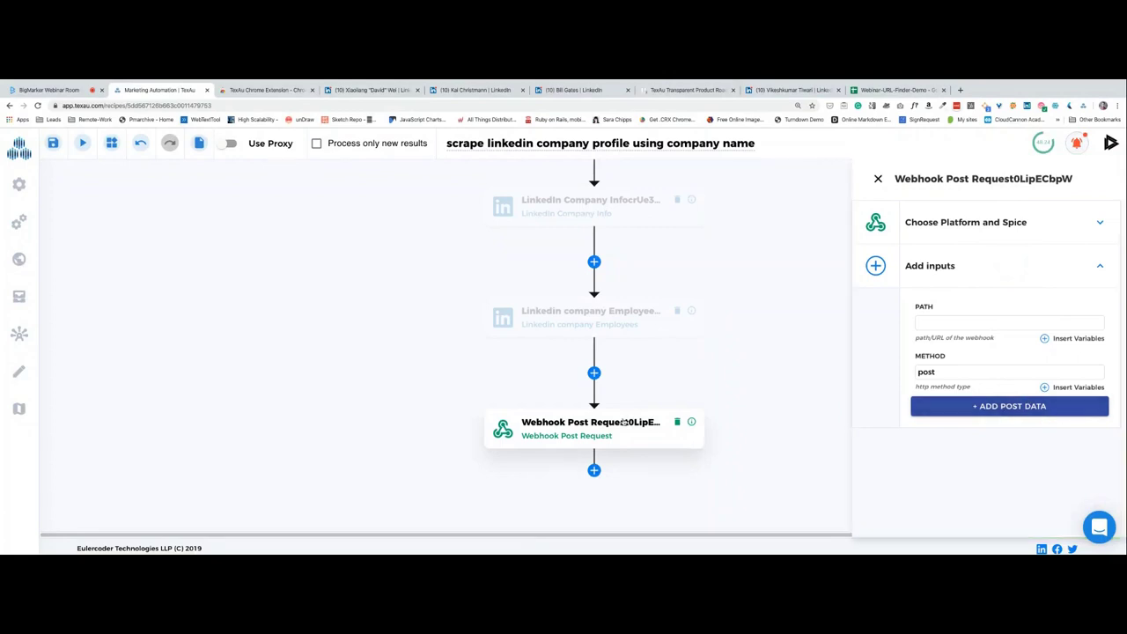
left_click(878, 179)
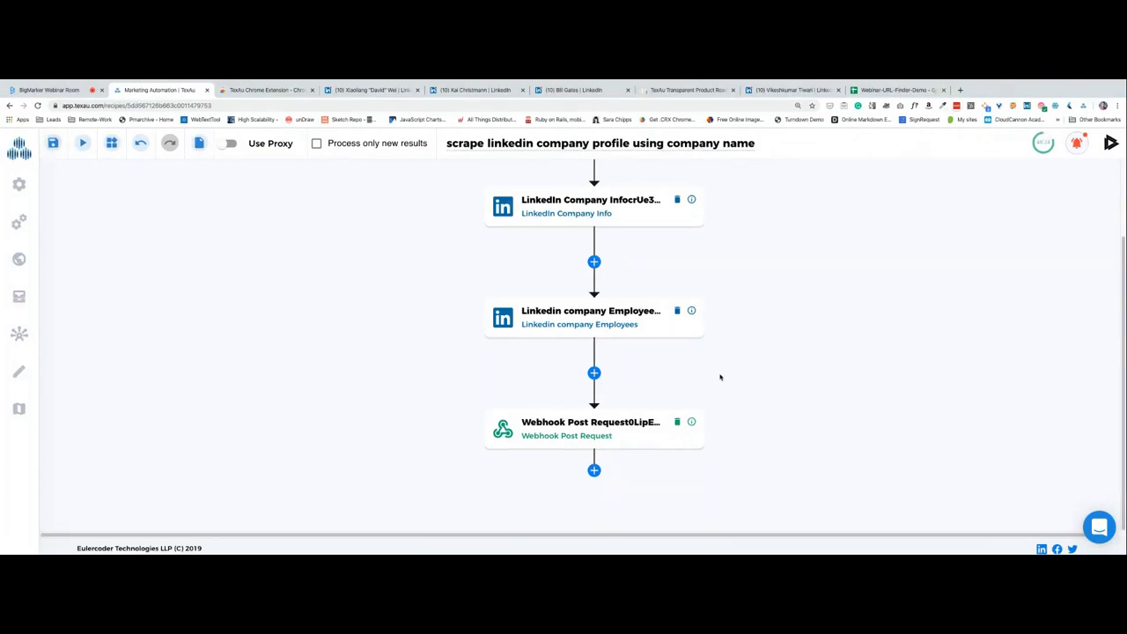
Scroll the canvas to review the Company Info, Employees and Webhook Post Request flow.
scroll(720, 377, "up", 2)
scroll(720, 377, "down", 2)
scroll(709, 360, "up", 2)
scroll(805, 364, "up", 1)
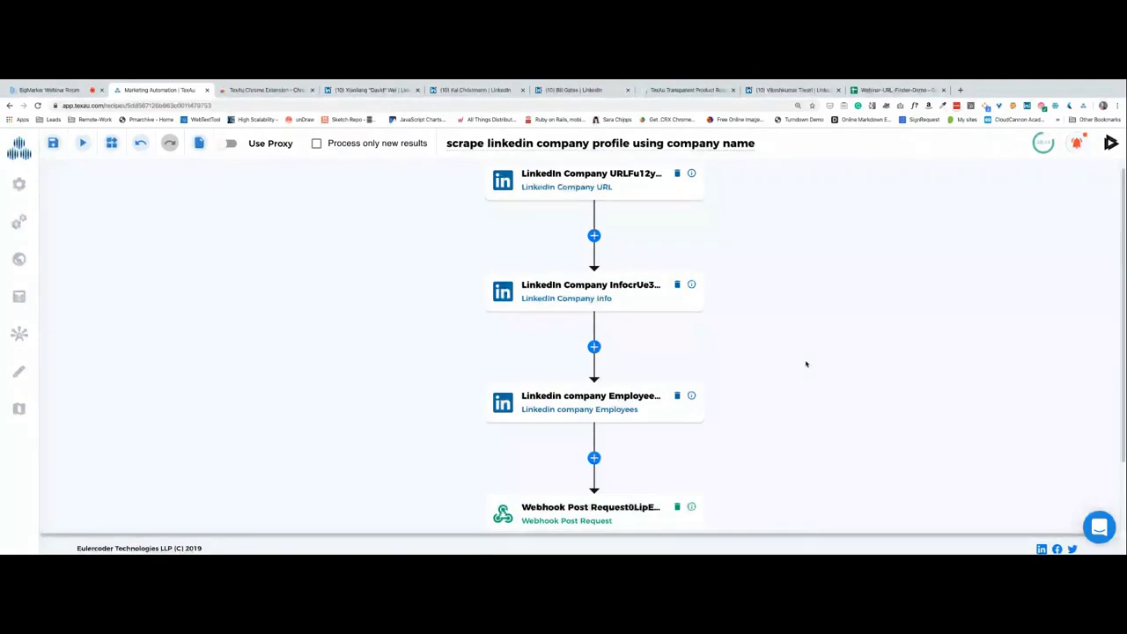
scroll(805, 362, "down", 2)
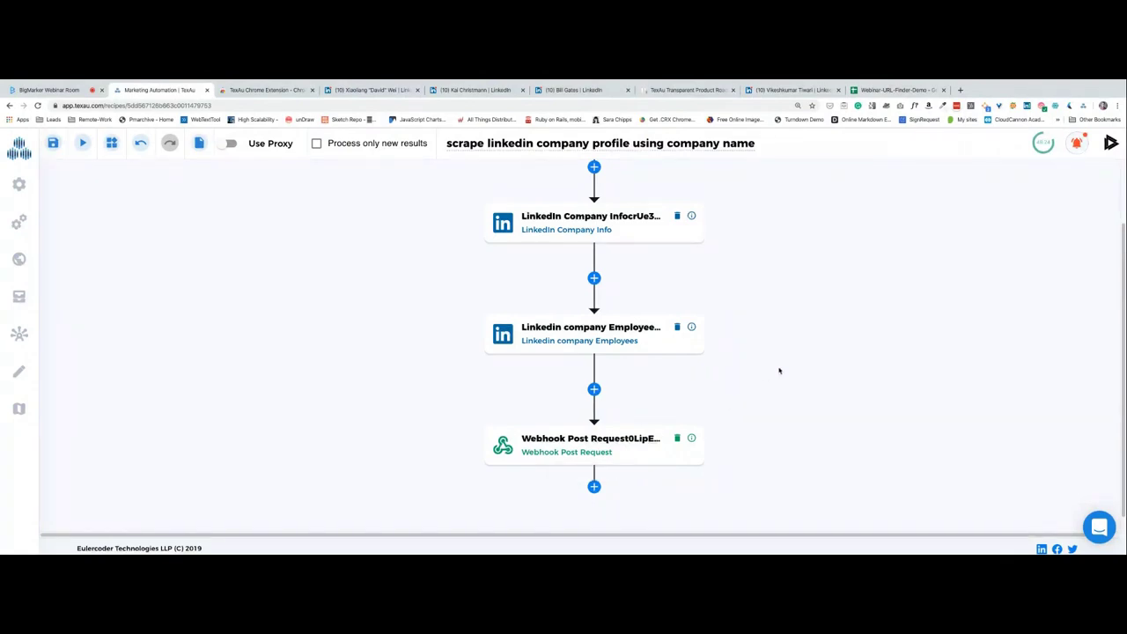
scroll(784, 382, "up", 1)
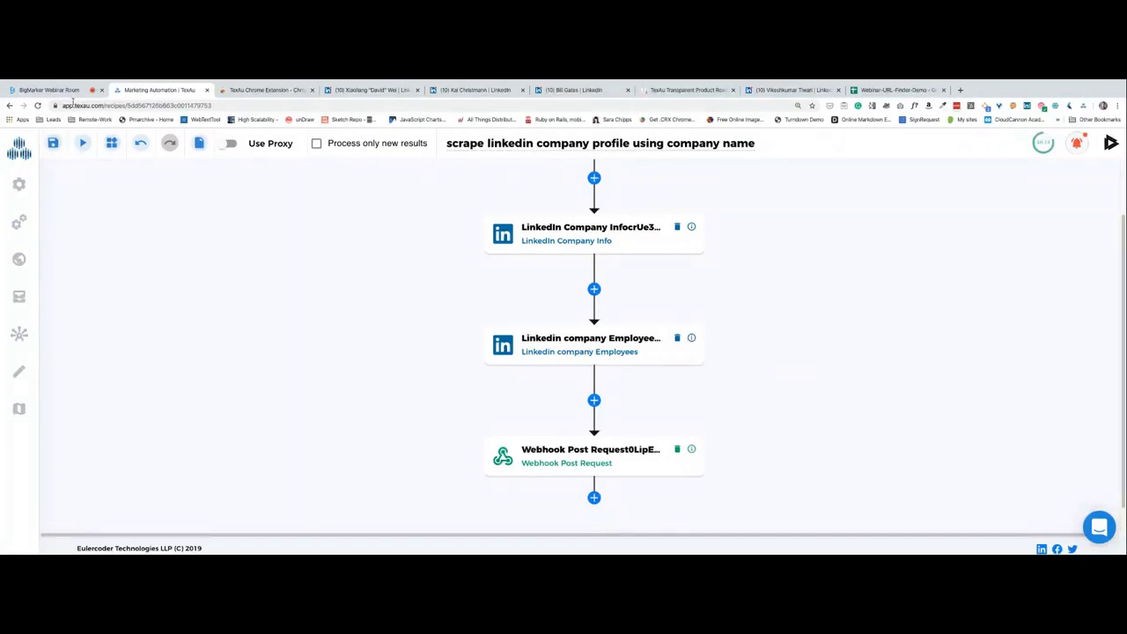
mouse_move(38, 83)
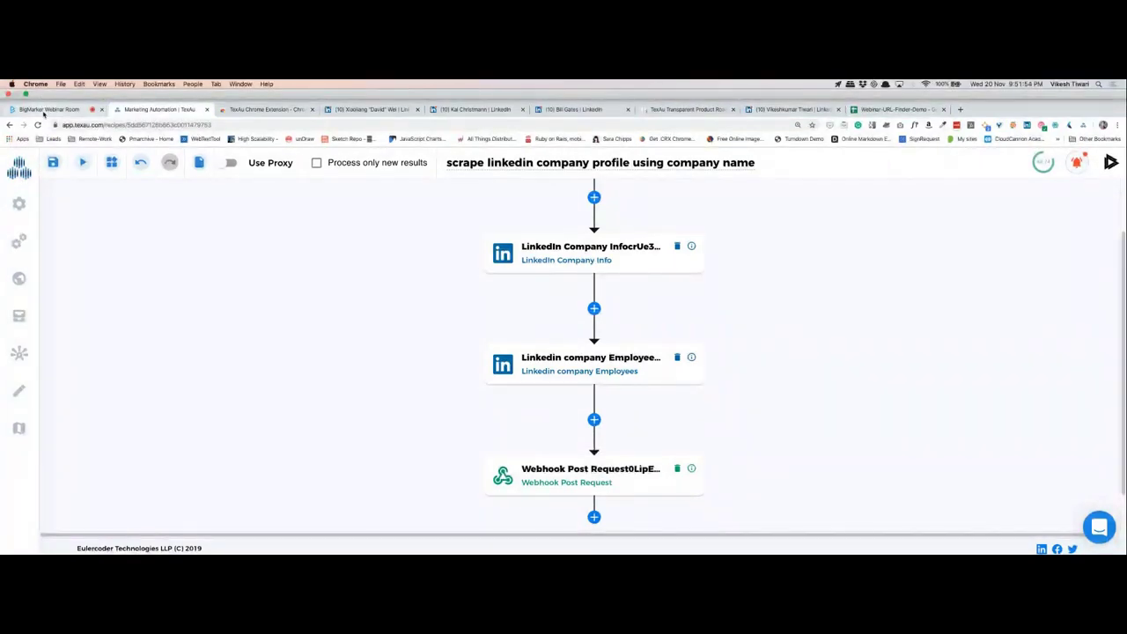
left_click(44, 109)
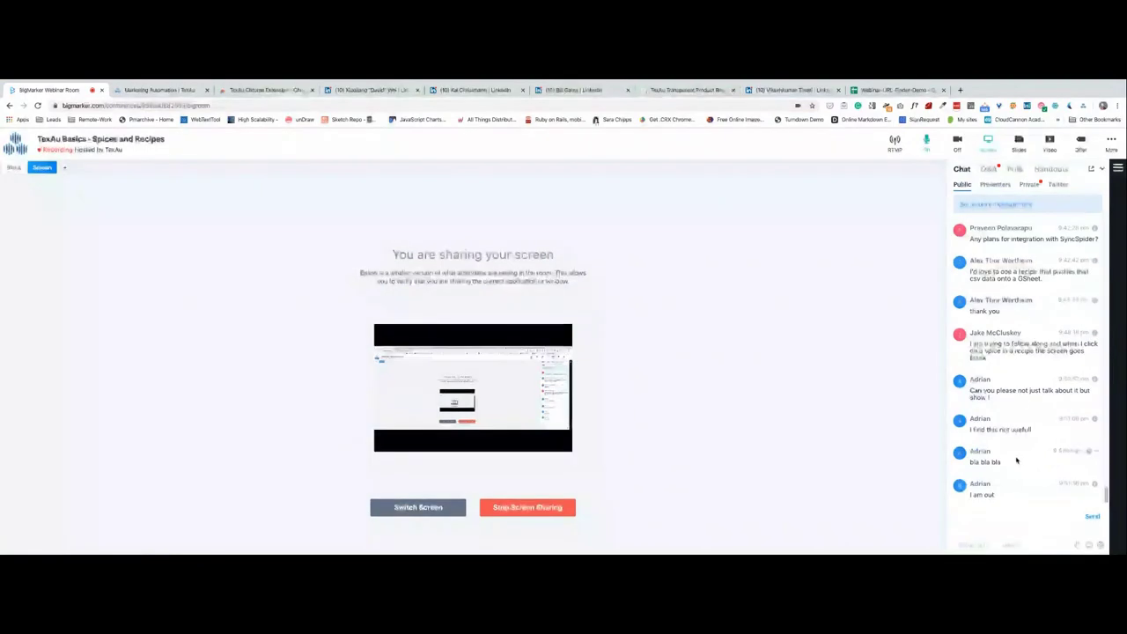
left_click(1002, 512)
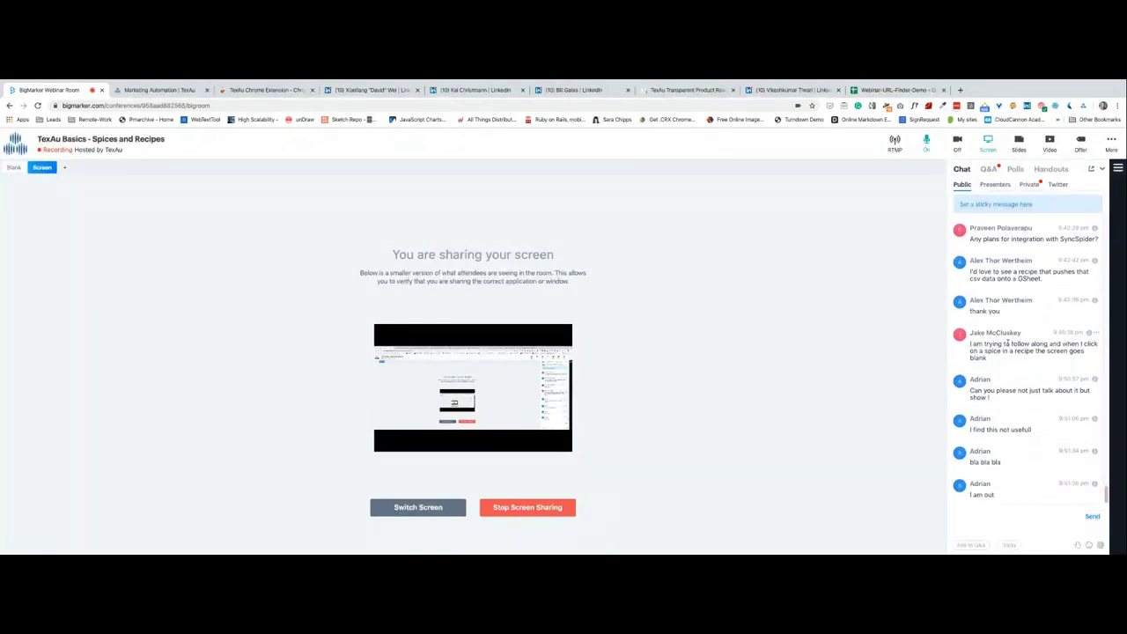
scroll(1007, 344, "up", 1)
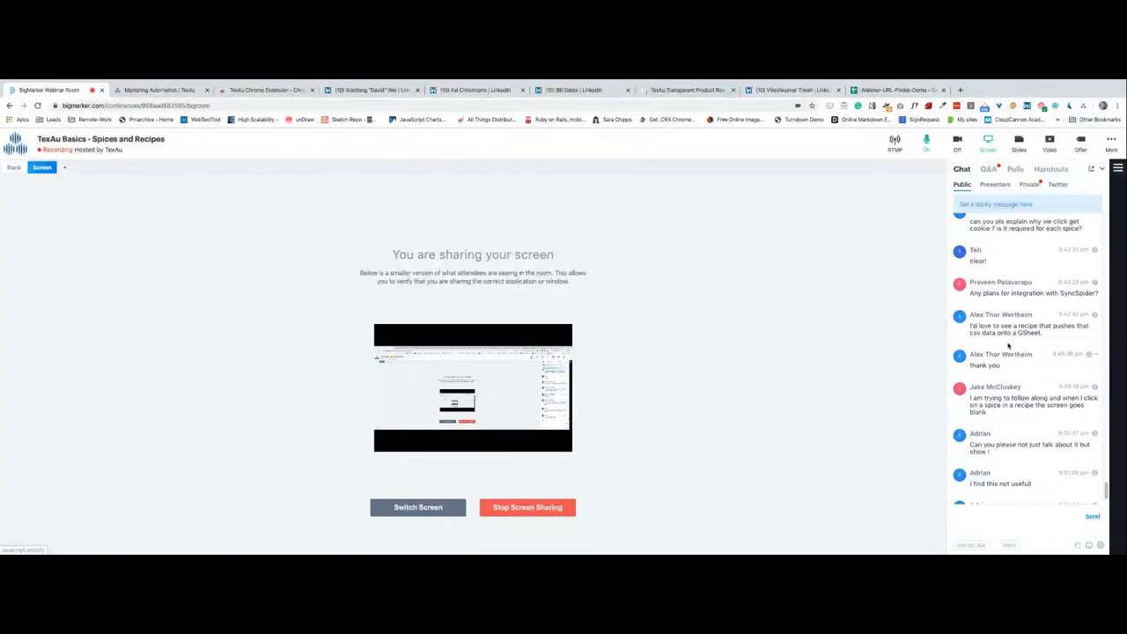
scroll(1008, 345, "up", 2)
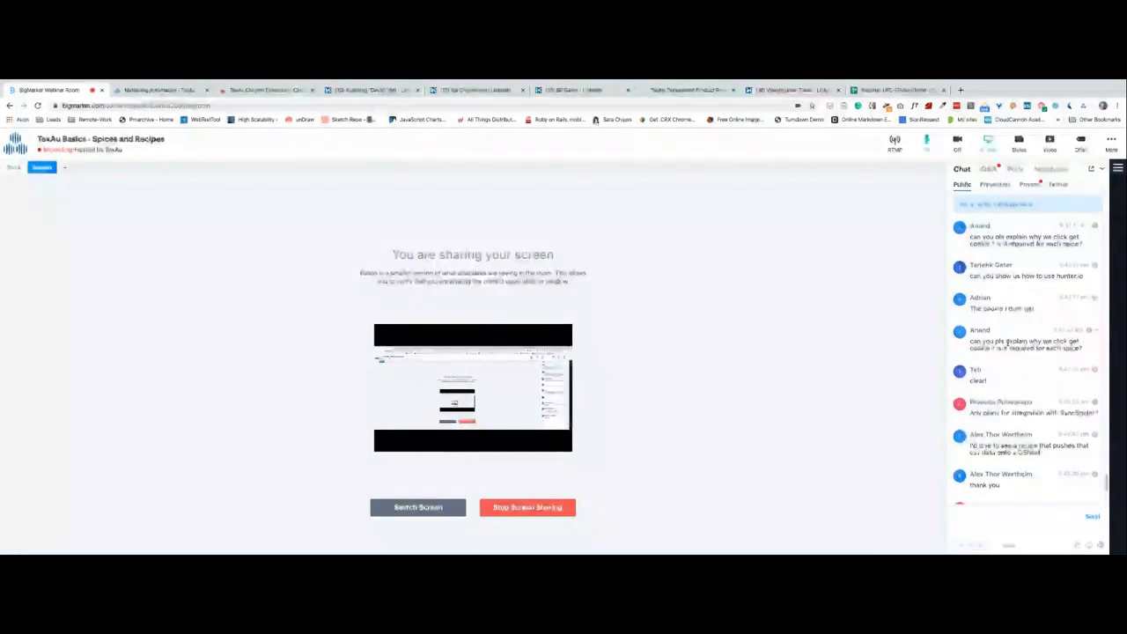
scroll(1008, 344, "up", 2)
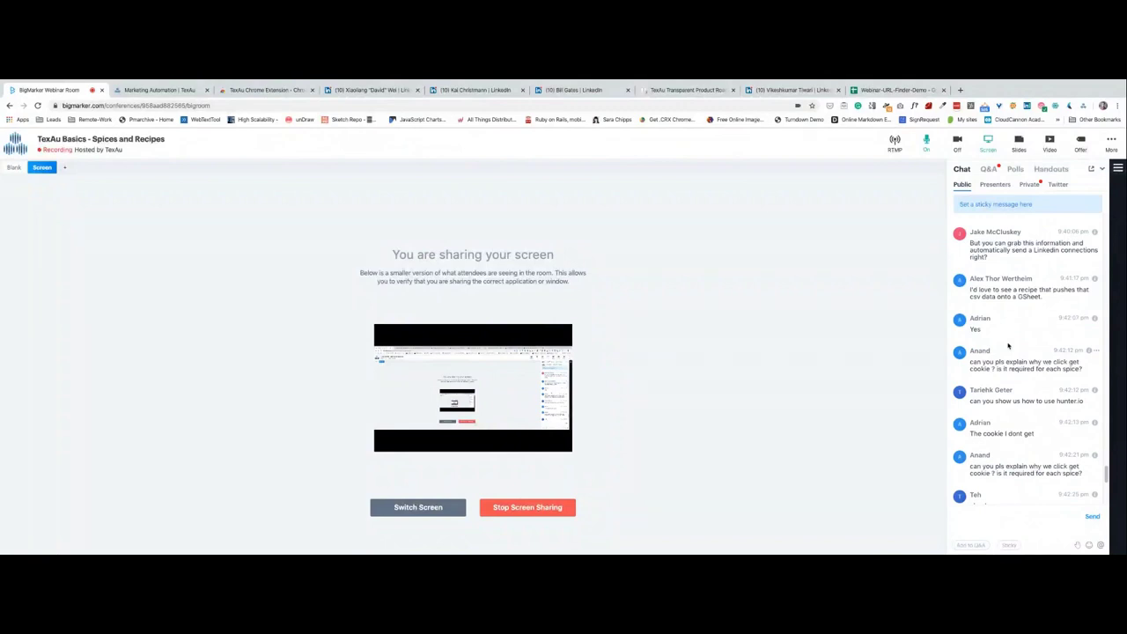
scroll(1008, 352, "down", 8)
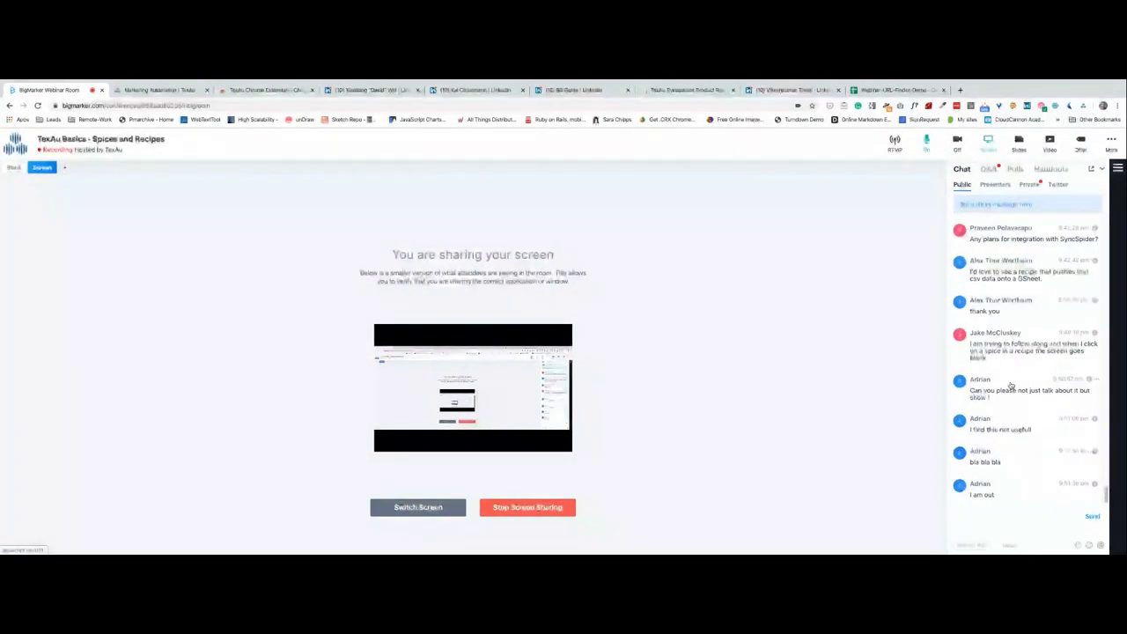
scroll(1019, 373, "up", 5)
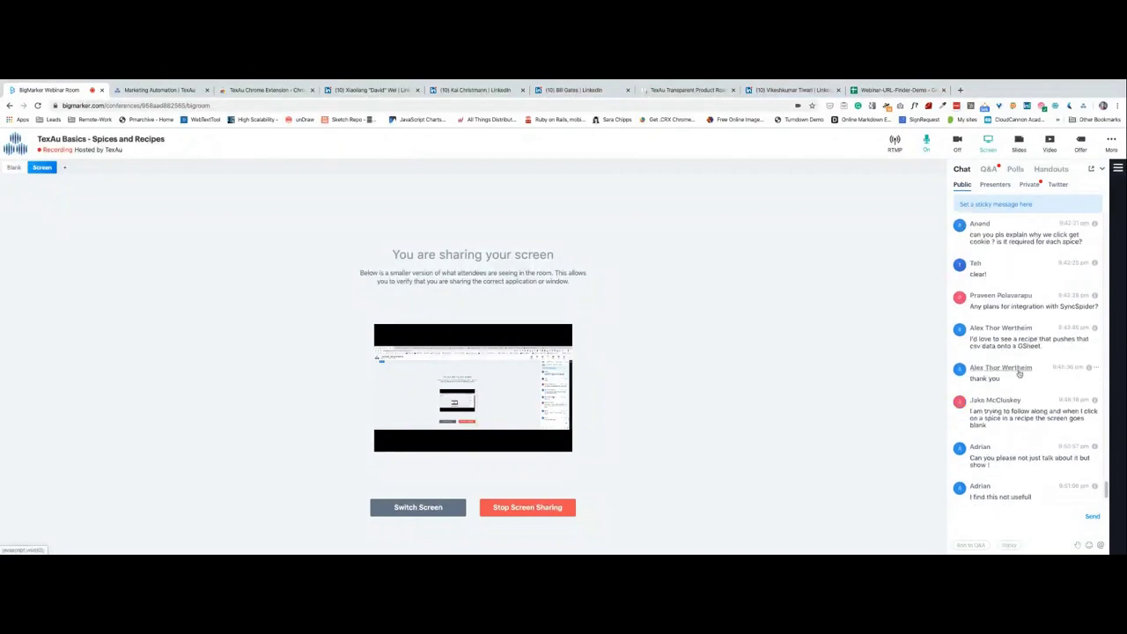
scroll(1019, 374, "up", 5)
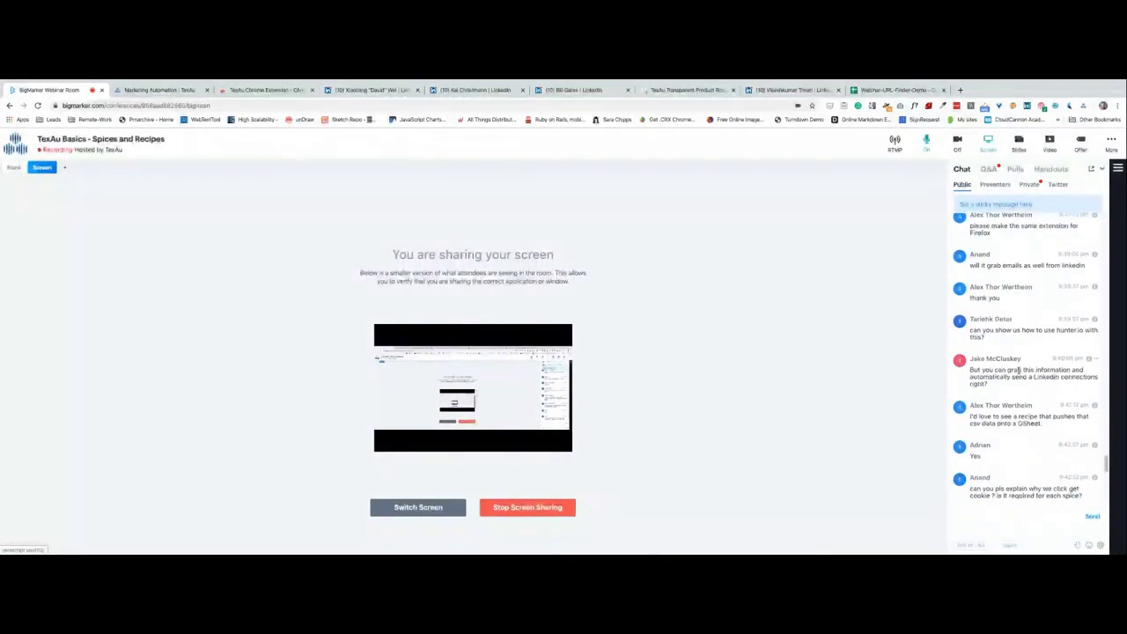
scroll(1018, 373, "down", 5)
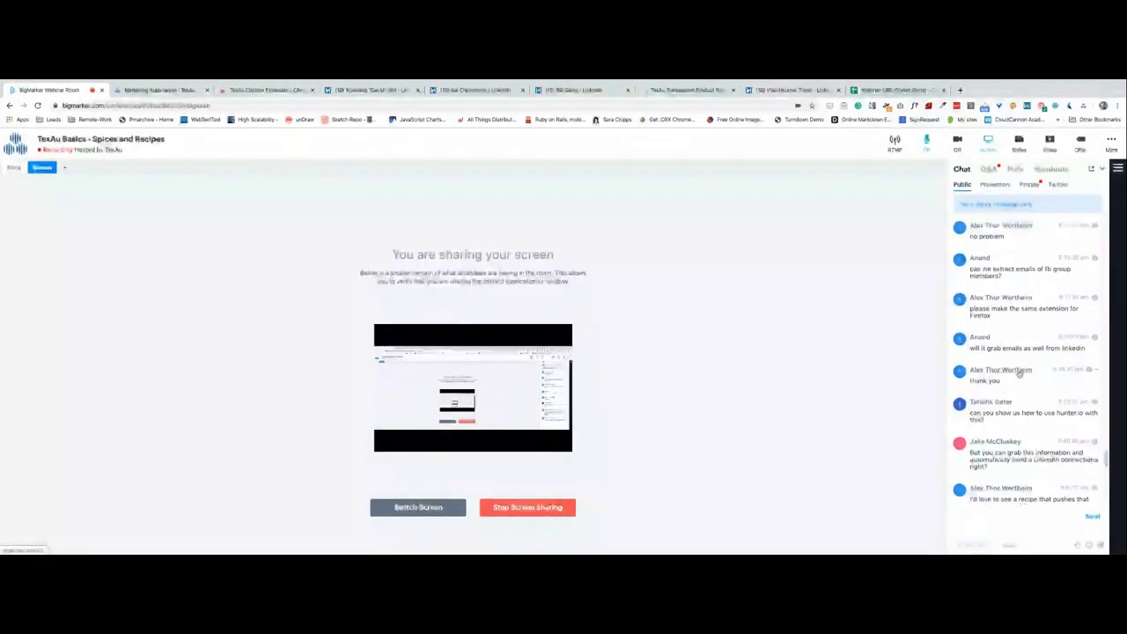
scroll(1018, 373, "down", 5)
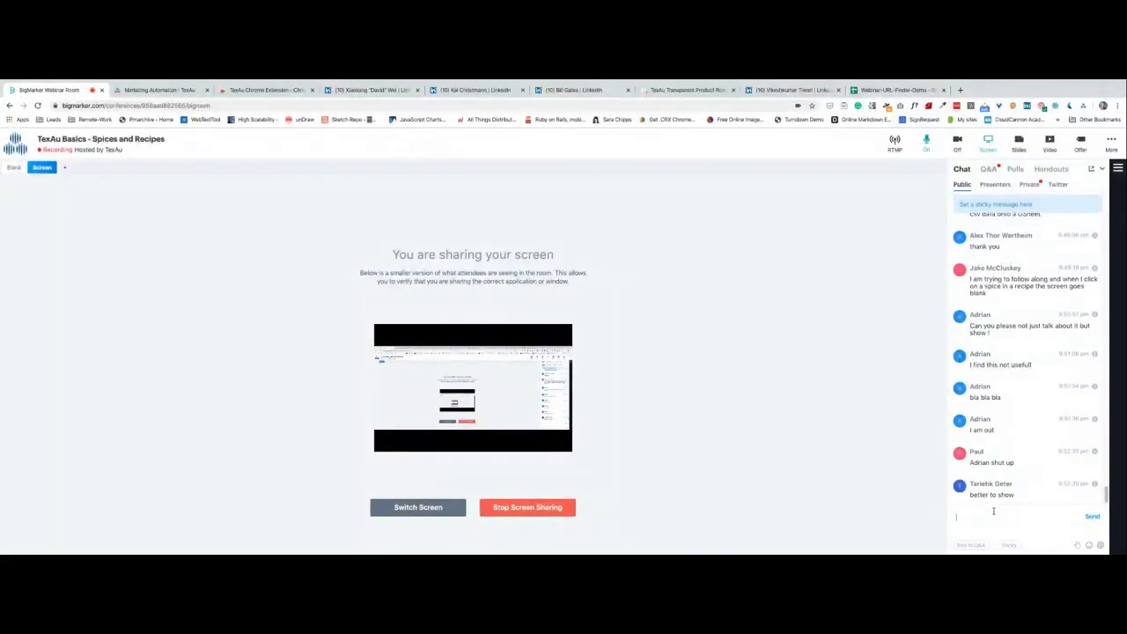
left_click(265, 90)
left_click(138, 94)
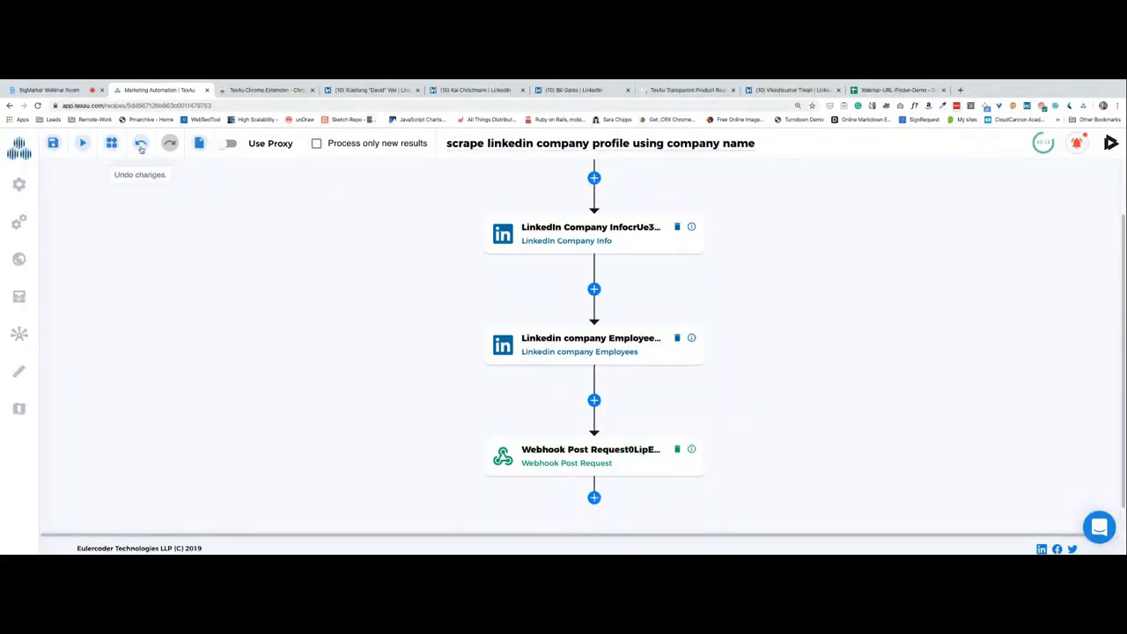
left_click(141, 146)
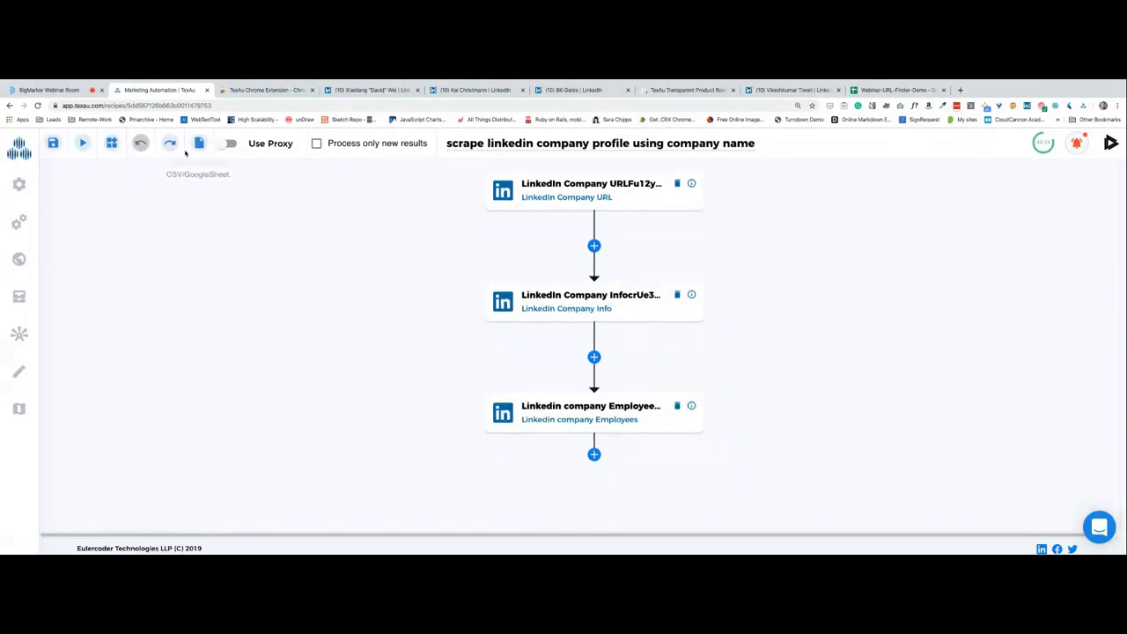
left_click(170, 144)
scroll(473, 483, "down", 2)
scroll(445, 451, "up", 3)
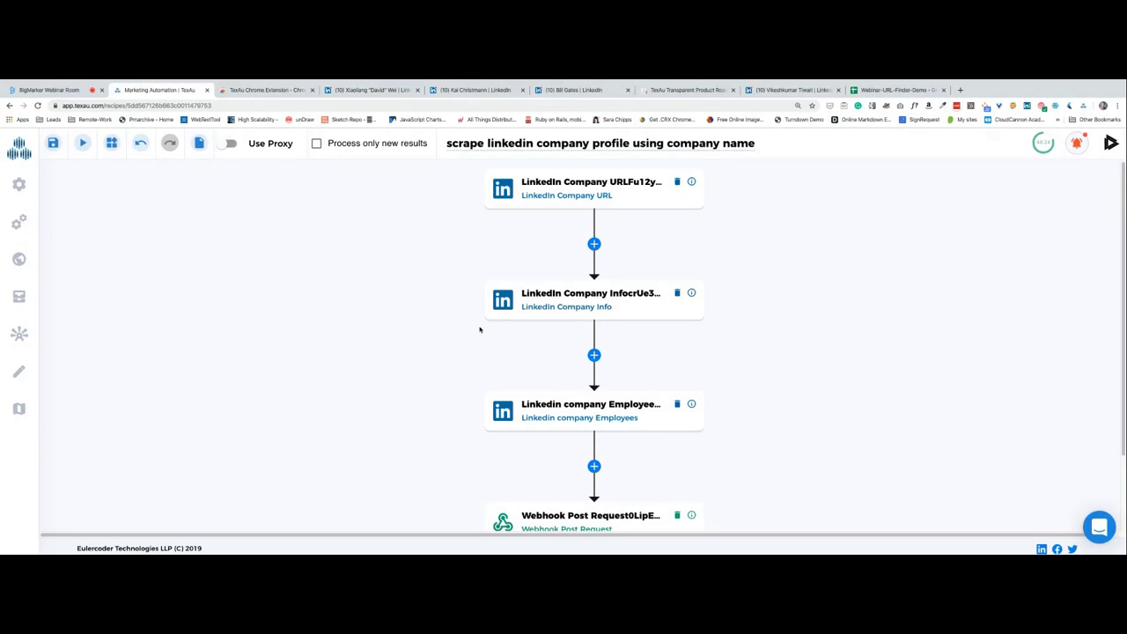
Turn on Use Proxy with the luminati proxy, leaving Process only new results off.
left_click(250, 152)
left_click(644, 330)
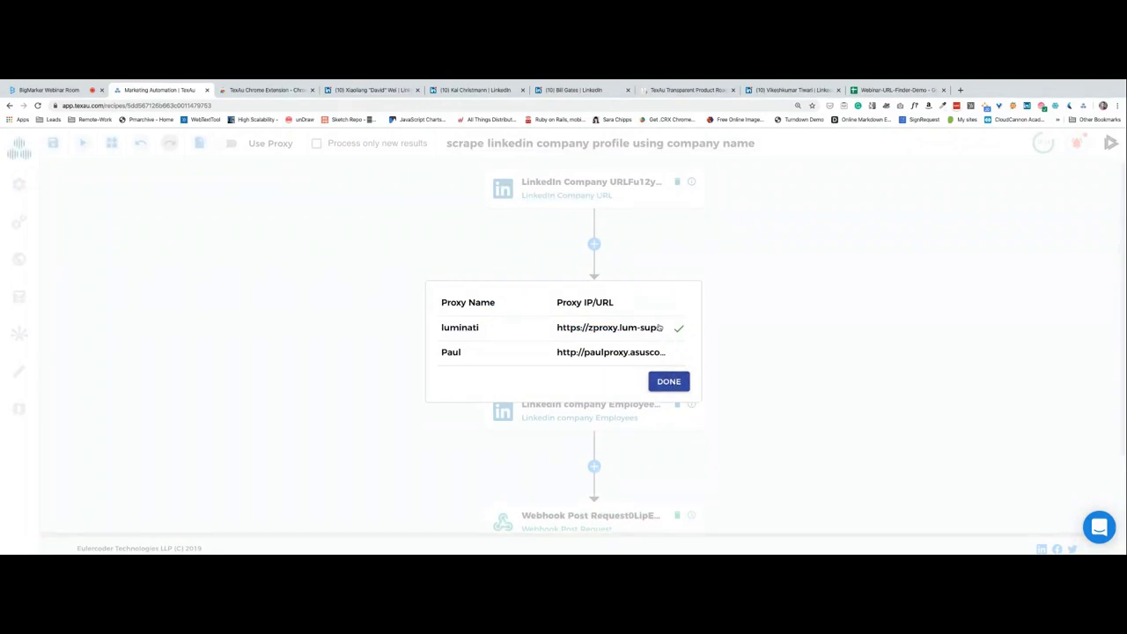
left_click(342, 247)
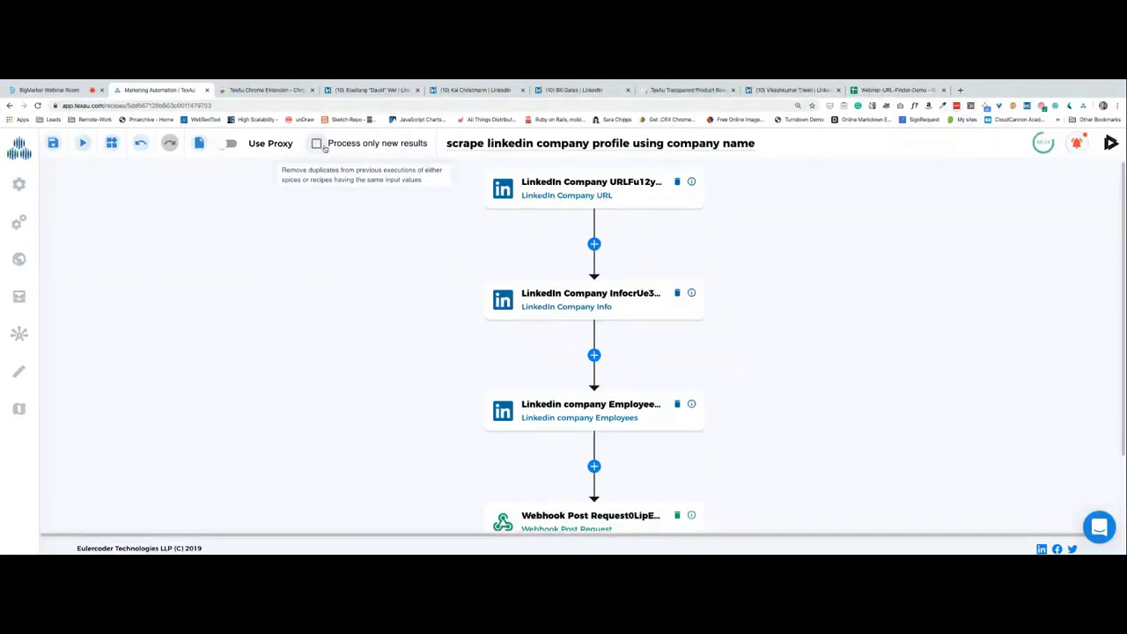
left_click(317, 146)
left_click(317, 146)
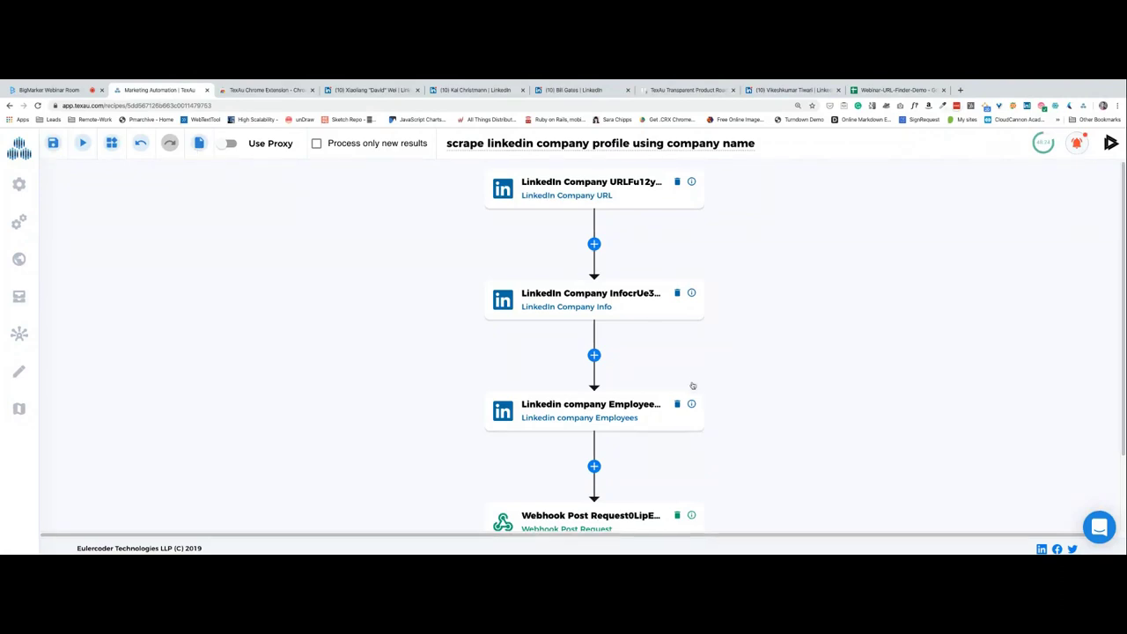
scroll(687, 387, "down", 1)
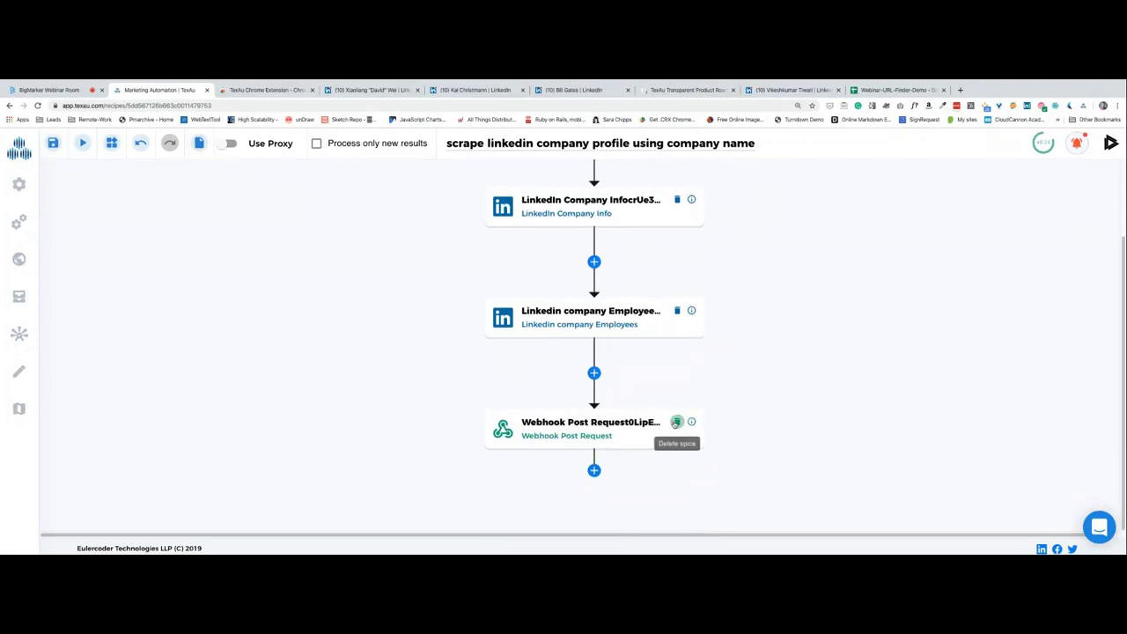
Delete the Webhook Post Request step, remove old companyName and li_at variables, add company_name.
left_click(675, 421)
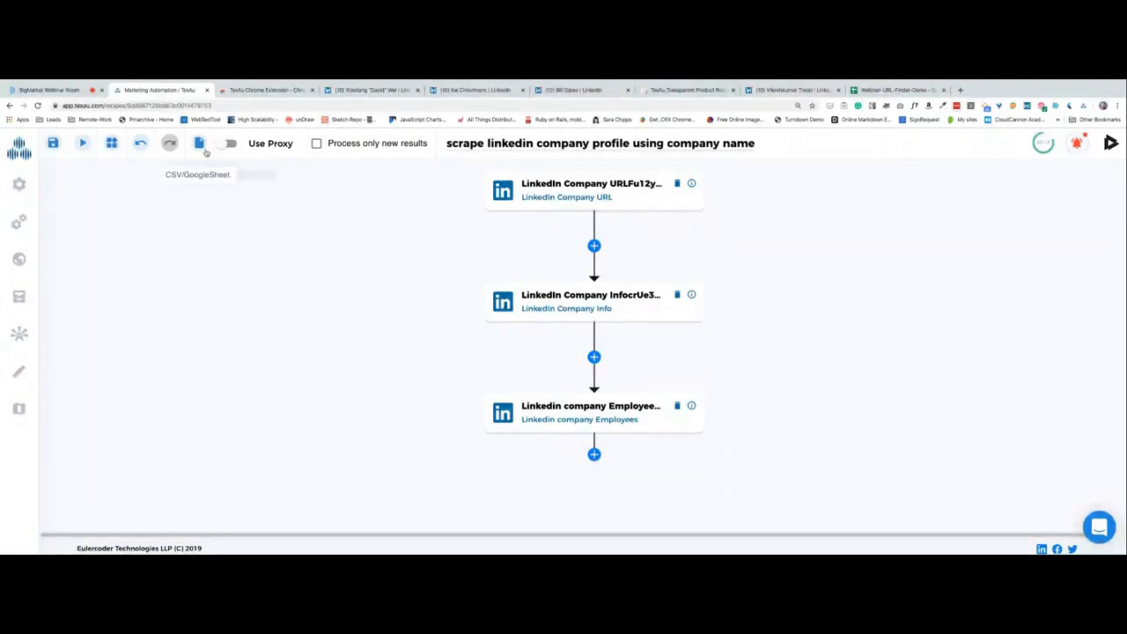
left_click(114, 147)
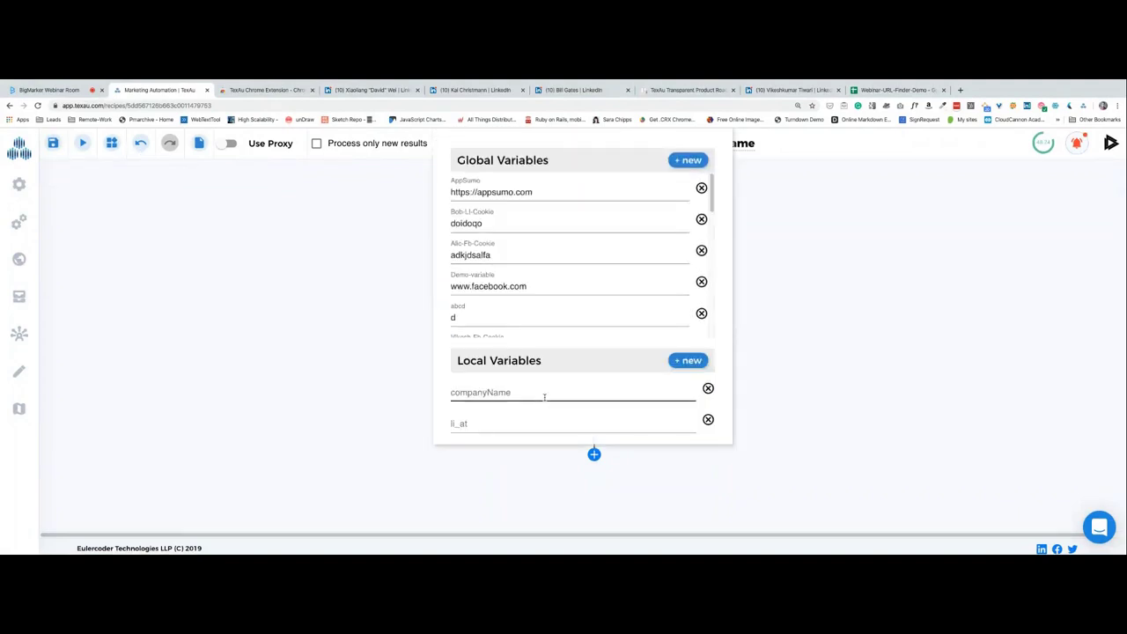
left_click(688, 360)
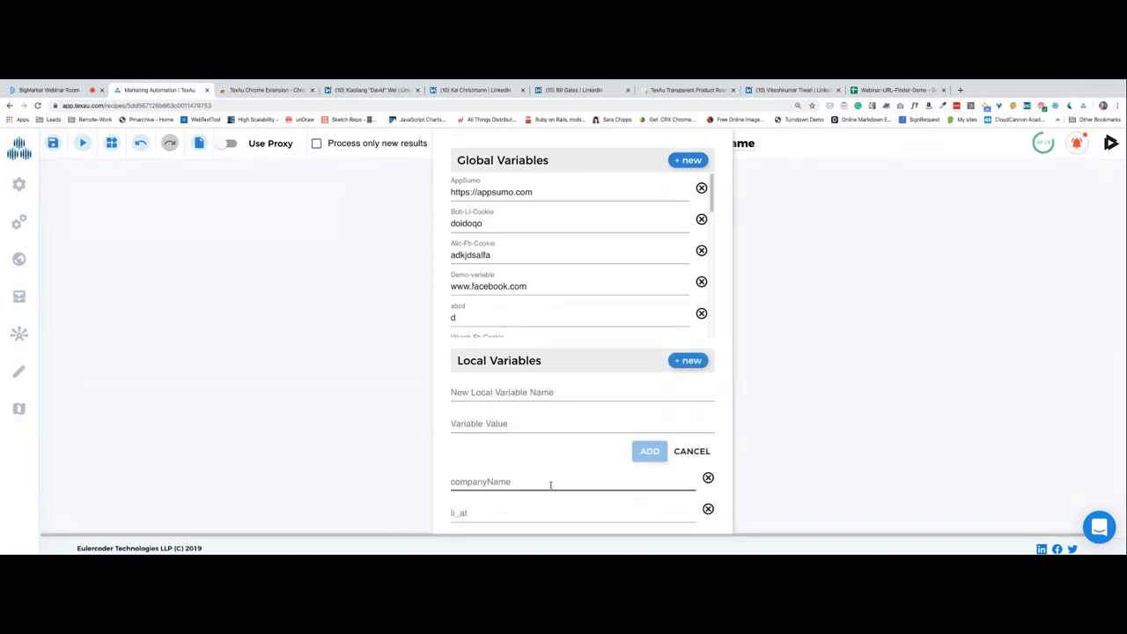
left_click(708, 477)
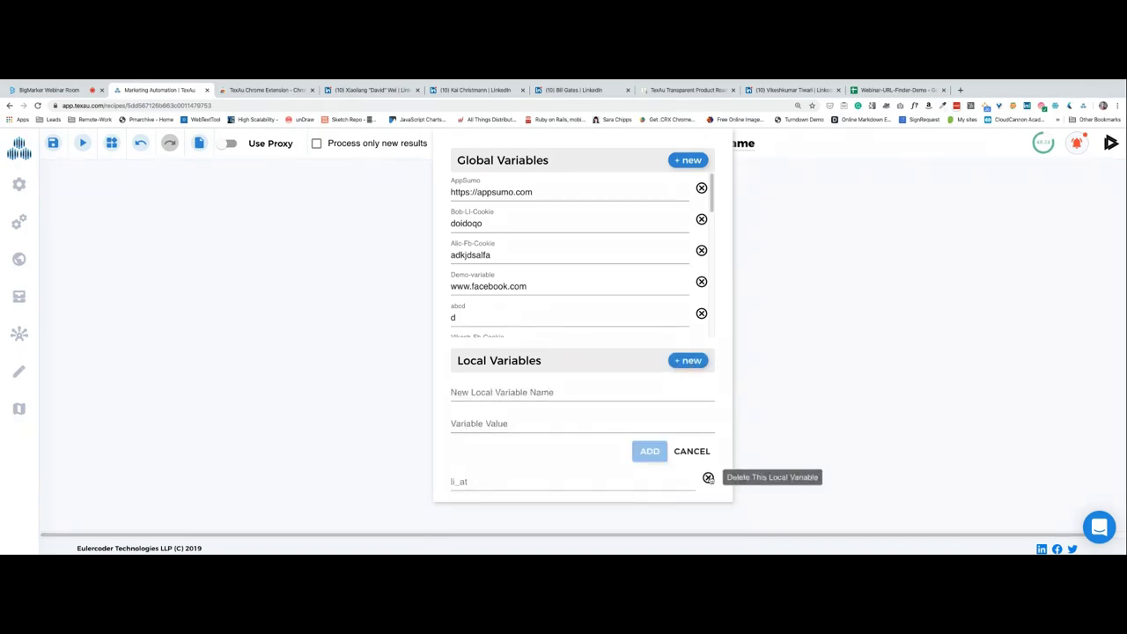
left_click(709, 479)
left_click(527, 393)
type("comp")
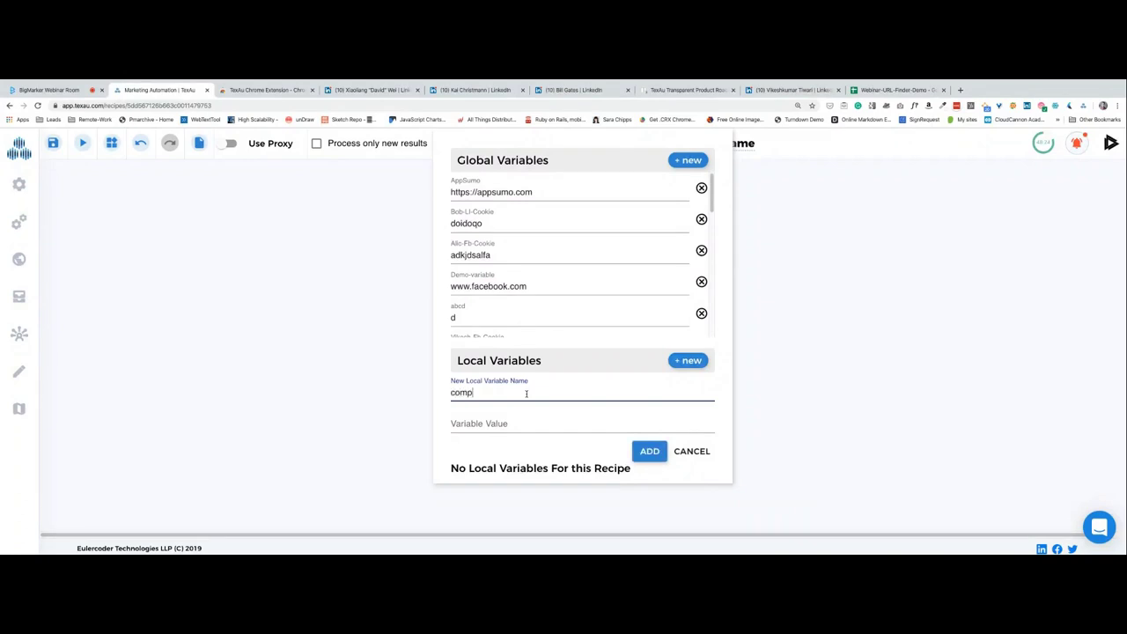
type("any_name")
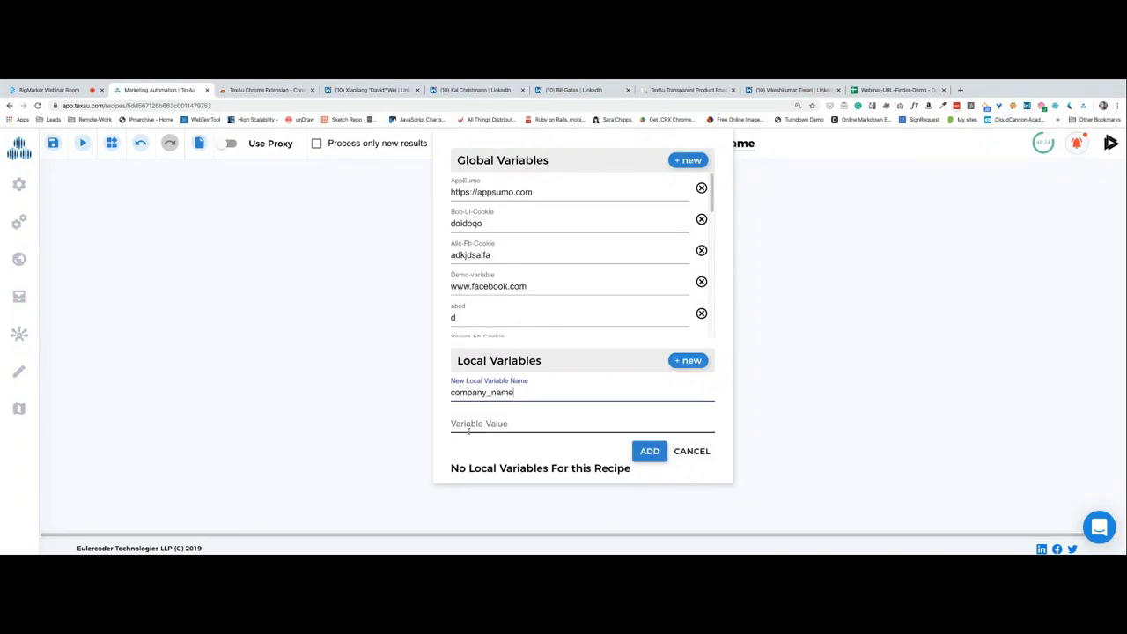
left_click(649, 452)
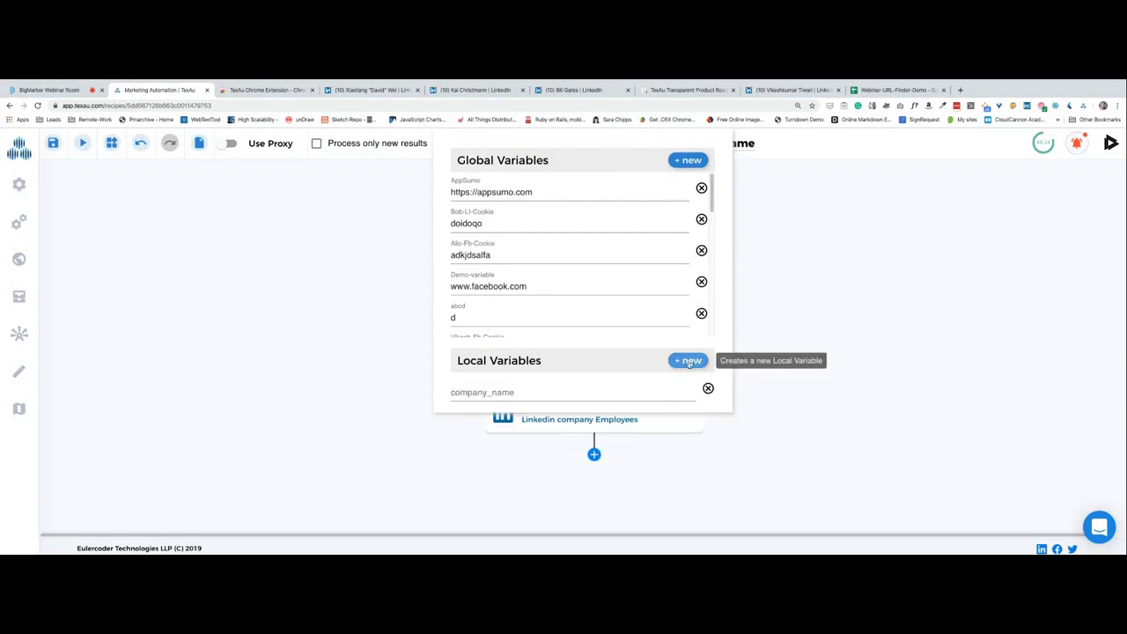
Add a second local variable named li_at and close the variables list.
left_click(688, 360)
left_click(540, 391)
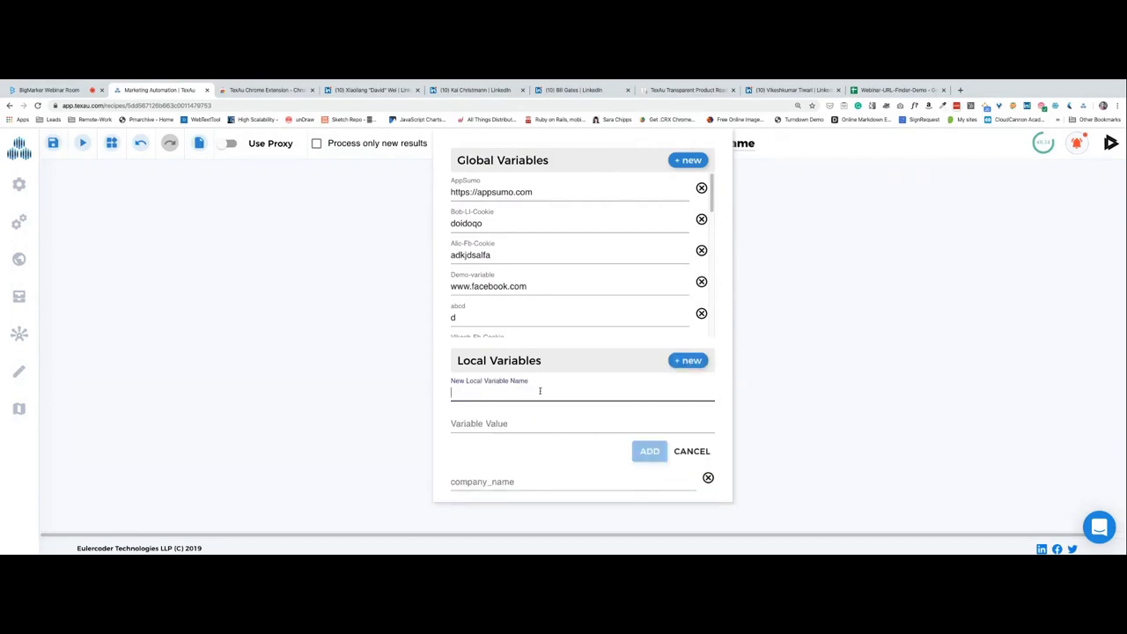
type("url")
key("Tab")
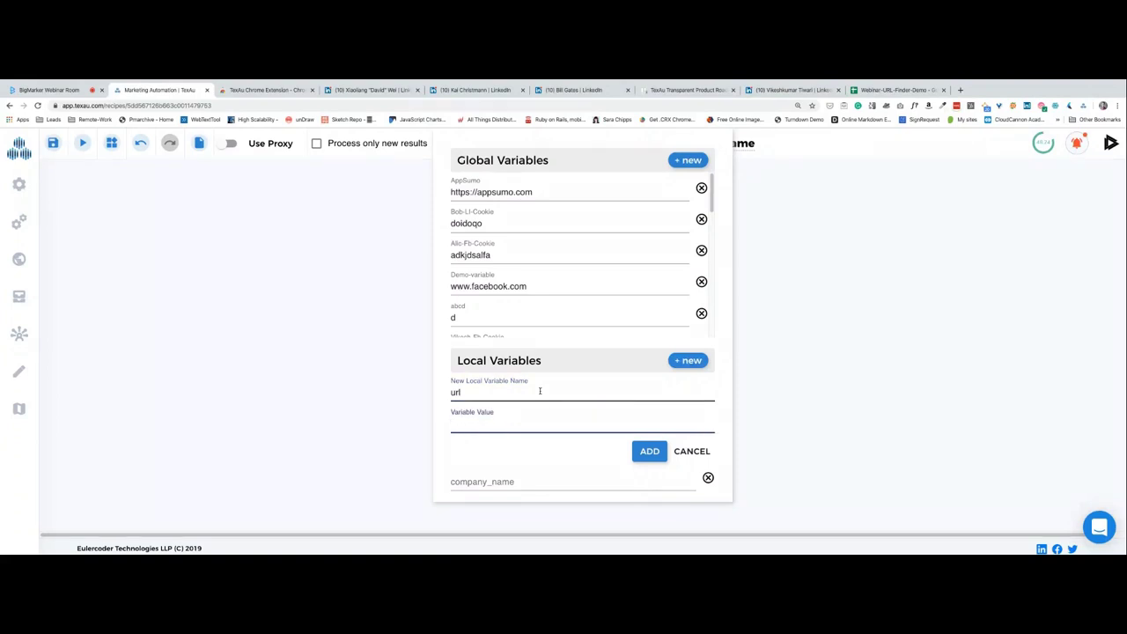
left_click(473, 393)
key("BackSpace")
key("BackSpace")
key("BackSpace")
type("li_ay")
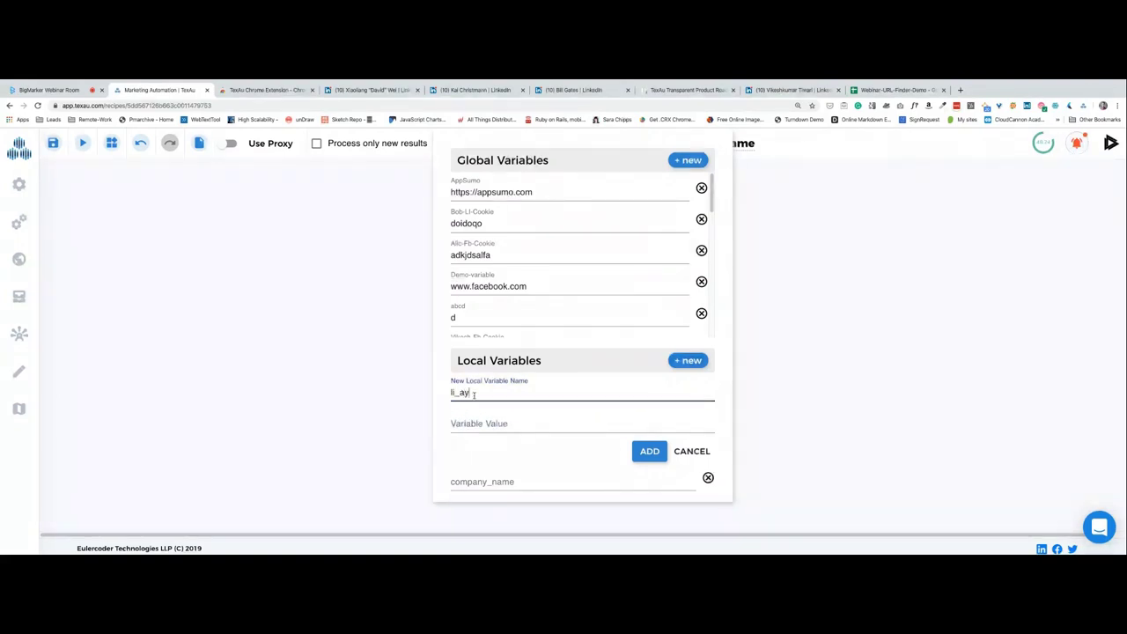
key("BackSpace")
type("t")
left_click(597, 419)
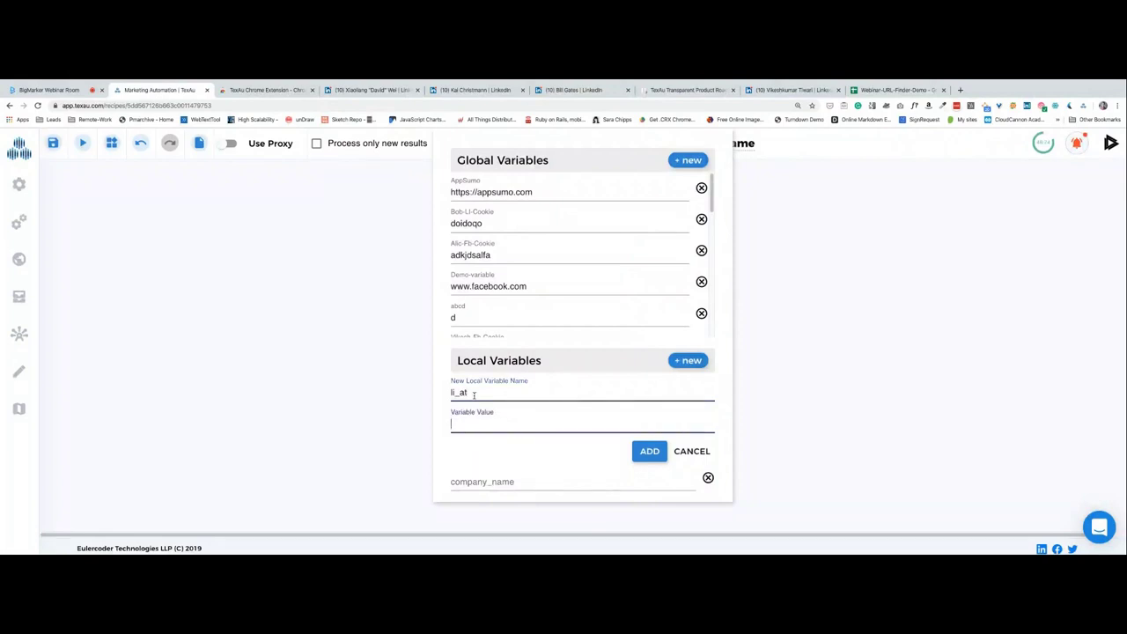
left_click(634, 452)
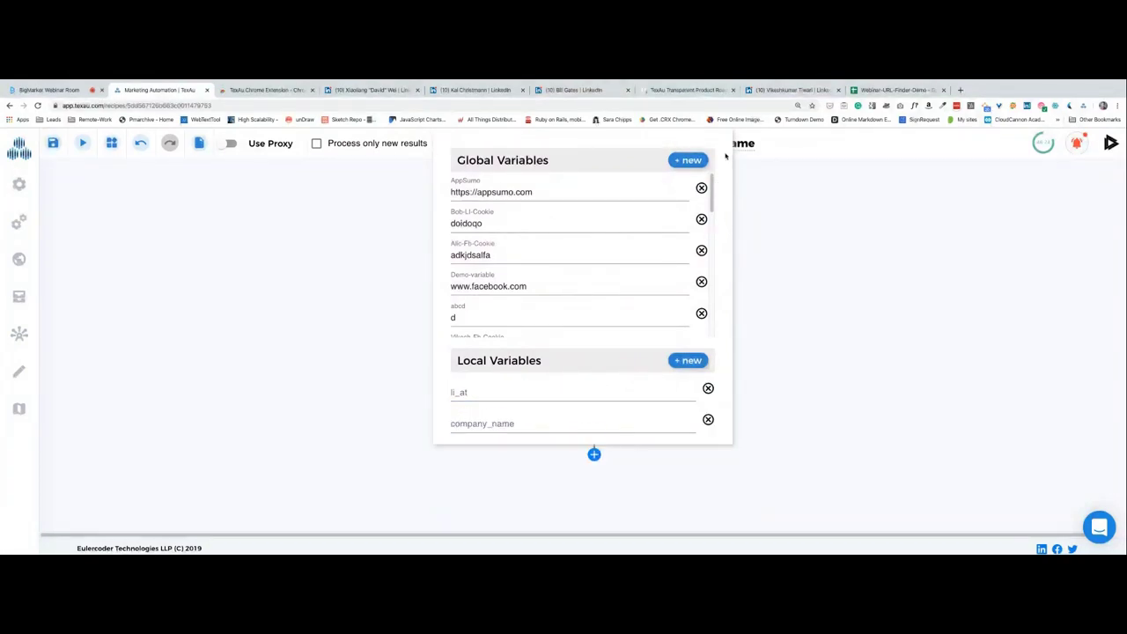
left_click(793, 186)
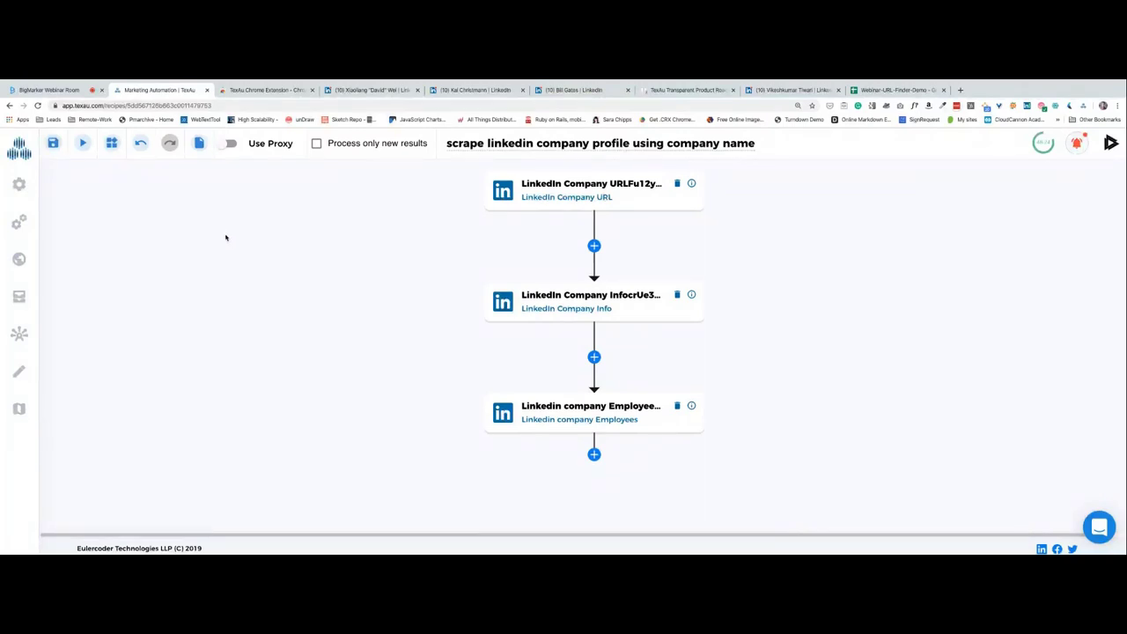
Set the LinkedIn Company URL step's QUERY to only the company_name variable.
left_click(612, 185)
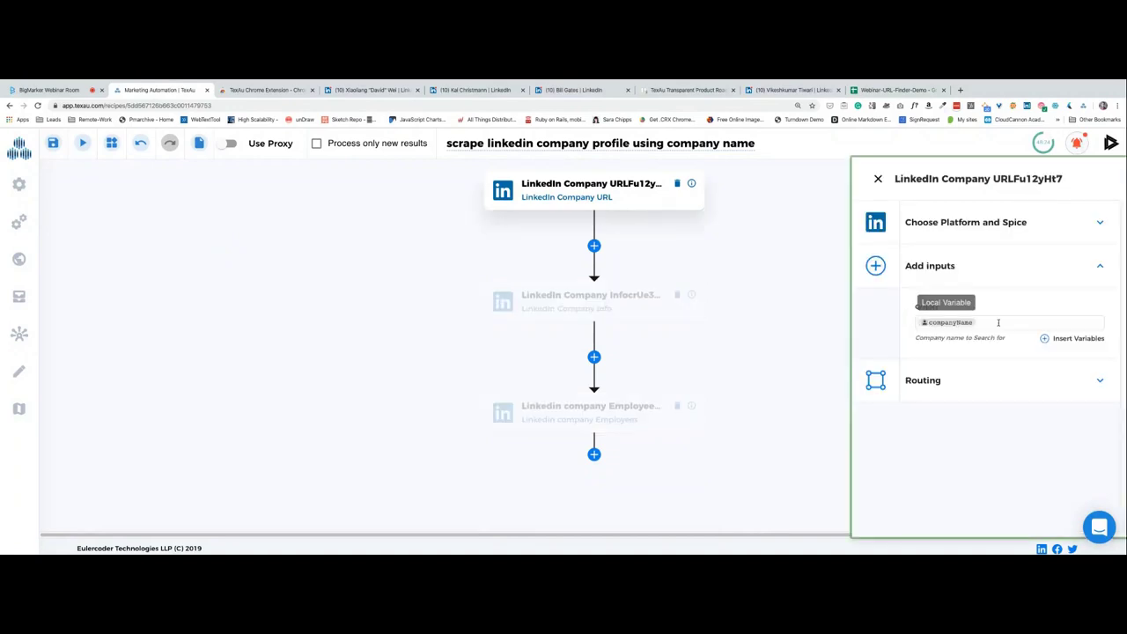
left_click(1045, 338)
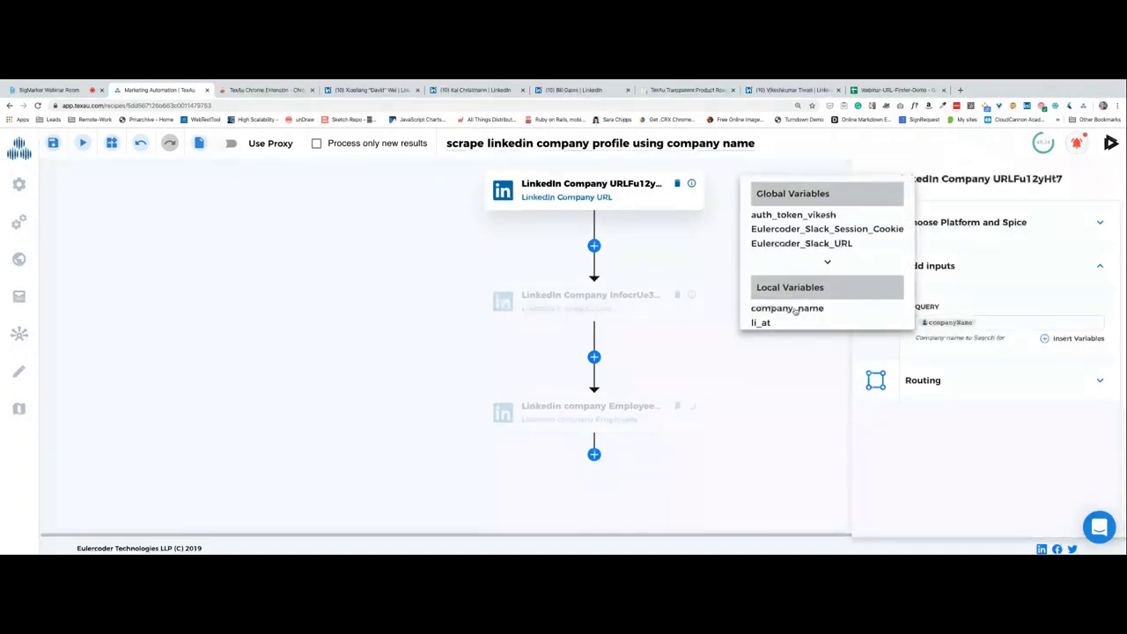
left_click(798, 310)
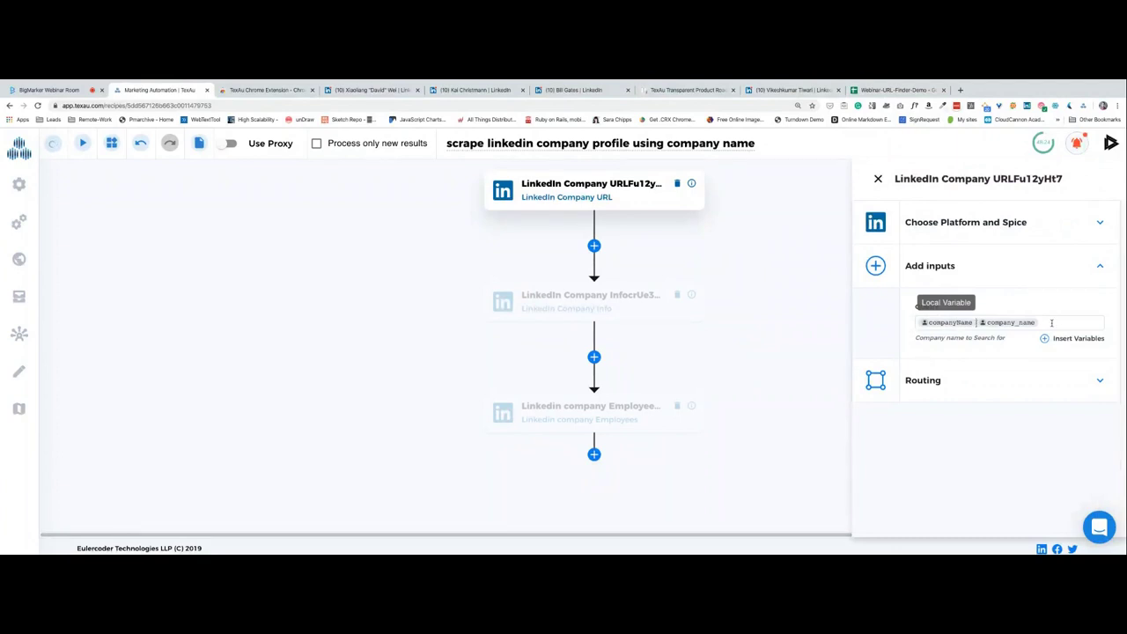
key("BackSpace")
key("BackSpace")
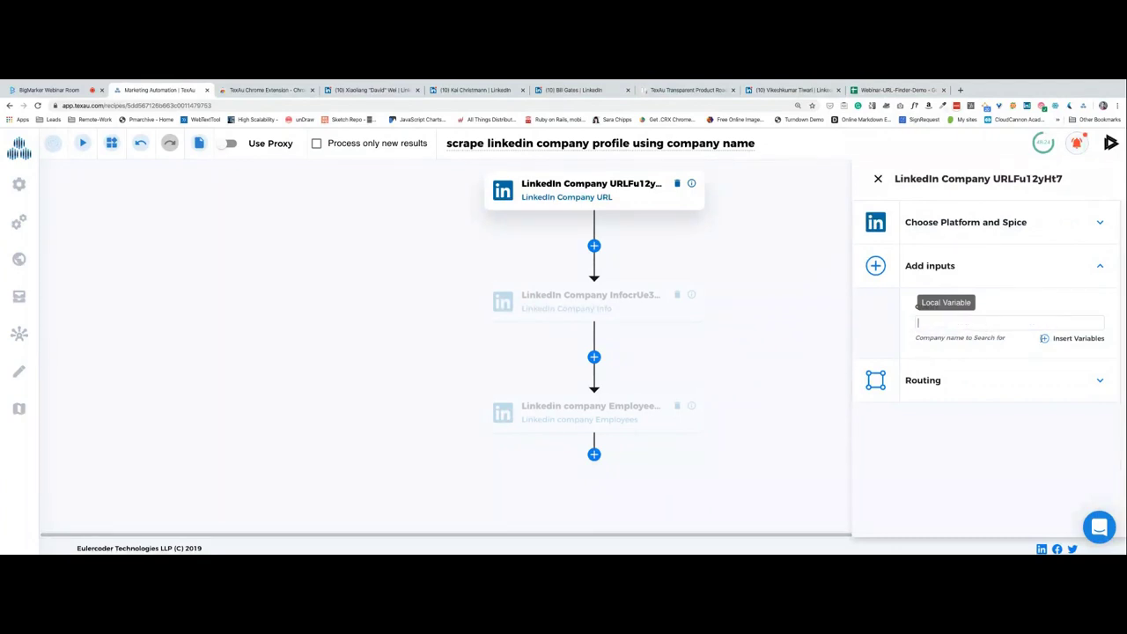
left_click(1044, 340)
left_click(825, 311)
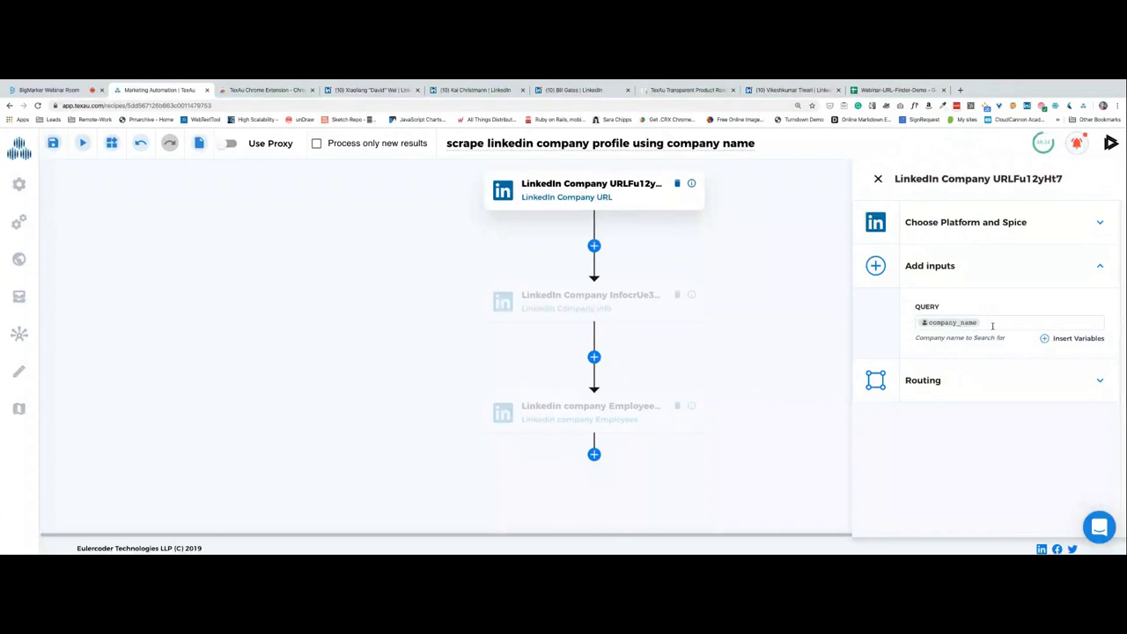
Review the recipe variables and the Company Info and Employees steps' inputs.
left_click(112, 143)
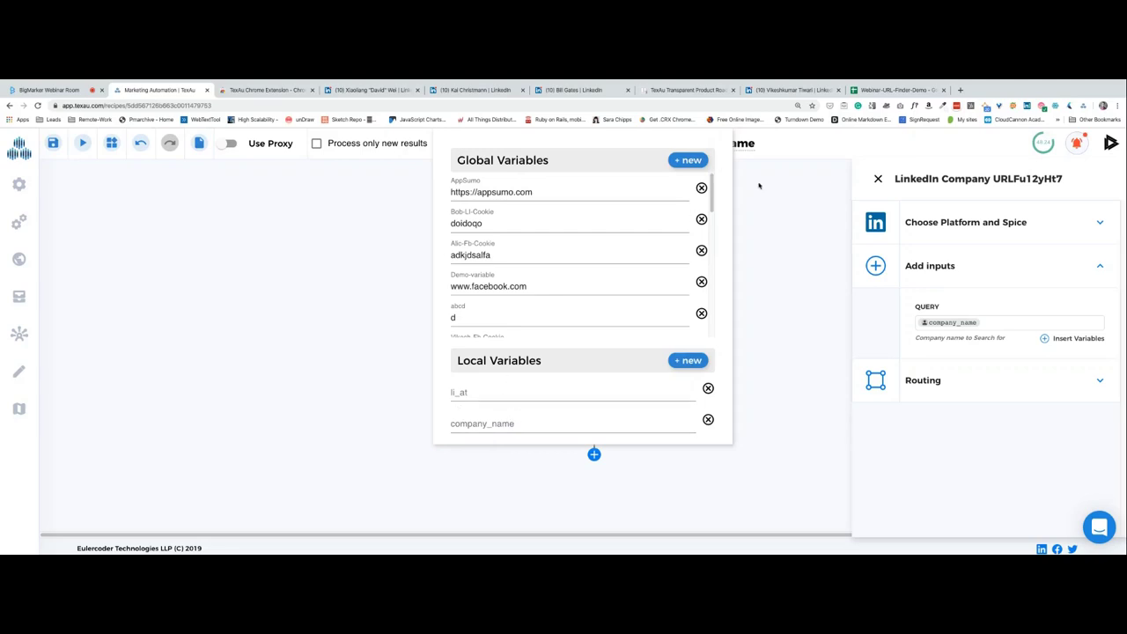
left_click(803, 229)
left_click(572, 298)
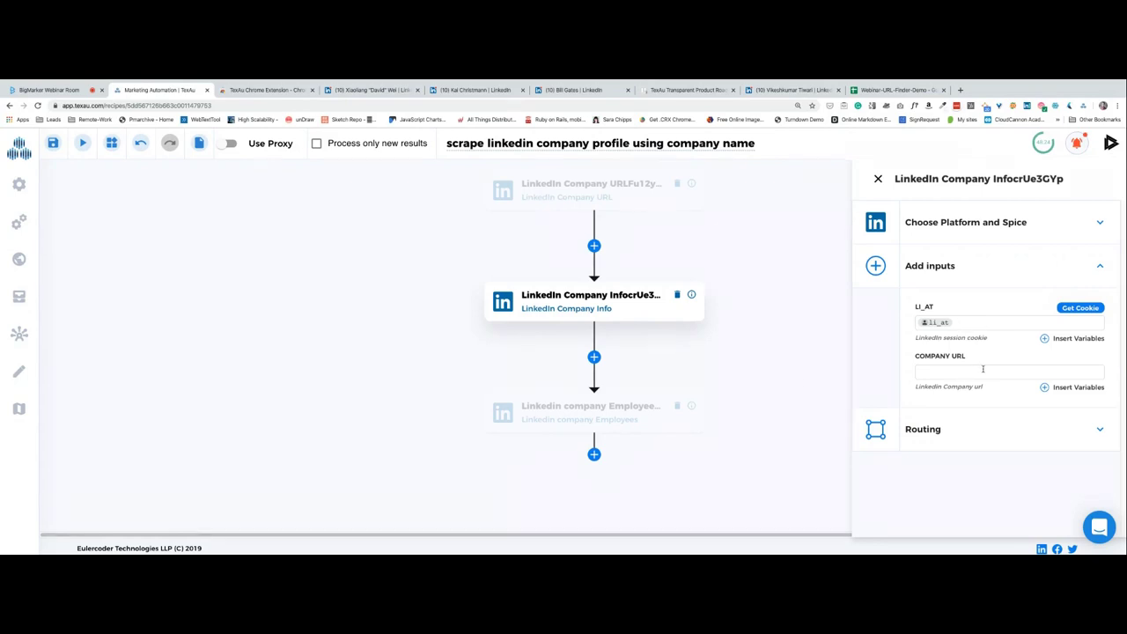
left_click(611, 405)
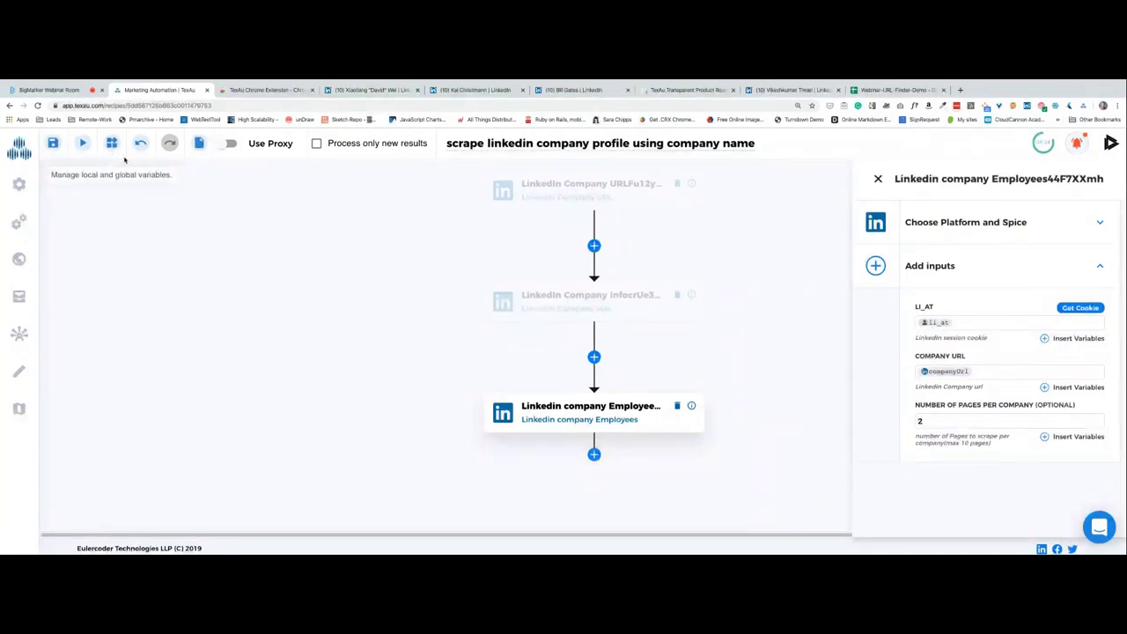
Choose Google Sheet as input, mapping company_name to column 1 and li_at to column 2.
left_click(202, 145)
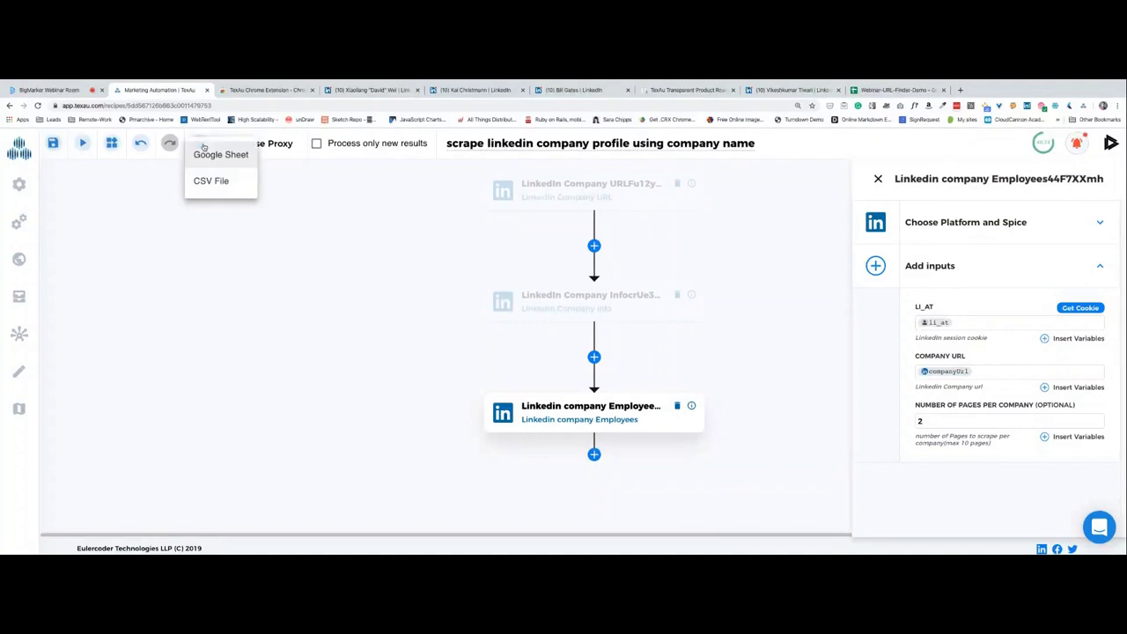
left_click(208, 165)
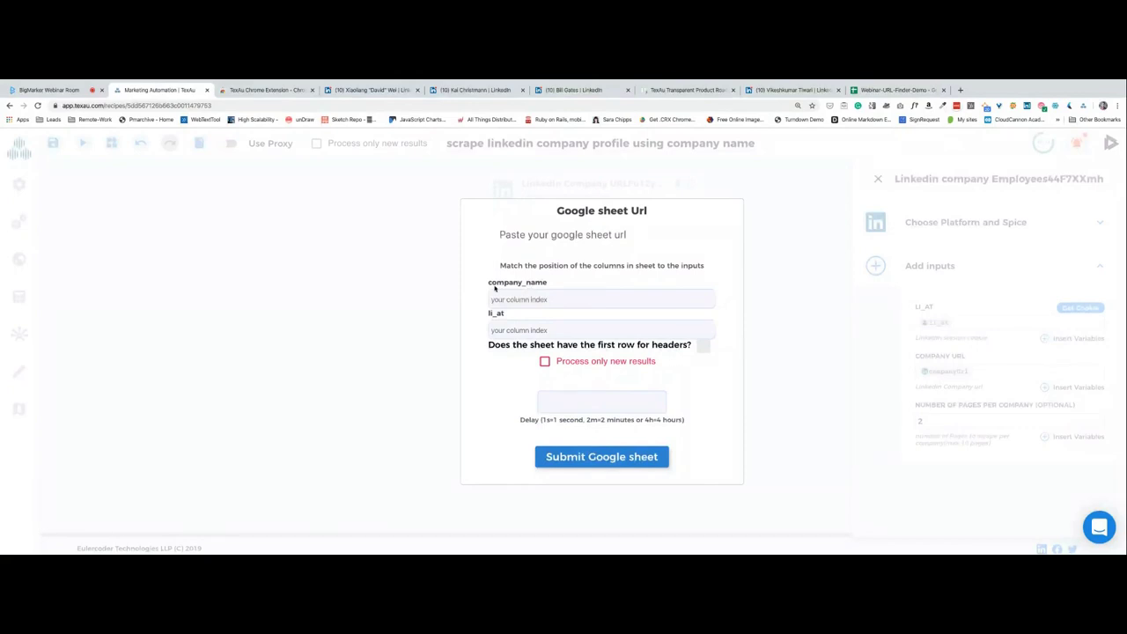
left_click(532, 235)
left_click(709, 296)
left_click(707, 328)
left_click(708, 328)
left_click(483, 391)
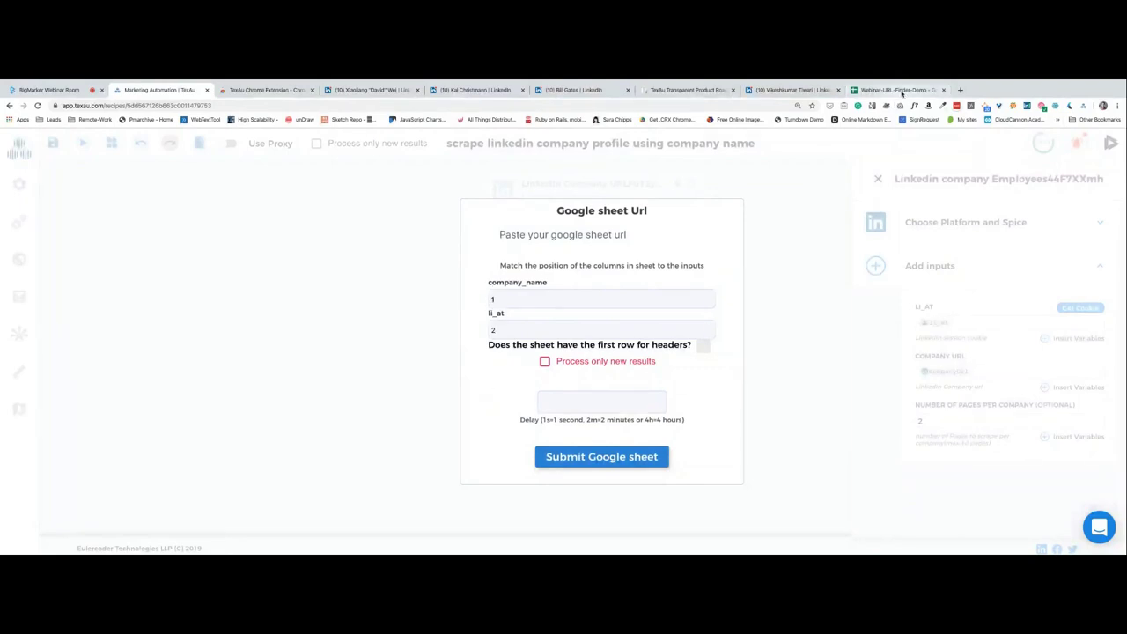
left_click(900, 93)
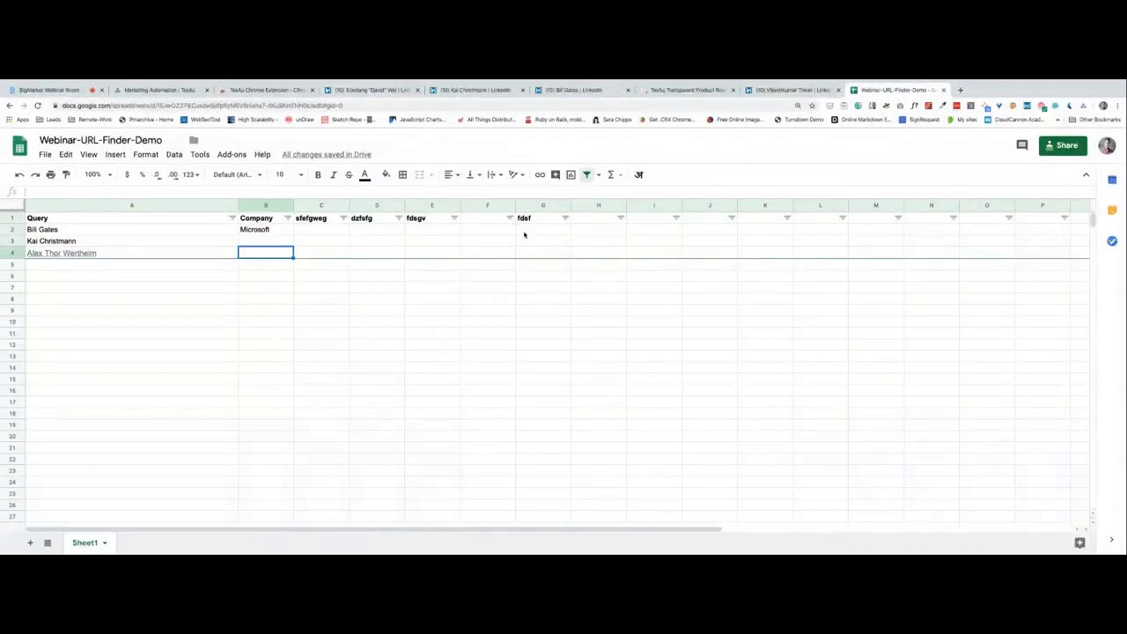
Check the Webinar-URL-Finder-Demo headers in A1, C1 and D1, then return to TexAu.
left_click(105, 220)
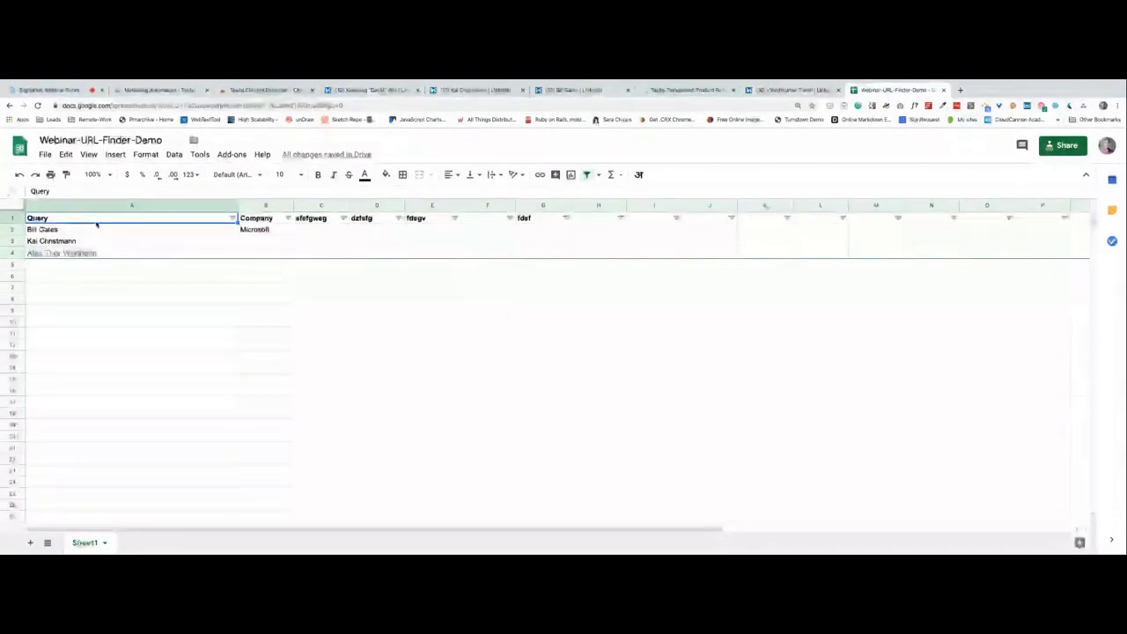
left_click(314, 220)
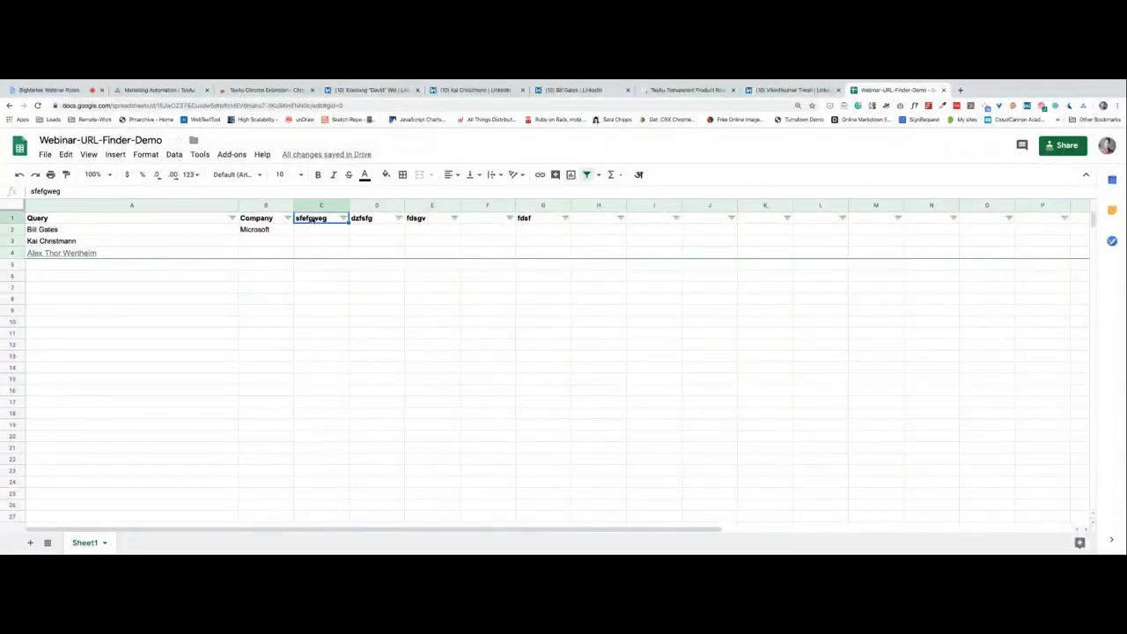
left_click(359, 218)
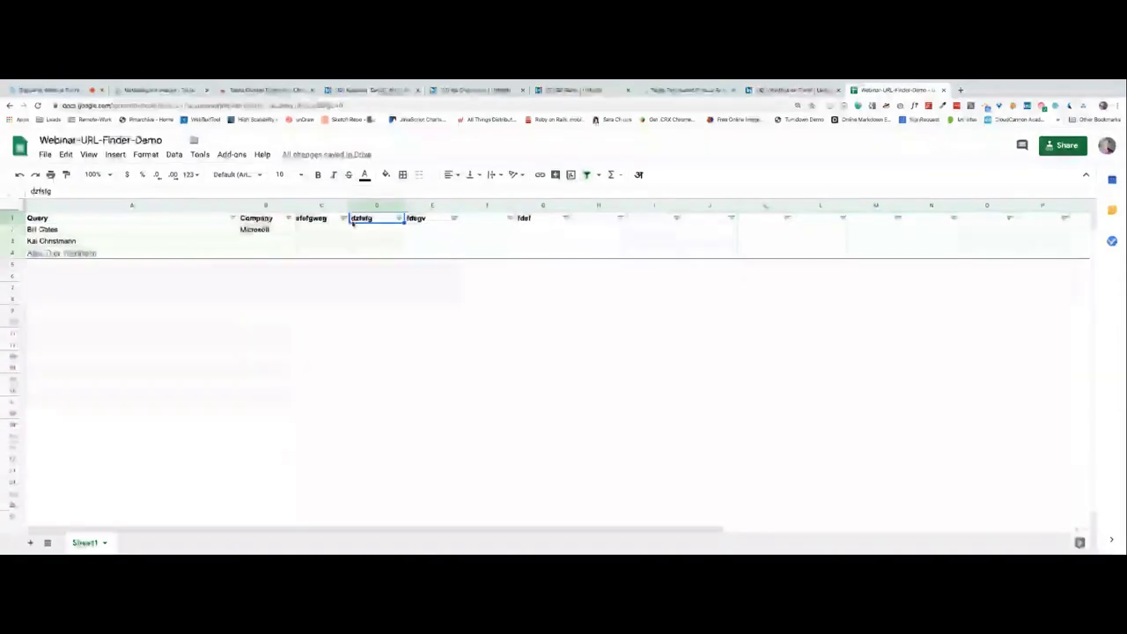
left_click(172, 94)
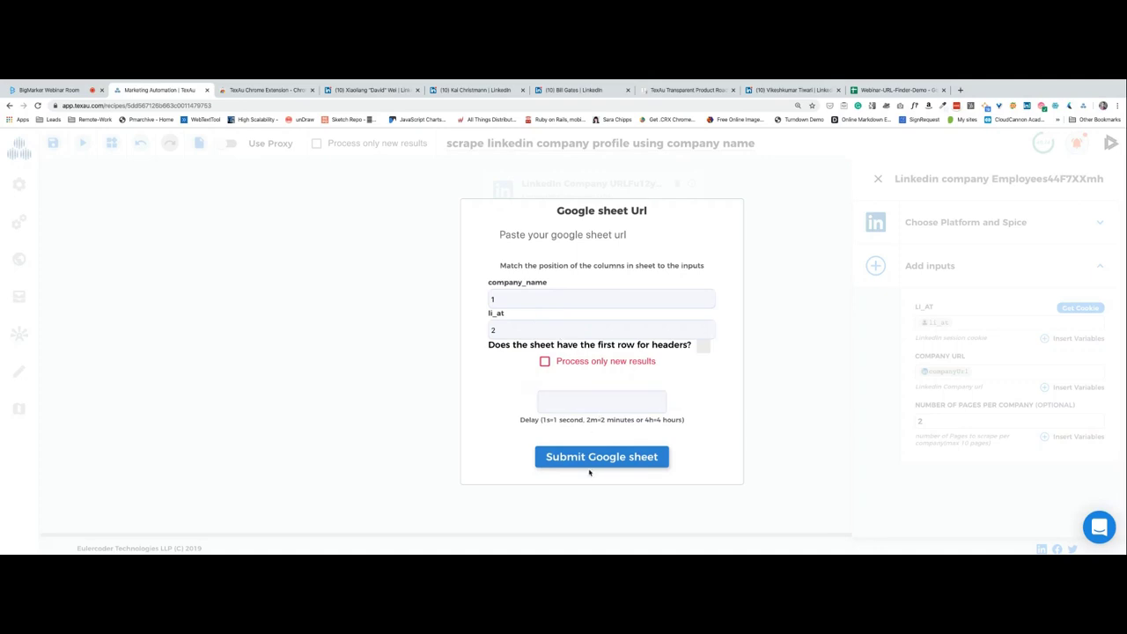
Close the Google sheet input settings, reopen and close them once more, then go to BigMarker.
left_click(408, 251)
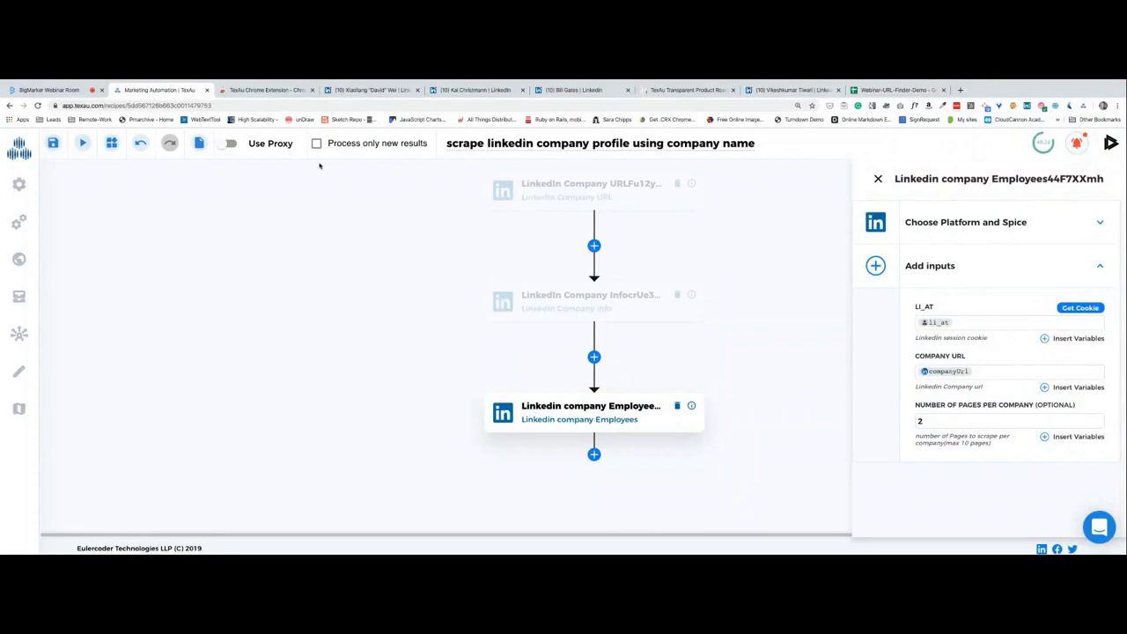
left_click(199, 145)
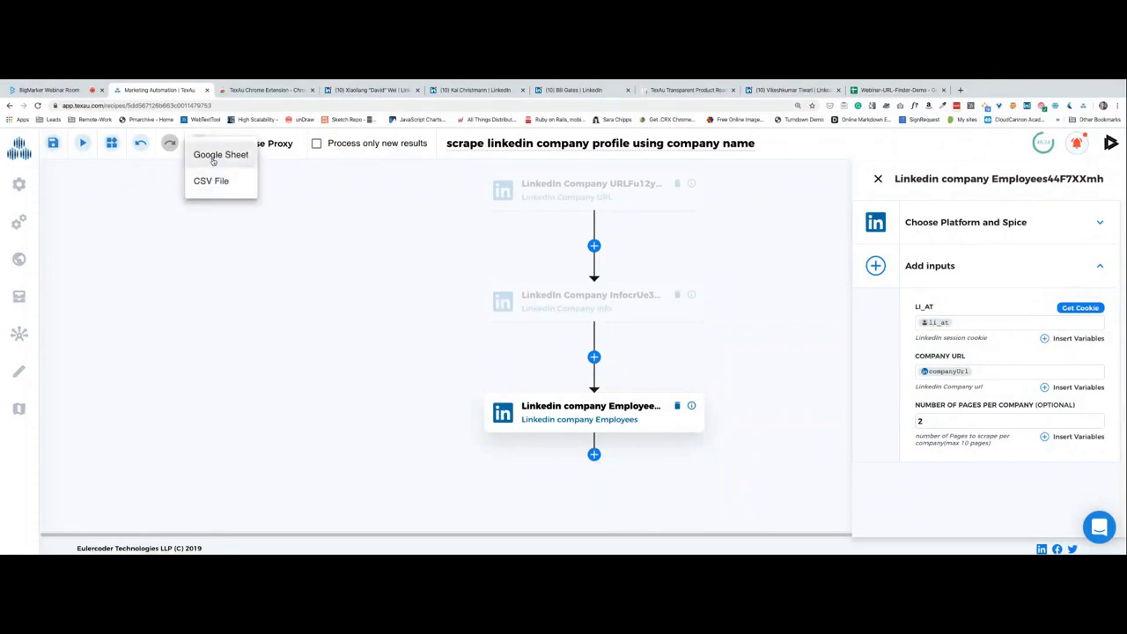
left_click(216, 155)
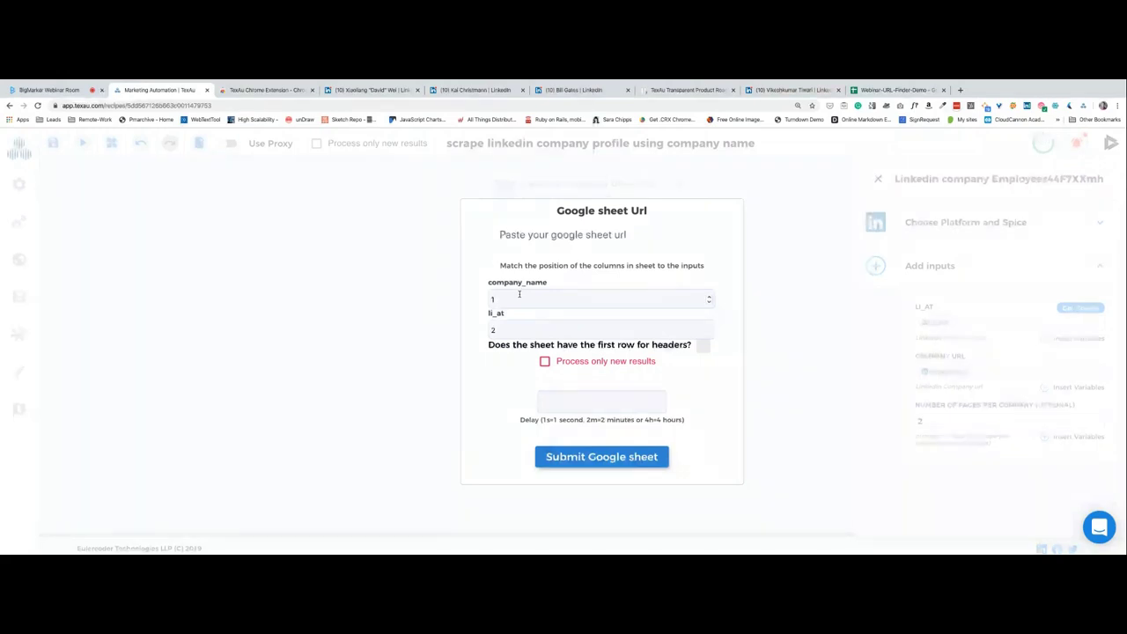
left_click(420, 359)
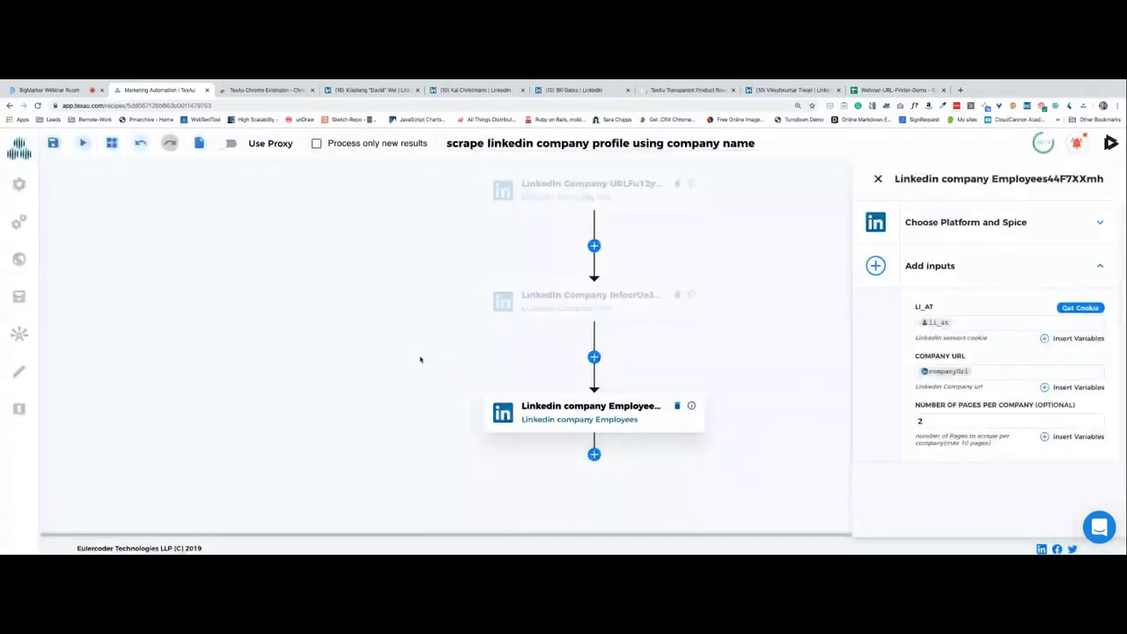
key("ctrl+shift+Tab")
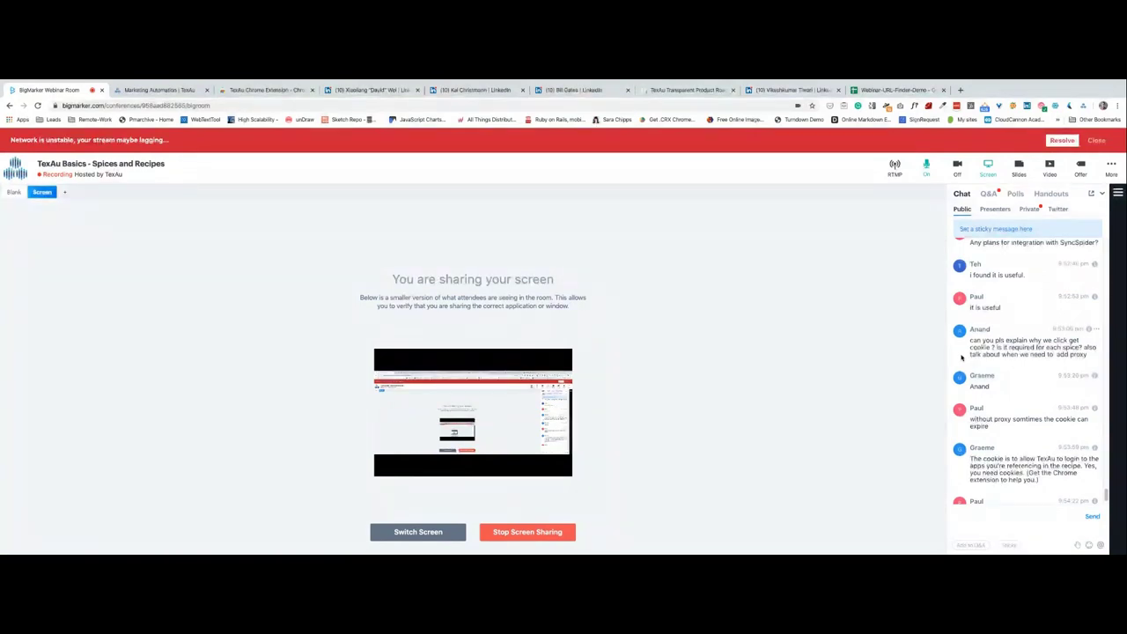
scroll(1042, 371, "down", 1)
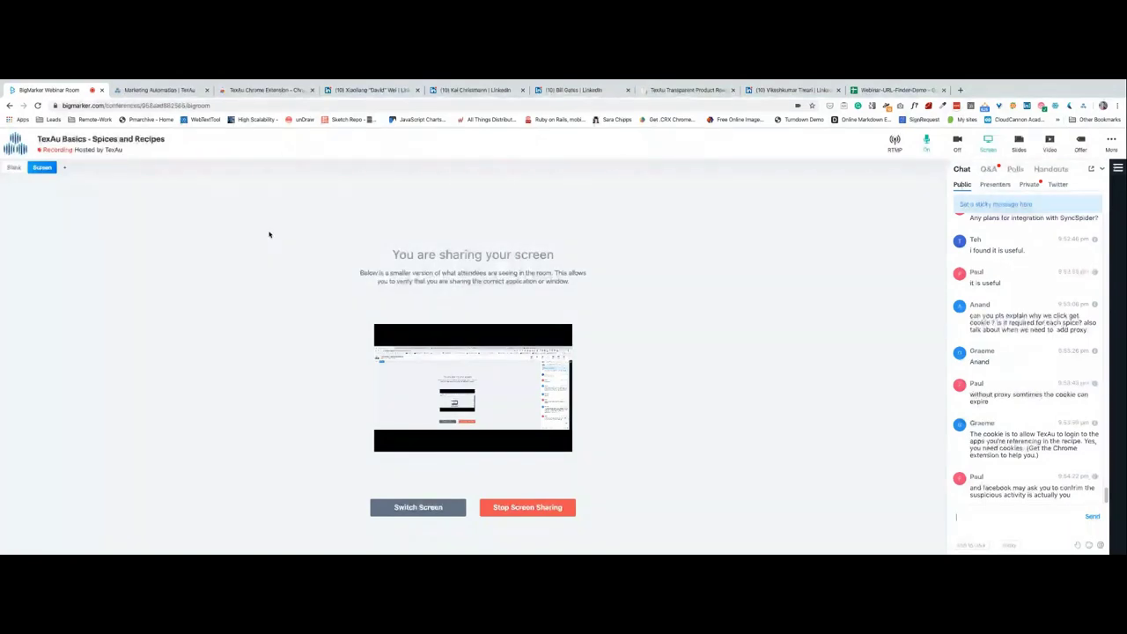
left_click(147, 90)
key("ctrl+shift+Tab")
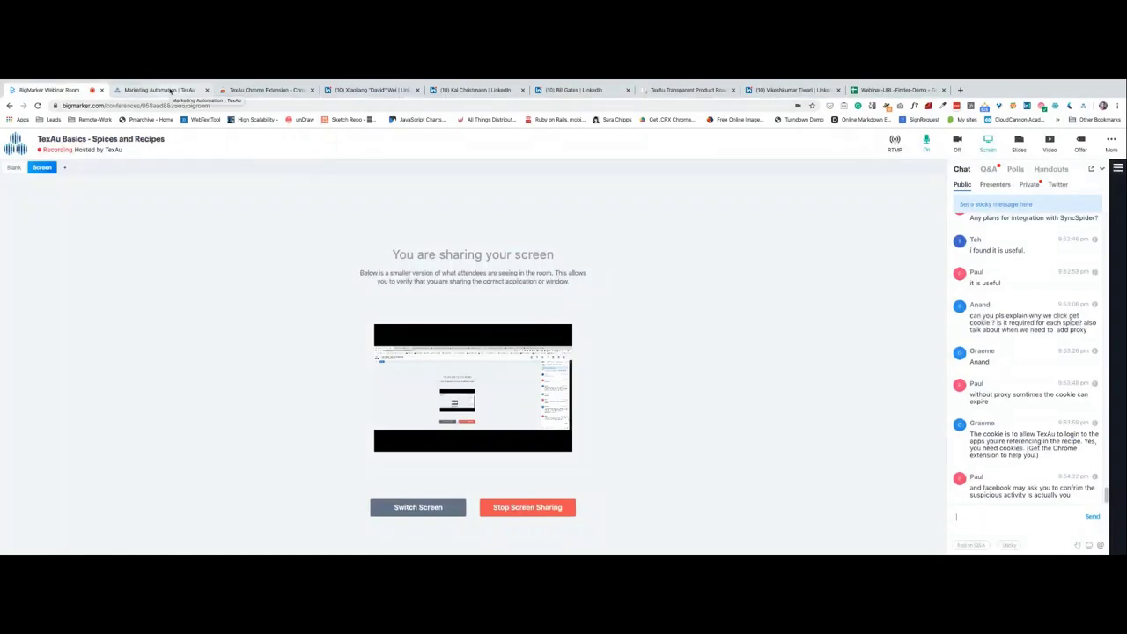
left_click(986, 511)
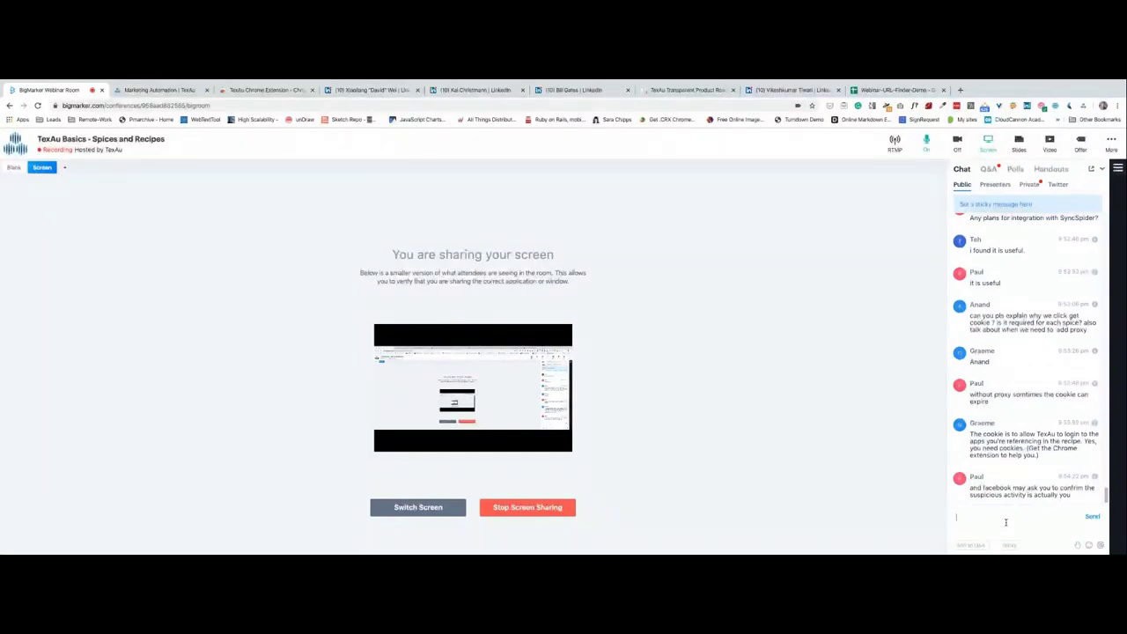
scroll(1009, 430, "up", 3)
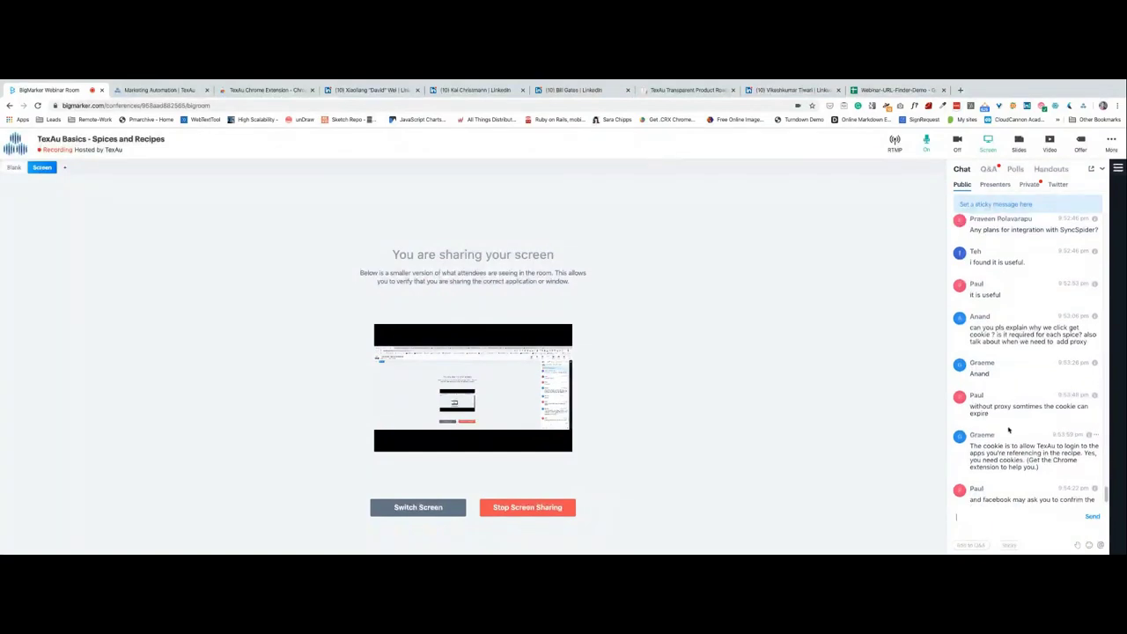
scroll(1009, 429, "down", 3)
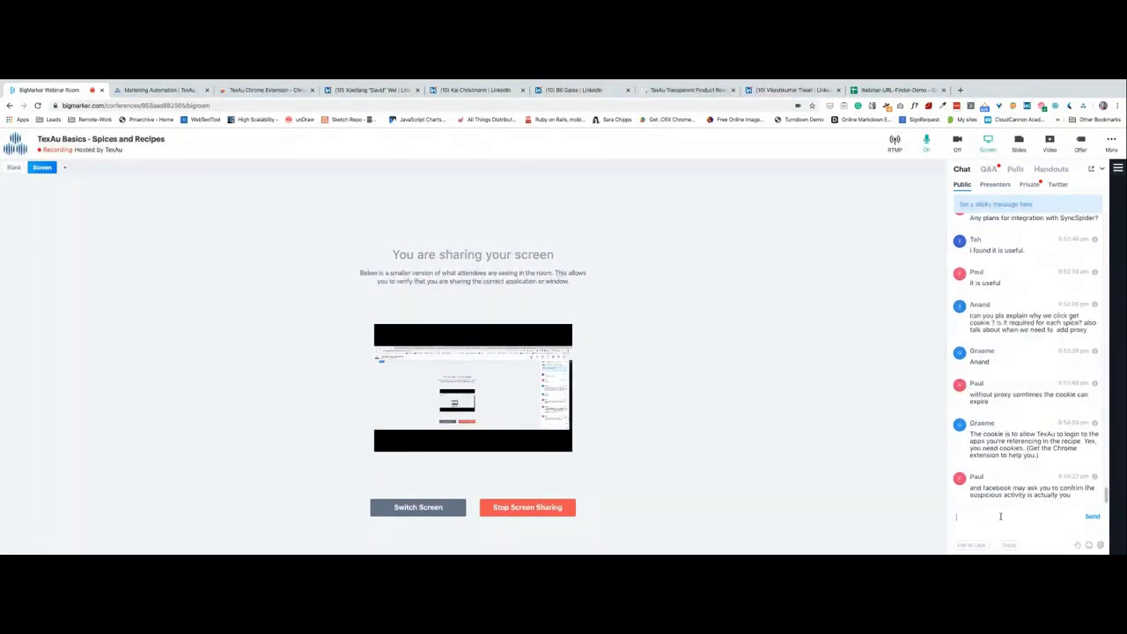
Add a Google Sheet spice from the Google Sheets platform after the LinkedIn company Employees step.
left_click(180, 89)
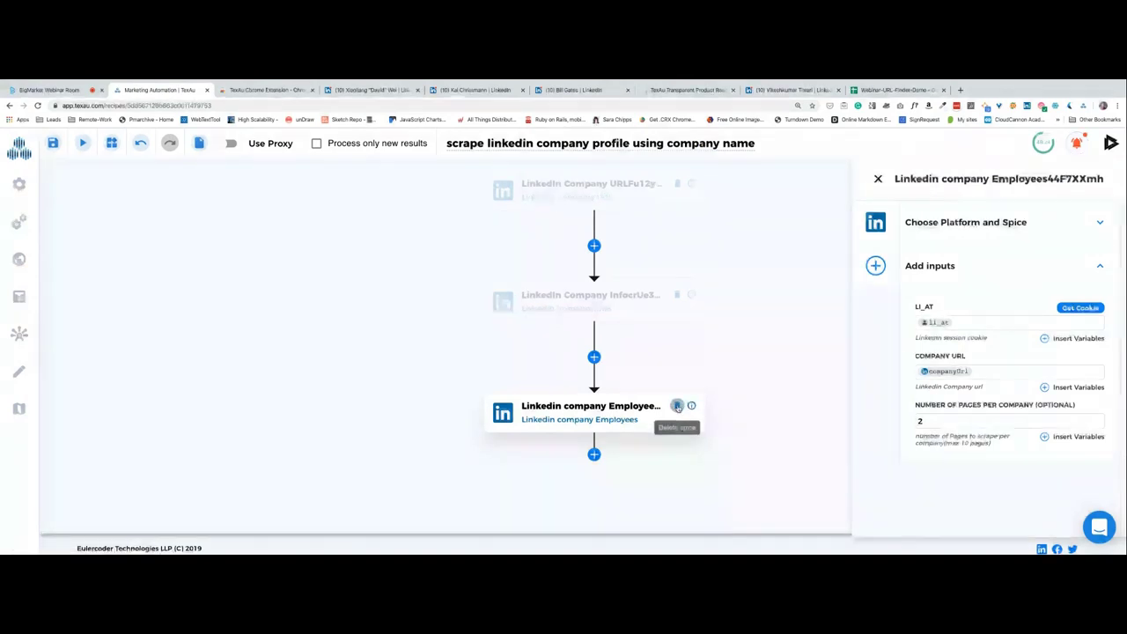
left_click(595, 455)
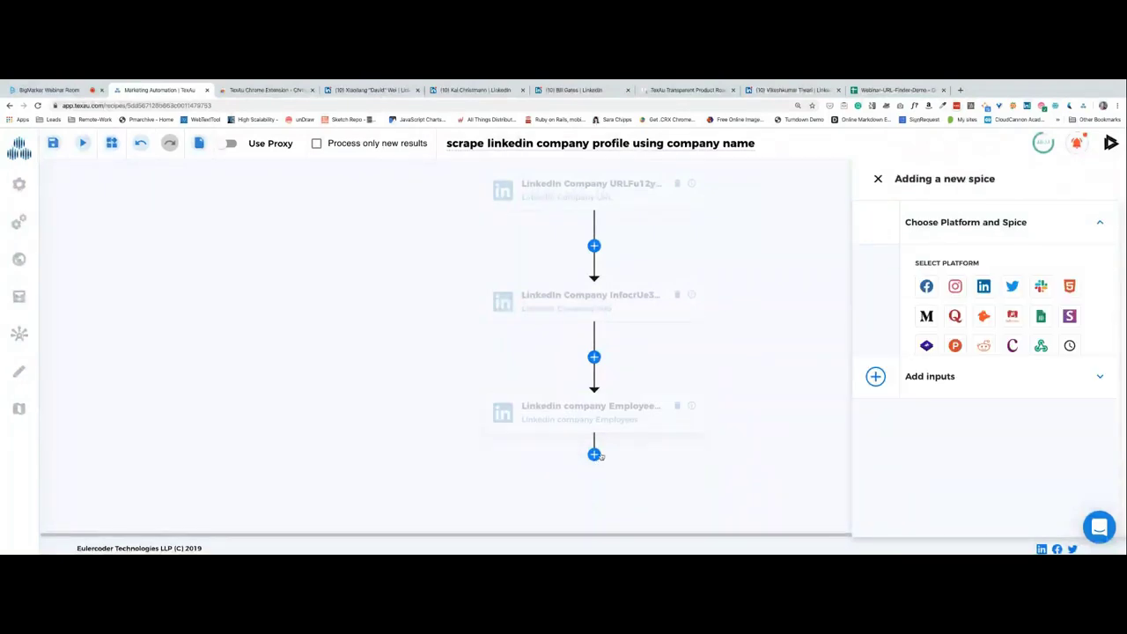
left_click(1041, 315)
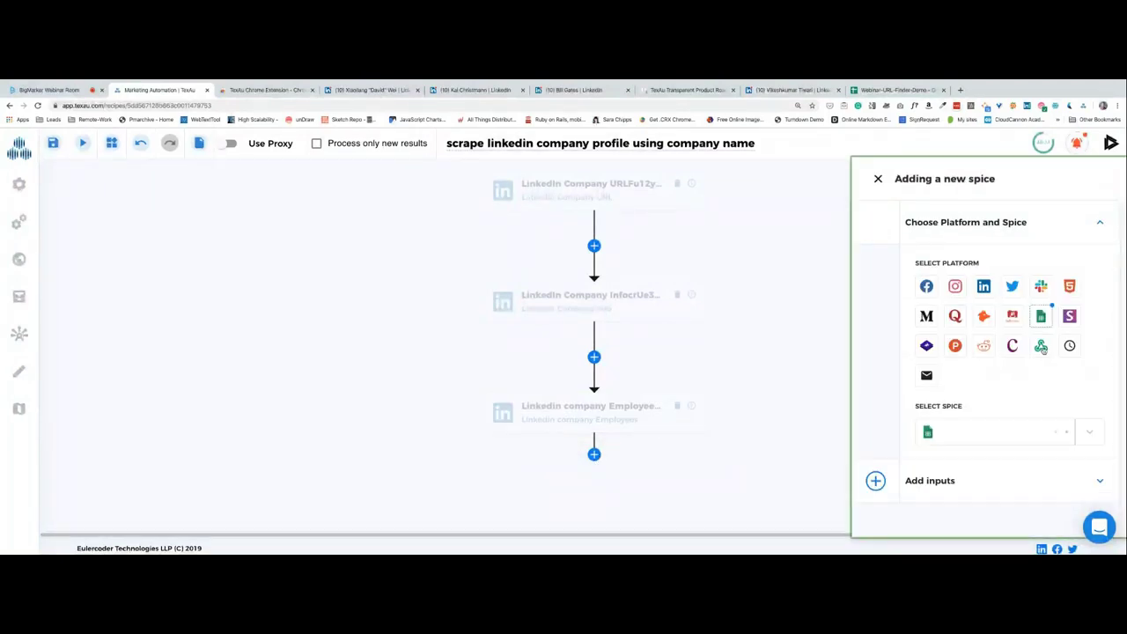
left_click(973, 435)
left_click(968, 462)
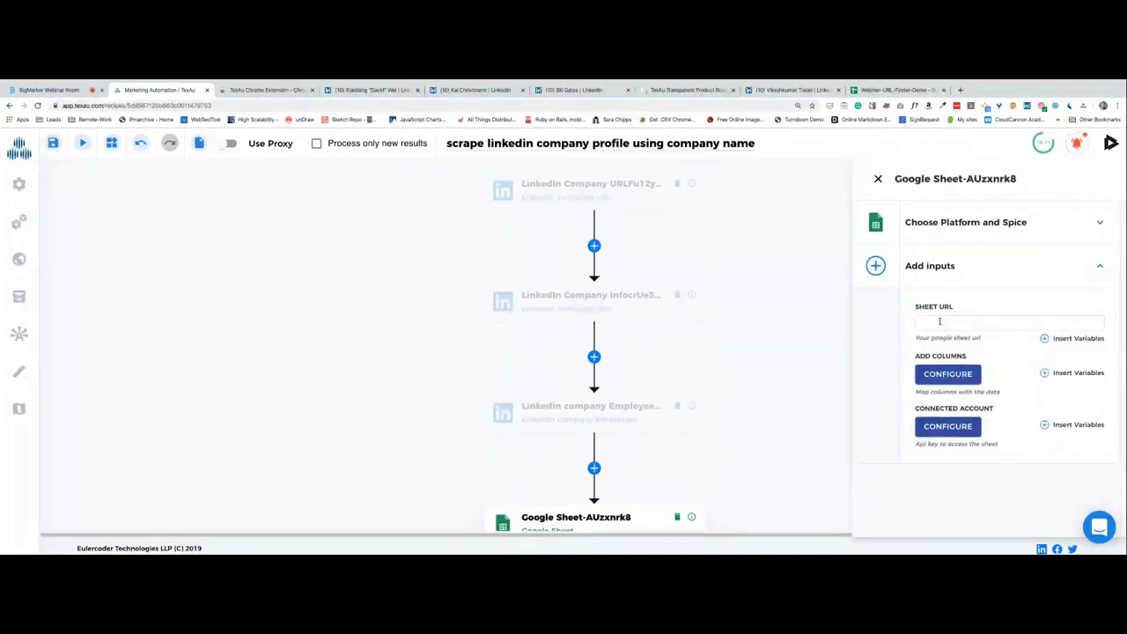
left_click(891, 90)
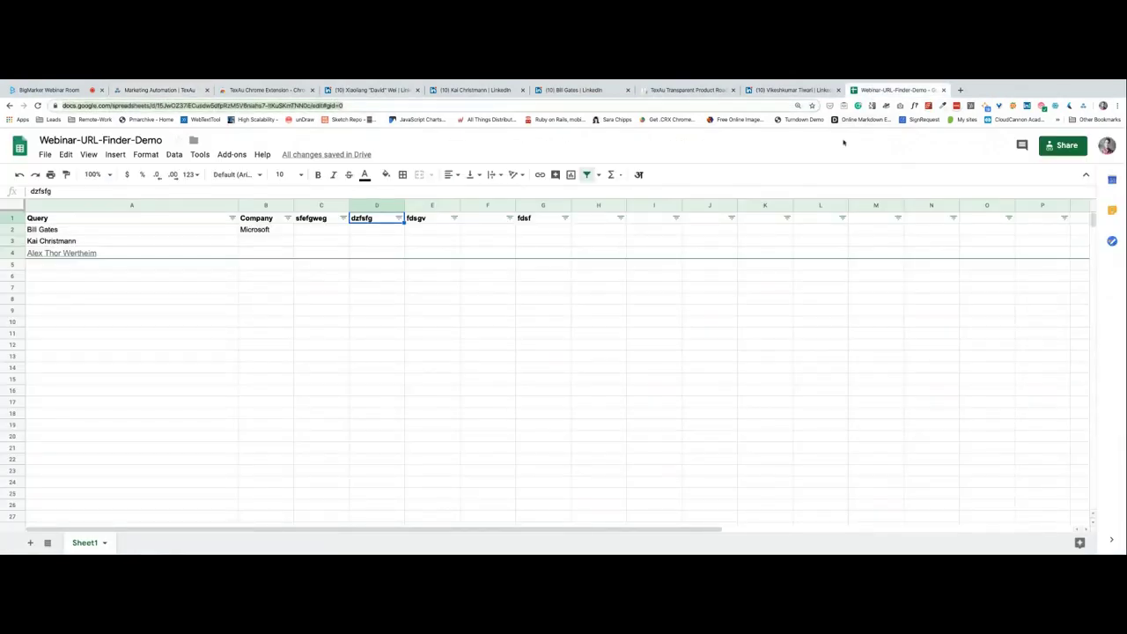
Share Webinar-URL-Finder-Demo as 'Anyone with the link can edit' and copy its link.
left_click(1063, 145)
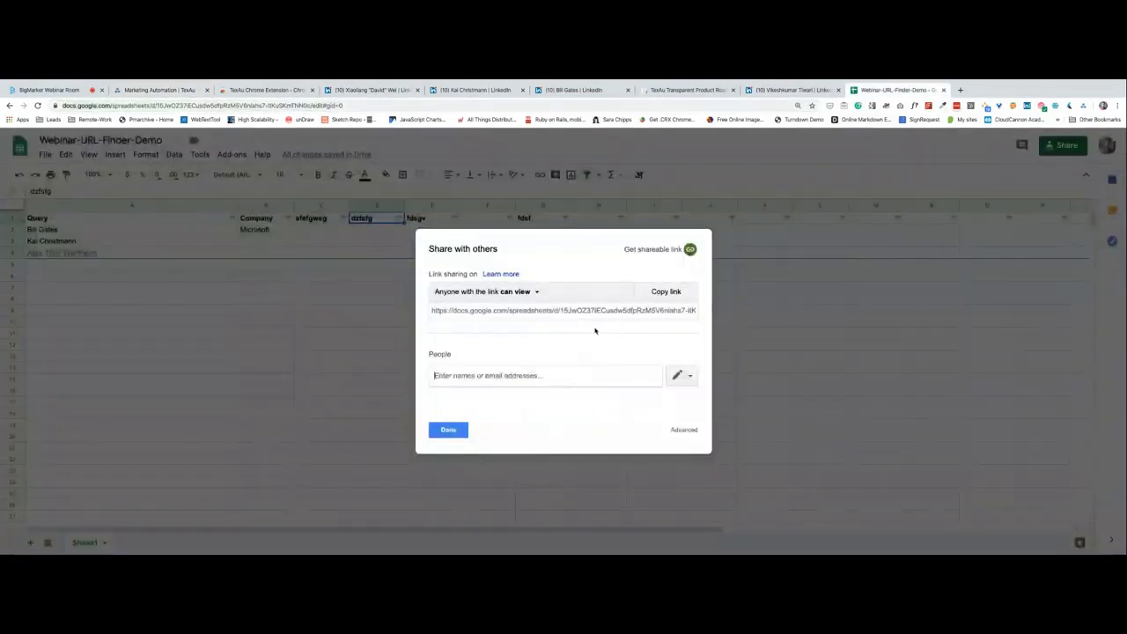
left_click(534, 294)
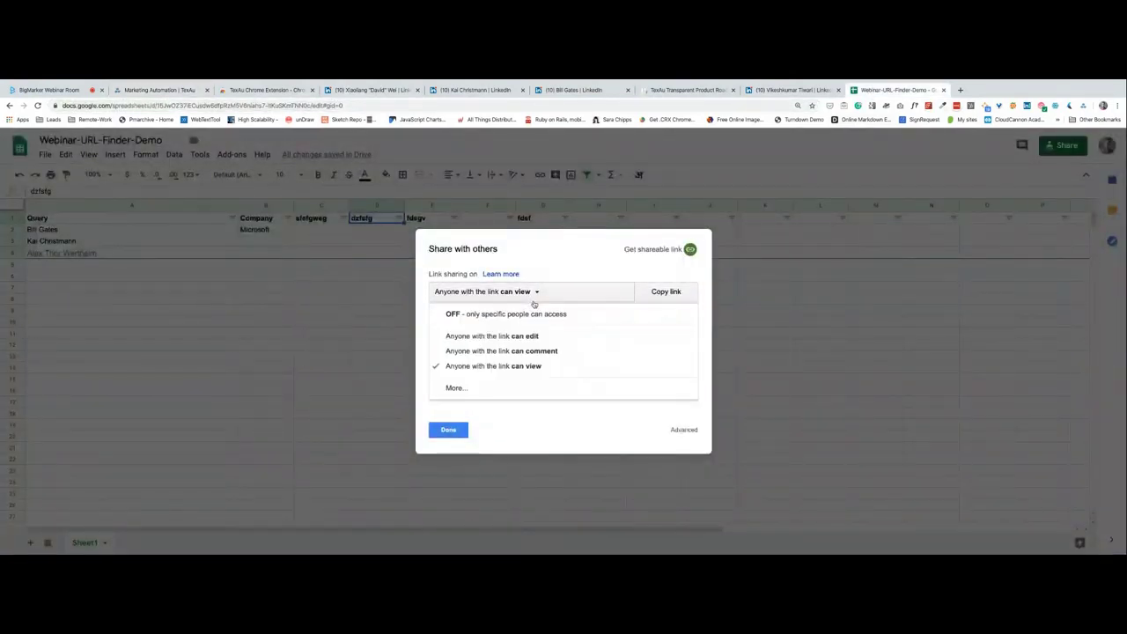
left_click(533, 339)
left_click(656, 291)
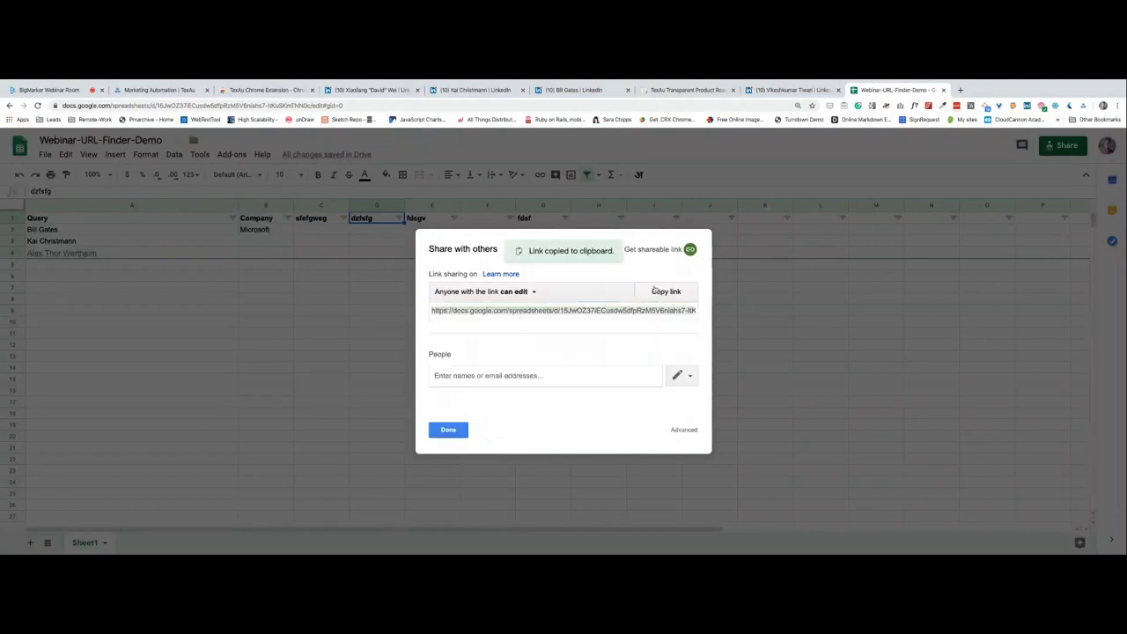
Paste the copied spreadsheet link into the Google Sheet step's SHEET URL.
key("super+2")
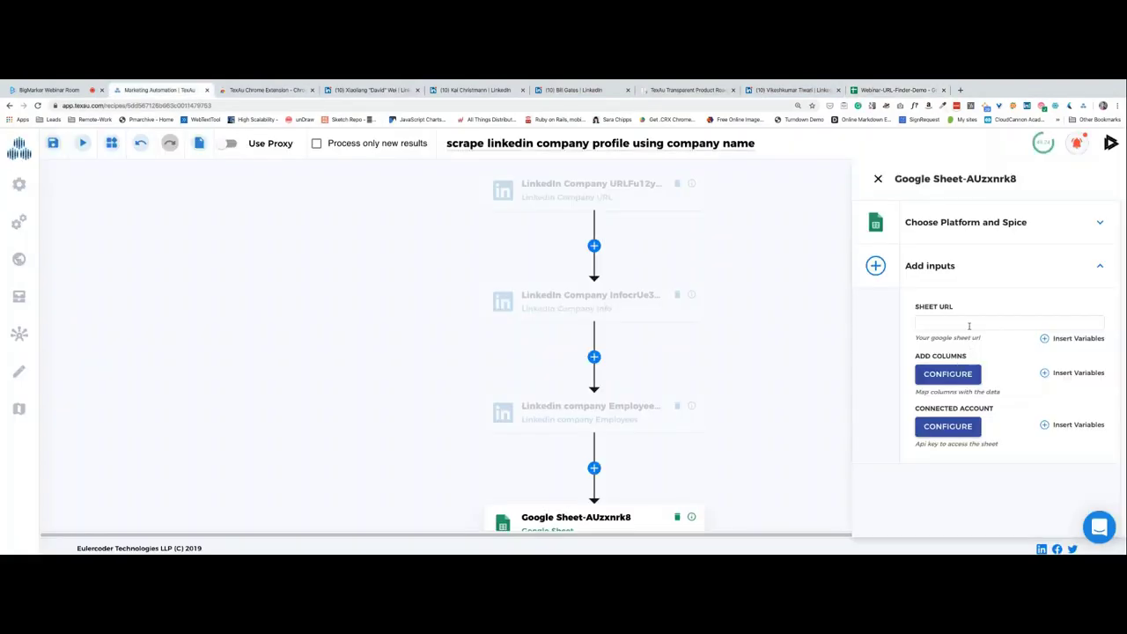
left_click(968, 324)
key("super+v")
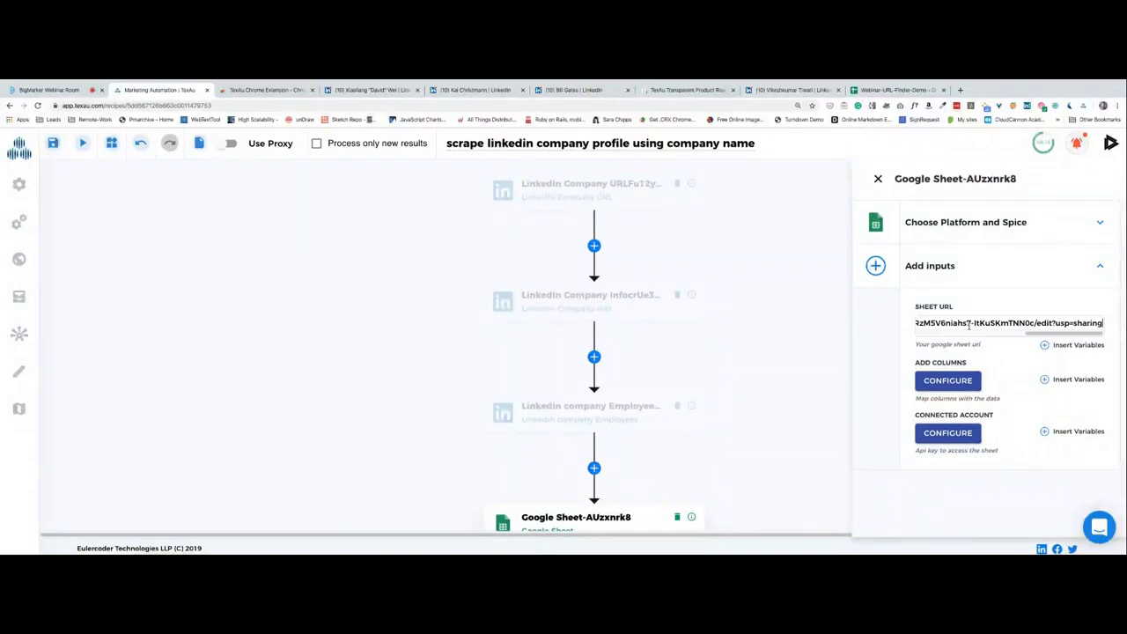
left_click(991, 348)
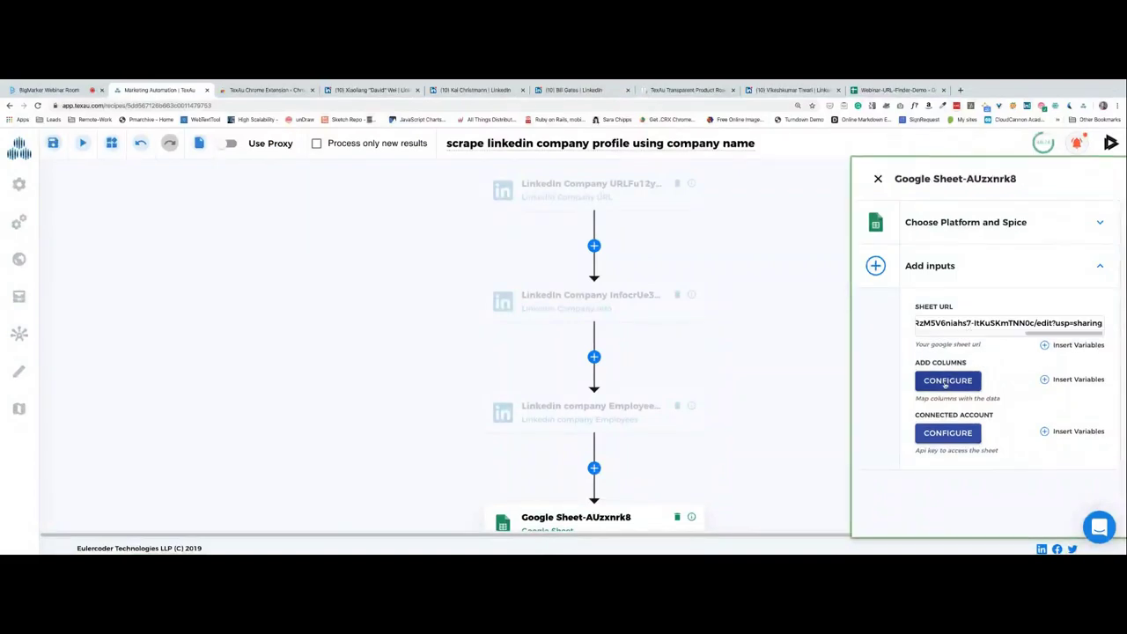
Map column 1 to query, checking the spreadsheet's column headers.
left_click(947, 381)
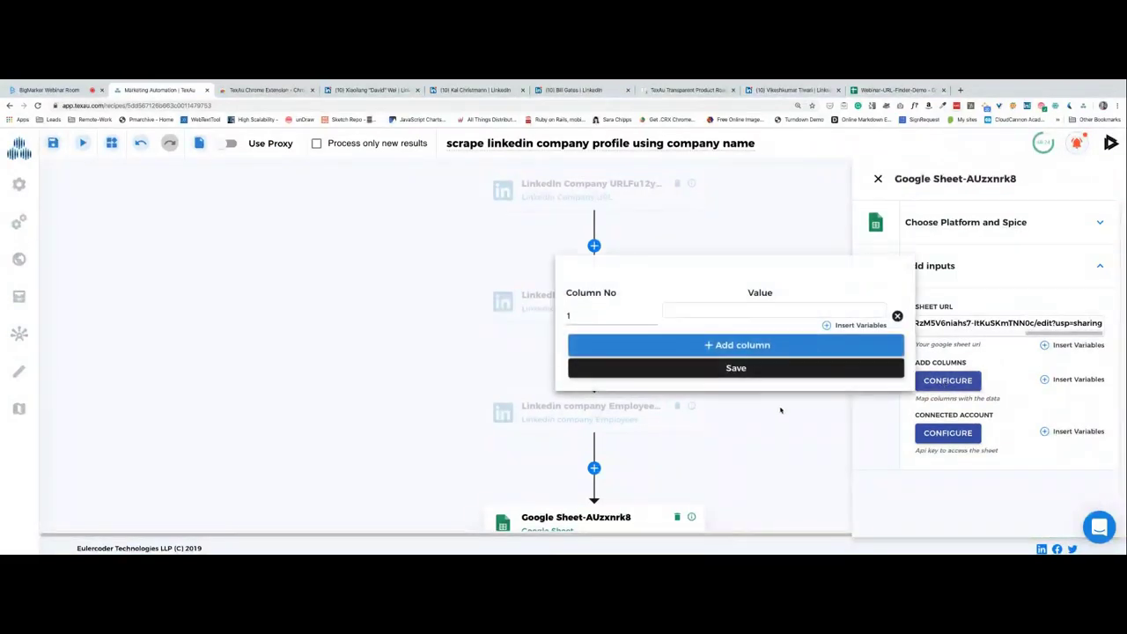
left_click(688, 310)
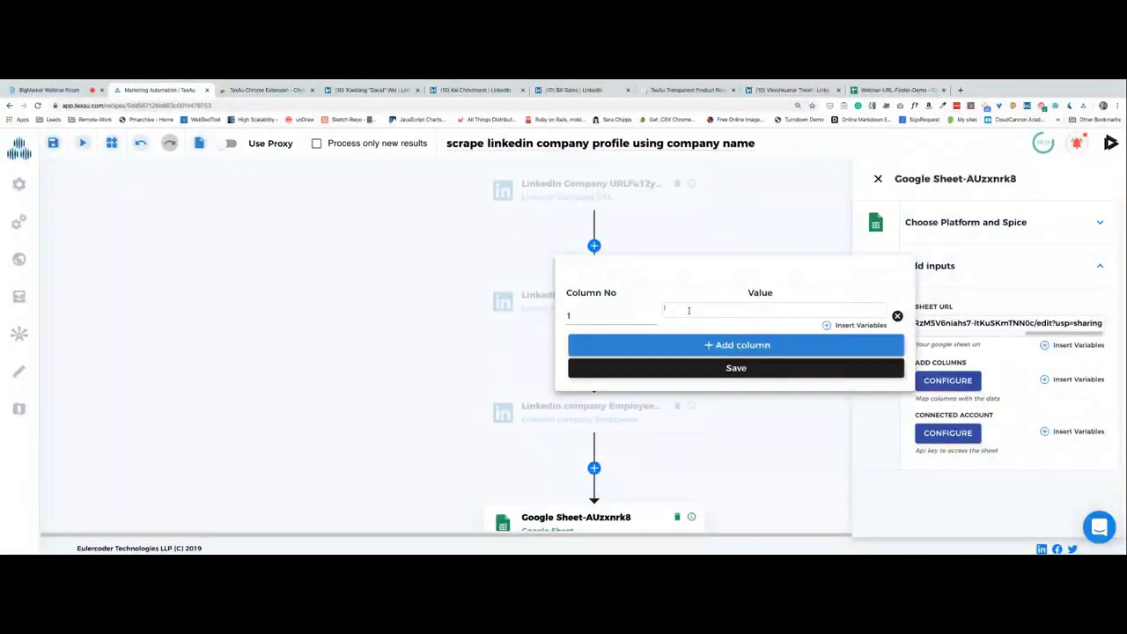
type("qu")
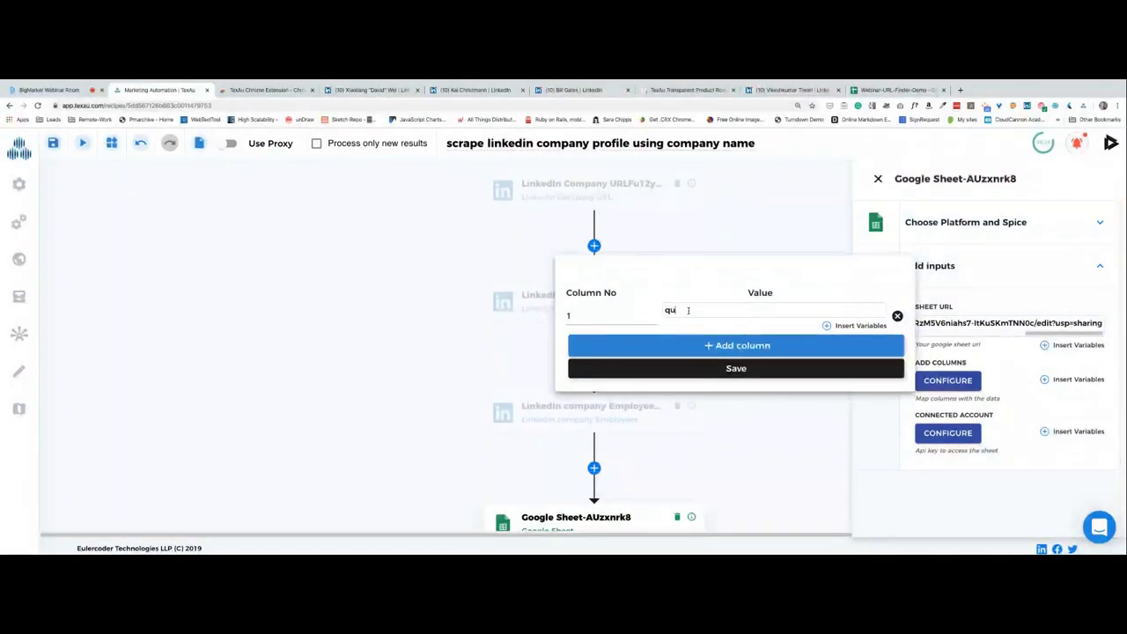
type("ery")
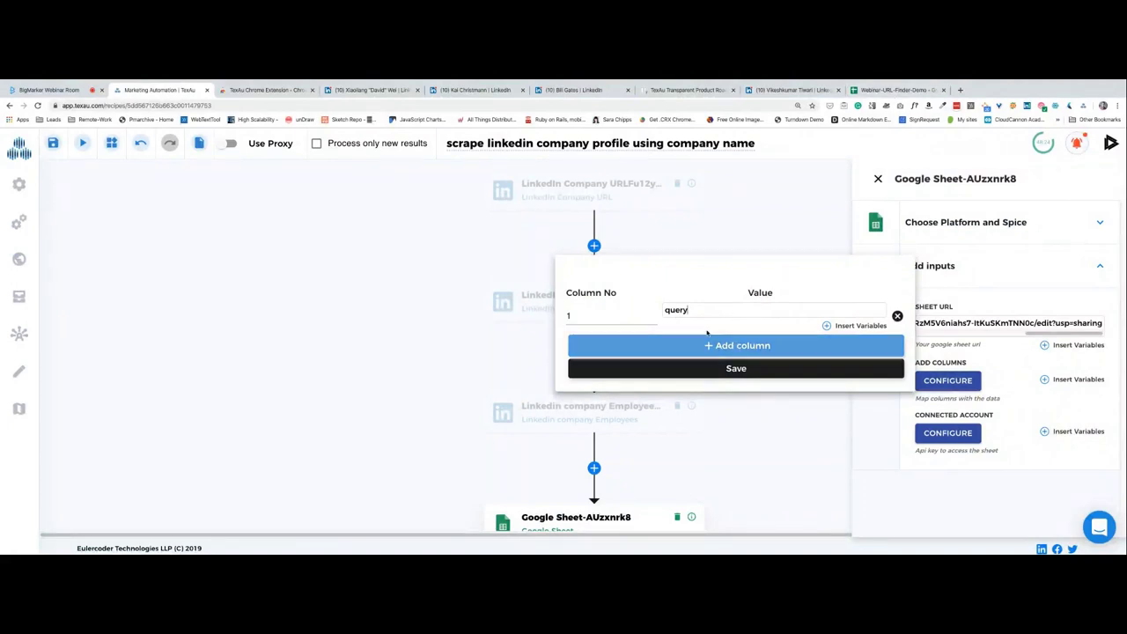
left_click(893, 90)
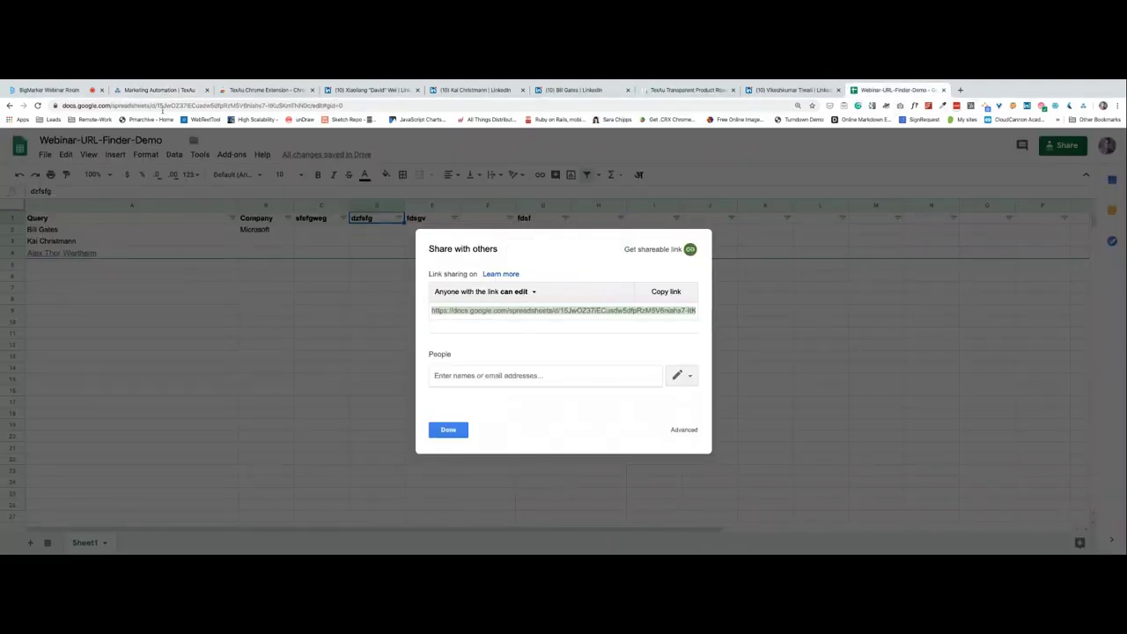
left_click(160, 90)
Add column 2 as full name and column 3 as fdsf, then save the mappings.
left_click(656, 346)
left_click(617, 351)
type("2")
left_click(711, 346)
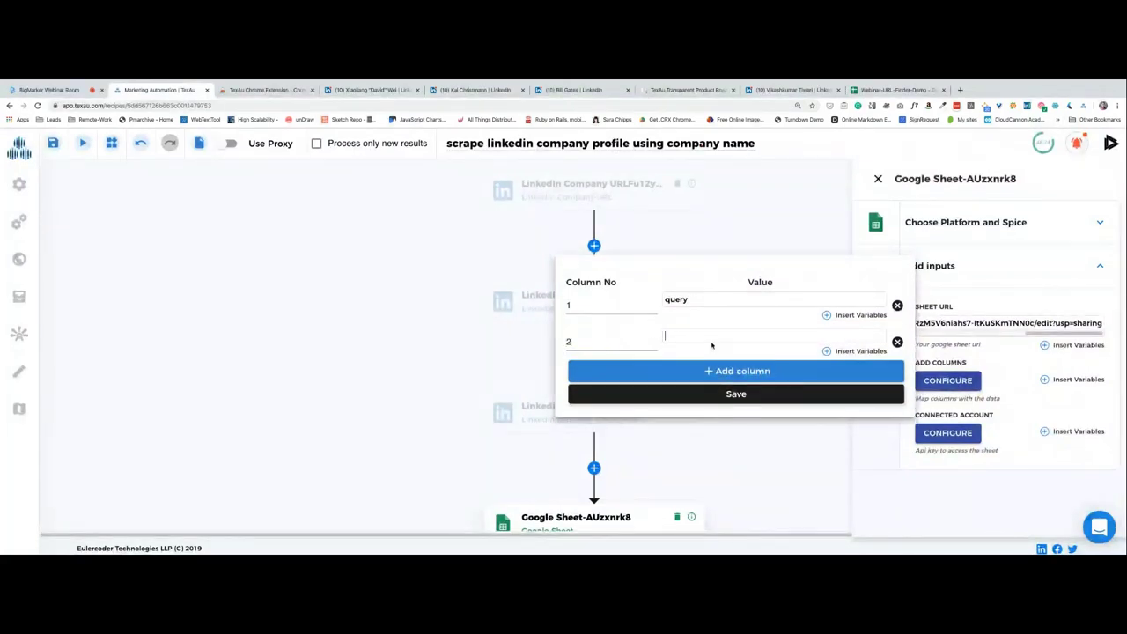
type("full name")
left_click(669, 371)
left_click(566, 378)
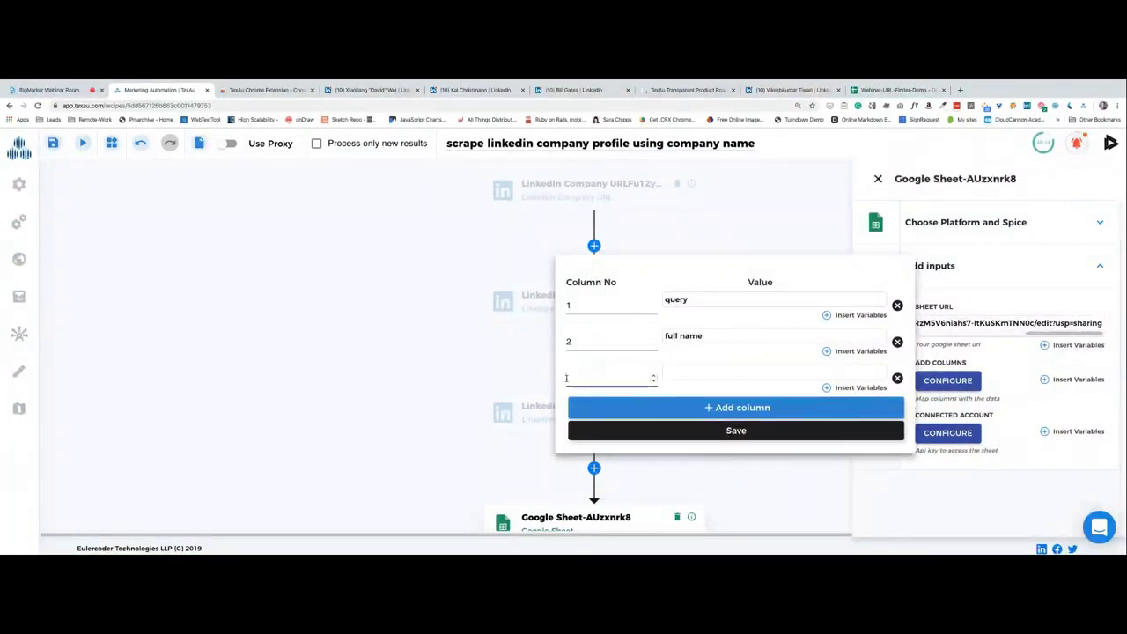
type("3")
left_click(667, 374)
type("fdsf")
left_click(737, 432)
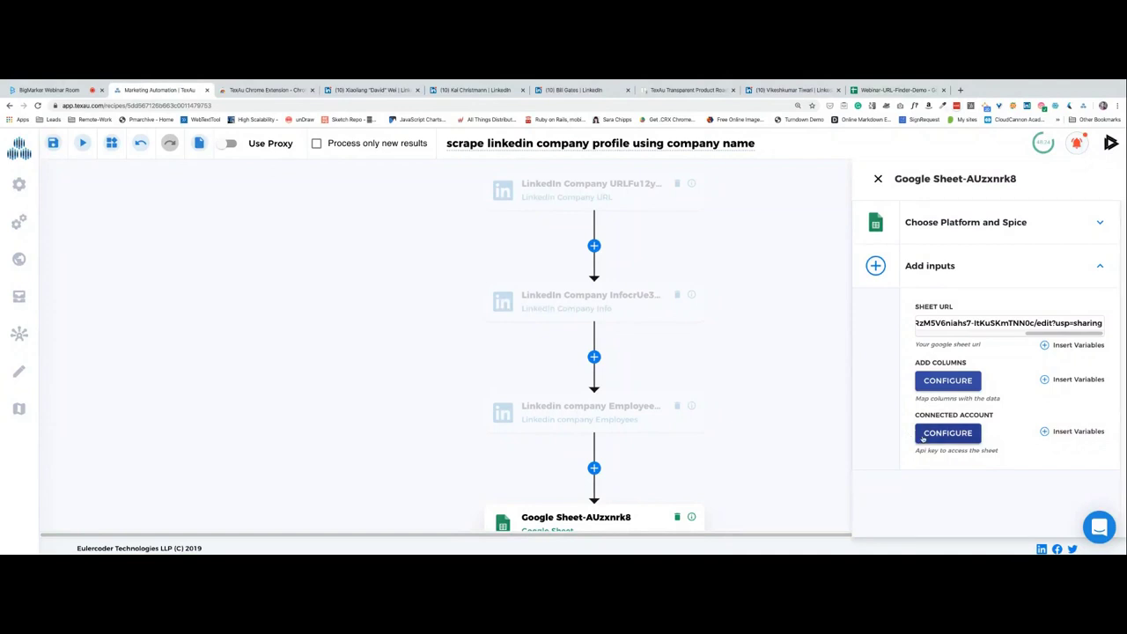
Connect the Google Sheet step to the first listed Google account, then return to BigMarker.
left_click(920, 432)
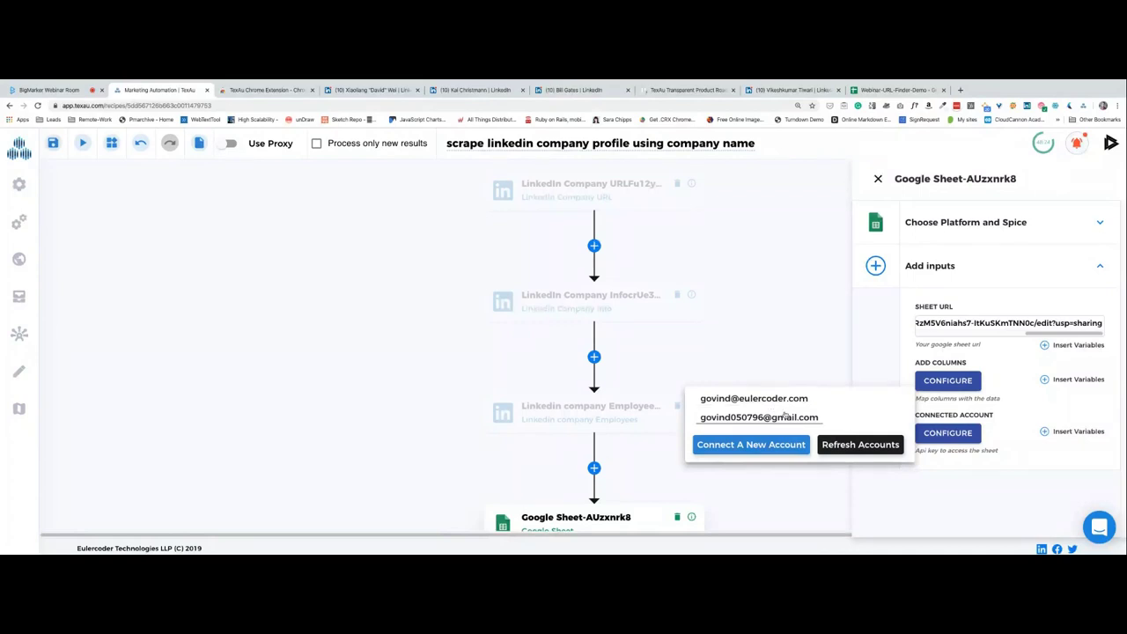
left_click(749, 403)
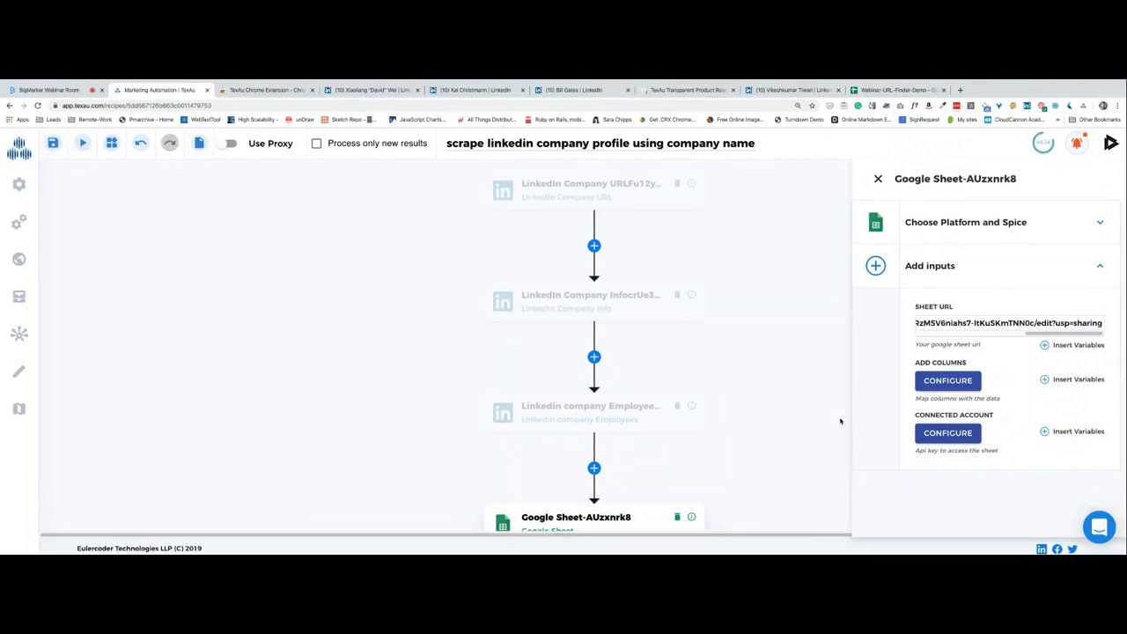
scroll(840, 421, "down", 2)
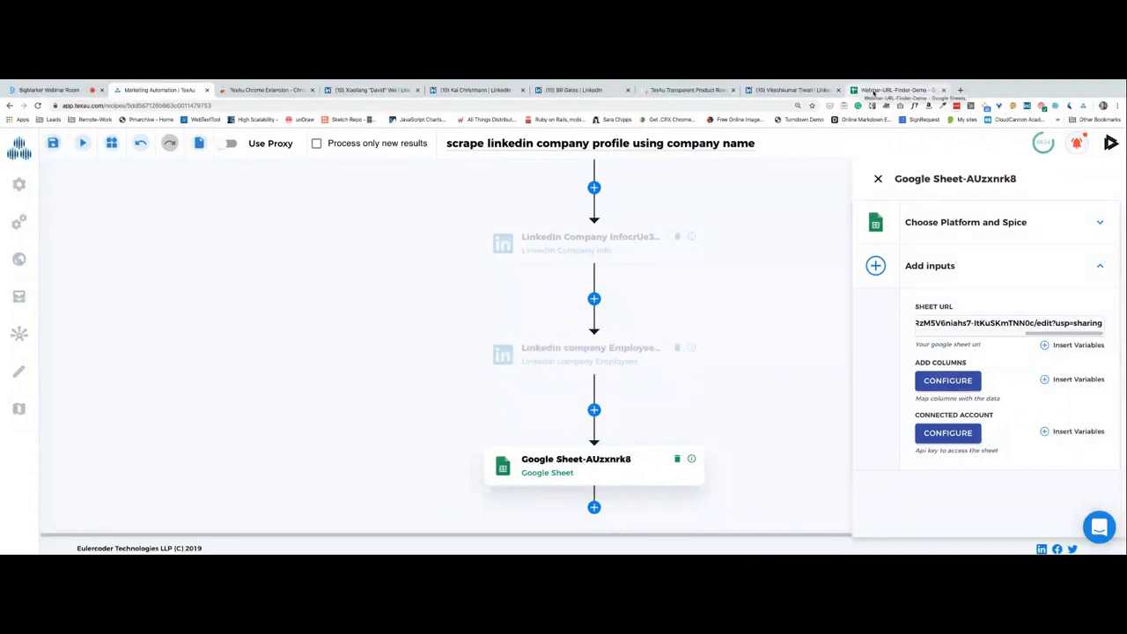
left_click_drag(1064, 334, 907, 333)
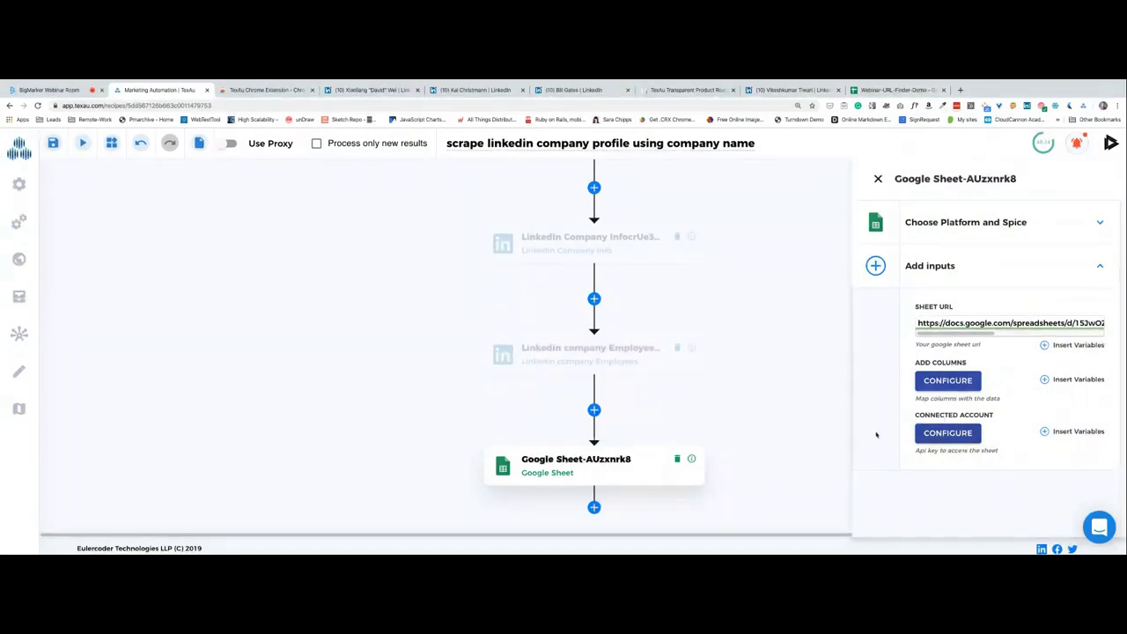
left_click(48, 89)
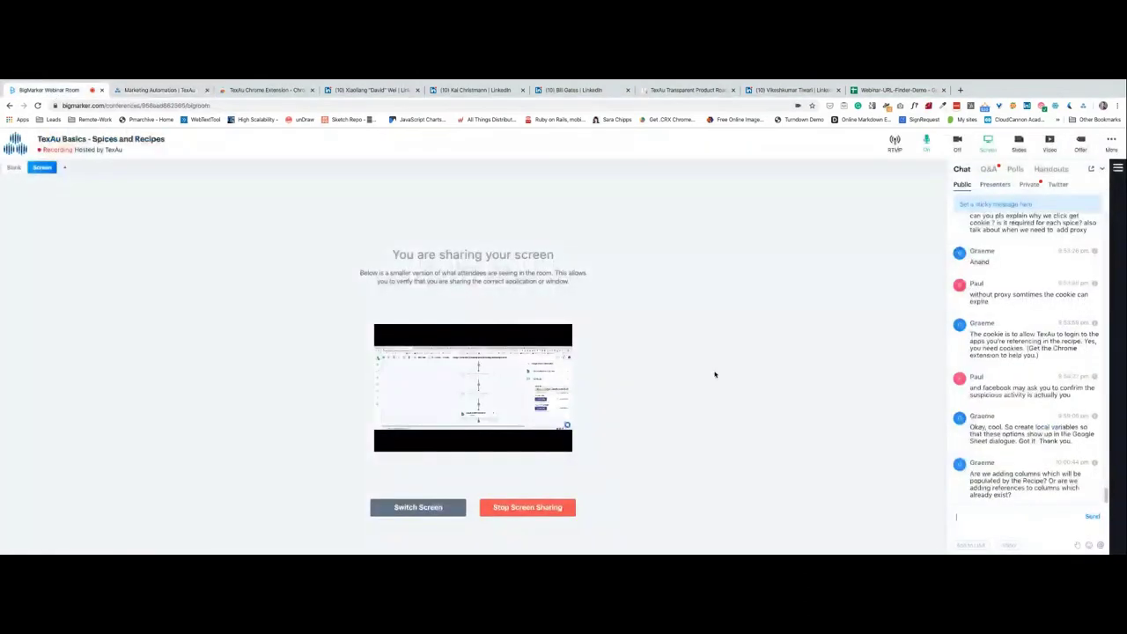
Focus the BigMarker chat box, then show the Webinar-URL-Finder-Demo sheet with its Share dialog dismissed.
left_click(1017, 509)
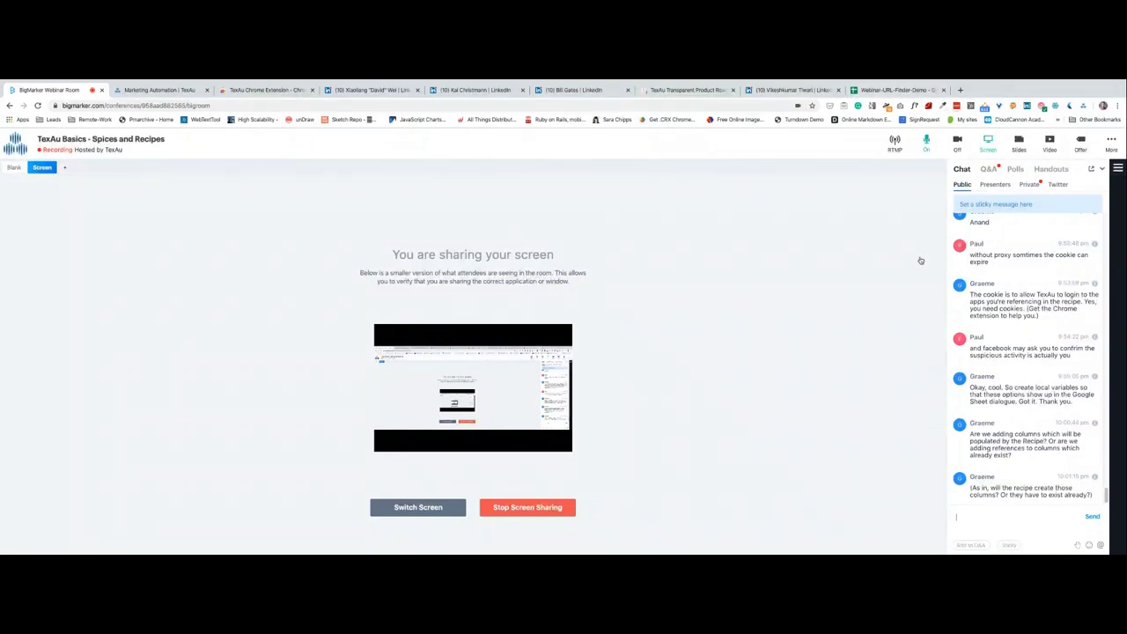
left_click(894, 90)
left_click(448, 430)
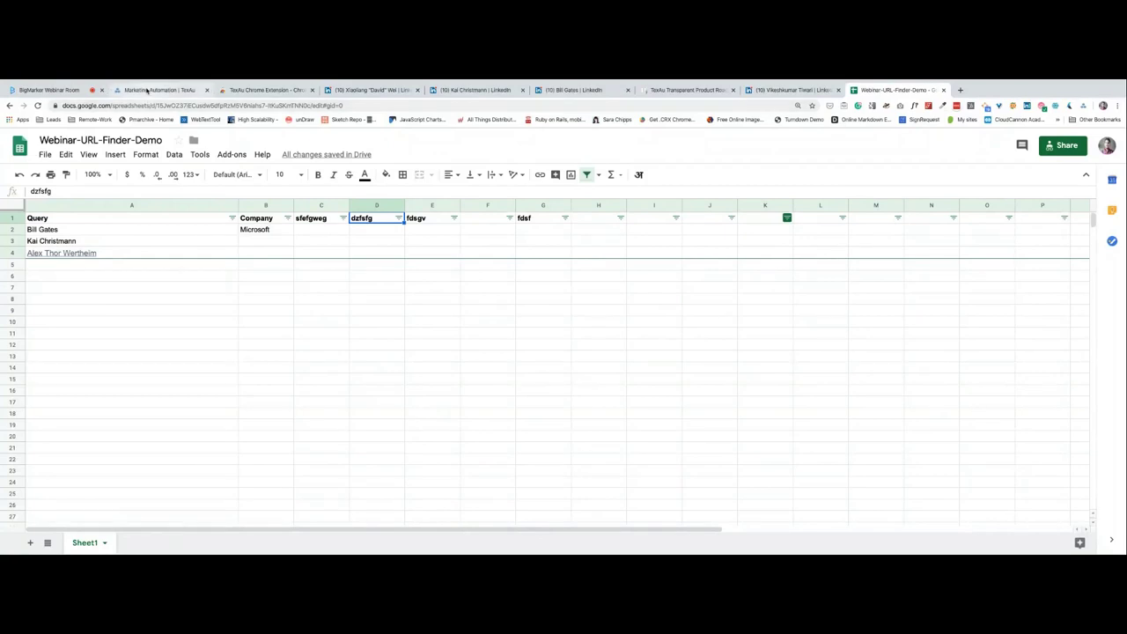
Return to TexAu and show its Spices catalogue, listing Email Verifier, Email Finder and Linkedin Jobs Extractor.
left_click(157, 89)
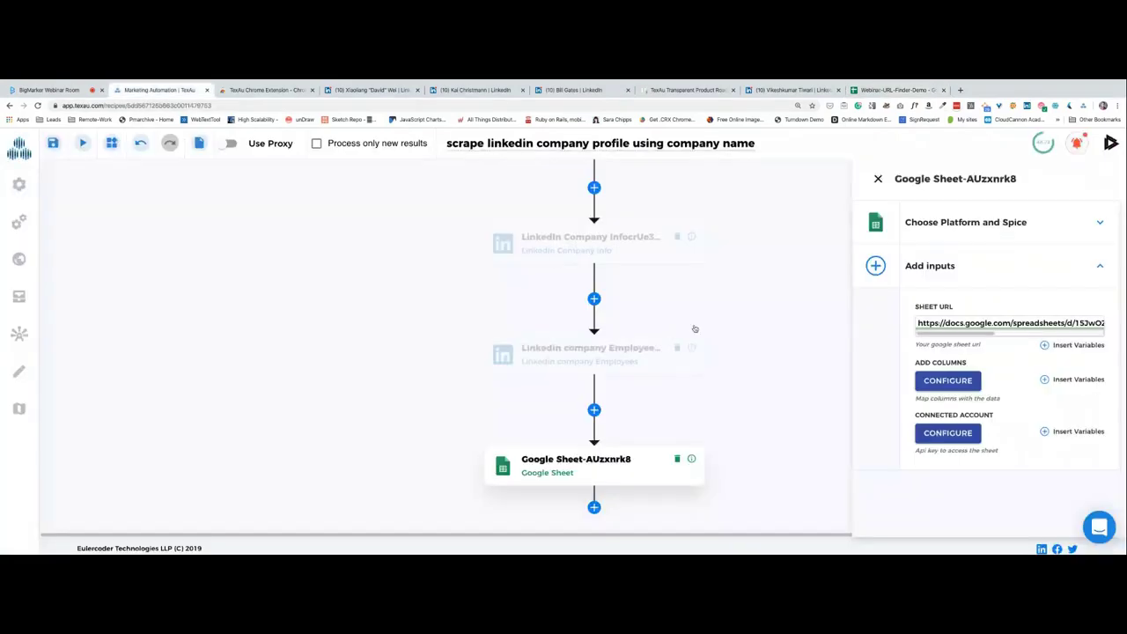
left_click(896, 89)
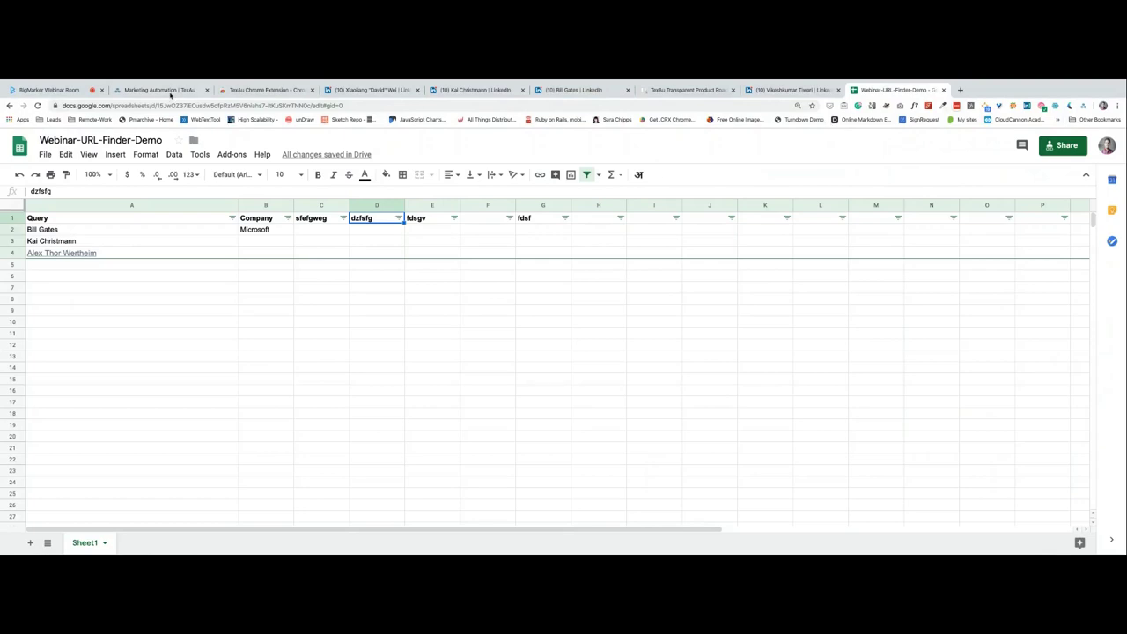
left_click(170, 92)
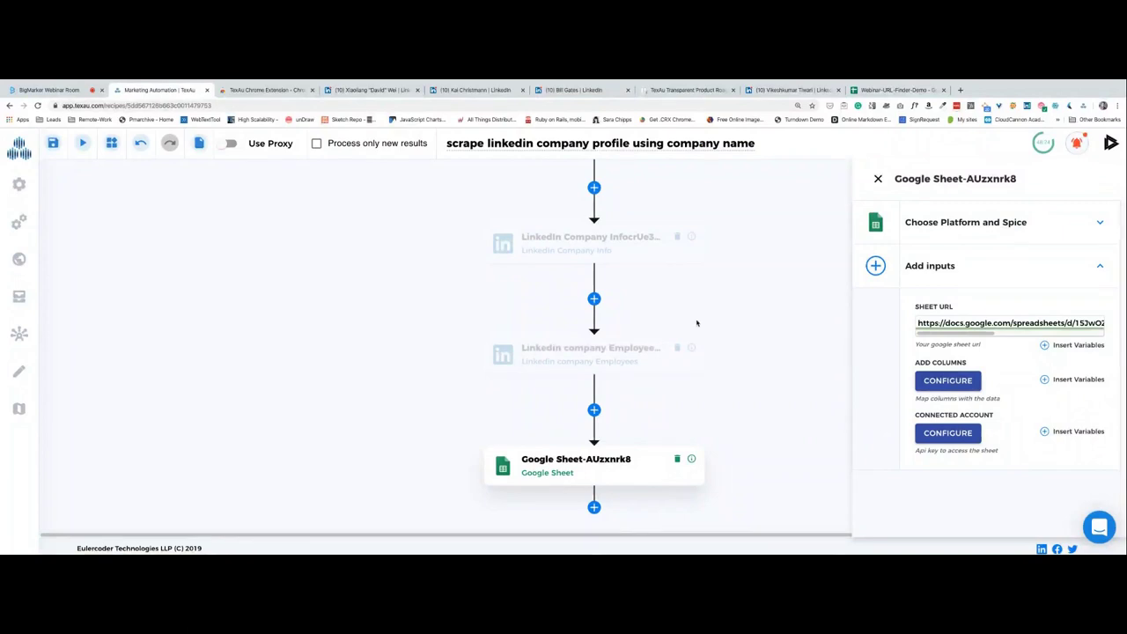
left_click(18, 184)
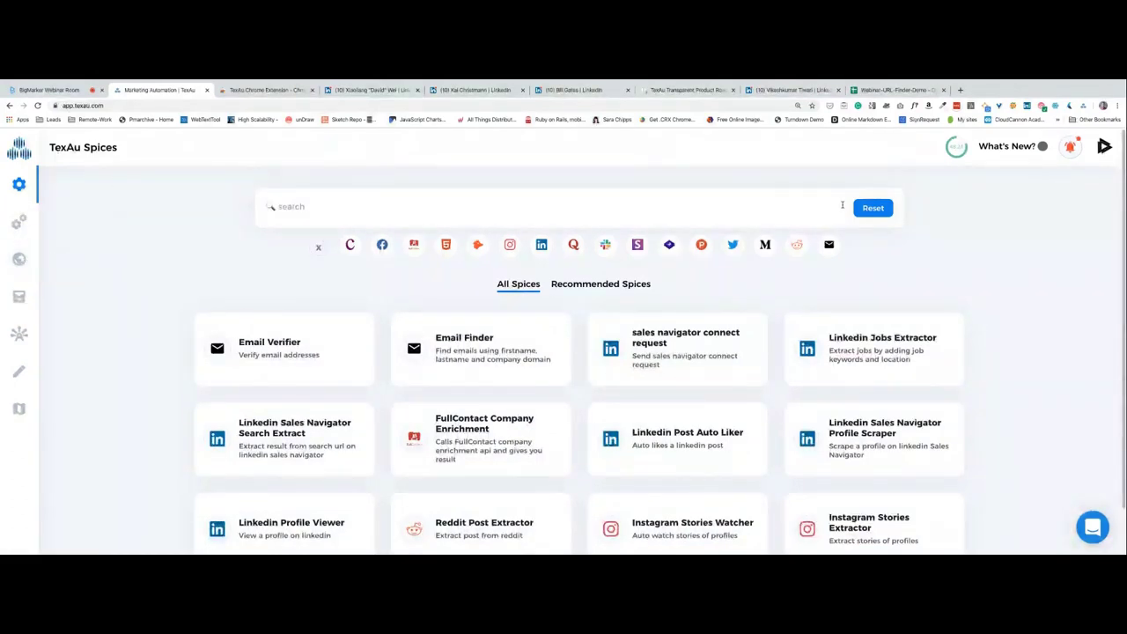
Review the TexAu Account page and usage limits, then go back to the BigMarker webinar room.
left_click(1105, 148)
left_click(1090, 208)
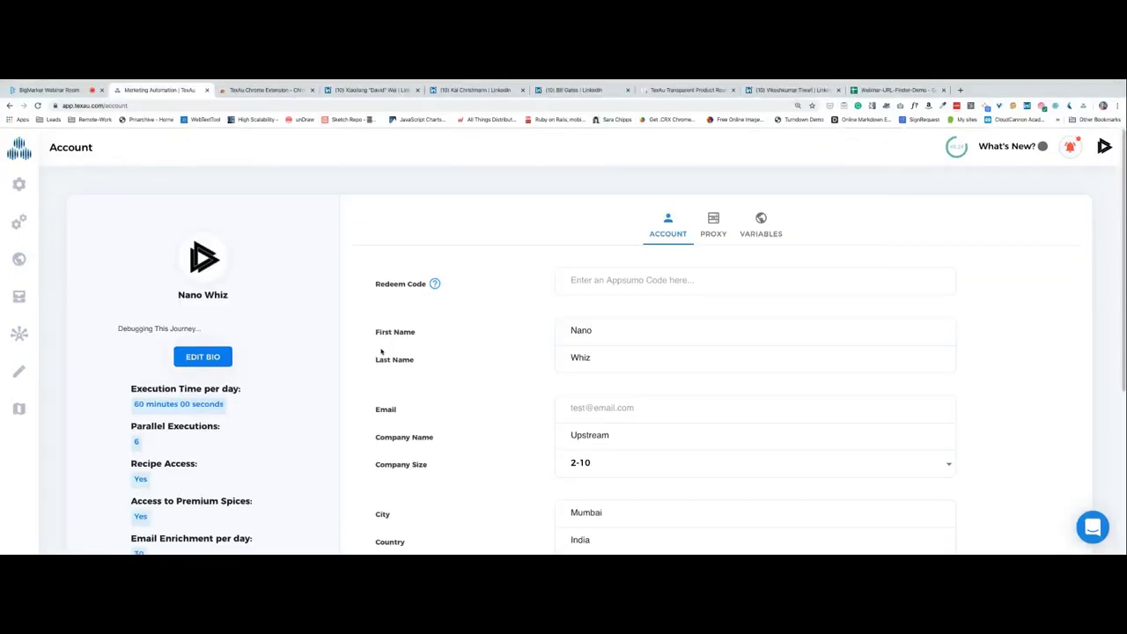
scroll(558, 290, "down", 3)
scroll(535, 310, "down", 3)
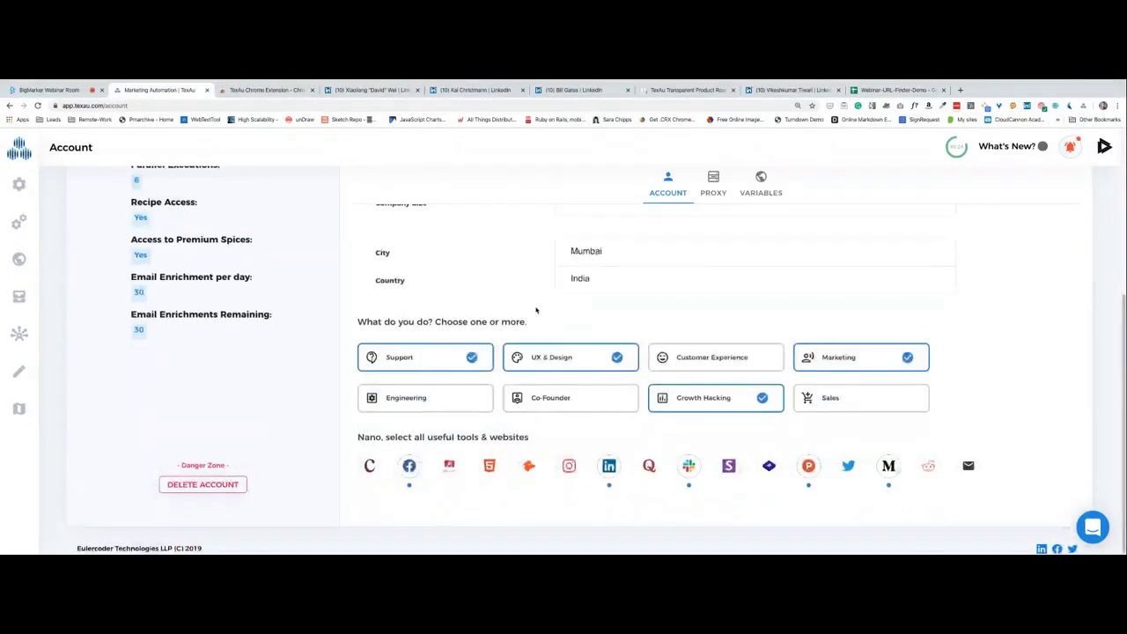
scroll(535, 310, "up", 6)
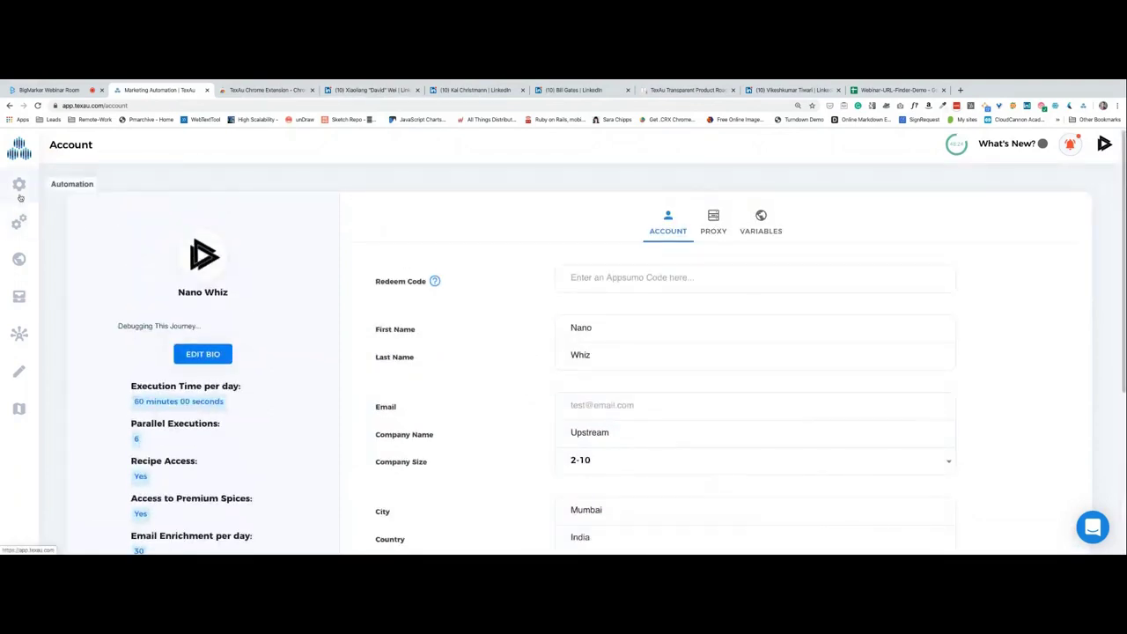
left_click(81, 216)
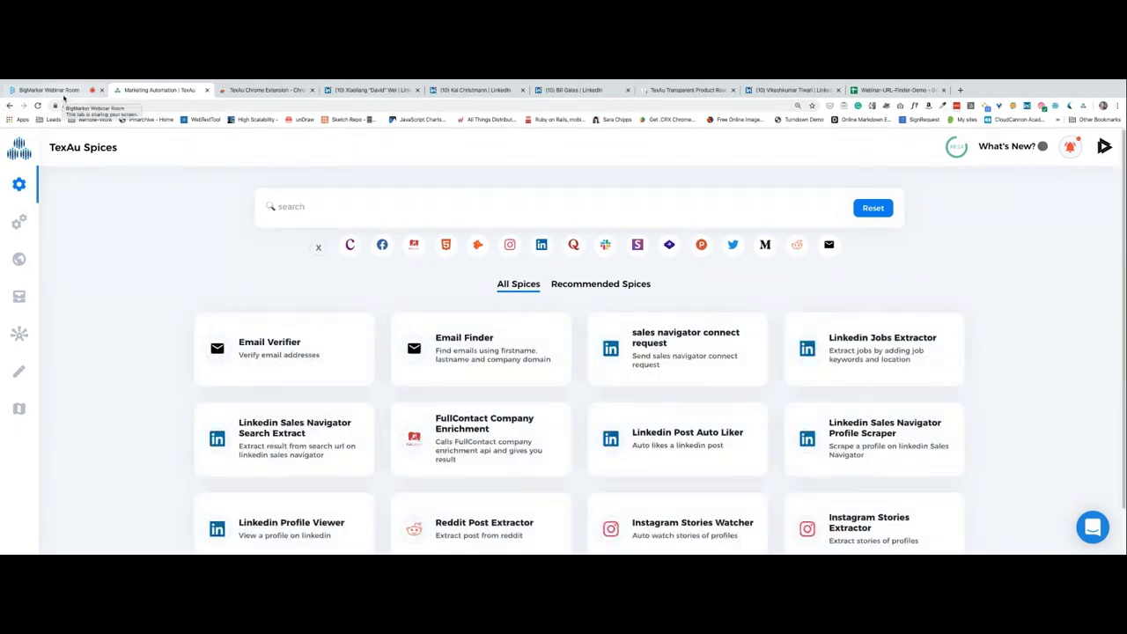
left_click(61, 92)
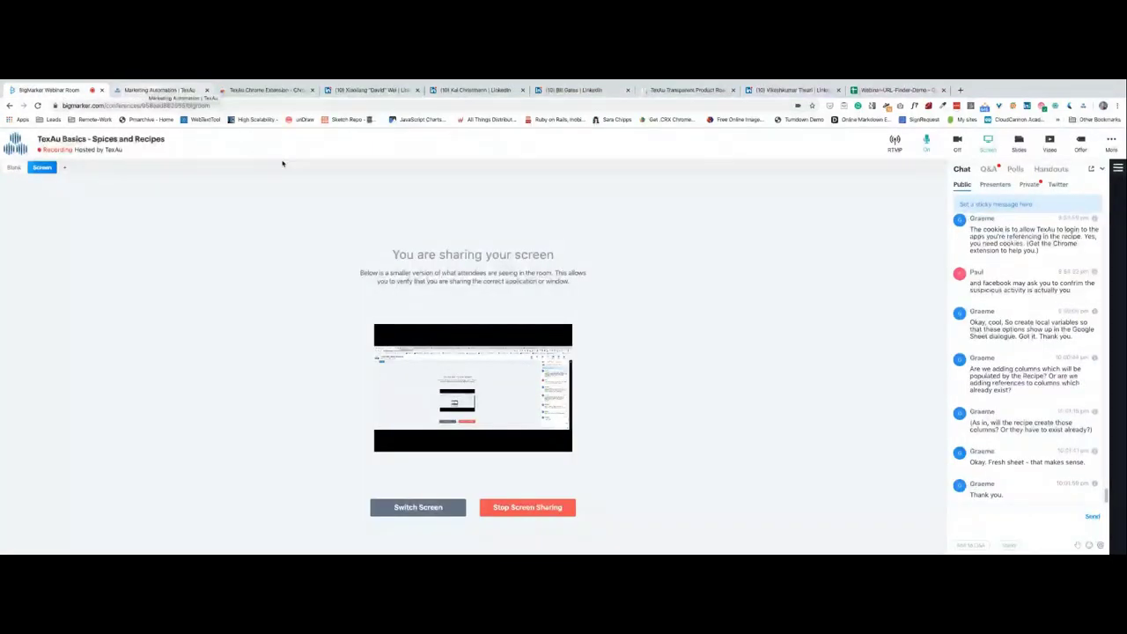
left_click(1007, 511)
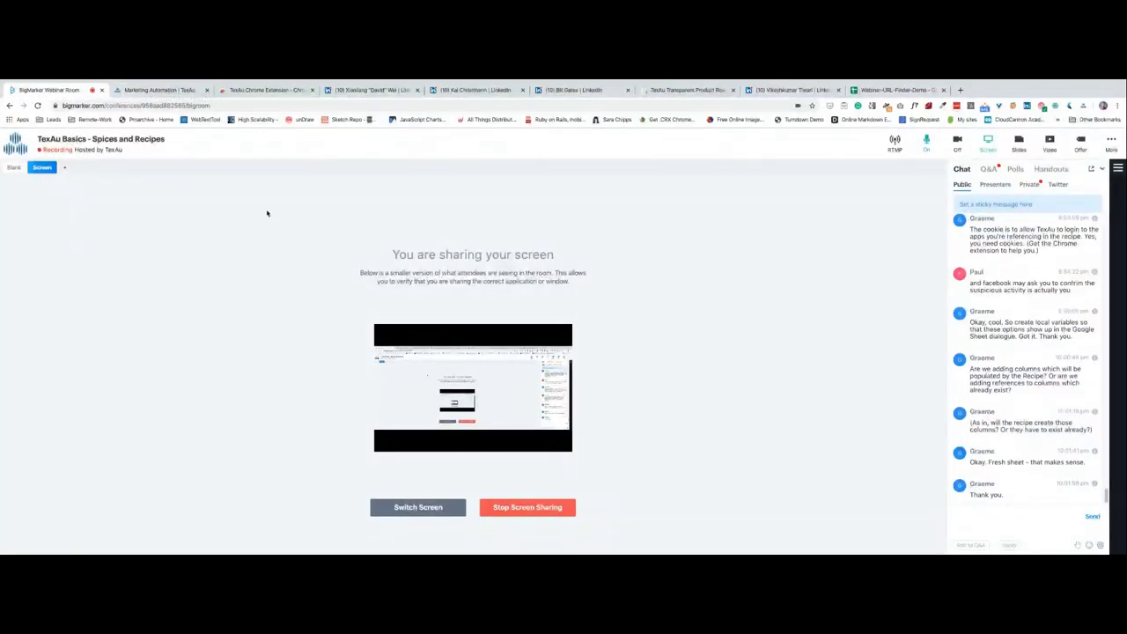
left_click(158, 89)
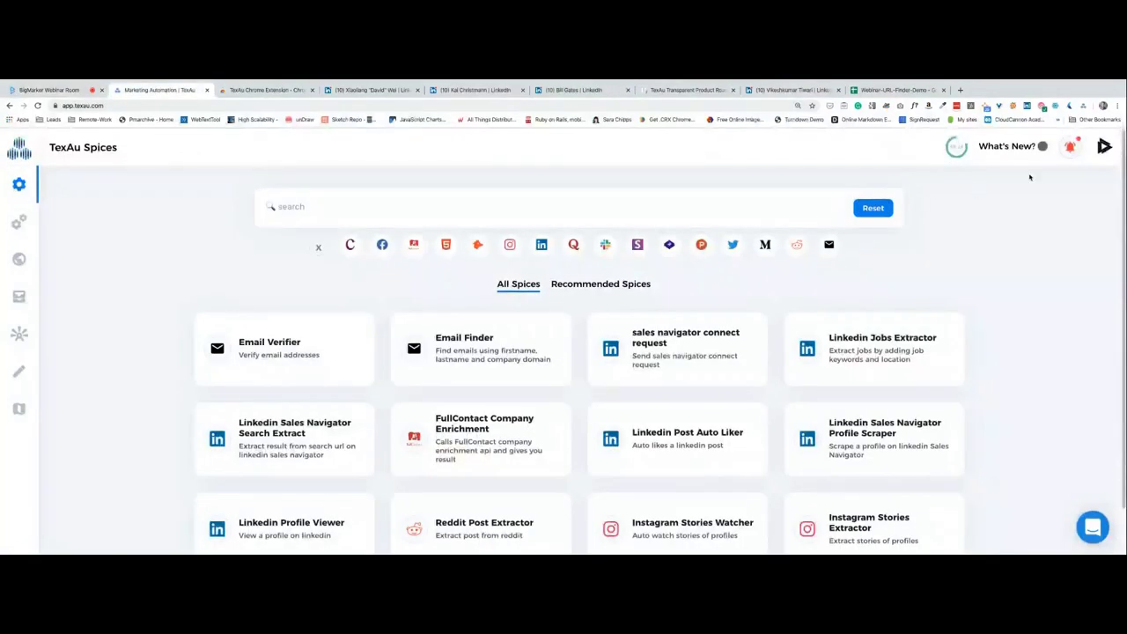
left_click(1101, 151)
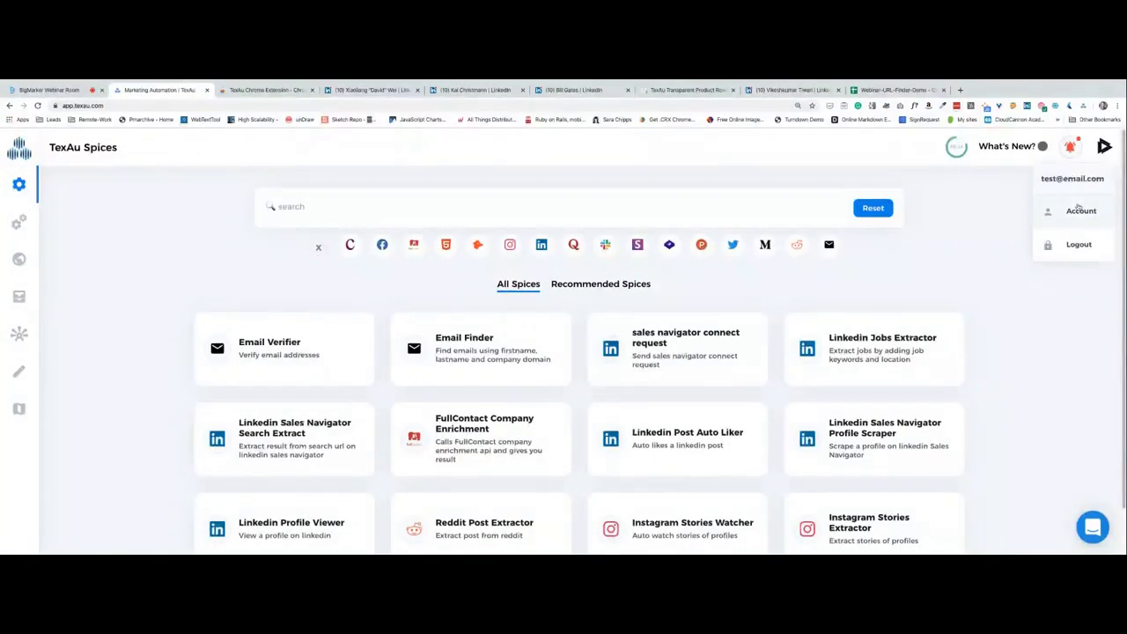
left_click(1079, 210)
left_click(724, 234)
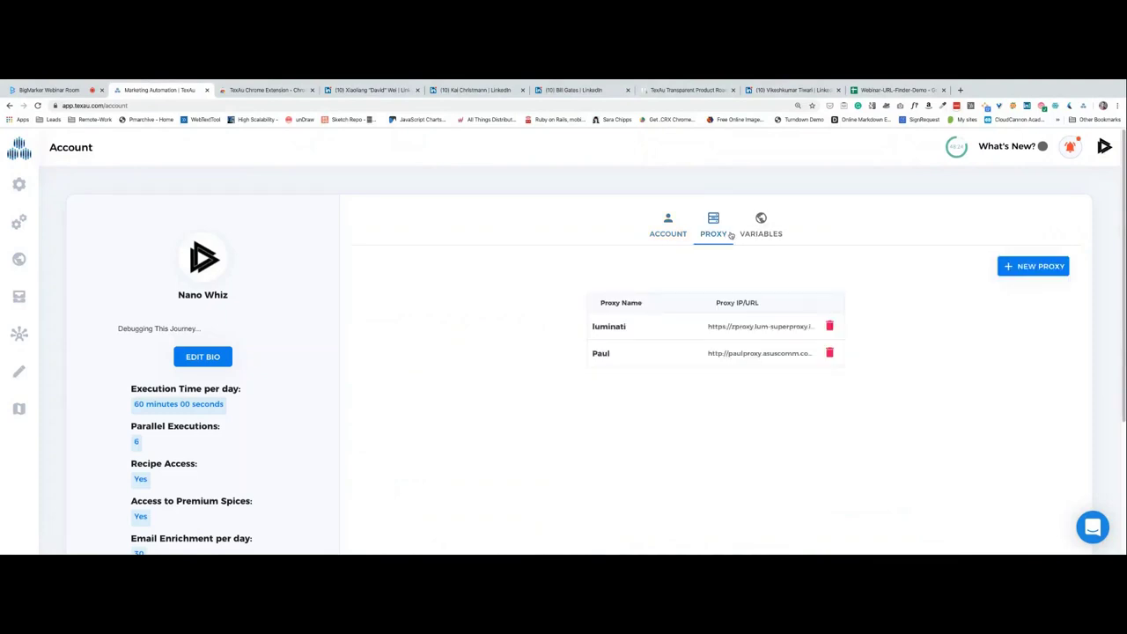
left_click(760, 233)
left_click(718, 233)
left_click(7, 185)
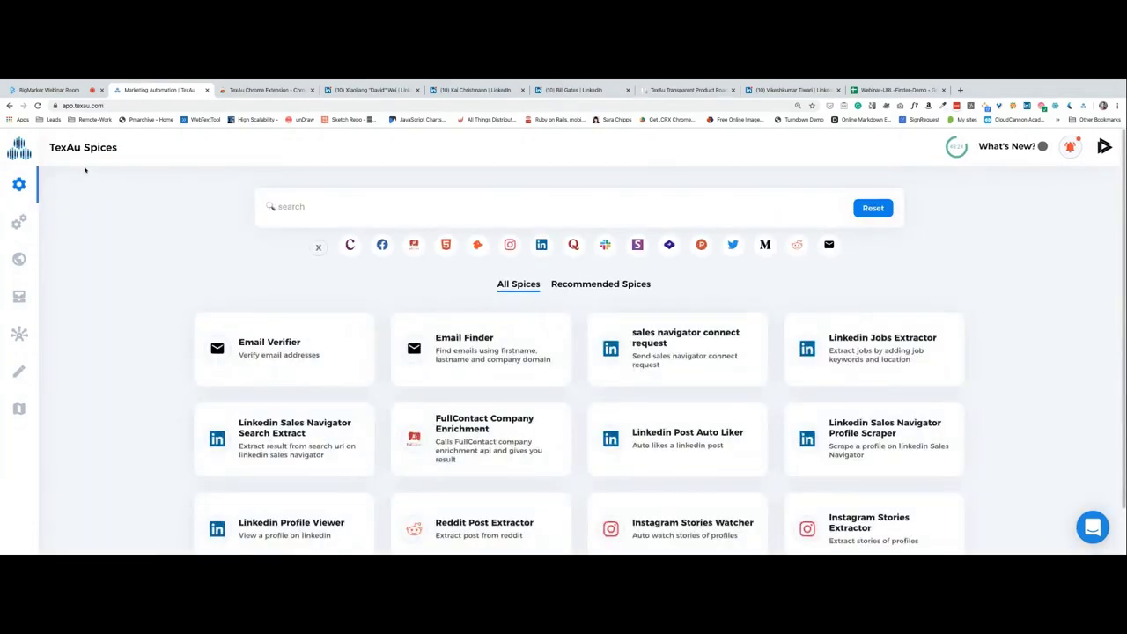
left_click(46, 90)
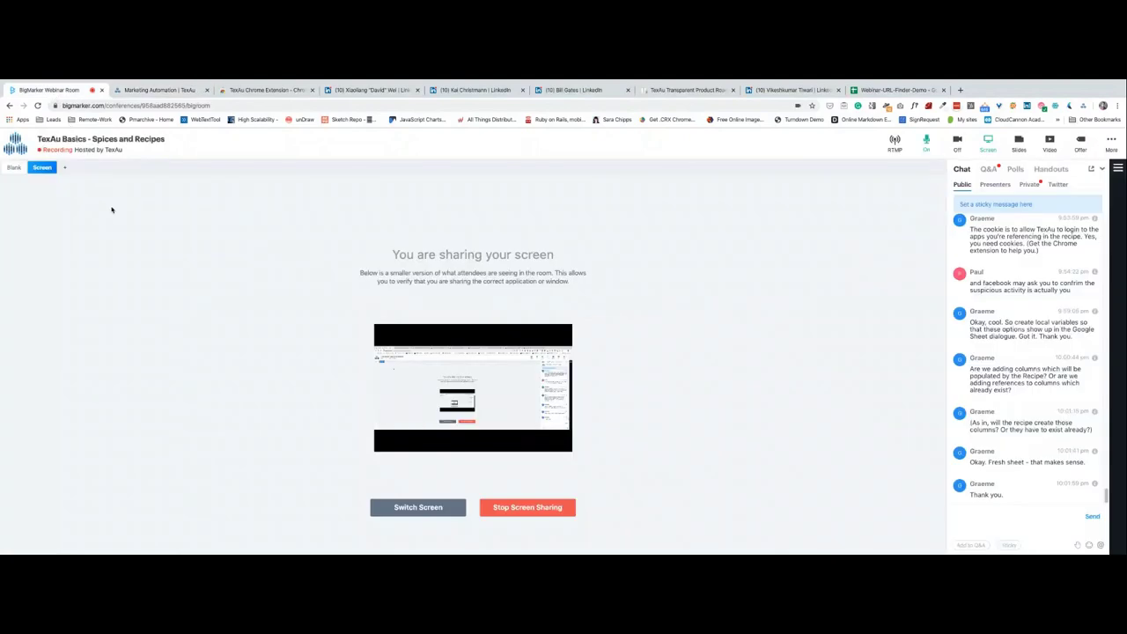
Return to the Marketing Automation | TexAu tab showing the Spices catalogue.
left_click(155, 90)
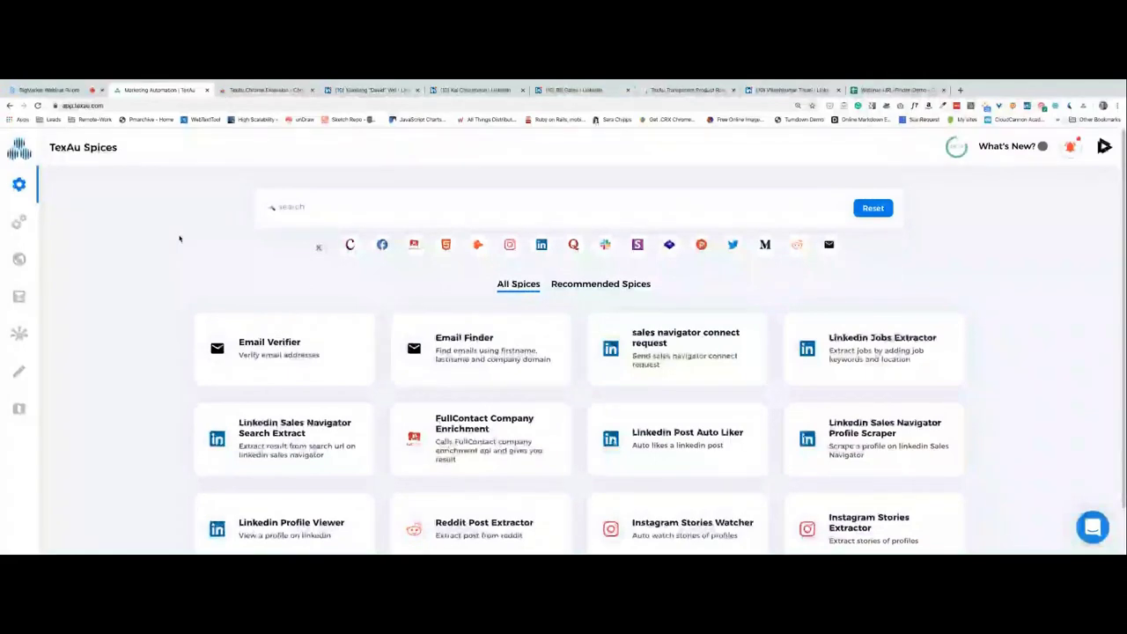
Browse TexAu's saved recipes, return to the Spices catalogue, then go back to the BigMarker webinar room.
scroll(179, 243, "down", 1)
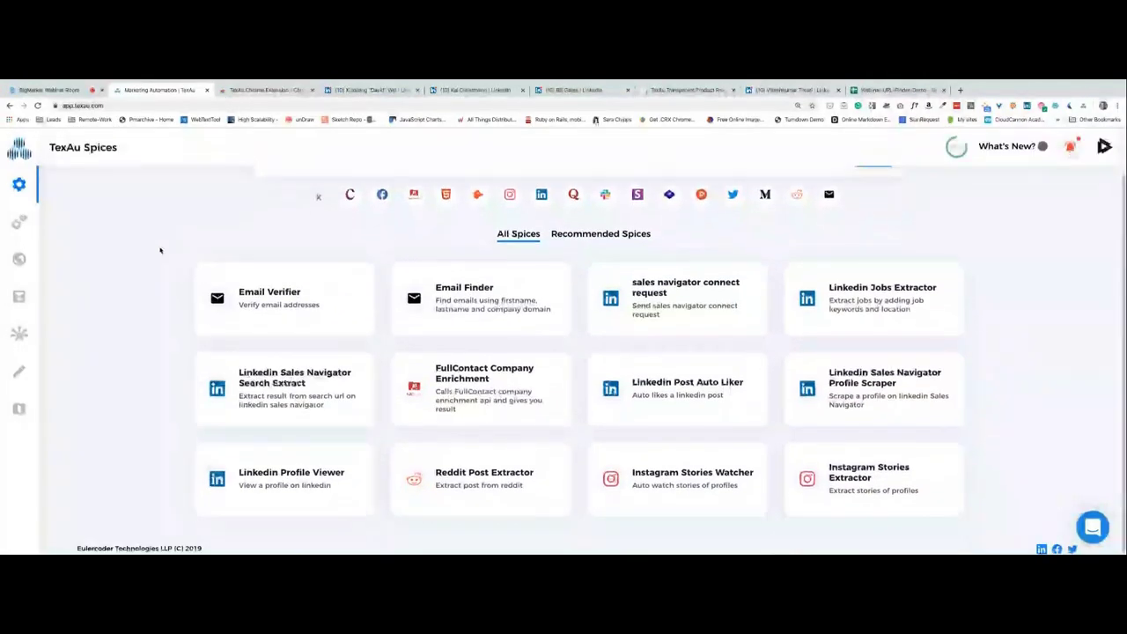
left_click(19, 222)
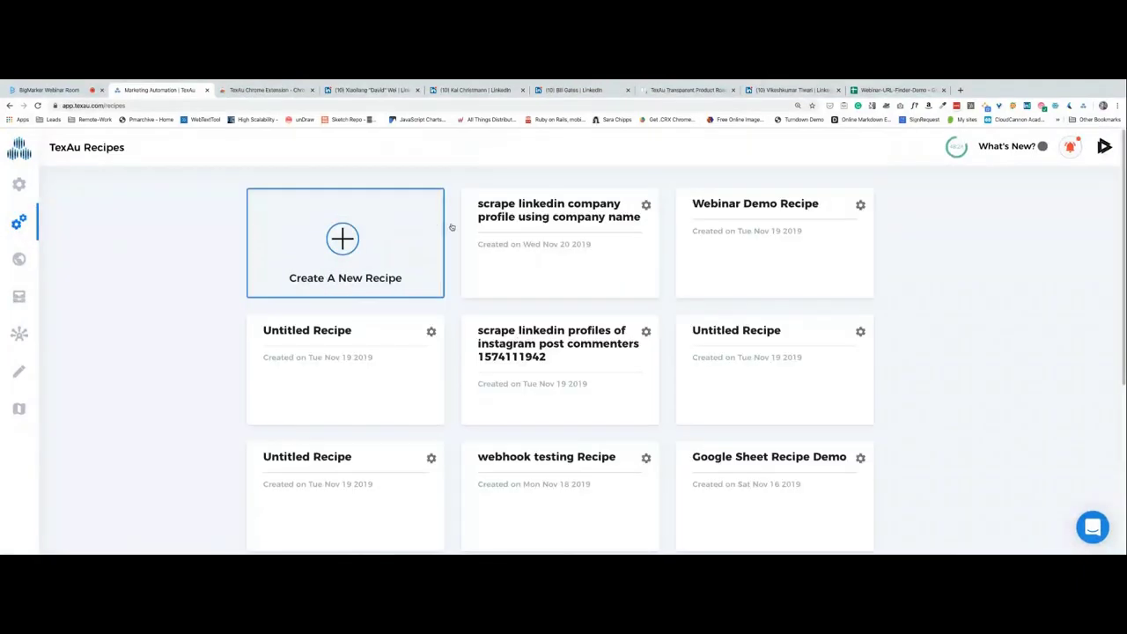
left_click(12, 187)
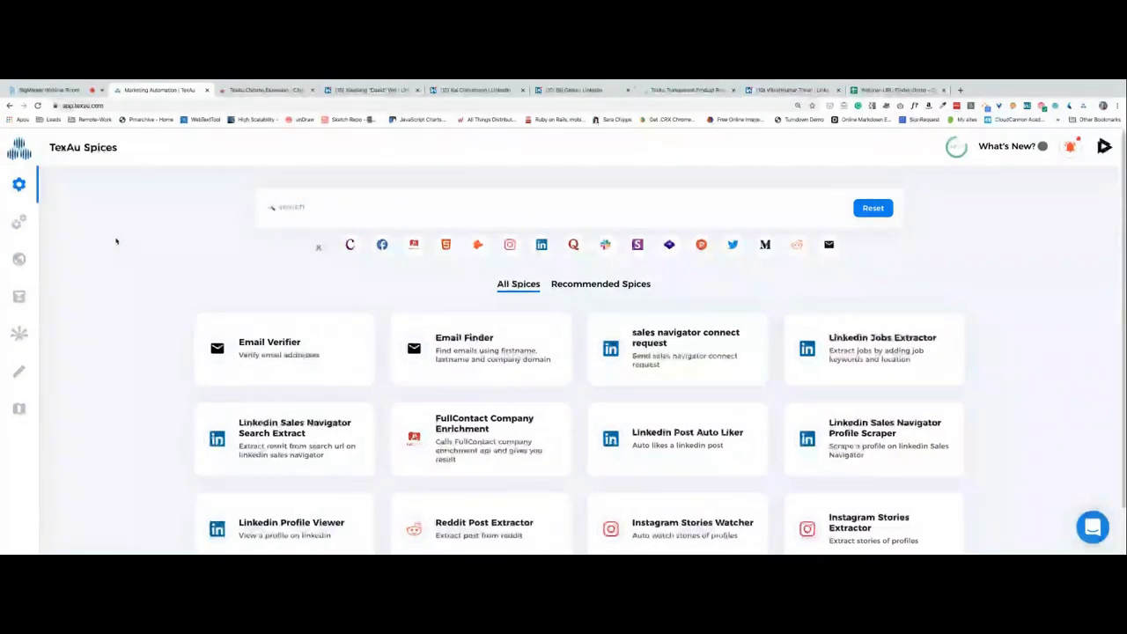
left_click(49, 90)
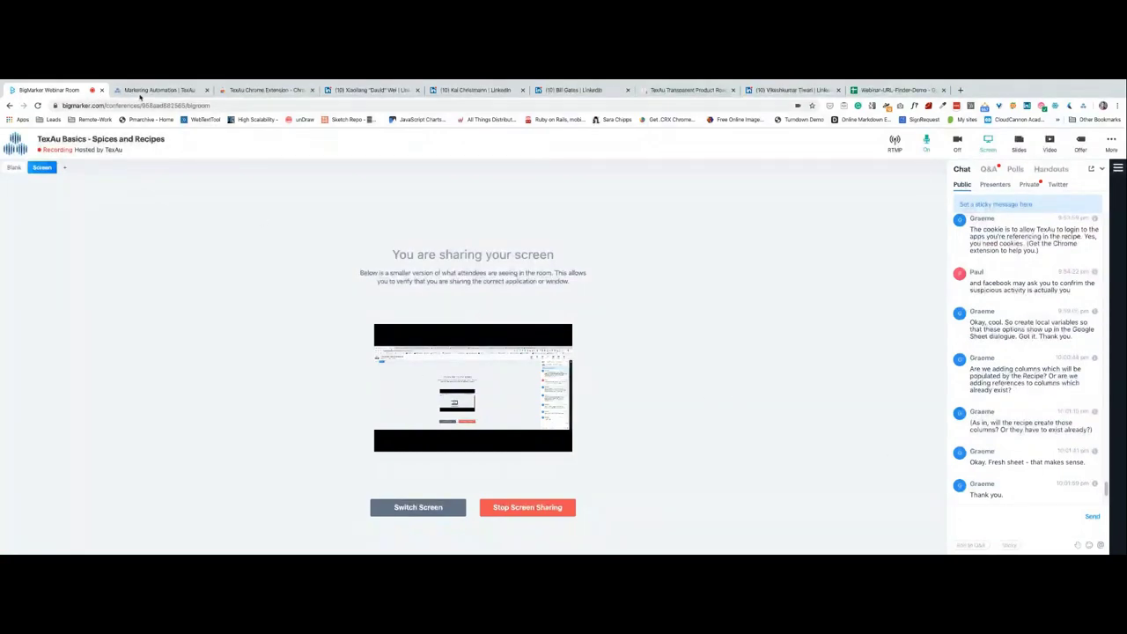
left_click(141, 92)
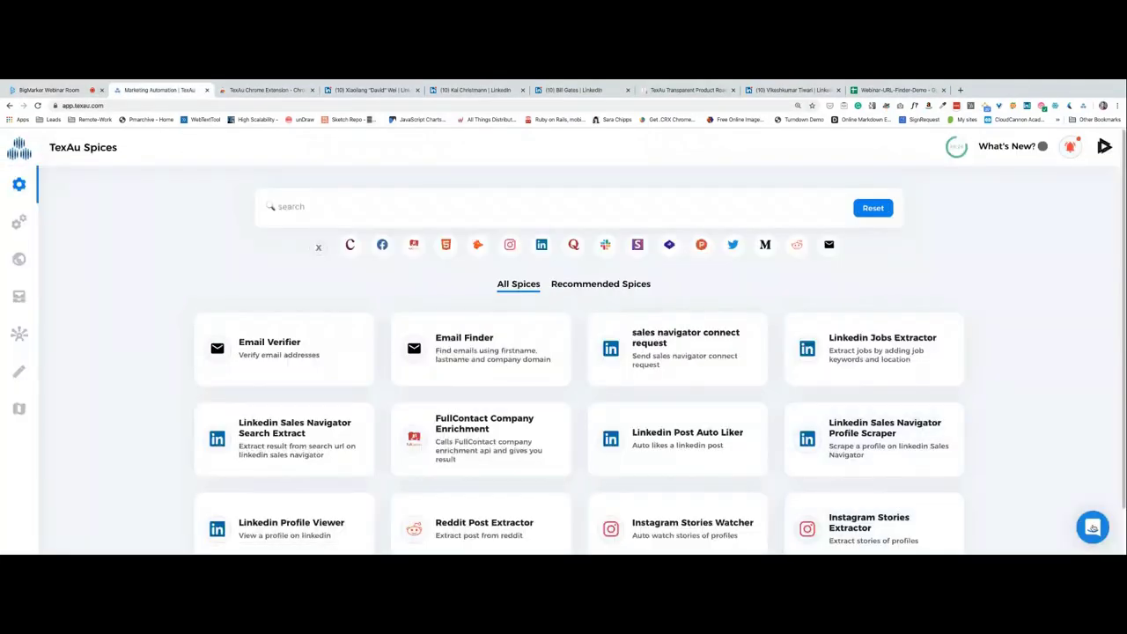
left_click(1092, 527)
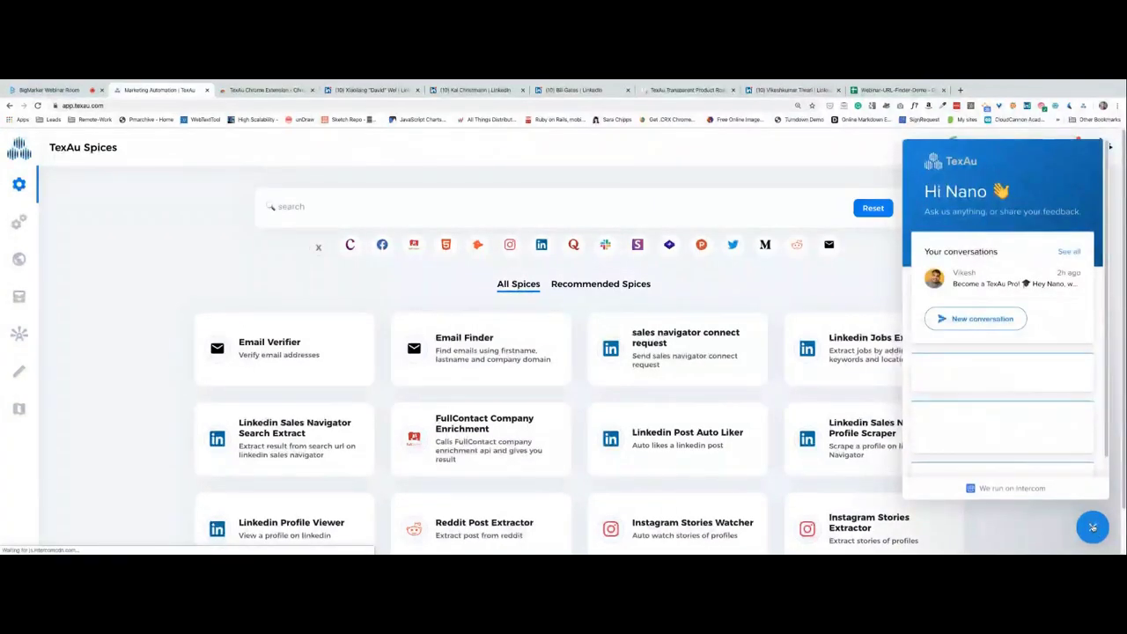
left_click(1108, 146)
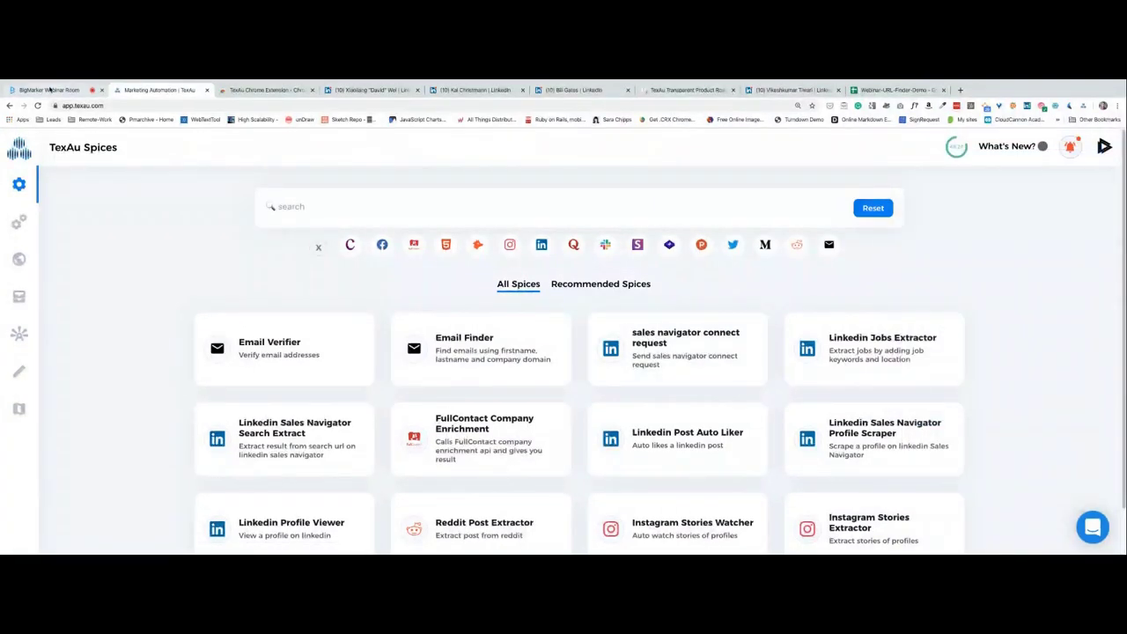
left_click(50, 88)
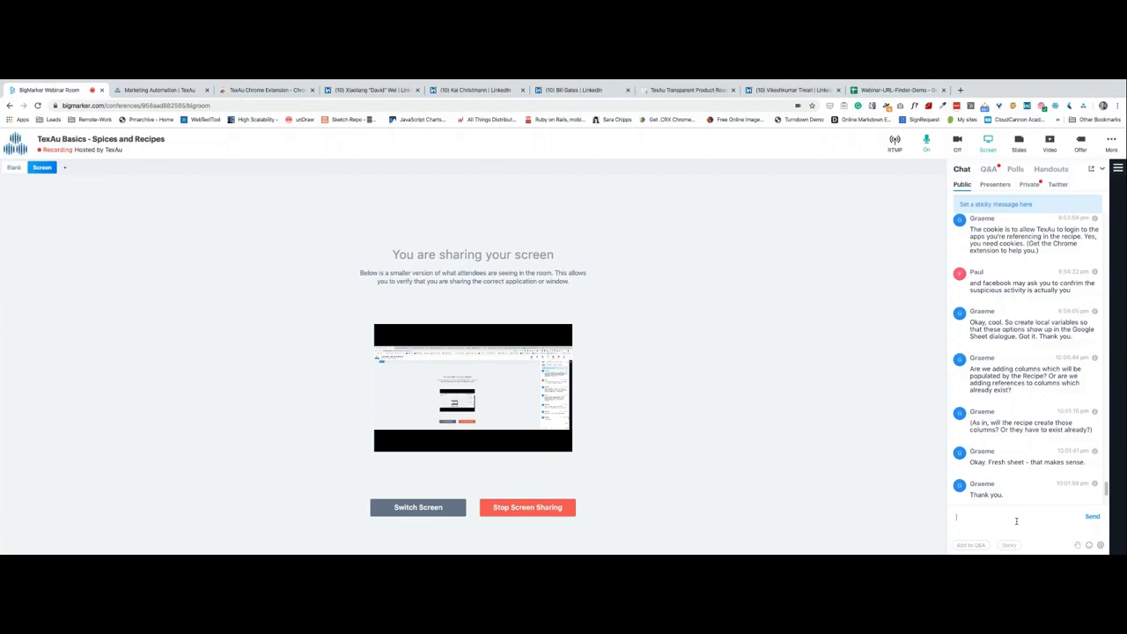
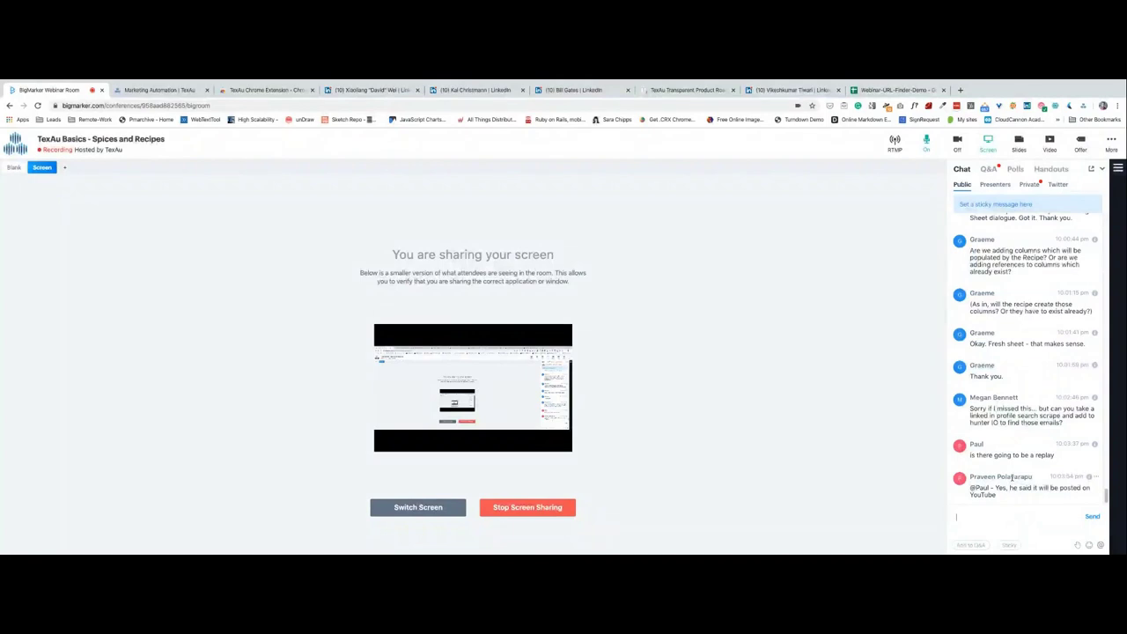
Put the cursor in the BigMarker chat box, then switch to the TexAu Spices tab with Ctrl+Tab.
scroll(1020, 486, "up", 3)
scroll(999, 471, "down", 3)
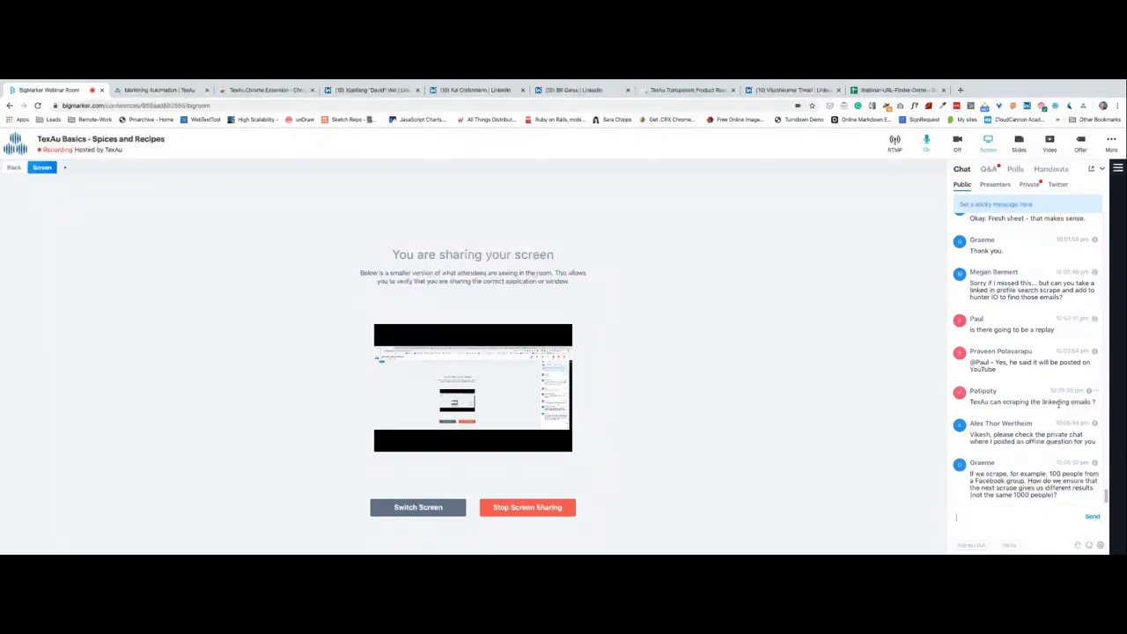
left_click(1018, 519)
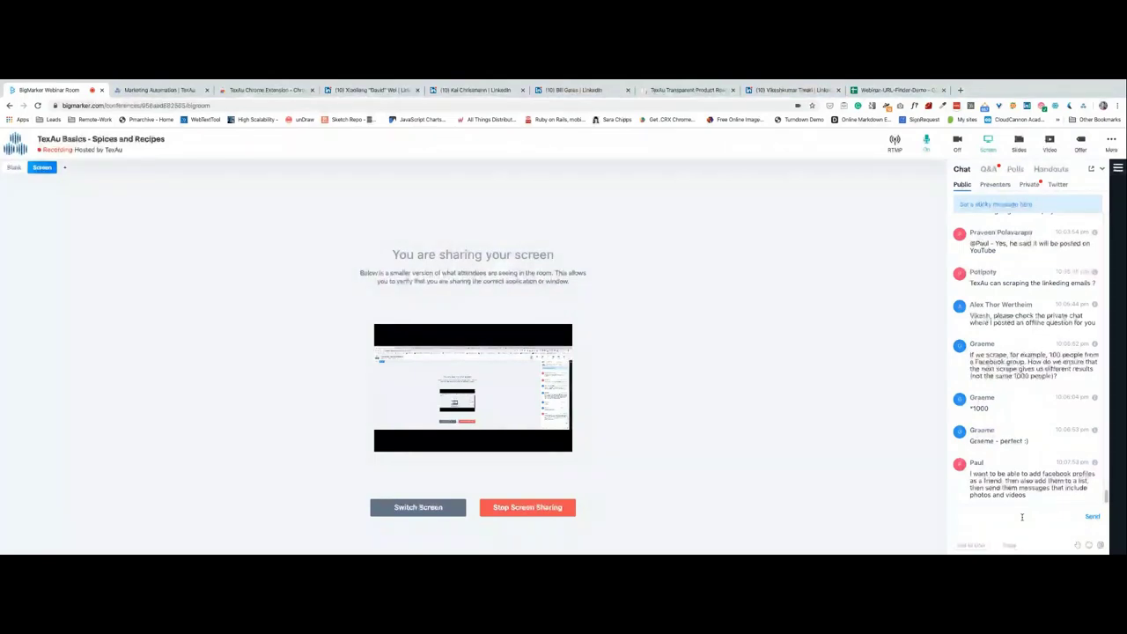
key("ctrl+Tab")
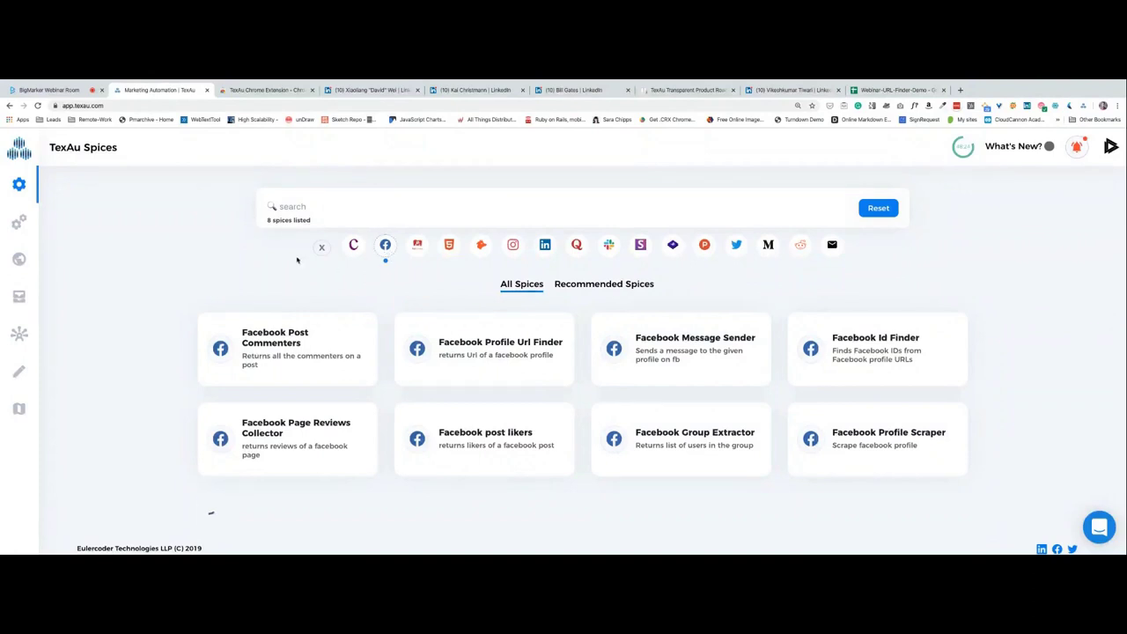
Search the spices for 'facebook', browse the matching spices, then return to the BigMarker room.
scroll(276, 259, "down", 2)
scroll(151, 354, "down", 3)
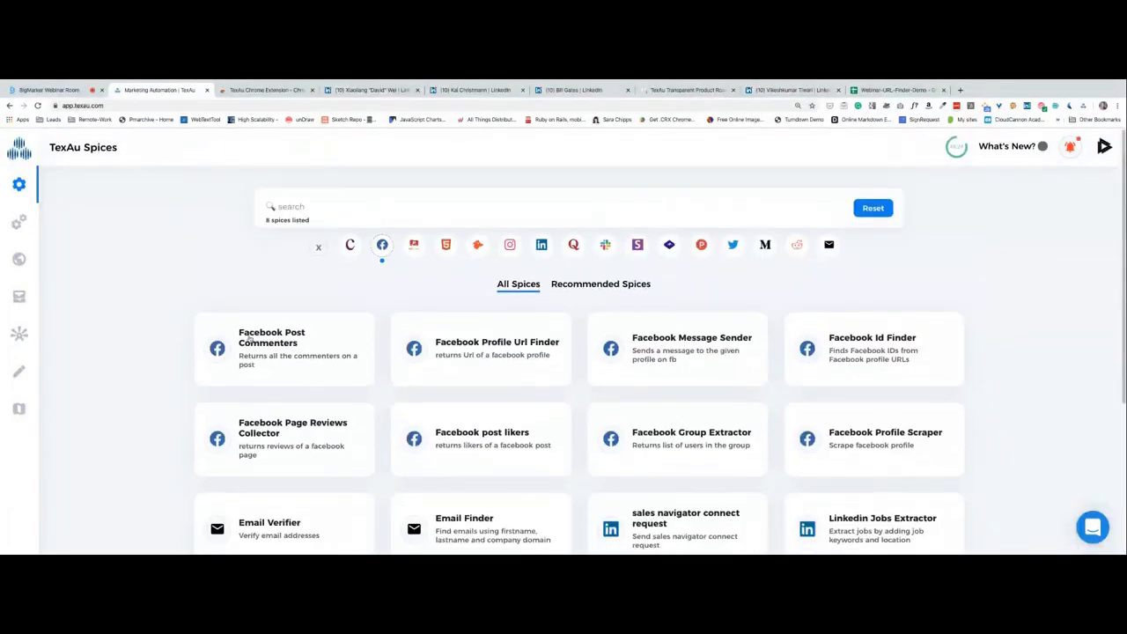
left_click(358, 213)
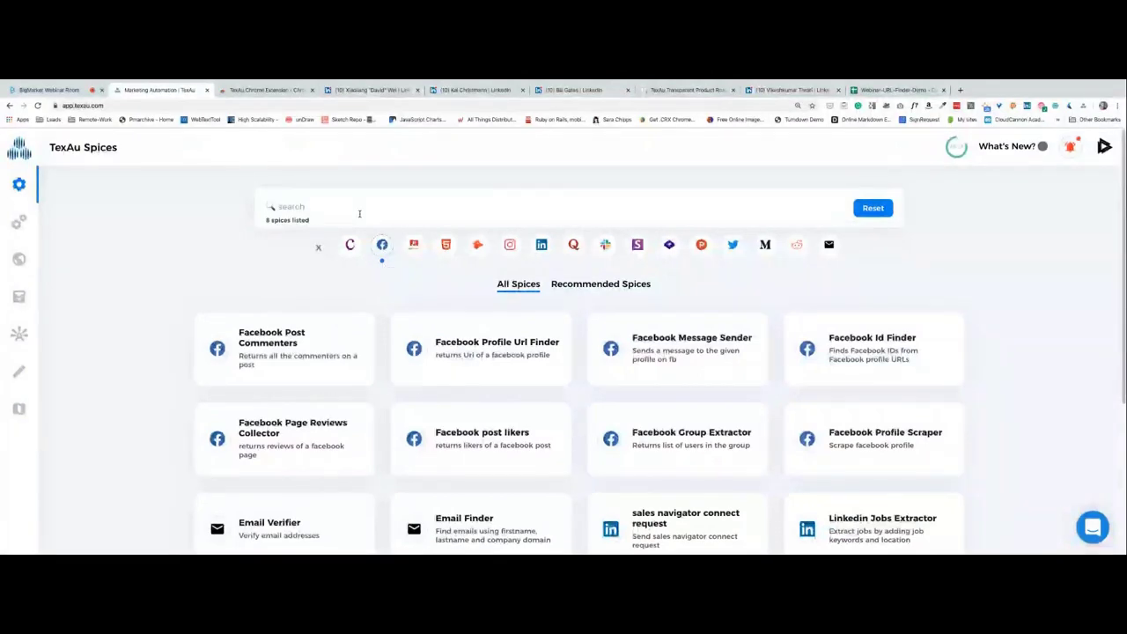
type("facebook")
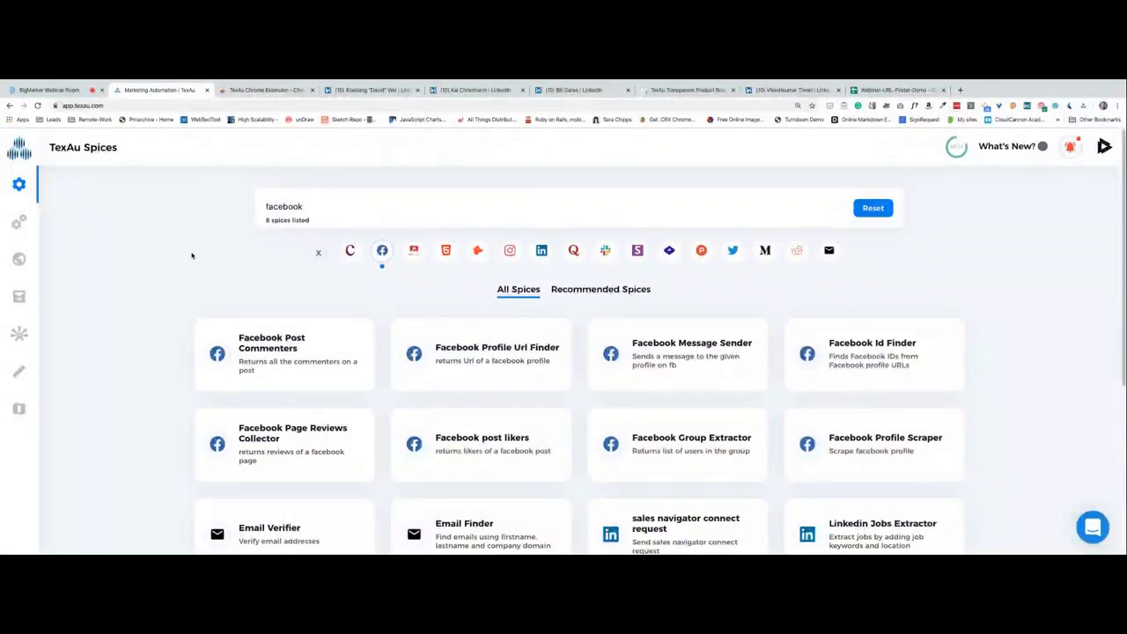
scroll(192, 255, "down", 3)
scroll(192, 255, "up", 3)
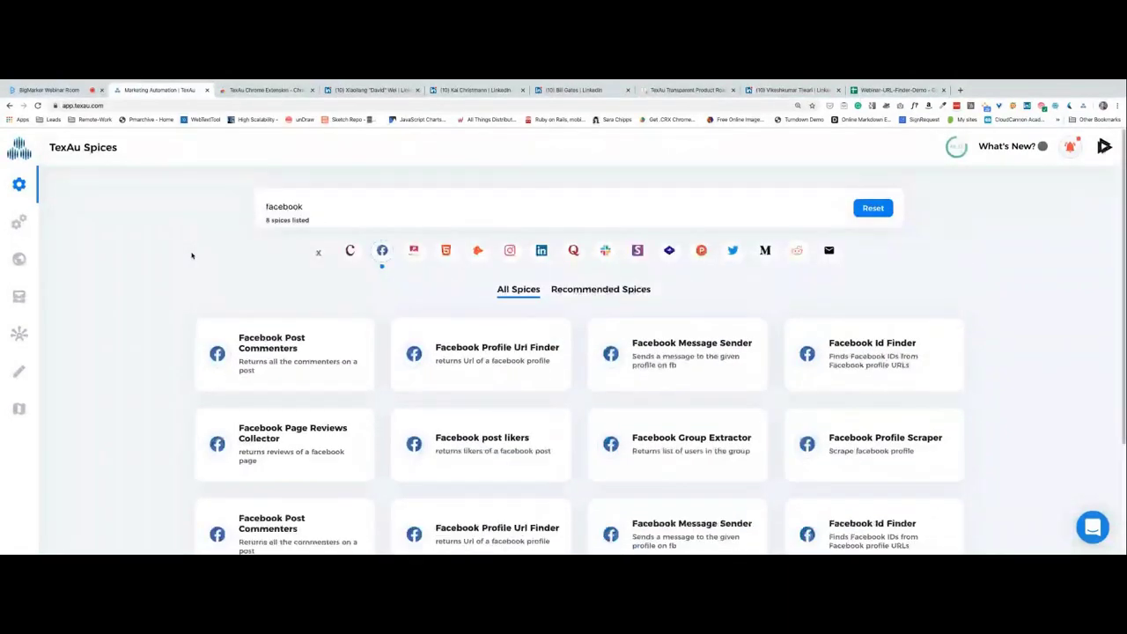
scroll(191, 255, "down", 3)
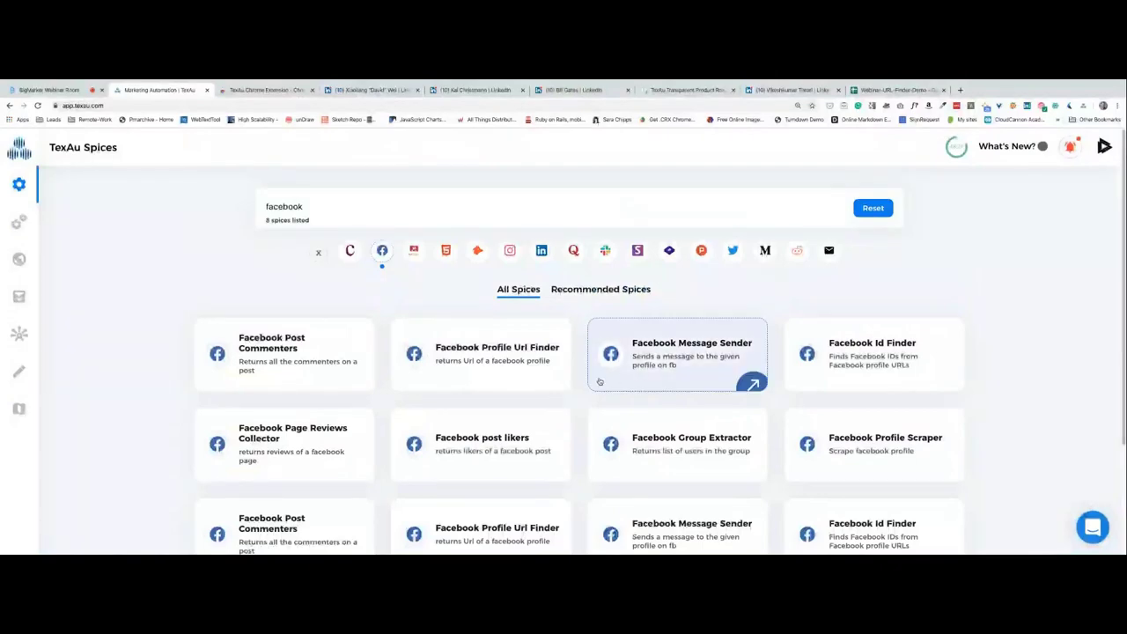
scroll(598, 381, "down", 1)
scroll(66, 432, "down", 2)
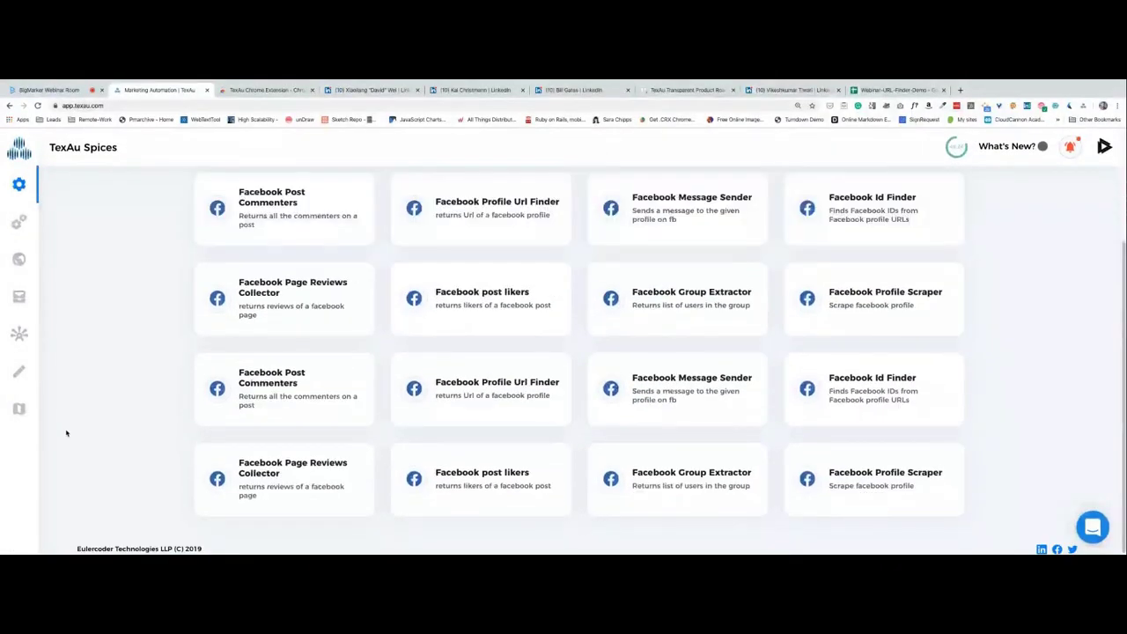
scroll(66, 432, "down", 1)
scroll(66, 433, "down", 3)
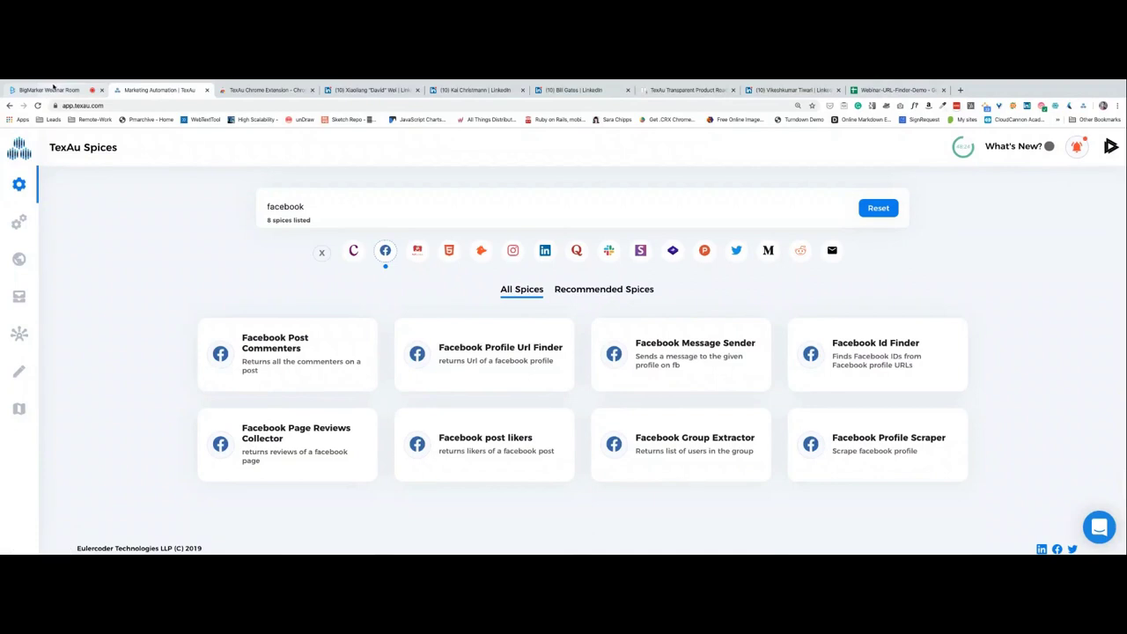
left_click(53, 88)
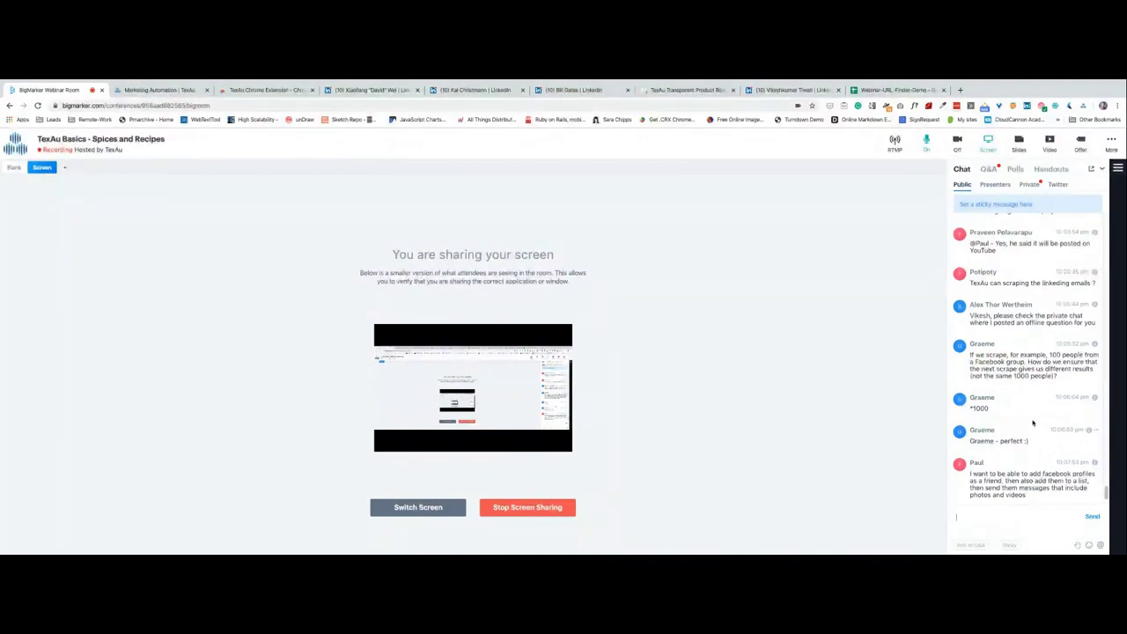
Scroll the BigMarker public chat to read the newest attendee questions.
scroll(1033, 423, "up", 1)
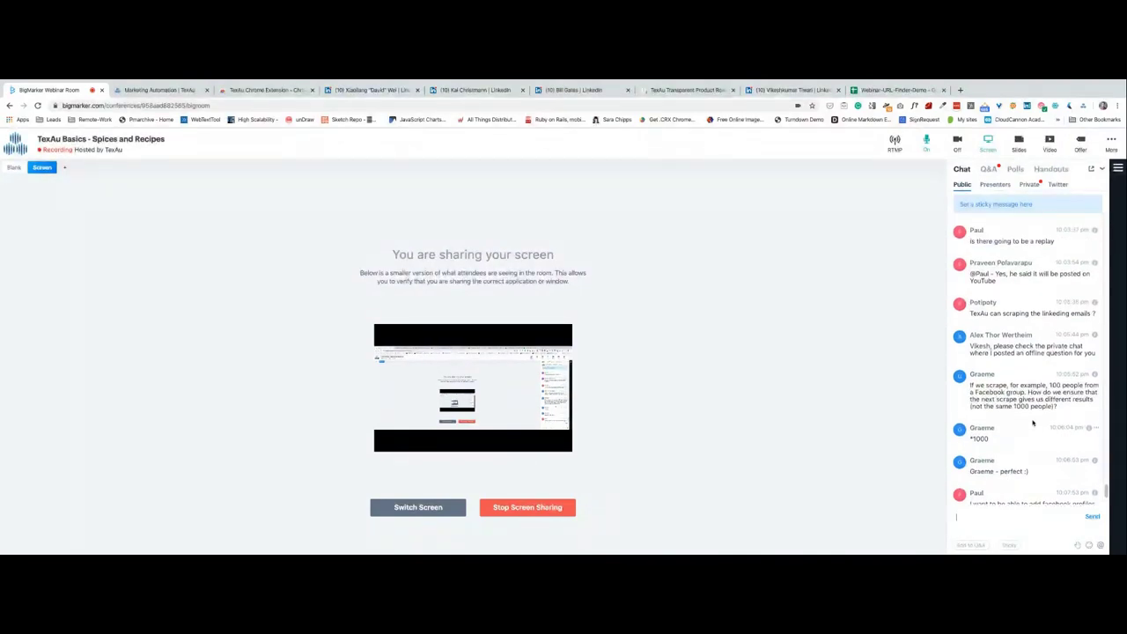
scroll(1033, 422, "down", 4)
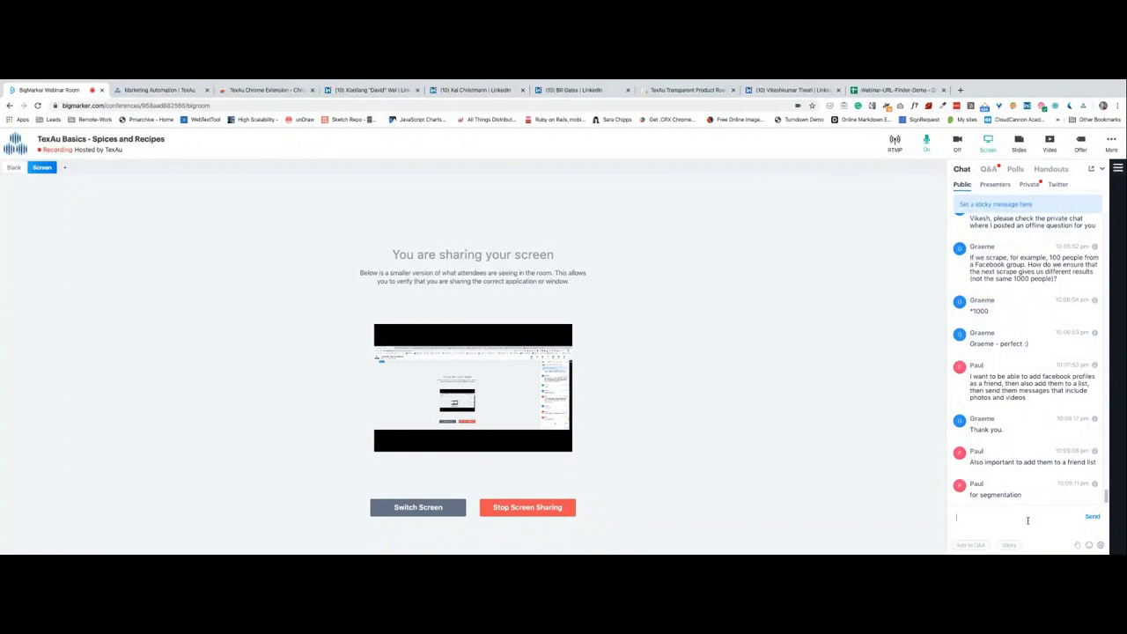
Return to TexAu, open the CRM's LinkedIn Search Extractor table, and show its Actions list.
left_click(155, 92)
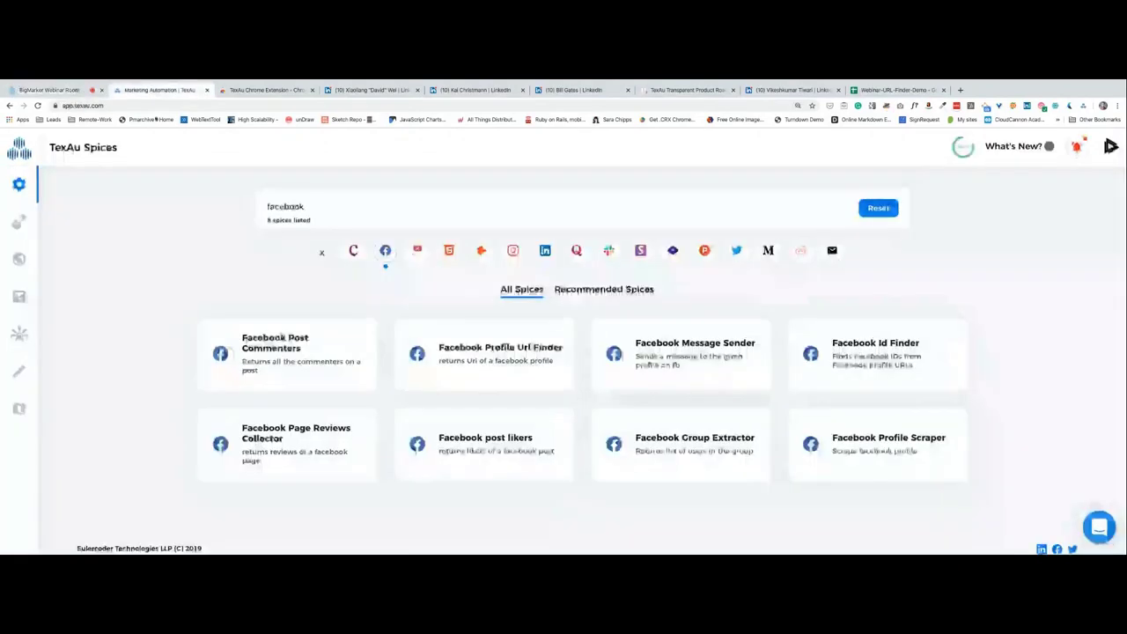
left_click(18, 334)
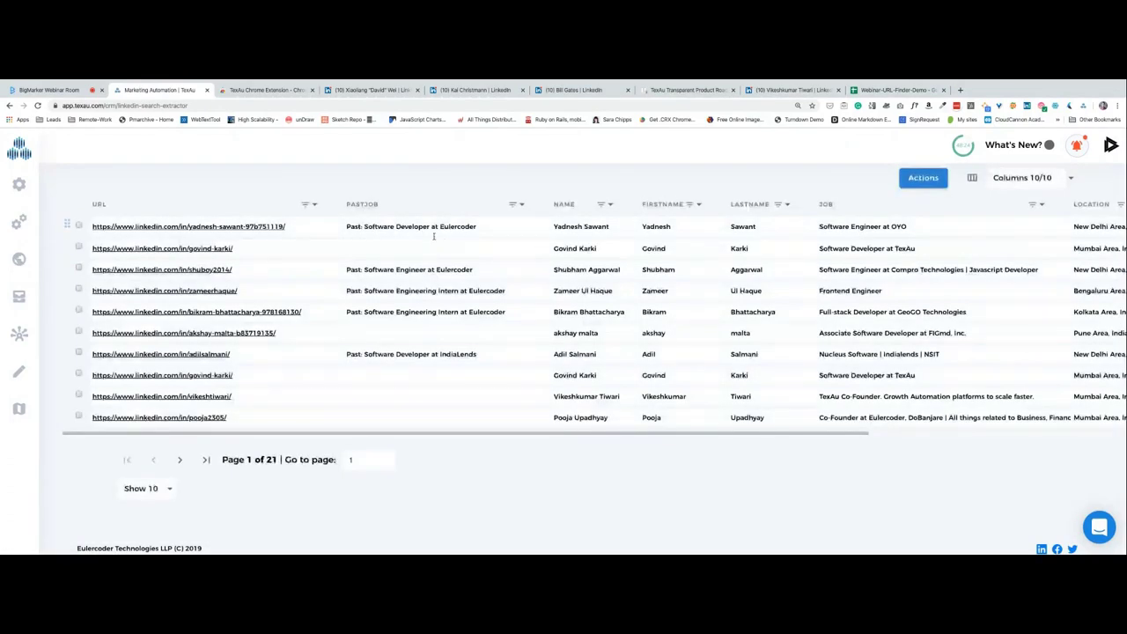
left_click(923, 178)
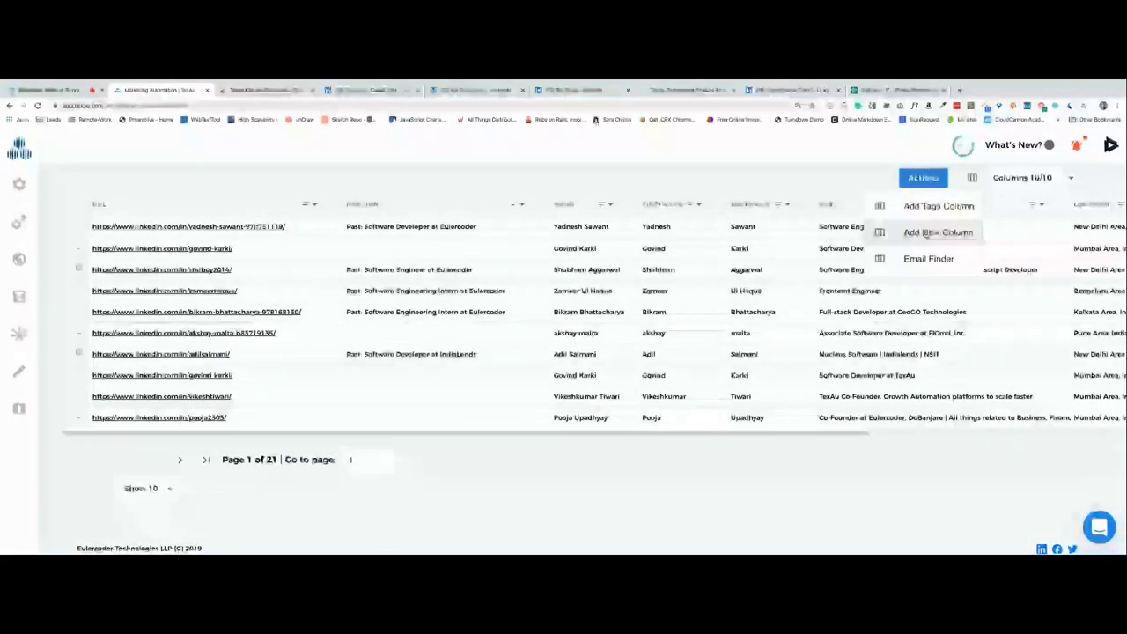
Add an empty column named 'tool' to the LinkedIn profile table through Add New Column.
left_click(926, 233)
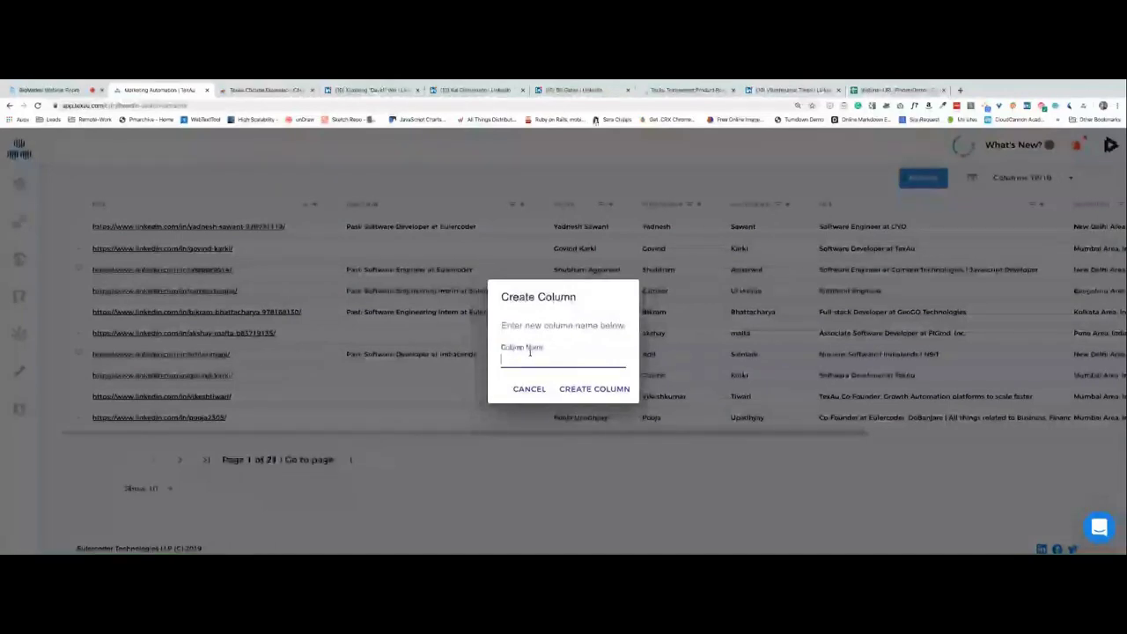
type("Prof")
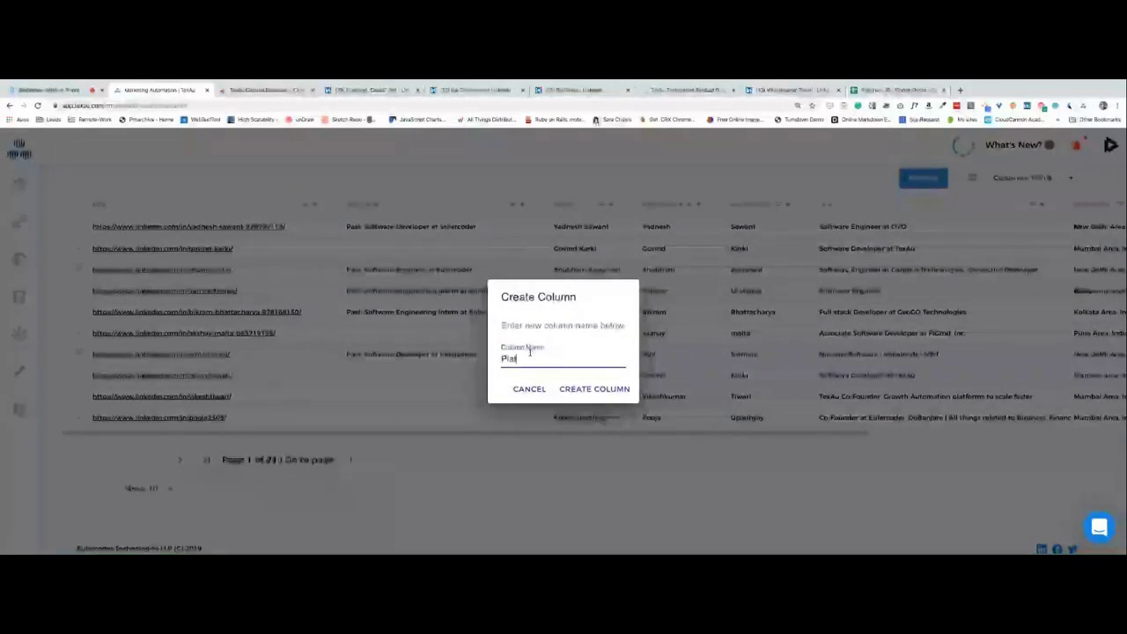
key("BackSpace")
key("BackSpace")
key("BackSpace")
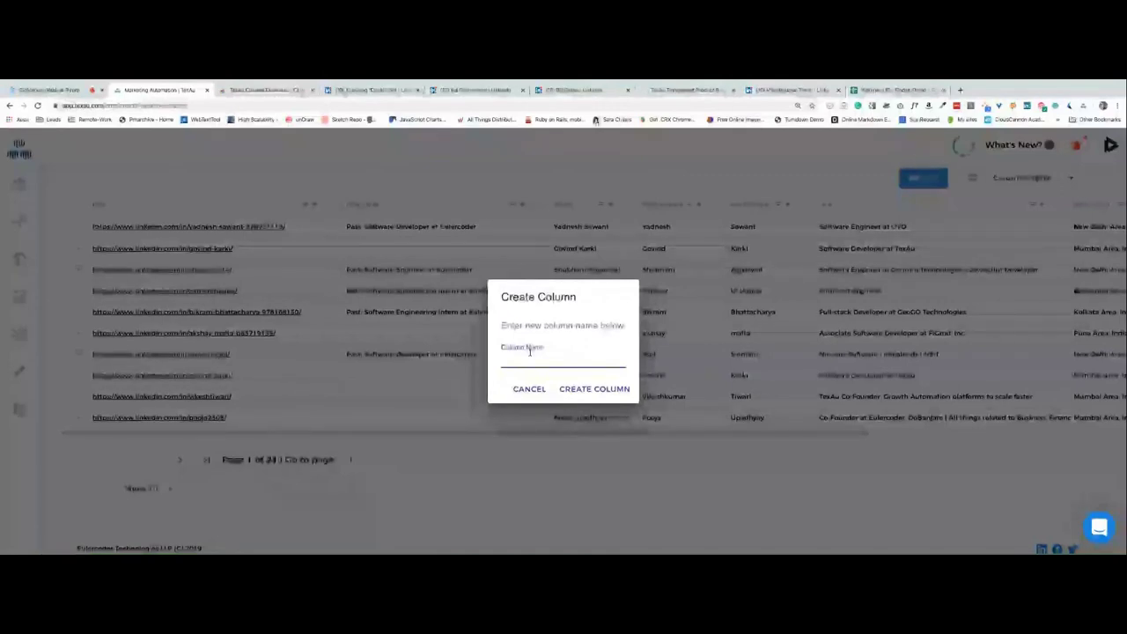
type("tool")
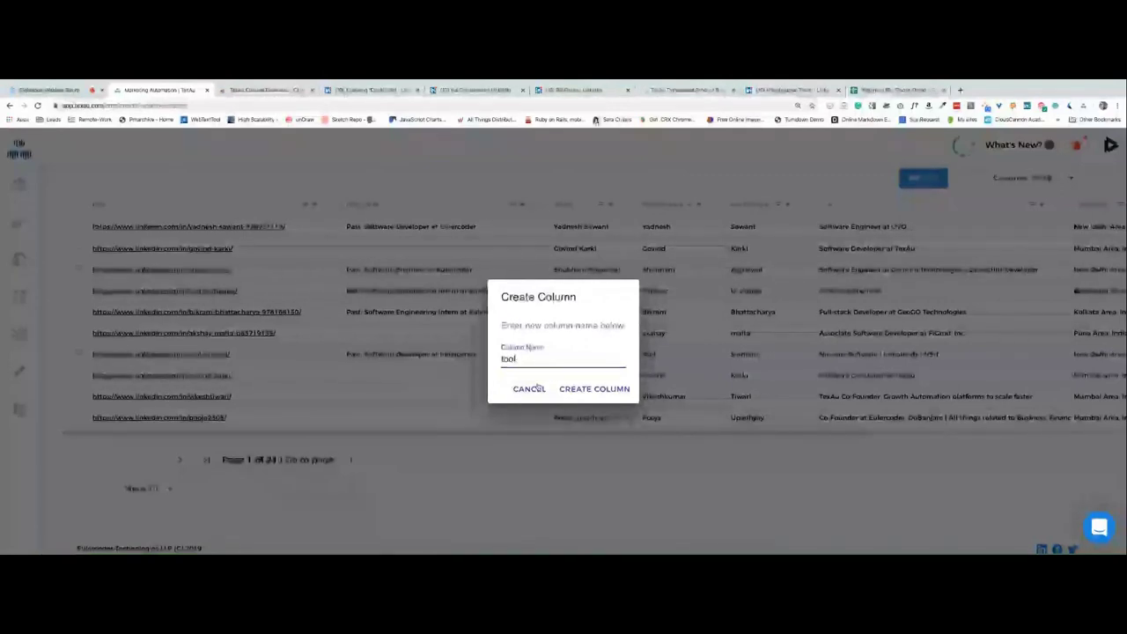
left_click(560, 390)
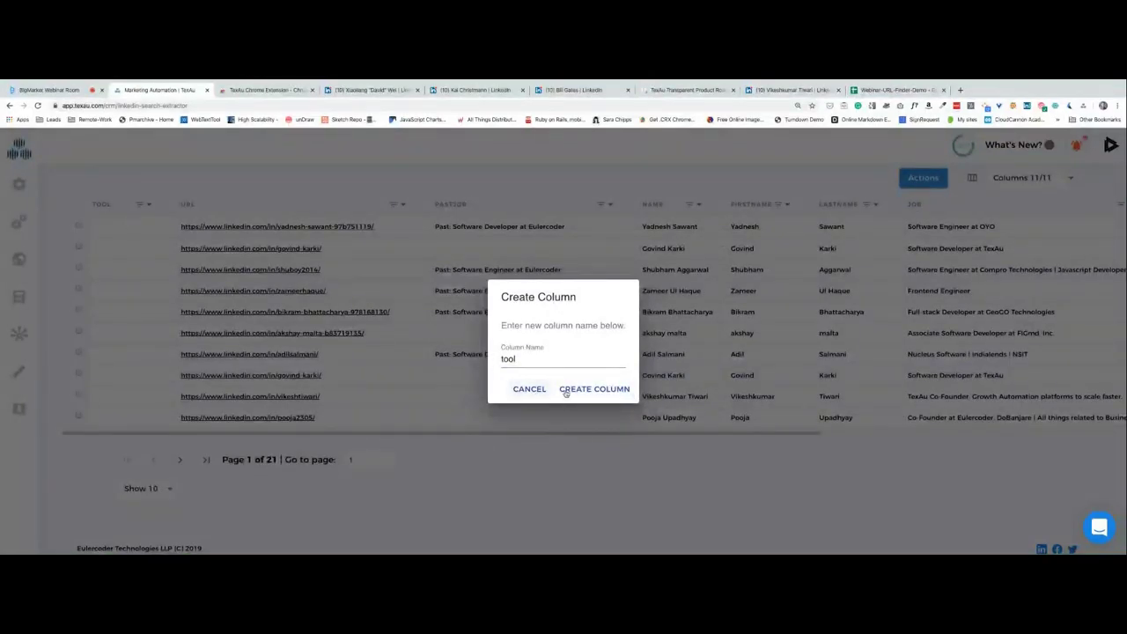
left_click(533, 393)
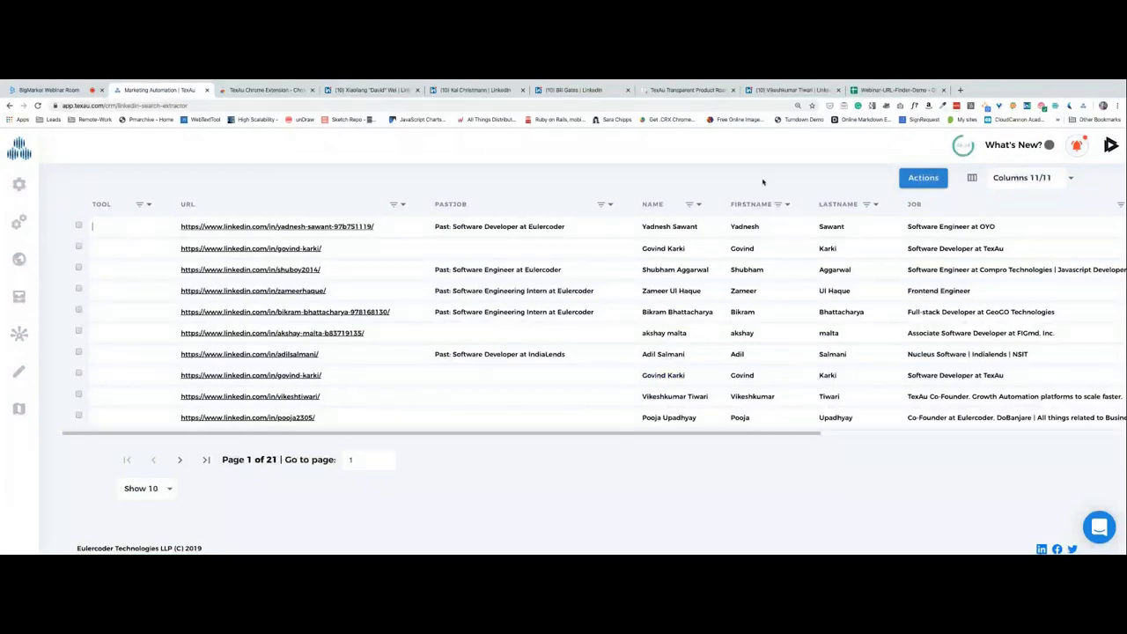
Select the first two profile rows and add a Tags column to the table.
left_click(79, 226)
left_click(78, 247)
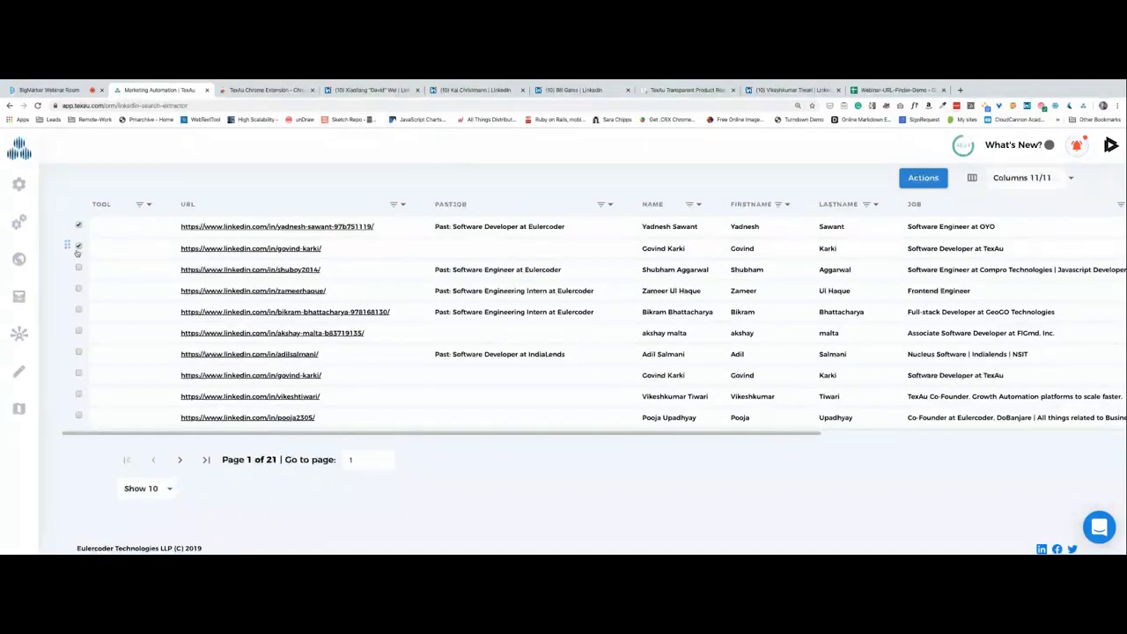
left_click(914, 180)
left_click(912, 206)
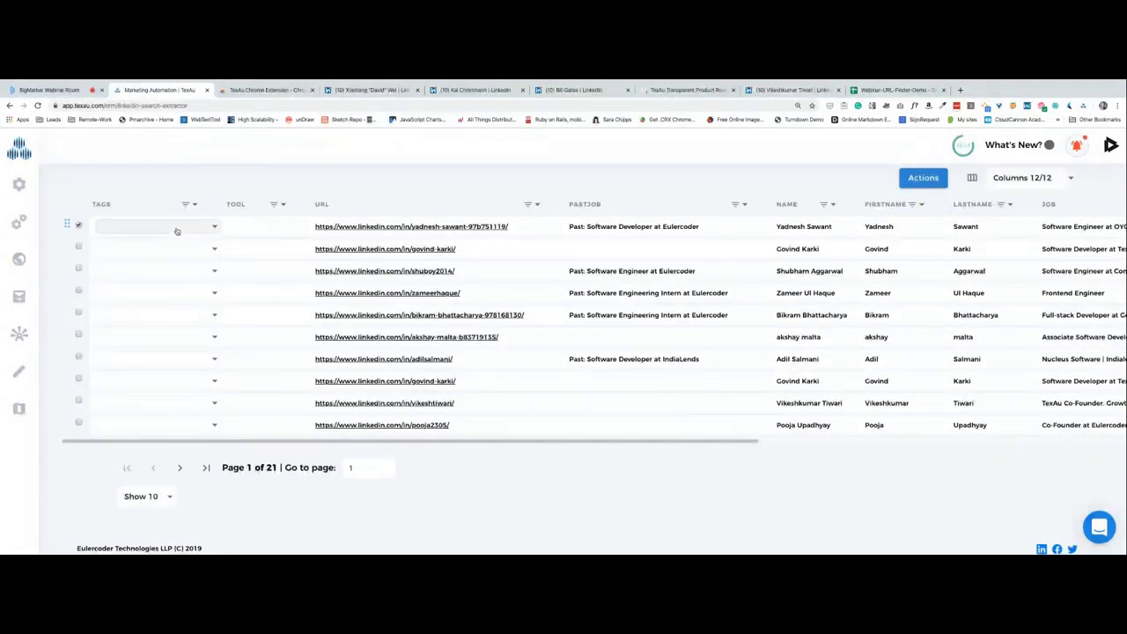
Tag the first profile 'new tag', after trying 'test tag' and 'another tag'.
left_click(176, 229)
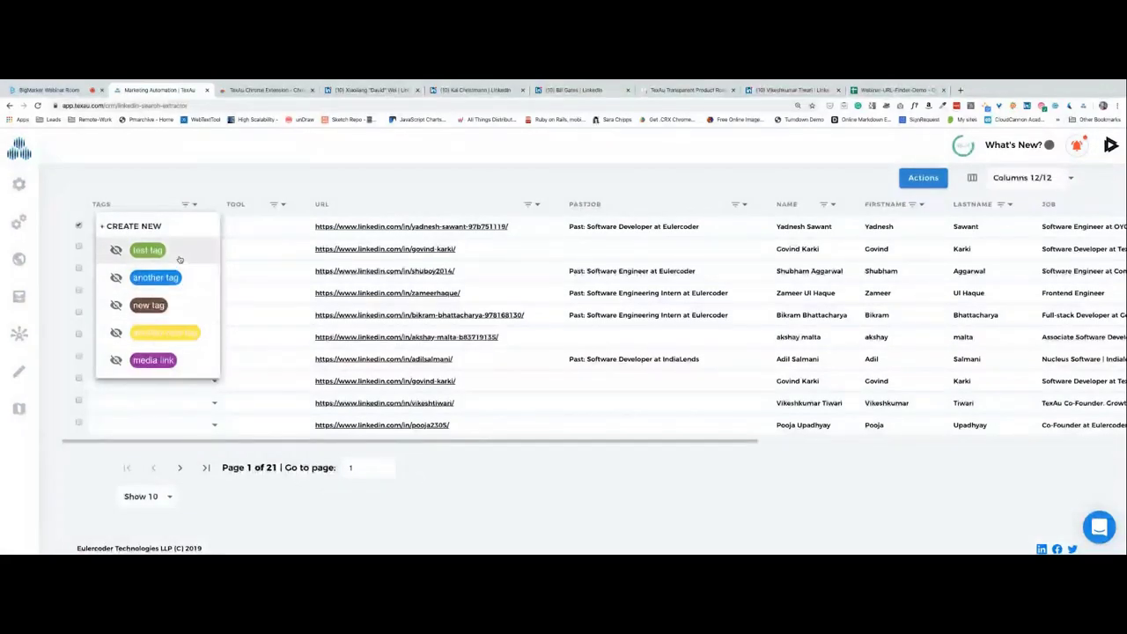
left_click(215, 258)
left_click(215, 258)
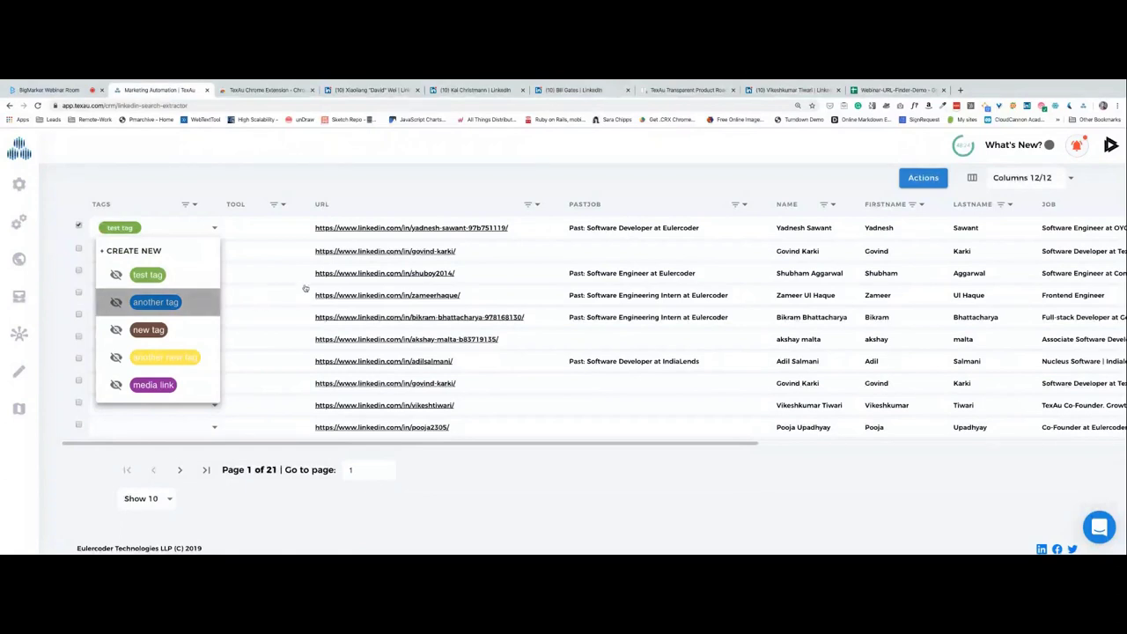
left_click(209, 305)
left_click(189, 274)
left_click(167, 352)
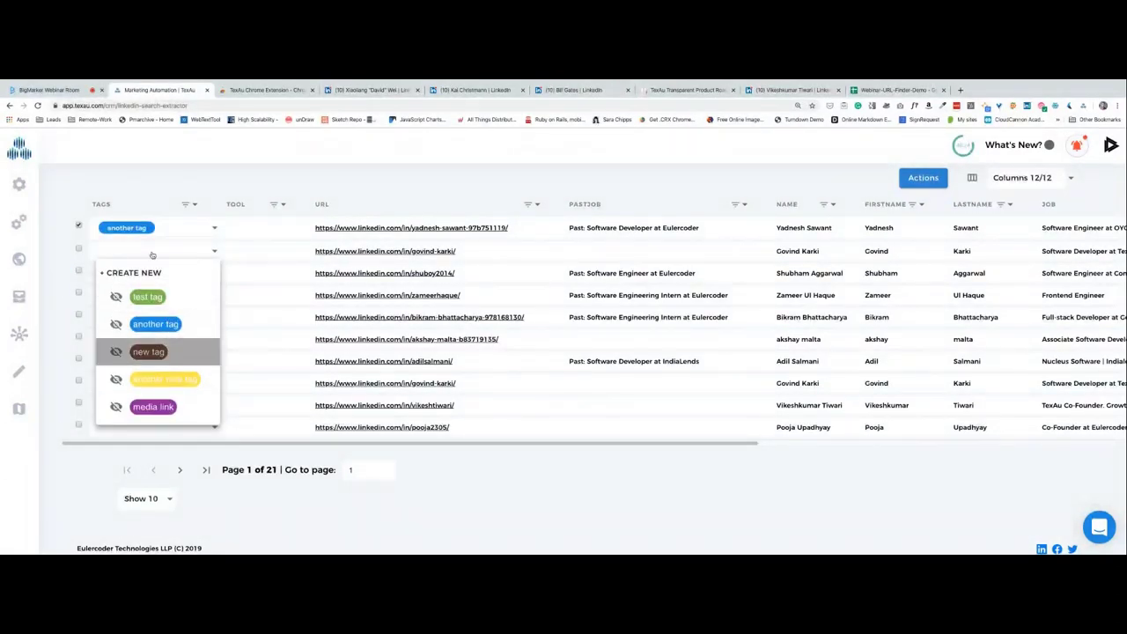
Deselect the first row and tag the third profile 'another tag'.
left_click(78, 226)
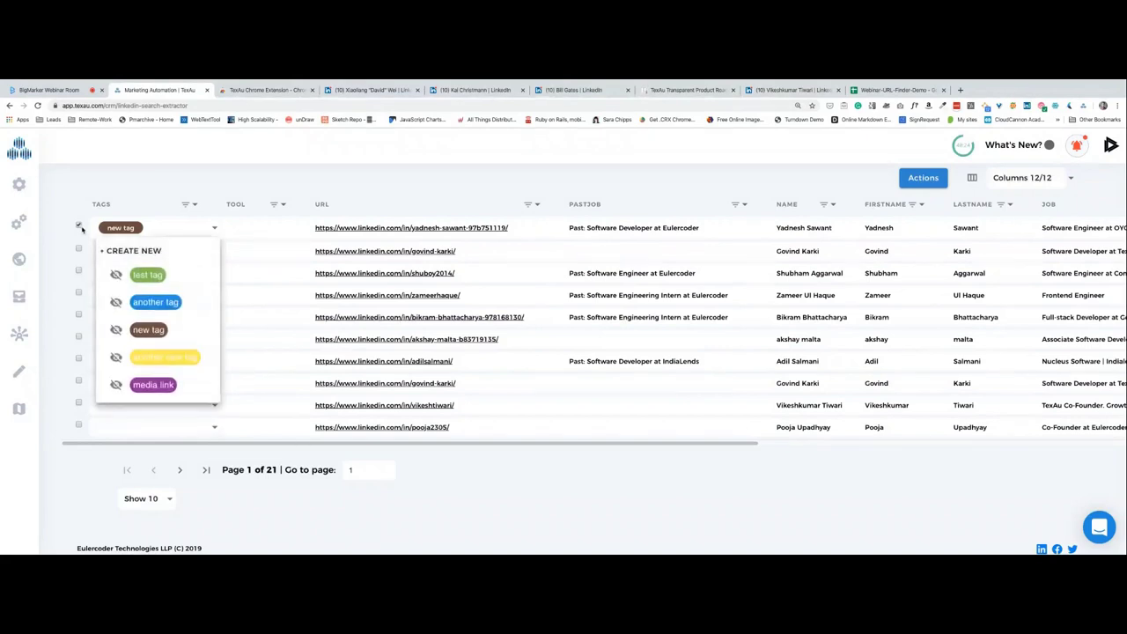
left_click(79, 270)
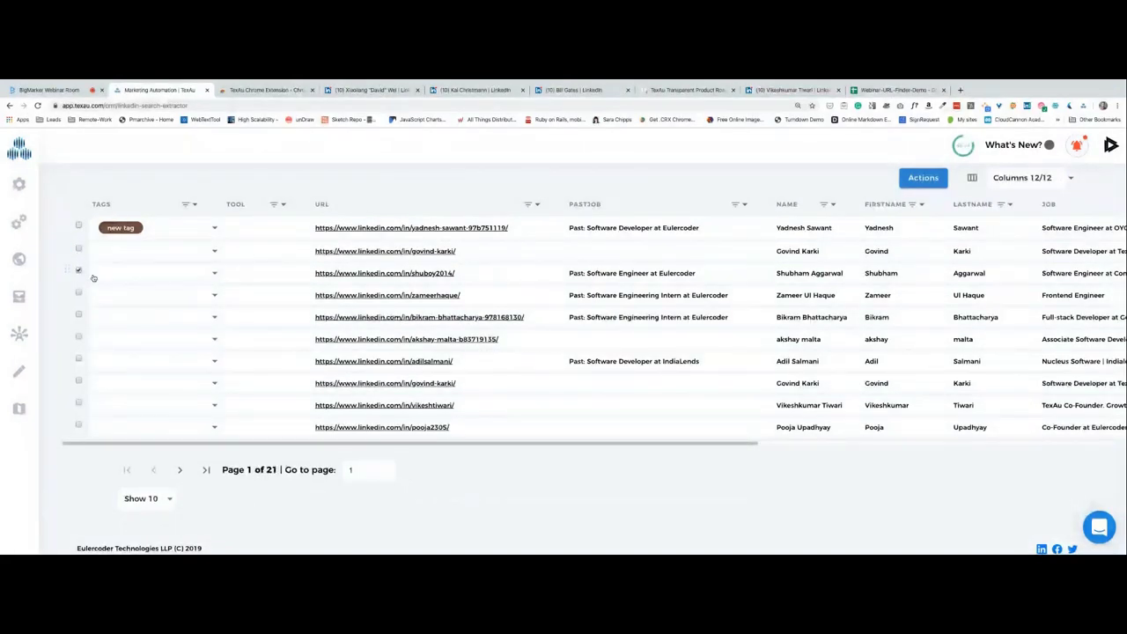
left_click(111, 279)
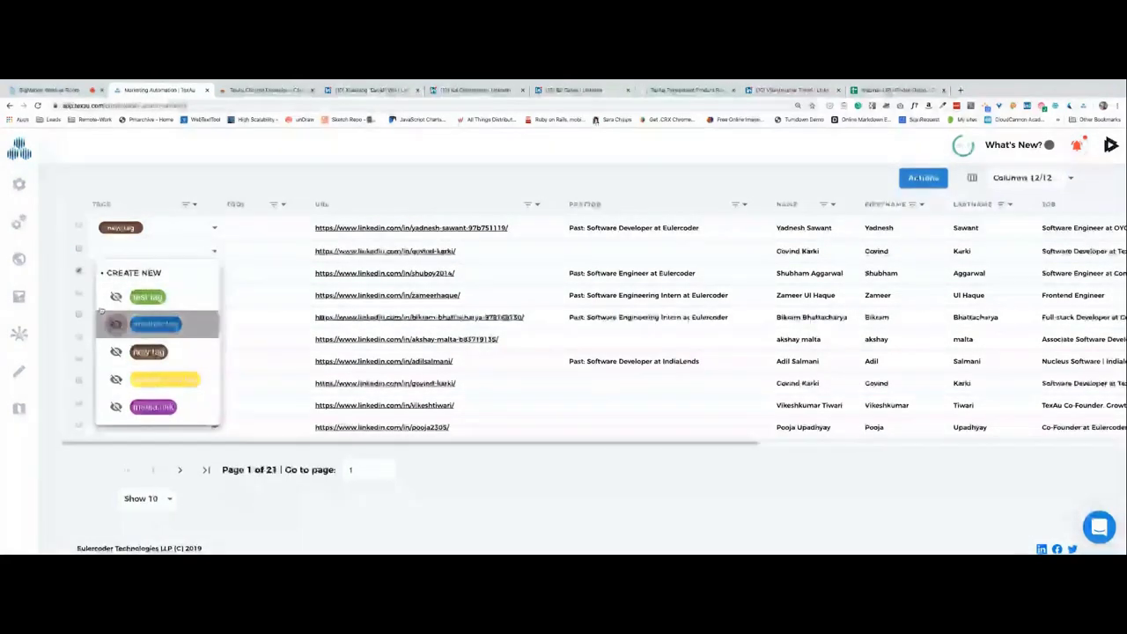
left_click(154, 324)
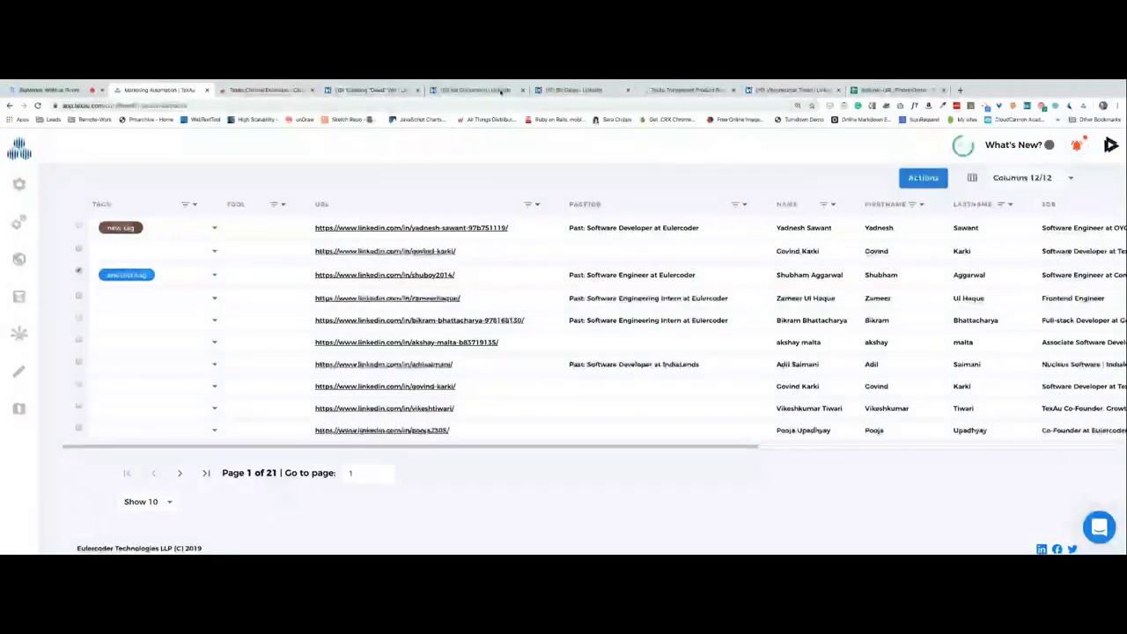
View the Email Integration card on the TexAu roadmap board, then return to the webinar.
left_click(685, 90)
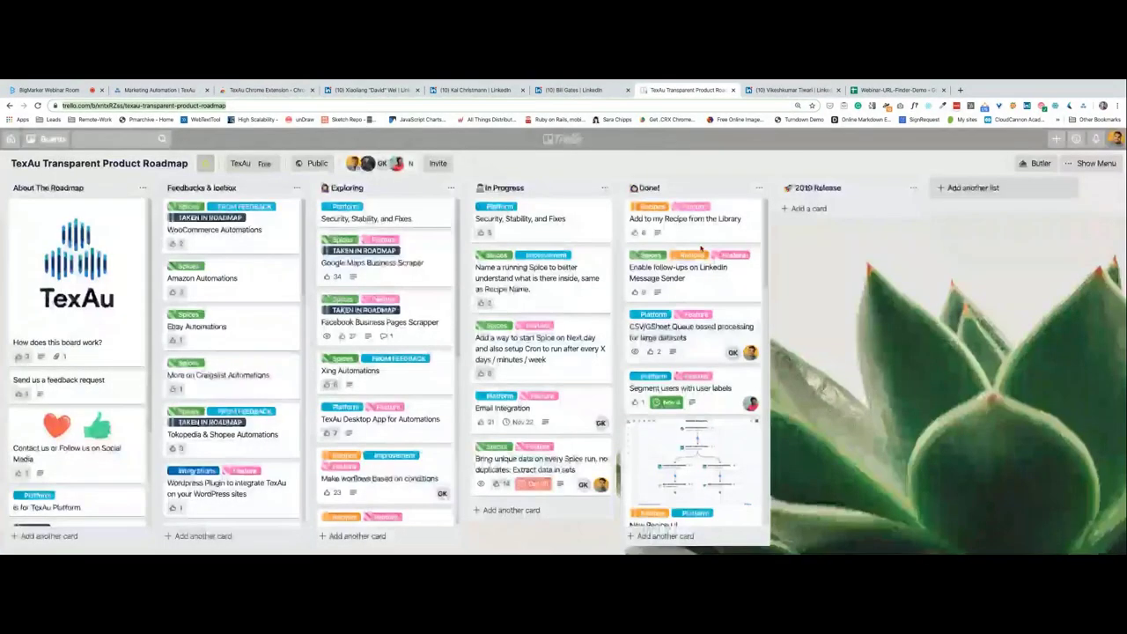
left_click(539, 421)
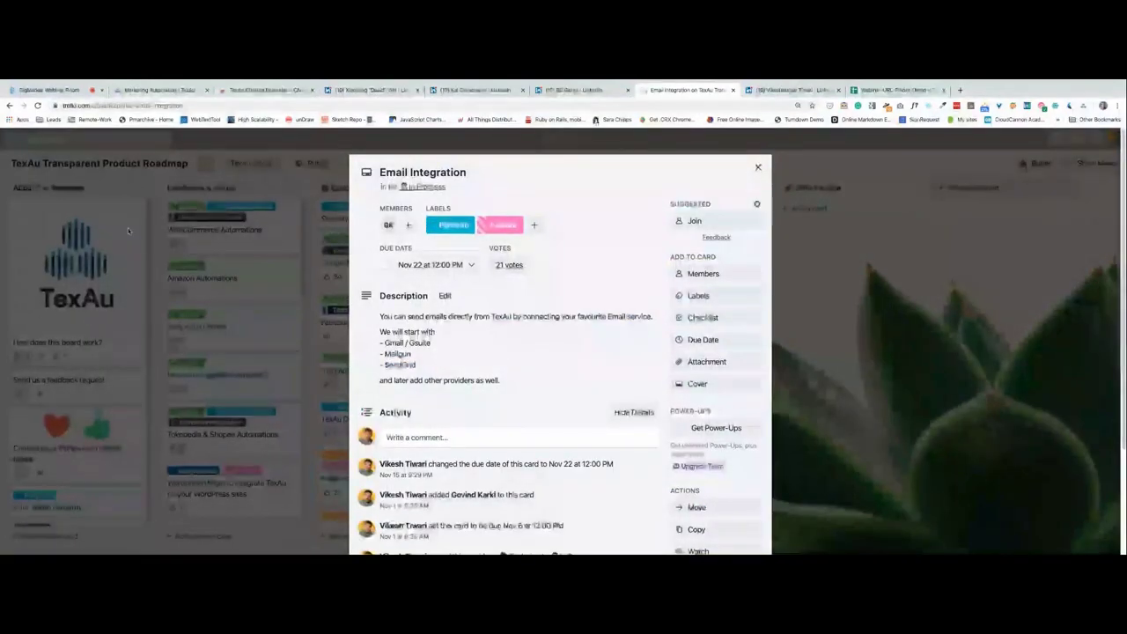
left_click(48, 90)
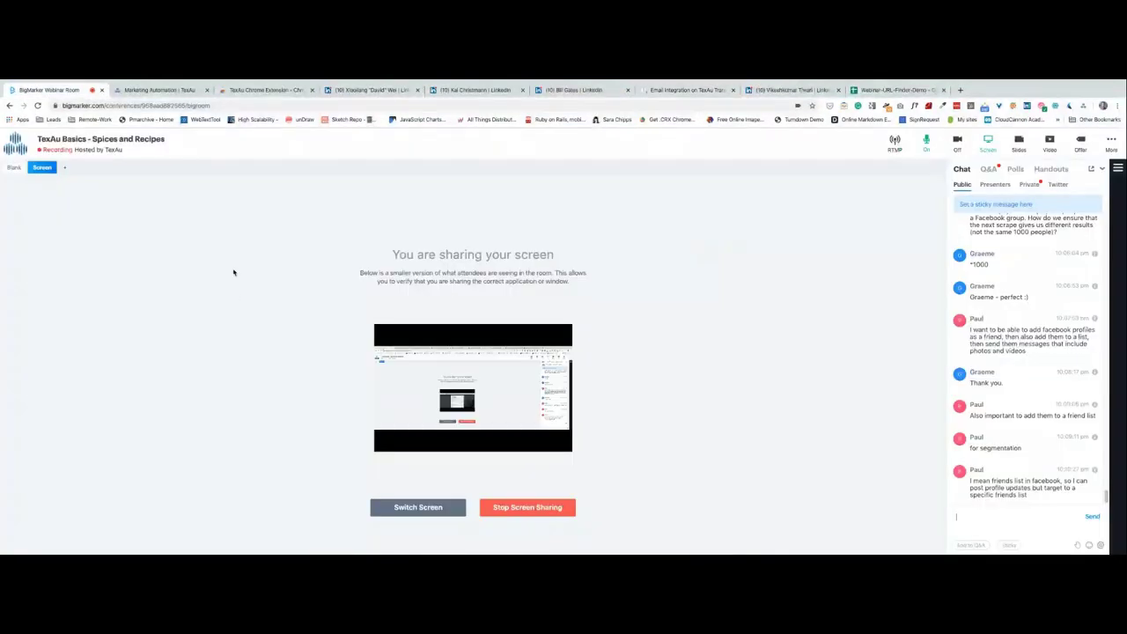
Switch to the Marketing Automation | TexAu tab showing the tagged profile table.
left_click(166, 92)
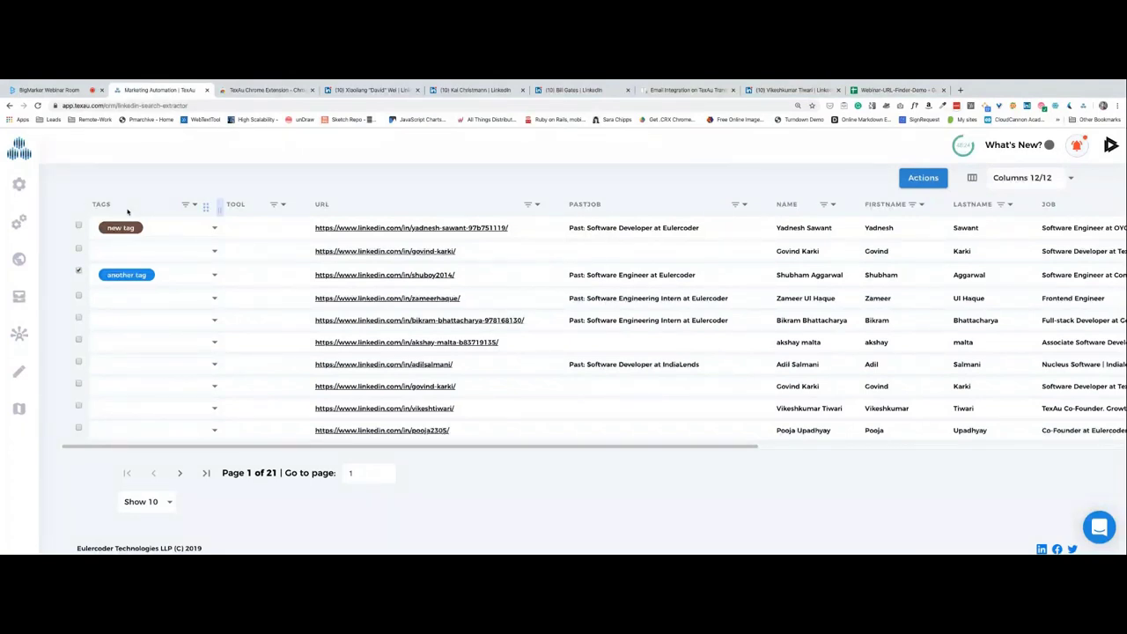
Switch to the BigMarker Webinar Room tab to follow the audience chat.
left_click(51, 90)
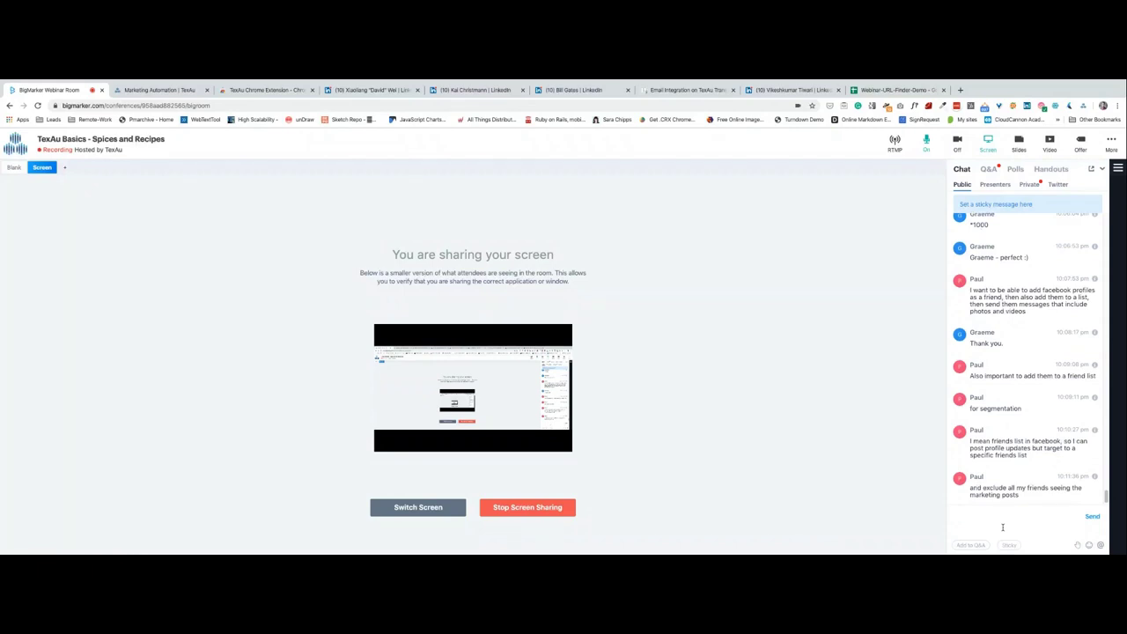
scroll(1049, 375, "up", 1)
scroll(1050, 375, "down", 1)
scroll(1031, 423, "up", 1)
scroll(1032, 423, "down", 2)
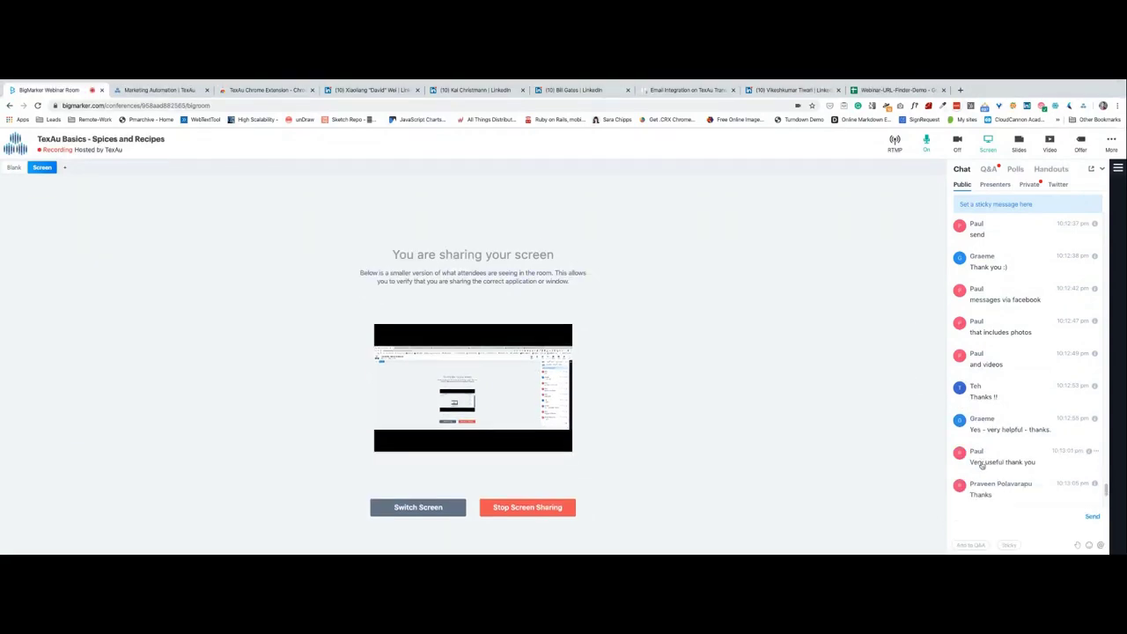
left_click(986, 514)
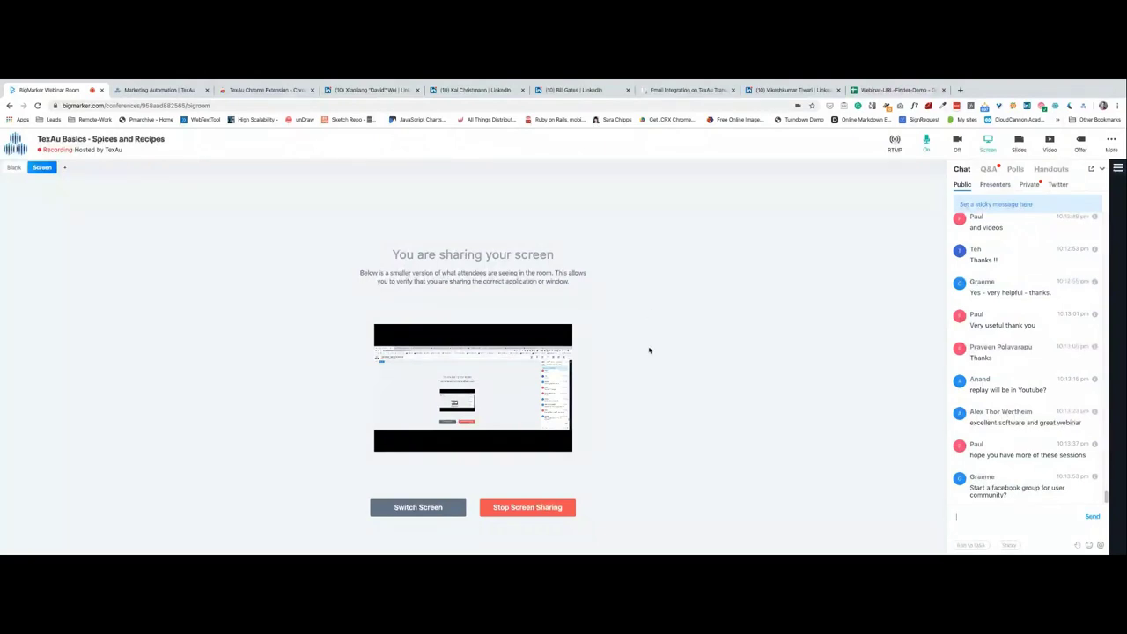
Open a new Chrome tab and go to facebook.com from the address suggestions.
left_click(960, 90)
type("facebook.com")
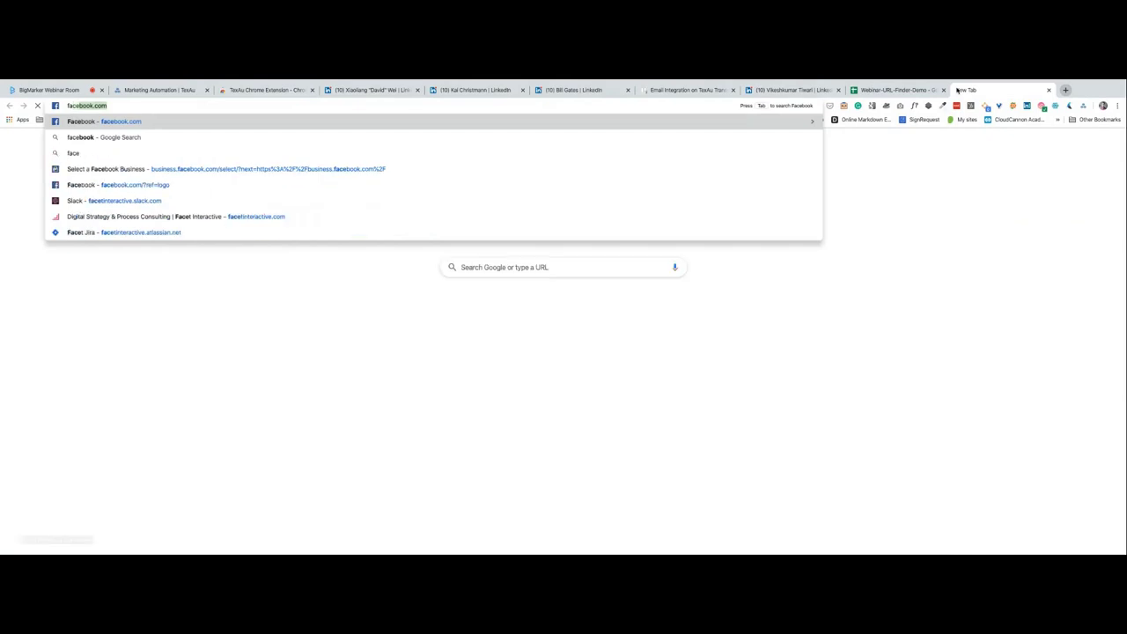
key("Down")
key("Down")
key("Down")
key("Up")
key("Up")
key("Up")
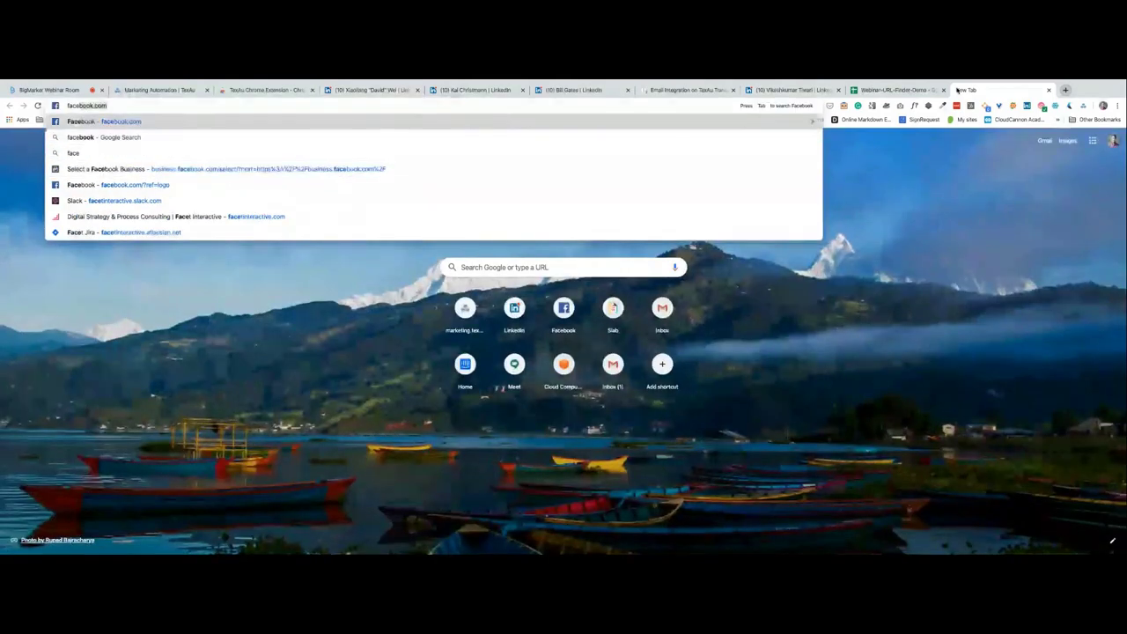
key("Return")
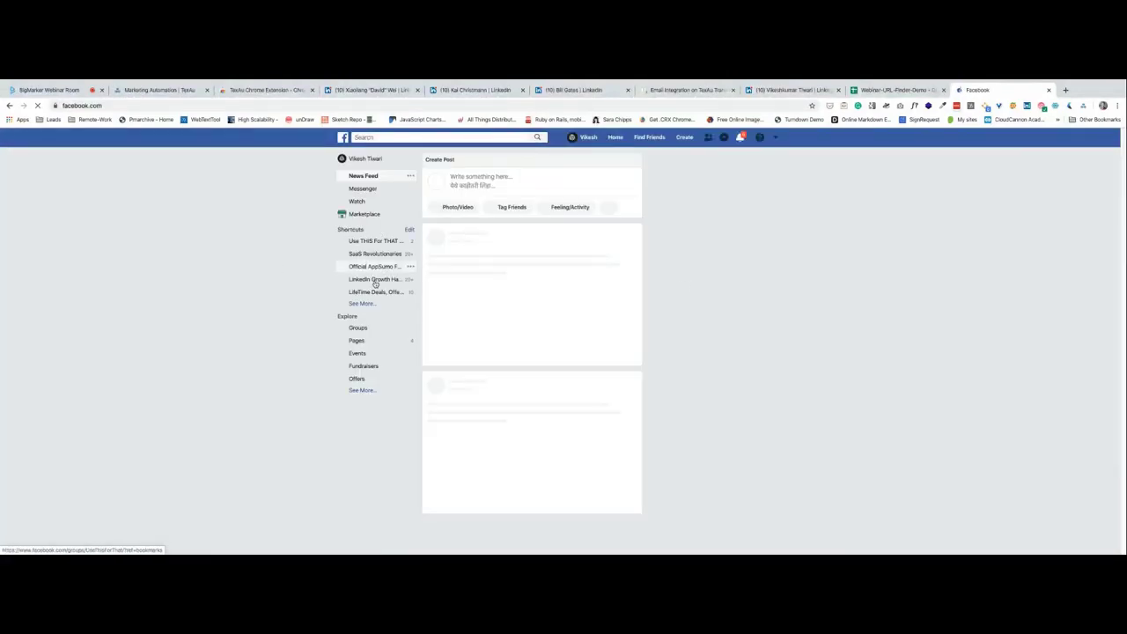
Expand the Facebook shortcuts and open the TexAu Community: Growth Hacks and Automation group.
left_click(359, 328)
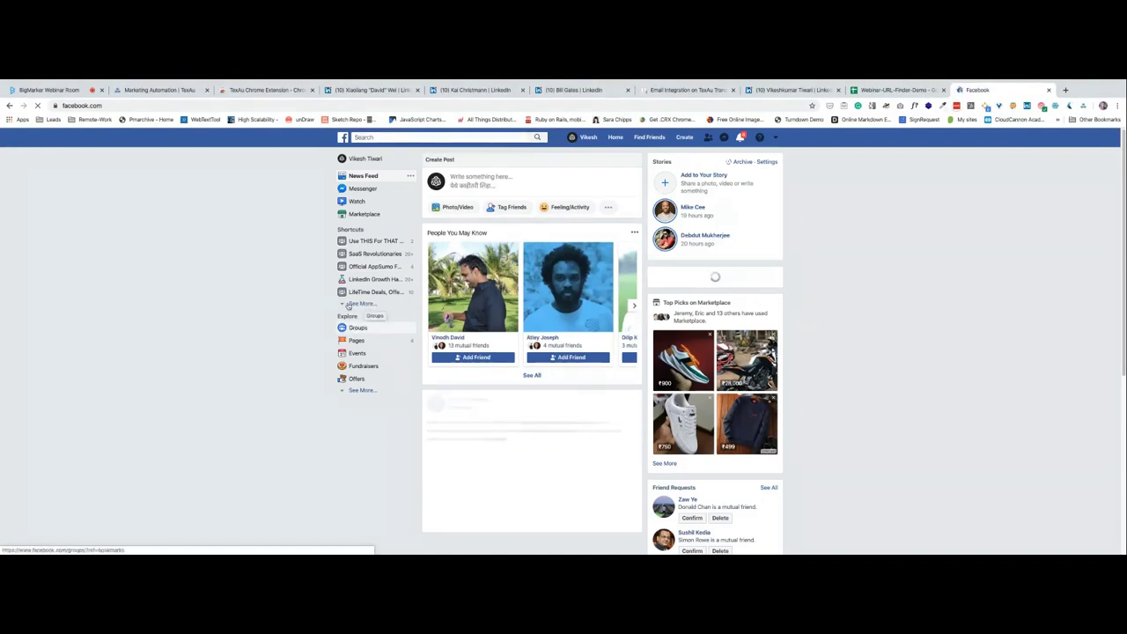
scroll(358, 309, "down", 1)
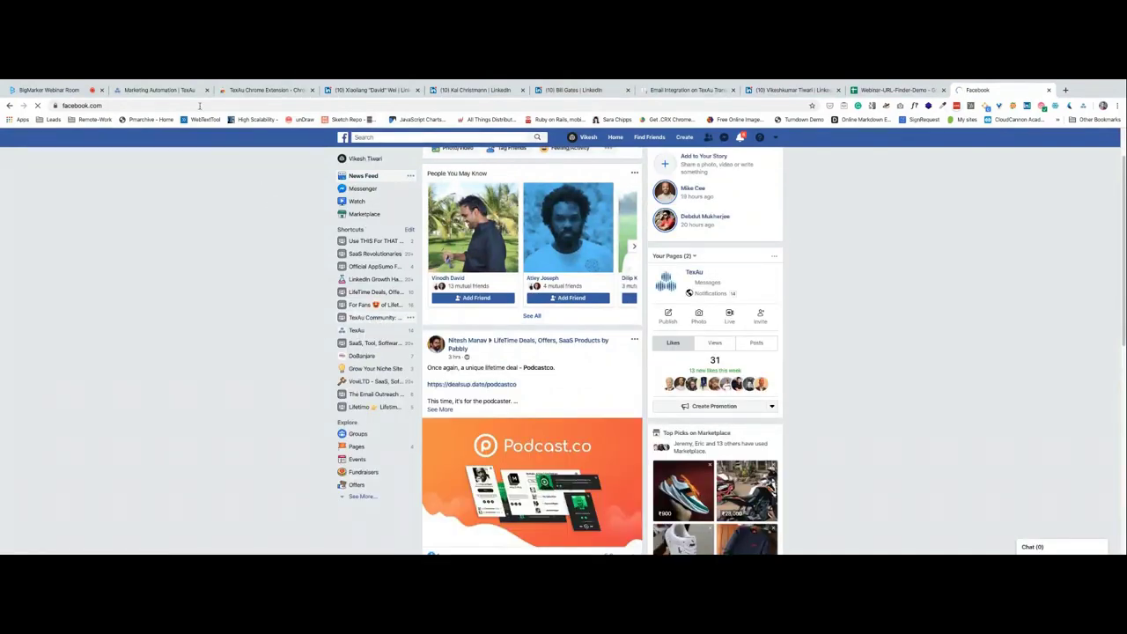
left_click(358, 321)
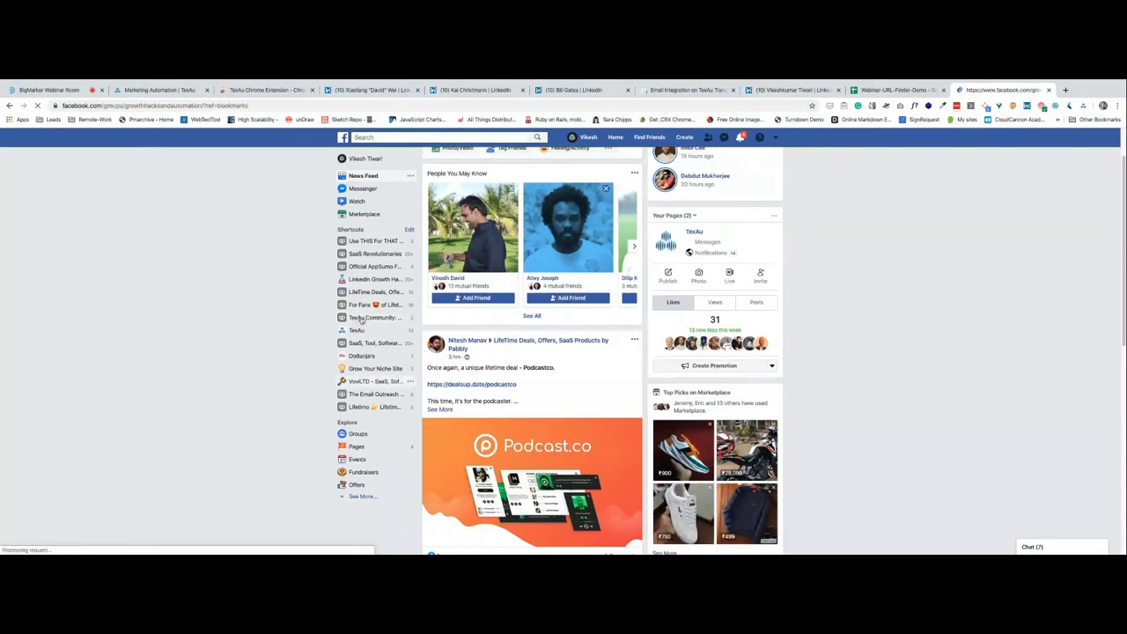
Select and copy the group's full web address, then return to the webinar room.
double_click(163, 104)
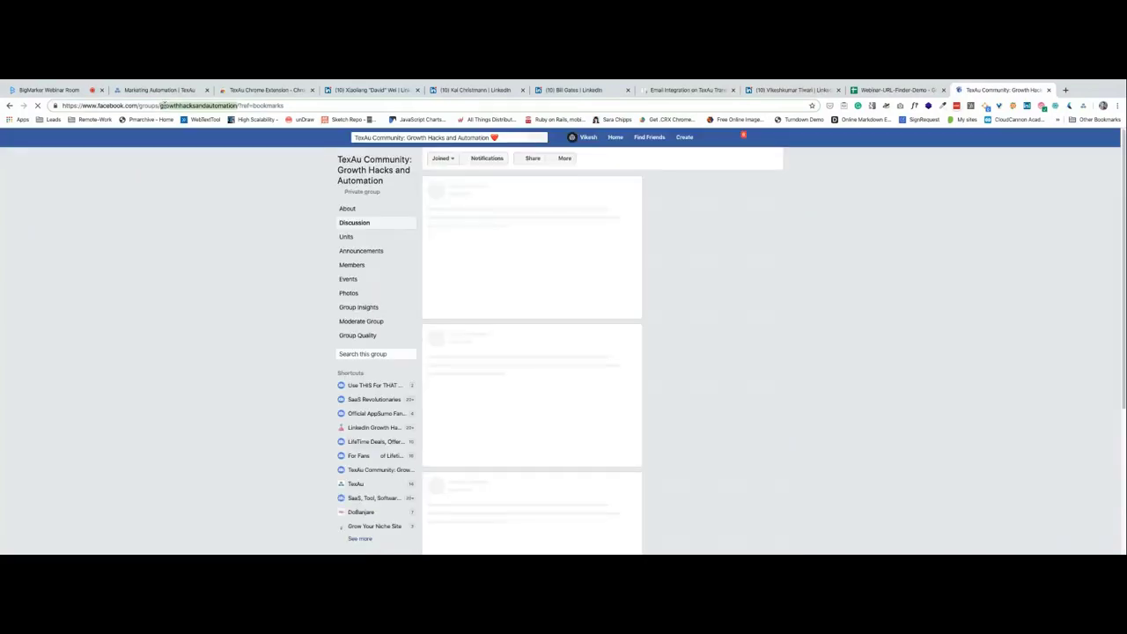
key("shift+Home")
key("End")
key("ctrl+a")
key("ctrl+c")
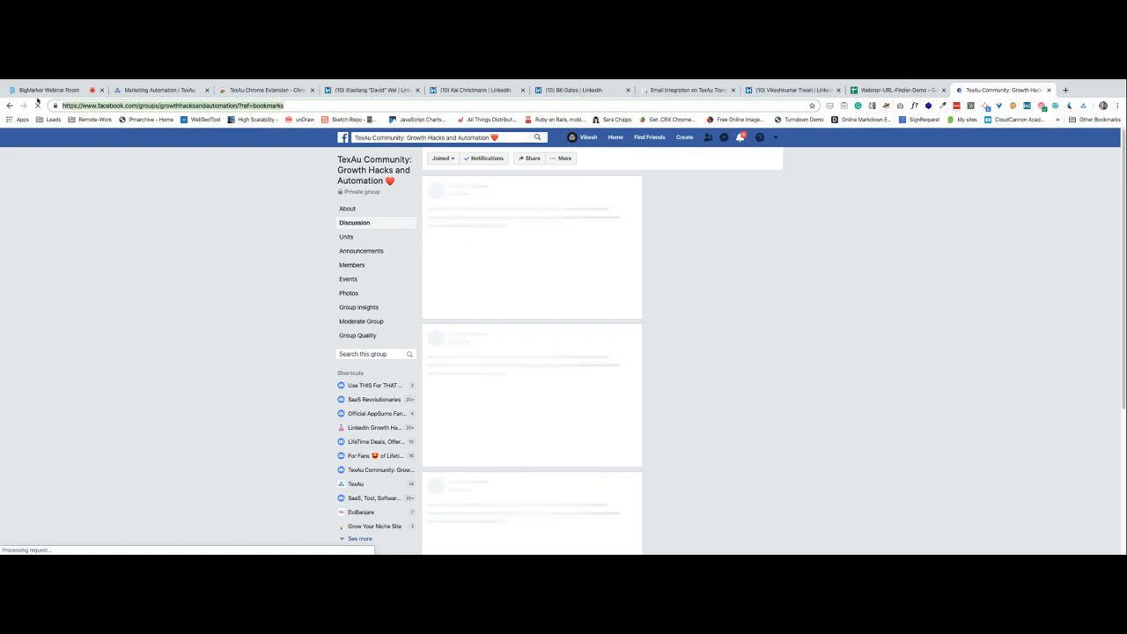
left_click(44, 90)
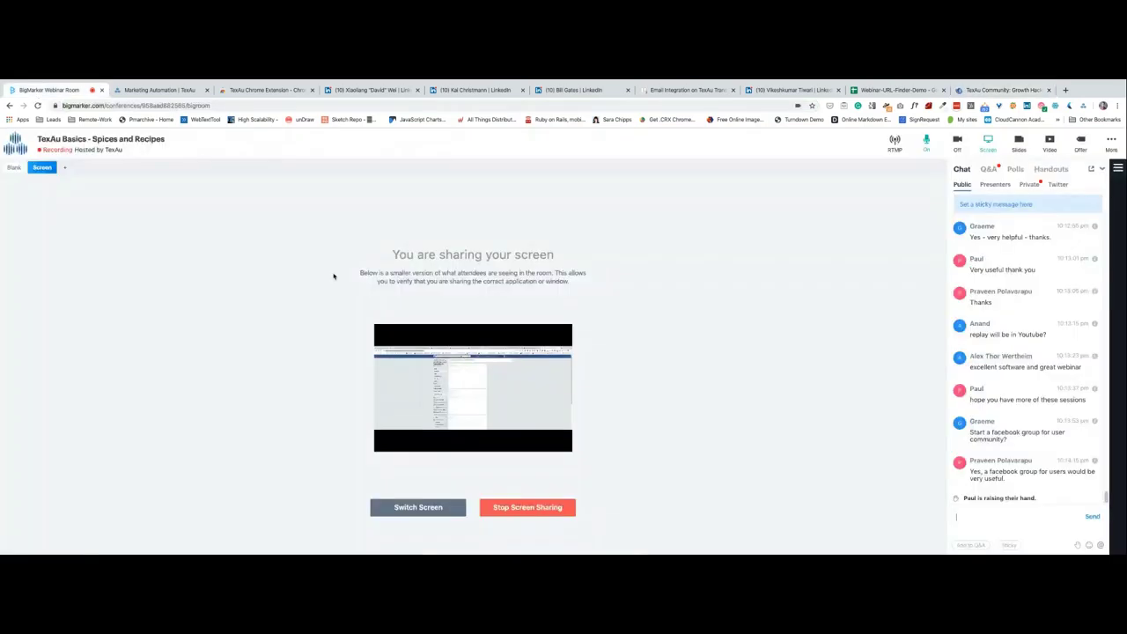
Post the TexAu Community Facebook group link in the BigMarker chat, then stop screen sharing.
left_click(1004, 520)
key("ctrl+v")
key("Return")
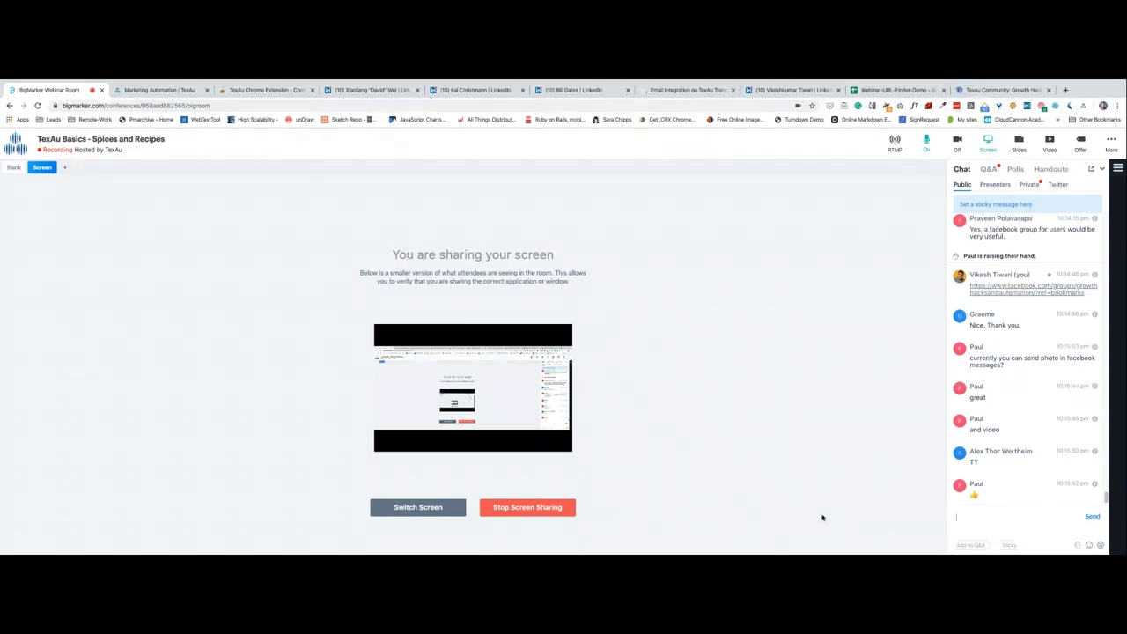
left_click(507, 517)
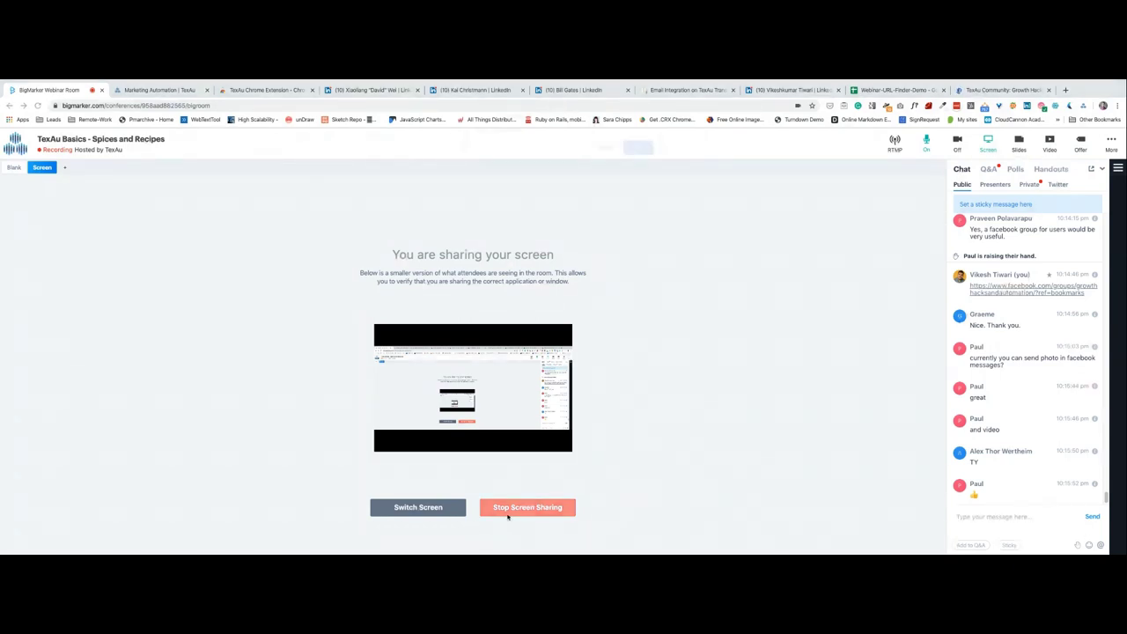